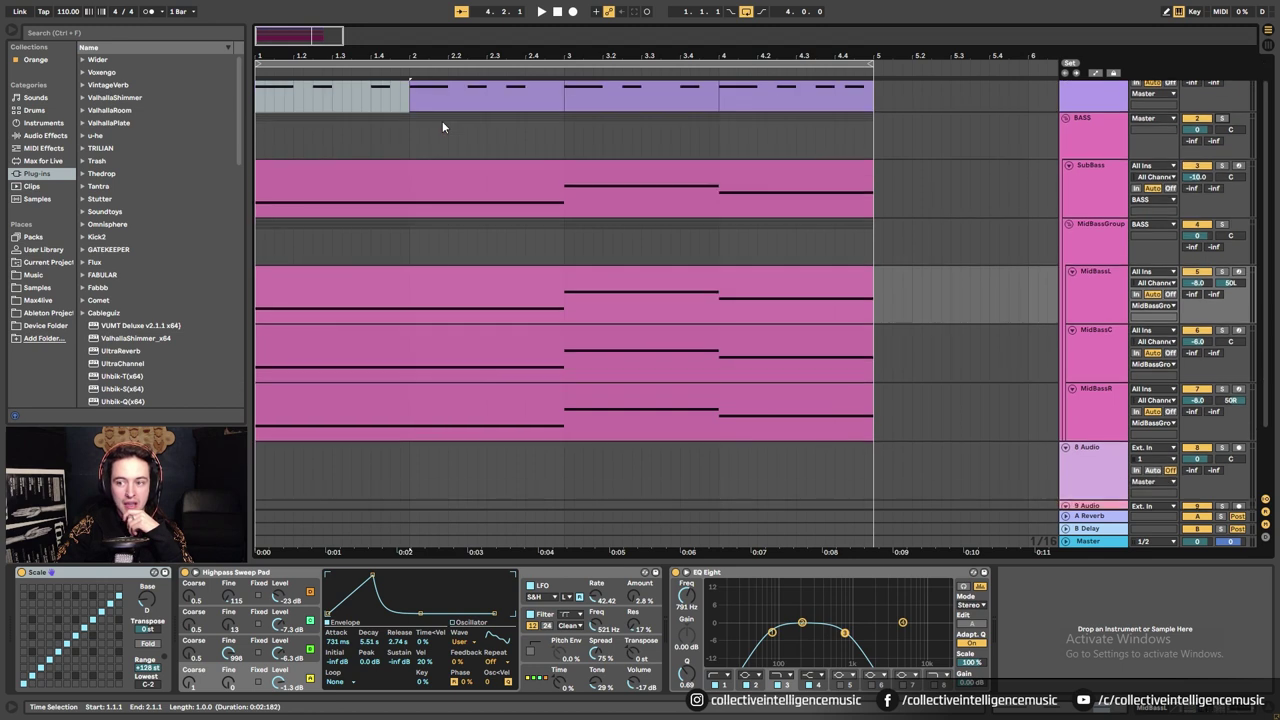
Examine the Kick track and the BASS group by collapsing and expanding them, leaving both expanded.
{"action": "scroll", "coordinate": [678, 334], "scroll_direction": "up", "scroll_amount": 1}
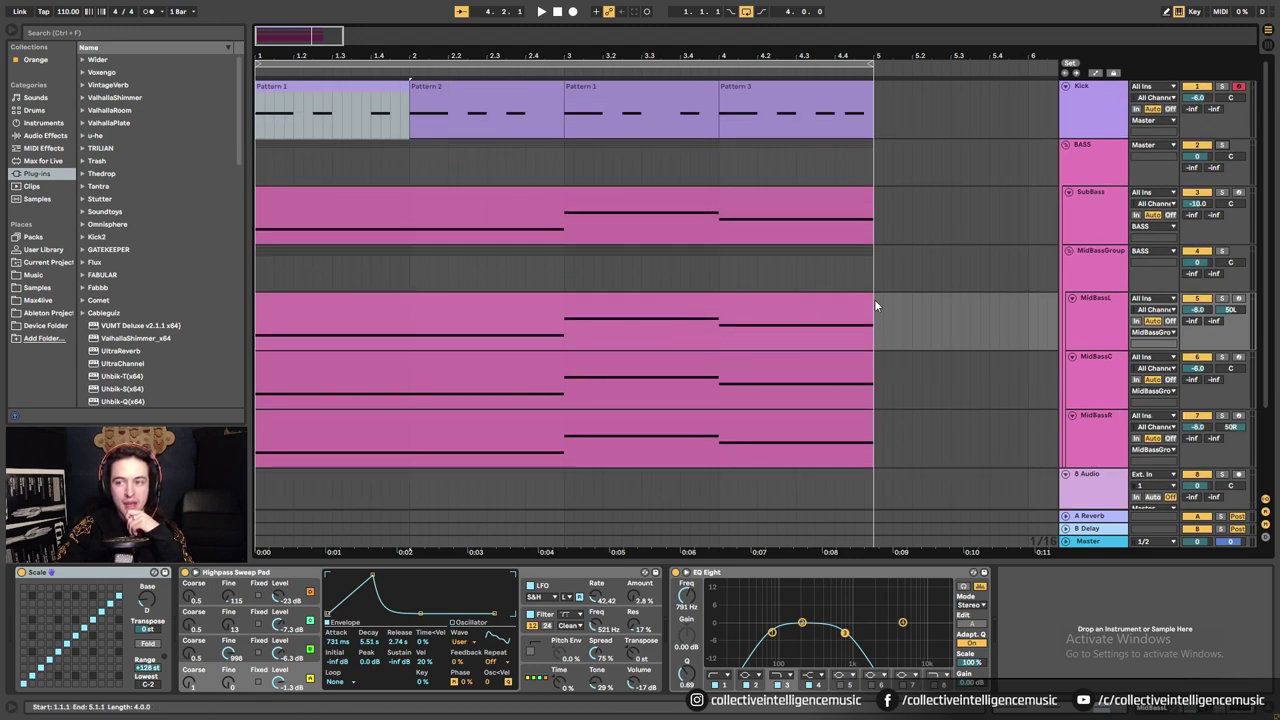
{"action": "left_click", "coordinate": [1066, 87]}
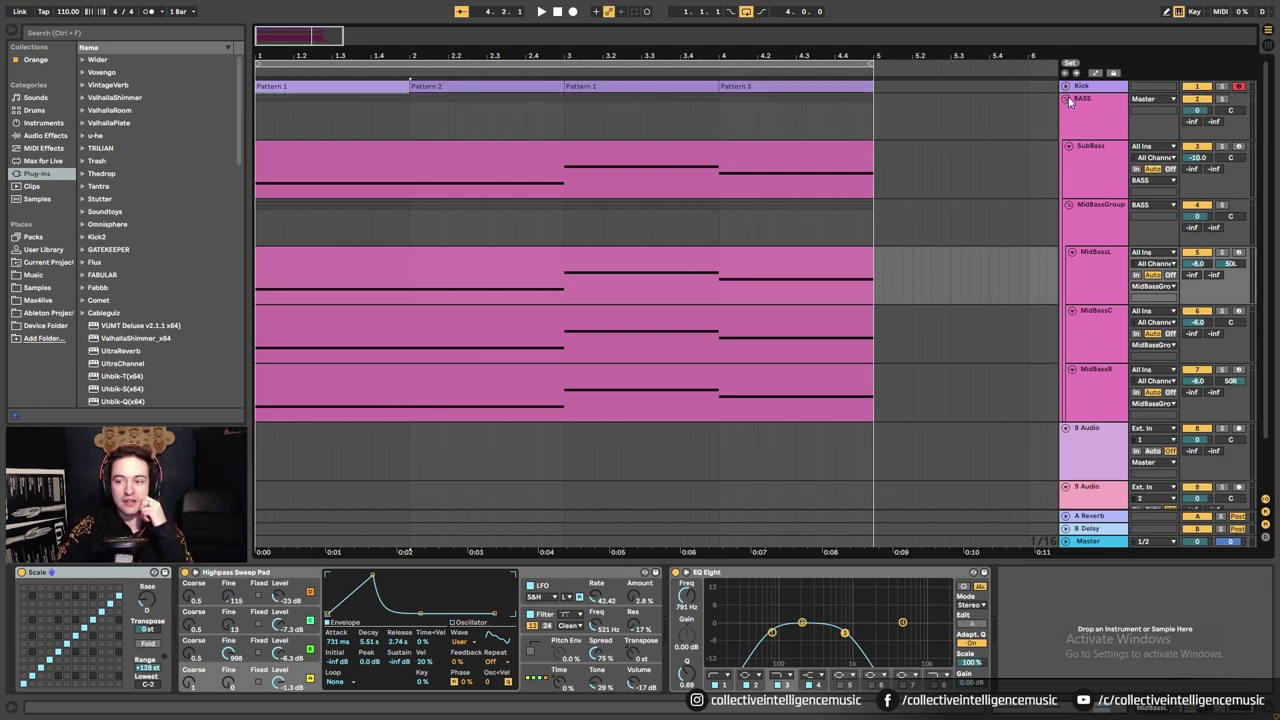
{"action": "left_click", "coordinate": [1068, 100]}
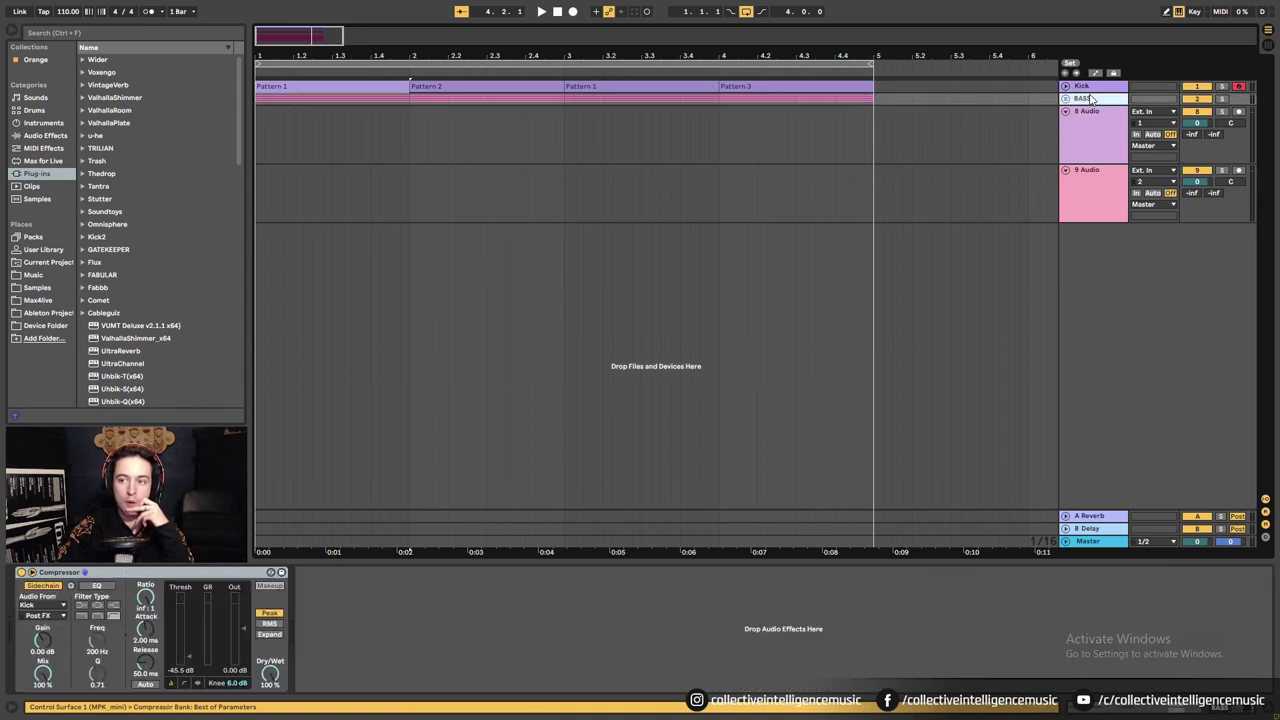
{"action": "left_click", "coordinate": [1073, 88]}
{"action": "left_click", "coordinate": [1066, 87]}
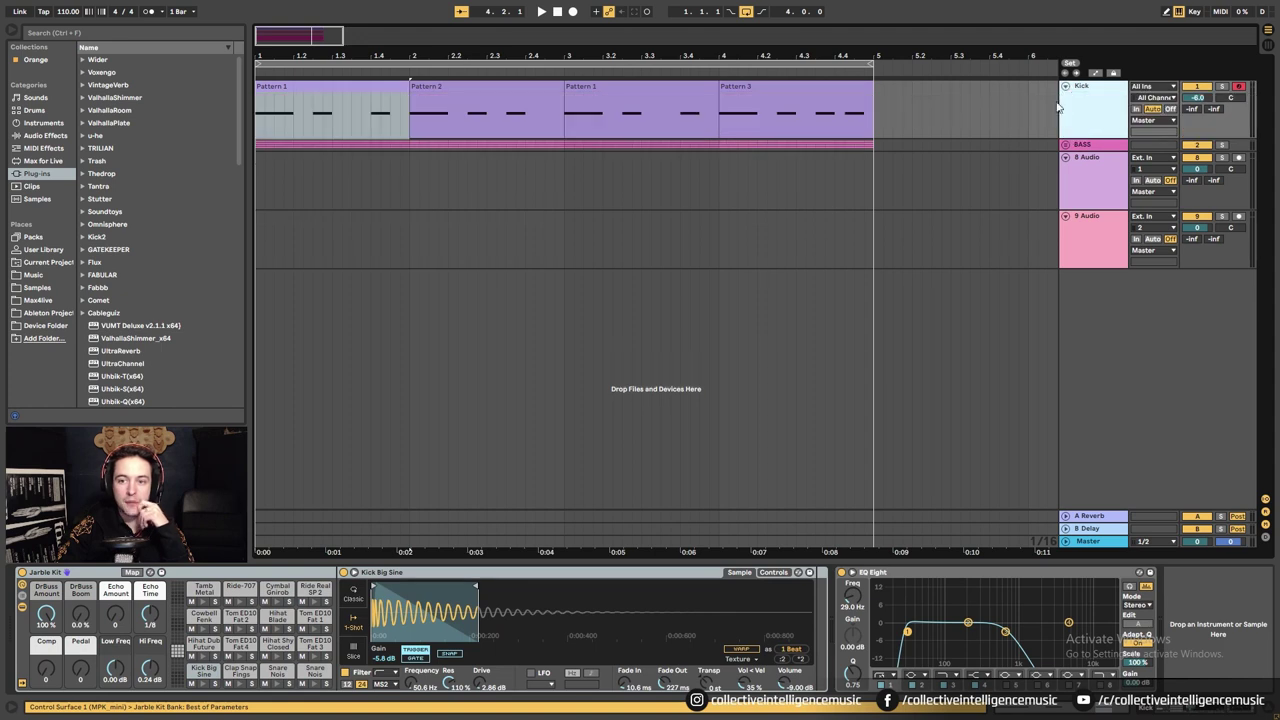
{"action": "left_click", "coordinate": [1068, 144]}
{"action": "left_click", "coordinate": [1066, 87]}
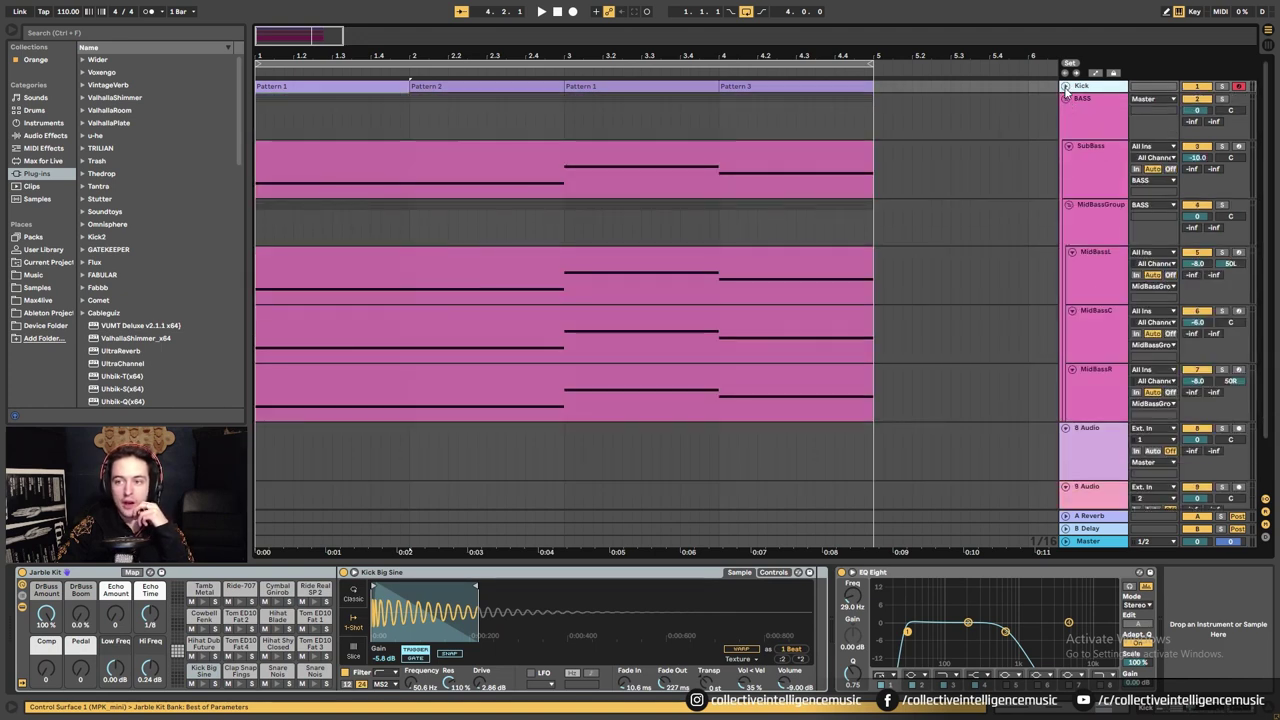
{"action": "left_click", "coordinate": [1066, 87]}
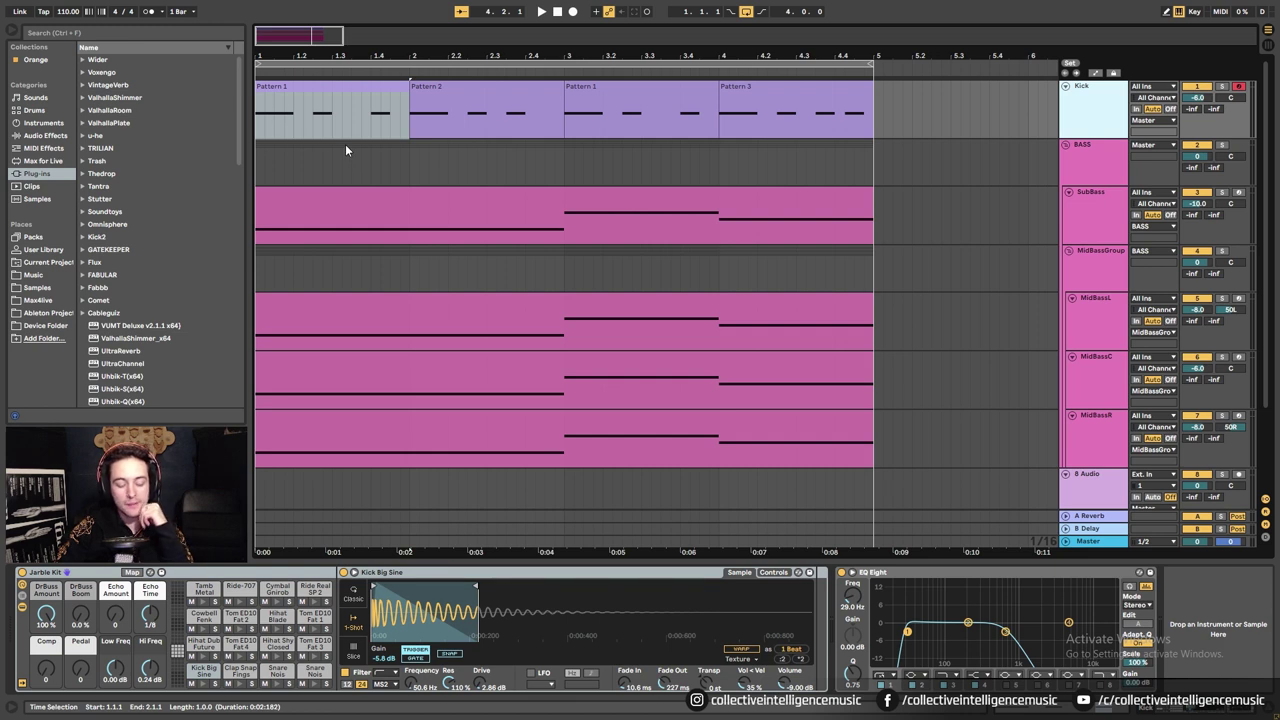
Collapse the BASS group and show the Kick track's pattern clips expanded above it.
{"action": "left_click", "coordinate": [318, 122]}
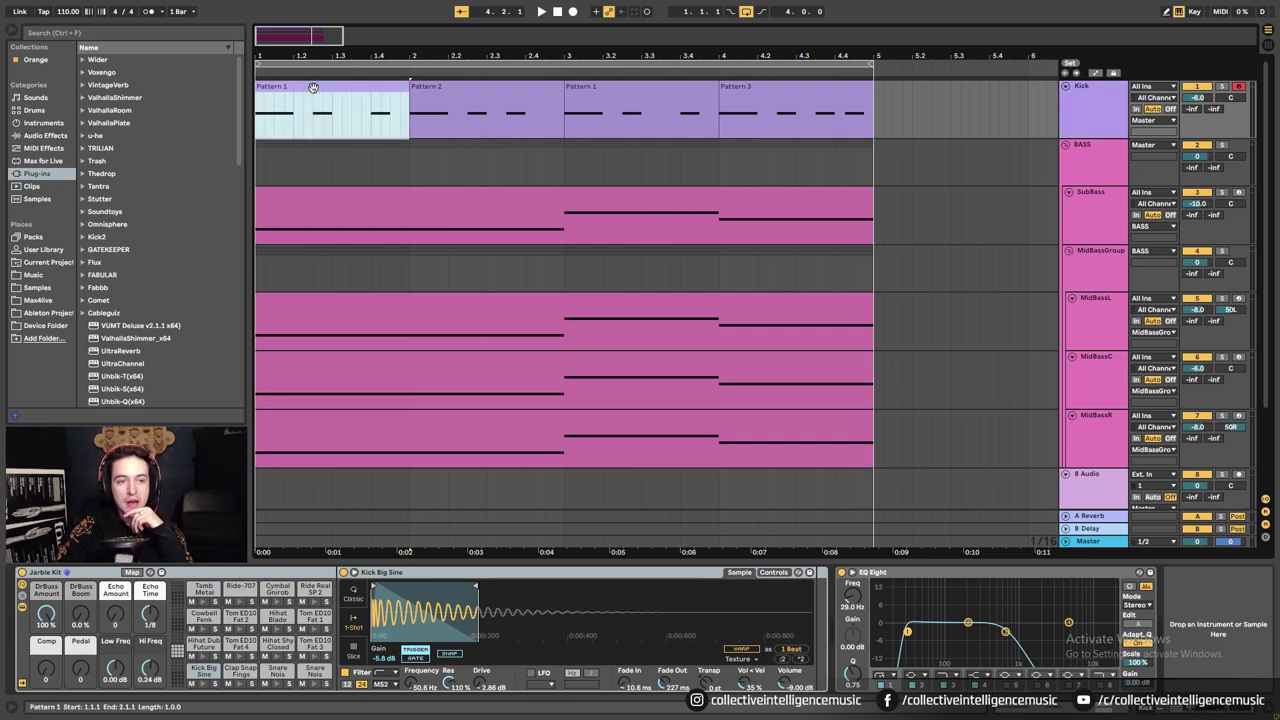
{"action": "left_click_drag", "start_coordinate": [331, 69], "coordinate": [331, 65]}
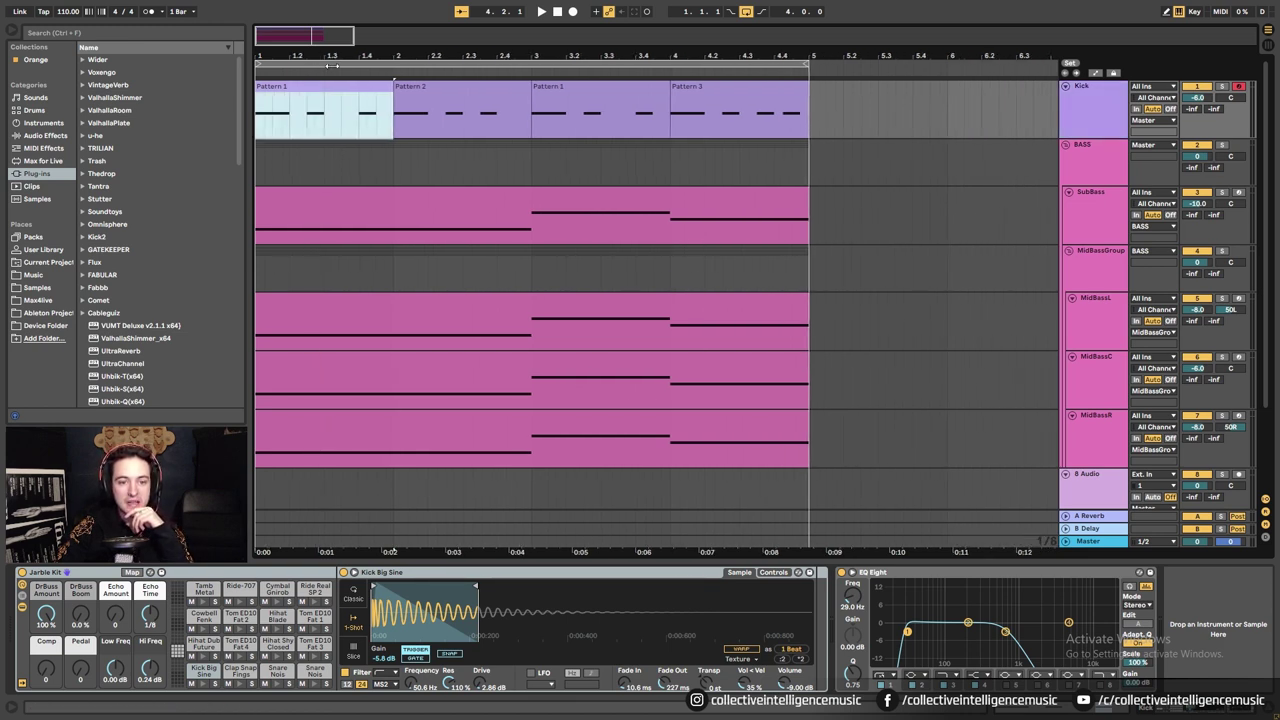
{"action": "left_click", "coordinate": [1066, 87]}
{"action": "left_click", "coordinate": [1066, 99]}
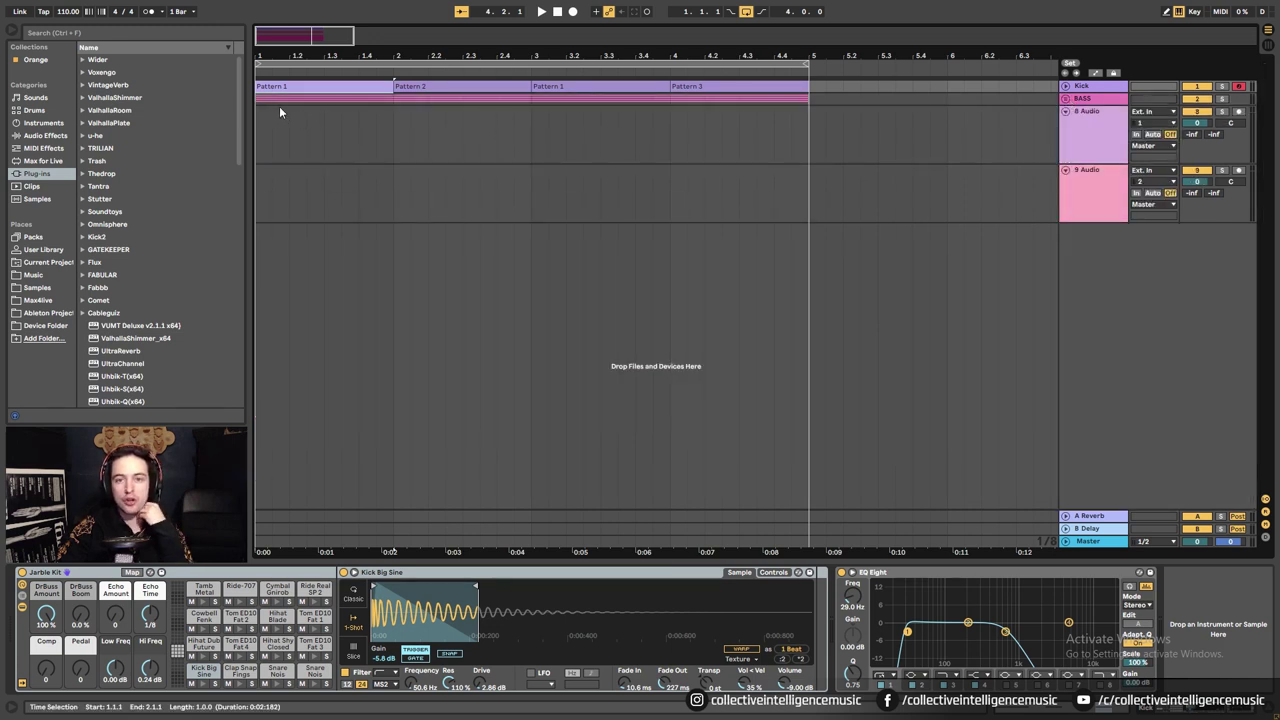
{"action": "left_click", "coordinate": [1065, 87]}
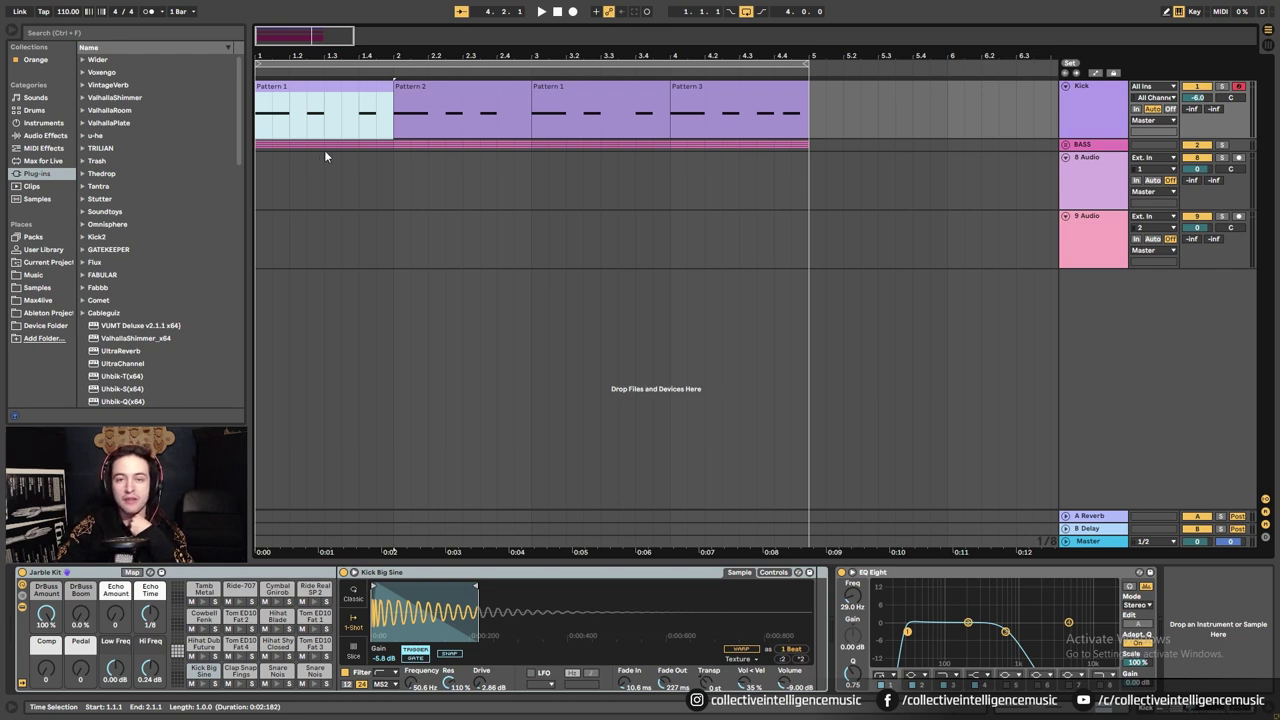
Play the arrangement from the first Kick clip, expand the BASS group while listening, and stop playback.
{"action": "left_click", "coordinate": [272, 92]}
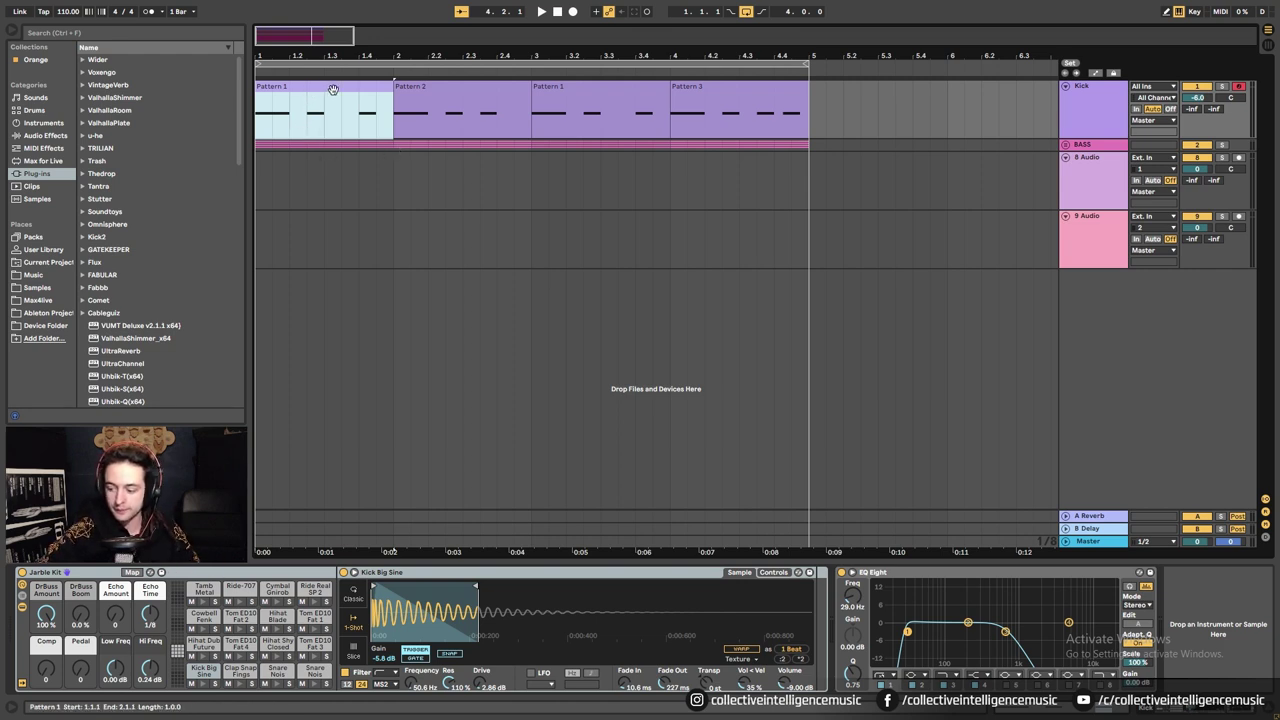
{"action": "key", "text": "space"}
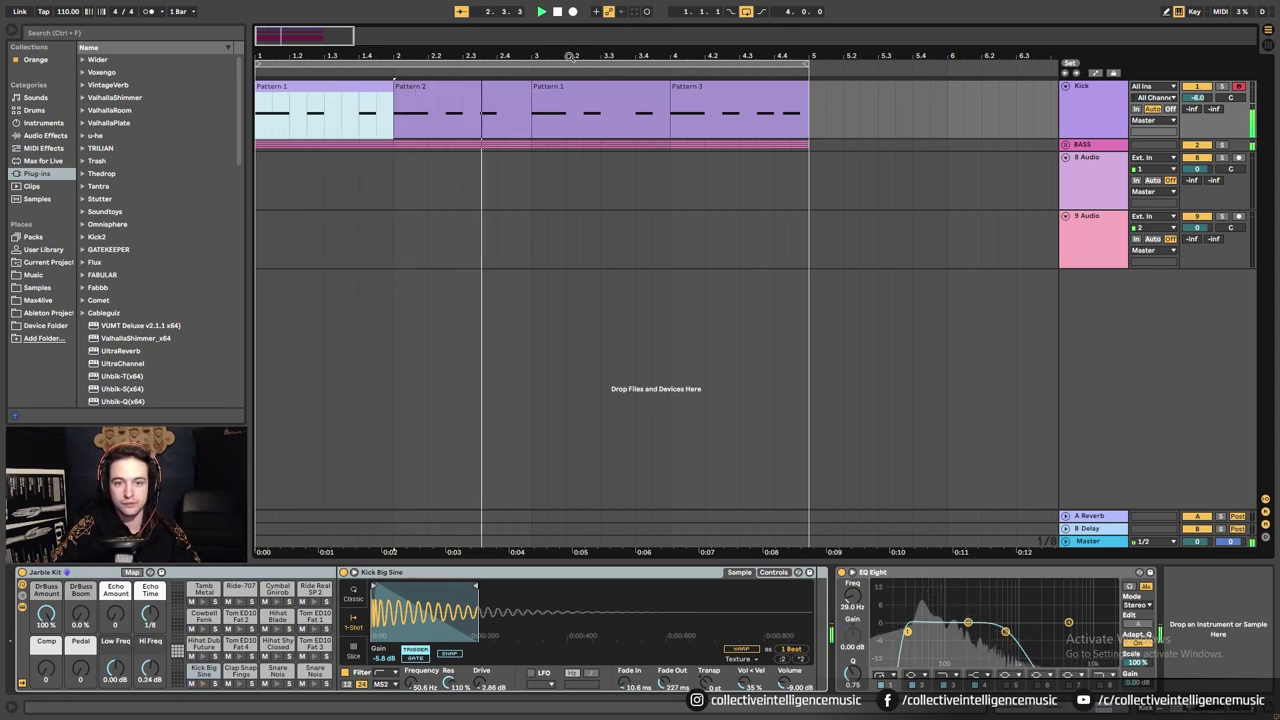
{"action": "left_click_drag", "start_coordinate": [570, 56], "coordinate": [572, 40]}
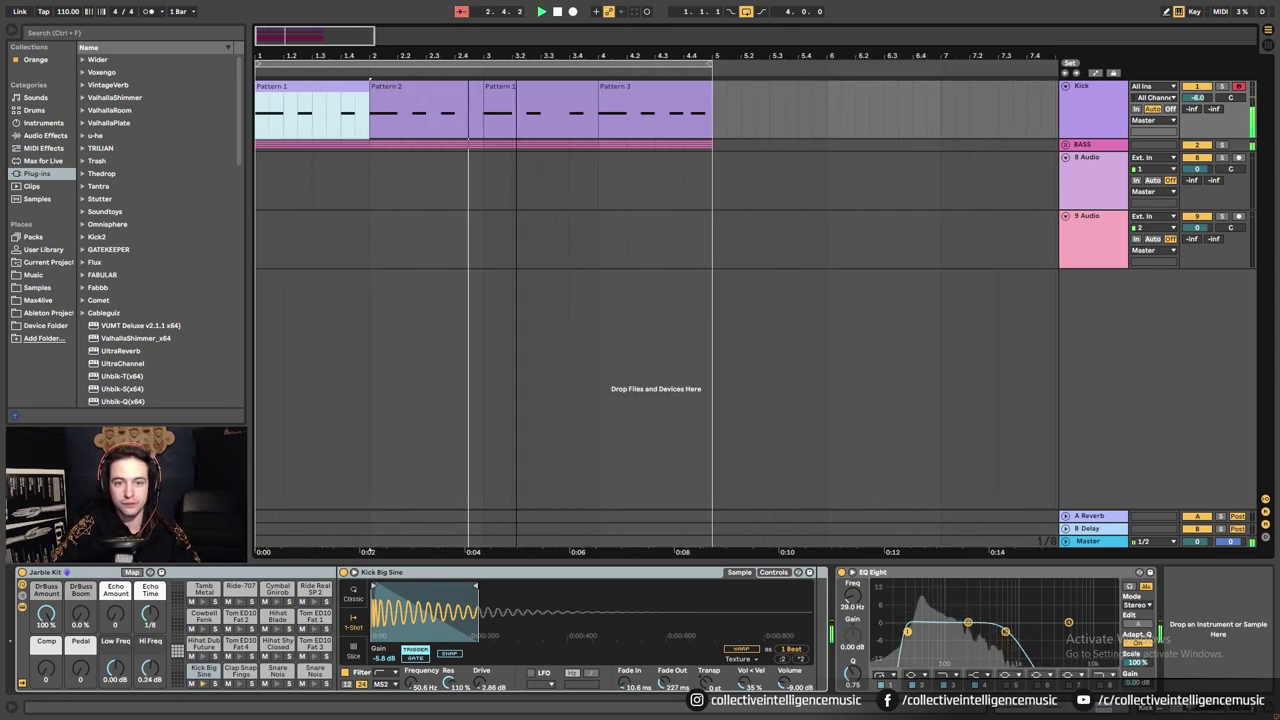
{"action": "left_click", "coordinate": [1066, 146]}
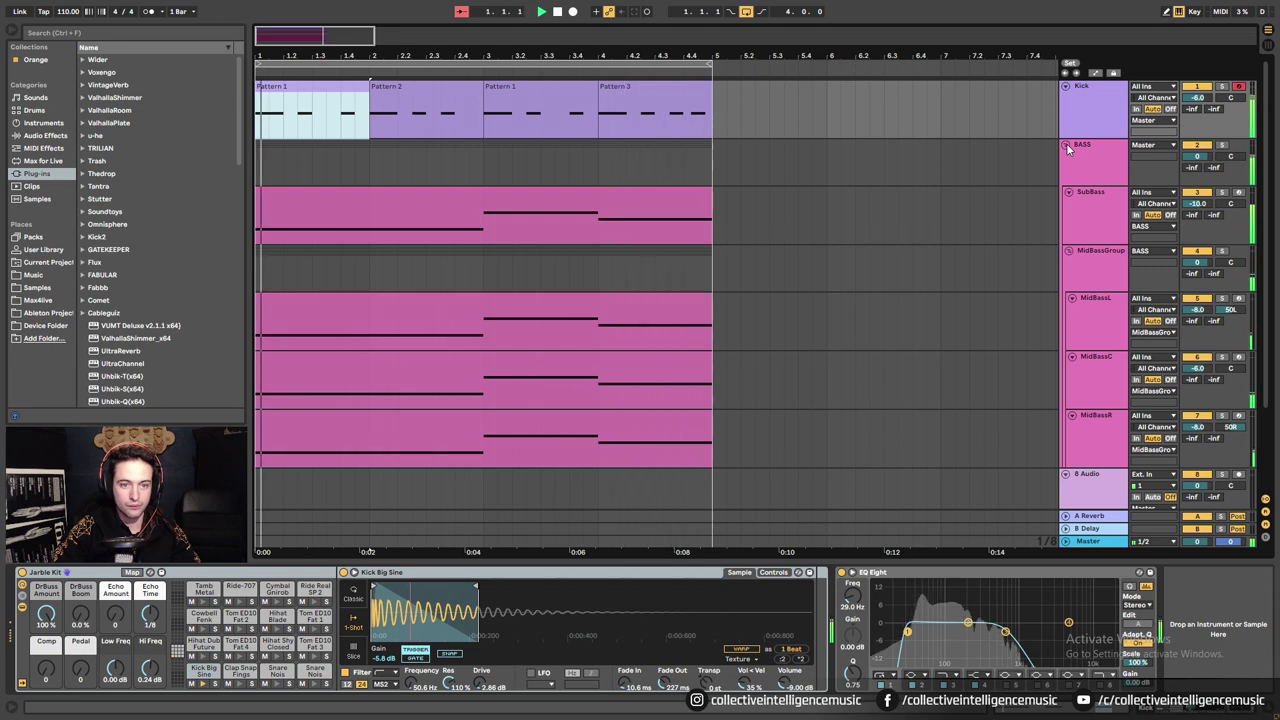
{"action": "key", "text": "space"}
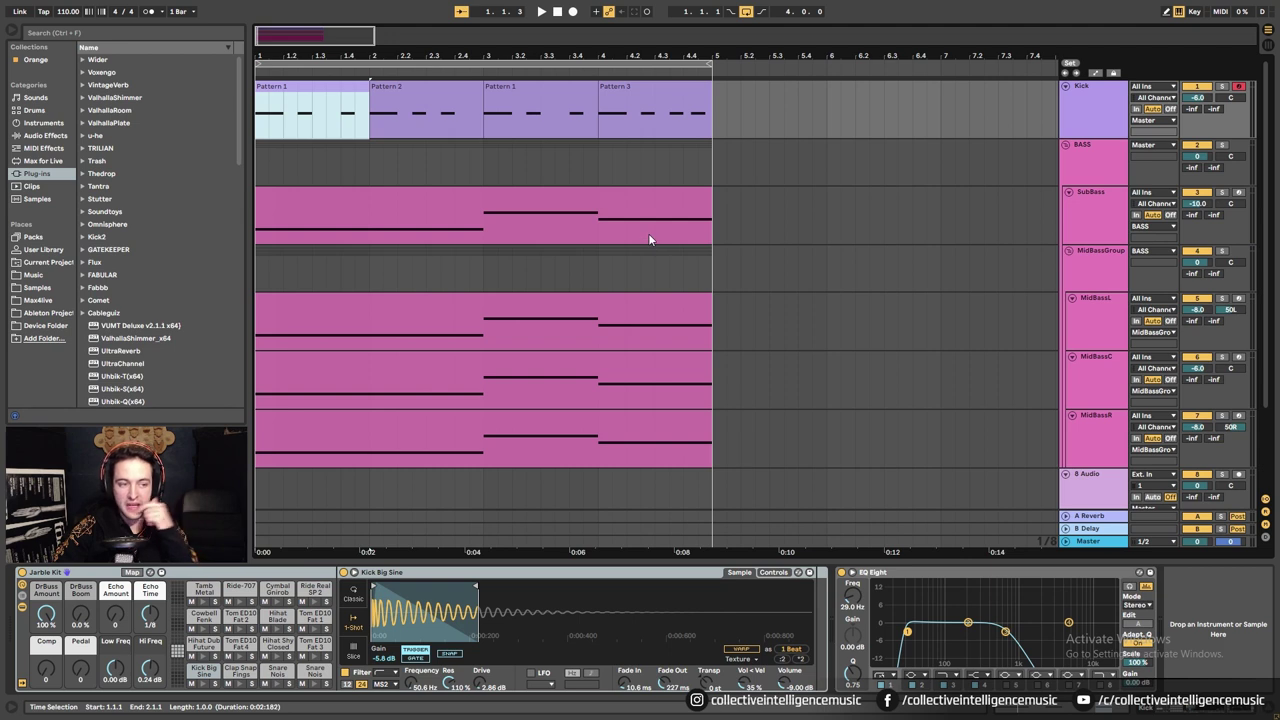
Solo the SubBass track and play its clip to hear the bass line alone.
{"action": "left_click_drag", "start_coordinate": [464, 57], "coordinate": [462, 40]}
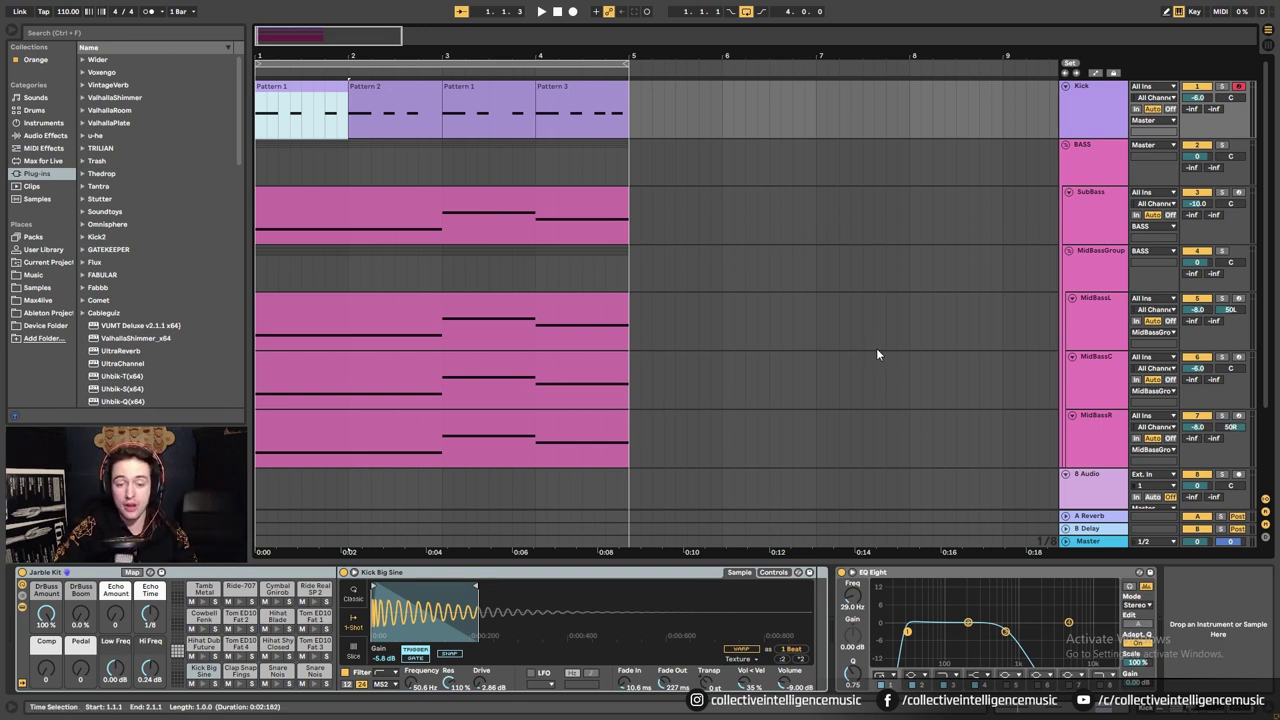
{"action": "left_click", "coordinate": [1090, 165]}
{"action": "left_click", "coordinate": [1099, 228]}
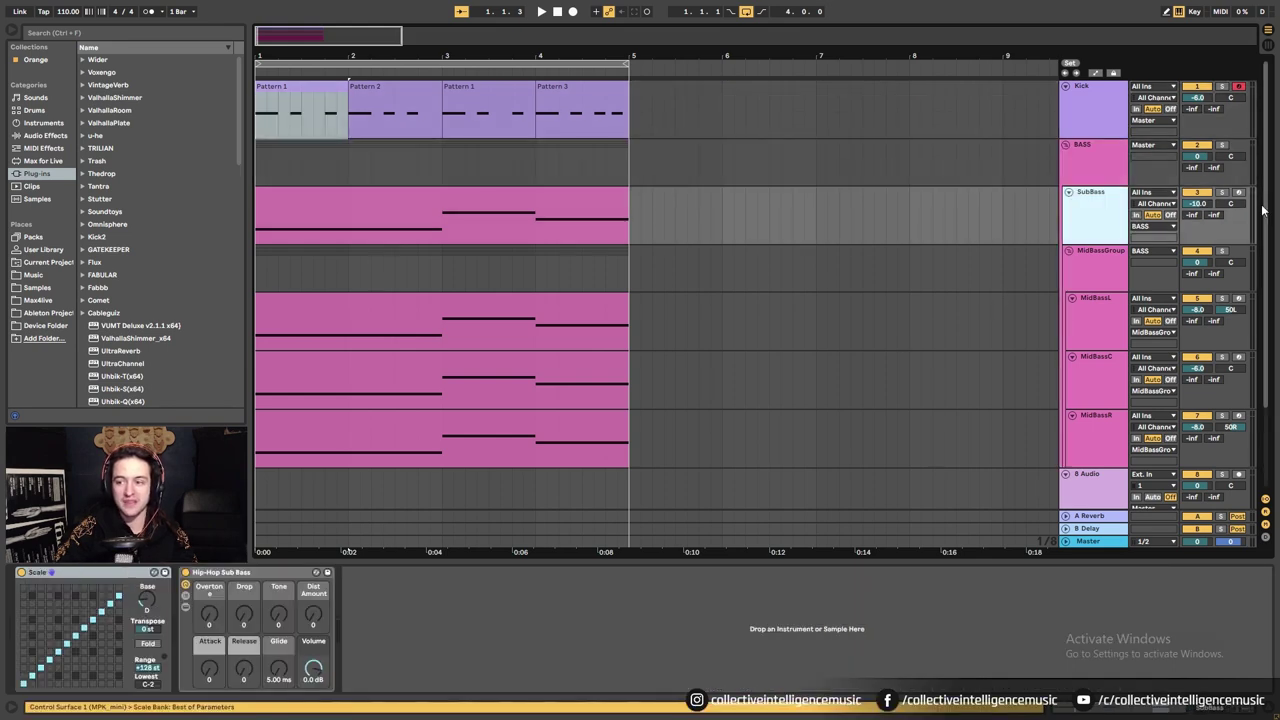
{"action": "left_click", "coordinate": [1221, 192]}
{"action": "left_click", "coordinate": [449, 214]}
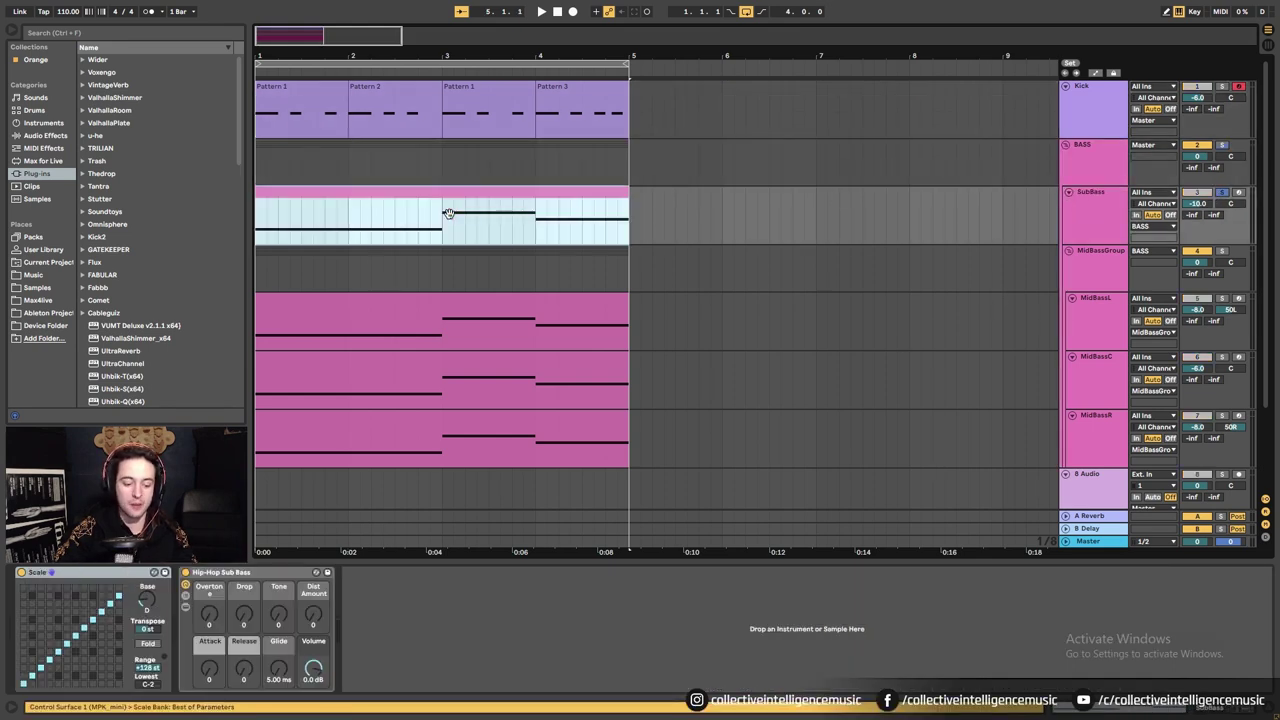
{"action": "key", "text": "space"}
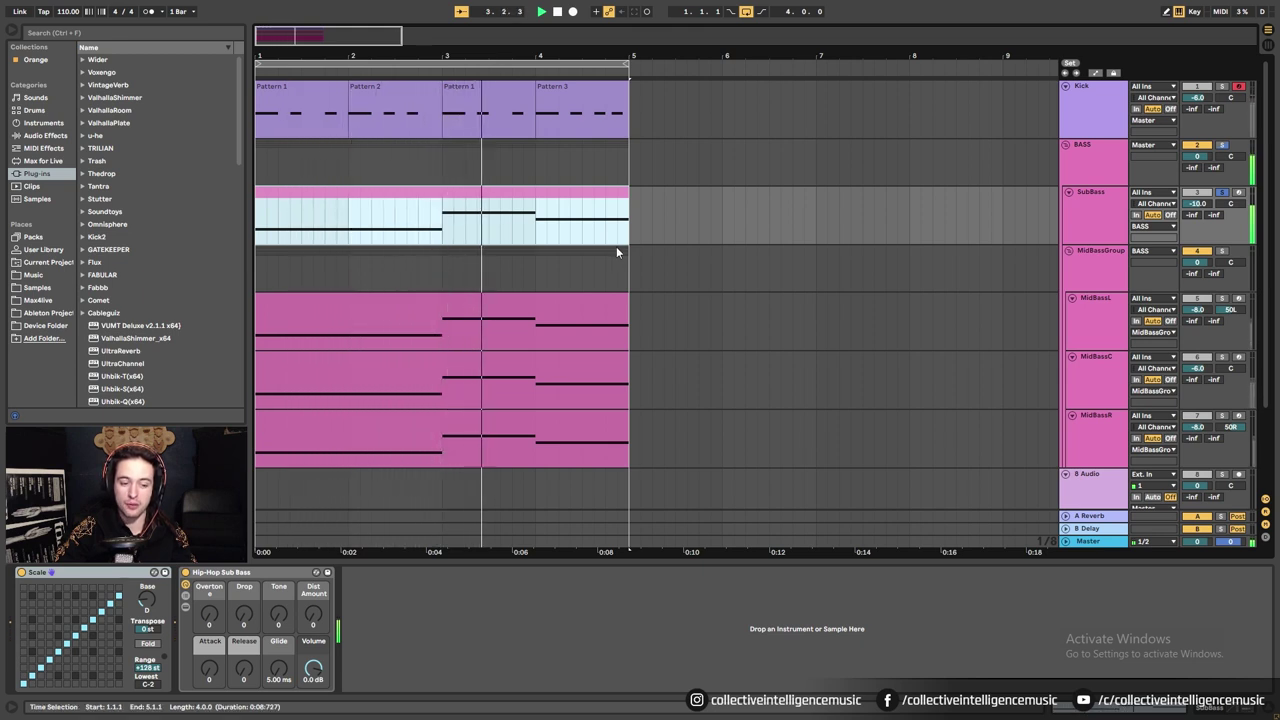
Solo the MidBassGroup, listen to the mid-bass layers, and stop playback.
{"action": "left_click", "coordinate": [1222, 251]}
{"action": "left_click", "coordinate": [331, 320]}
{"action": "key", "text": "space"}
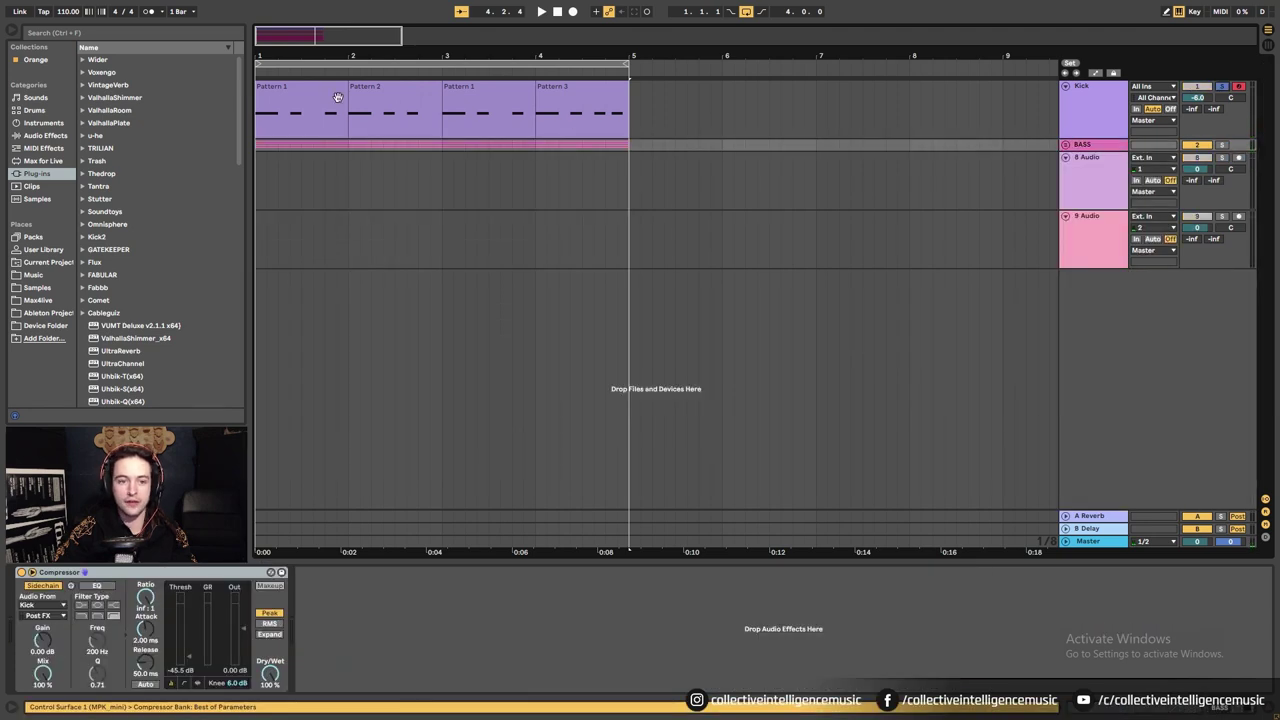
Insert a new MIDI track below the two empty audio tracks and select it.
{"action": "left_click", "coordinate": [338, 97]}
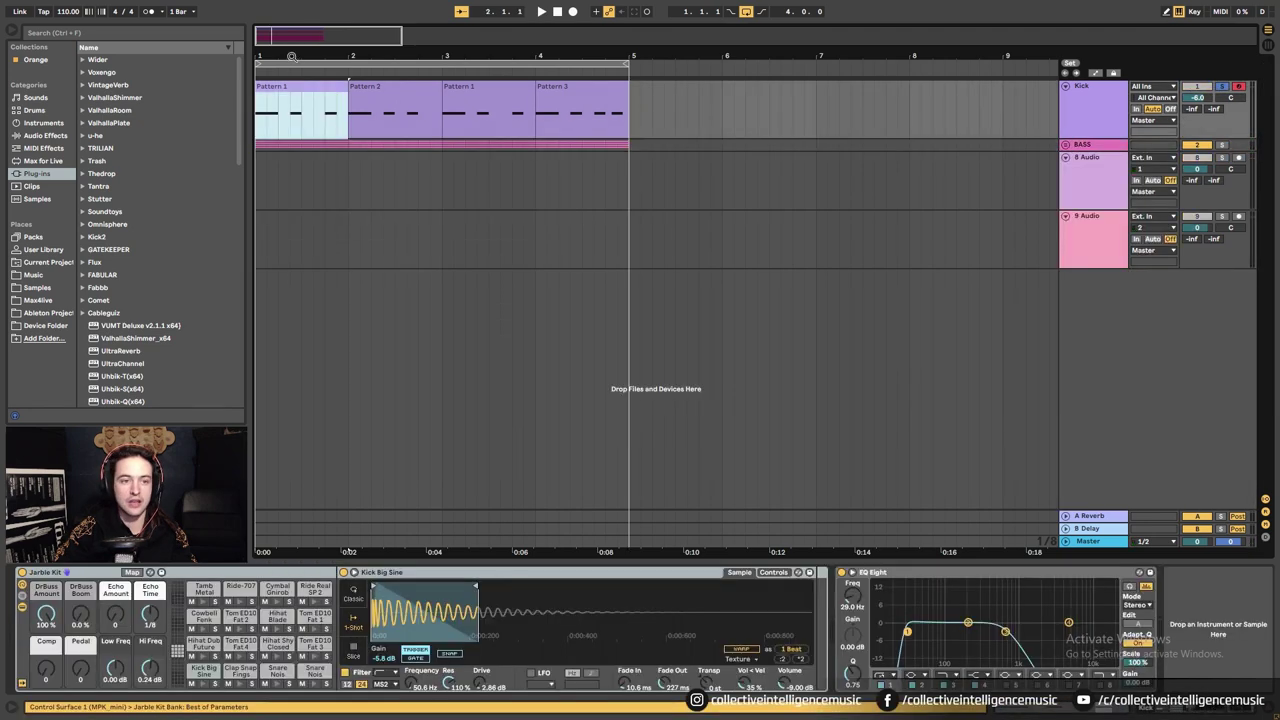
{"action": "key", "text": "w"}
{"action": "left_click", "coordinate": [1100, 200]}
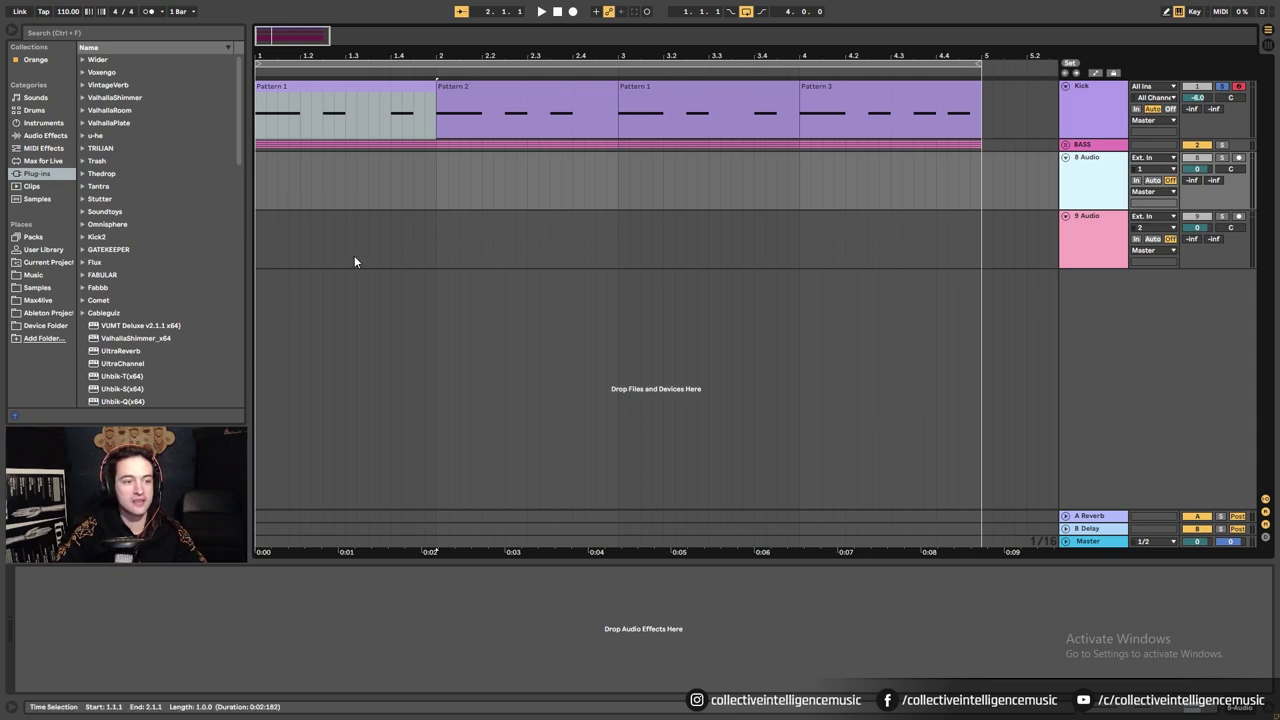
{"action": "right_click", "coordinate": [1087, 325]}
{"action": "left_click", "coordinate": [1130, 340]}
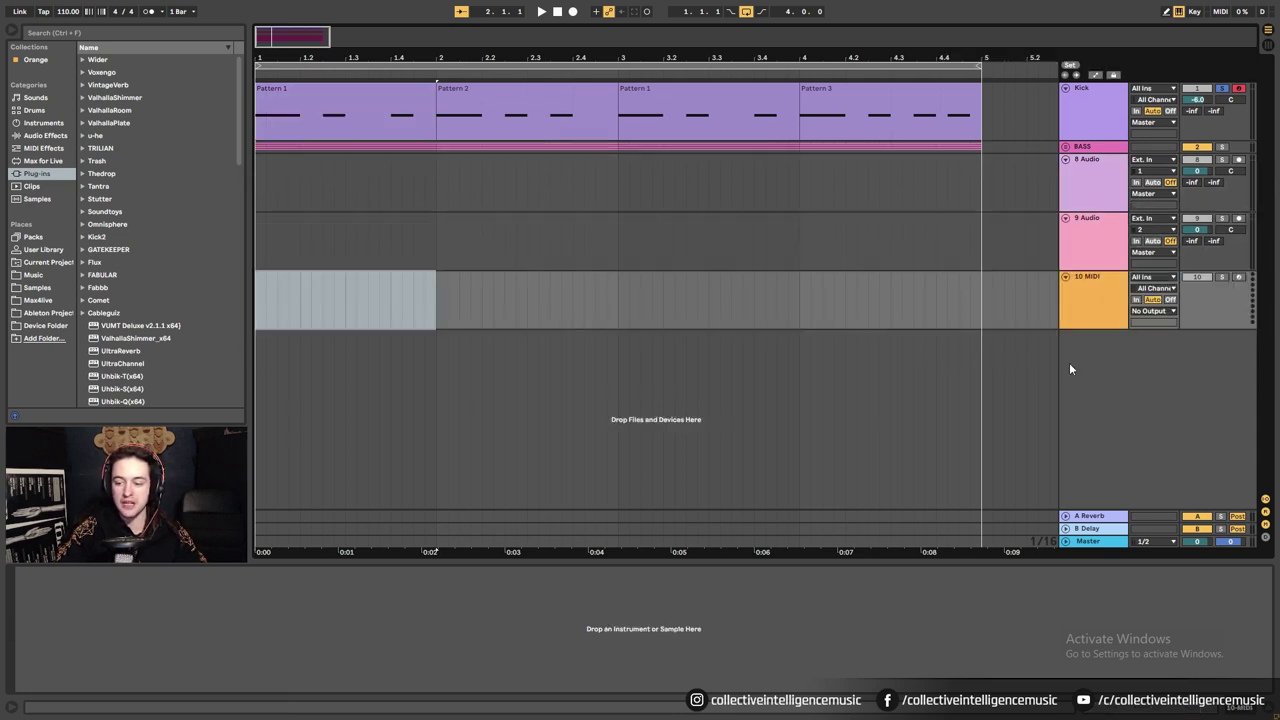
{"action": "left_click", "coordinate": [1097, 313]}
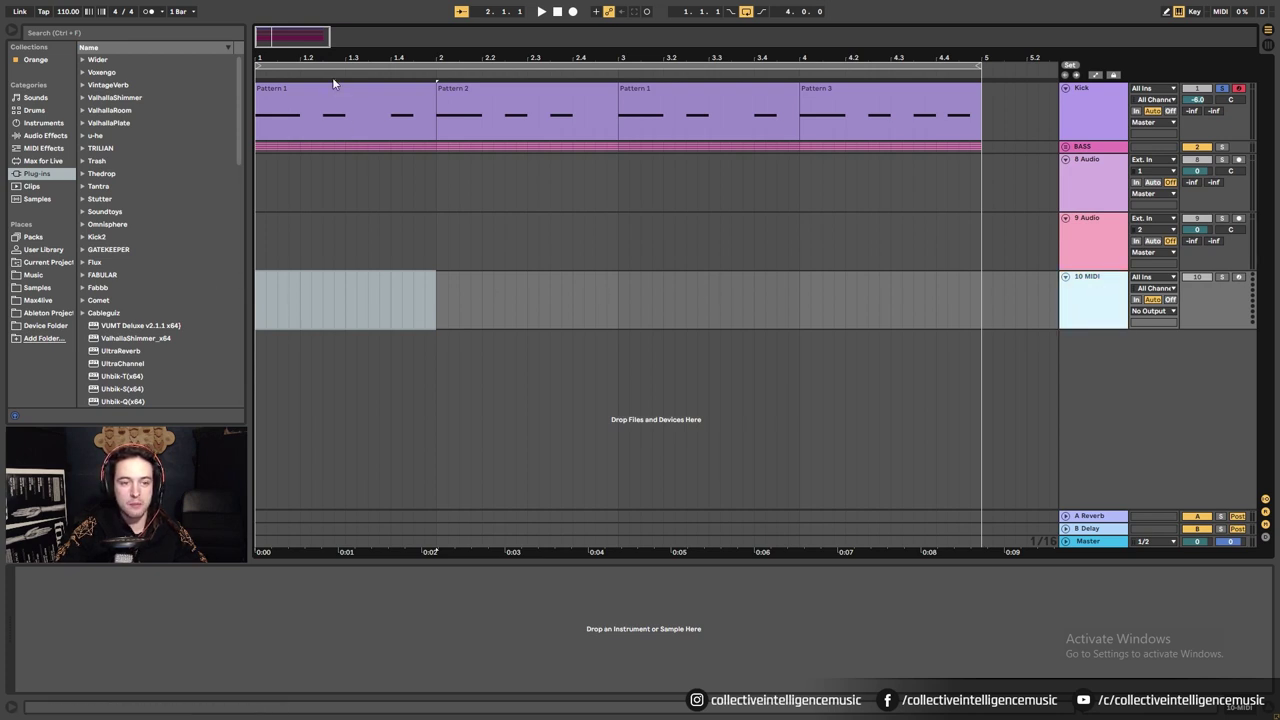
Try out an empty MIDI clip spanning bars 1 to 4 on the new MIDI track, and delete it.
{"action": "left_click_drag", "start_coordinate": [349, 58], "coordinate": [349, 66]}
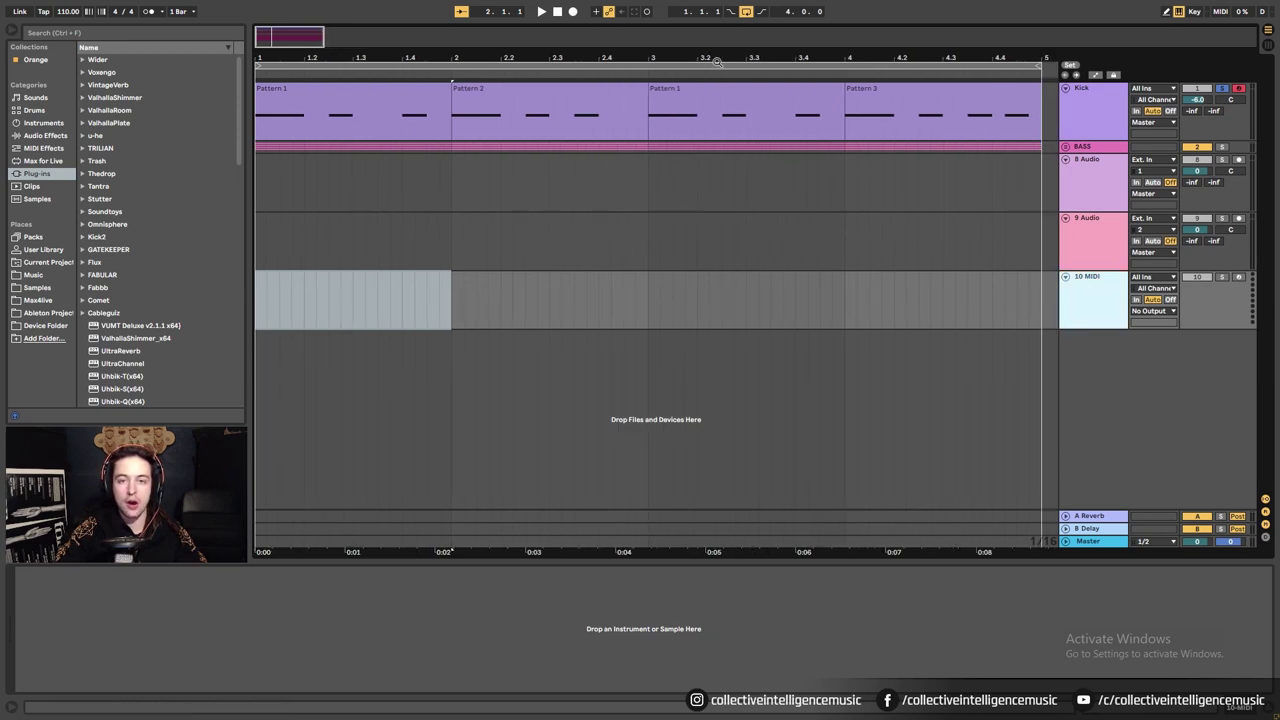
{"action": "left_click", "coordinate": [263, 309]}
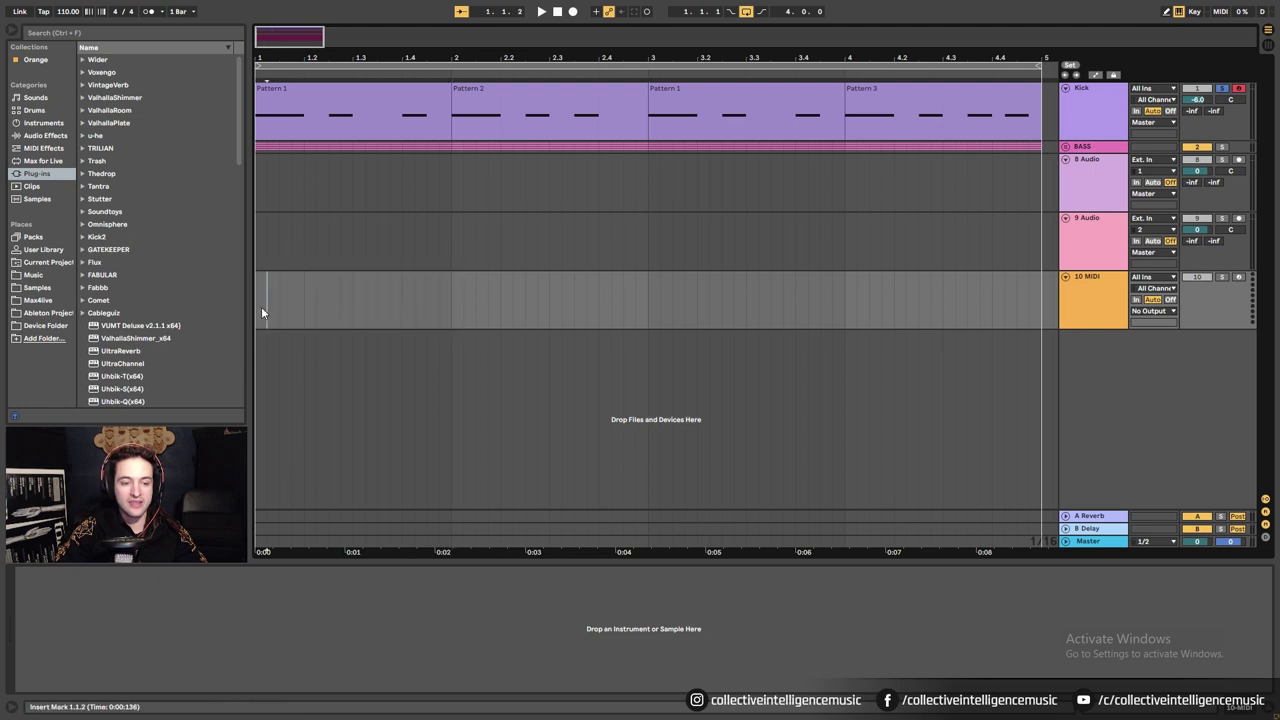
{"action": "left_click_drag", "start_coordinate": [258, 314], "coordinate": [451, 314]}
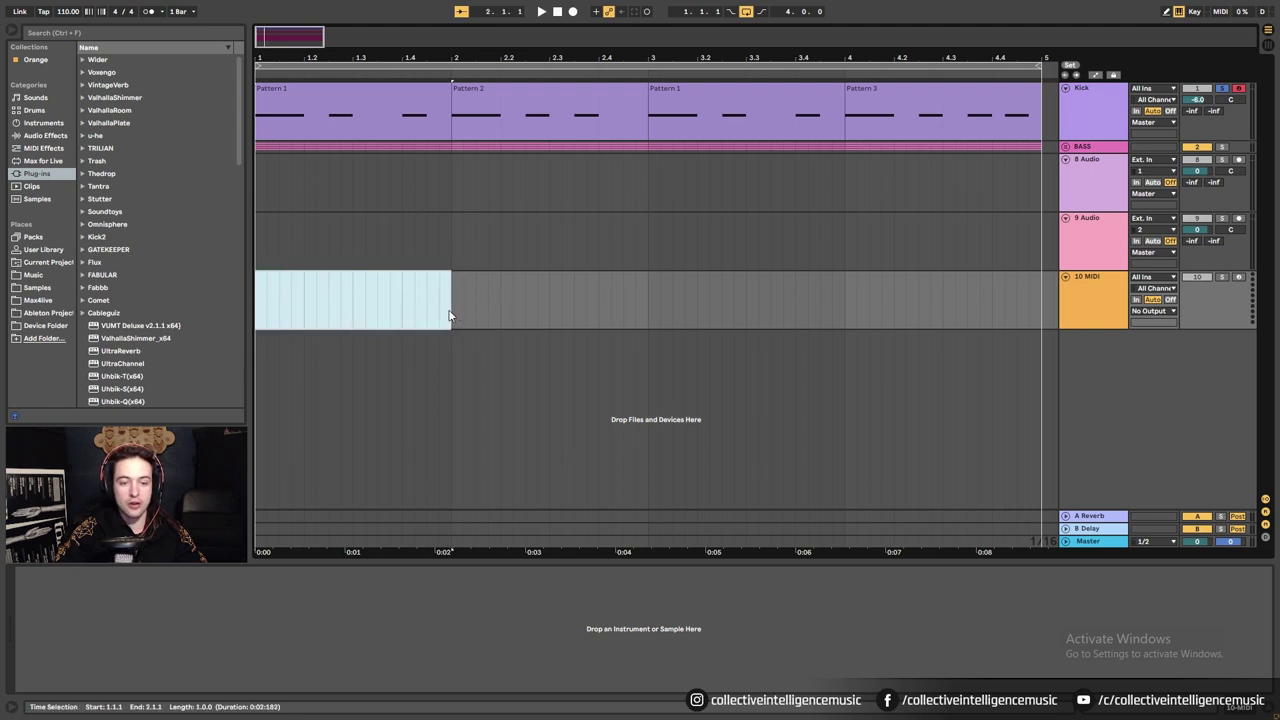
{"action": "left_click", "coordinate": [306, 314]}
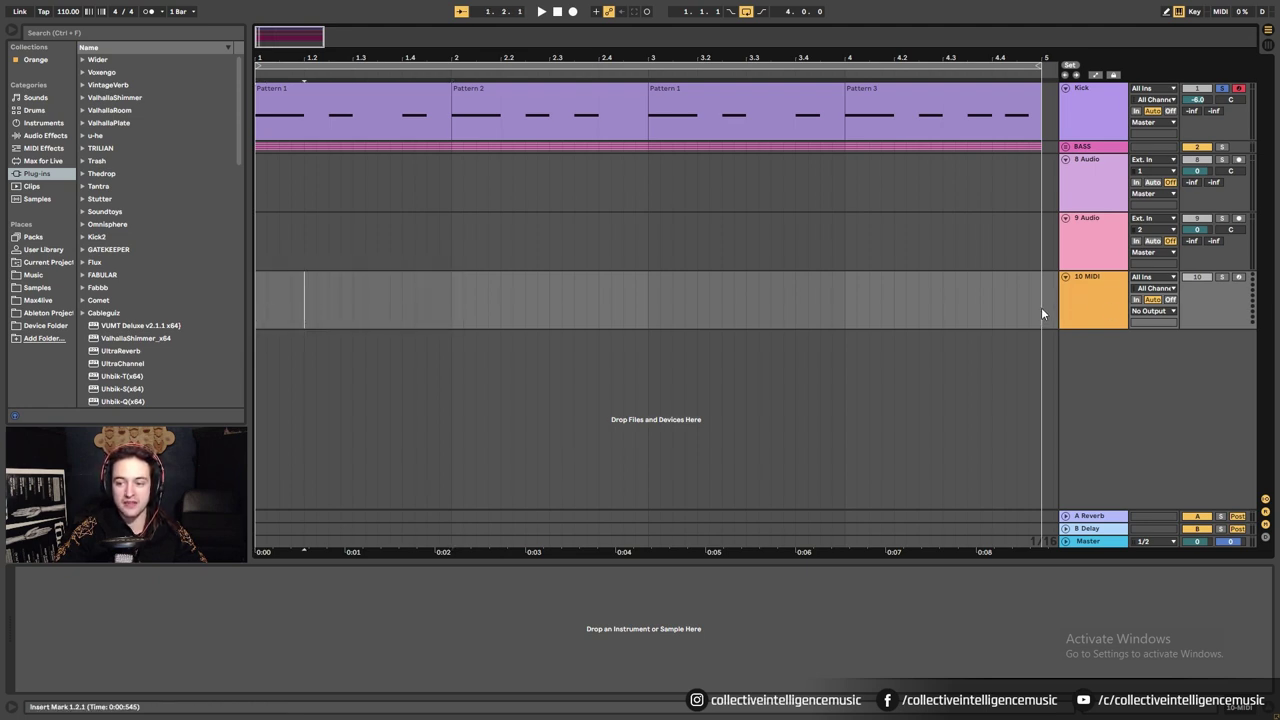
{"action": "left_click_drag", "start_coordinate": [1041, 307], "coordinate": [313, 310]}
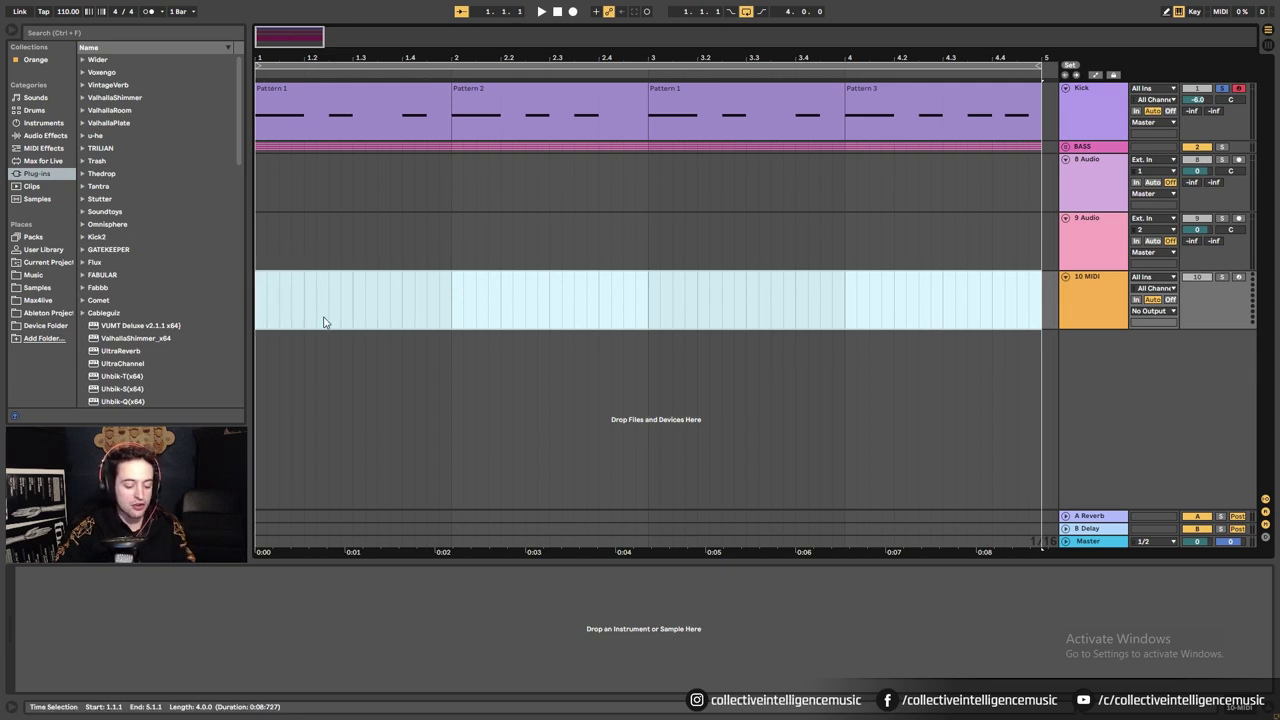
{"action": "key", "text": "ctrl+shift+m"}
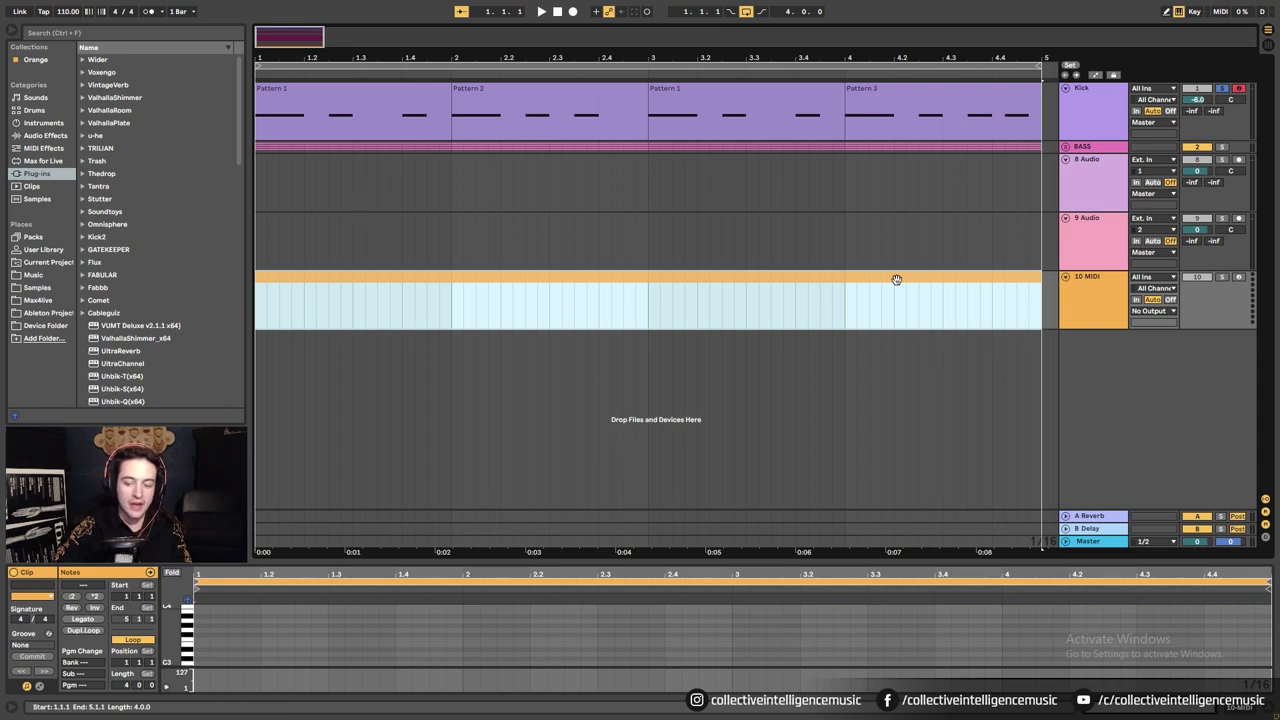
{"action": "key", "text": "Delete"}
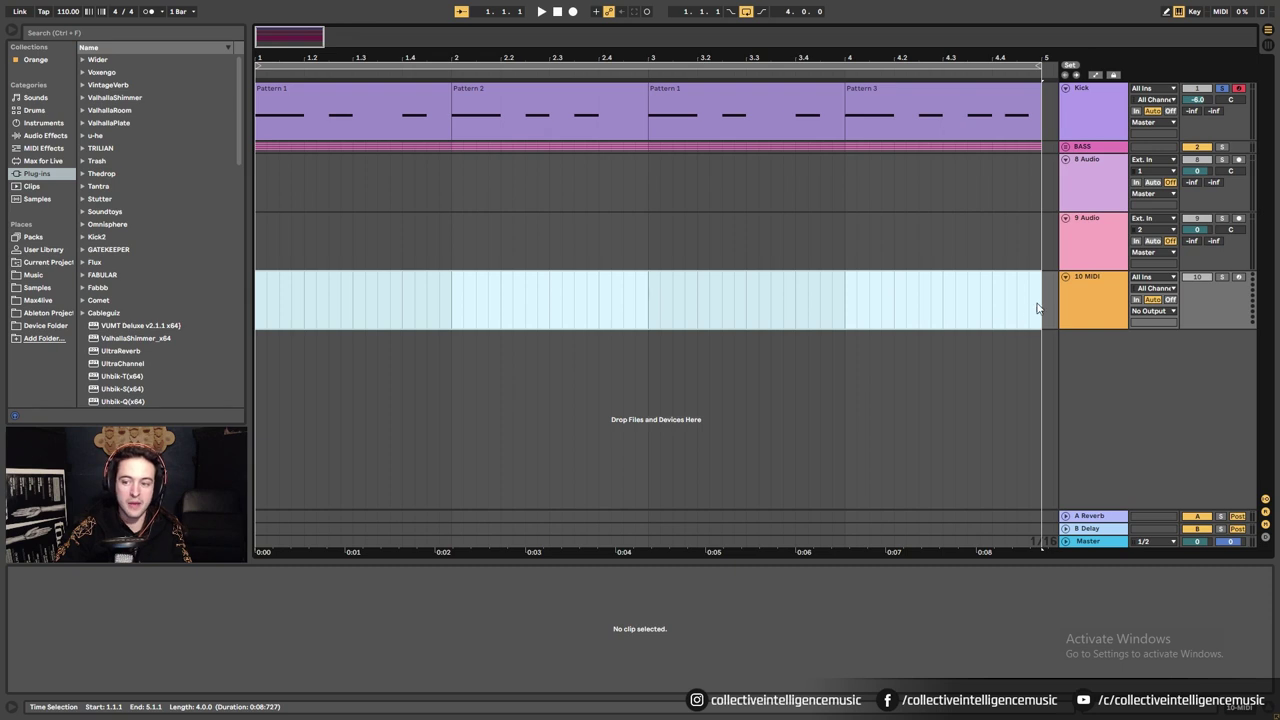
Insert an empty four-bar MIDI clip from bar 1 on the new MIDI track and color it lime green.
{"action": "left_click_drag", "start_coordinate": [1038, 308], "coordinate": [241, 320]}
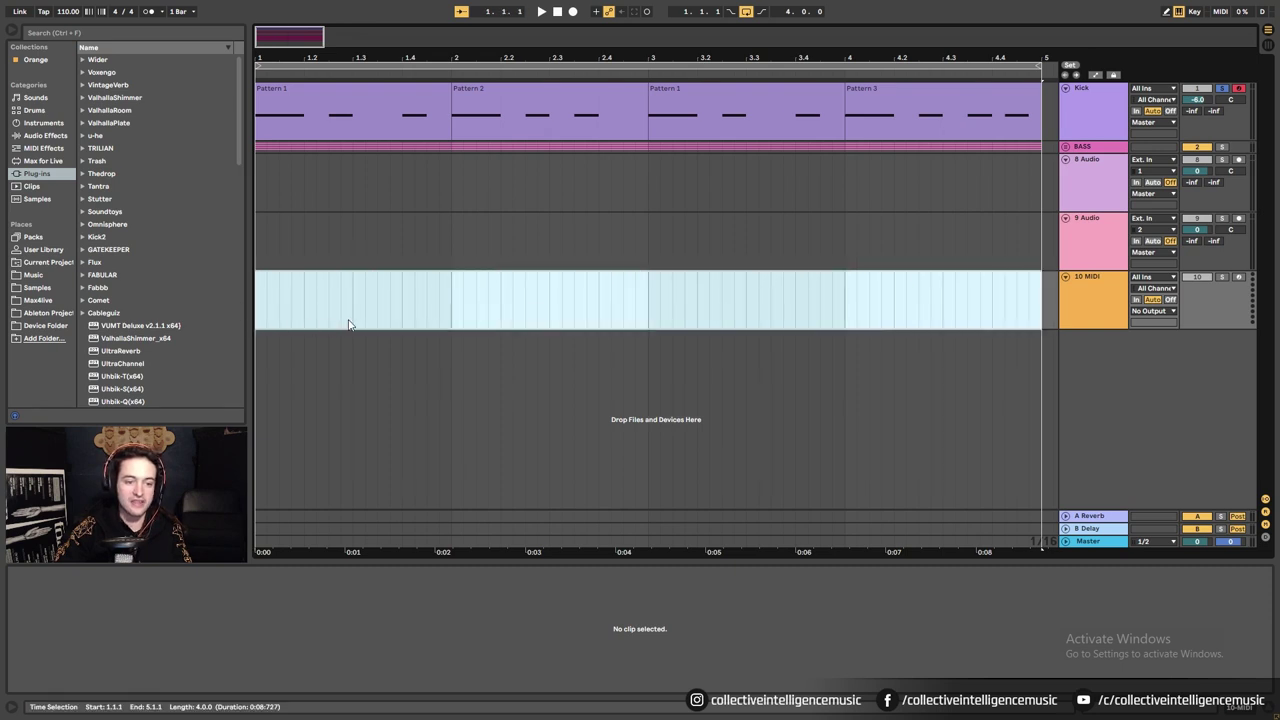
{"action": "right_click", "coordinate": [381, 310]}
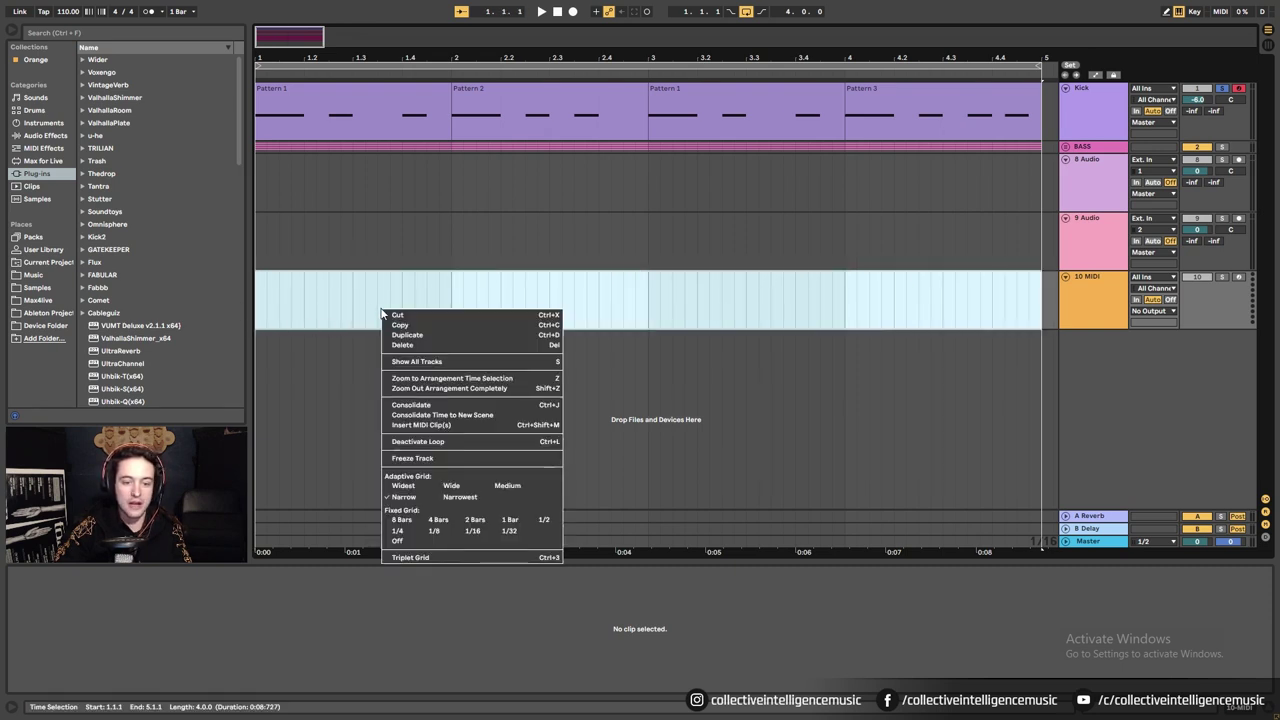
{"action": "left_click", "coordinate": [490, 425]}
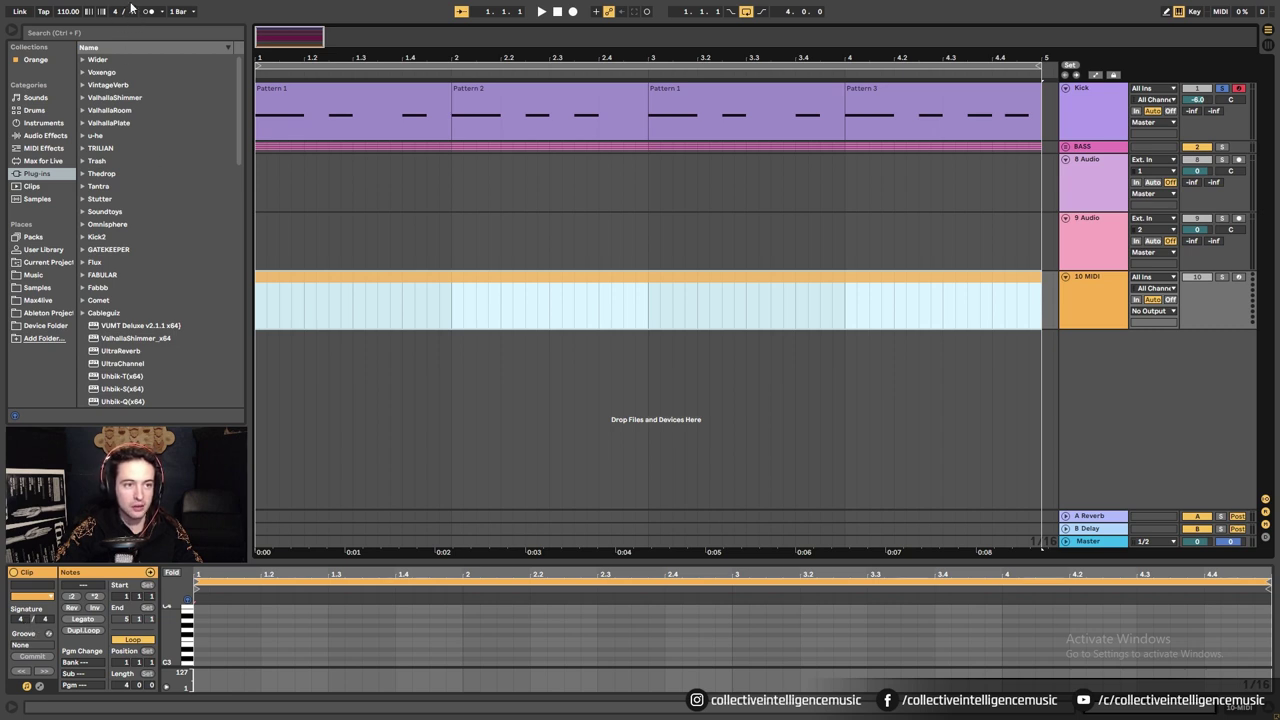
{"action": "left_click", "coordinate": [30, 596]}
{"action": "left_click", "coordinate": [28, 26]}
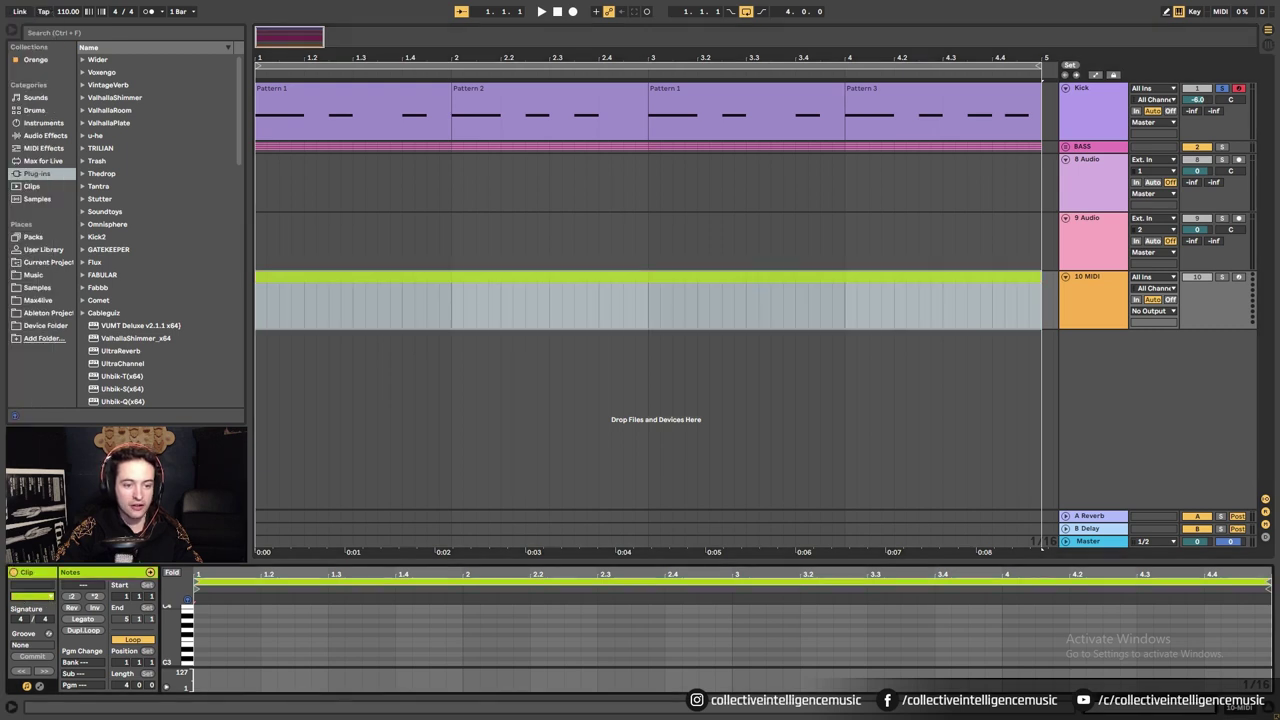
Color the empty four-bar MIDI clip pale green and rename it Perc.
{"action": "left_click", "coordinate": [30, 596]}
{"action": "left_click", "coordinate": [30, 341]}
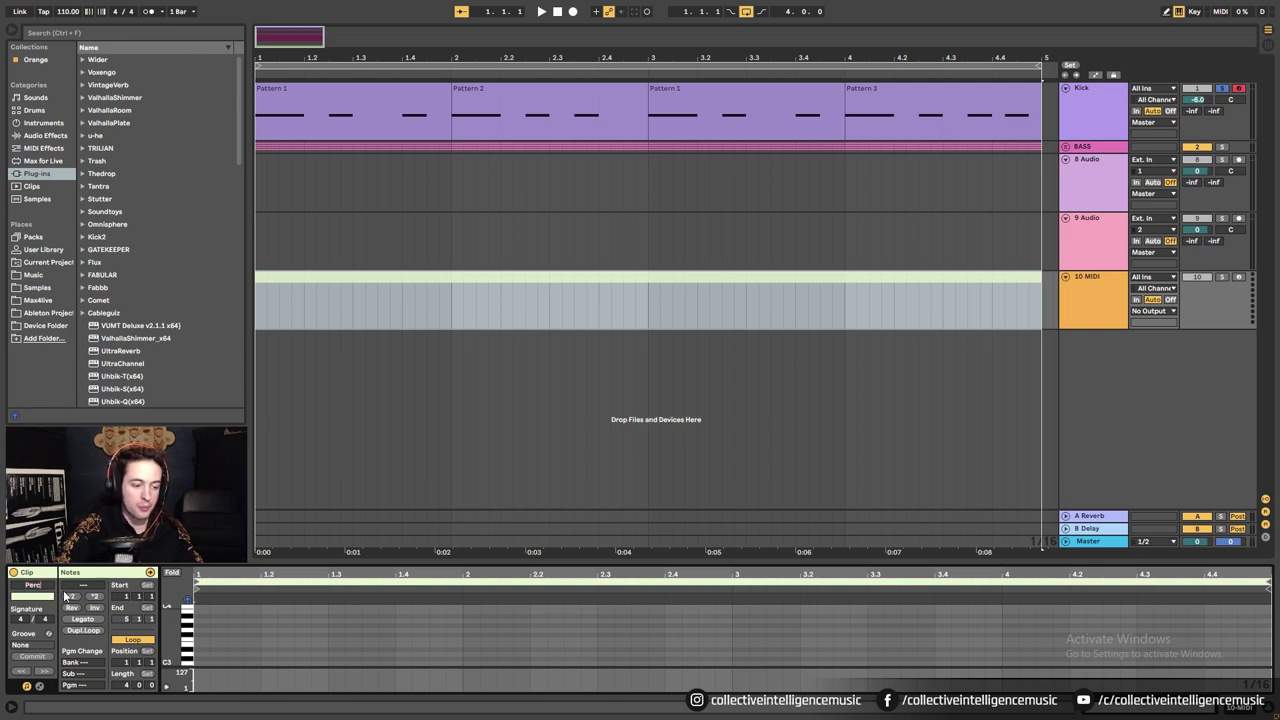
{"action": "key", "text": "Return"}
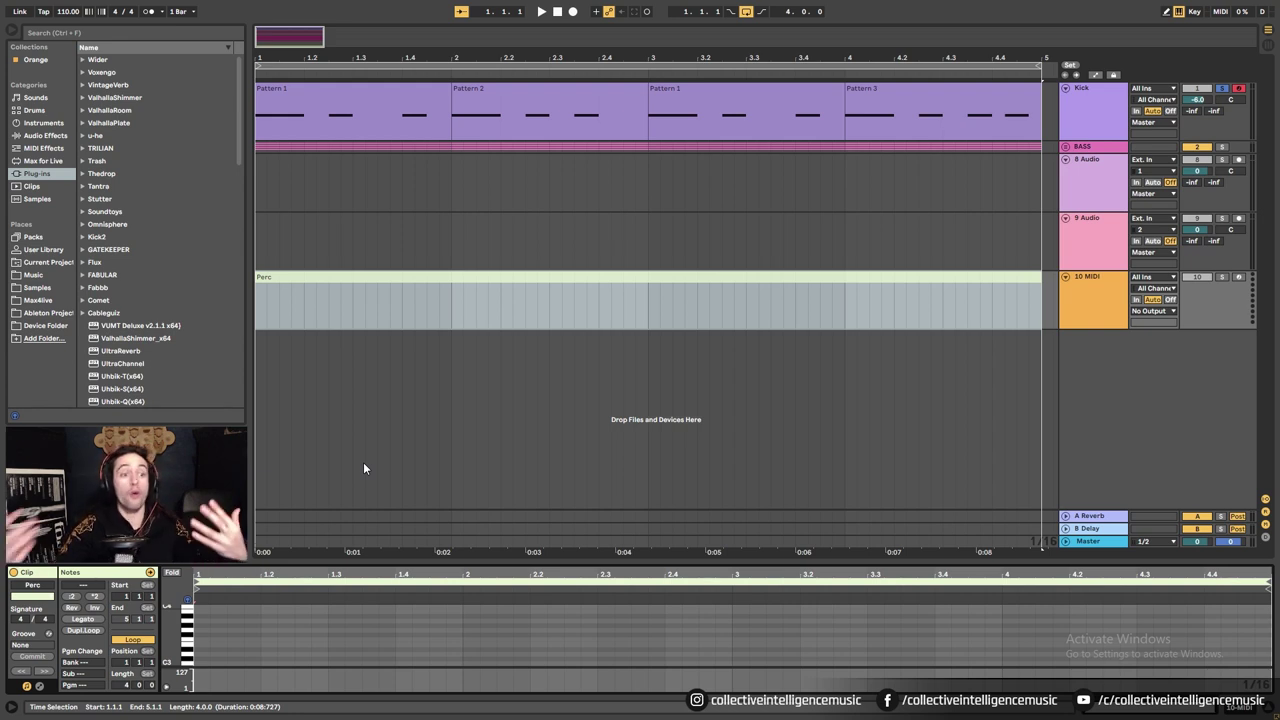
Find the Percussion Core Kit among the drum presets, preview it, and load it onto the MIDI track holding the Perc clip.
{"action": "left_click", "coordinate": [41, 149]}
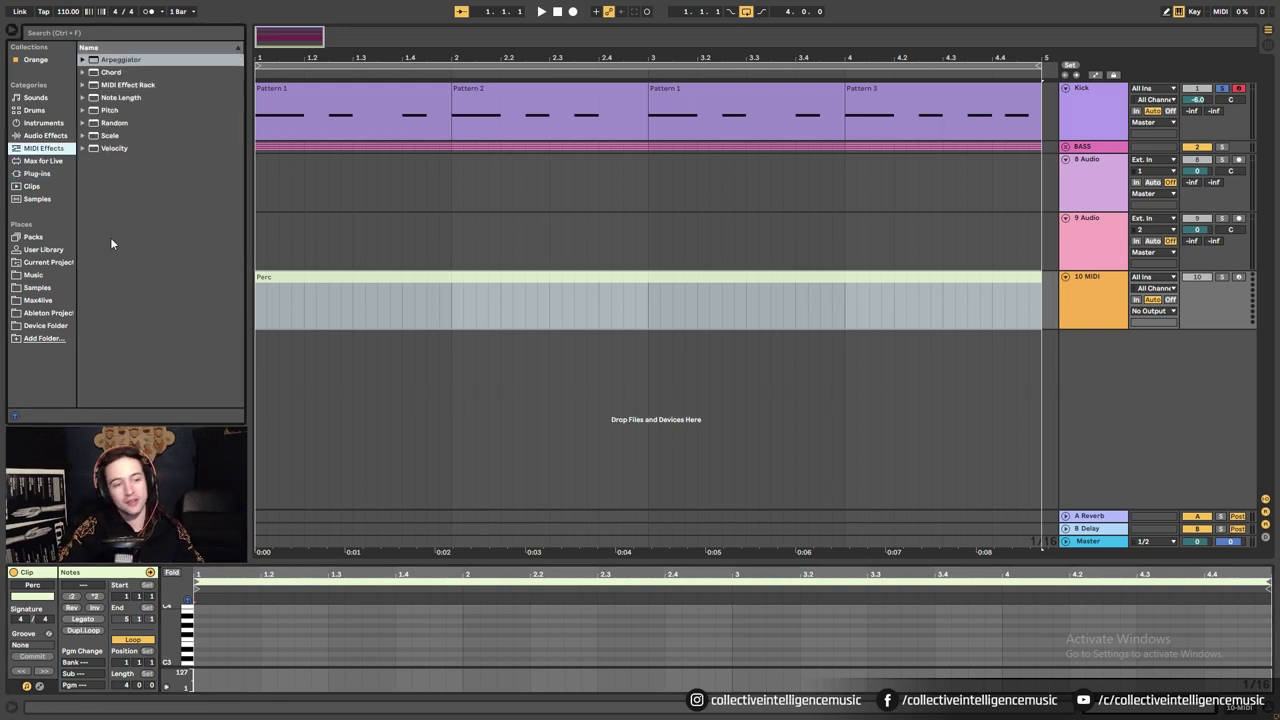
{"action": "left_click", "coordinate": [33, 112]}
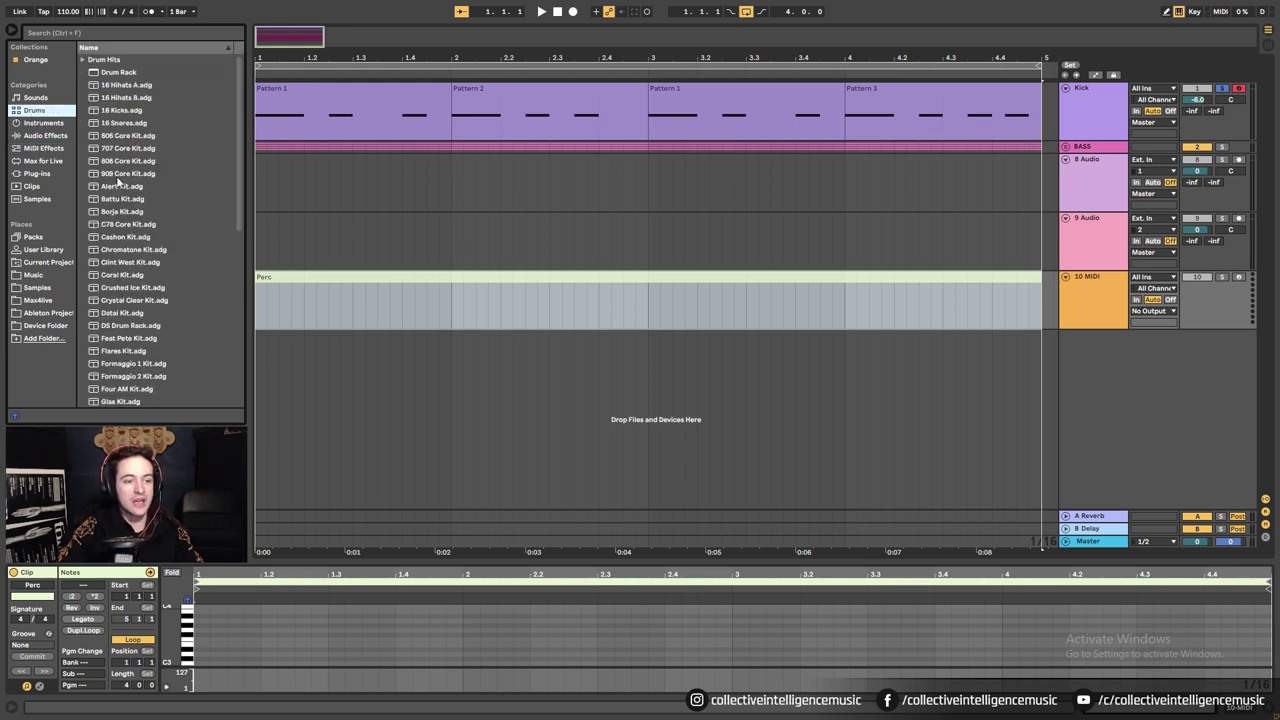
{"action": "scroll", "coordinate": [145, 378], "scroll_direction": "down", "scroll_amount": 2}
{"action": "scroll", "coordinate": [145, 378], "scroll_direction": "down", "scroll_amount": 5}
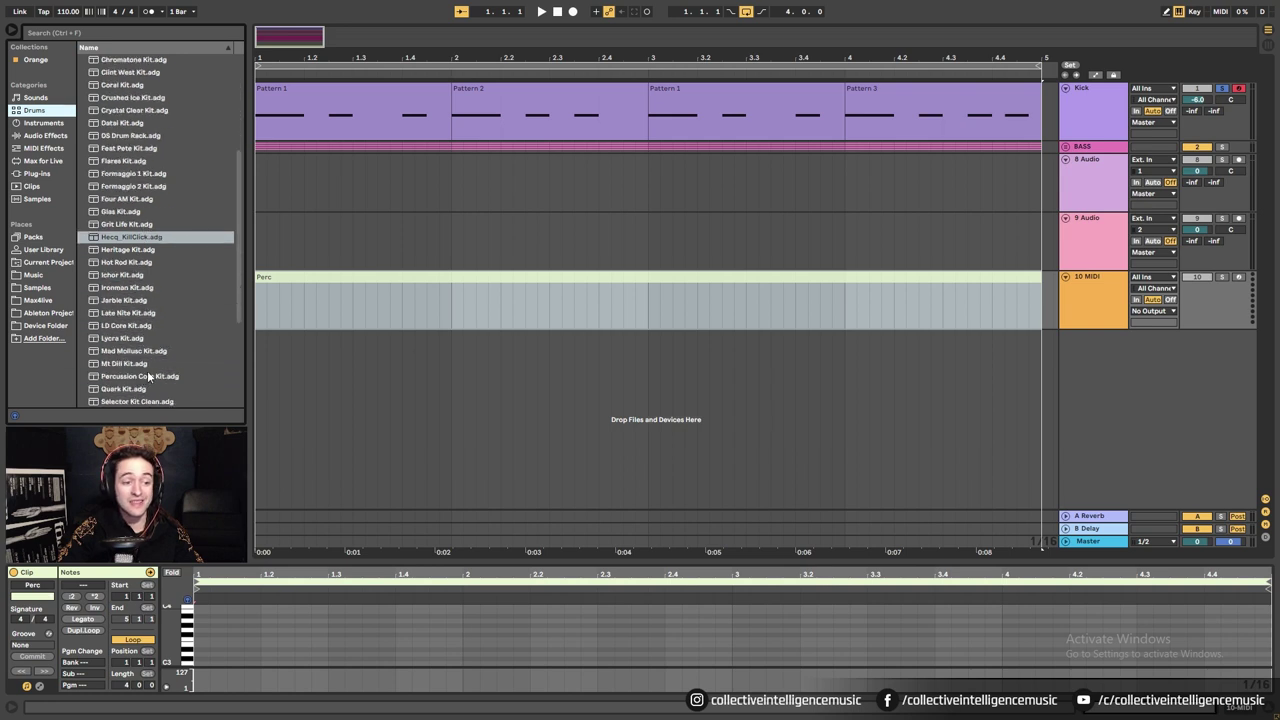
{"action": "scroll", "coordinate": [148, 377], "scroll_direction": "down", "scroll_amount": 2}
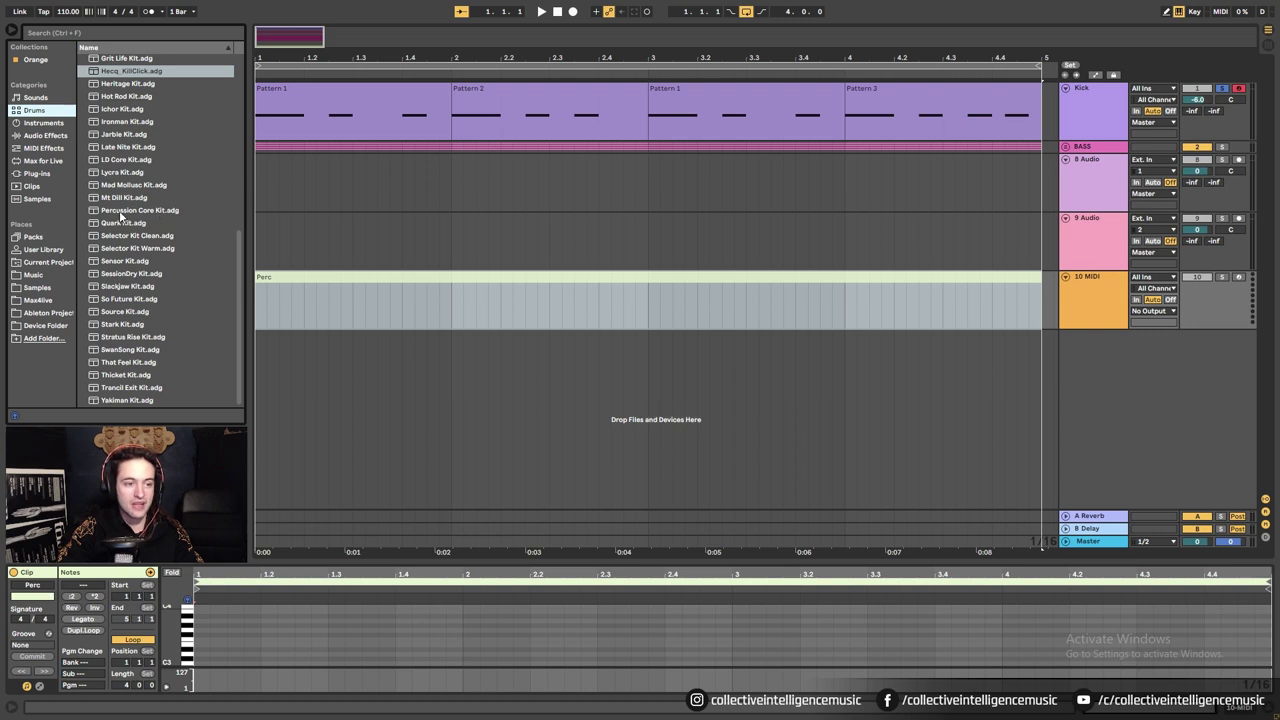
{"action": "left_click", "coordinate": [156, 212]}
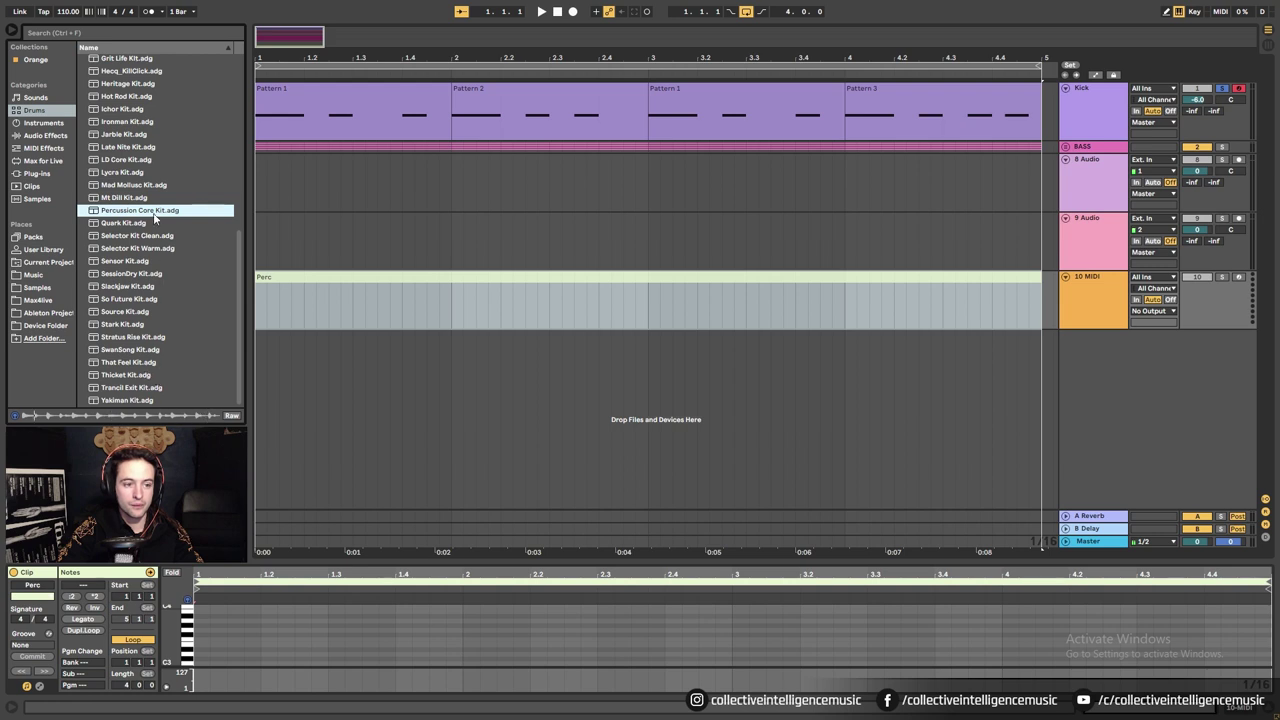
{"action": "left_click", "coordinate": [296, 278]}
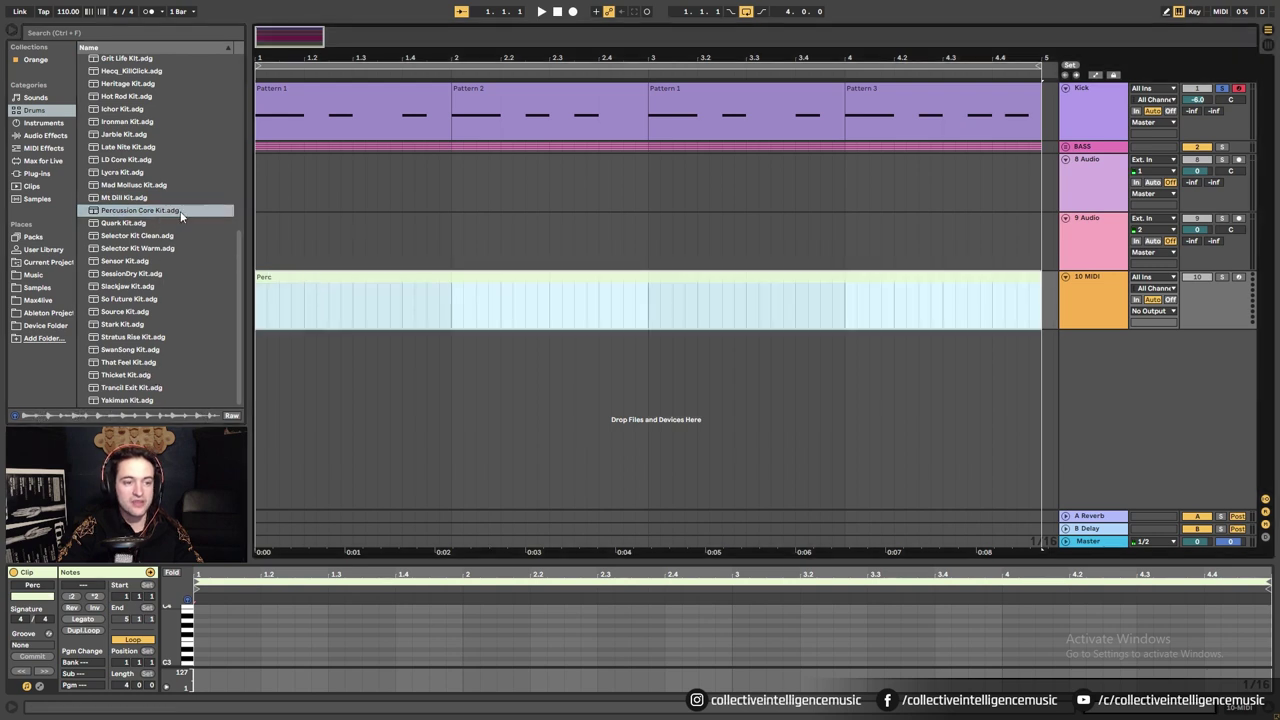
{"action": "left_click", "coordinate": [110, 214]}
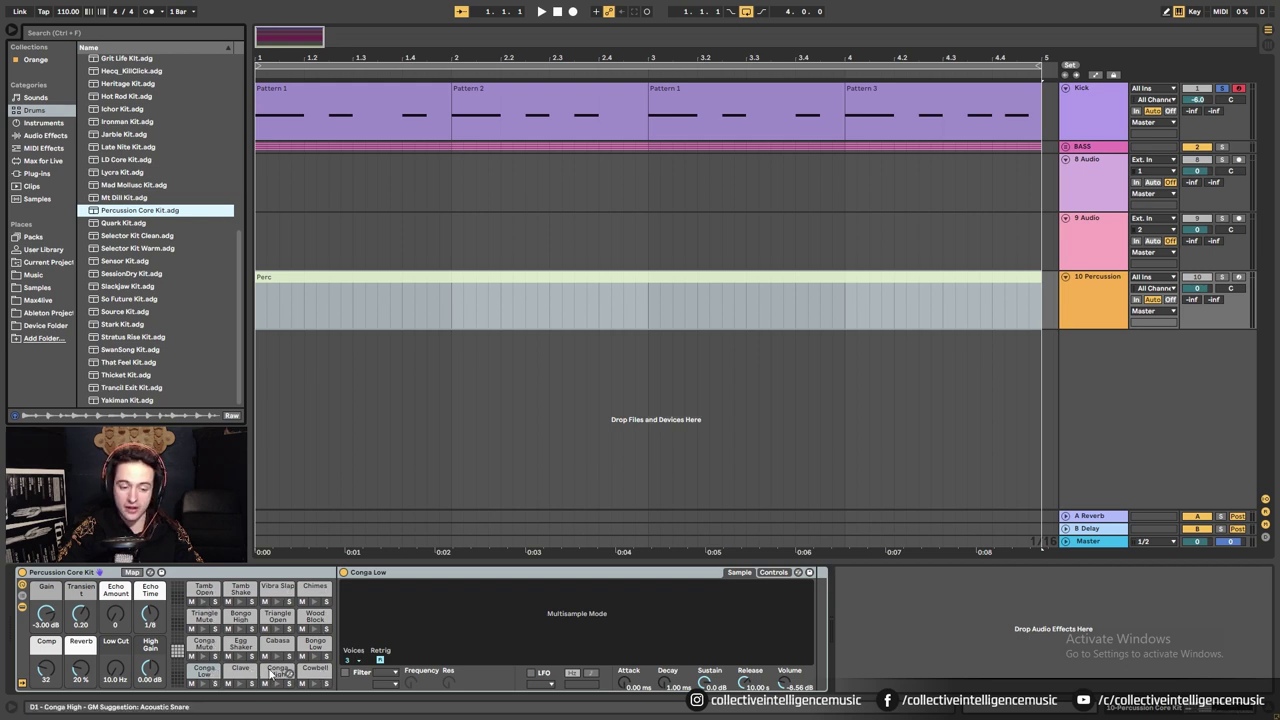
Turn off the Kick track's solo and audition the Conga Low pad of the Percussion Core Kit.
{"action": "left_click", "coordinate": [212, 673]}
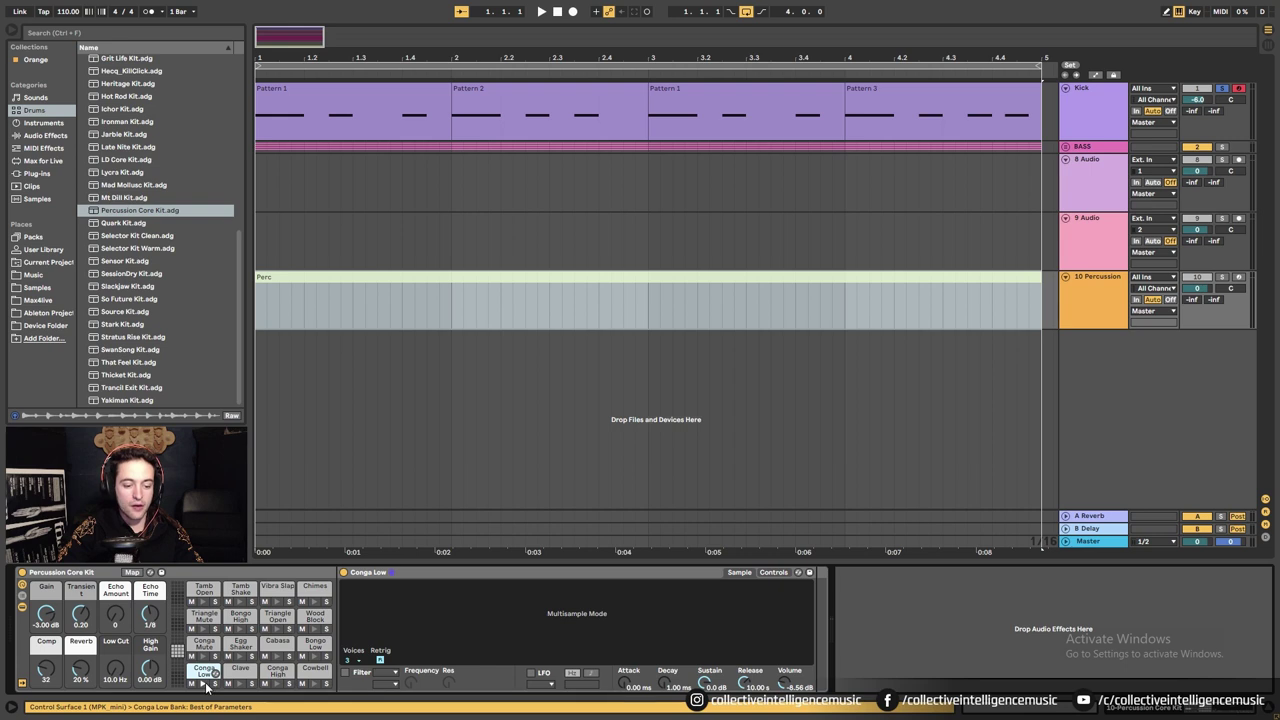
{"action": "left_click", "coordinate": [205, 684]}
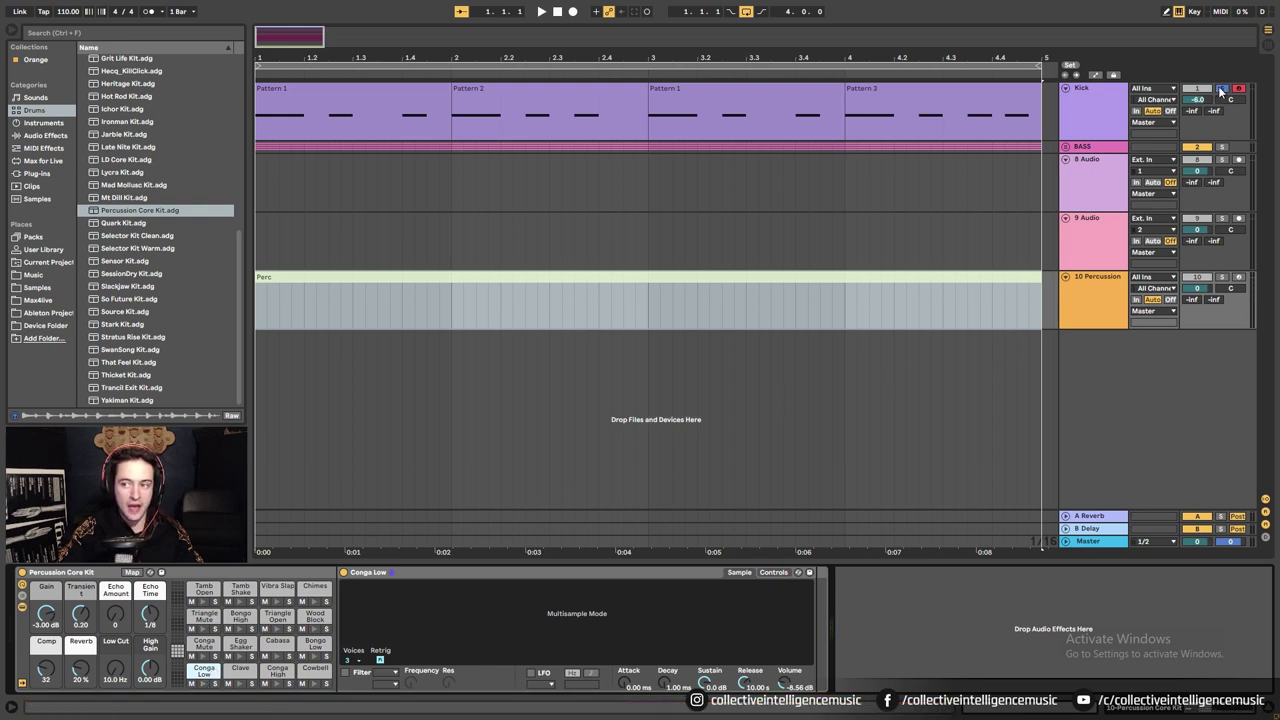
{"action": "left_click", "coordinate": [1222, 89]}
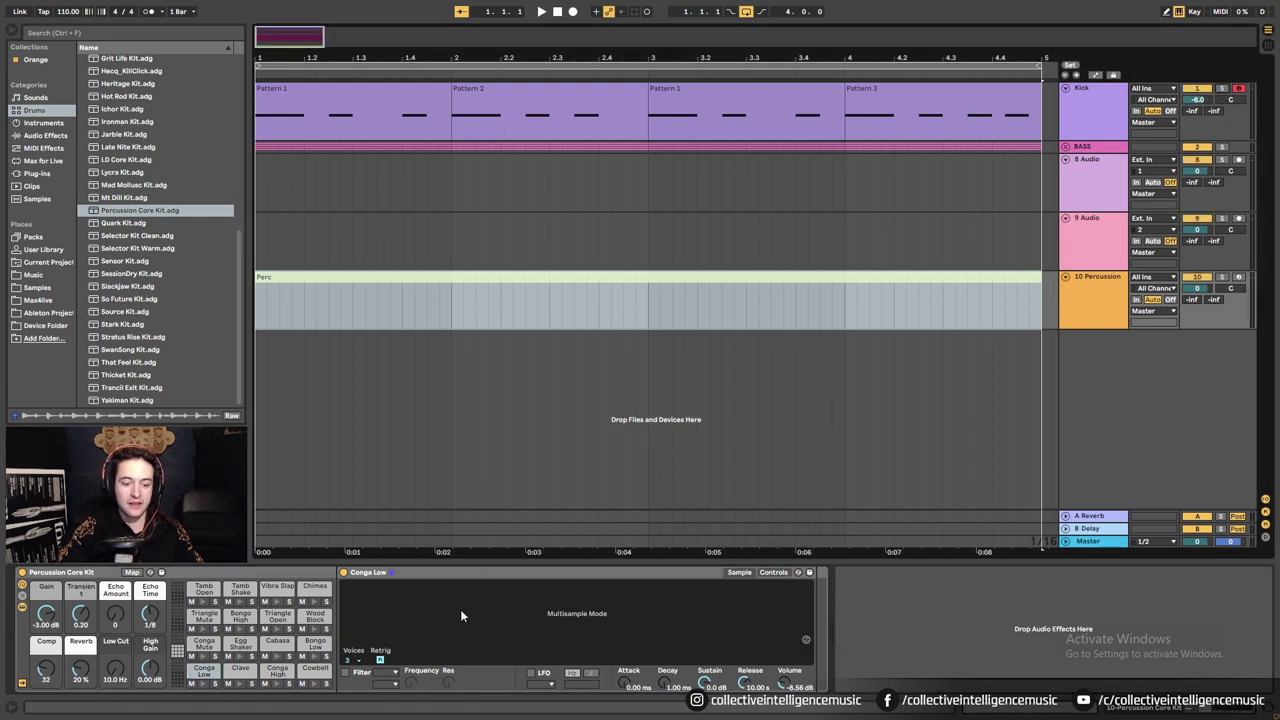
{"action": "left_click", "coordinate": [204, 684]}
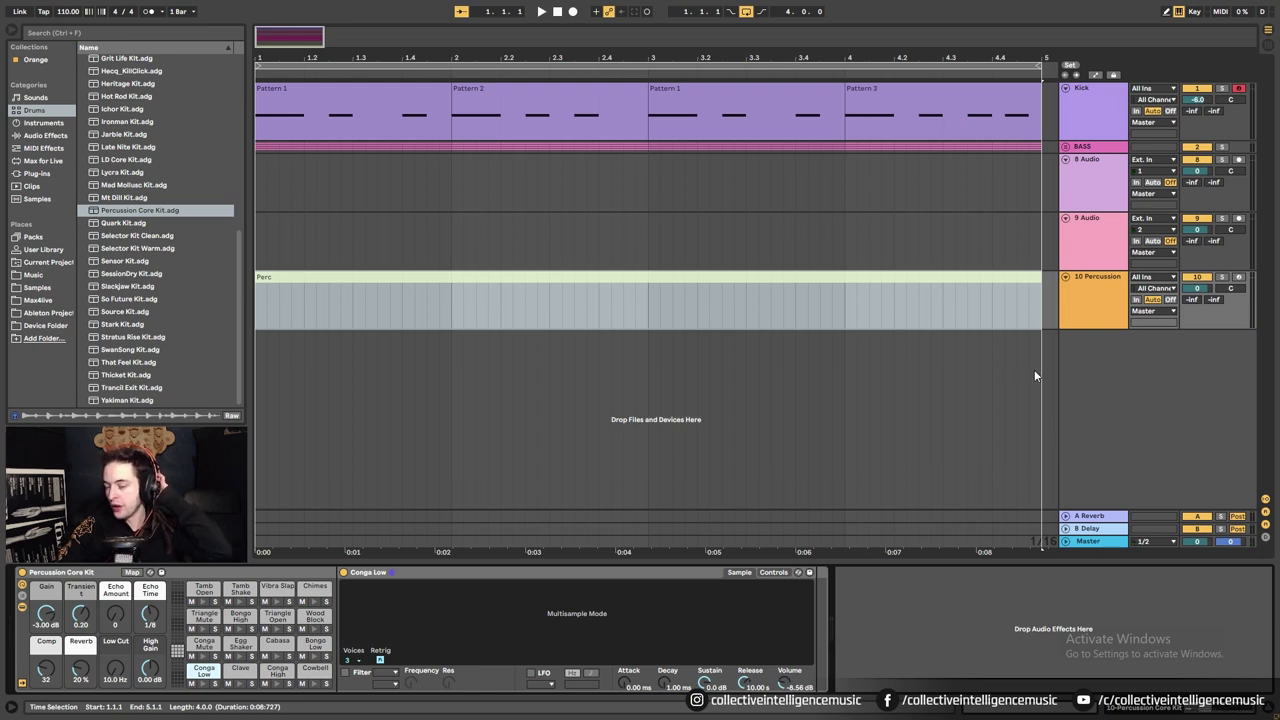
Insert another MIDI track below the percussion track and rename the percussion track Percussion.
{"action": "right_click", "coordinate": [1085, 370]}
{"action": "left_click", "coordinate": [1110, 383]}
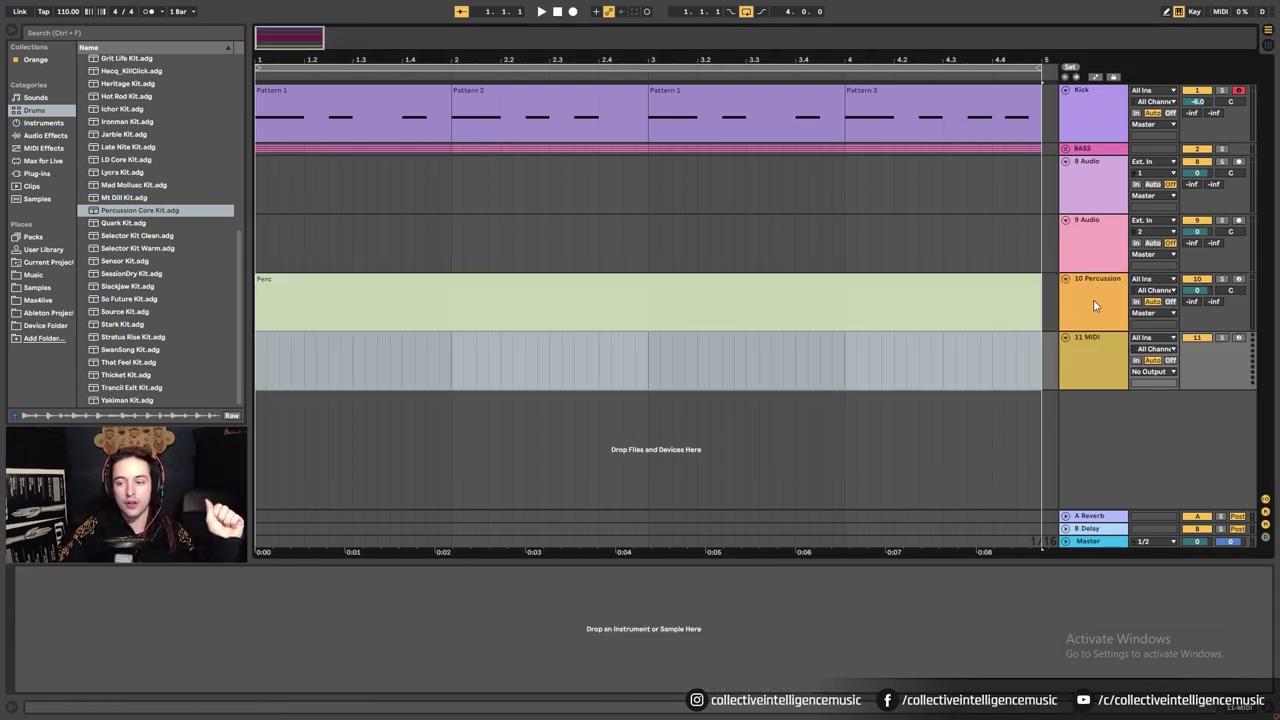
{"action": "left_click", "coordinate": [1101, 289]}
{"action": "key", "text": "ctrl+r"}
{"action": "type", "text": "Percus"}
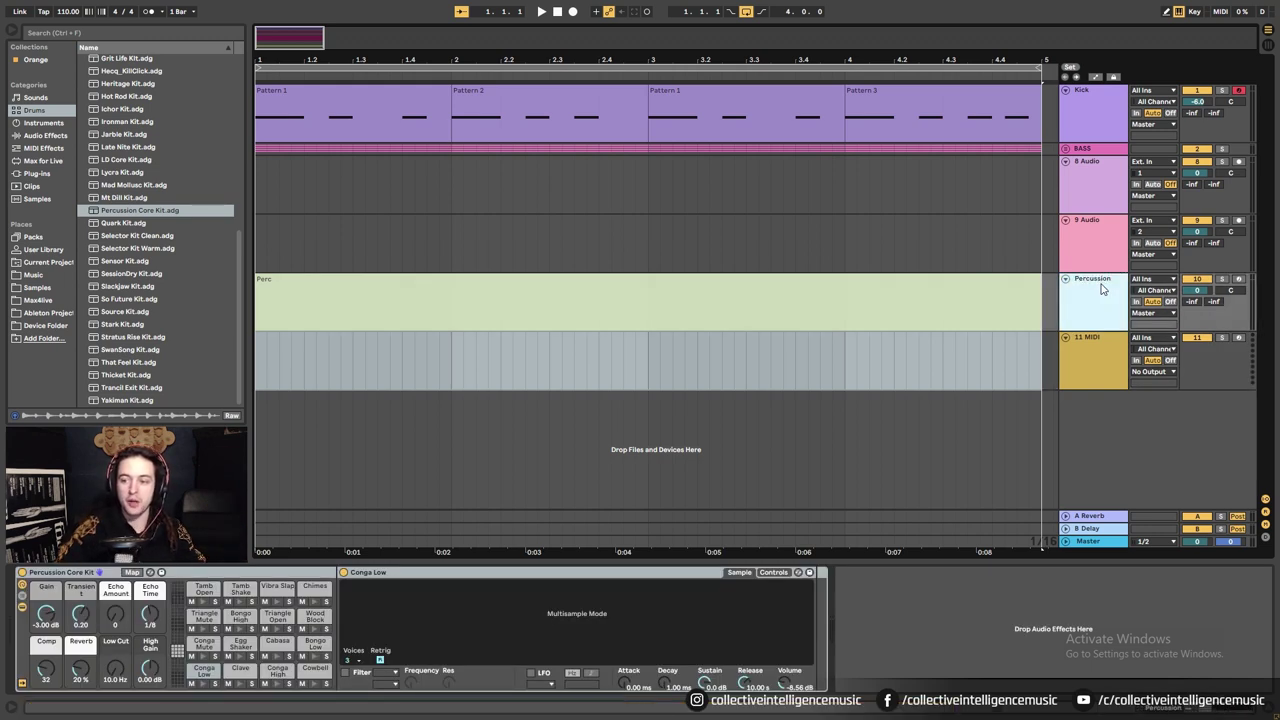
{"action": "type", "text": "sion"}
{"action": "key", "text": "Return"}
Rename the new MIDI track below Percussion as Drums.
{"action": "left_click", "coordinate": [1107, 358]}
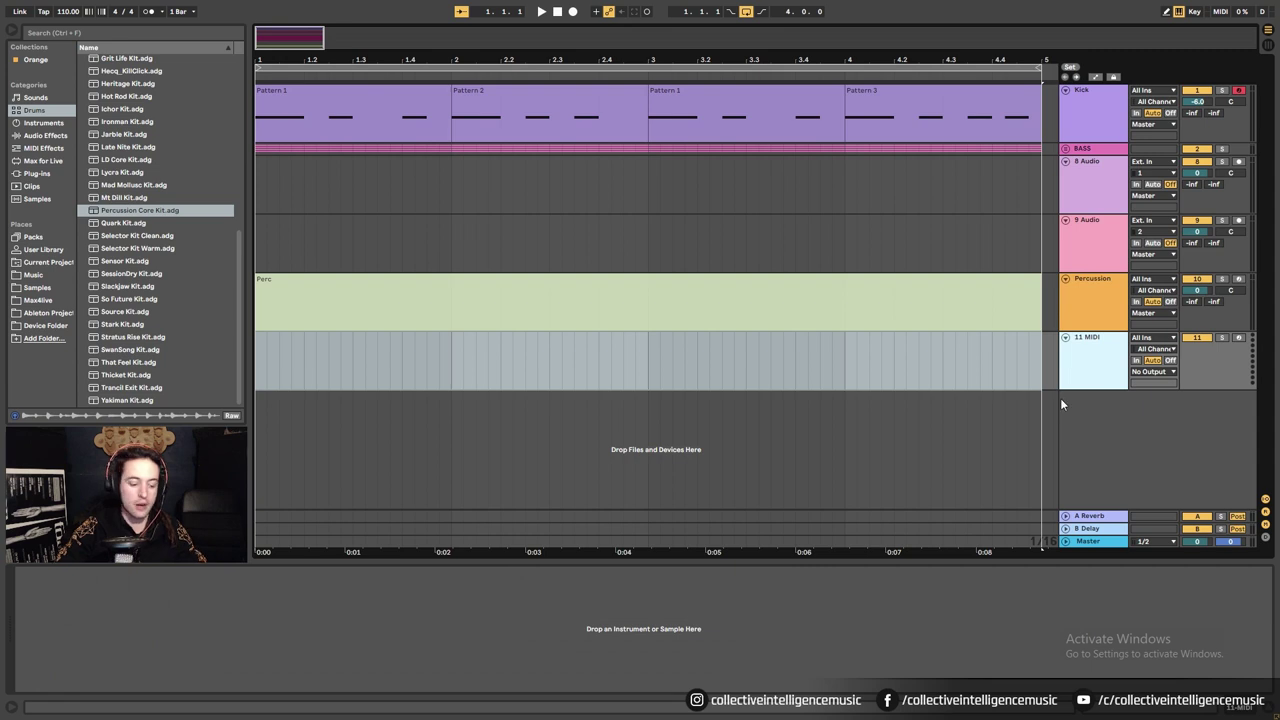
{"action": "key", "text": "ctrl+r"}
{"action": "type", "text": "Drums"}
{"action": "key", "text": "Return"}
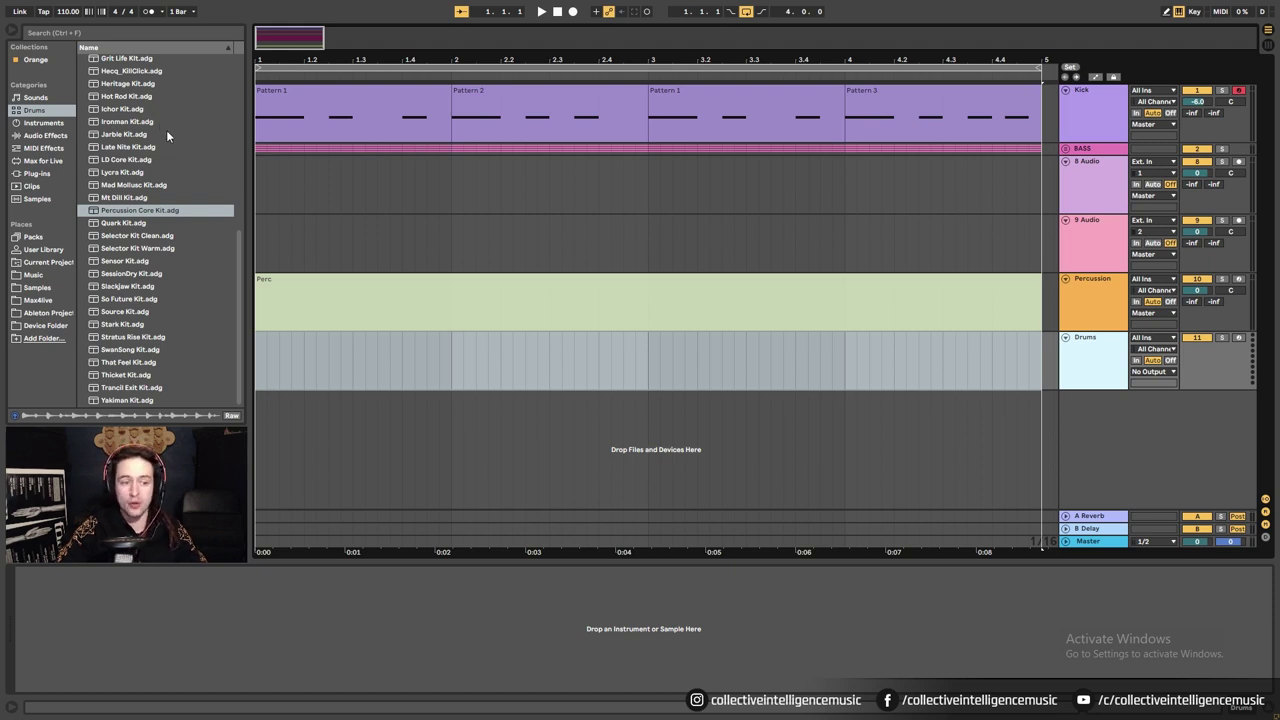
Preview the drum kits from Quark Kit through Yakiman Kit to compare sounds for the Drums track.
{"action": "left_click", "coordinate": [163, 222]}
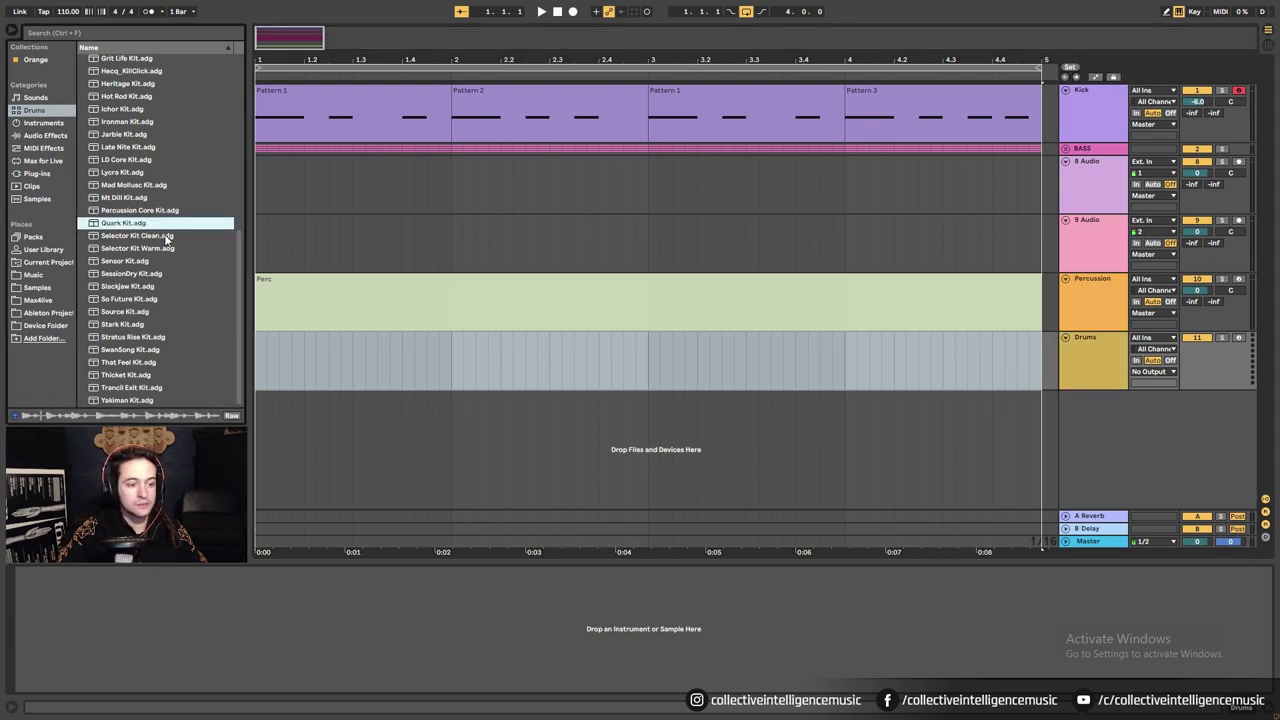
{"action": "left_click", "coordinate": [136, 239]}
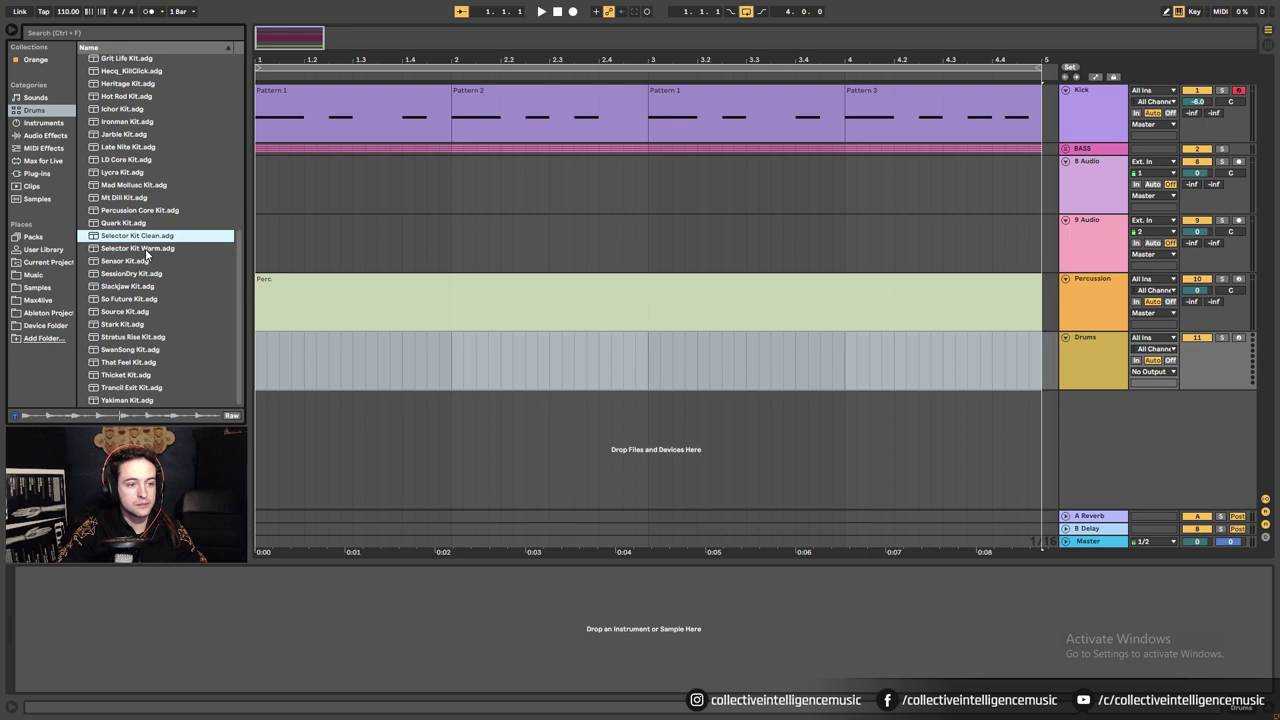
{"action": "left_click", "coordinate": [145, 251]}
{"action": "left_click", "coordinate": [132, 262]}
{"action": "left_click", "coordinate": [130, 272]}
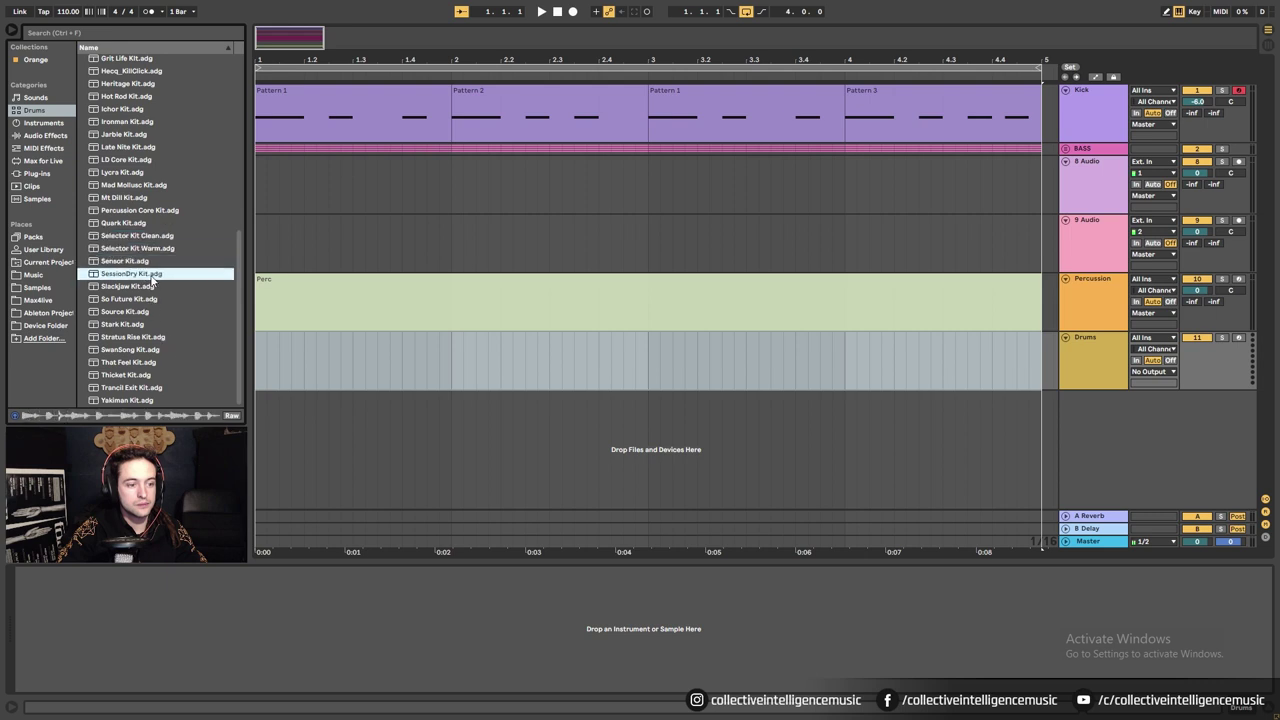
{"action": "left_click", "coordinate": [129, 262]}
{"action": "left_click", "coordinate": [134, 312]}
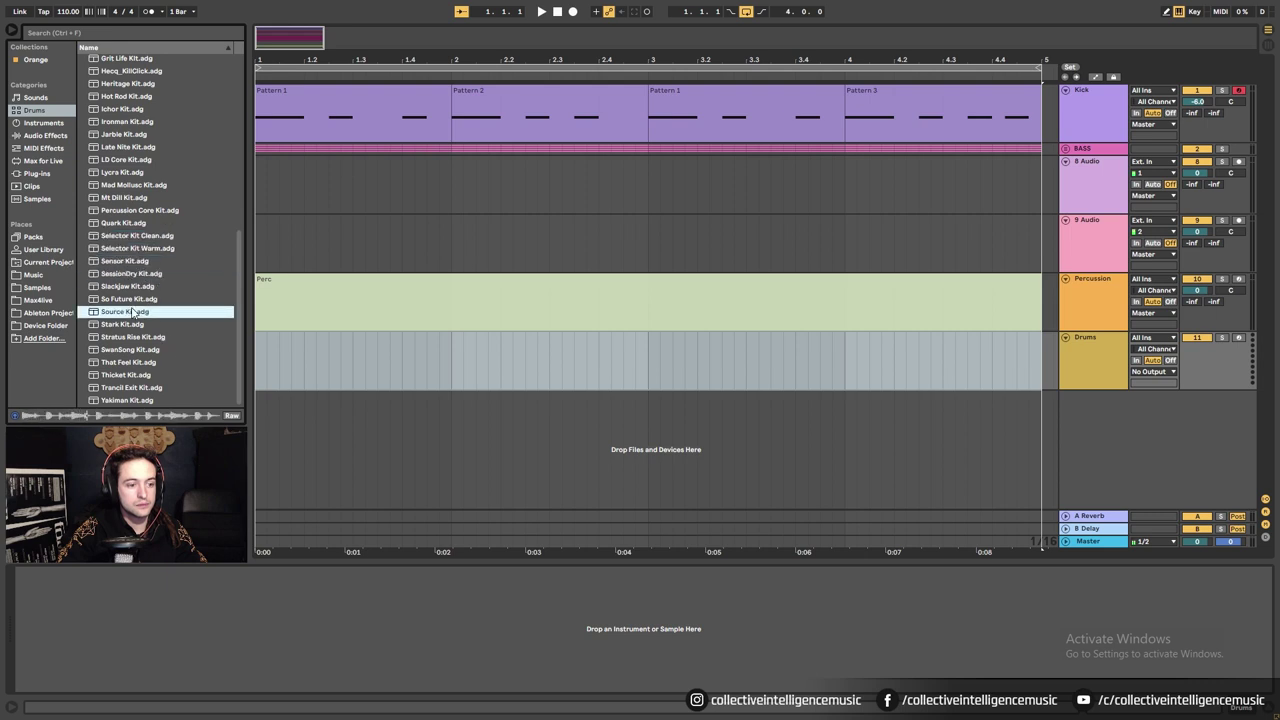
{"action": "left_click", "coordinate": [152, 338]}
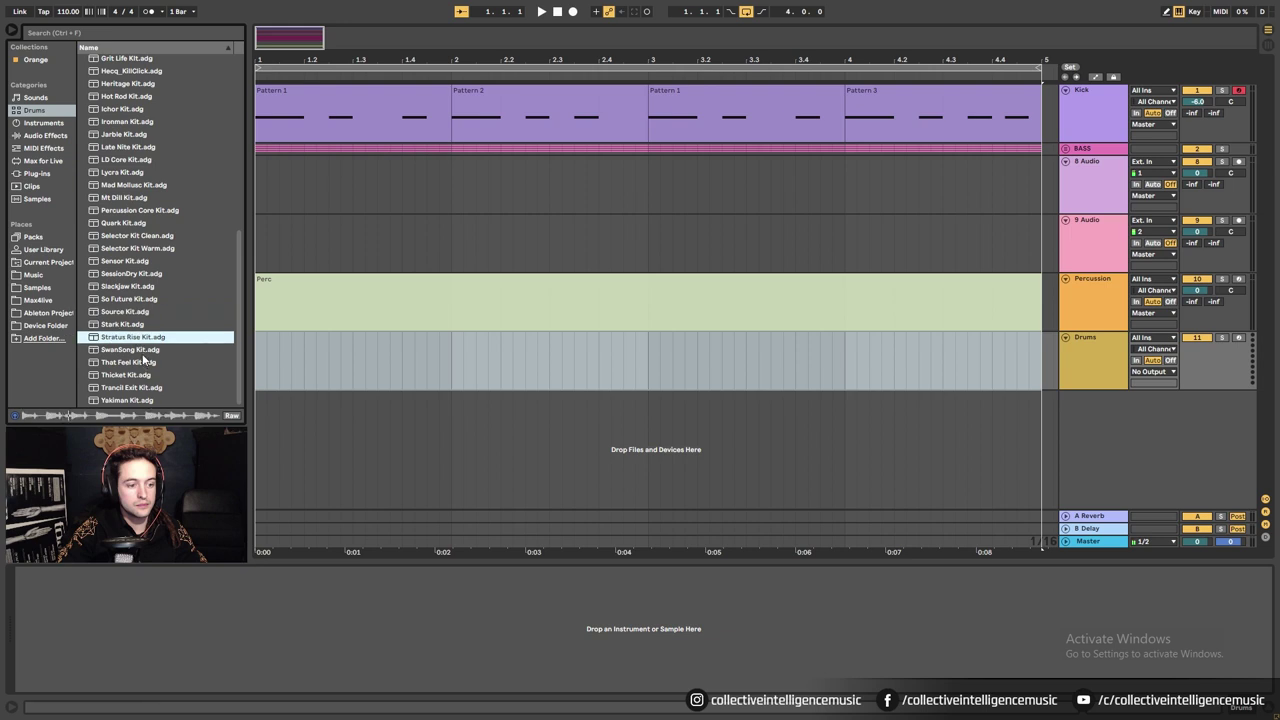
{"action": "left_click", "coordinate": [142, 352]}
{"action": "left_click", "coordinate": [143, 376]}
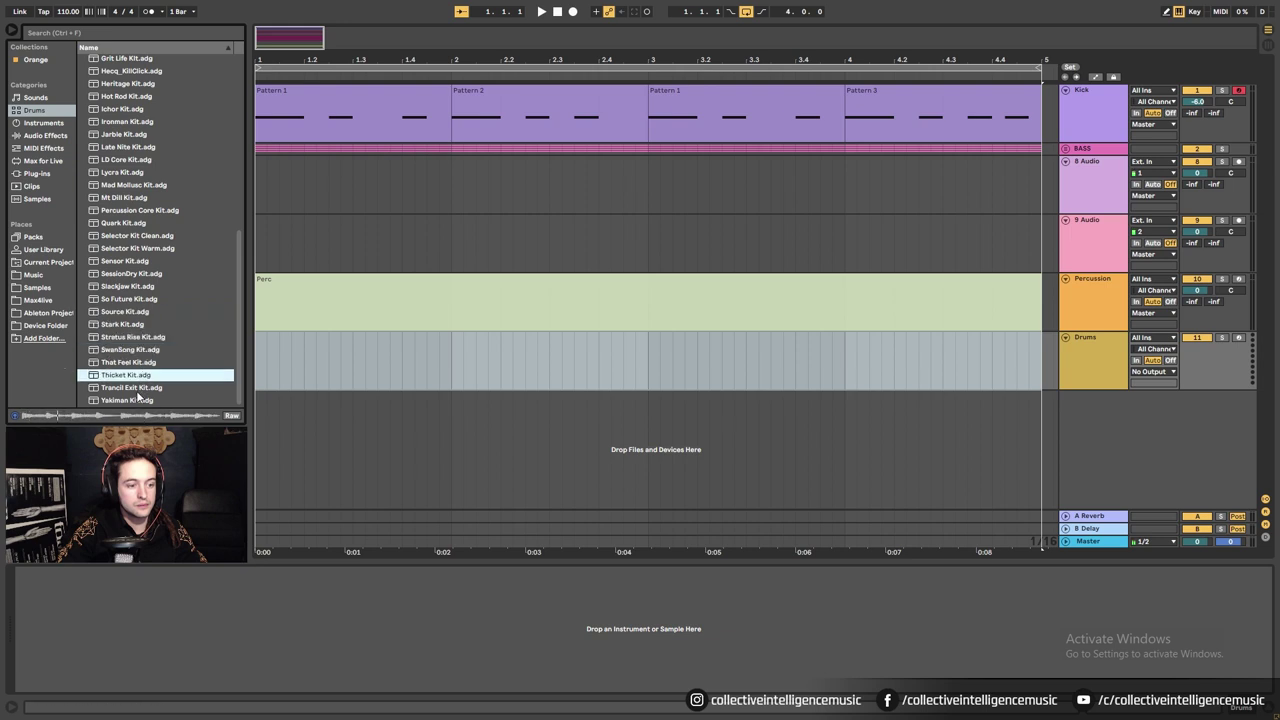
{"action": "left_click", "coordinate": [139, 389]}
{"action": "left_click", "coordinate": [136, 401]}
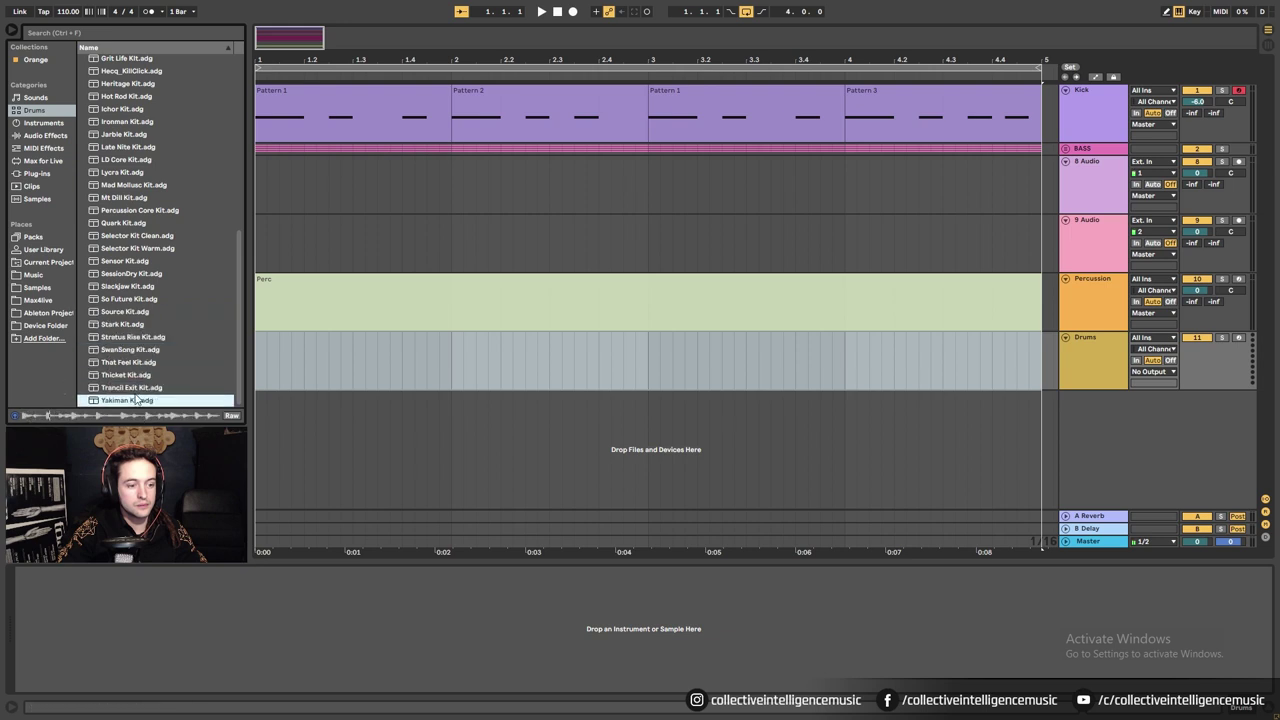
{"action": "left_click", "coordinate": [141, 213]}
Preview the Mad Mollusc Kit and load it onto the Drums track.
{"action": "scroll", "coordinate": [152, 266], "scroll_direction": "up", "scroll_amount": 1}
{"action": "left_click", "coordinate": [127, 200]}
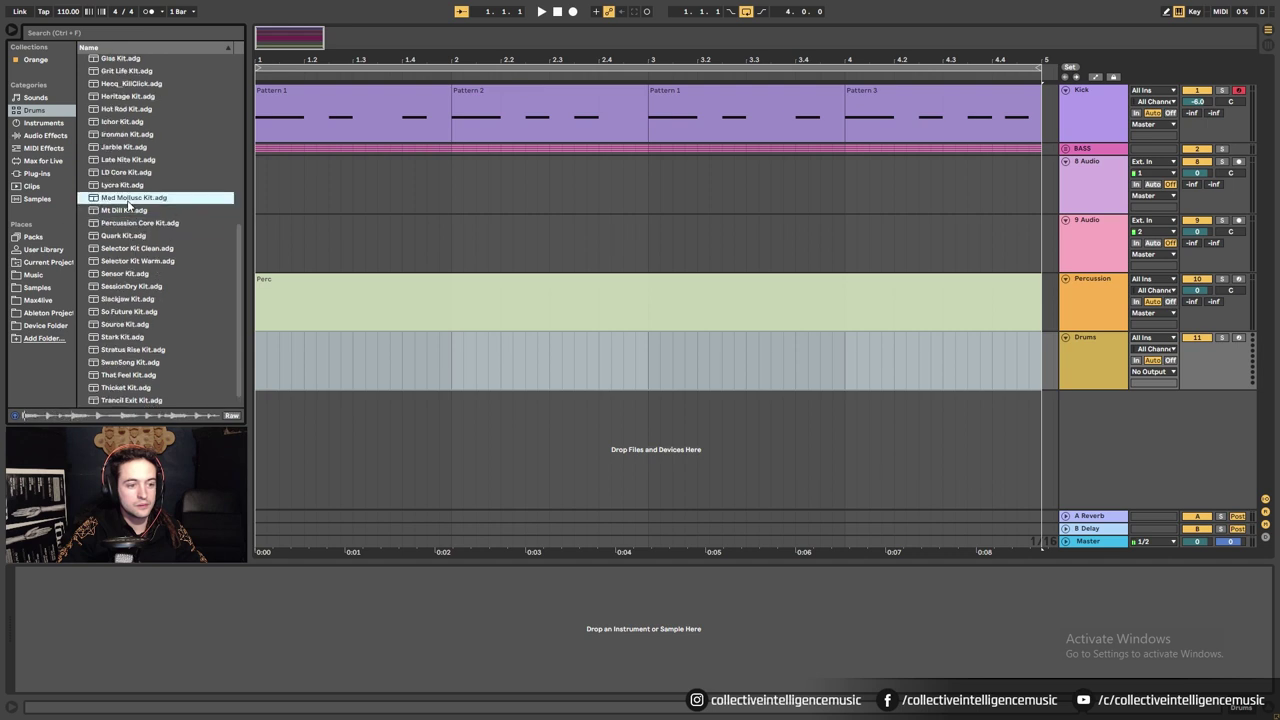
{"action": "scroll", "coordinate": [134, 218], "scroll_direction": "up", "scroll_amount": 4}
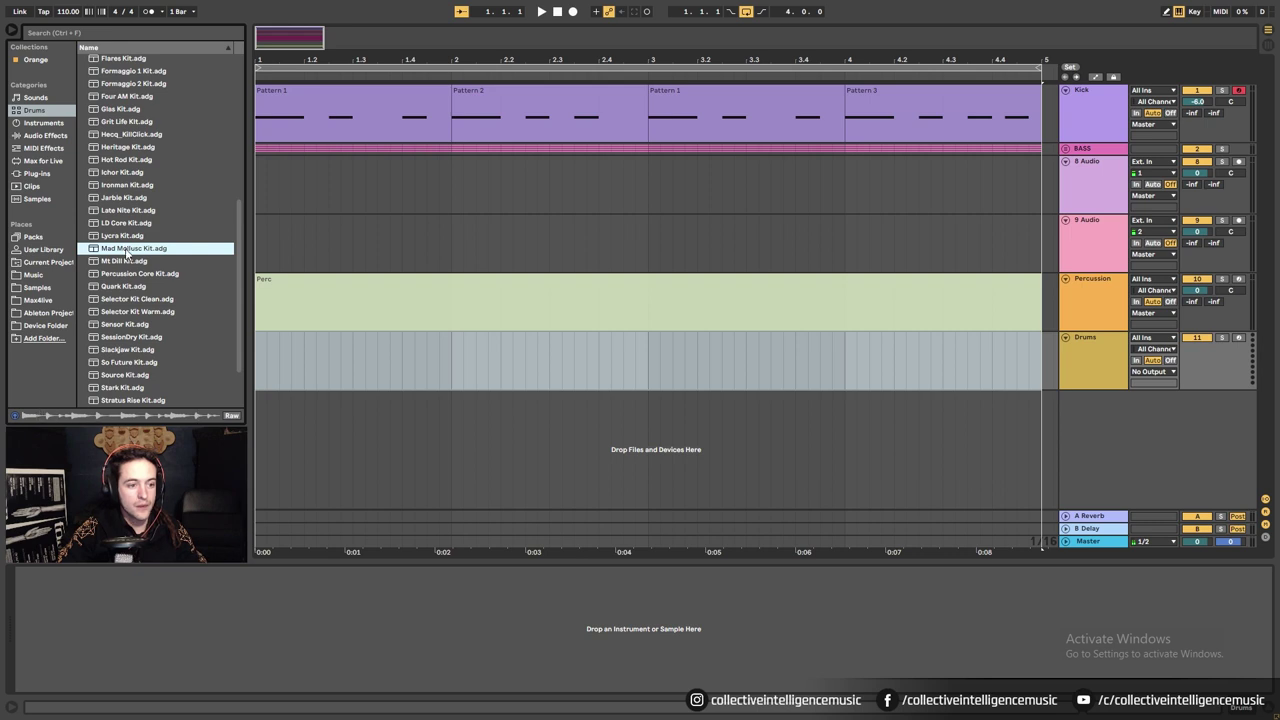
{"action": "left_click_drag", "start_coordinate": [127, 253], "coordinate": [236, 288]}
{"action": "left_click_drag", "start_coordinate": [298, 355], "coordinate": [298, 355]}
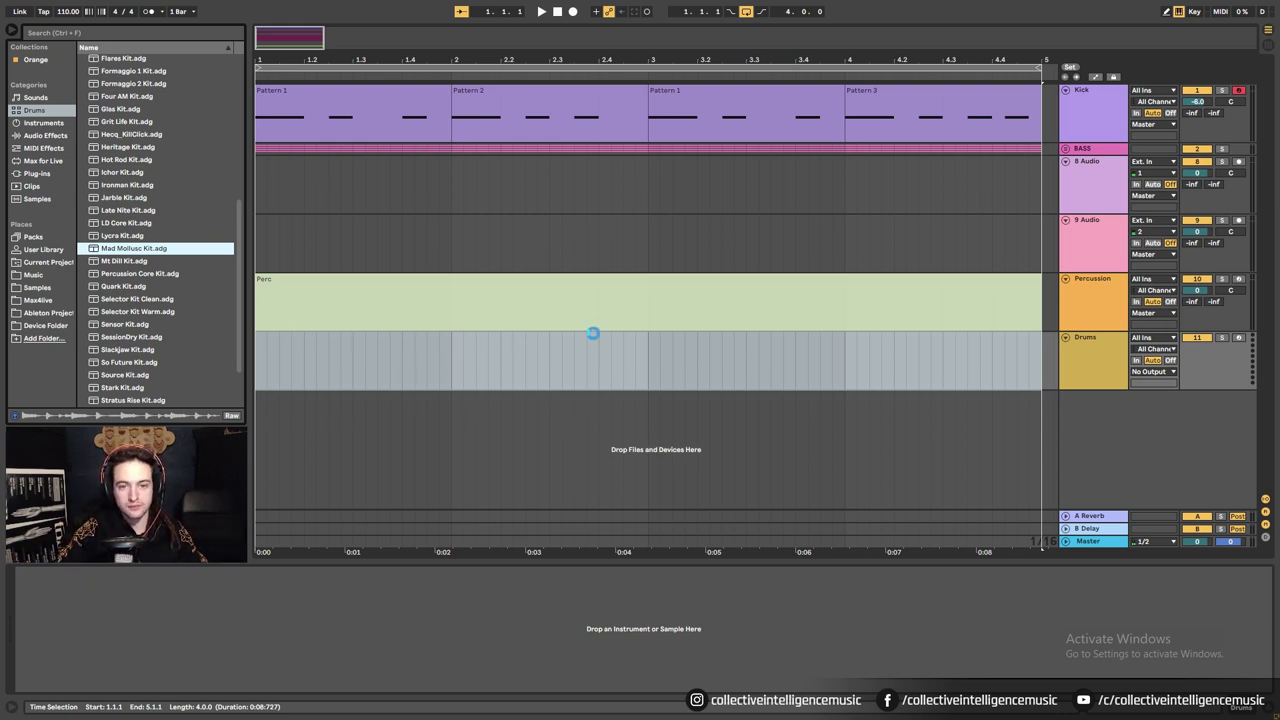
Insert an empty four-bar MIDI clip spanning bars 1 to 4 on the Drums track.
{"action": "left_click", "coordinate": [336, 372]}
{"action": "left_click", "coordinate": [266, 366]}
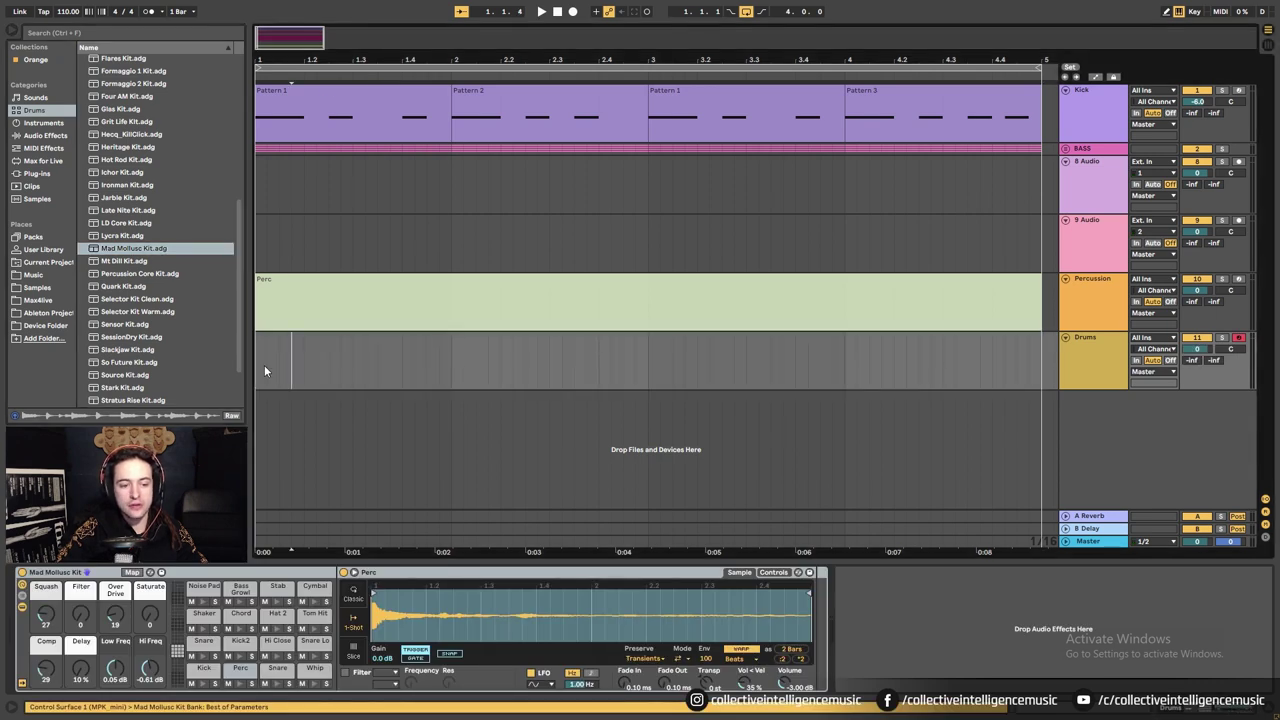
{"action": "left_click_drag", "start_coordinate": [266, 365], "coordinate": [1040, 364]}
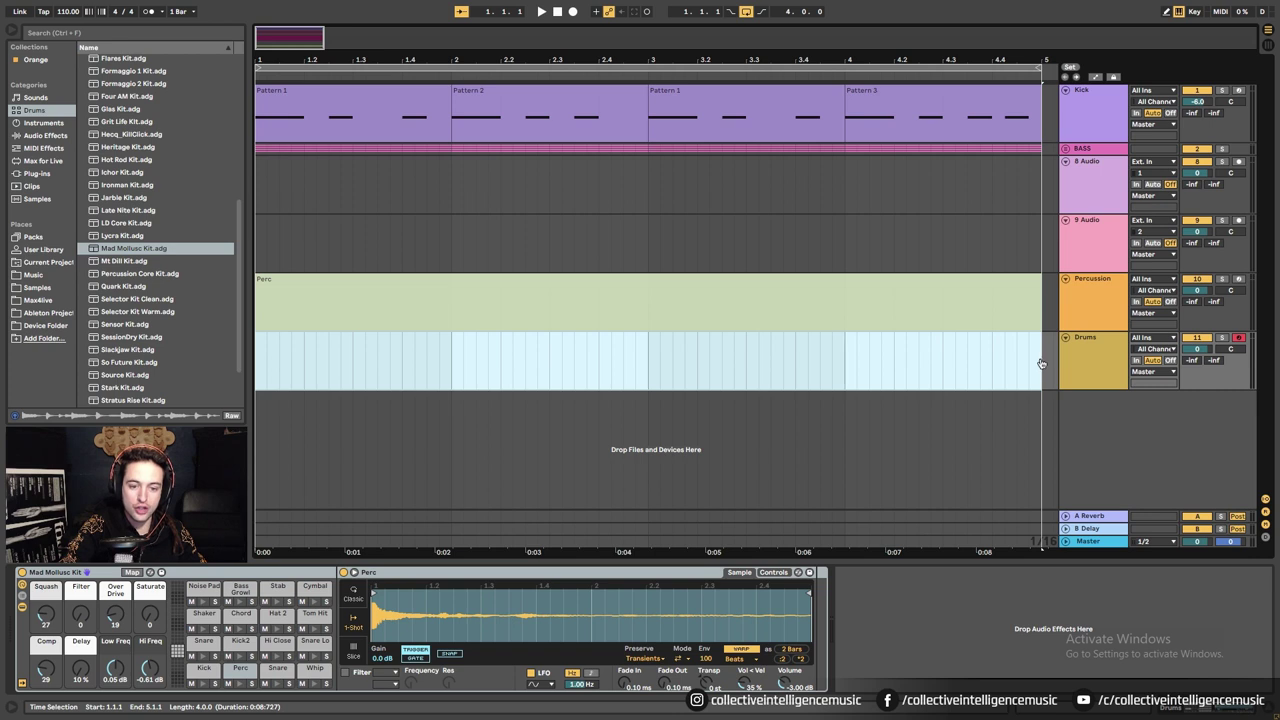
{"action": "key", "text": "ctrl+shift+m"}
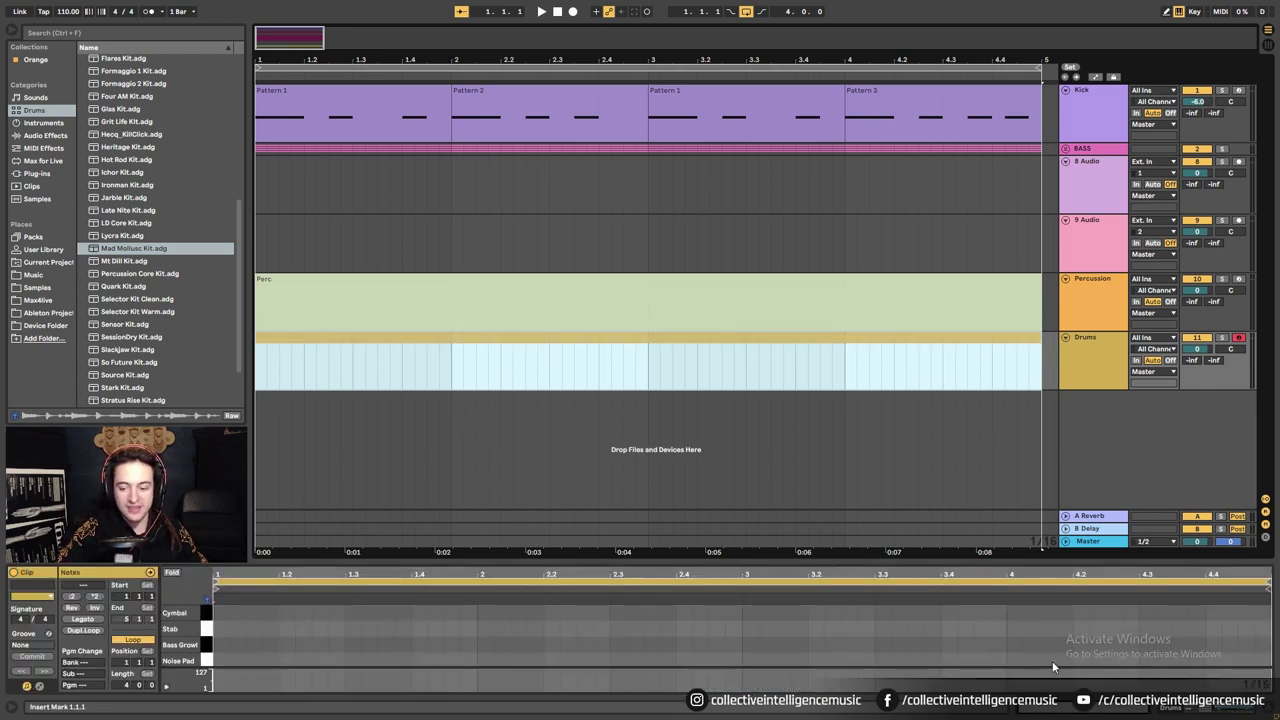
Examine the Mad Mollusc Kit's pads and the Kick, Perc, Snare and Whip note lanes in the Drums clip.
{"action": "left_click_drag", "start_coordinate": [189, 657], "coordinate": [189, 465]}
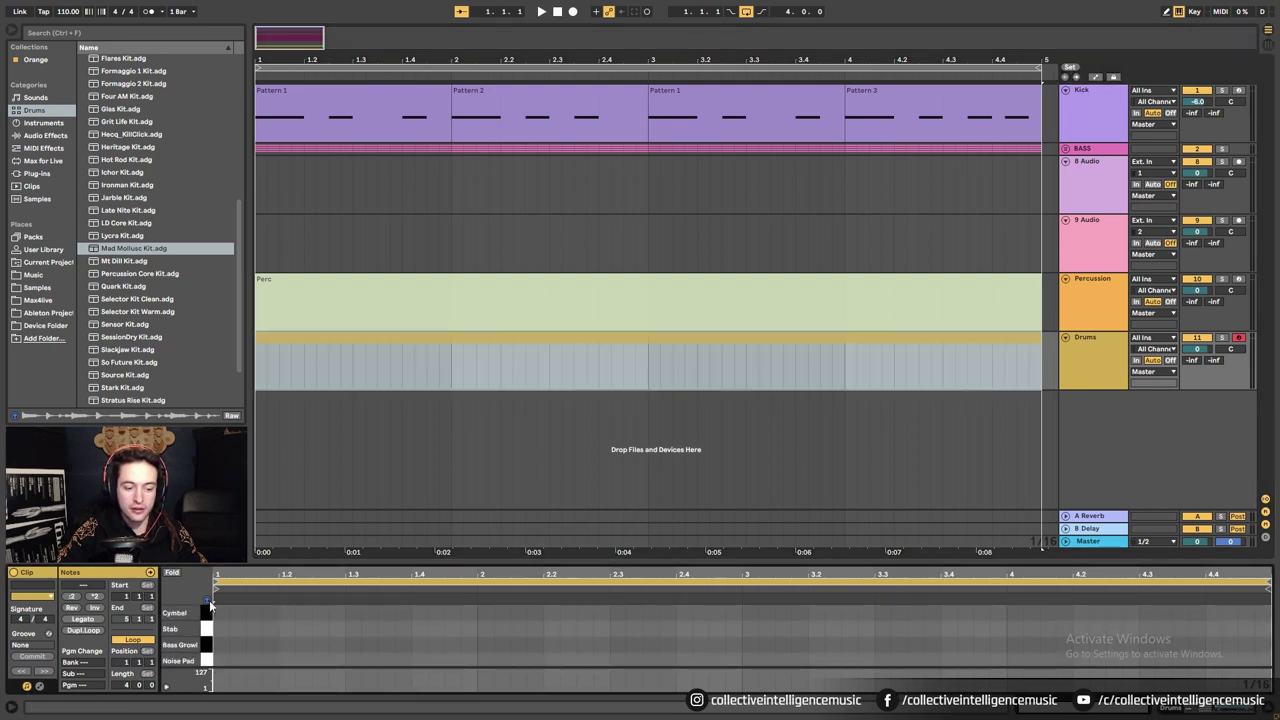
{"action": "scroll", "coordinate": [206, 622], "scroll_direction": "up", "scroll_amount": 3}
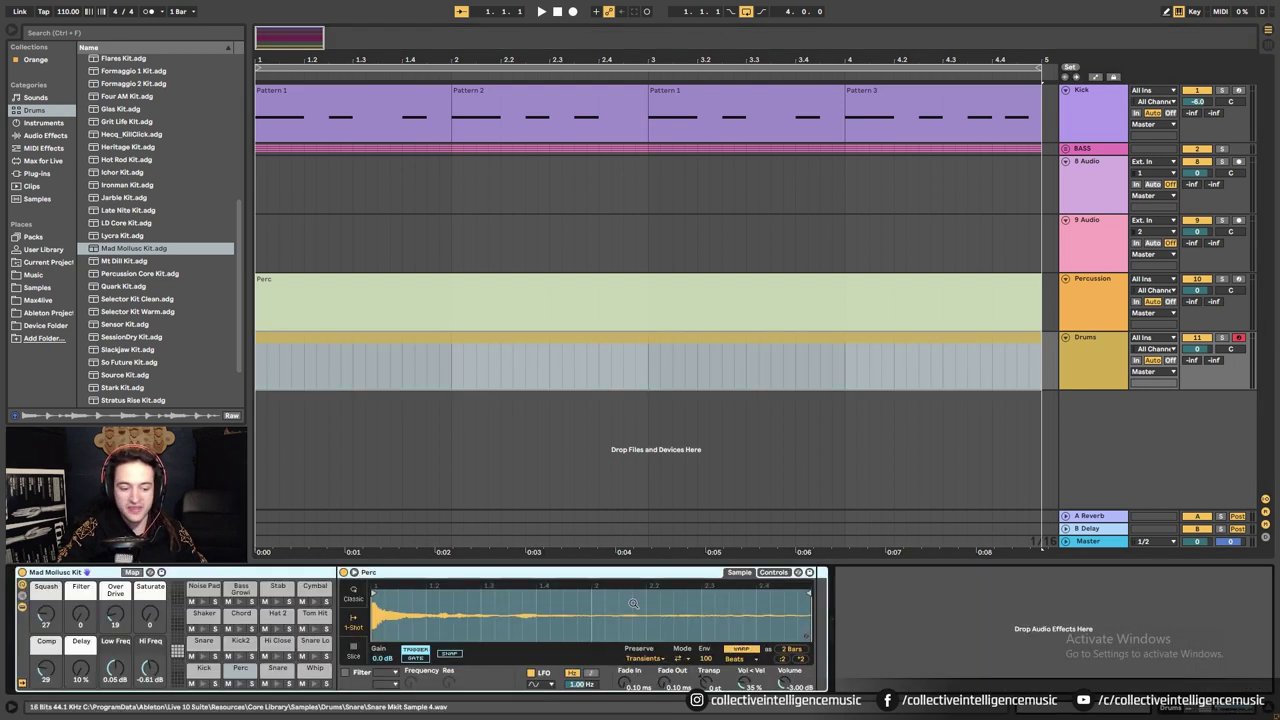
{"action": "key", "text": "shift+Tab"}
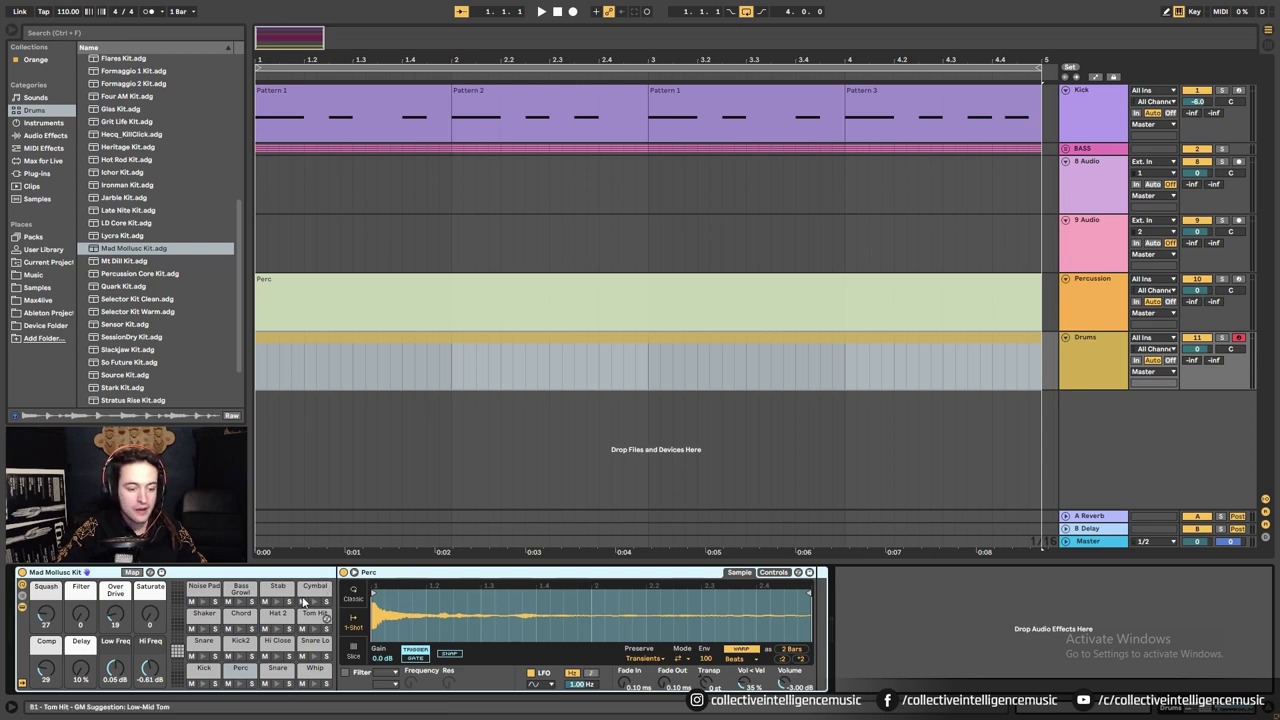
{"action": "key", "text": "shift+Tab"}
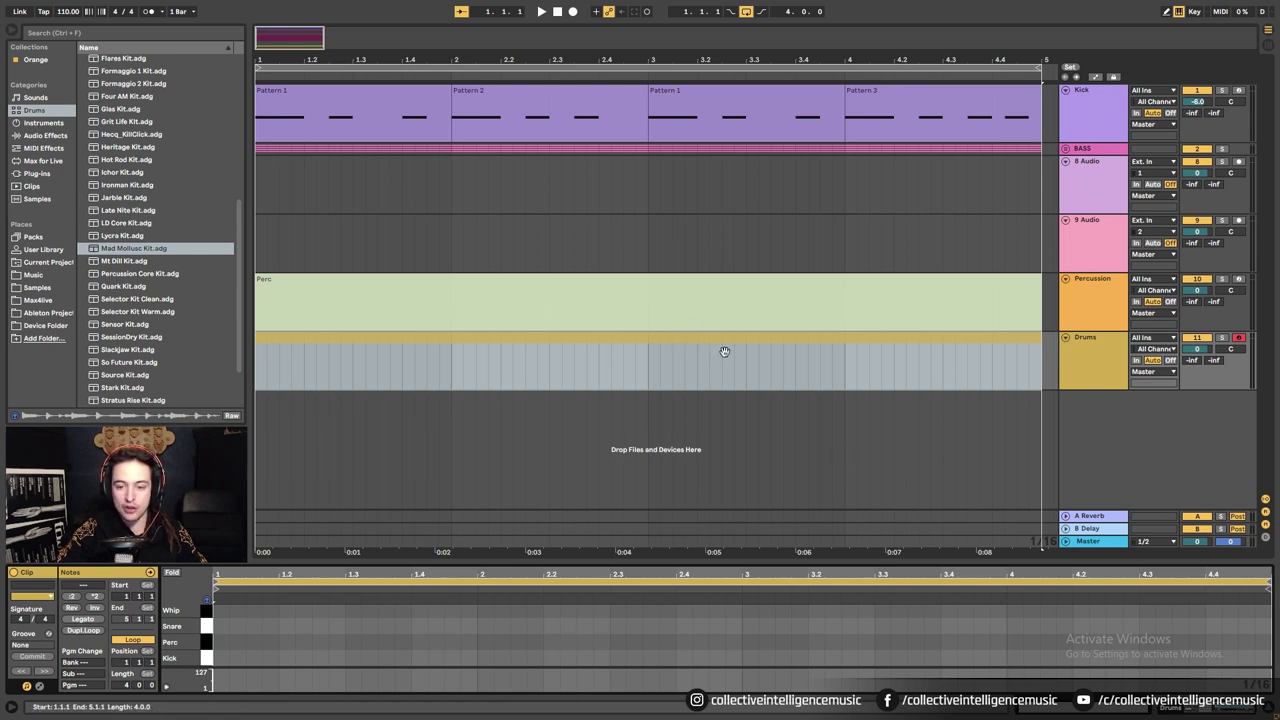
{"action": "left_click", "coordinate": [869, 380]}
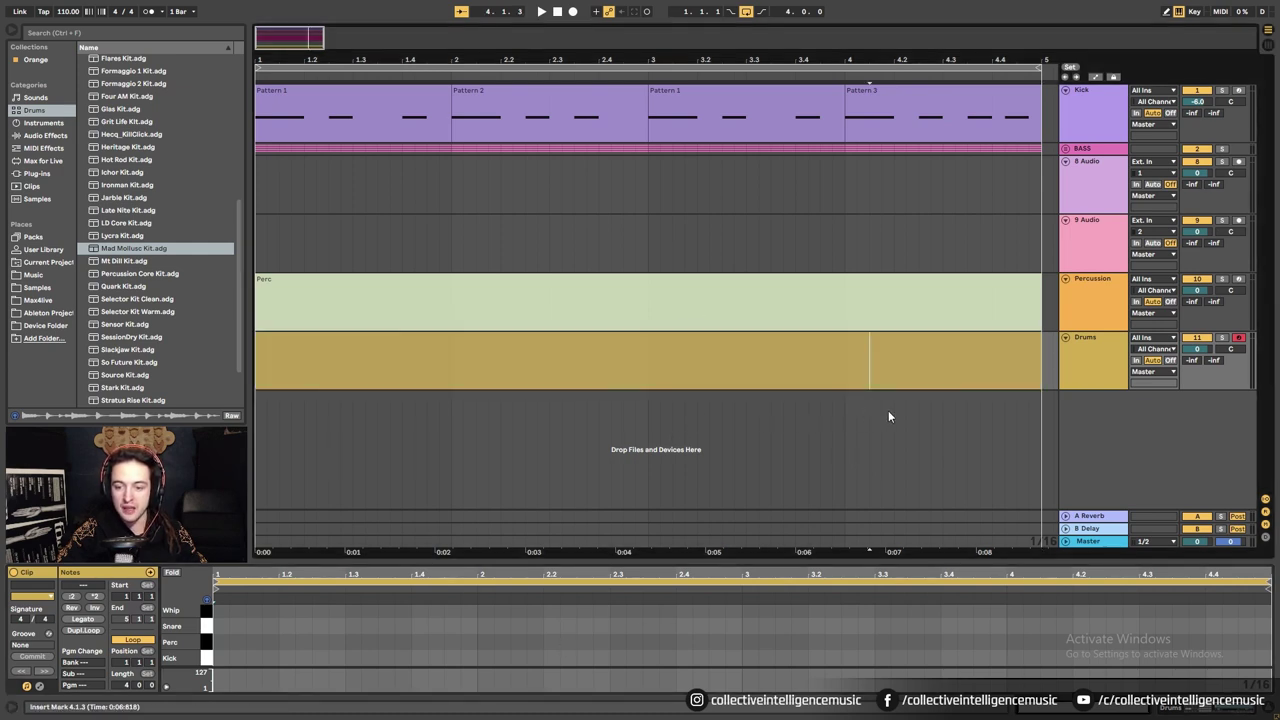
{"action": "left_click", "coordinate": [907, 345]}
{"action": "left_click", "coordinate": [936, 210]}
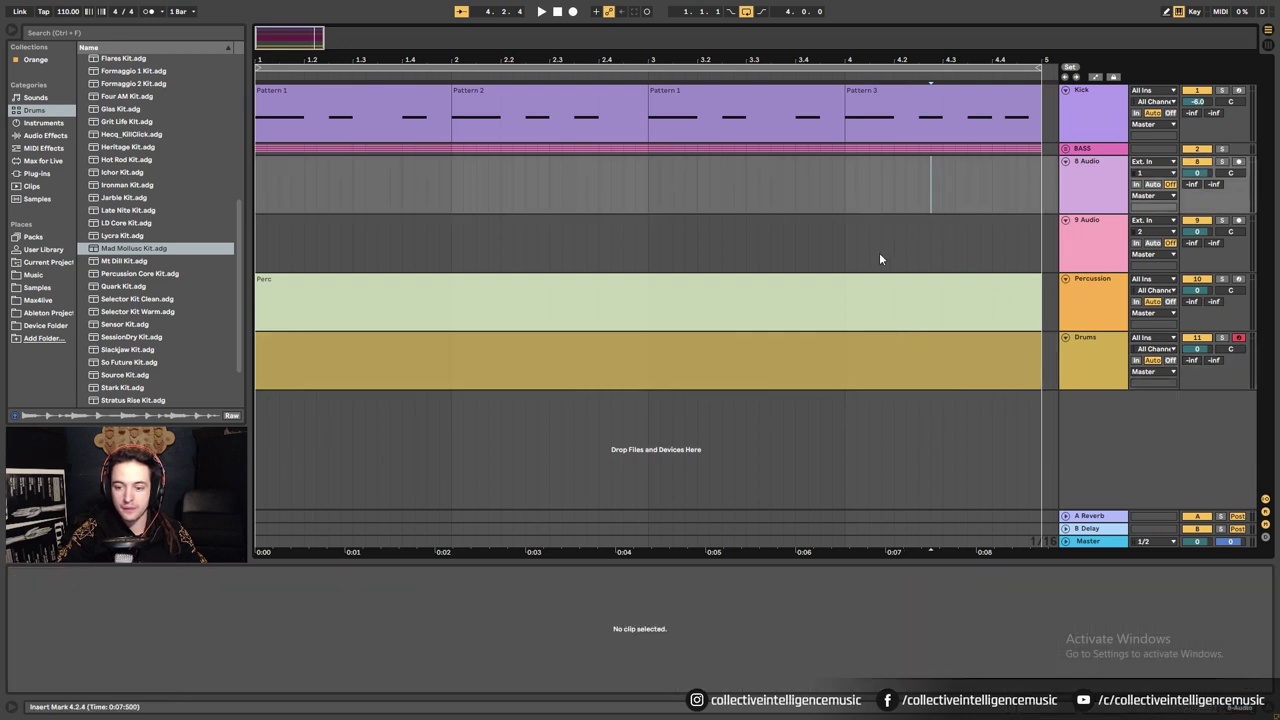
{"action": "left_click", "coordinate": [881, 245]}
{"action": "left_click", "coordinate": [910, 380]}
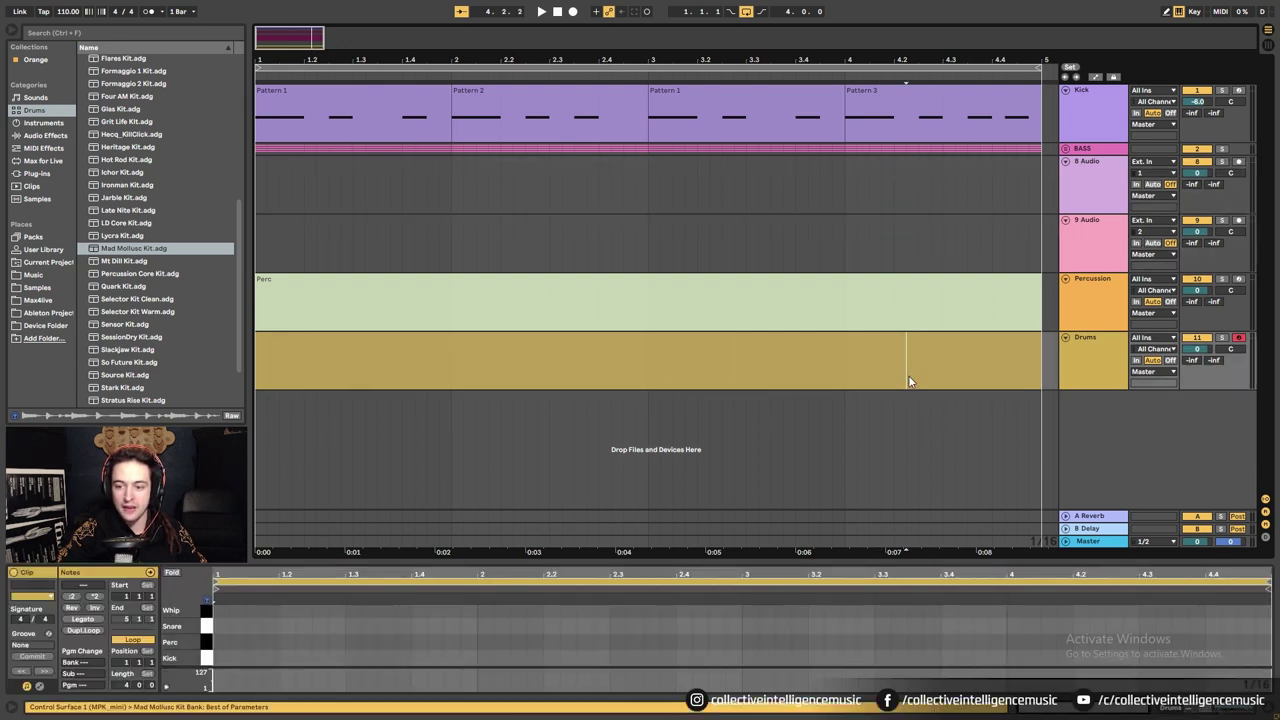
Audition the Whip, Snare and Perc sounds of the Mad Mollusc Kit in the Drums clip.
{"action": "left_click", "coordinate": [851, 354]}
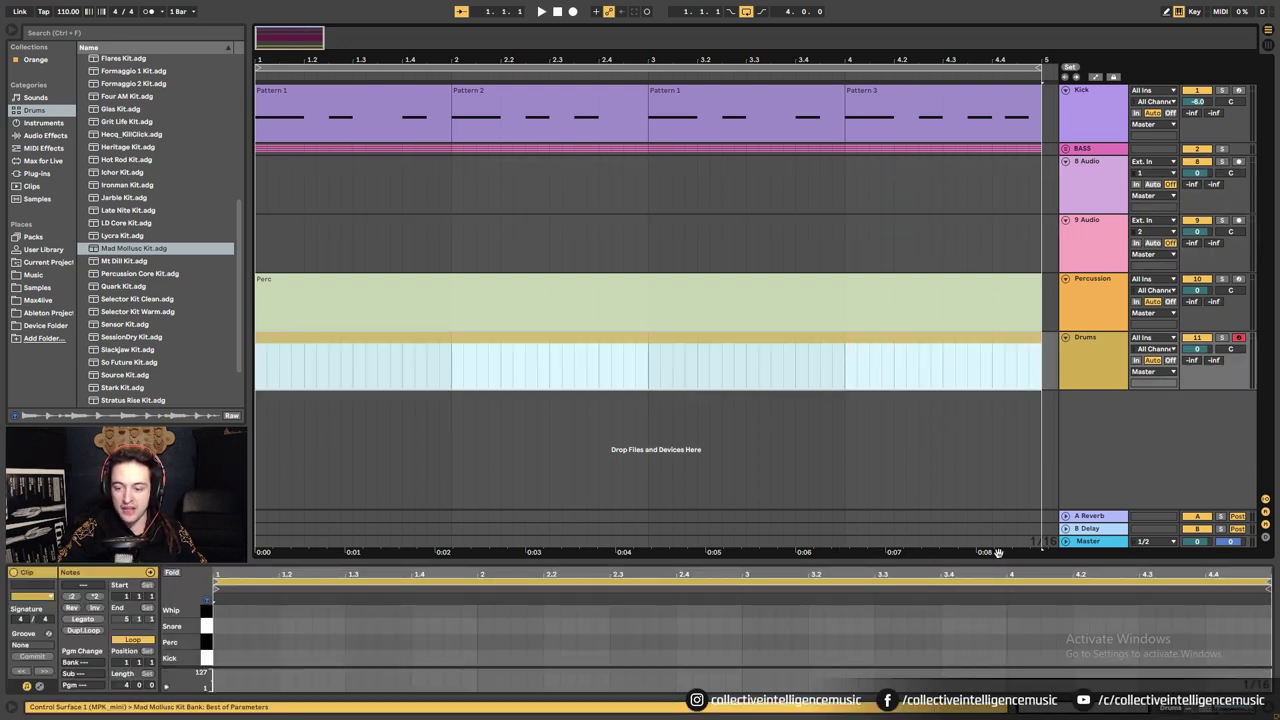
{"action": "left_click", "coordinate": [1172, 707]}
{"action": "left_click", "coordinate": [1172, 707]}
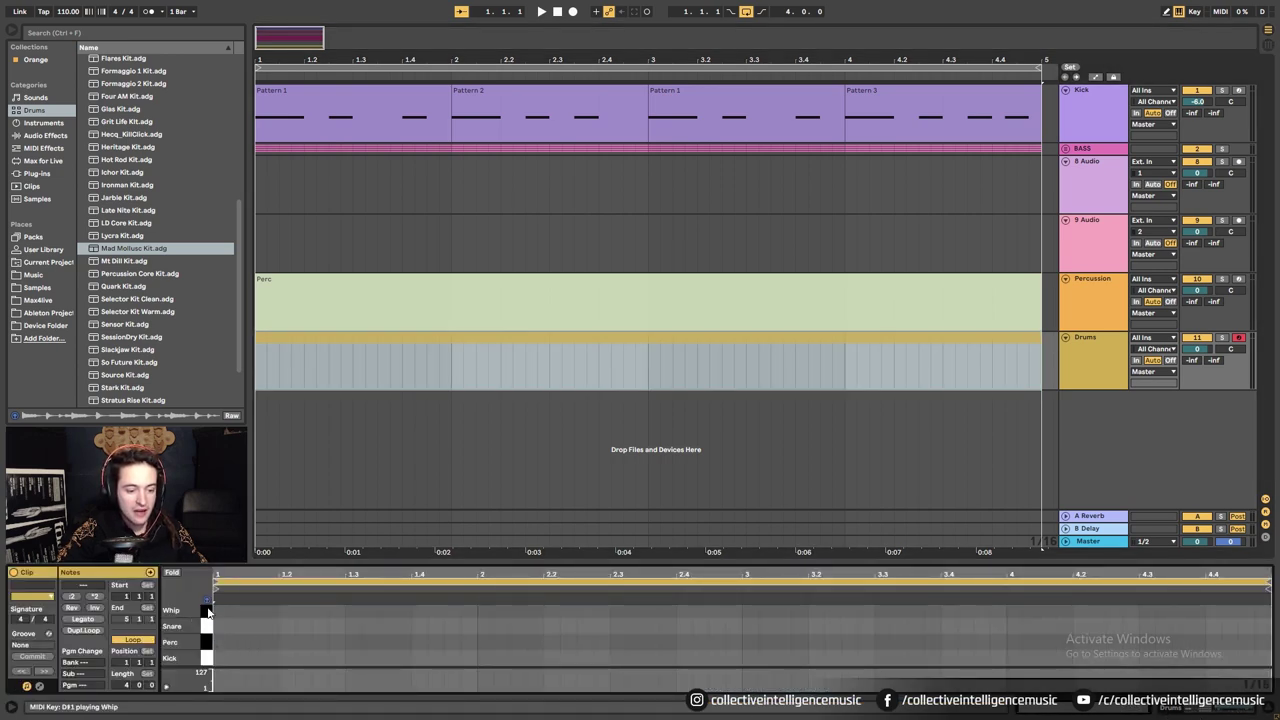
{"action": "left_click", "coordinate": [205, 642]}
{"action": "left_click", "coordinate": [205, 647]}
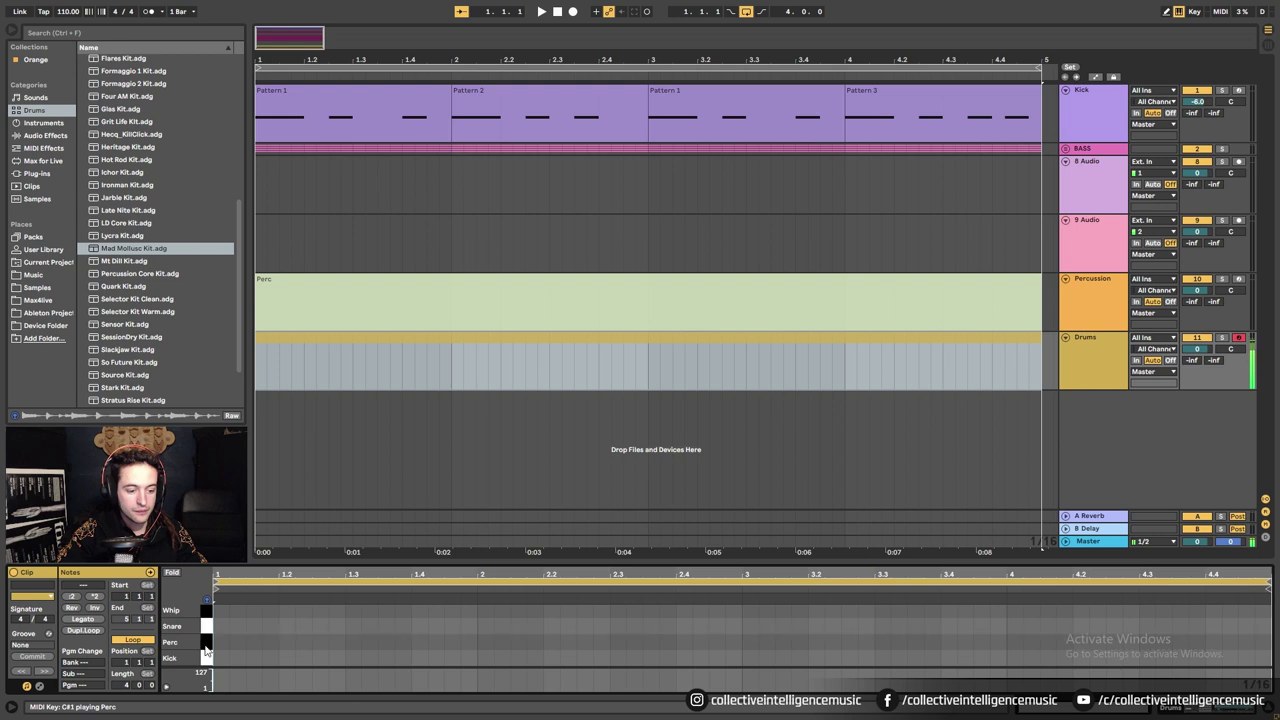
{"action": "left_click", "coordinate": [208, 631]}
{"action": "left_click", "coordinate": [207, 614]}
{"action": "left_click", "coordinate": [208, 632]}
{"action": "left_click", "coordinate": [208, 646]}
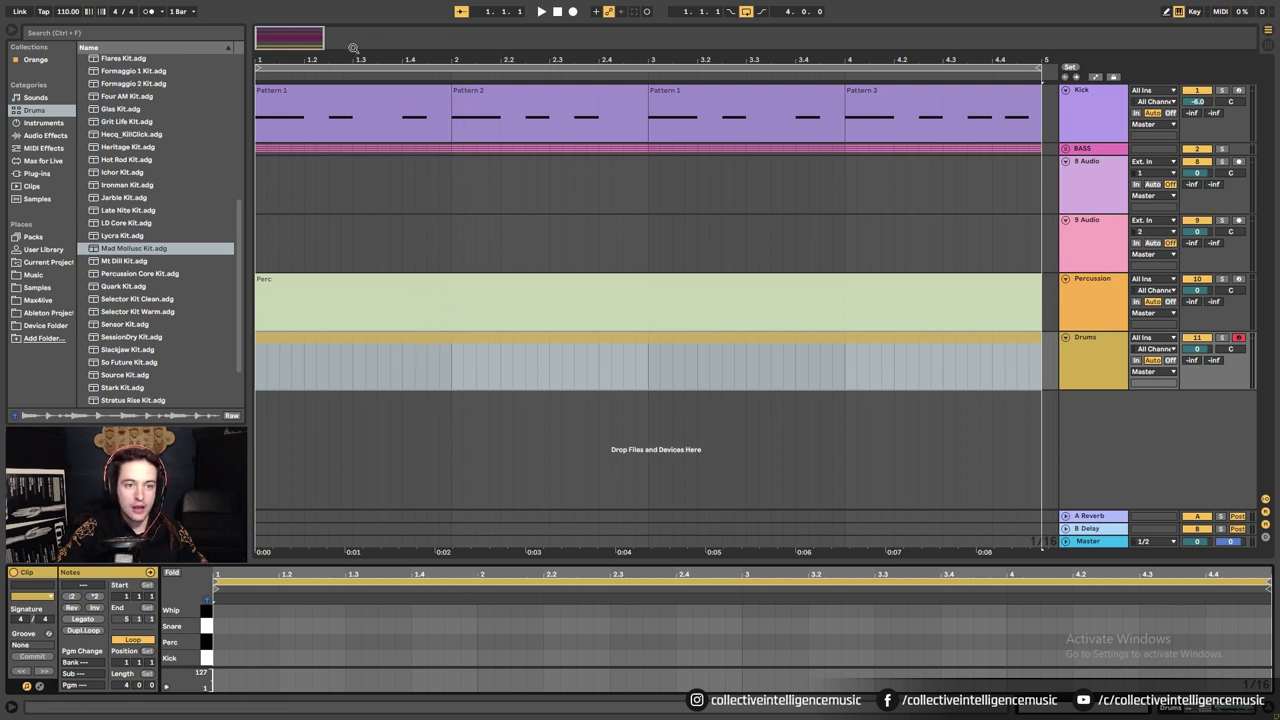
Add a one-beat Snare note at 1.3 in the Drums clip.
{"action": "mouse_move", "coordinate": [354, 127]}
{"action": "left_mouse_down"}
{"action": "mouse_move", "coordinate": [324, 118]}
{"action": "mouse_move", "coordinate": [377, 133]}
{"action": "left_mouse_up"}
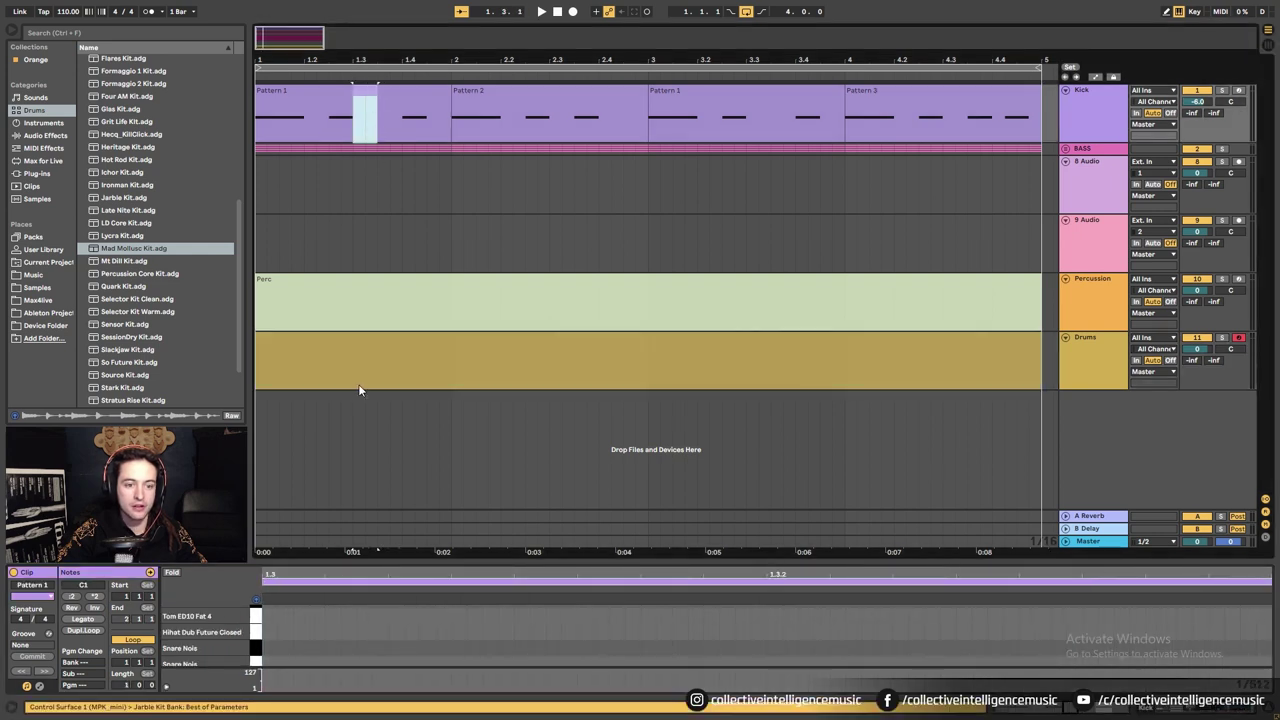
{"action": "left_click", "coordinate": [370, 349]}
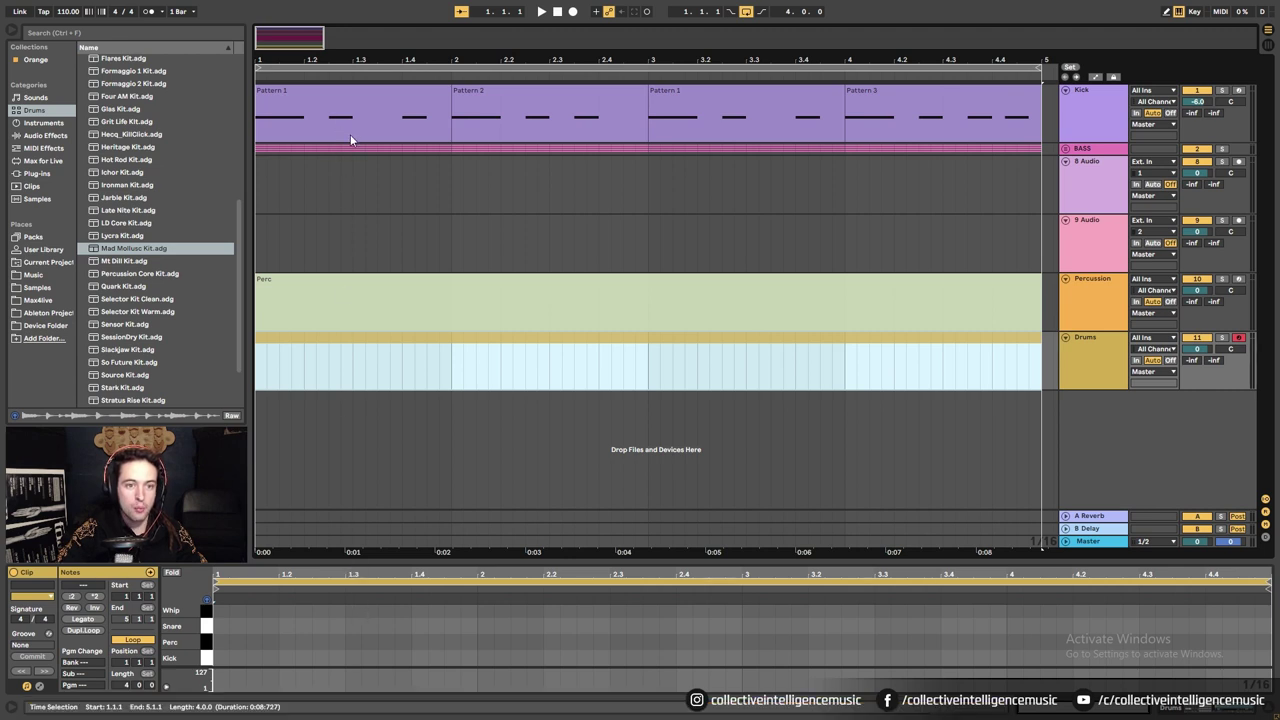
{"action": "double_click", "coordinate": [351, 627]}
{"action": "left_click_drag", "start_coordinate": [359, 625], "coordinate": [410, 625]}
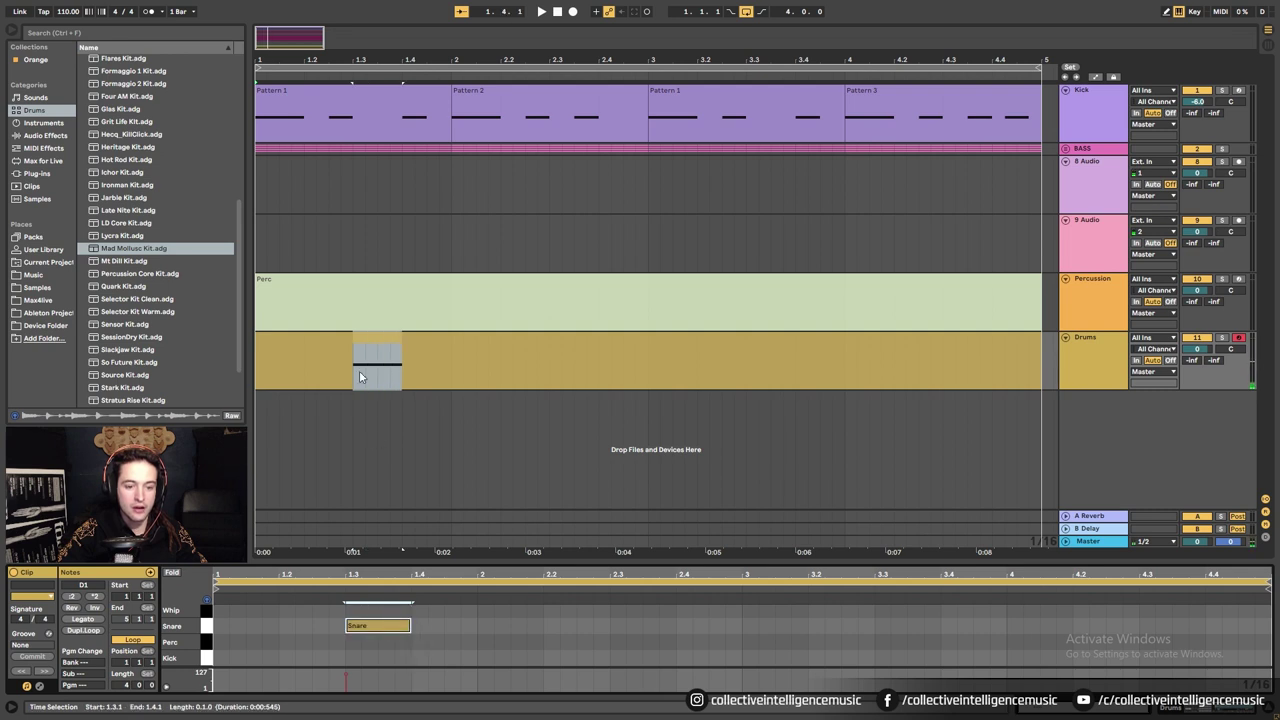
Solo the Kick and Drums tracks and play them together from bar 1.
{"action": "left_click", "coordinate": [308, 340]}
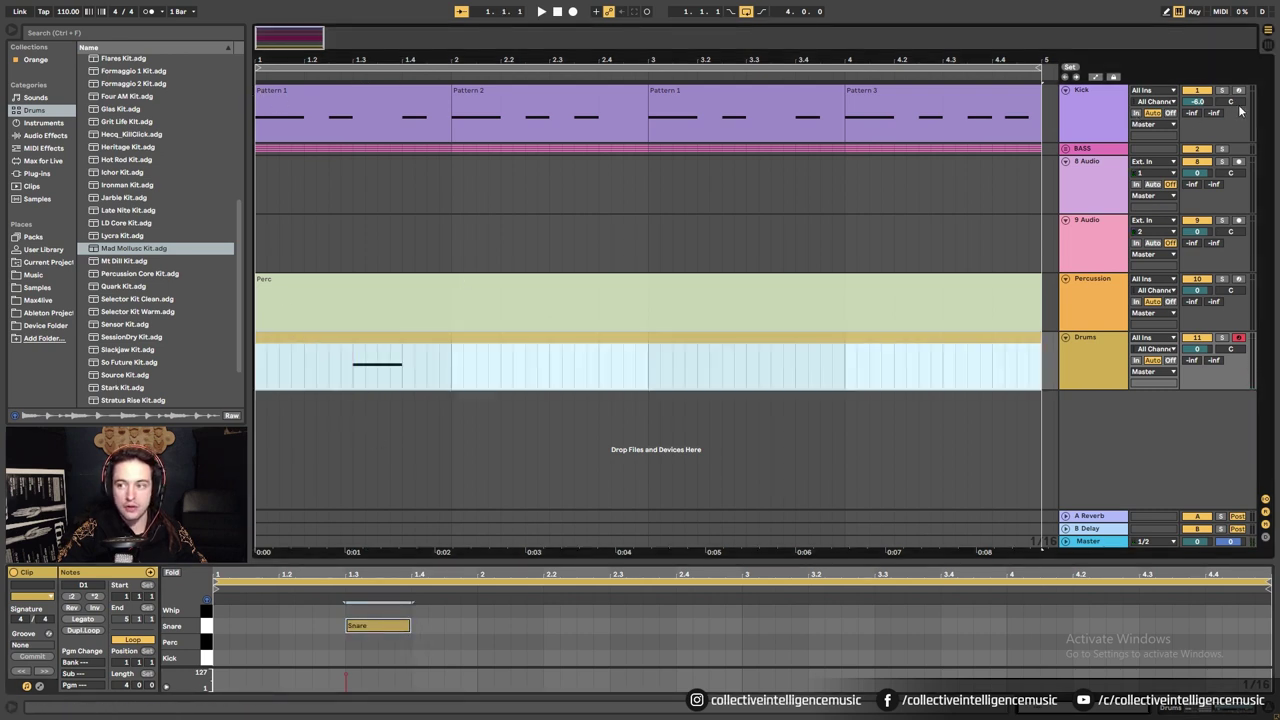
{"action": "left_click", "coordinate": [1224, 92]}
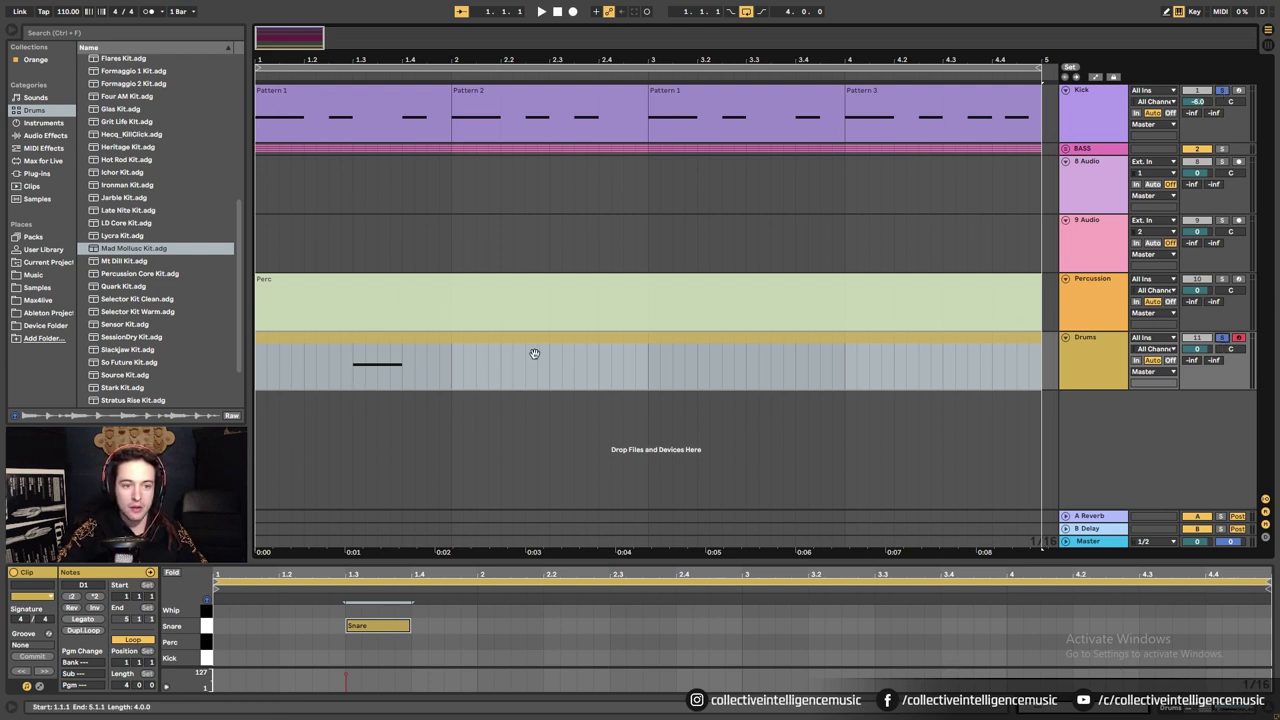
{"action": "key", "text": "space"}
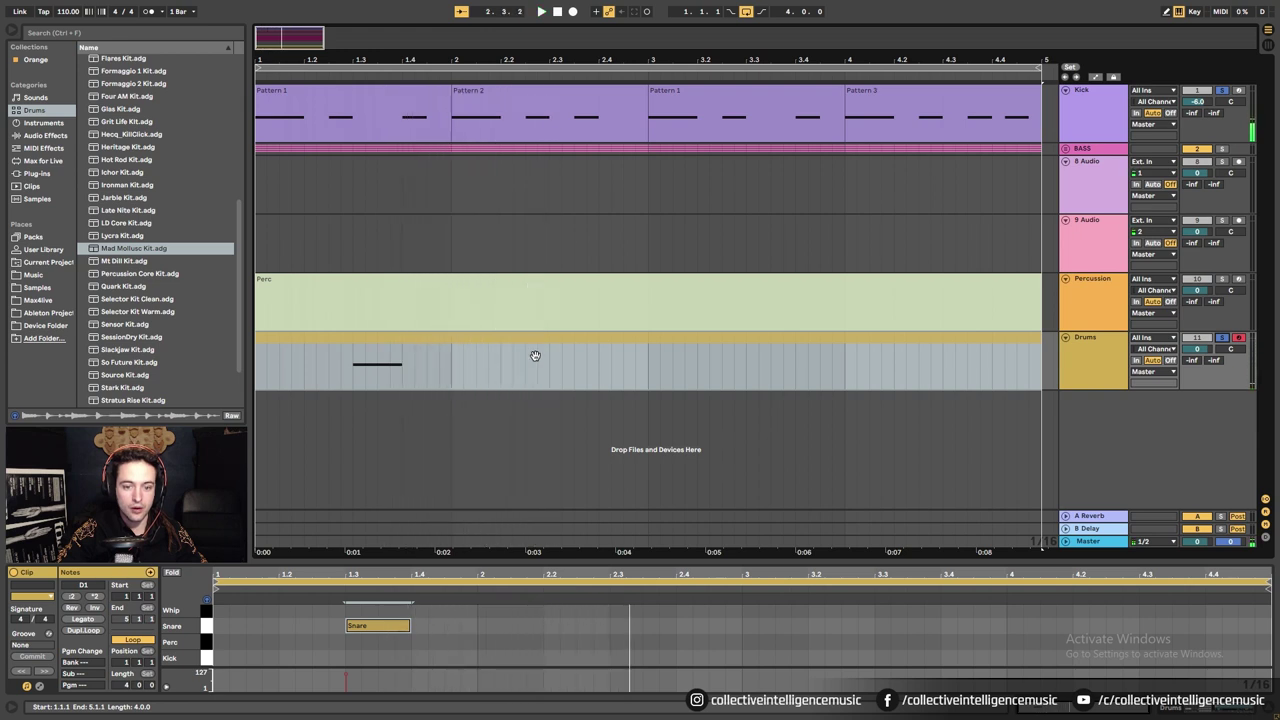
Add one-beat Snare notes at 2.3, 3.3 and 4.3 in the Drums clip.
{"action": "left_click_drag", "start_coordinate": [550, 373], "coordinate": [588, 372]}
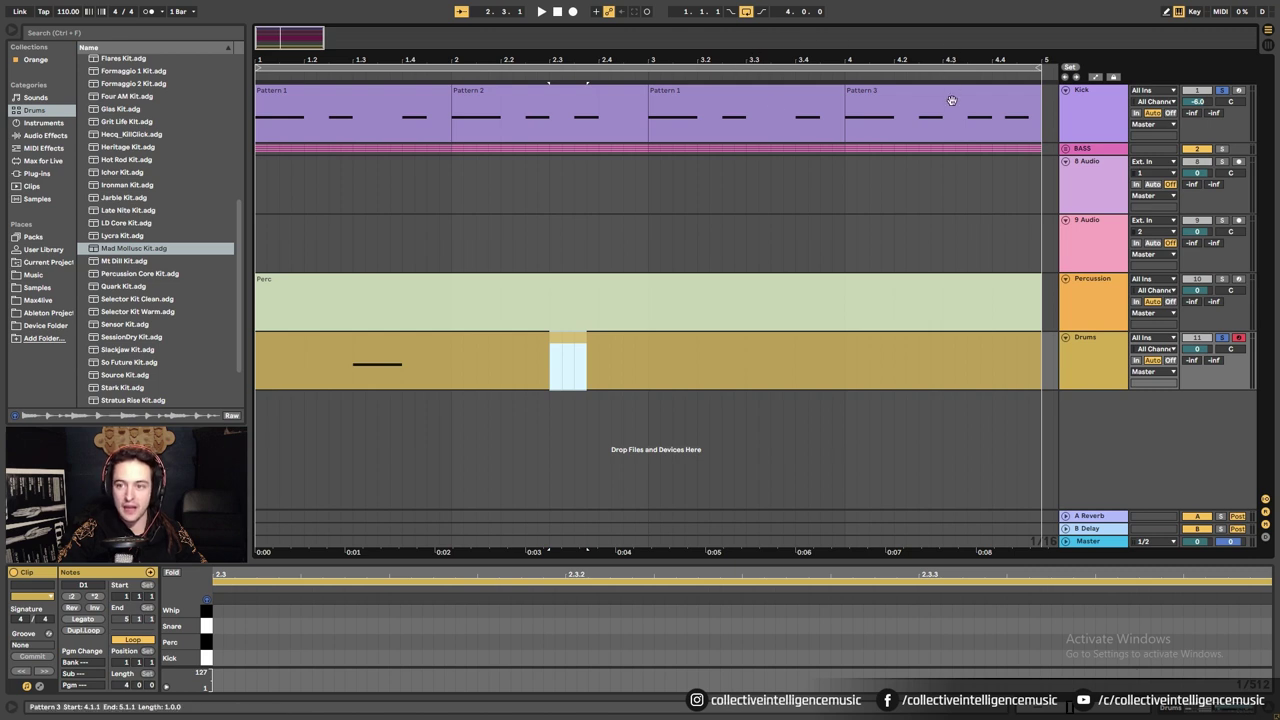
{"action": "left_click", "coordinate": [943, 337]}
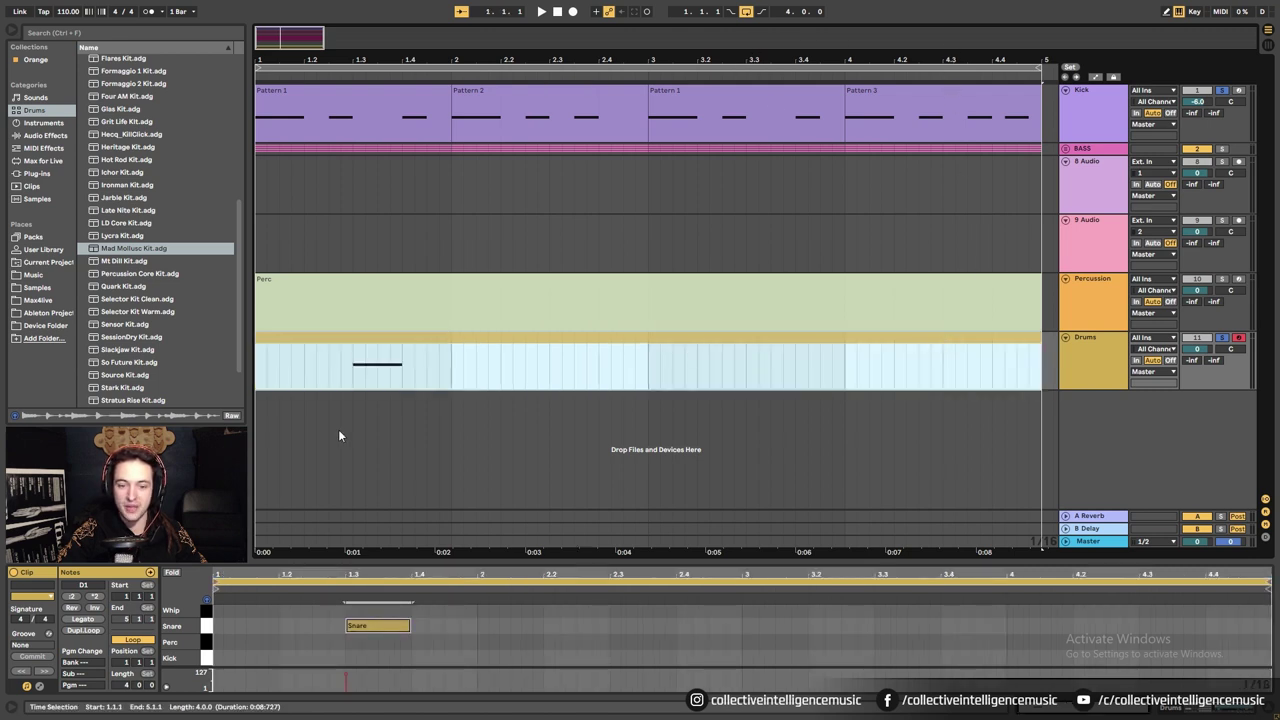
{"action": "double_click", "coordinate": [619, 629]}
{"action": "left_click_drag", "start_coordinate": [628, 629], "coordinate": [678, 629]}
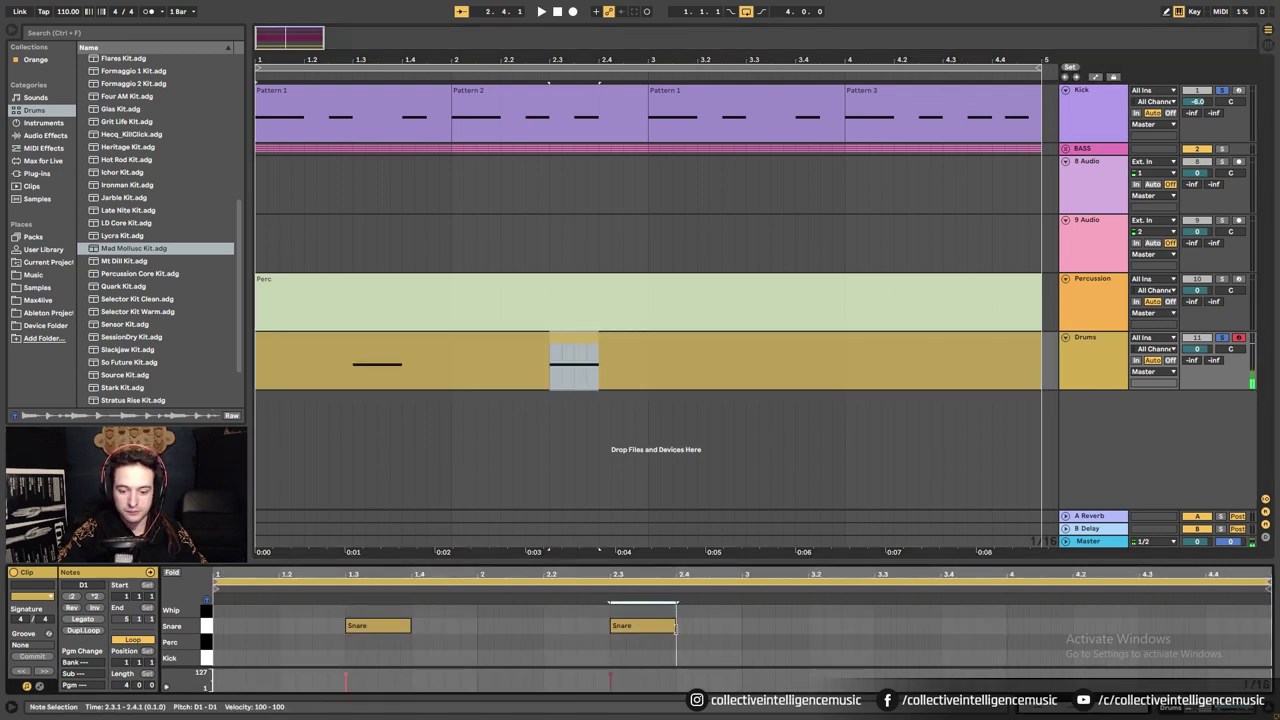
{"action": "double_click", "coordinate": [882, 624]}
{"action": "left_click_drag", "start_coordinate": [890, 627], "coordinate": [945, 631]}
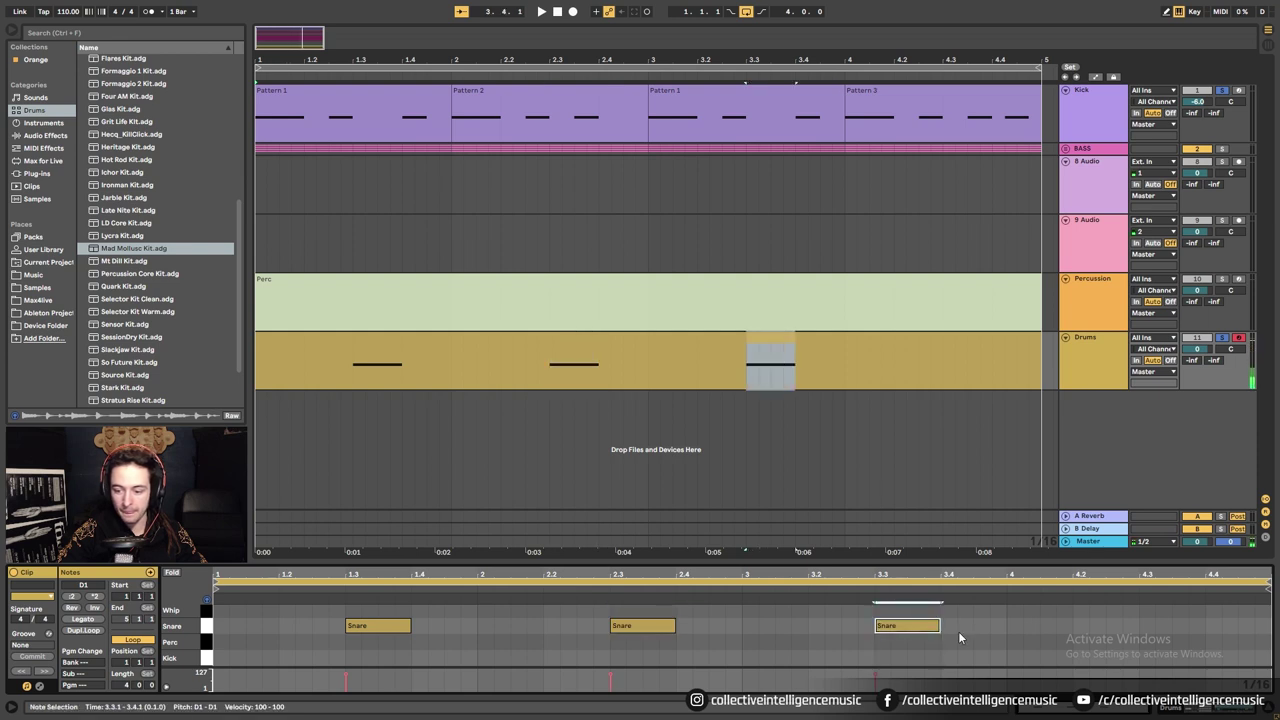
{"action": "double_click", "coordinate": [1146, 627]}
{"action": "left_click_drag", "start_coordinate": [1152, 627], "coordinate": [1203, 627]}
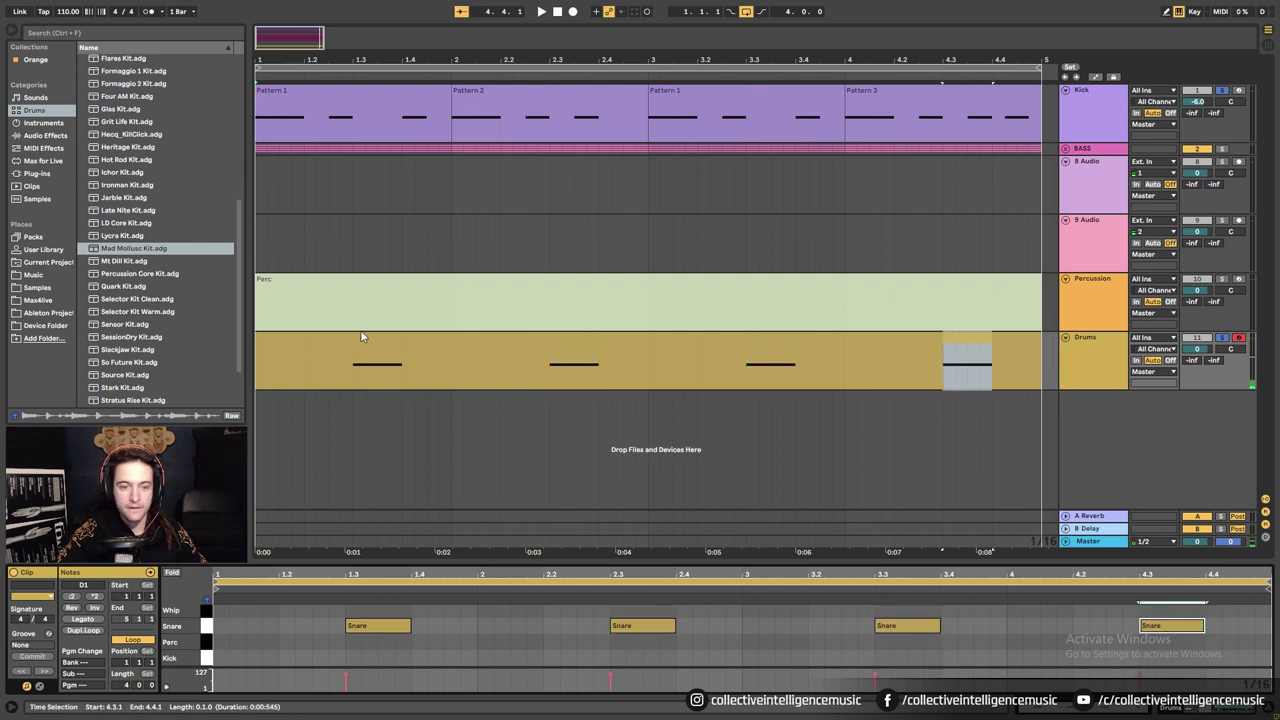
Play the soloed Kick and Drums tracks from bar 1 to check the snare pattern.
{"action": "left_click", "coordinate": [318, 340]}
{"action": "key", "text": "space"}
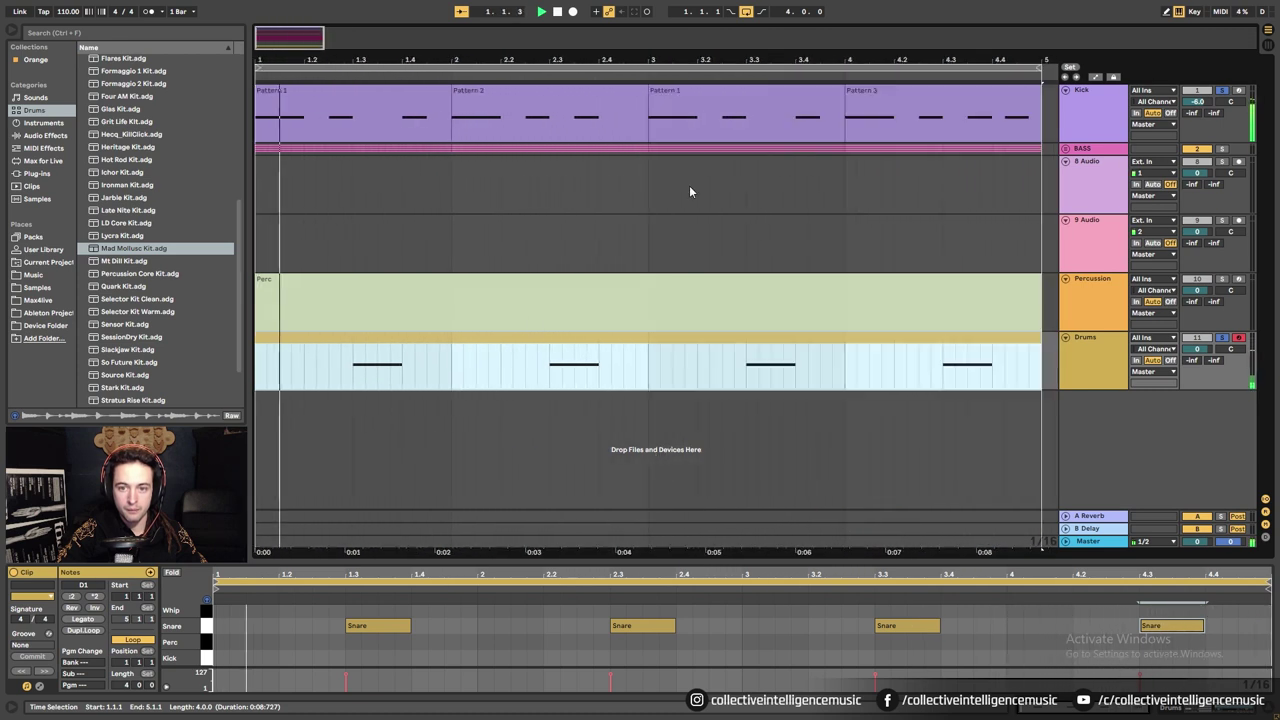
{"action": "left_click_drag", "start_coordinate": [730, 60], "coordinate": [730, 48]}
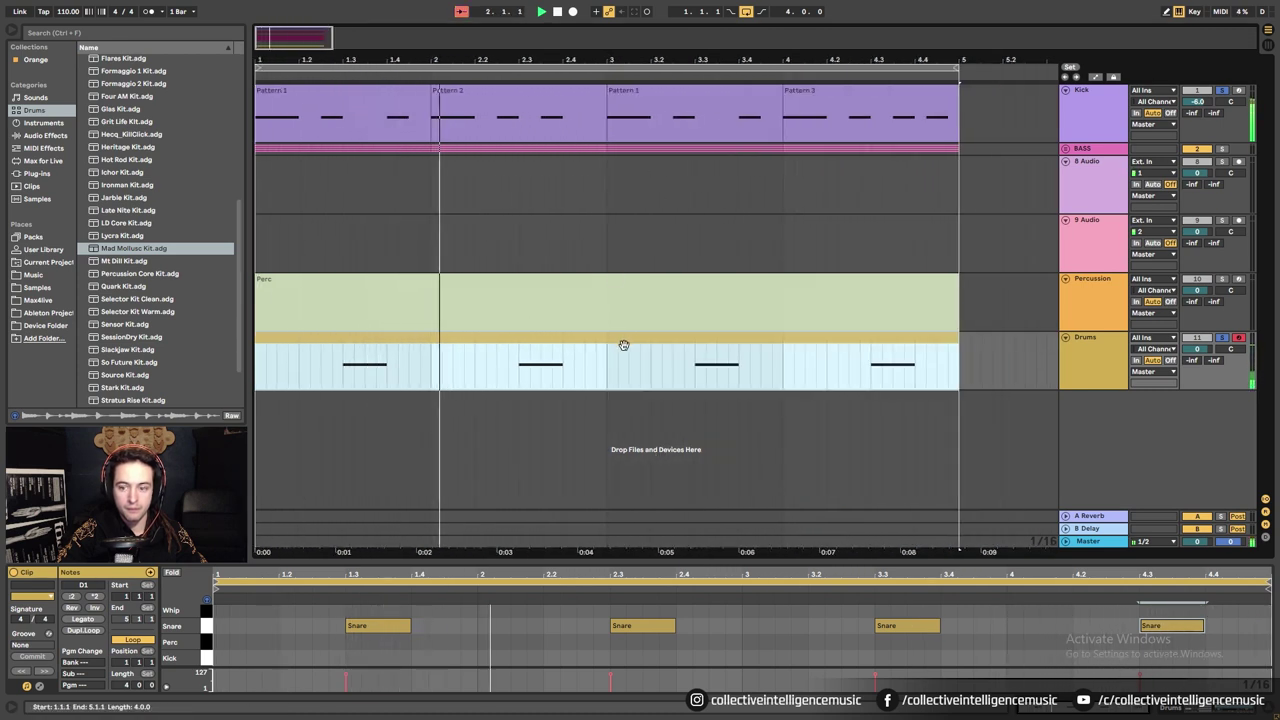
{"action": "key", "text": "space"}
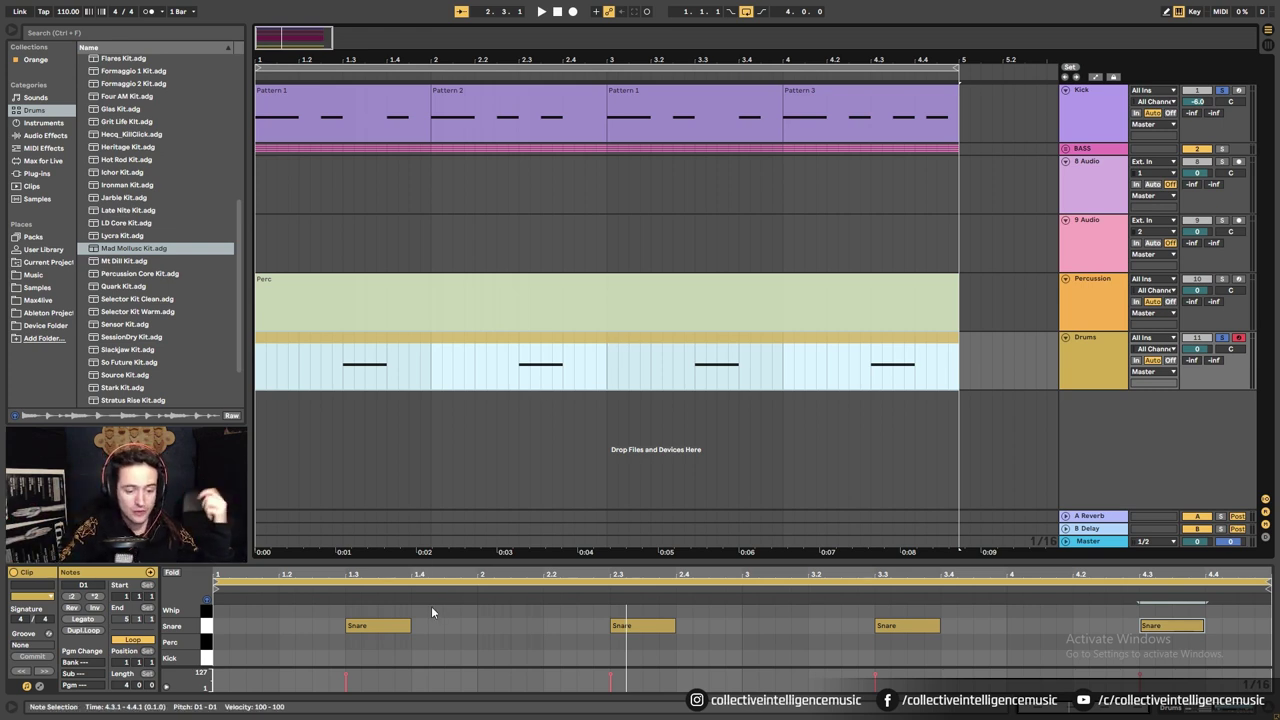
Audition the kit's higher sounds, from the second Snare and Snare Lo up to Noise Pad, Stab and Cymbal.
{"action": "scroll", "coordinate": [433, 608], "scroll_direction": "up", "scroll_amount": 1}
{"action": "scroll", "coordinate": [384, 620], "scroll_direction": "up", "scroll_amount": 1}
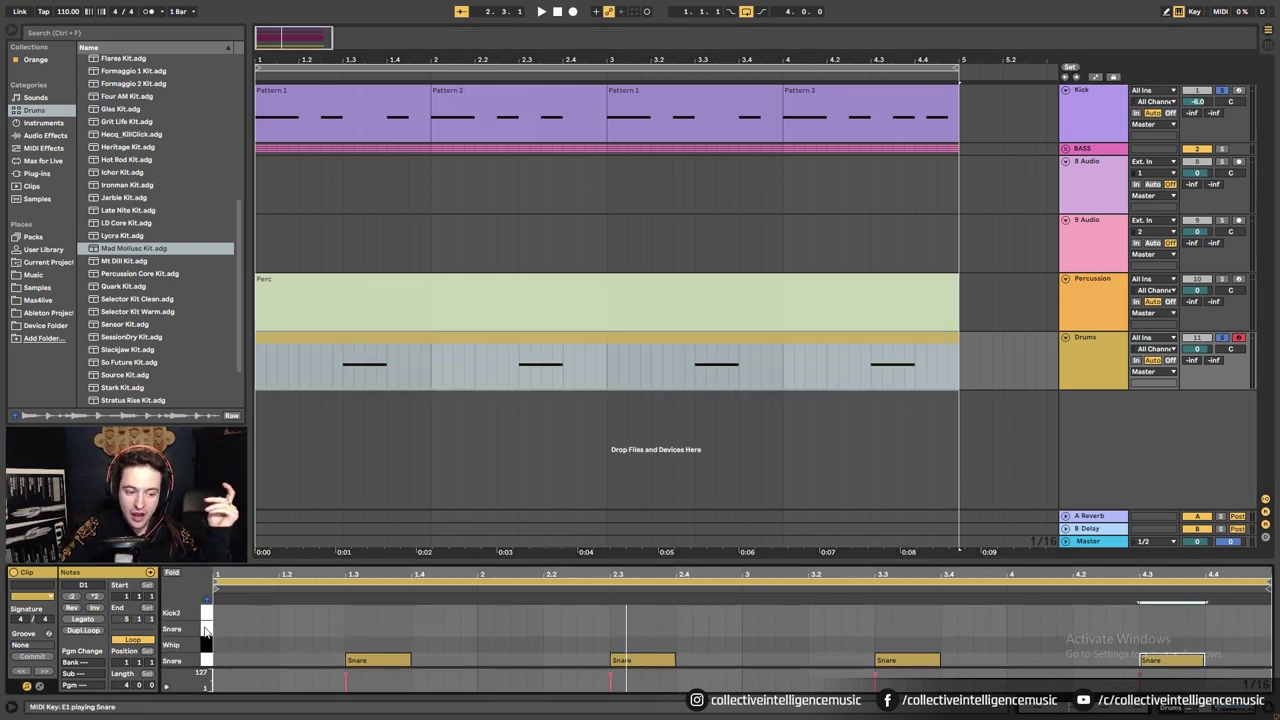
{"action": "left_click", "coordinate": [205, 629]}
{"action": "scroll", "coordinate": [207, 632], "scroll_direction": "up", "scroll_amount": 2}
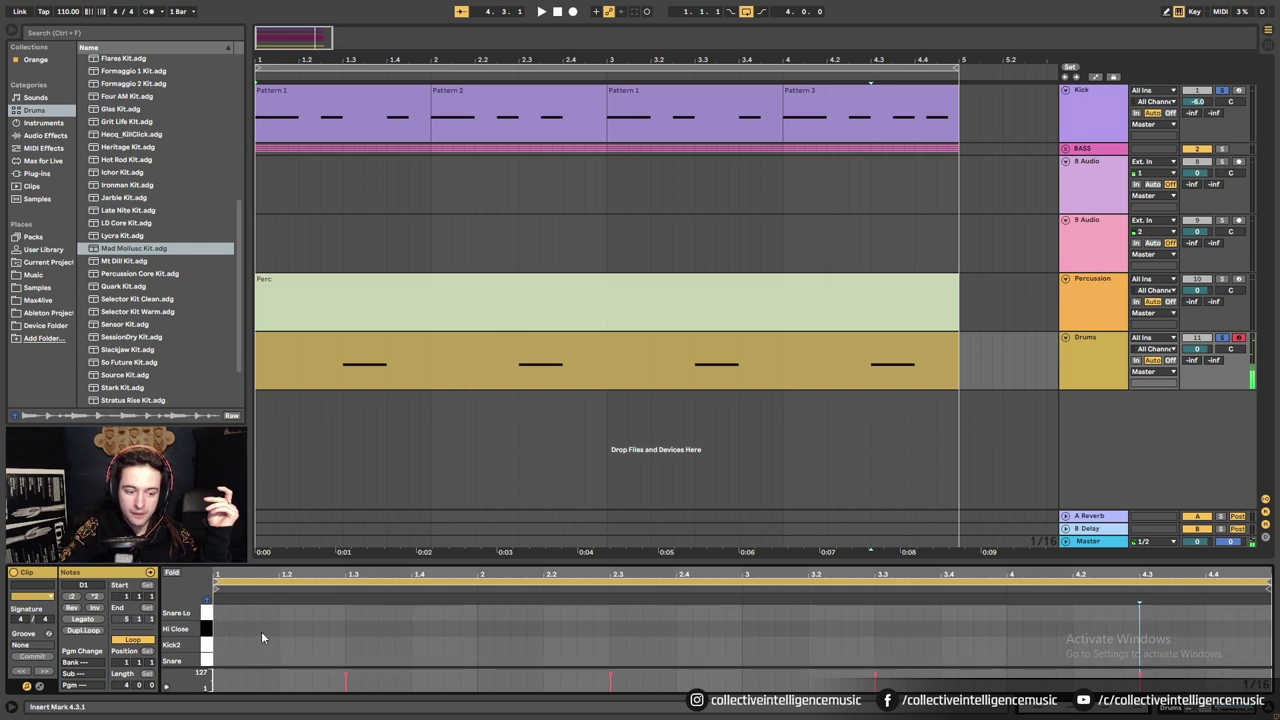
{"action": "left_click", "coordinate": [205, 614]}
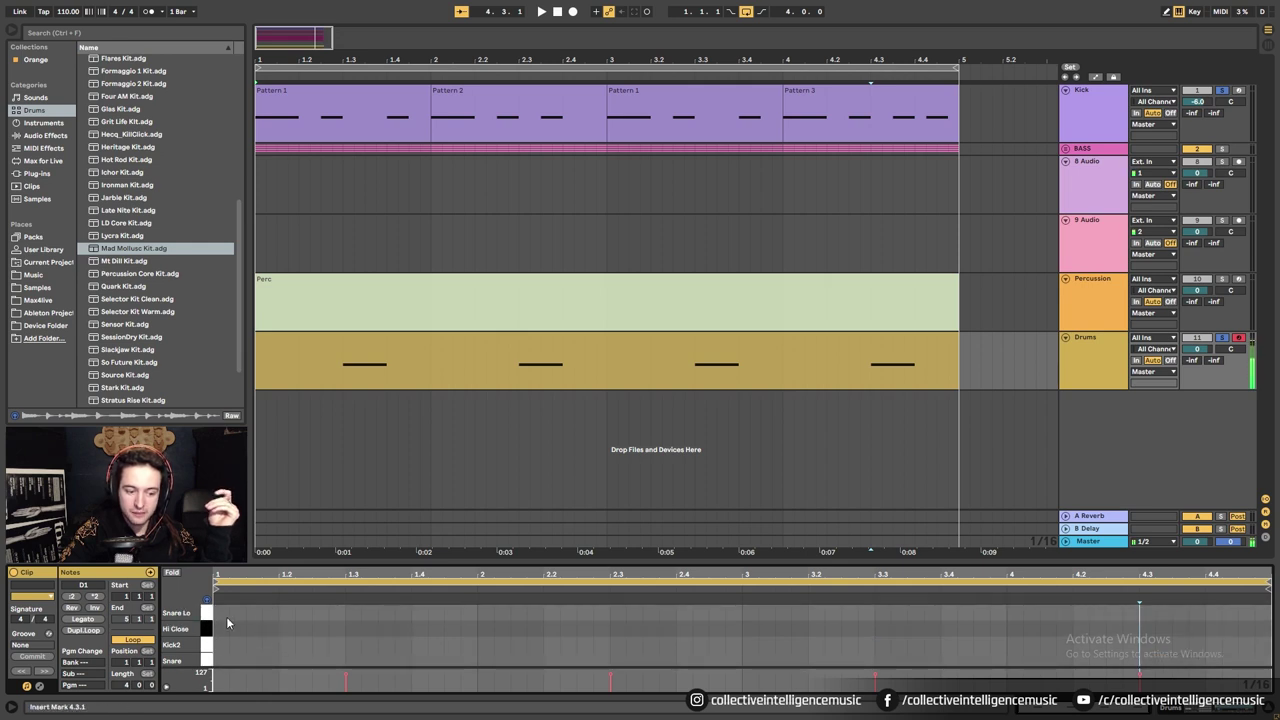
{"action": "scroll", "coordinate": [228, 624], "scroll_direction": "up", "scroll_amount": 4}
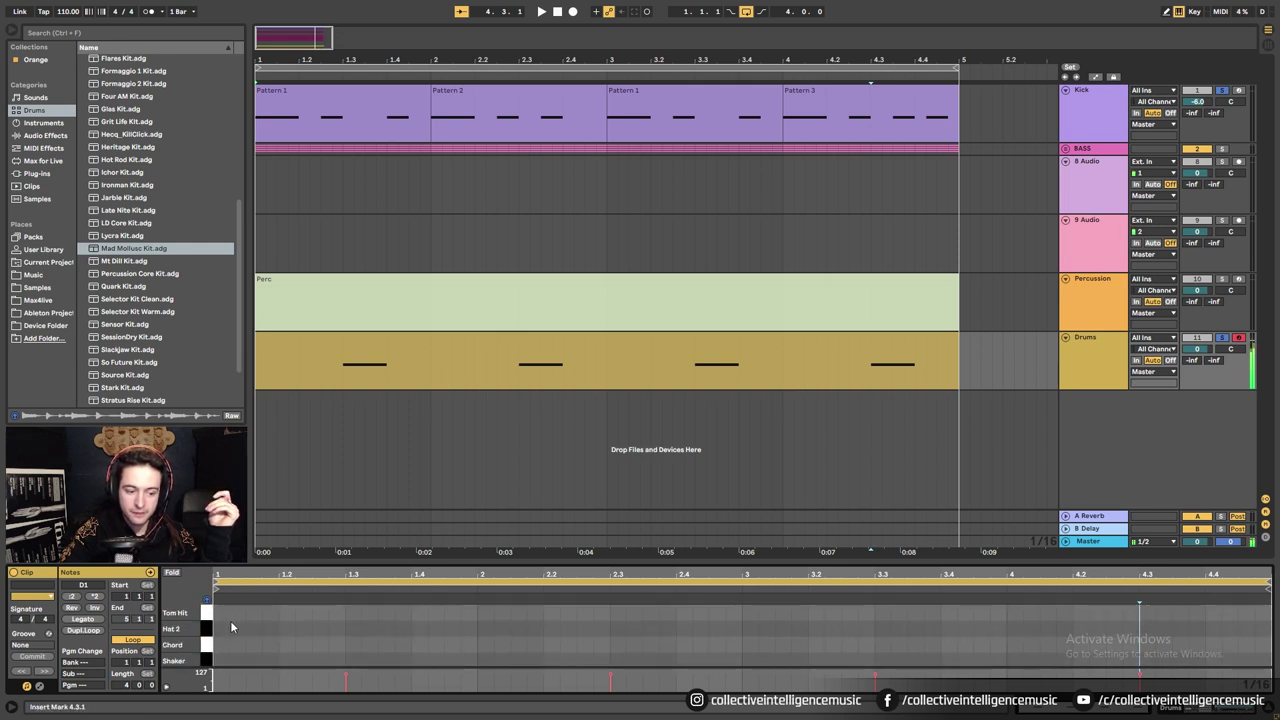
{"action": "scroll", "coordinate": [235, 628], "scroll_direction": "up", "scroll_amount": 2}
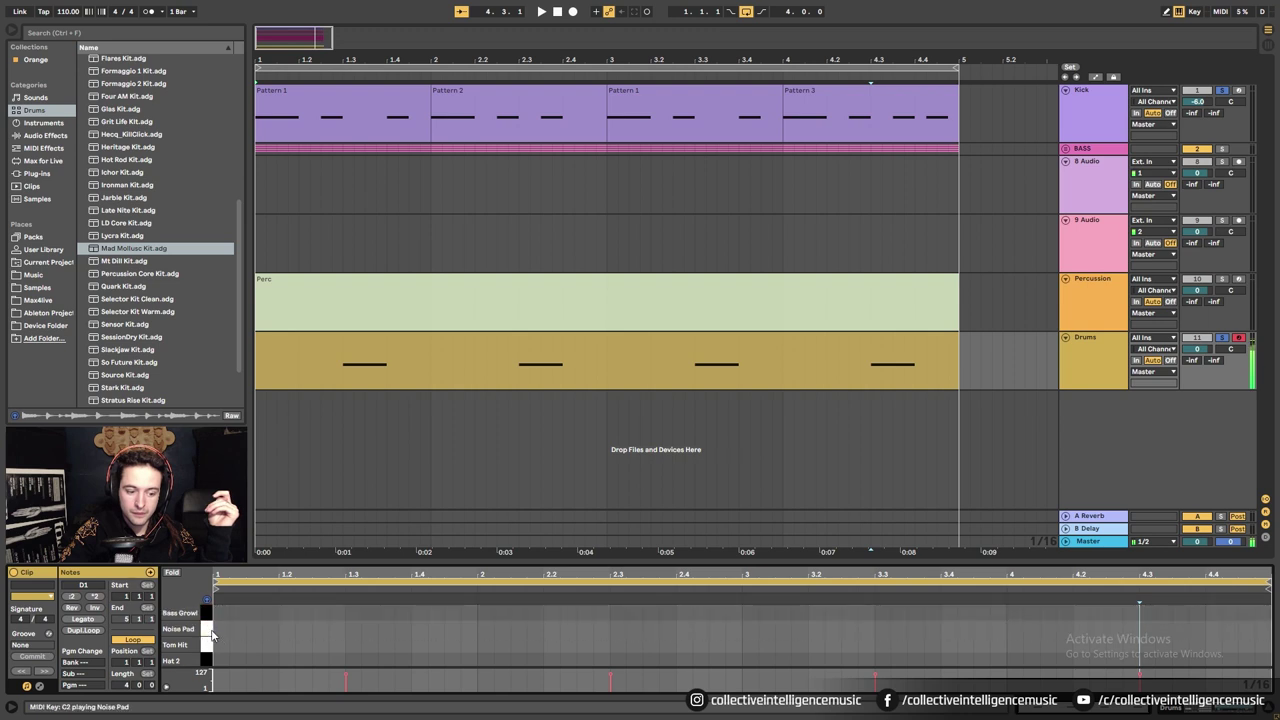
{"action": "scroll", "coordinate": [233, 635], "scroll_direction": "up", "scroll_amount": 2}
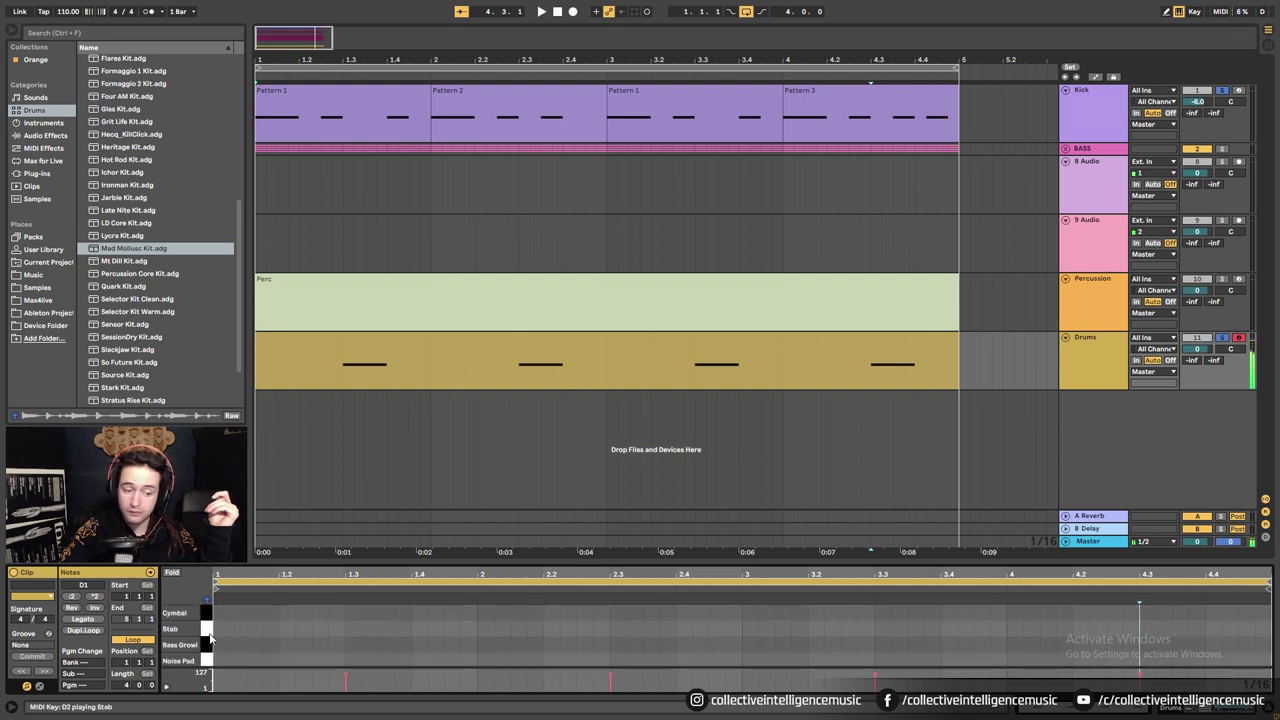
{"action": "scroll", "coordinate": [235, 635], "scroll_direction": "down", "scroll_amount": 8}
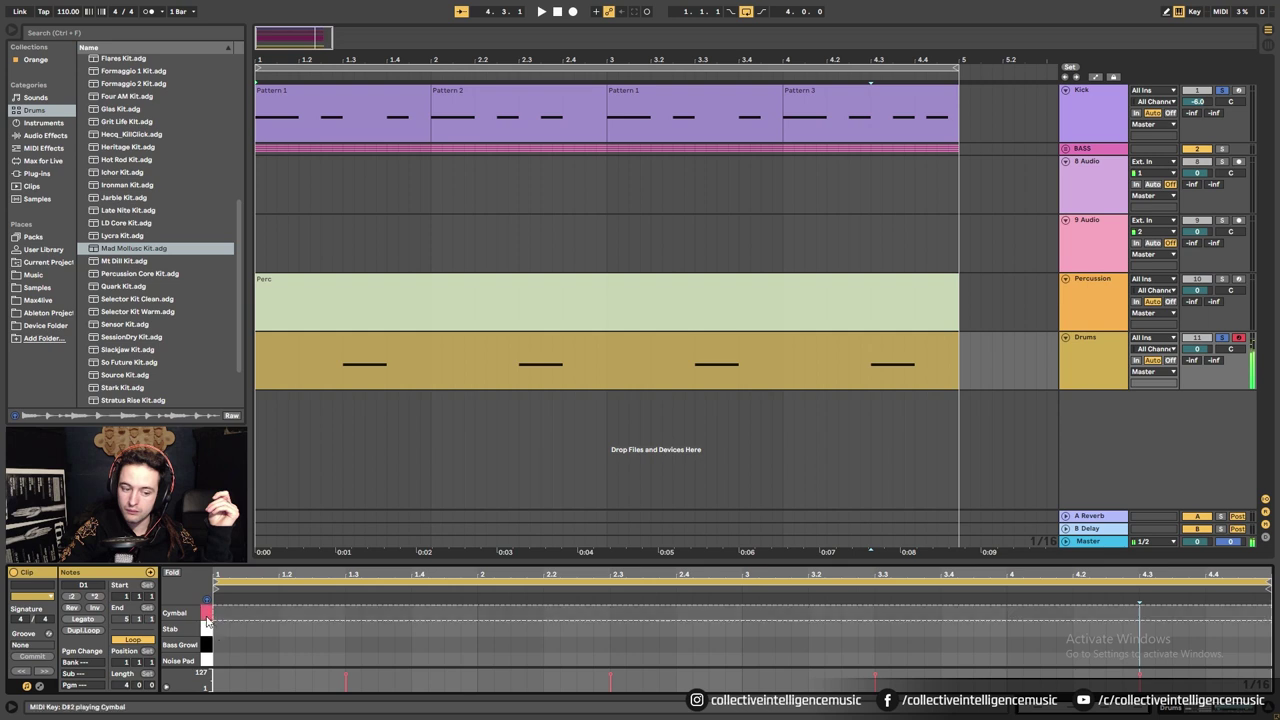
Return to the lowest note lanes and audition the kit's Snare, Perc and Kick sounds.
{"action": "scroll", "coordinate": [271, 631], "scroll_direction": "down", "scroll_amount": 2}
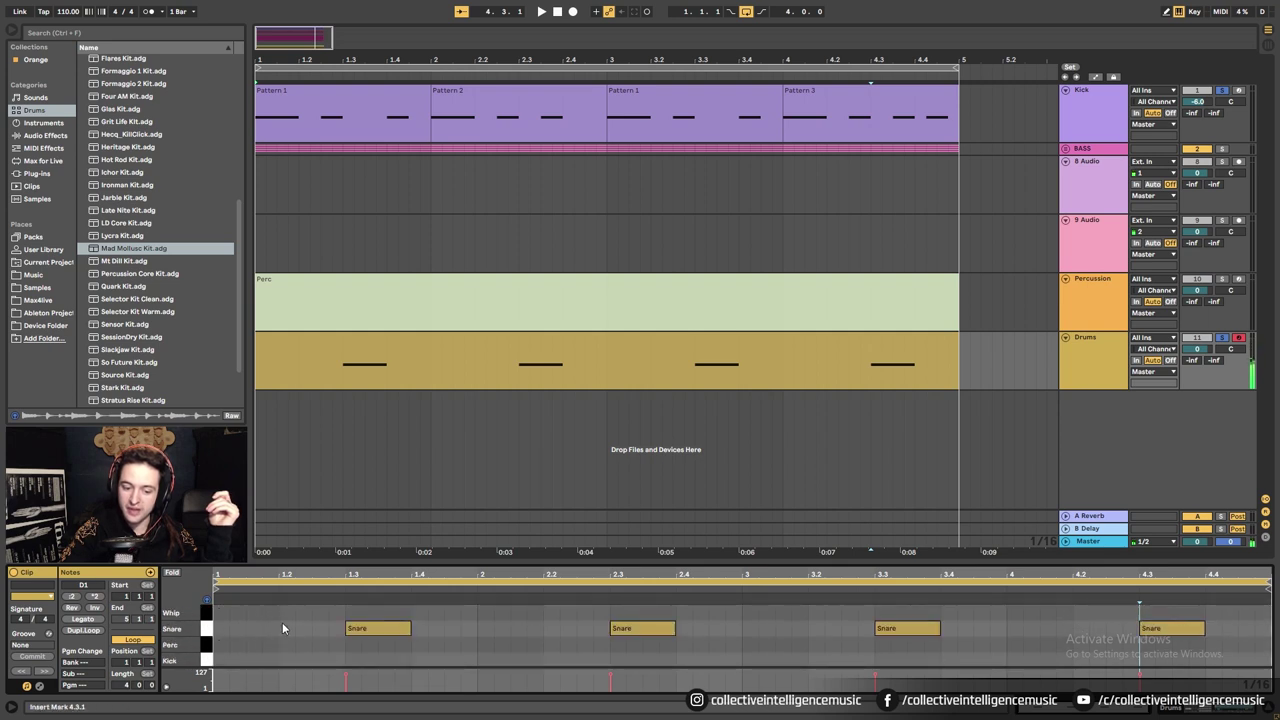
{"action": "left_click", "coordinate": [207, 630]}
{"action": "left_click", "coordinate": [205, 645]}
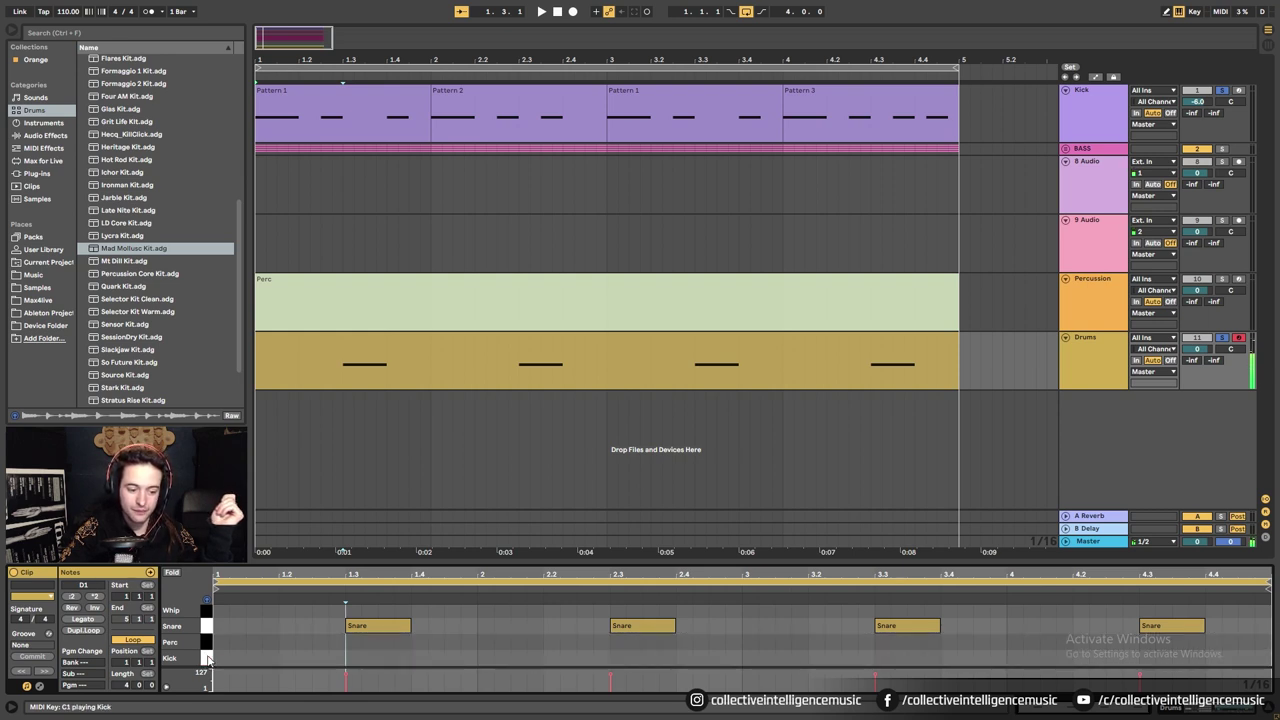
{"action": "left_click", "coordinate": [208, 660]}
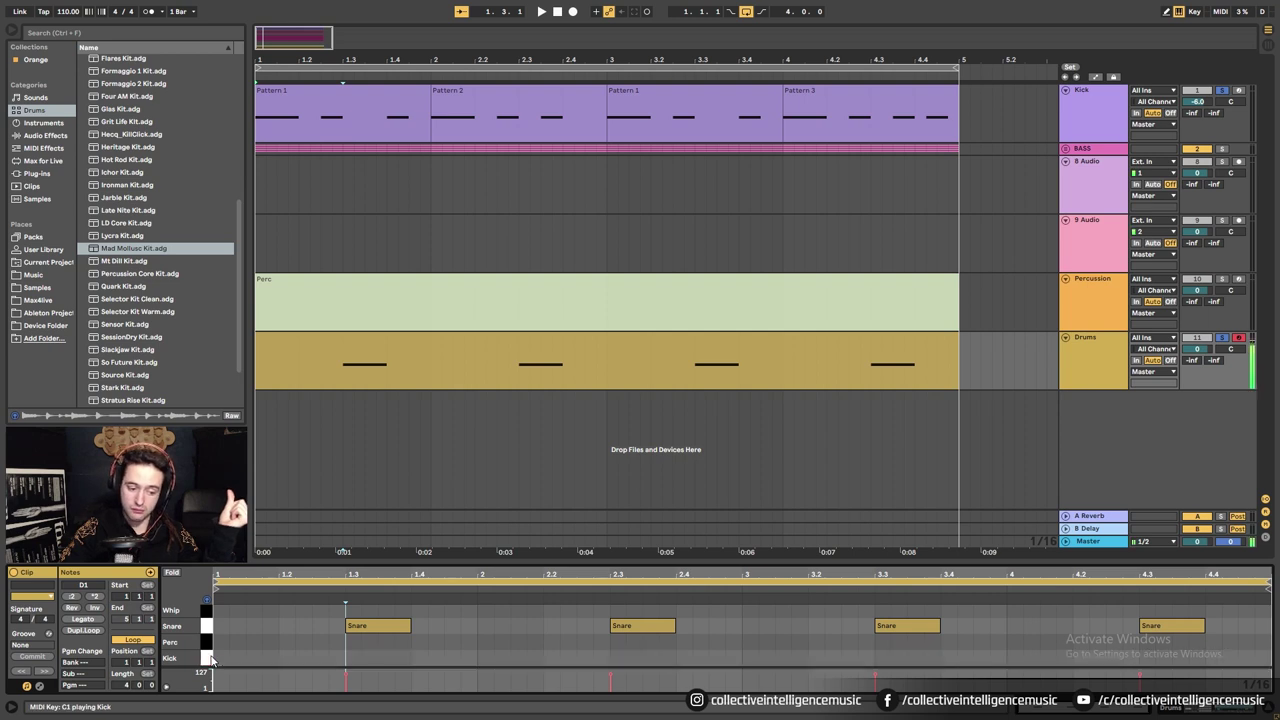
Take the Kick track out of solo, play the full mix briefly and solo only the Drums track.
{"action": "left_click", "coordinate": [329, 106]}
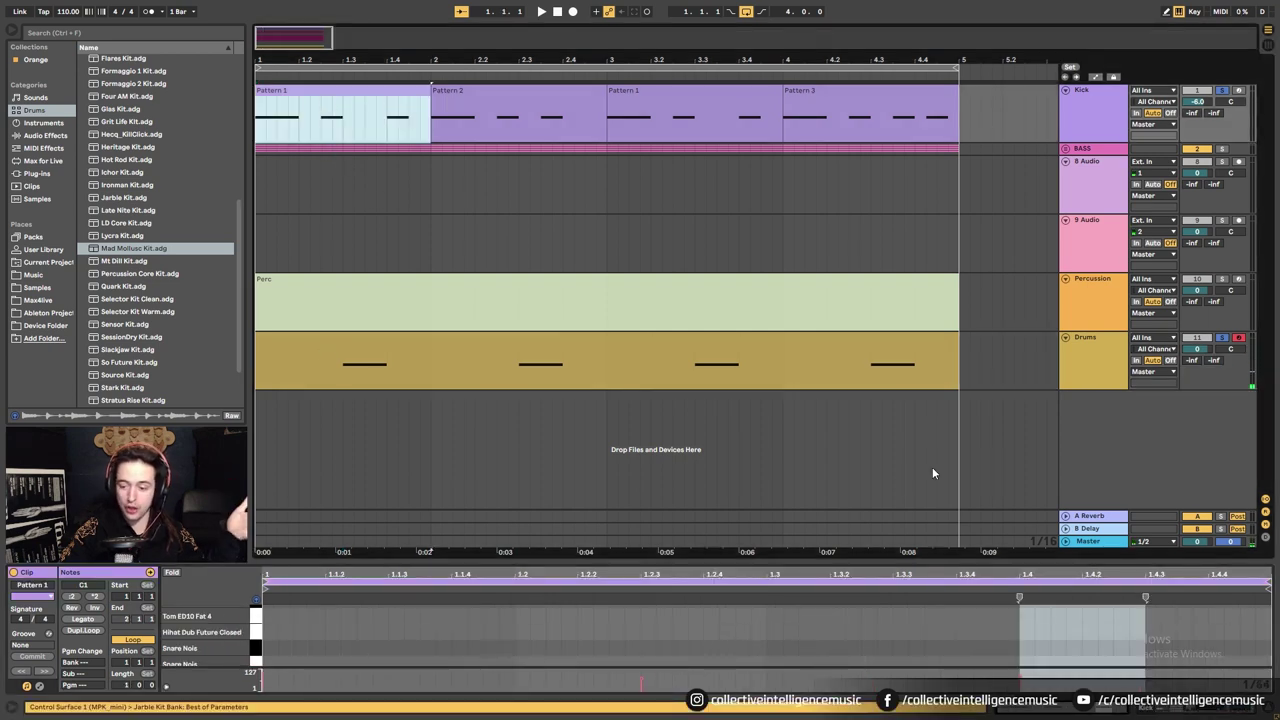
{"action": "left_click", "coordinate": [1223, 91]}
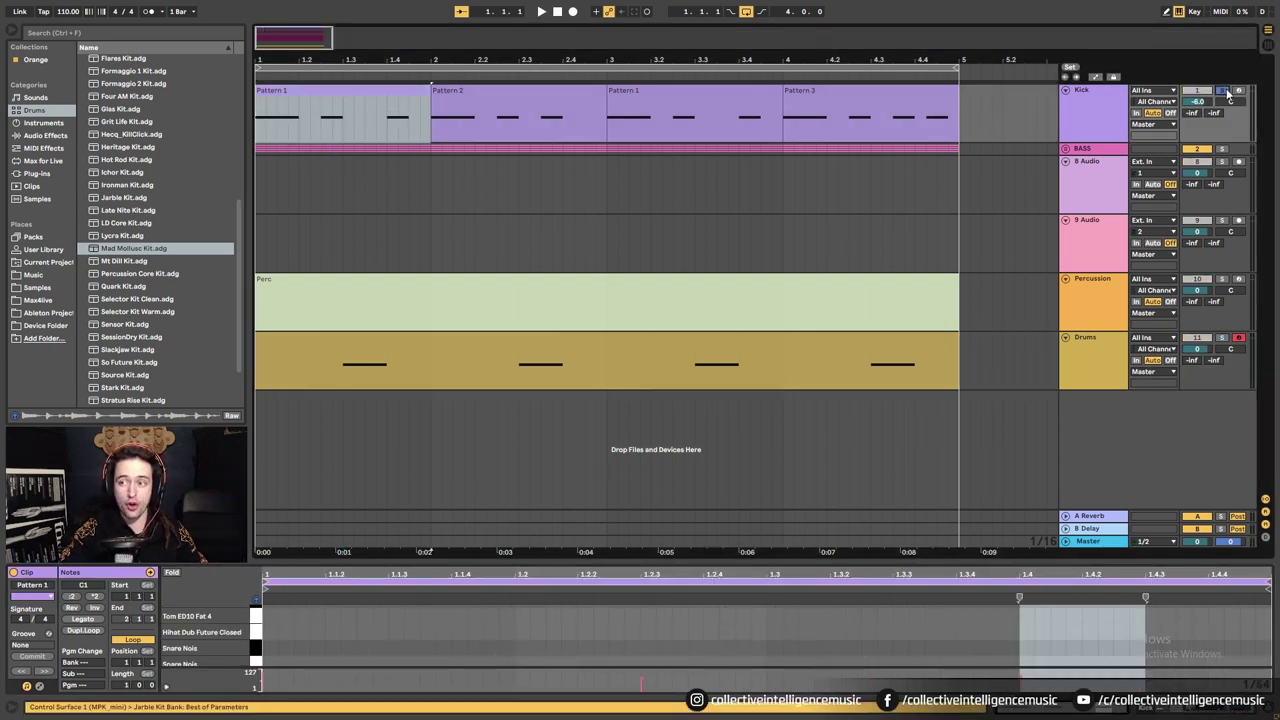
{"action": "key", "text": "space"}
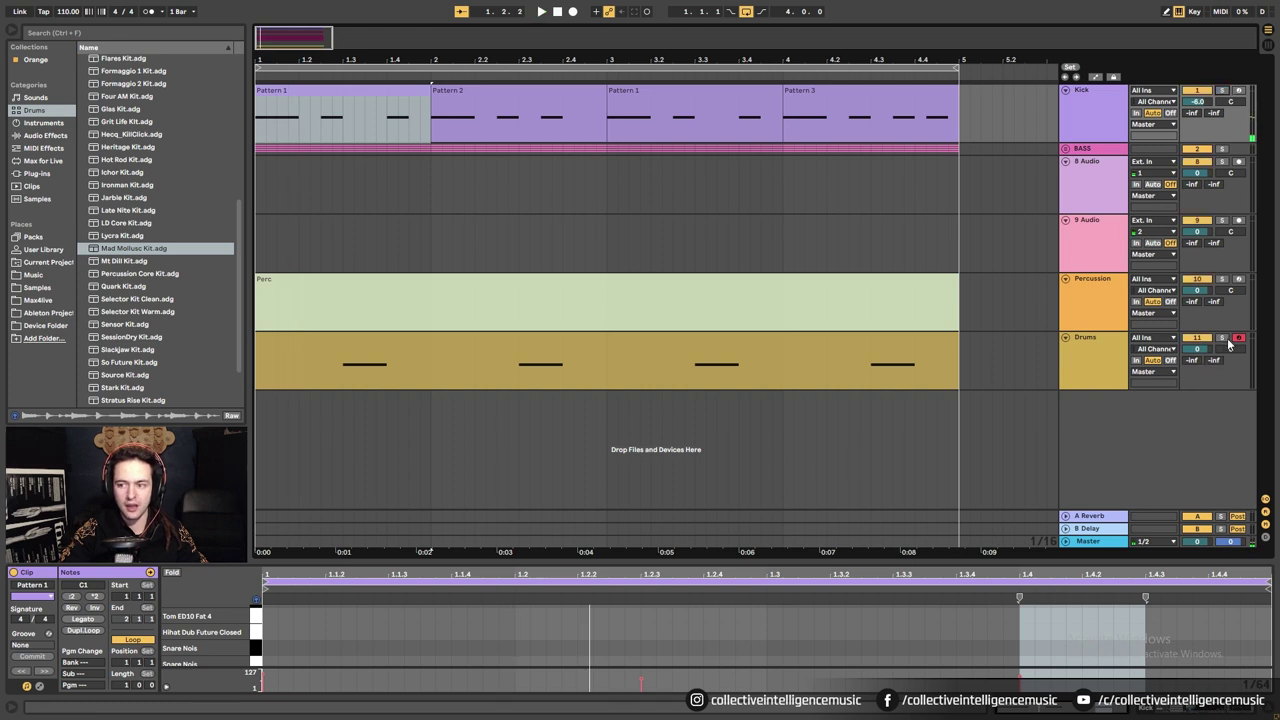
{"action": "left_click", "coordinate": [1222, 338]}
Add sixteenth-long Hi Close notes to the Drums clip on beats 2 and 4 of bars 1 and 2.
{"action": "left_click", "coordinate": [615, 357]}
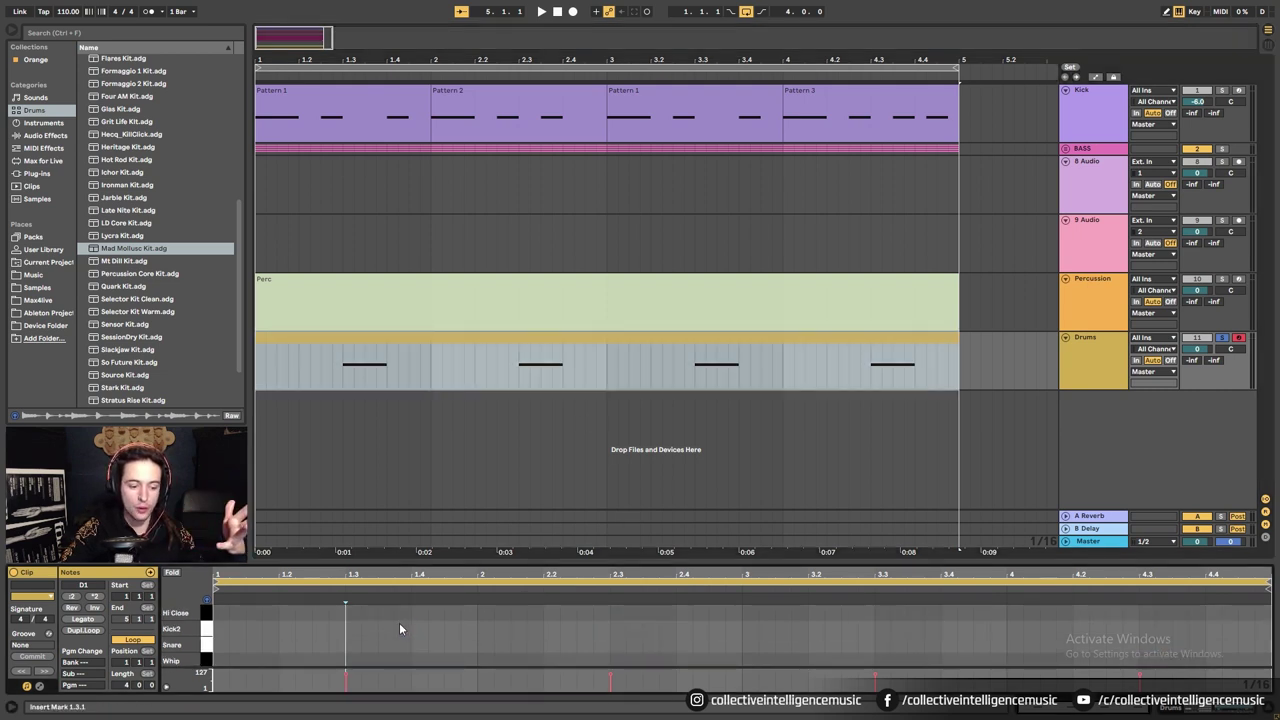
{"action": "scroll", "coordinate": [400, 624], "scroll_direction": "down", "scroll_amount": 3}
{"action": "left_click", "coordinate": [300, 648]}
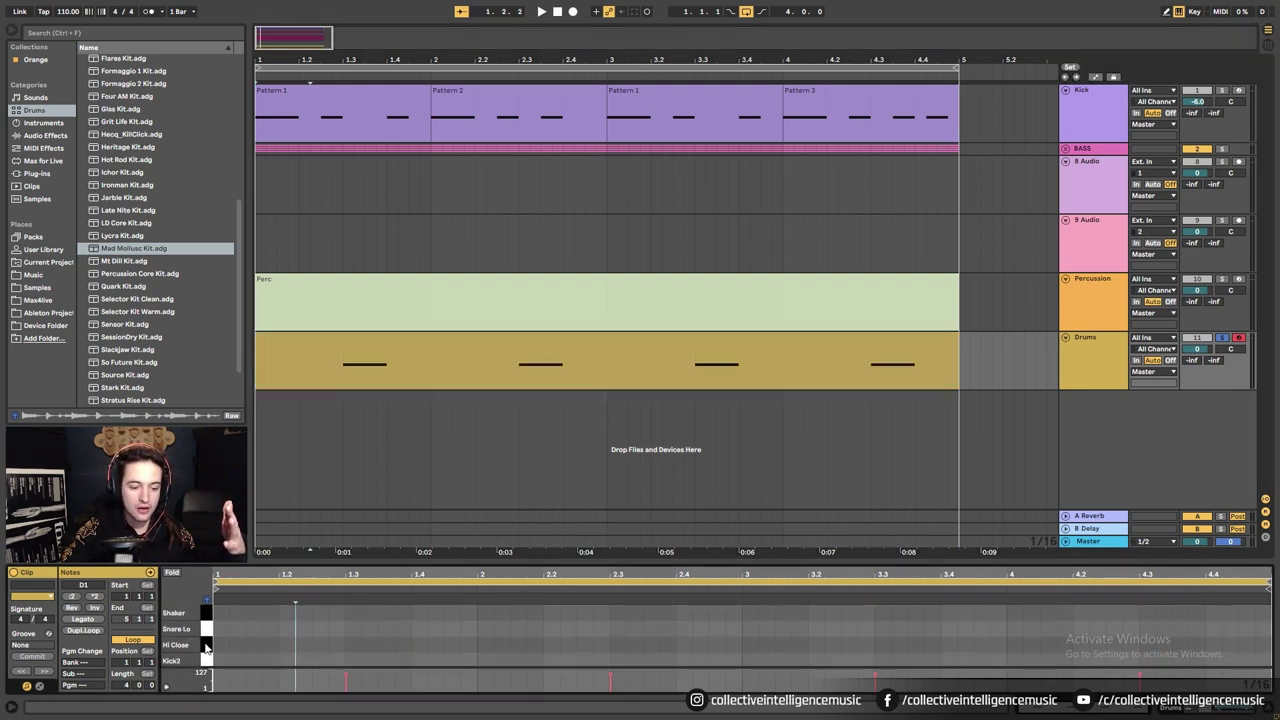
{"action": "double_click", "coordinate": [285, 645]}
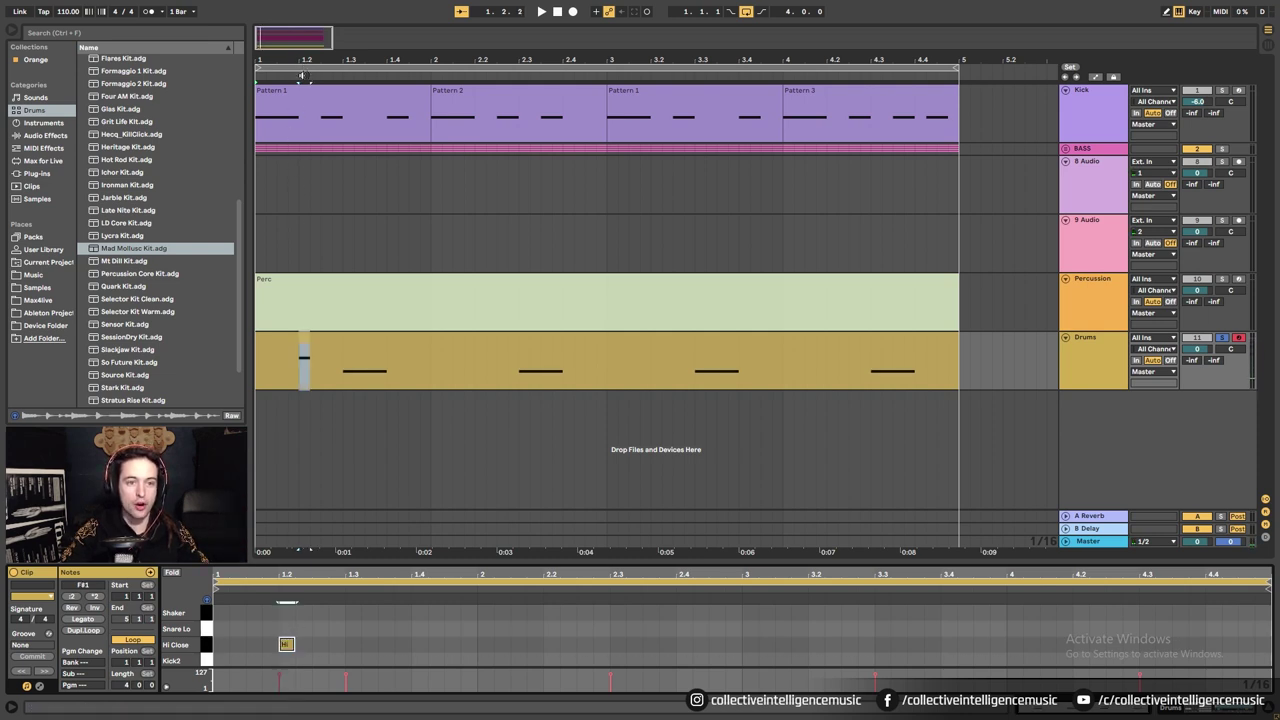
{"action": "left_click", "coordinate": [282, 644]}
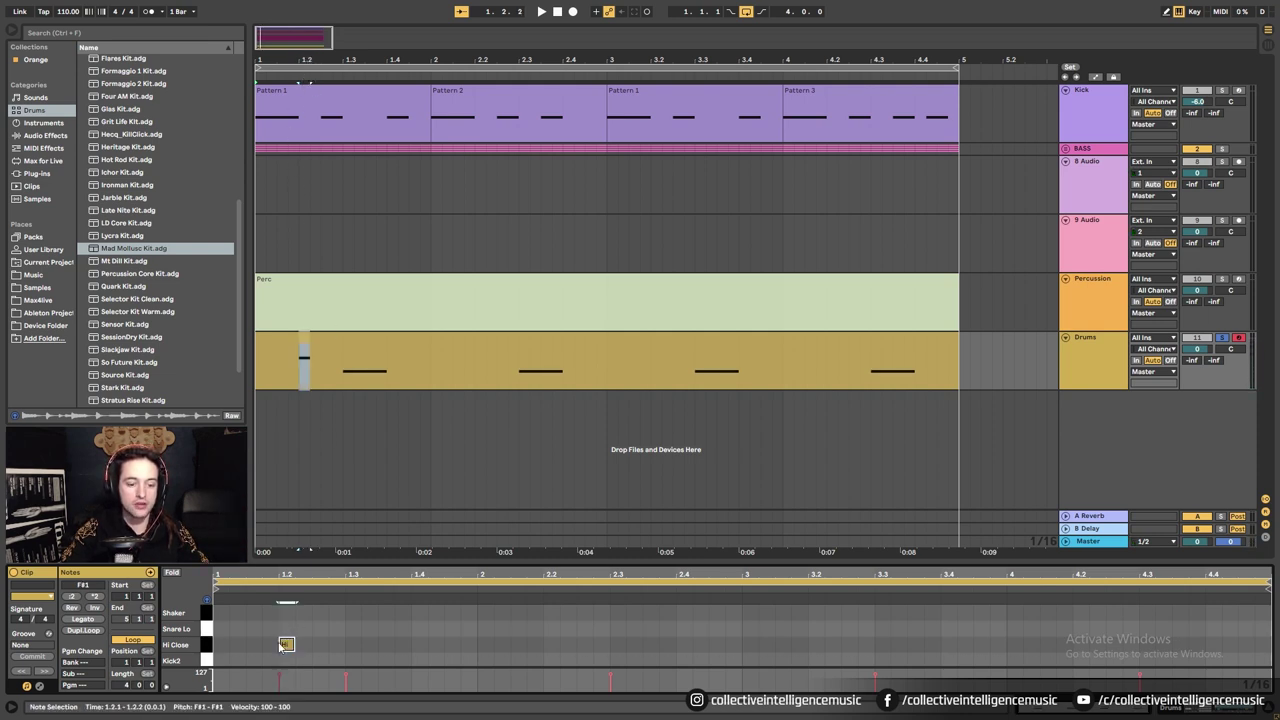
{"action": "double_click", "coordinate": [416, 645]}
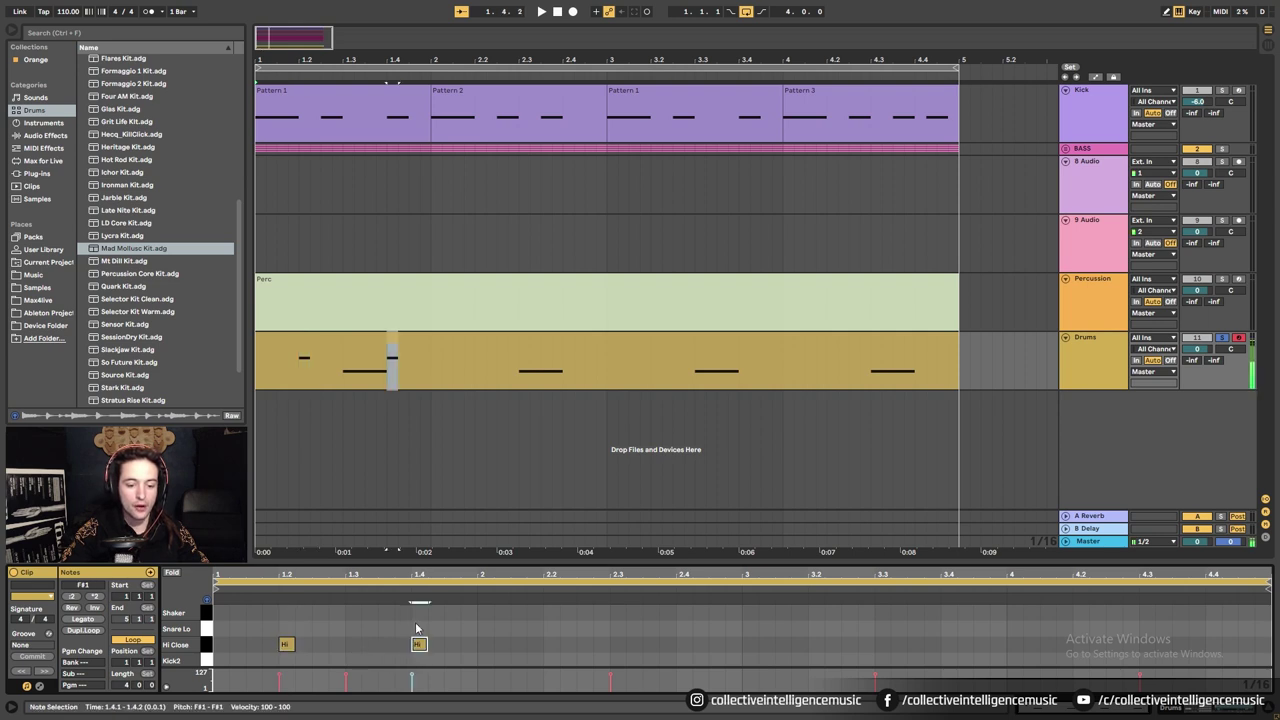
{"action": "double_click", "coordinate": [551, 644]}
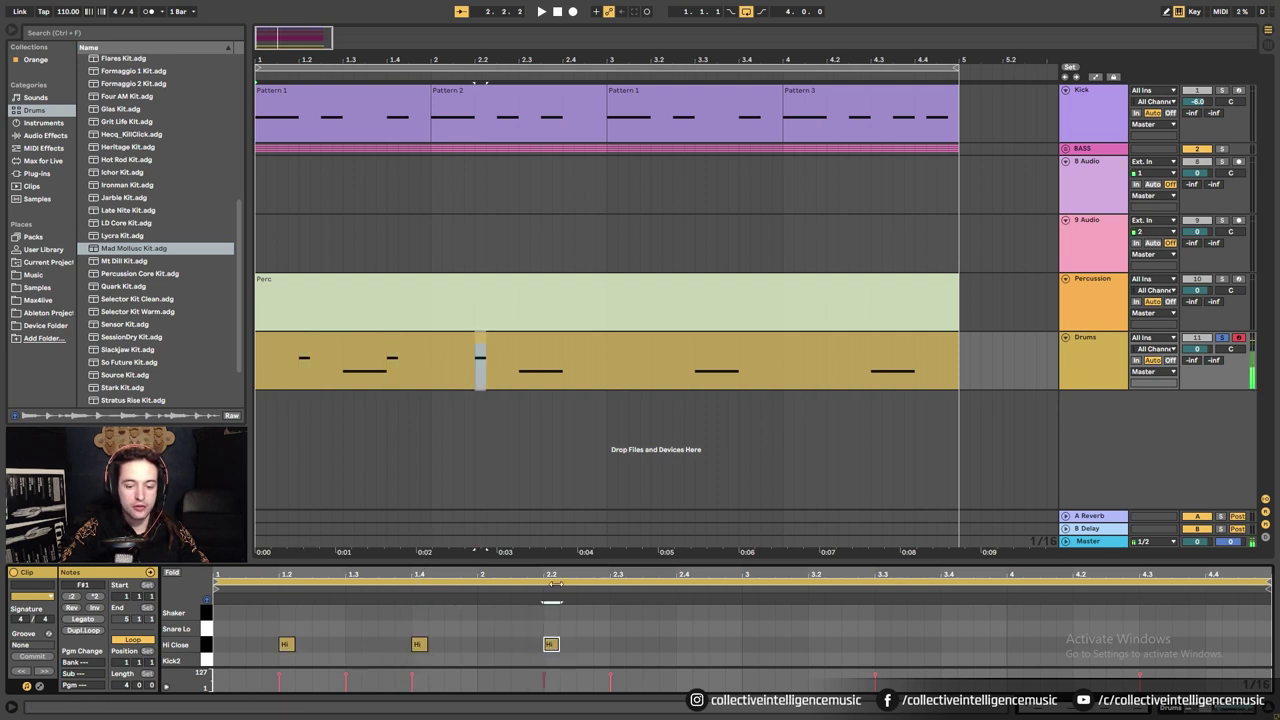
{"action": "double_click", "coordinate": [683, 644]}
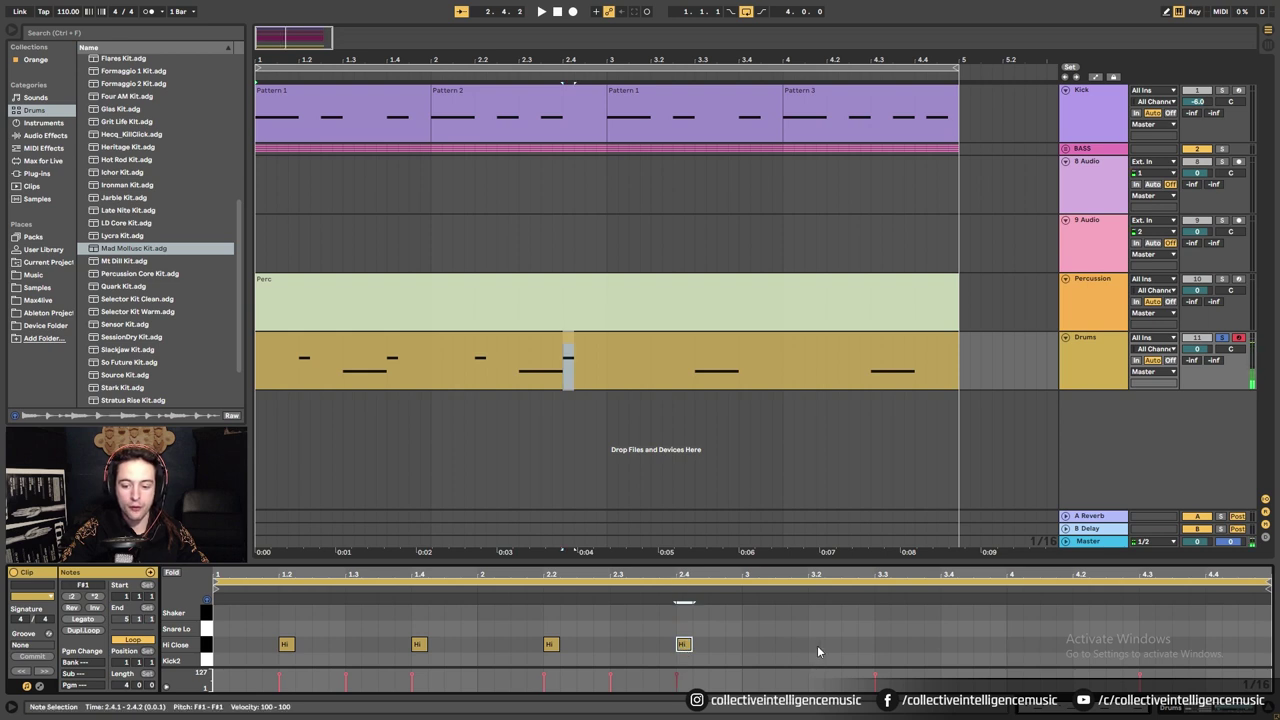
Continue the Hi Close pattern on beats 2 and 4 of bars 3 and 4 in the Drums clip.
{"action": "double_click", "coordinate": [815, 644]}
{"action": "double_click", "coordinate": [948, 644]}
{"action": "double_click", "coordinate": [1080, 644]}
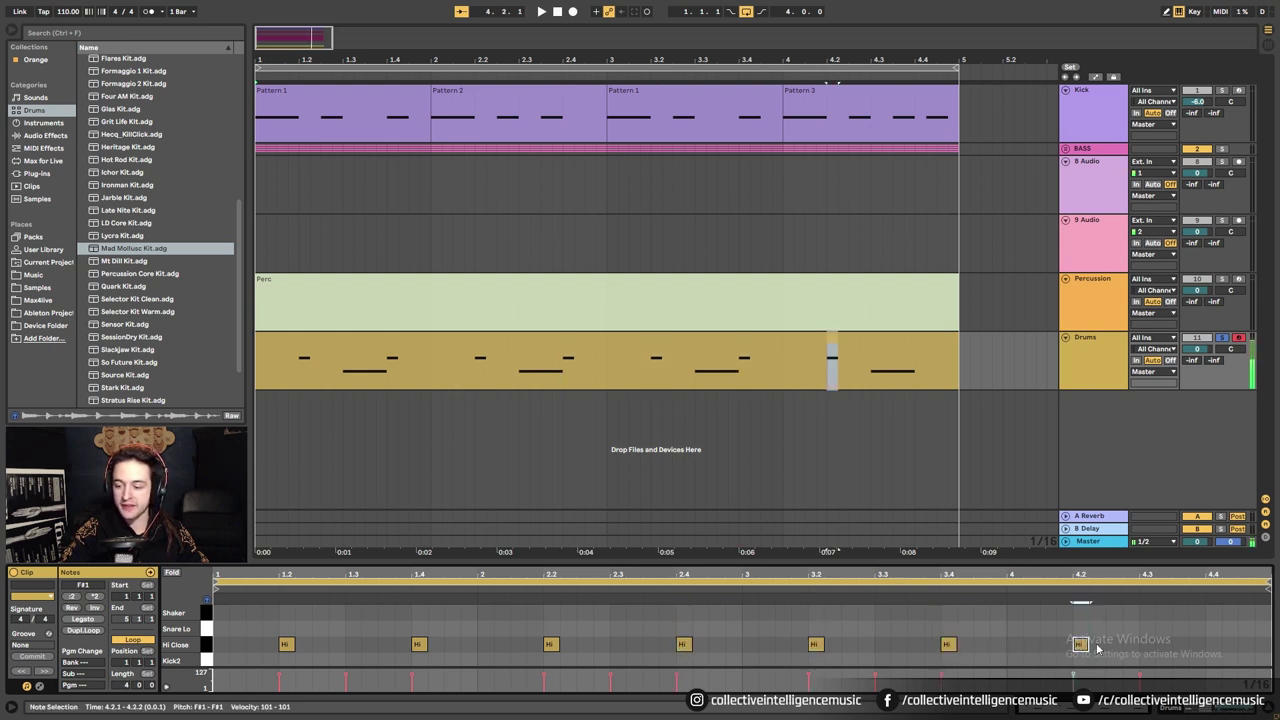
{"action": "double_click", "coordinate": [1213, 644]}
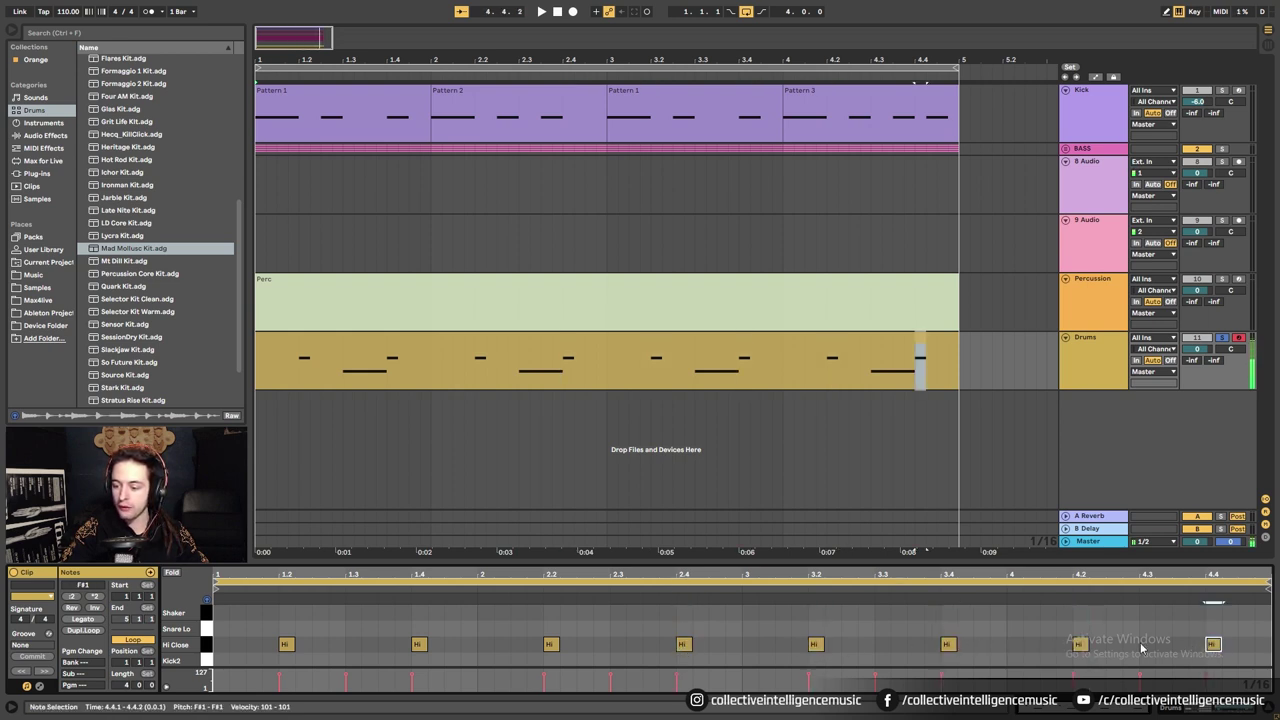
Solo the Kick track alongside Drums and play the clip from bar 1 to check the hi-hat pattern.
{"action": "left_click", "coordinate": [386, 383]}
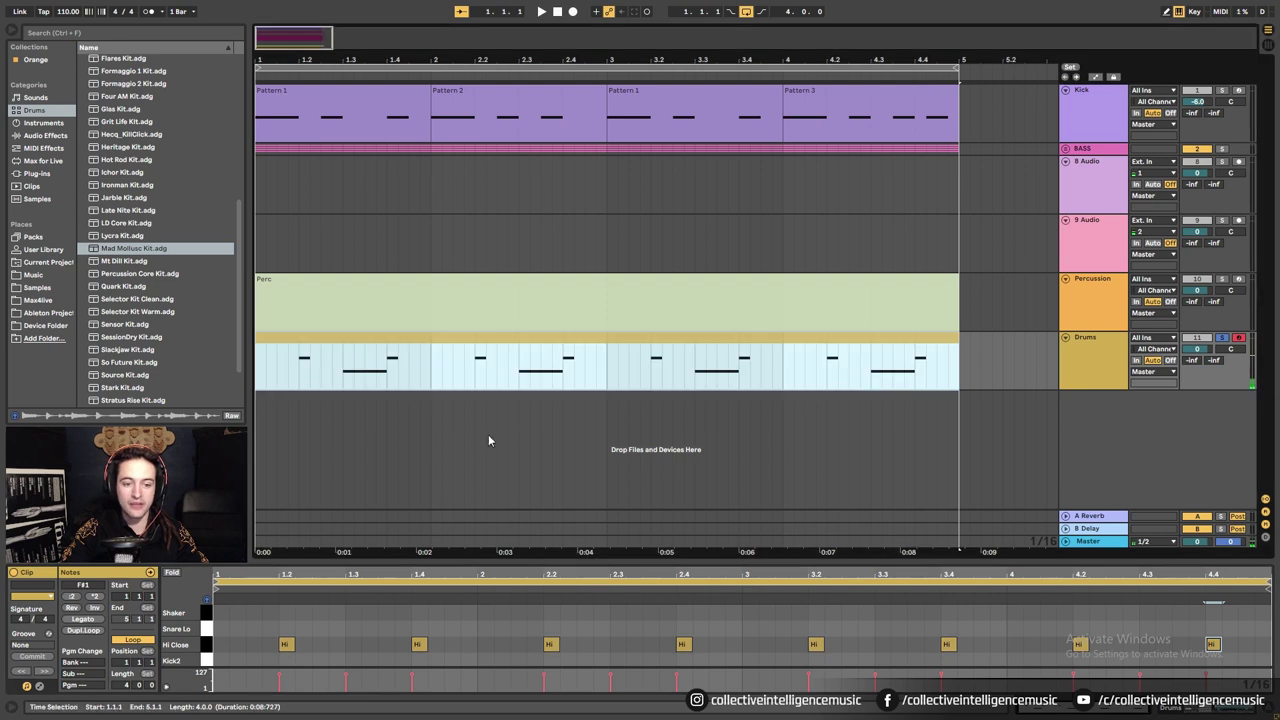
{"action": "left_click", "coordinate": [1222, 90]}
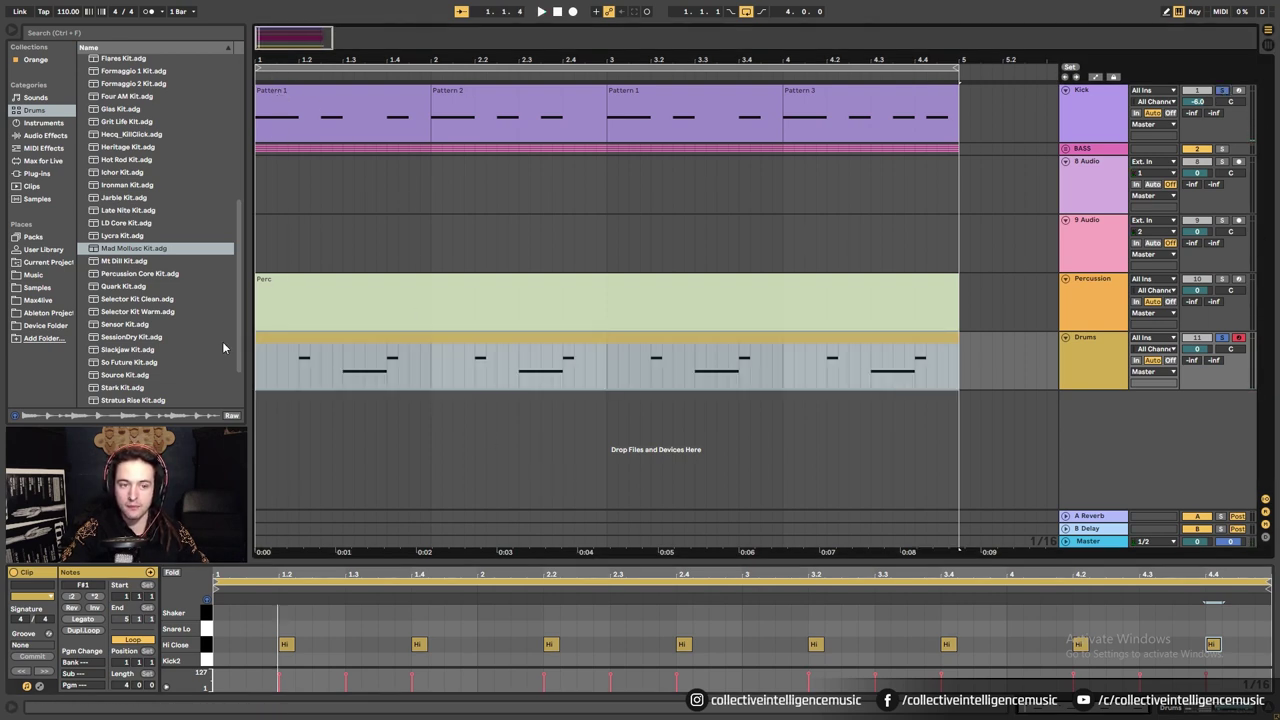
{"action": "key", "text": "space"}
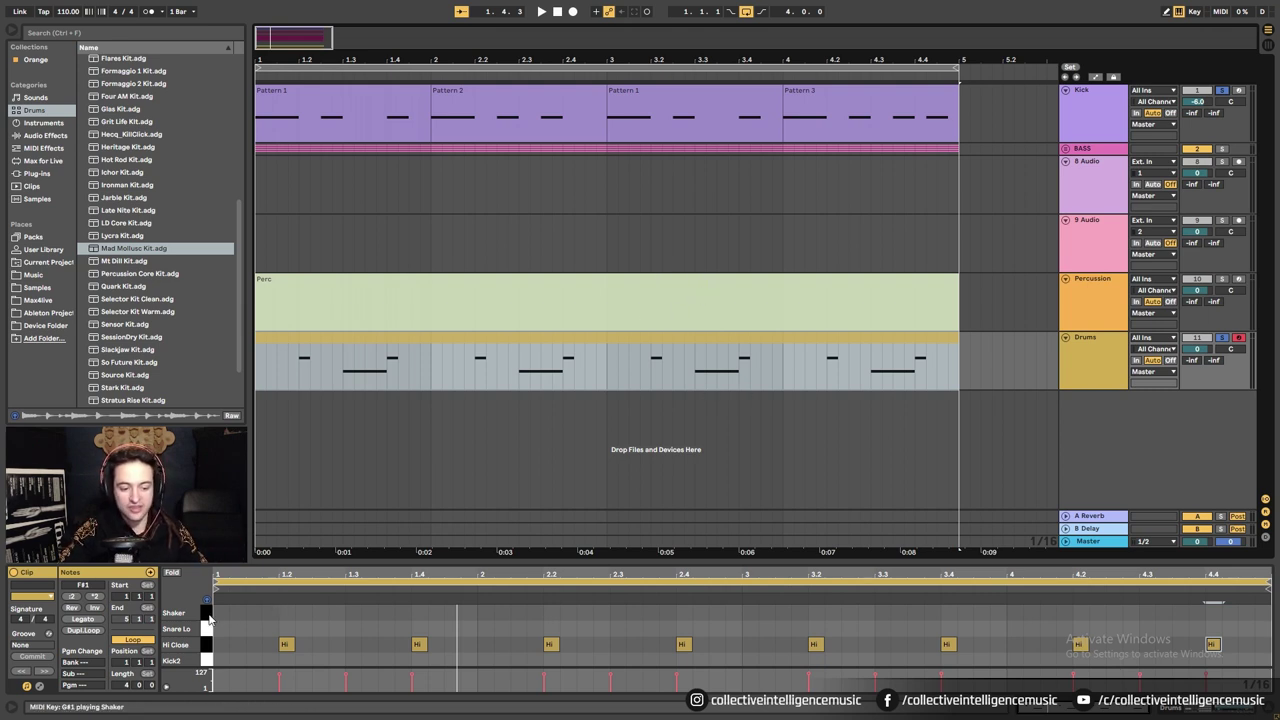
Audition the kit sounds above Hi Close, from Snare Lo and Shaker up to Chord and Hat 2.
{"action": "left_click_drag", "start_coordinate": [209, 619], "coordinate": [209, 634]}
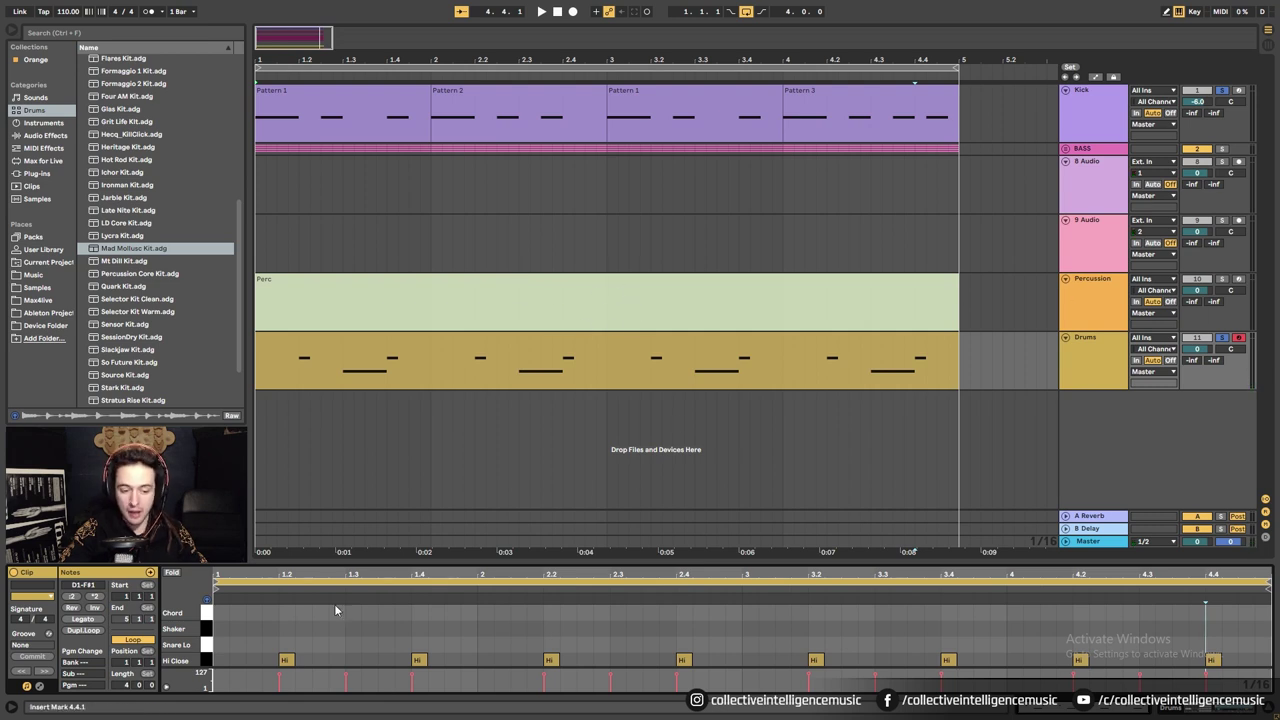
{"action": "left_click_drag", "start_coordinate": [208, 612], "coordinate": [240, 627]}
{"action": "left_click", "coordinate": [206, 618]}
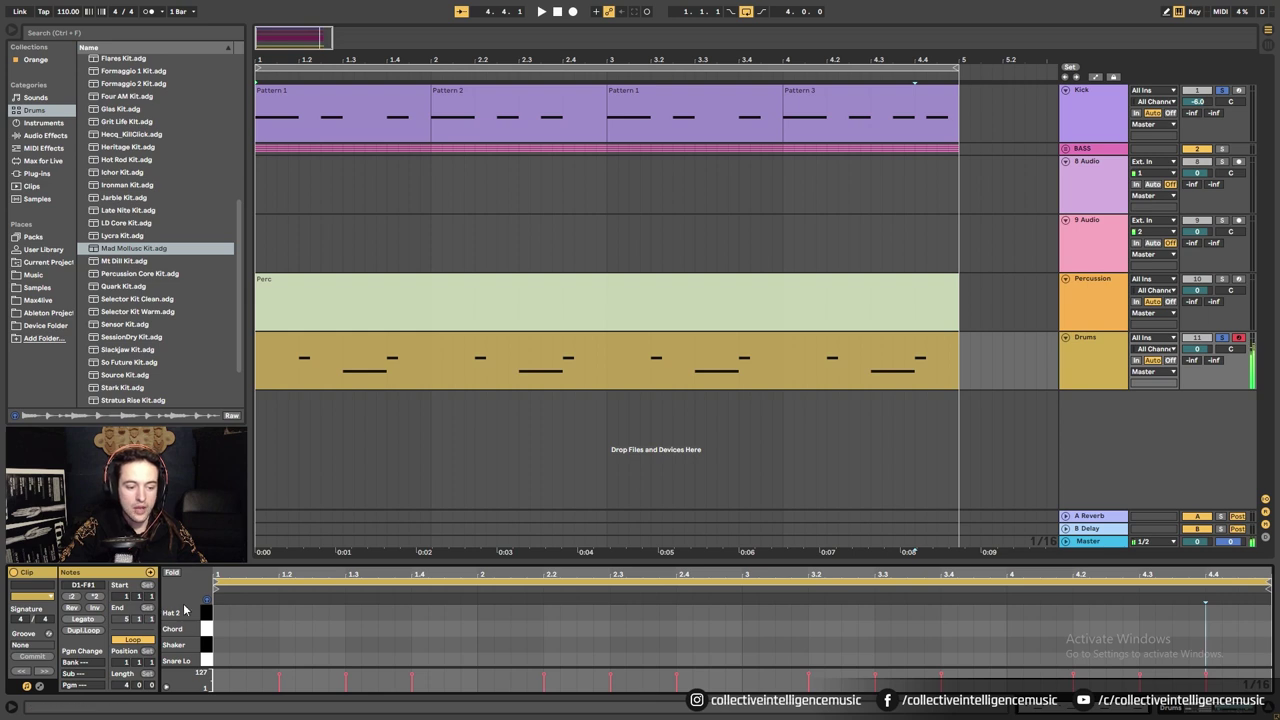
{"action": "scroll", "coordinate": [241, 623], "scroll_direction": "down", "scroll_amount": 2}
{"action": "scroll", "coordinate": [290, 621], "scroll_direction": "up", "scroll_amount": 1}
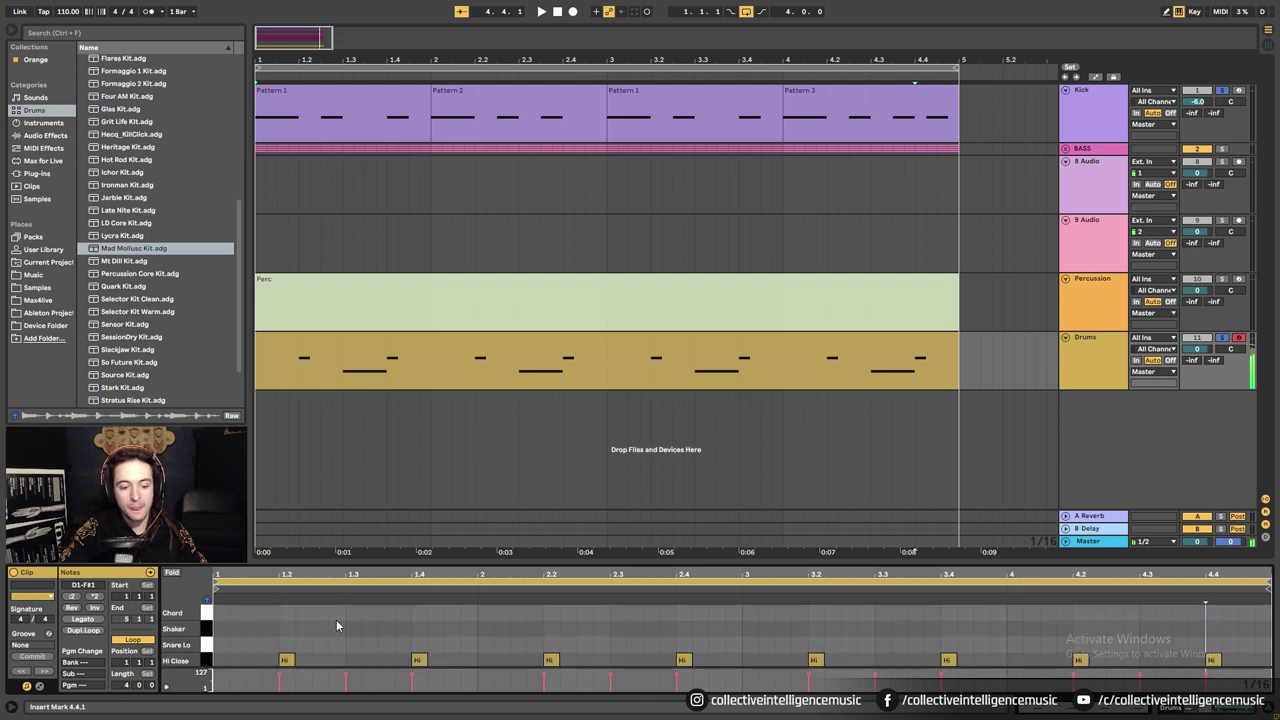
{"action": "scroll", "coordinate": [444, 626], "scroll_direction": "up", "scroll_amount": 1}
{"action": "scroll", "coordinate": [446, 626], "scroll_direction": "up", "scroll_amount": 1}
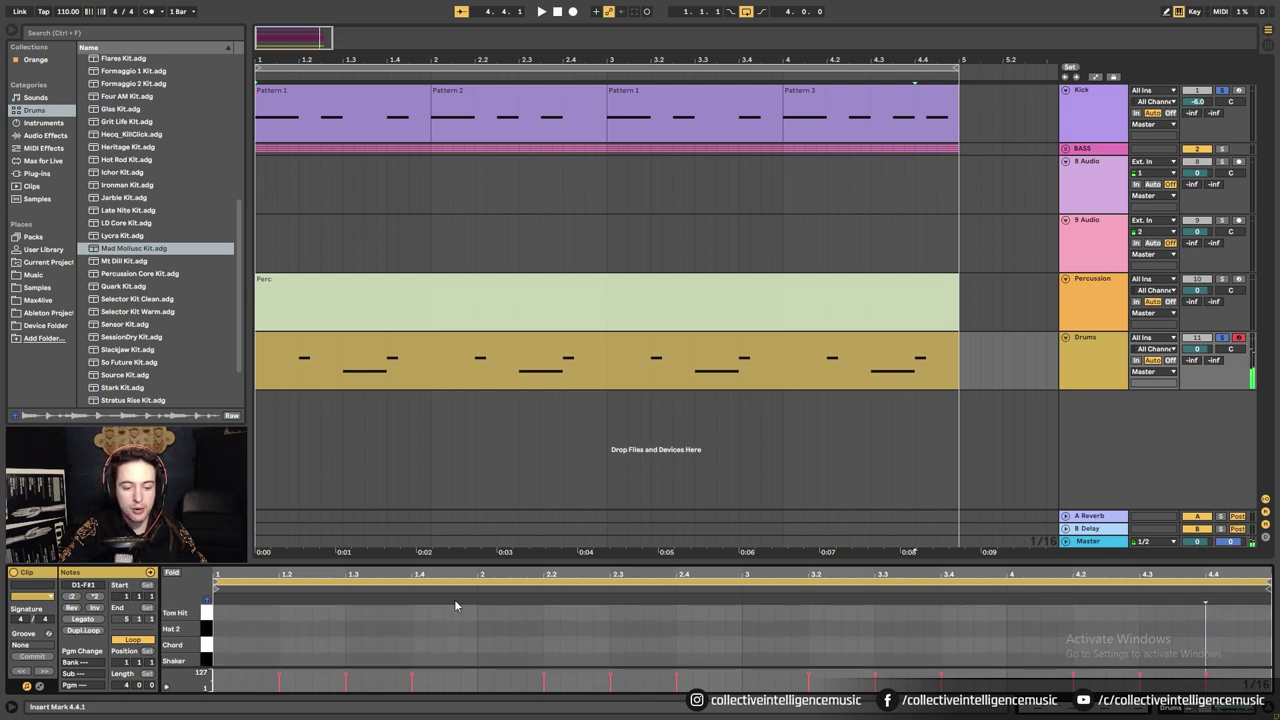
Examine the Kick track's first bar, highlighting the whole bar and its individual first and second beats.
{"action": "left_click", "coordinate": [409, 115]}
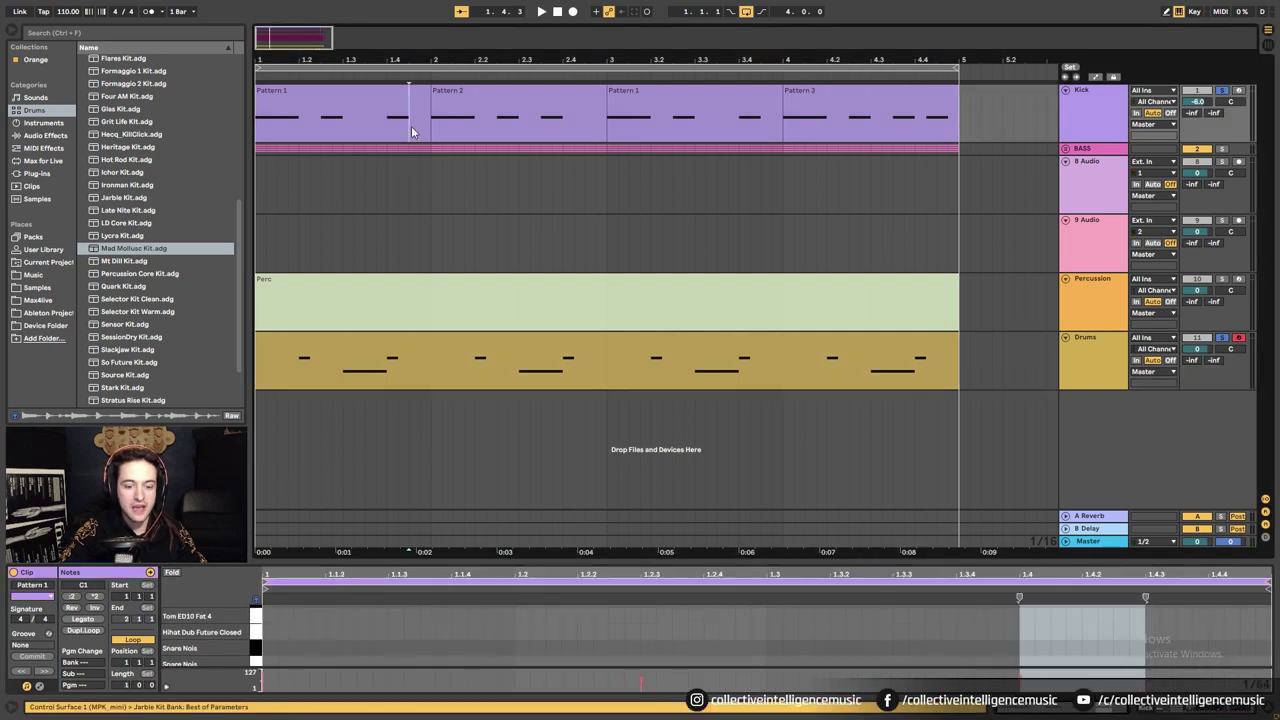
{"action": "scroll", "coordinate": [410, 59], "scroll_direction": "up", "scroll_amount": 5}
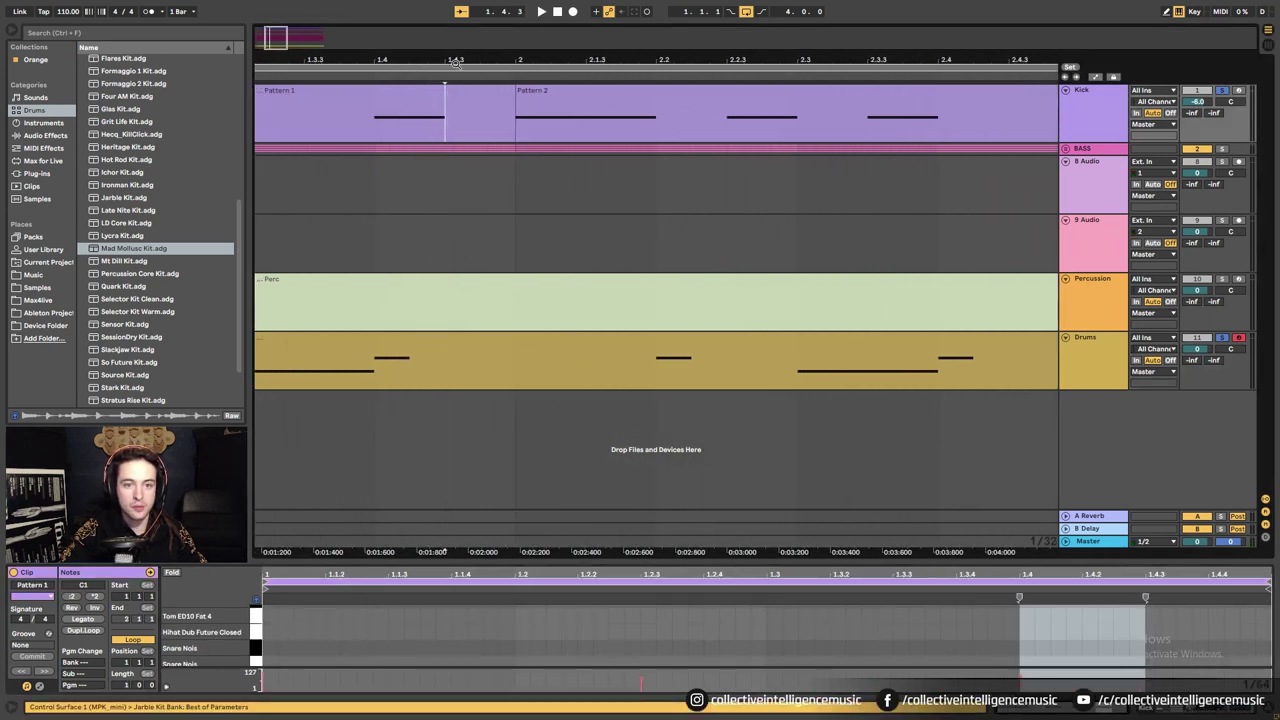
{"action": "left_click_drag", "start_coordinate": [464, 59], "coordinate": [544, 54]}
{"action": "left_click_drag", "start_coordinate": [592, 119], "coordinate": [234, 121]}
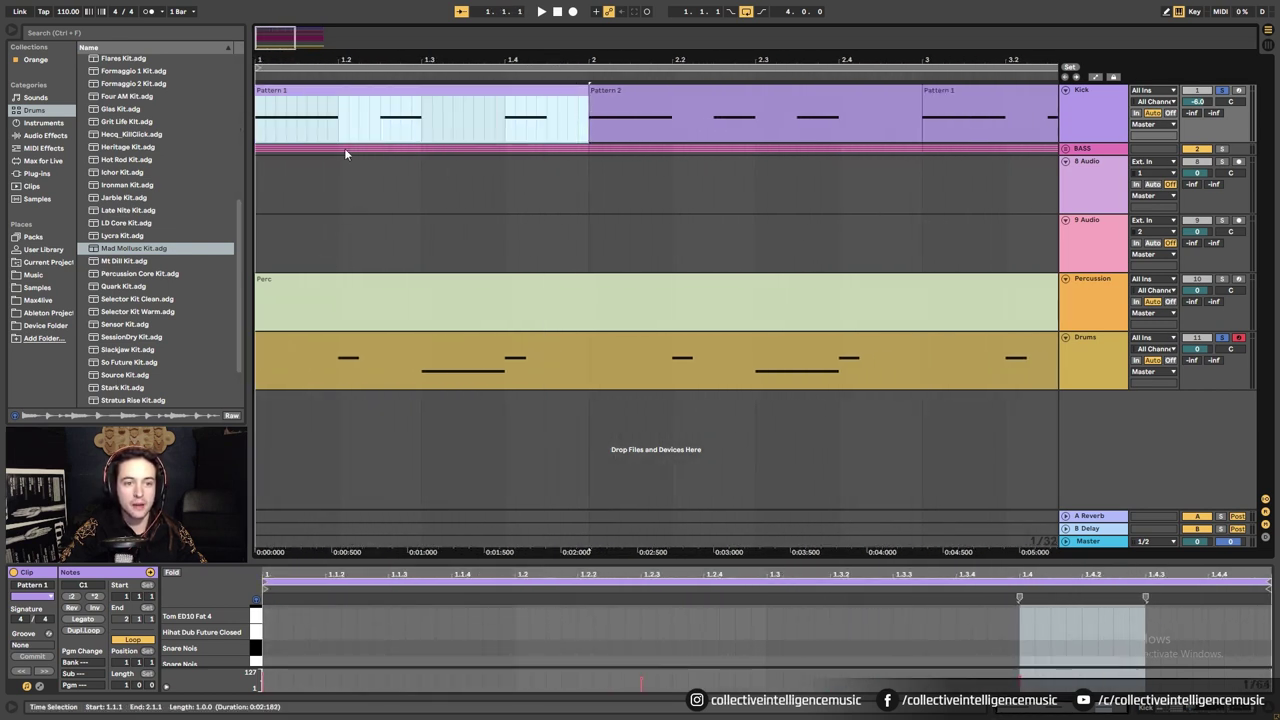
{"action": "left_click_drag", "start_coordinate": [338, 122], "coordinate": [256, 130]}
{"action": "left_click_drag", "start_coordinate": [423, 139], "coordinate": [338, 134]}
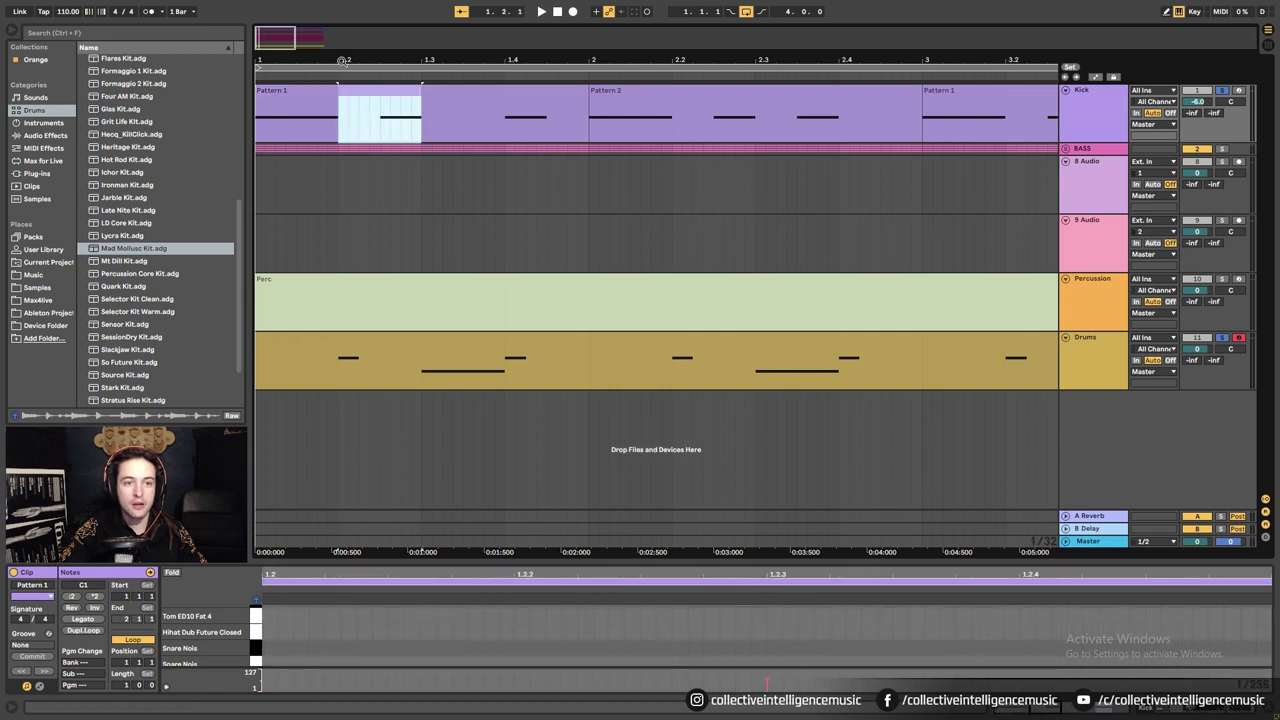
{"action": "double_click", "coordinate": [425, 113]}
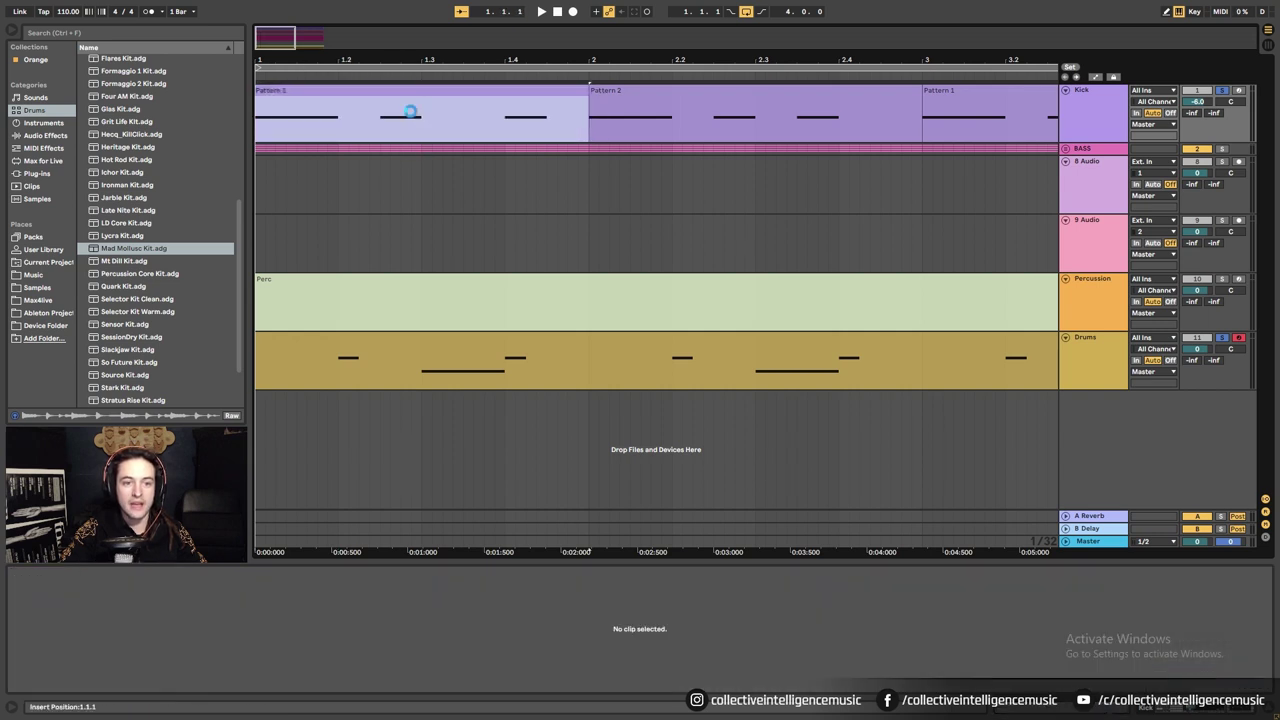
Set the arrangement to a fixed 1/16 grid.
{"action": "left_click", "coordinate": [501, 136]}
{"action": "scroll", "coordinate": [515, 110], "scroll_direction": "up", "scroll_amount": 1}
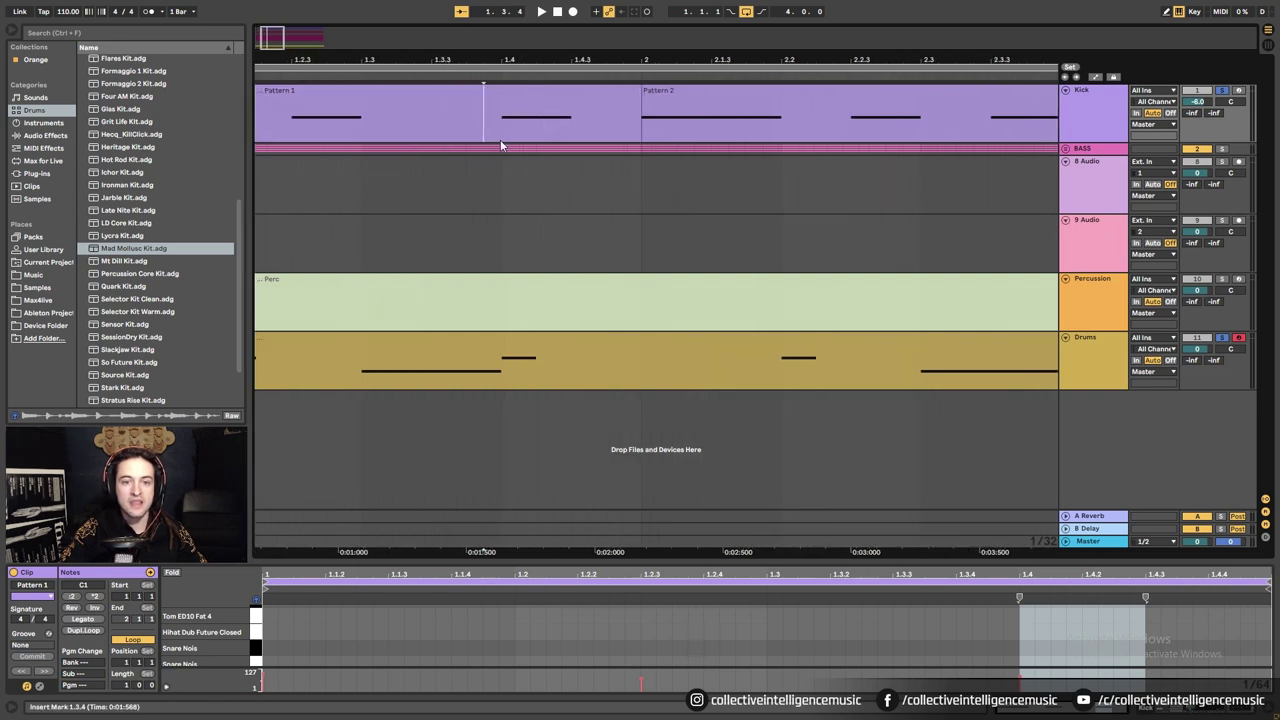
{"action": "right_click", "coordinate": [530, 137]}
{"action": "left_click", "coordinate": [622, 306]}
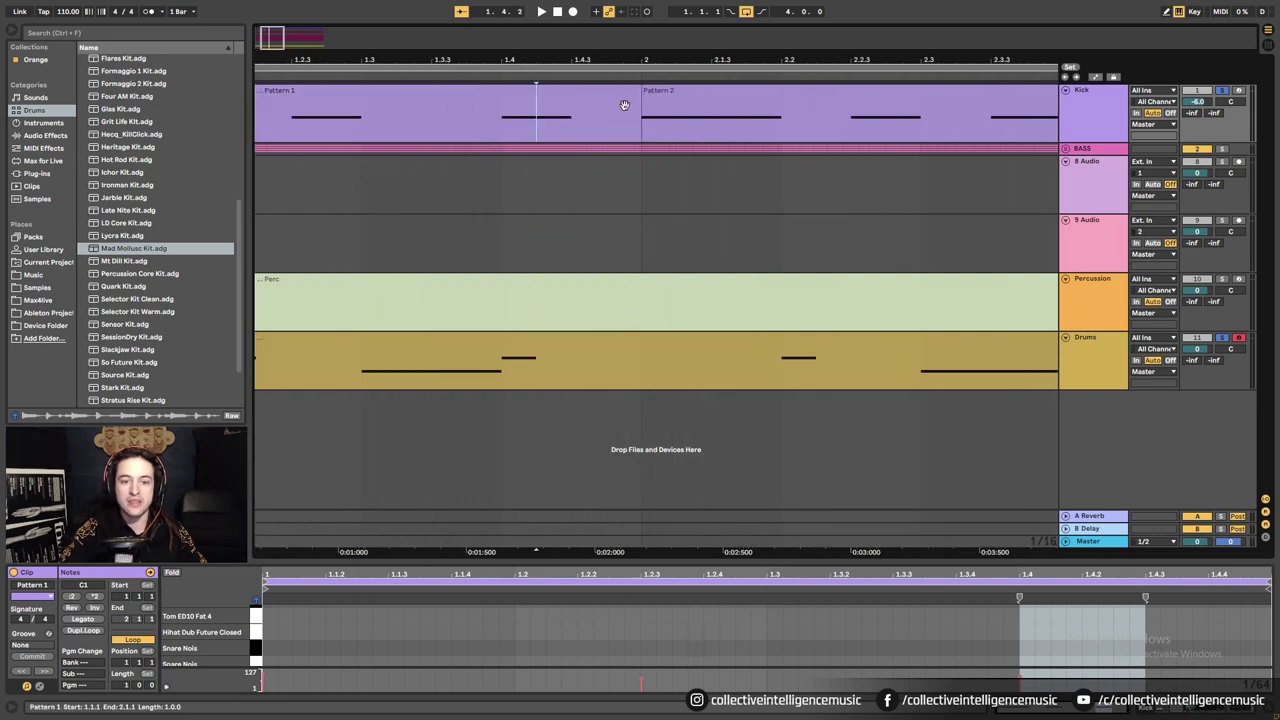
{"action": "right_click", "coordinate": [605, 136]}
{"action": "right_click", "coordinate": [525, 173]}
{"action": "right_click", "coordinate": [856, 206]}
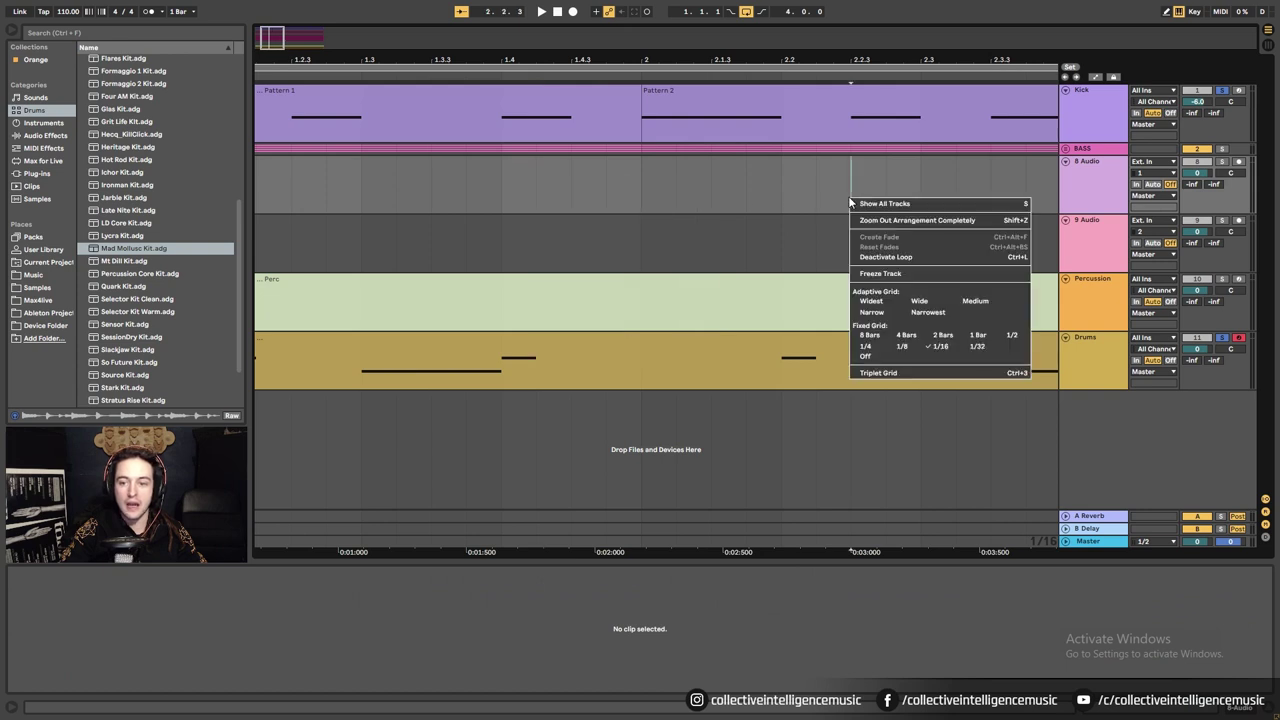
{"action": "right_click", "coordinate": [684, 246]}
{"action": "right_click", "coordinate": [550, 249]}
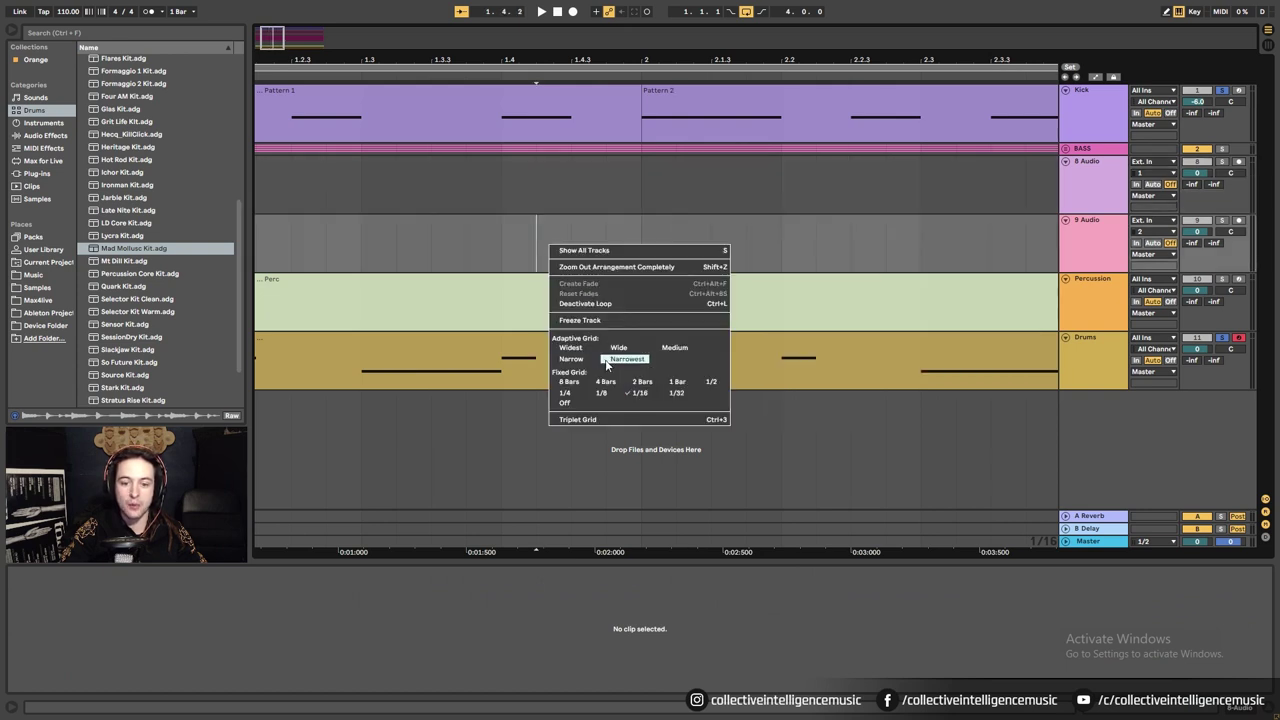
{"action": "left_click", "coordinate": [645, 396]}
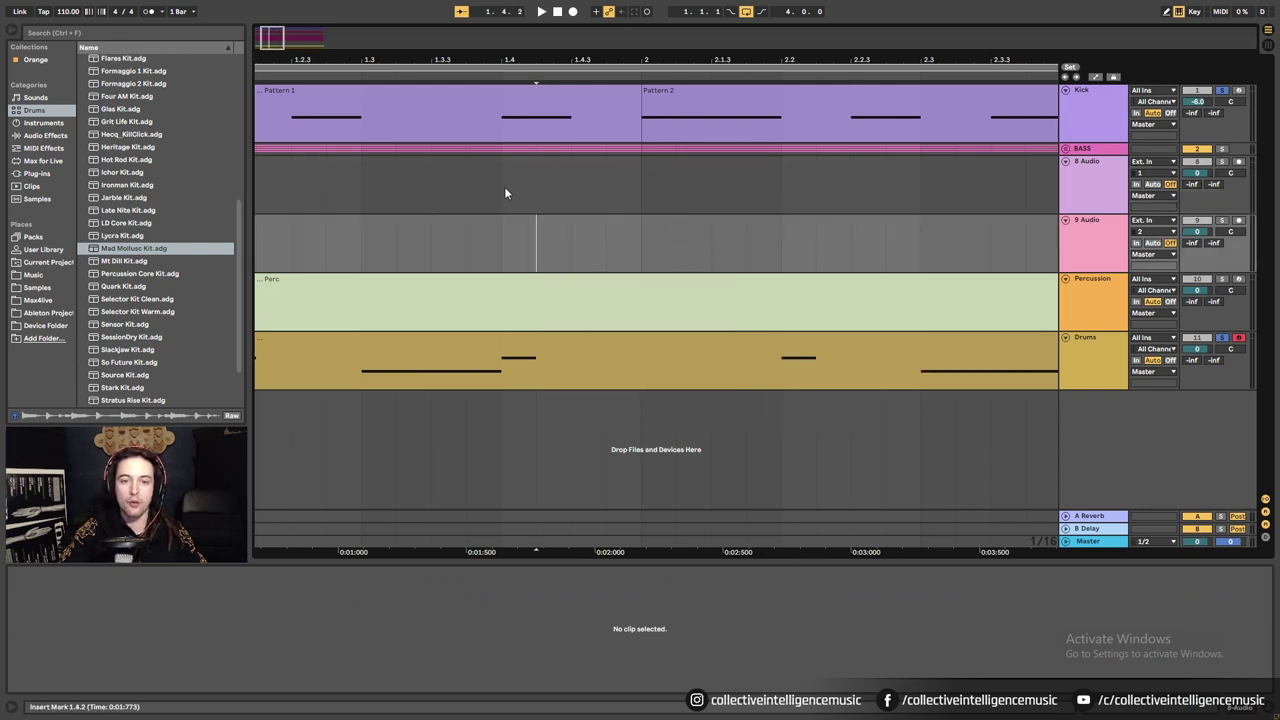
Highlight the individual sixteenth-note divisions of beat 1.4 on the empty 8 Audio track to examine the grid spacing.
{"action": "left_click_drag", "start_coordinate": [504, 186], "coordinate": [533, 193]}
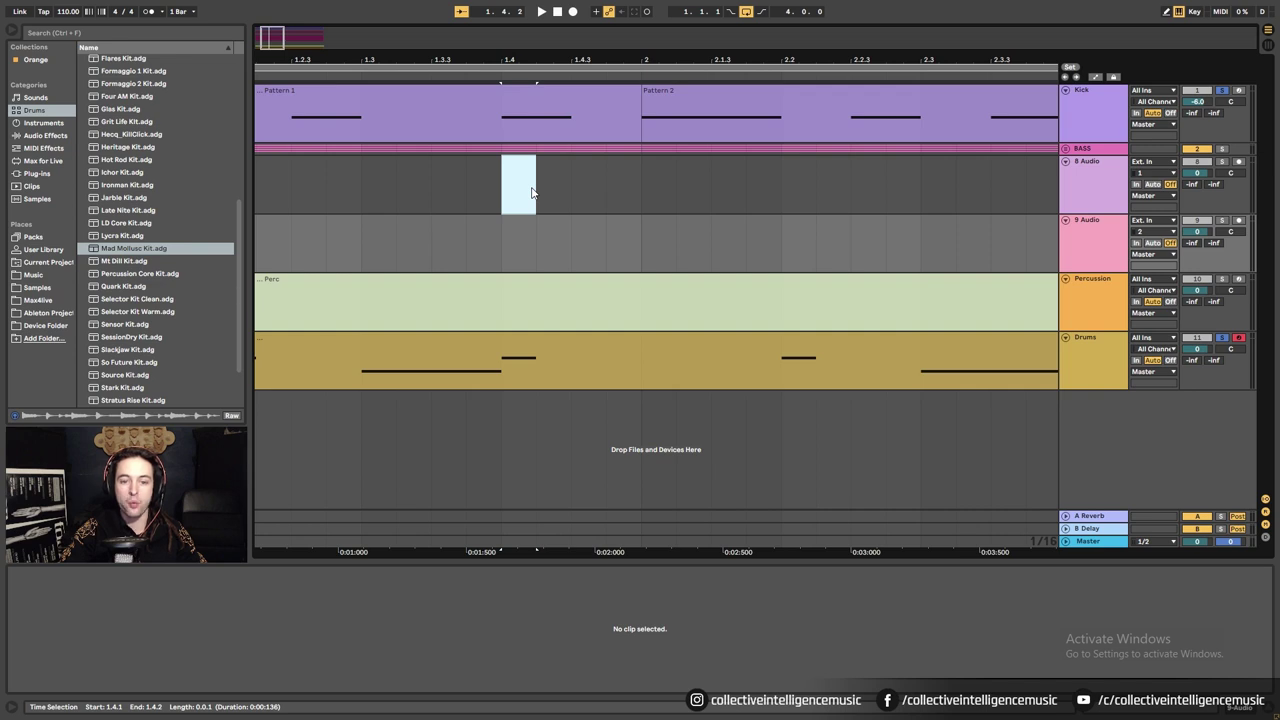
{"action": "left_click", "coordinate": [536, 195]}
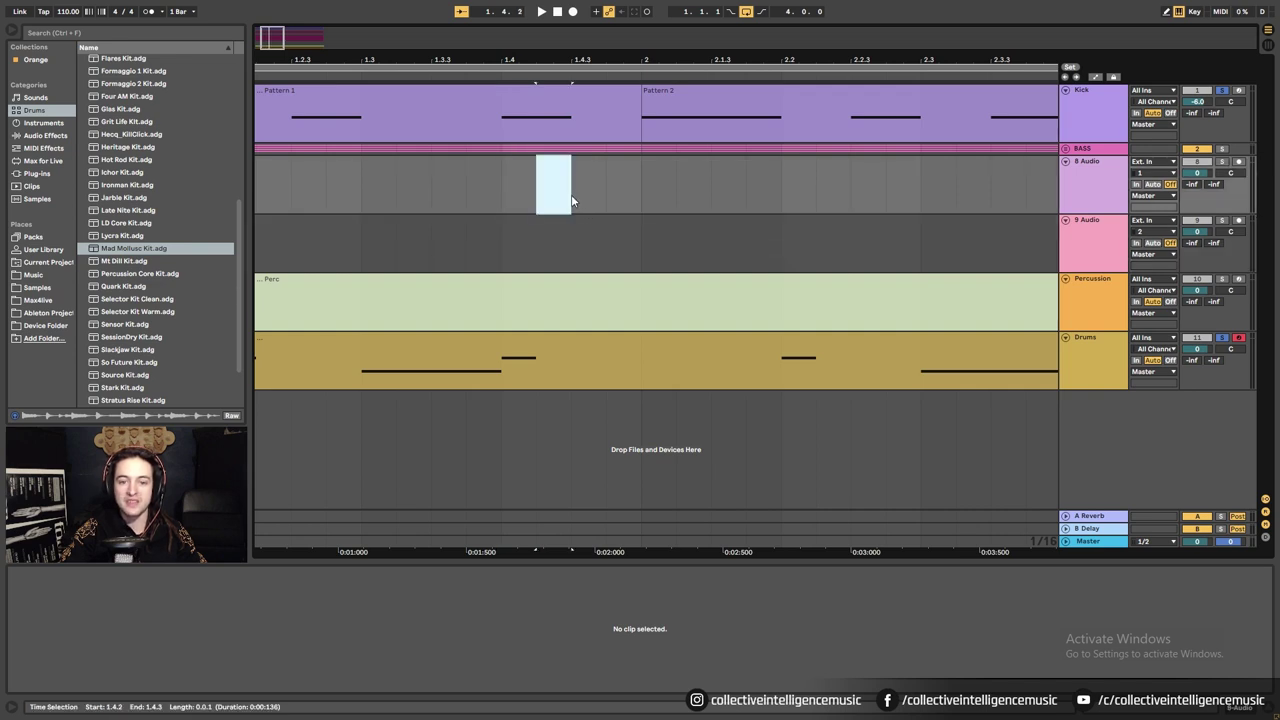
{"action": "left_click_drag", "start_coordinate": [572, 201], "coordinate": [640, 190]}
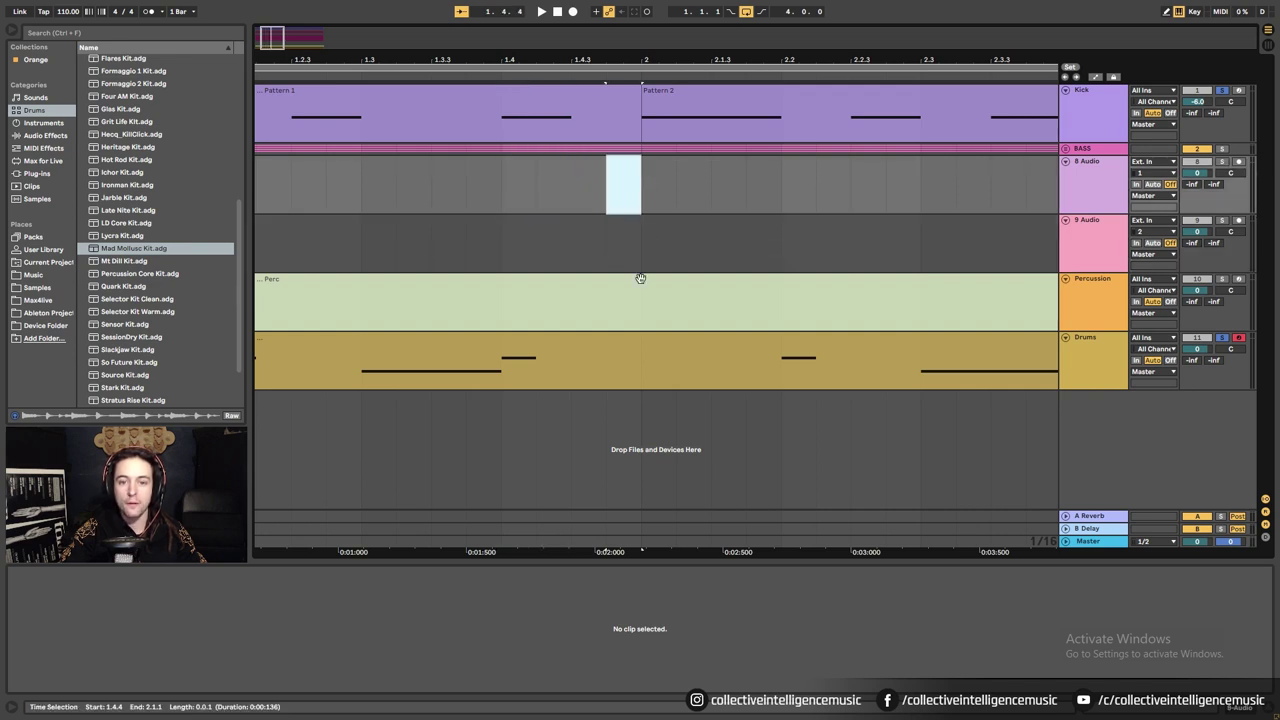
{"action": "left_click_drag", "start_coordinate": [588, 63], "coordinate": [614, 99]}
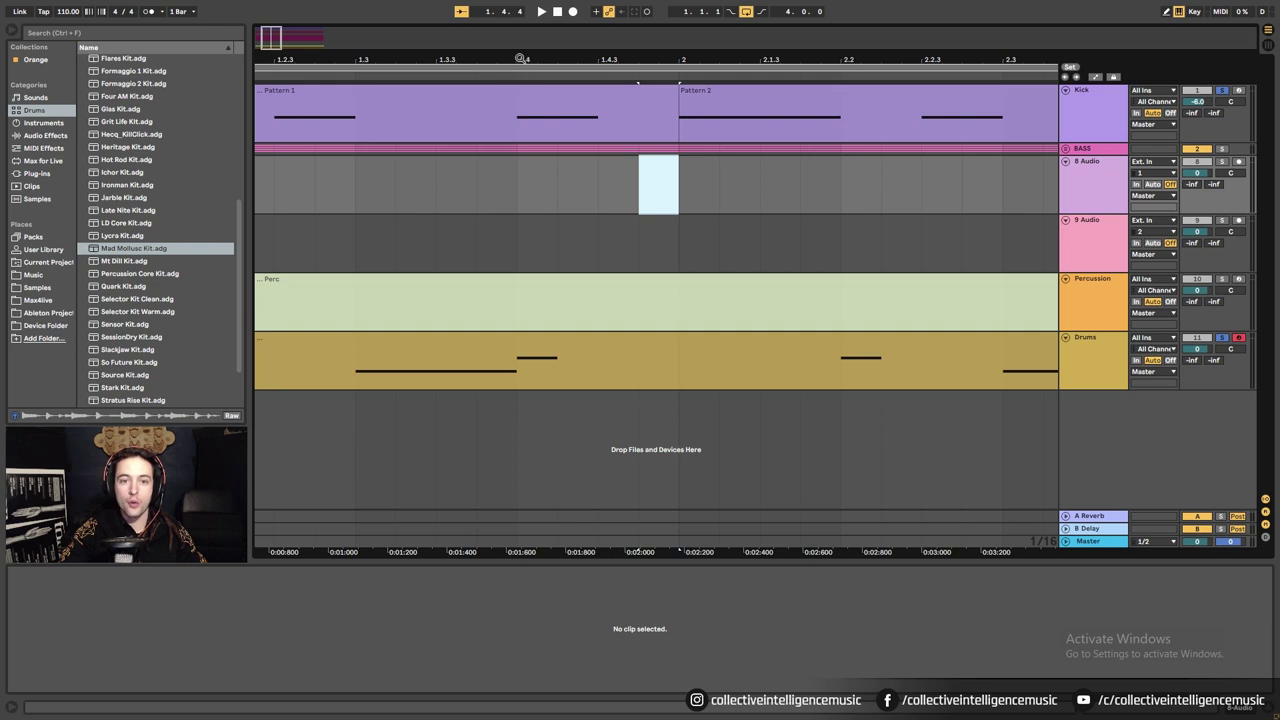
{"action": "left_click", "coordinate": [522, 170]}
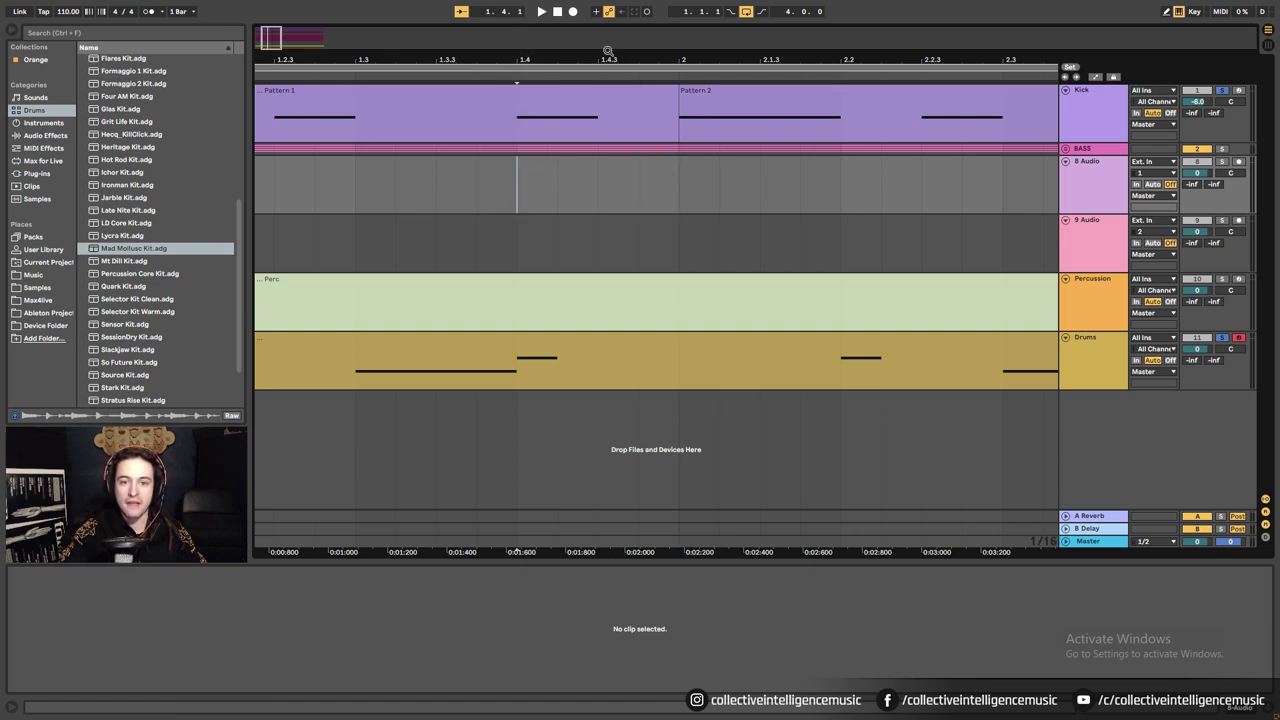
{"action": "left_click_drag", "start_coordinate": [608, 186], "coordinate": [634, 186]}
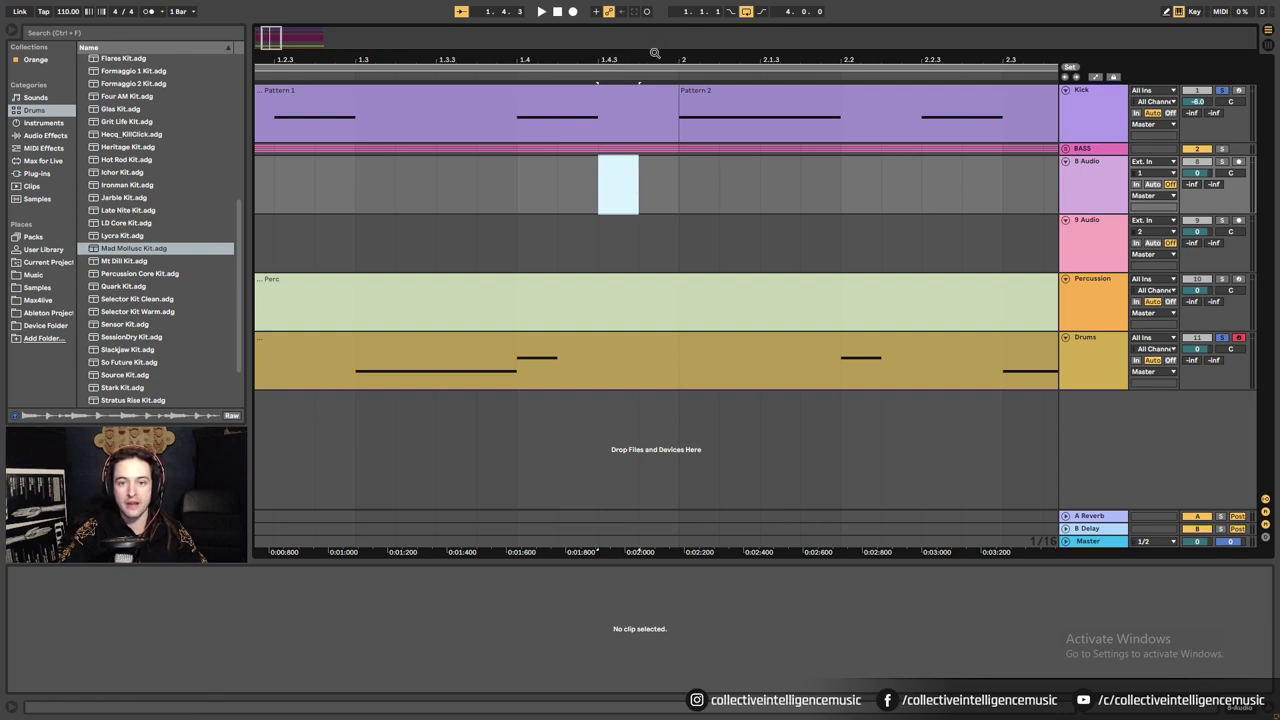
{"action": "left_click_drag", "start_coordinate": [655, 53], "coordinate": [655, 118]}
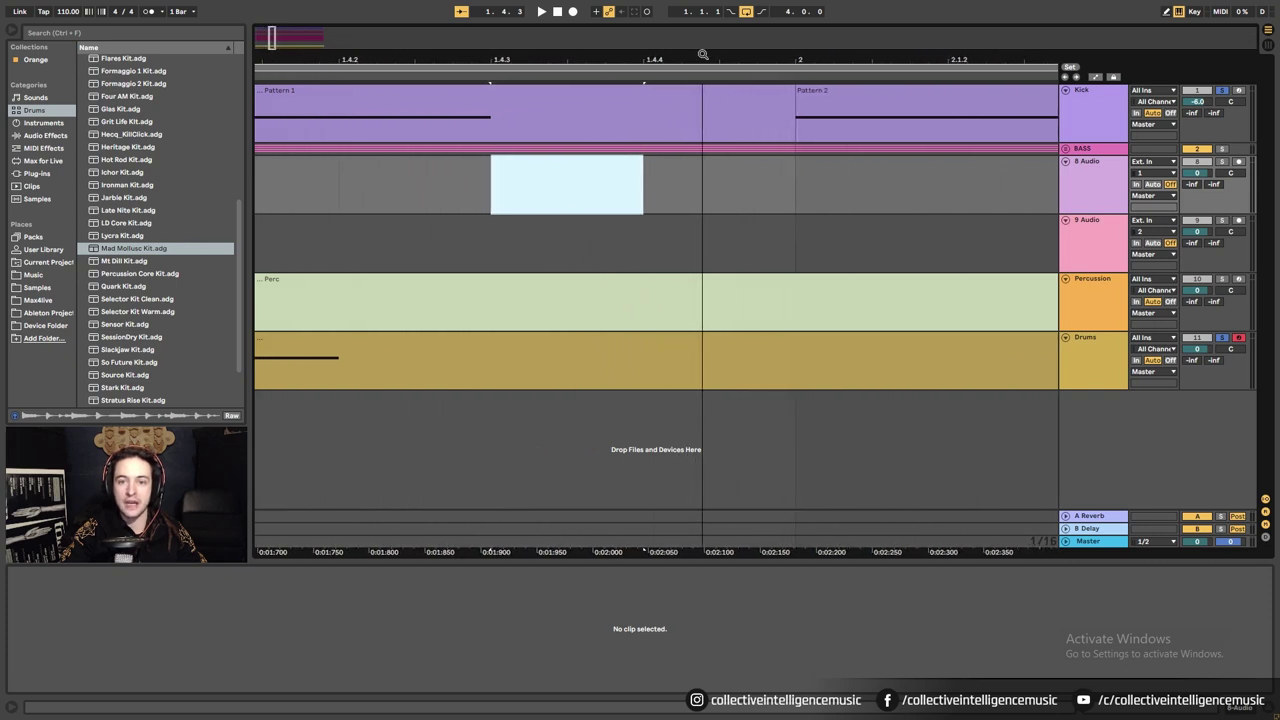
Set the arrangement to a fixed 1/32 grid and examine the finer divisions around 1.4.4.
{"action": "right_click", "coordinate": [711, 198]}
{"action": "left_click", "coordinate": [837, 428]}
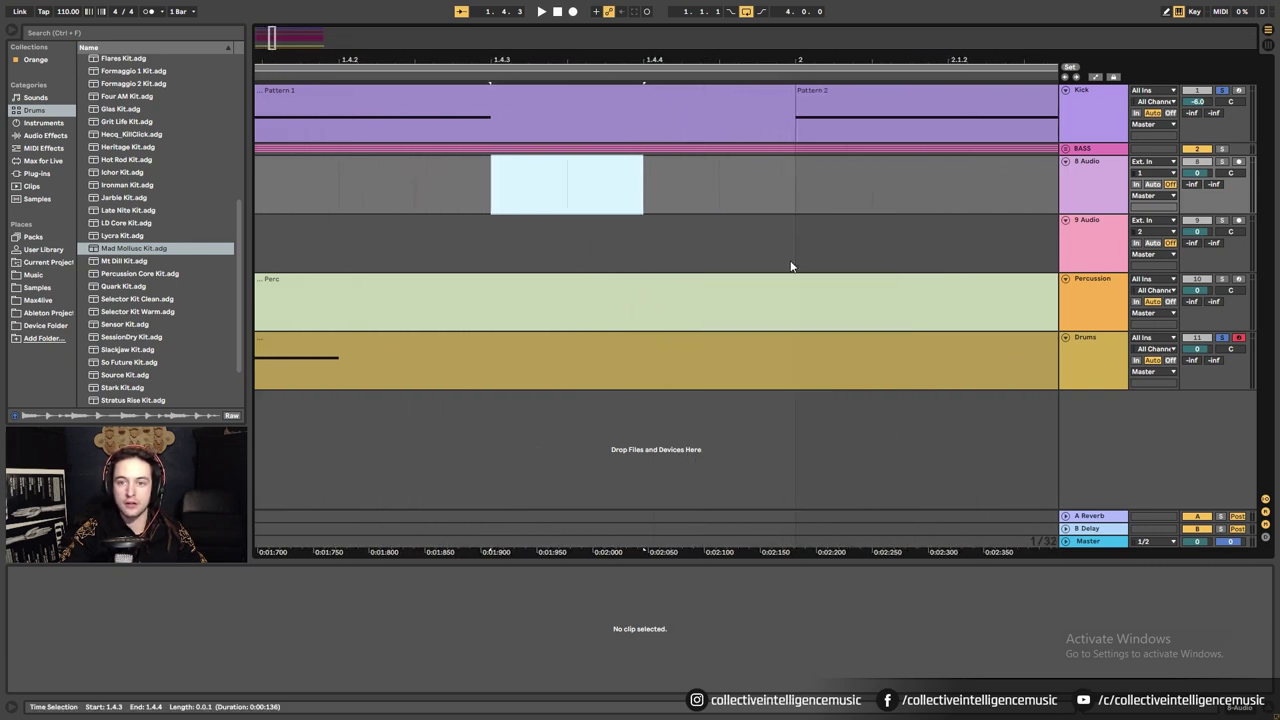
{"action": "mouse_move", "coordinate": [724, 55]}
{"action": "left_mouse_down"}
{"action": "mouse_move", "coordinate": [711, 66]}
{"action": "mouse_move", "coordinate": [720, 78]}
{"action": "left_mouse_up"}
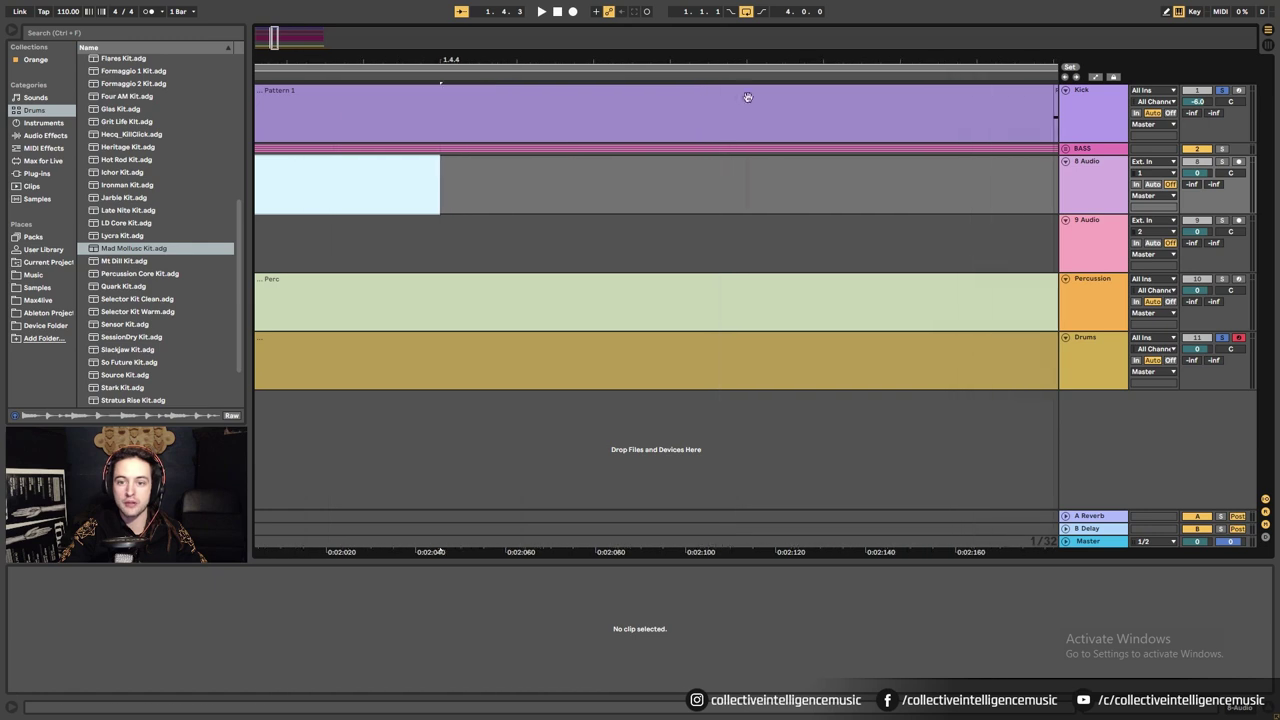
Switch the arrangement to the Narrowest adaptive grid and examine its spacing on the 8 Audio track.
{"action": "right_click", "coordinate": [728, 205]}
{"action": "left_click", "coordinate": [814, 321]}
{"action": "left_click_drag", "start_coordinate": [700, 185], "coordinate": [746, 187]}
{"action": "left_click_drag", "start_coordinate": [804, 62], "coordinate": [804, 38]}
Set the arrangement to a fixed 1/16 grid.
{"action": "right_click", "coordinate": [734, 196]}
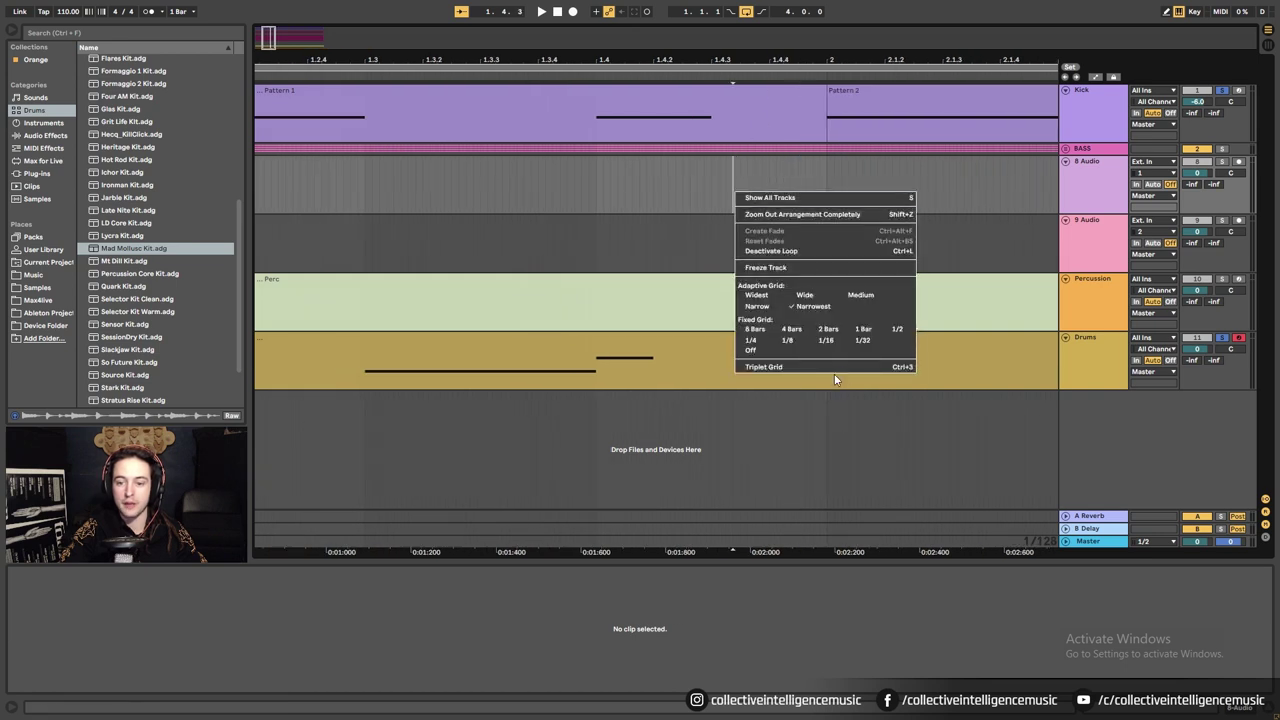
{"action": "left_click", "coordinate": [858, 343]}
{"action": "left_click_drag", "start_coordinate": [706, 62], "coordinate": [706, 38]}
{"action": "left_click_drag", "start_coordinate": [713, 197], "coordinate": [724, 197]}
Open the Drums clip's notes, place the insert mark at 4.4.1, and select the whole clip in the arrangement.
{"action": "left_click", "coordinate": [706, 366]}
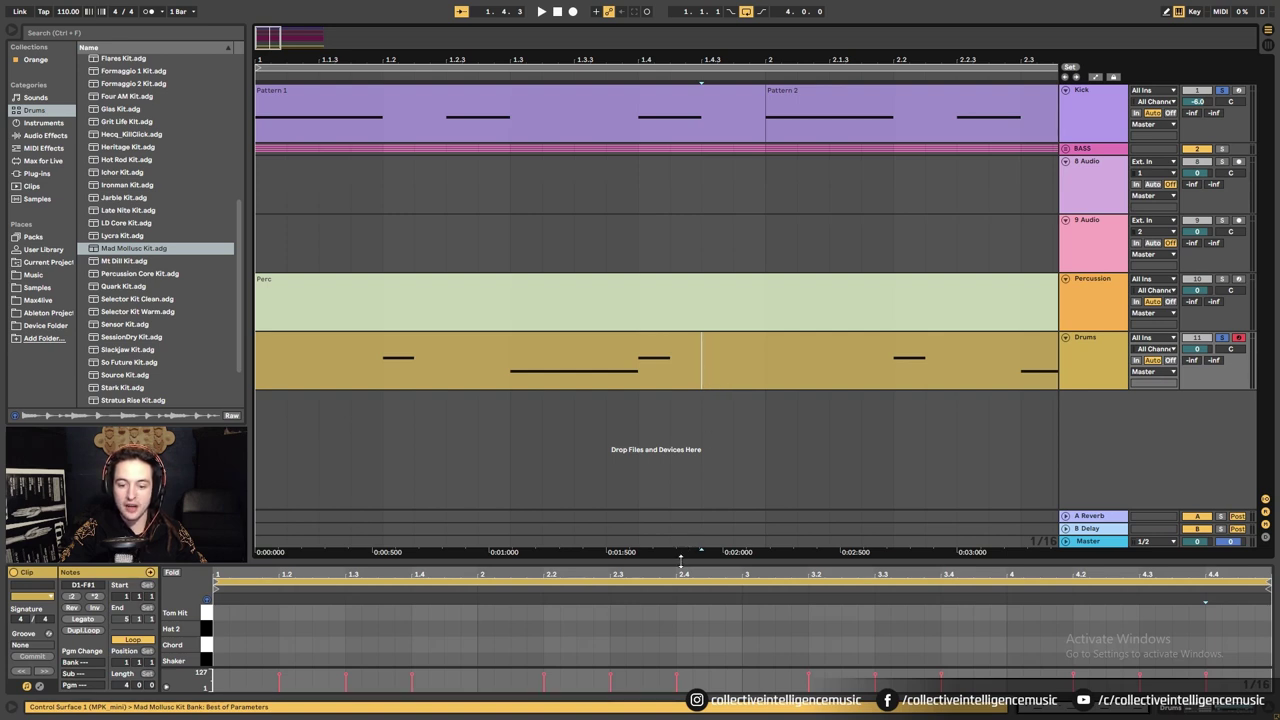
{"action": "left_click", "coordinate": [681, 620]}
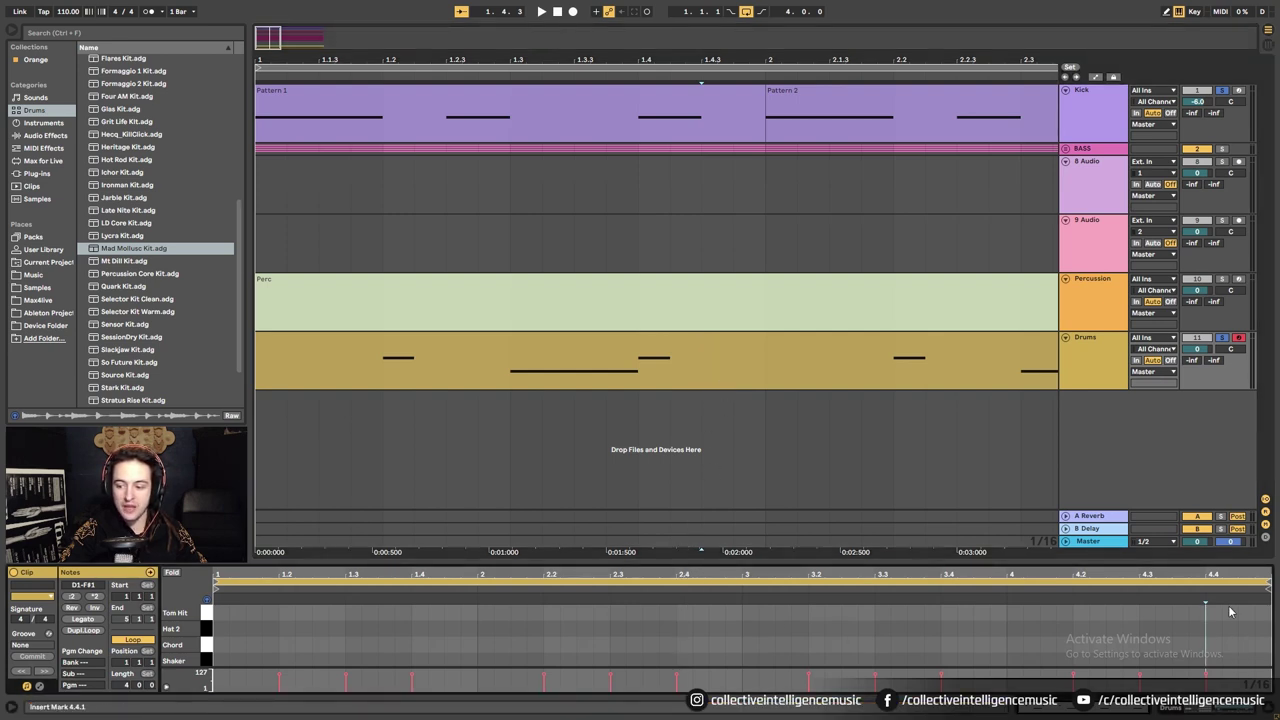
{"action": "left_click", "coordinate": [738, 375]}
{"action": "left_click", "coordinate": [740, 339]}
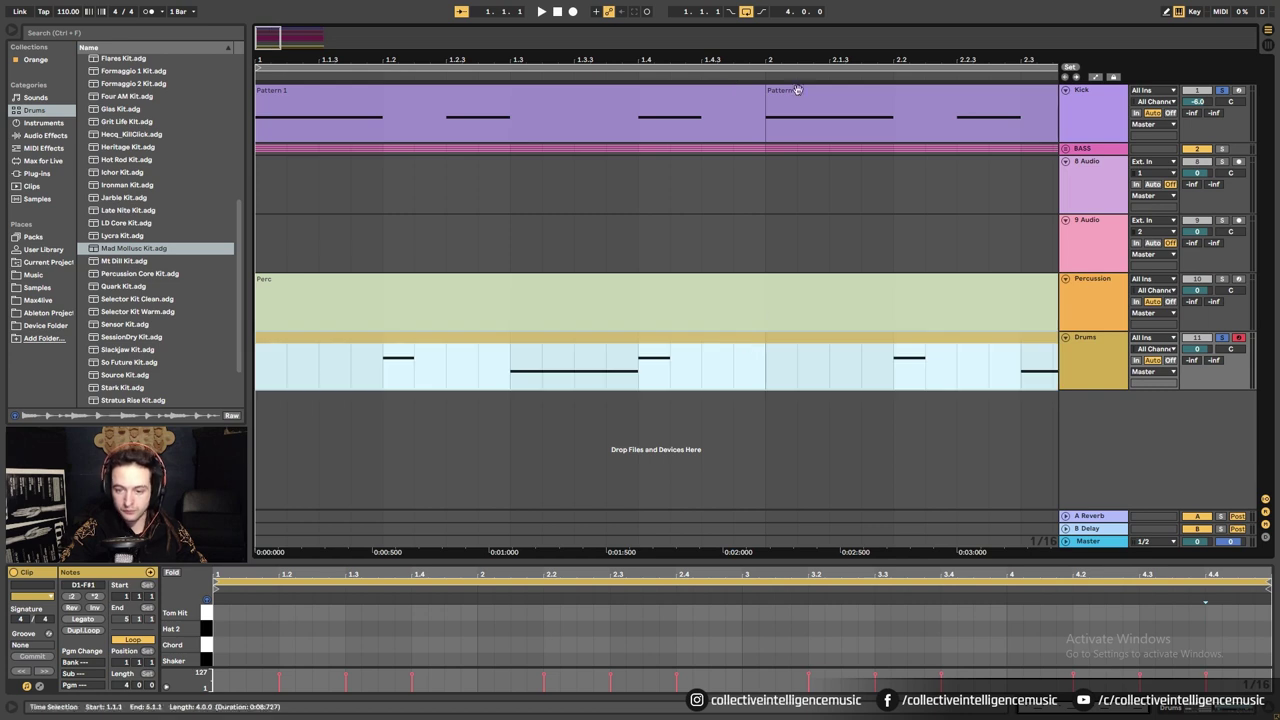
Turn off the computer MIDI keyboard and zoom the arrangement to the selected Drums clip.
{"action": "left_click_drag", "start_coordinate": [800, 60], "coordinate": [430, 56]}
{"action": "key", "text": "z"}
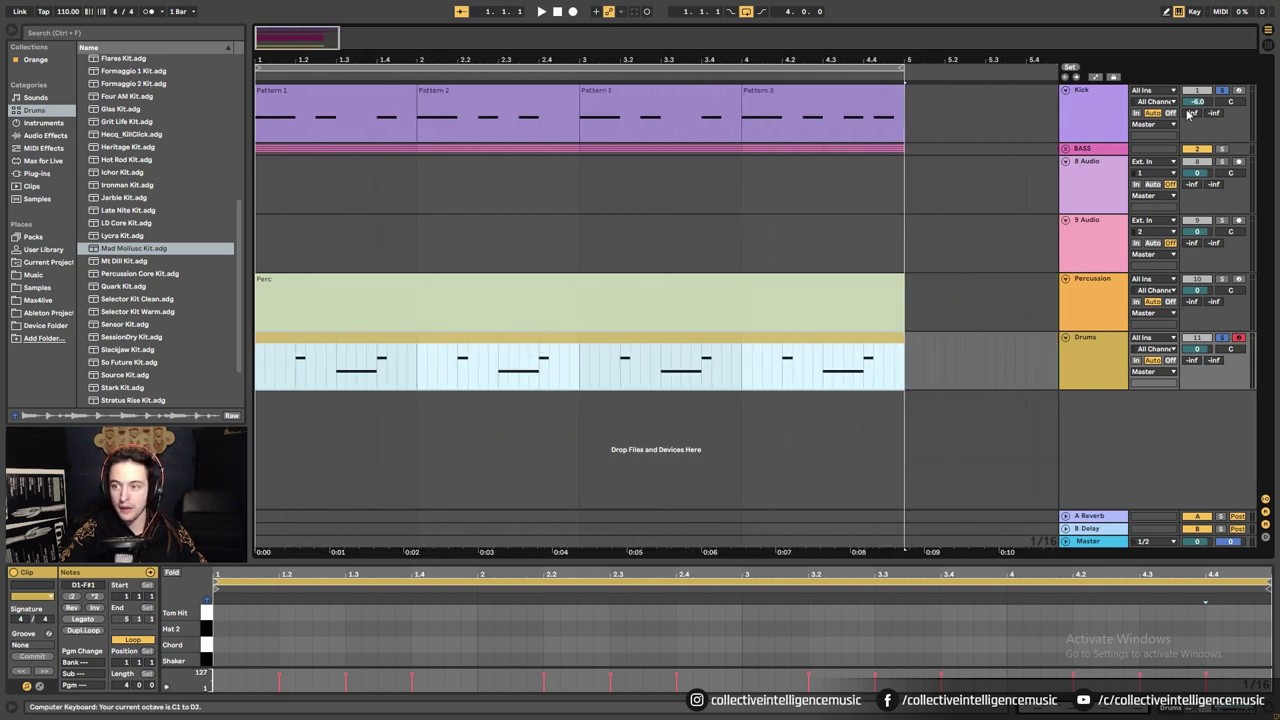
{"action": "left_click", "coordinate": [1176, 18]}
{"action": "key", "text": "z"}
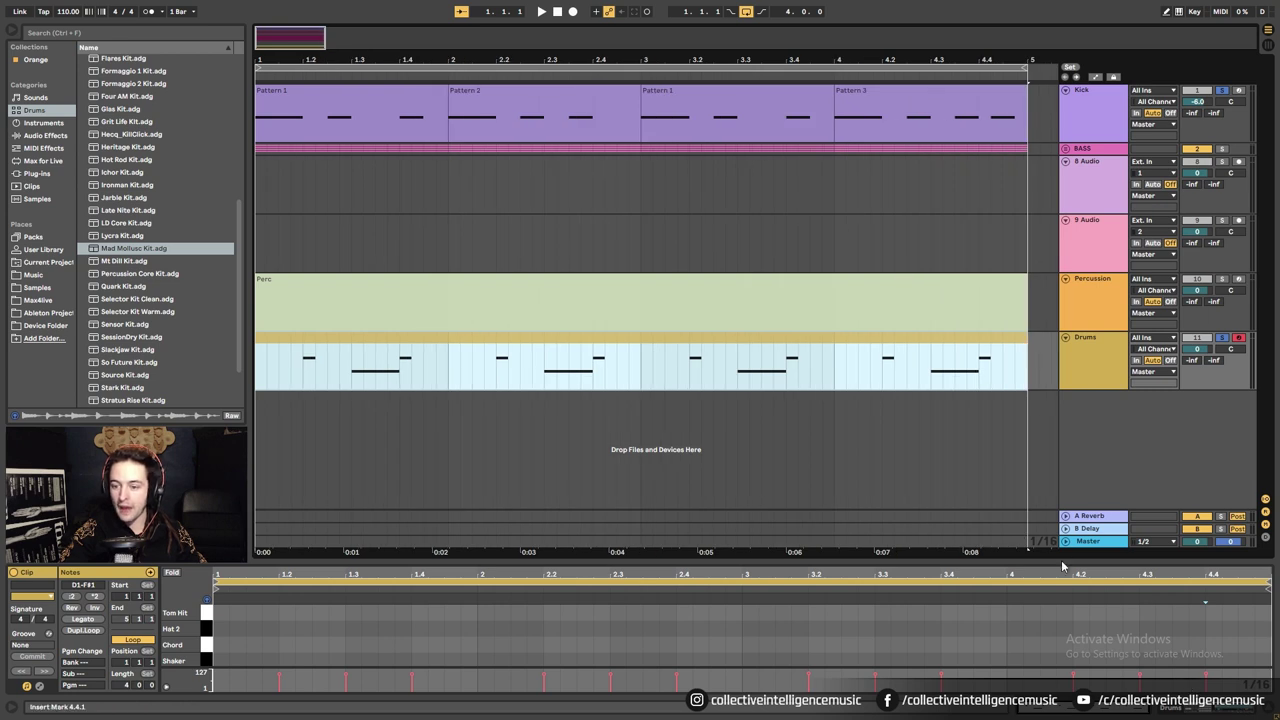
Zoom the arrangement to the Pattern 1 clip at bar 3 on the Kick track.
{"action": "left_click", "coordinate": [751, 252]}
{"action": "left_click", "coordinate": [767, 102]}
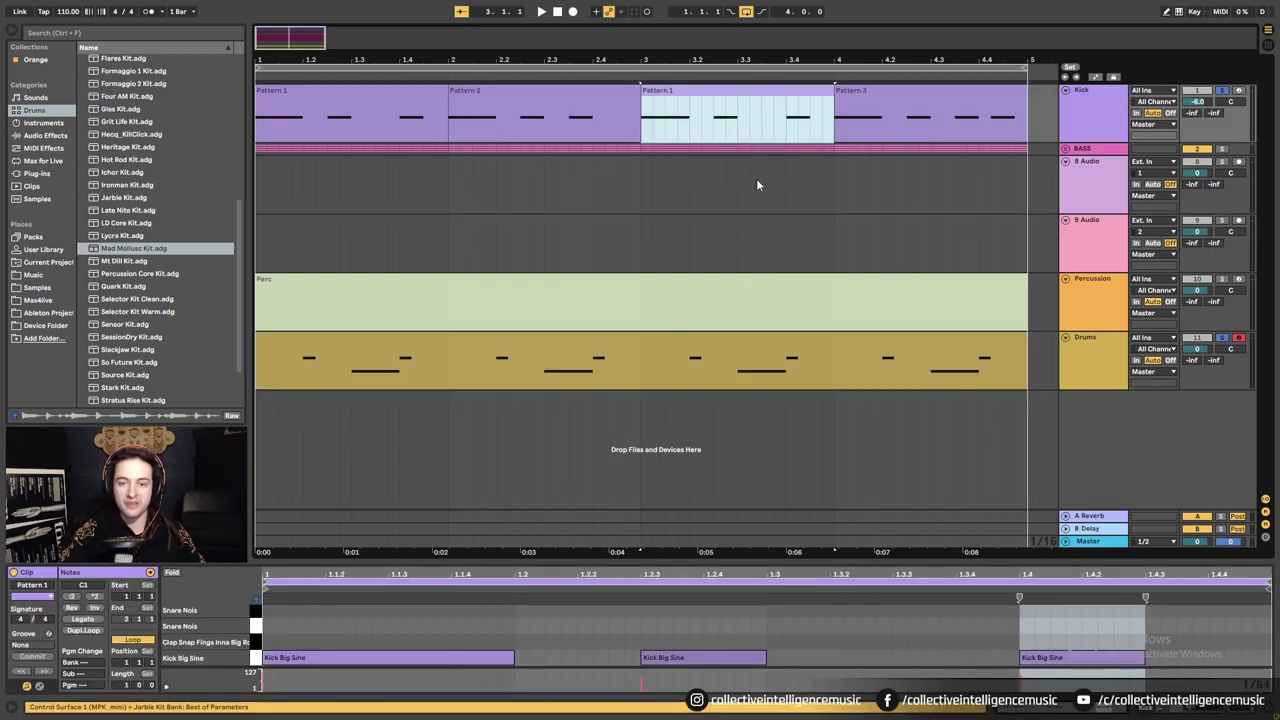
{"action": "key", "text": "z"}
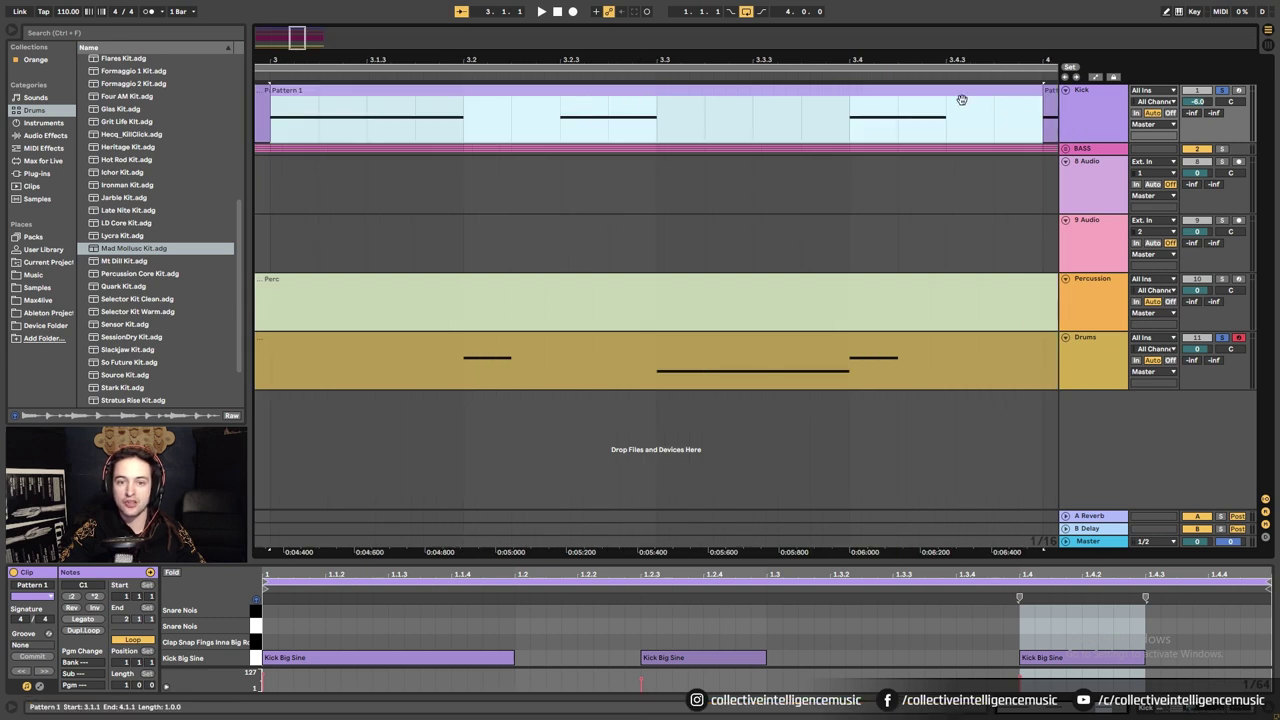
Zoom back out, select the Perc clip and the Drums clip in turn, and fit the Drums clip to the arrangement view.
{"action": "mouse_move", "coordinate": [502, 59]}
{"action": "left_mouse_down"}
{"action": "mouse_move", "coordinate": [502, 12]}
{"action": "mouse_move", "coordinate": [560, 24]}
{"action": "left_mouse_up"}
{"action": "left_click_drag", "start_coordinate": [454, 24], "coordinate": [531, 405]}
{"action": "left_click", "coordinate": [475, 296]}
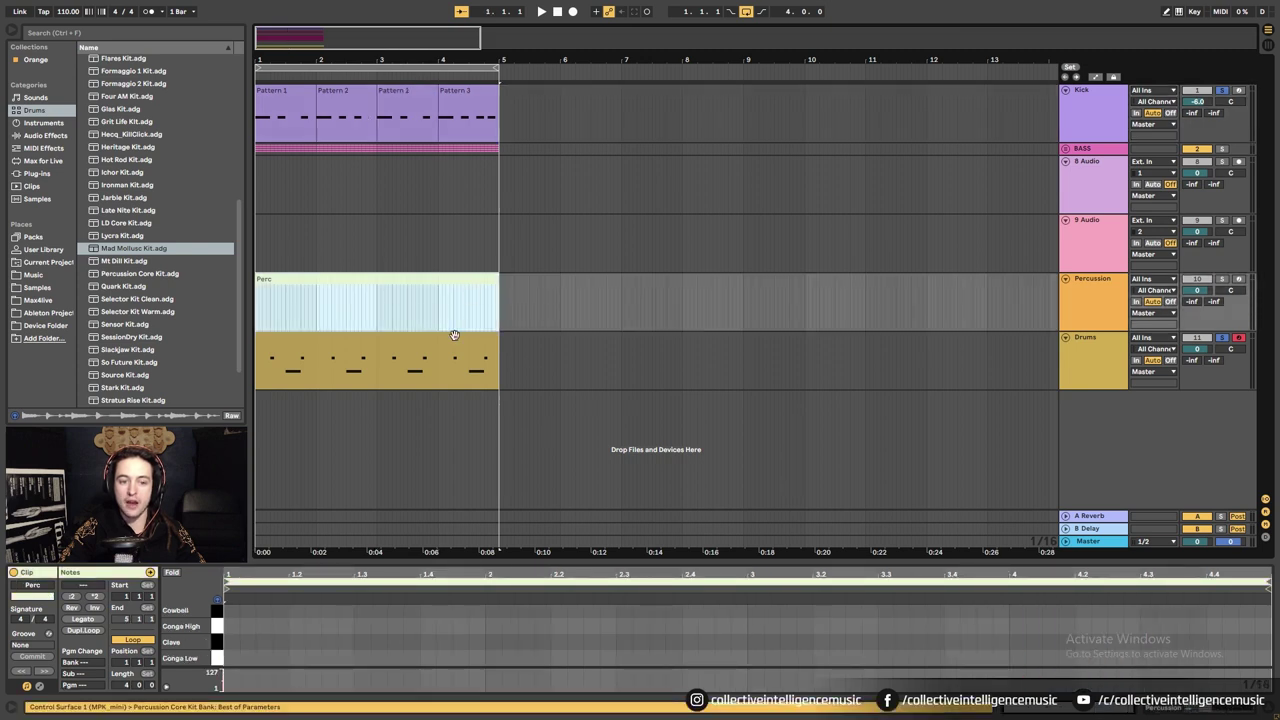
{"action": "left_click", "coordinate": [372, 366]}
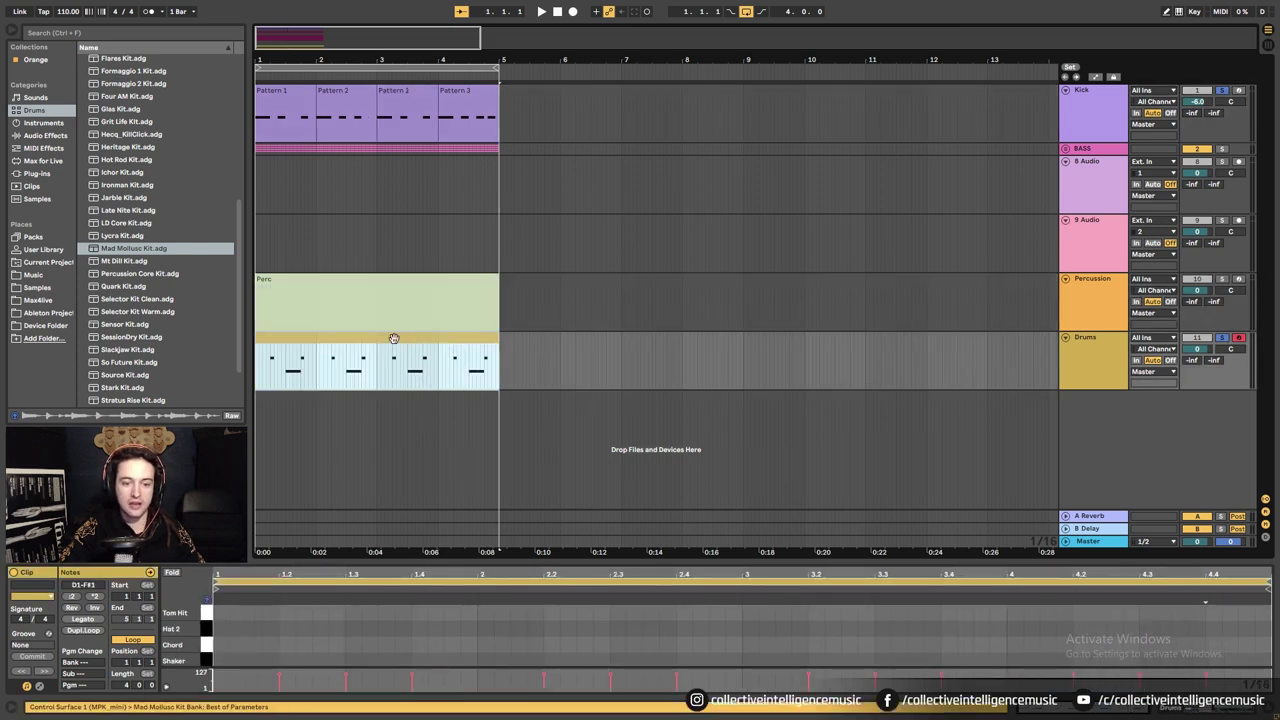
{"action": "key", "text": "z"}
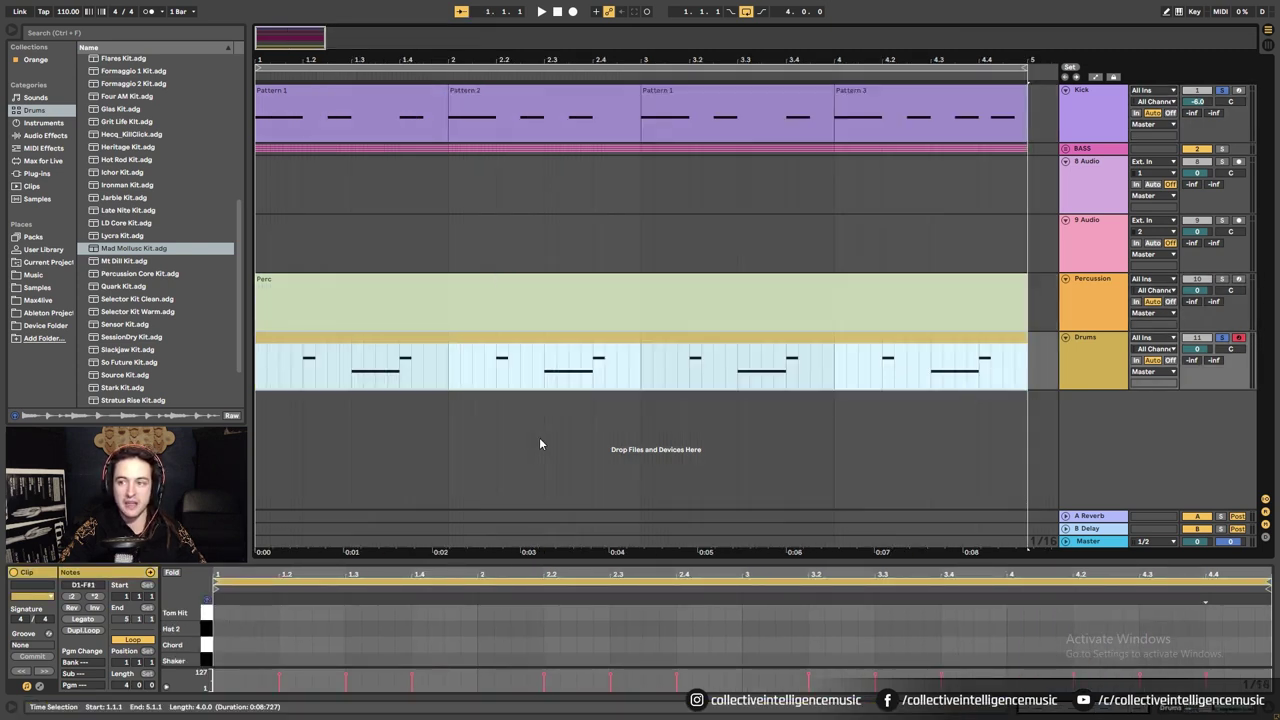
{"action": "left_click_drag", "start_coordinate": [724, 58], "coordinate": [455, 70]}
{"action": "key", "text": "z"}
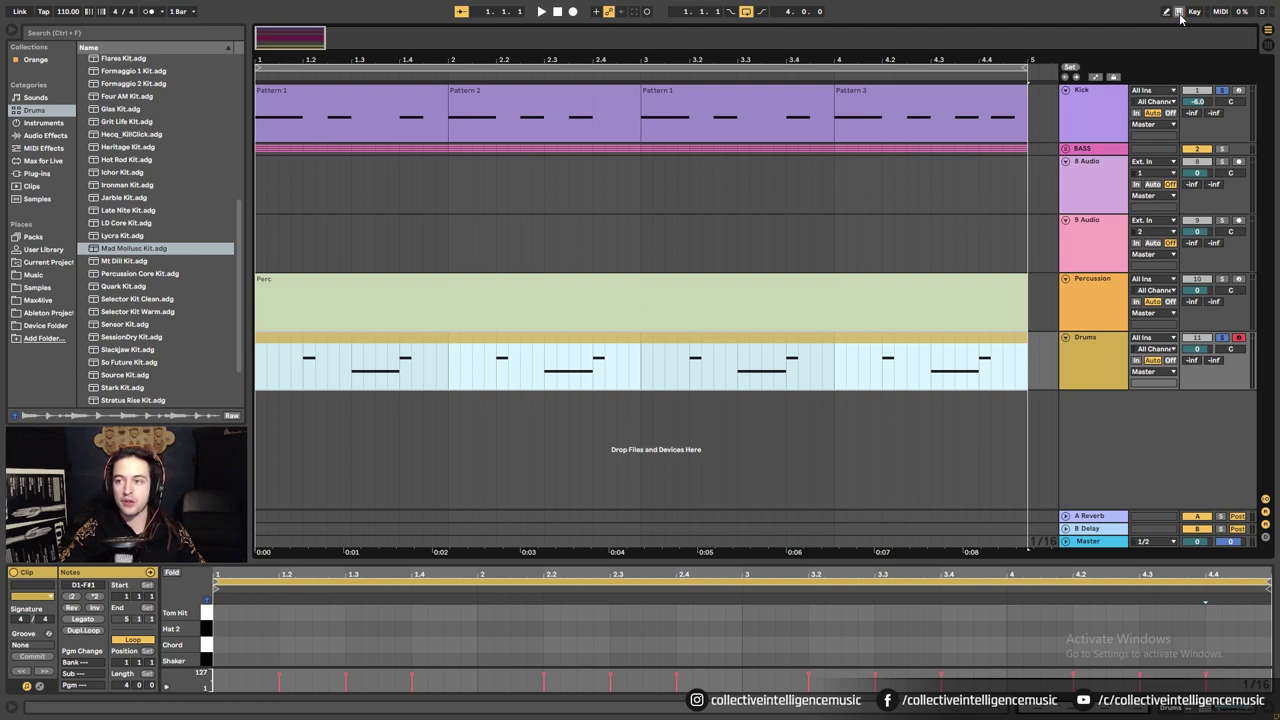
{"action": "left_click_drag", "start_coordinate": [794, 59], "coordinate": [460, 200]}
Add a sixteenth-length Hat 2 note to the Drums clip and place it at 1.4.3.
{"action": "scroll", "coordinate": [897, 658], "scroll_direction": "down", "scroll_amount": 1}
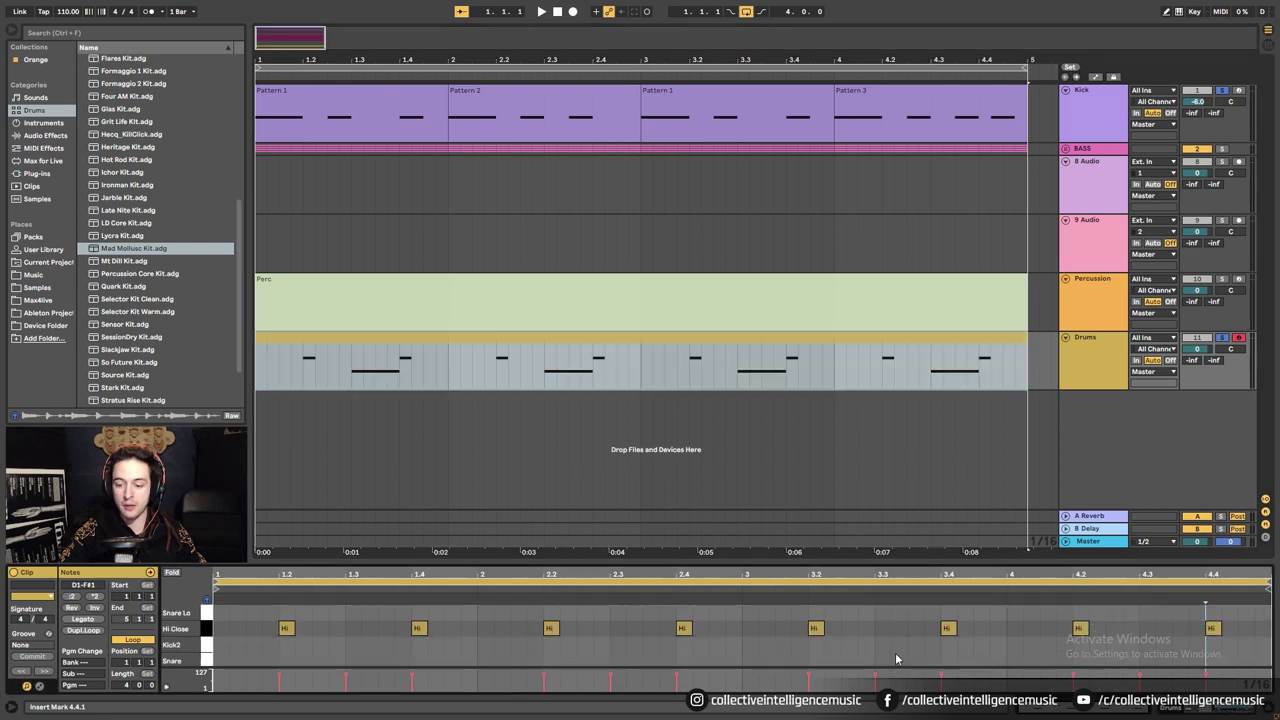
{"action": "scroll", "coordinate": [897, 658], "scroll_direction": "down", "scroll_amount": 2}
{"action": "scroll", "coordinate": [897, 652], "scroll_direction": "up", "scroll_amount": 1}
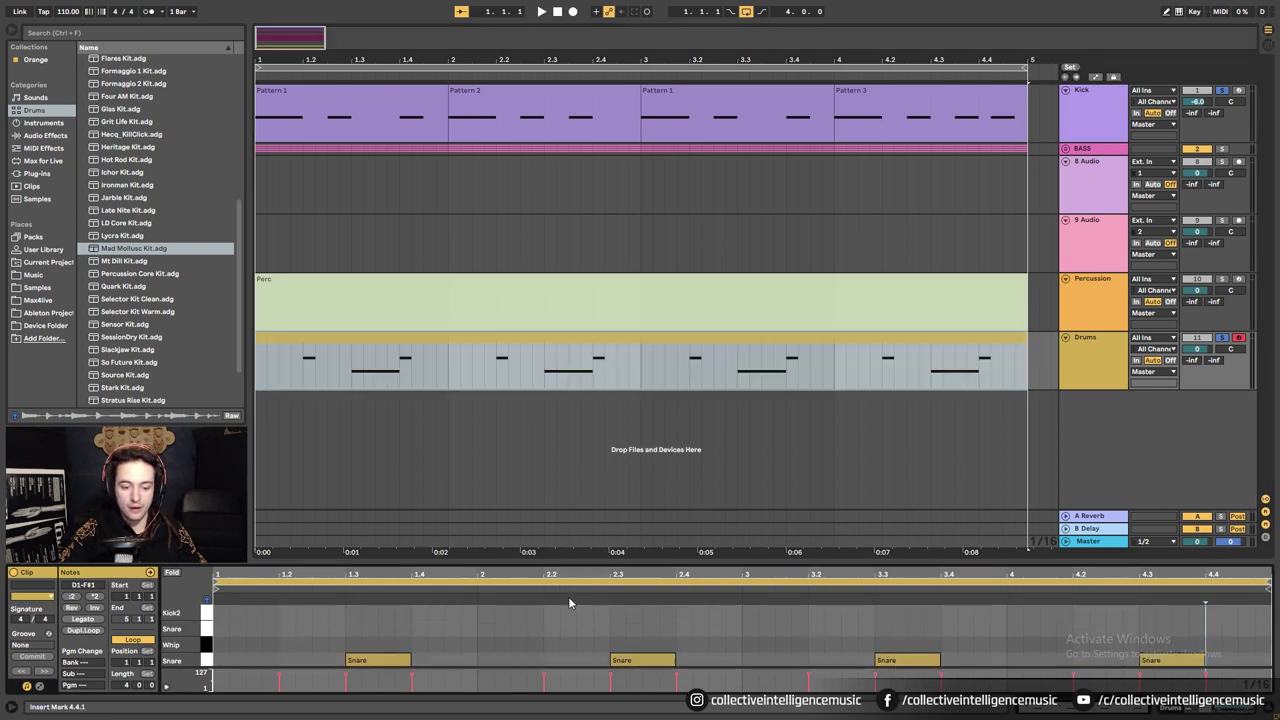
{"action": "scroll", "coordinate": [610, 638], "scroll_direction": "up", "scroll_amount": 5}
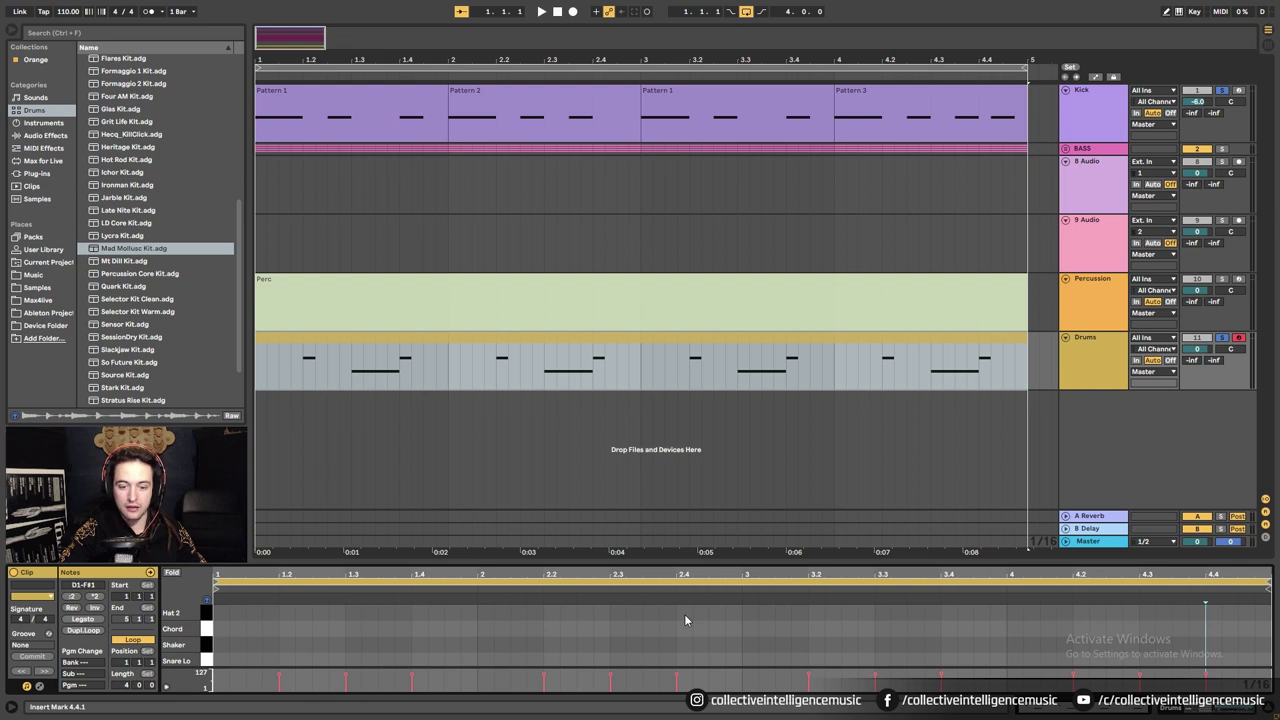
{"action": "double_click", "coordinate": [413, 612]}
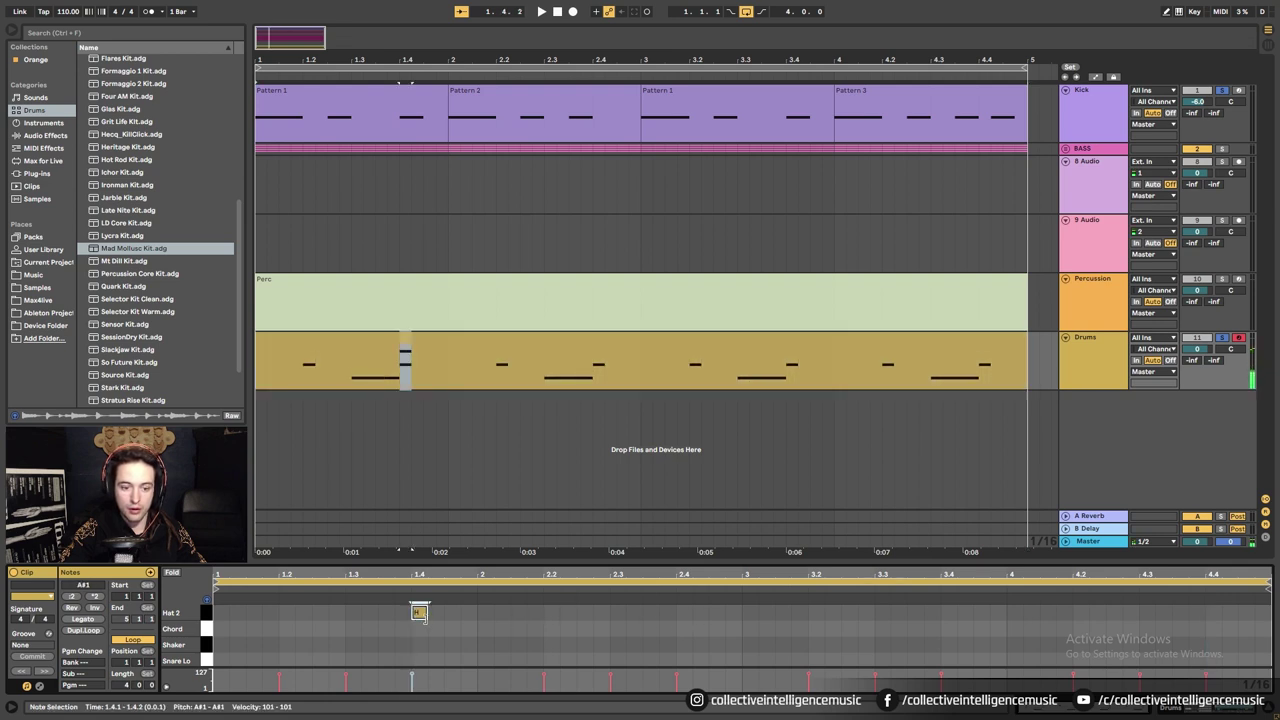
{"action": "left_click_drag", "start_coordinate": [420, 614], "coordinate": [448, 616]}
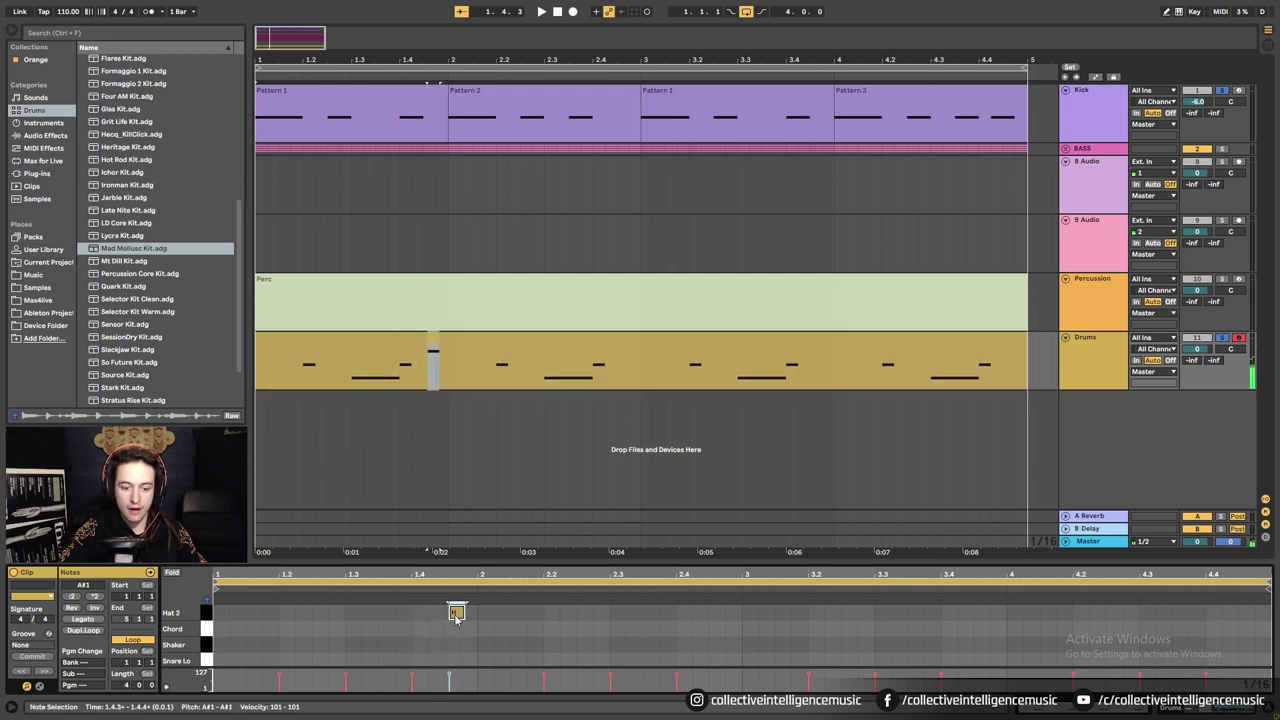
Play the arrangement from bar 1 and lower the Hat 2 note's velocity to 31.
{"action": "left_click", "coordinate": [329, 346]}
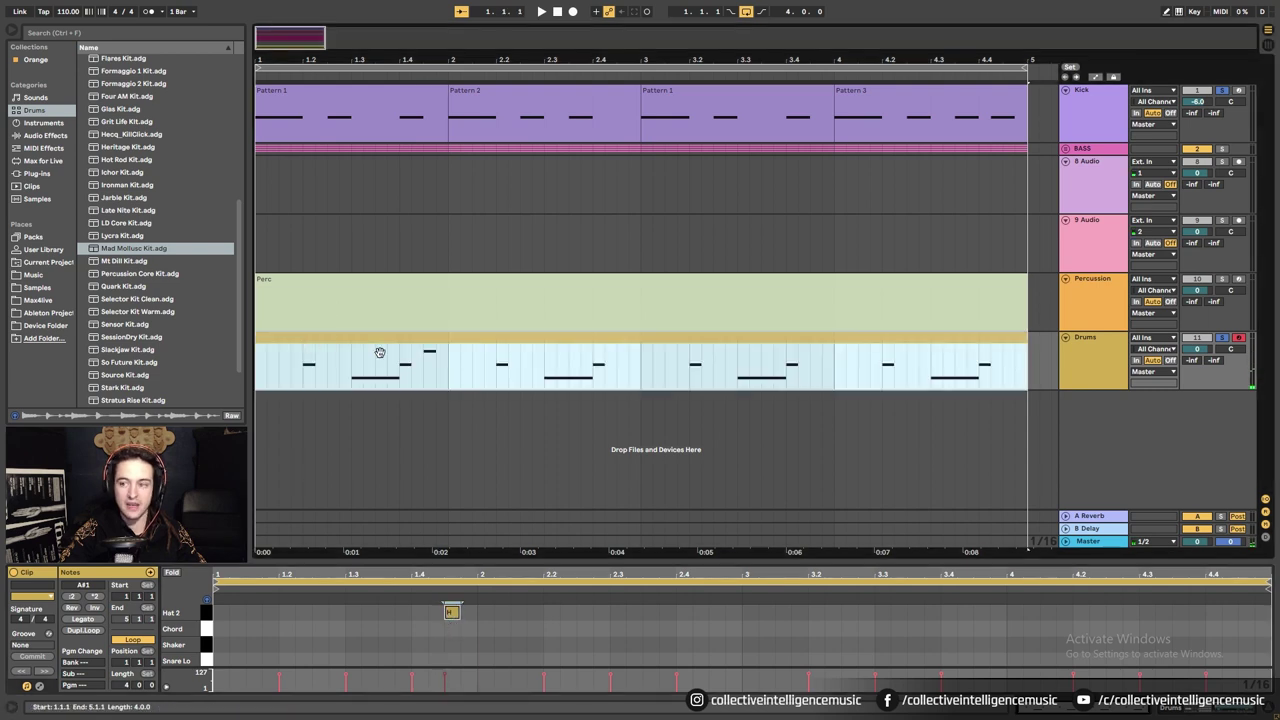
{"action": "key", "text": "space"}
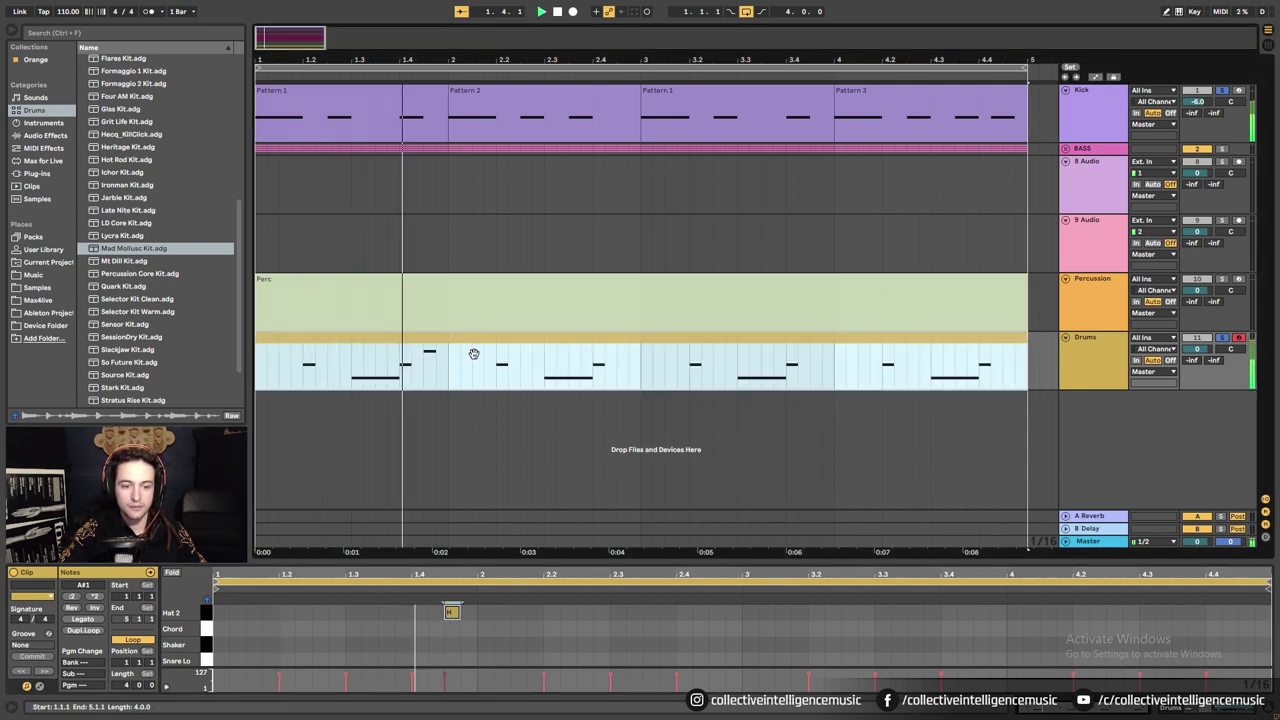
{"action": "left_click", "coordinate": [451, 612]}
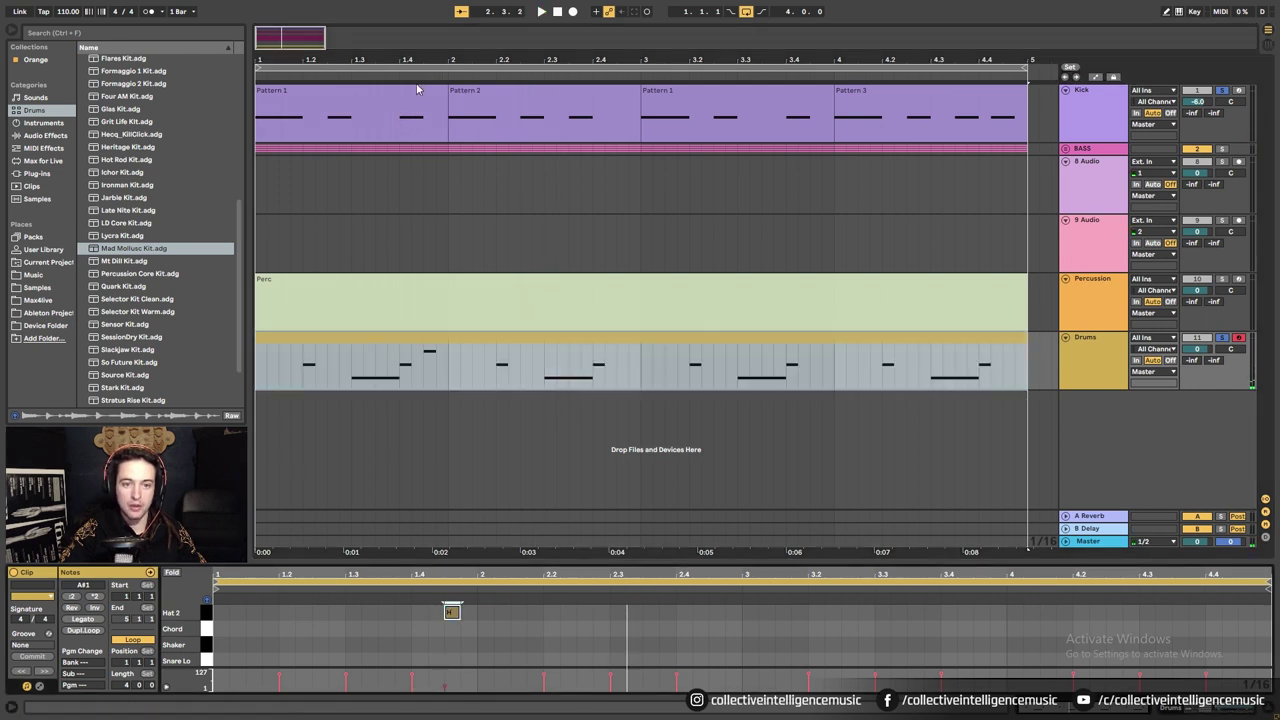
Play the arrangement from bar 1 again to audition the softer Hat 2 note.
{"action": "left_click", "coordinate": [326, 345]}
{"action": "key", "text": "space"}
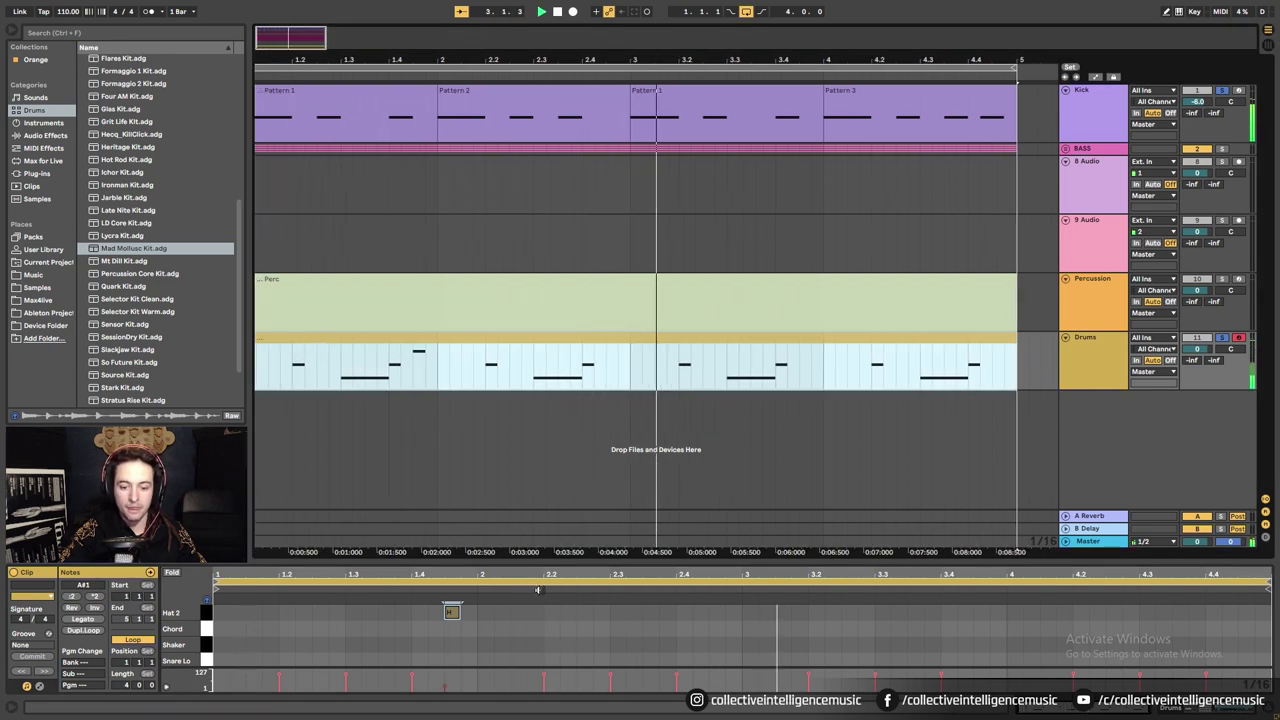
{"action": "key", "text": "space"}
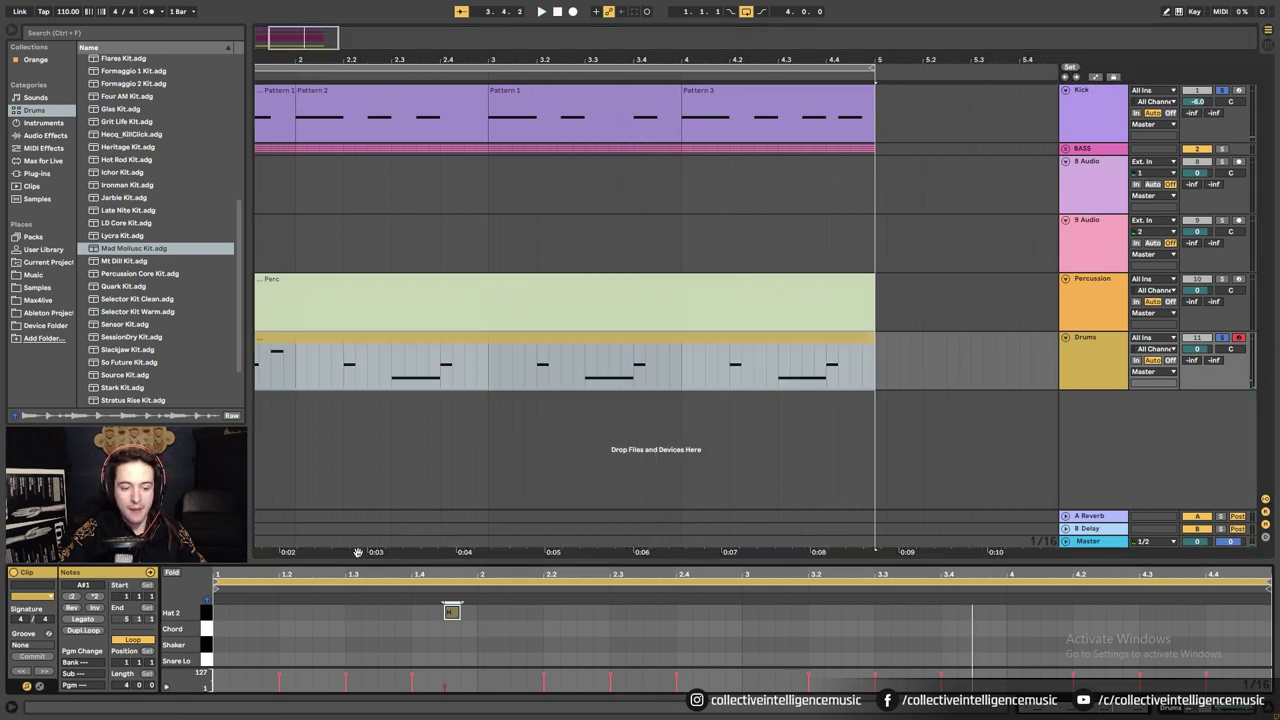
Highlight bar 1 around the Hat 2 note and the whole of bar 4 in the Drums clip to compare the two bars.
{"action": "left_click_drag", "start_coordinate": [505, 62], "coordinate": [636, 22]}
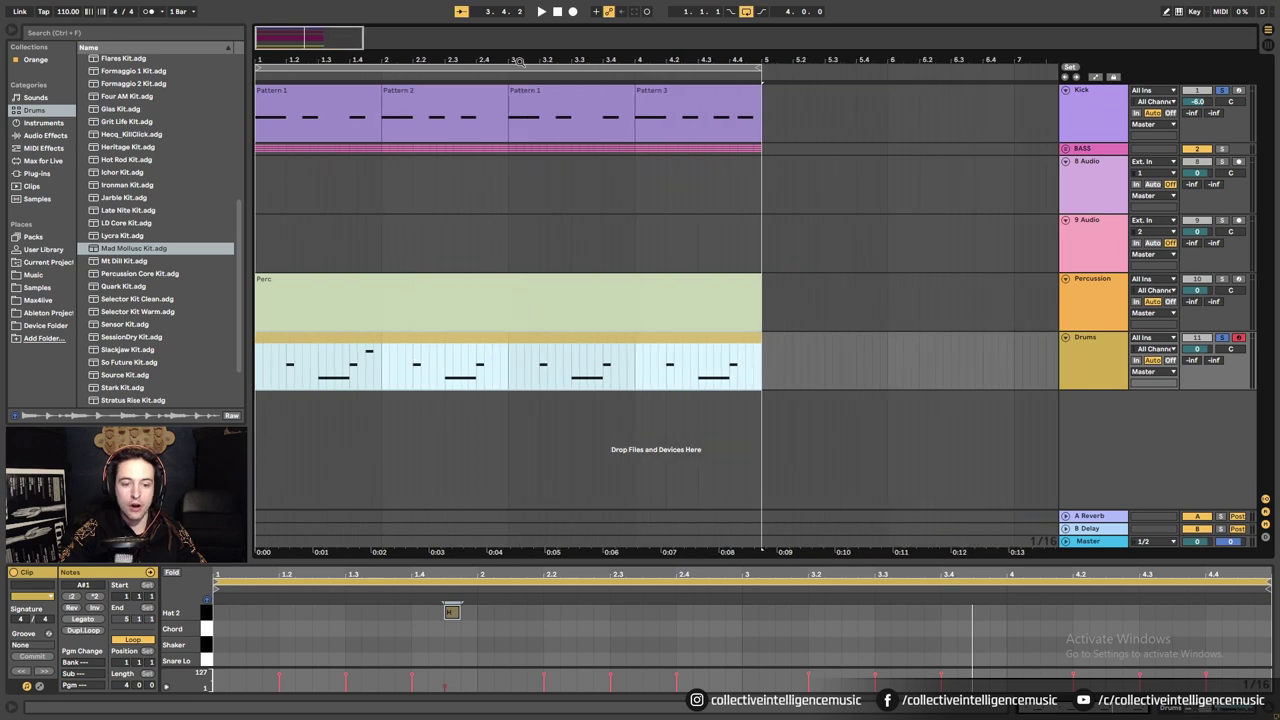
{"action": "left_click", "coordinate": [454, 613]}
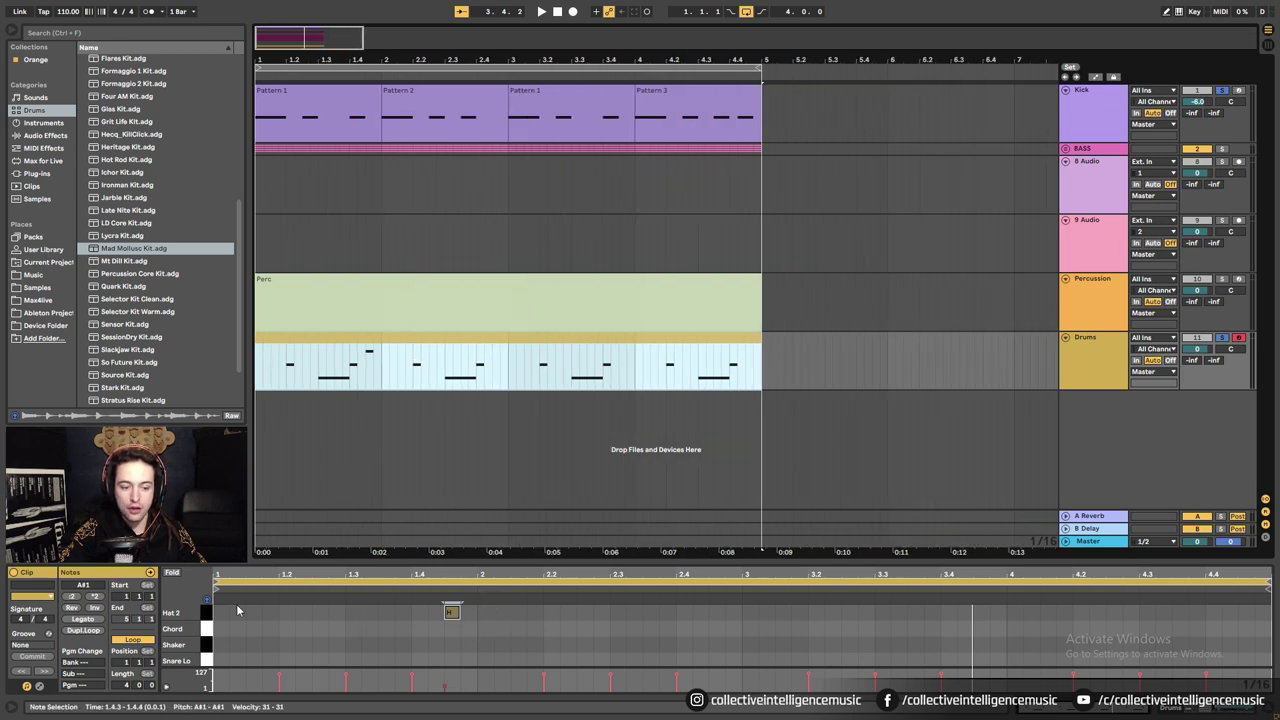
{"action": "left_click_drag", "start_coordinate": [220, 618], "coordinate": [452, 623]}
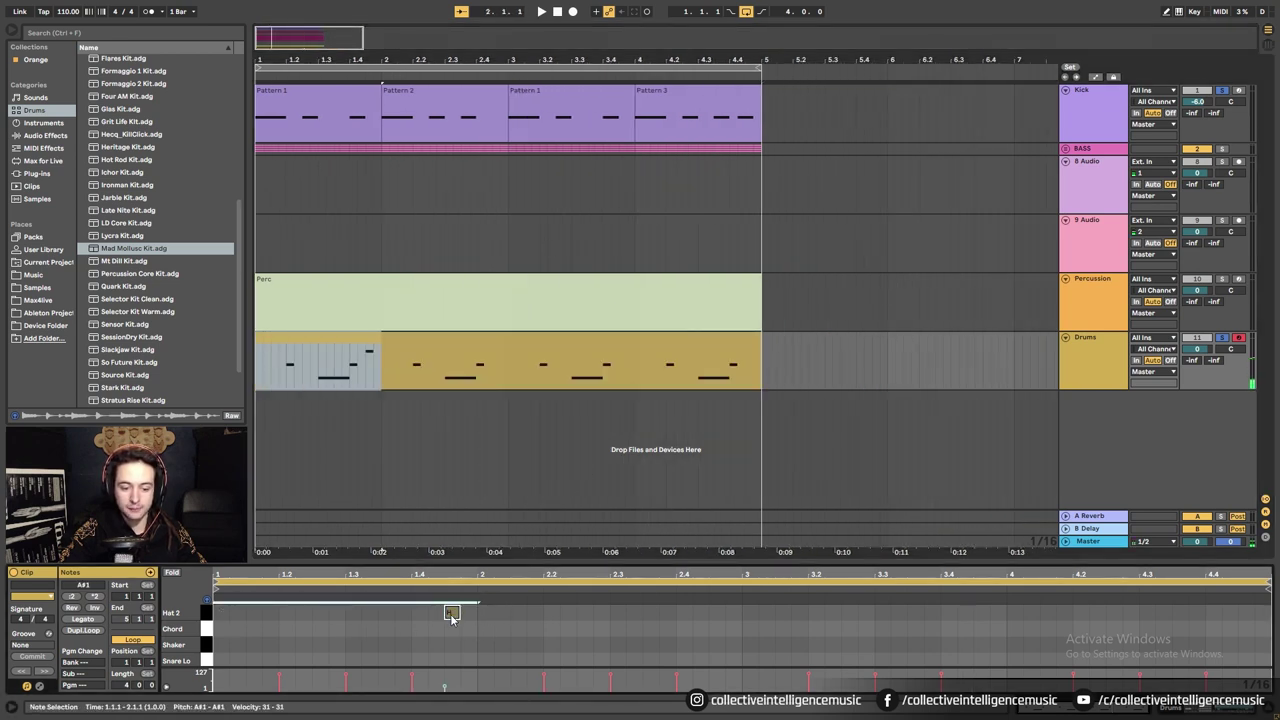
{"action": "left_click", "coordinate": [451, 614]}
{"action": "left_click", "coordinate": [477, 620]}
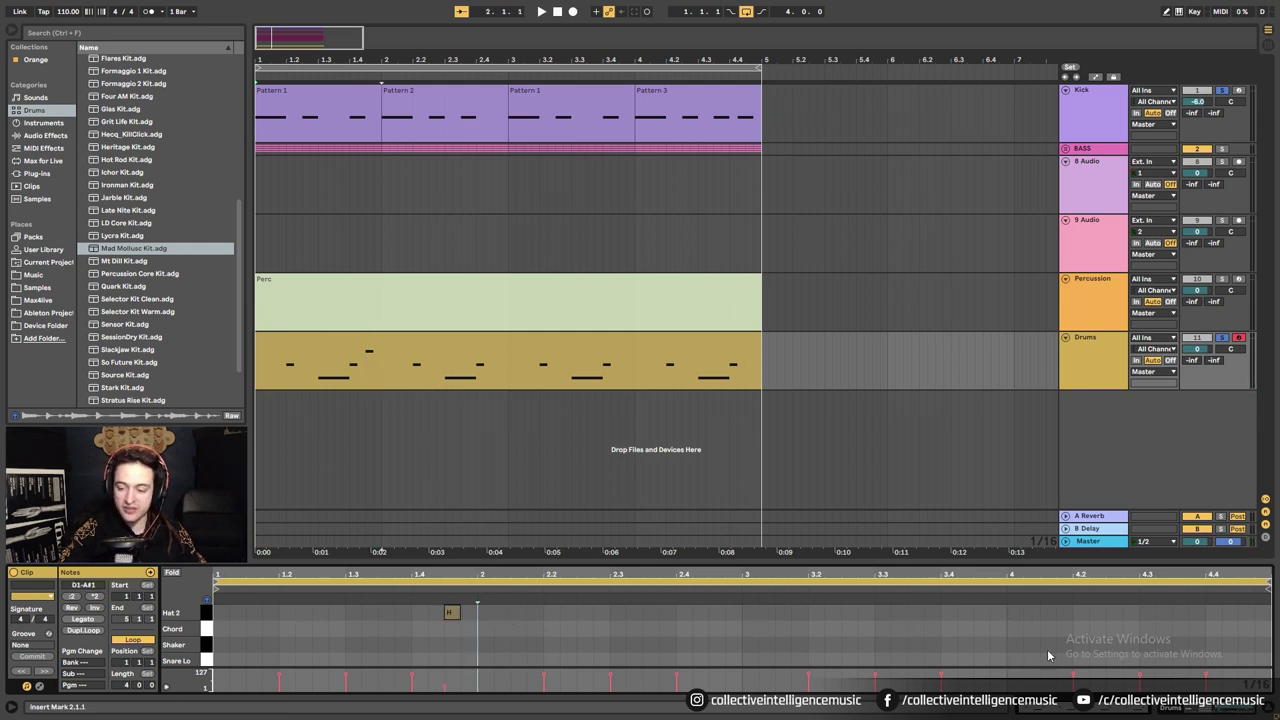
{"action": "left_click", "coordinate": [1008, 617]}
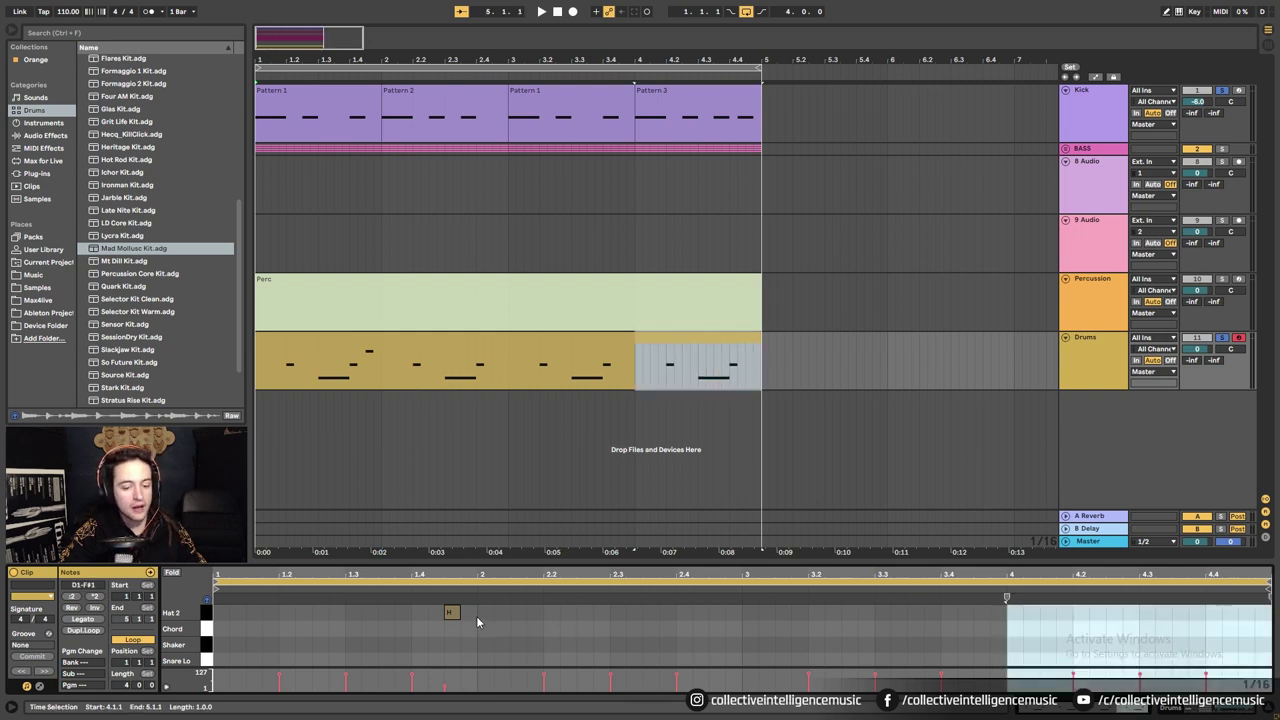
Cut the one-bar selection holding the Hat 2 note from bar 1 of the Drums clip and paste it at 4.1.1.
{"action": "left_click_drag", "start_coordinate": [477, 618], "coordinate": [216, 617]}
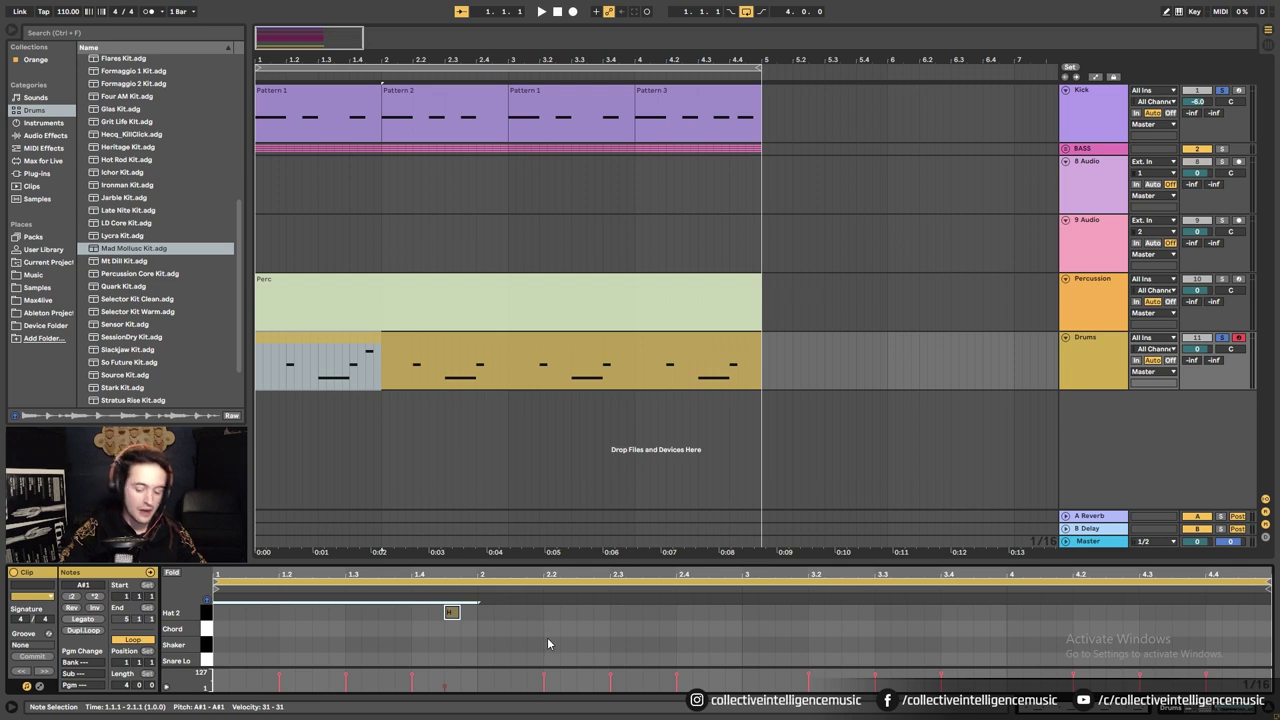
{"action": "key", "text": "Delete"}
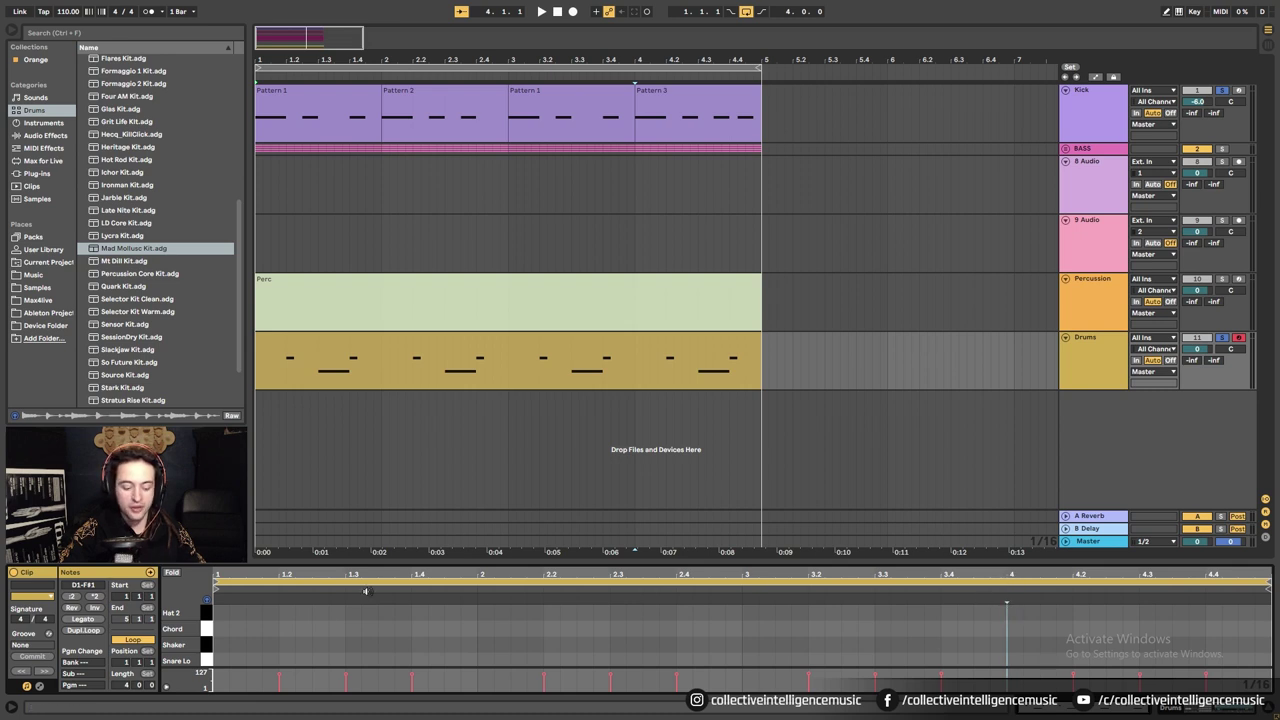
{"action": "left_click_drag", "start_coordinate": [218, 617], "coordinate": [480, 600]}
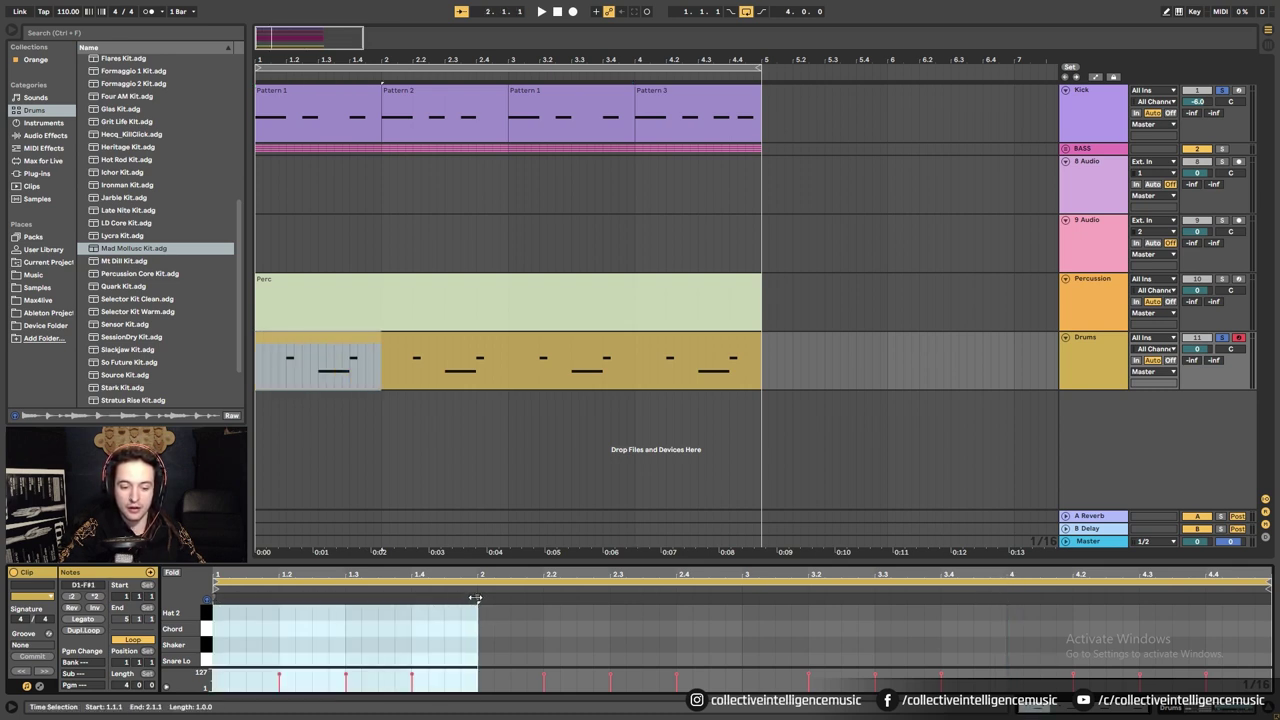
{"action": "left_click", "coordinate": [1143, 618]}
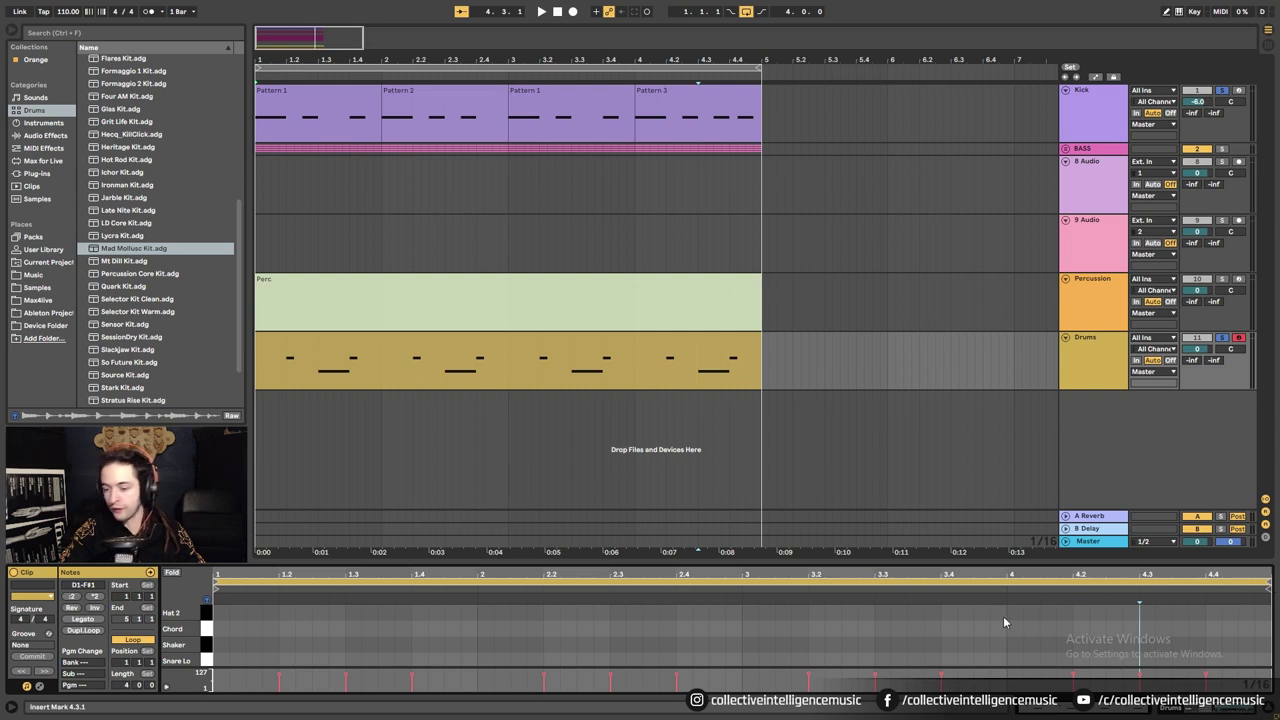
{"action": "left_click", "coordinate": [1007, 620]}
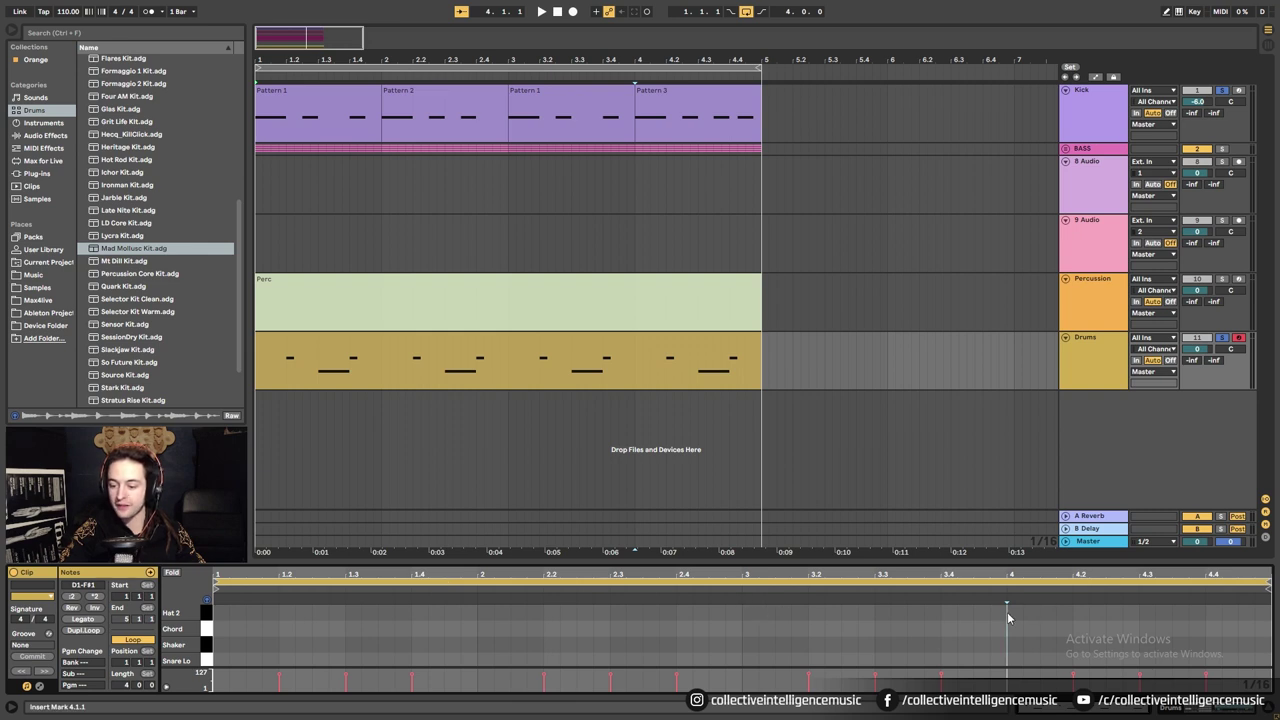
{"action": "key", "text": "ctrl+v"}
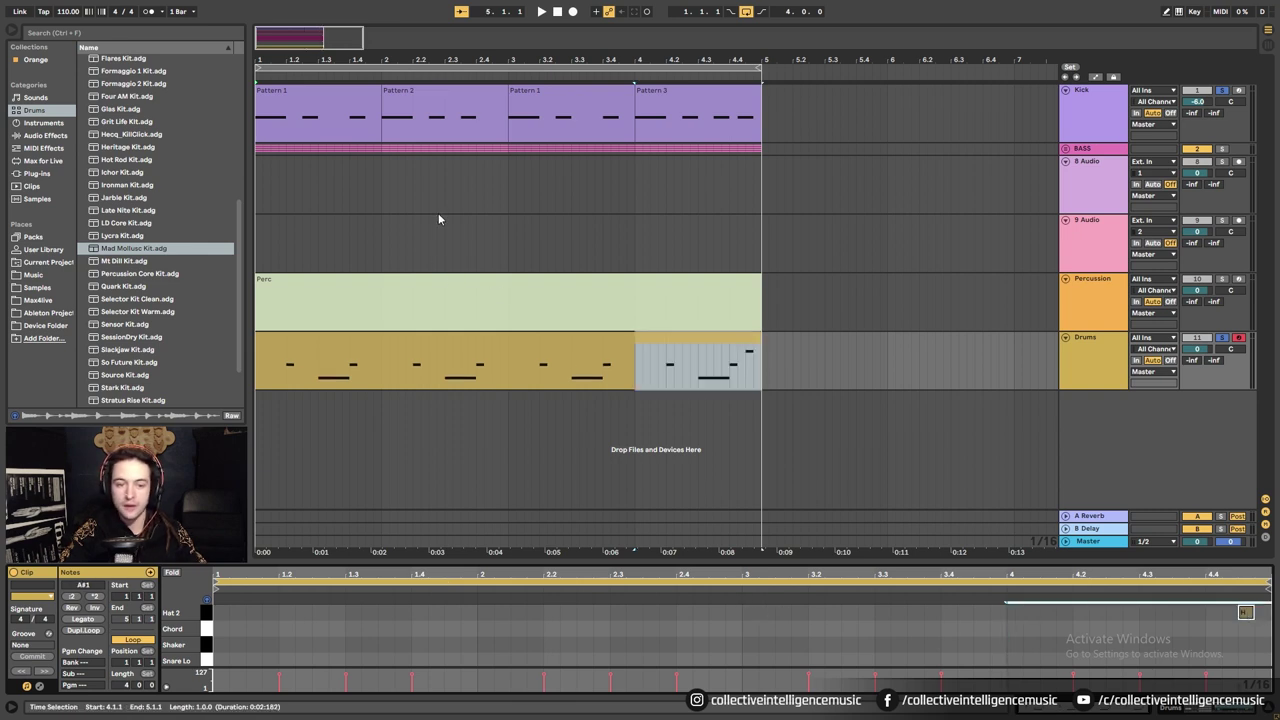
Select the whole Drums clip and audition the kit's Tom Hit and Noise Pad sounds in the note editor.
{"action": "left_click_drag", "start_coordinate": [489, 60], "coordinate": [486, 50]}
{"action": "left_click", "coordinate": [514, 338]}
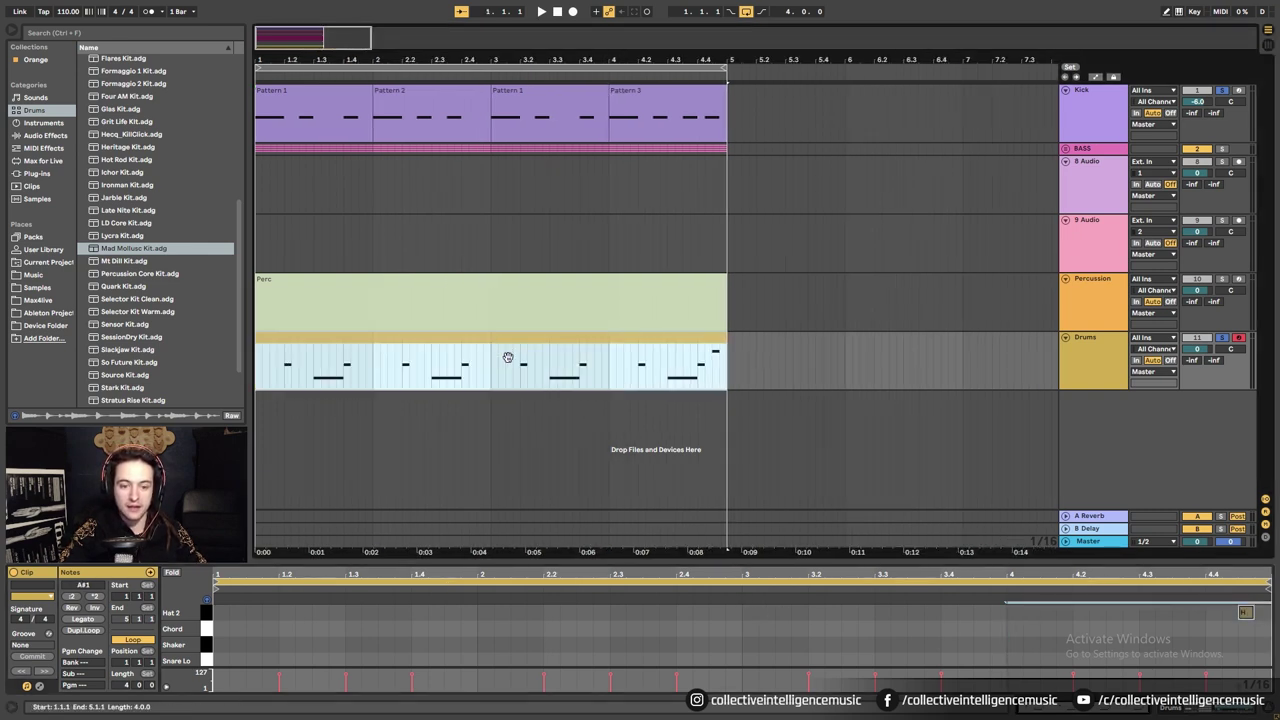
{"action": "left_click_drag", "start_coordinate": [204, 606], "coordinate": [215, 628]}
{"action": "left_click", "coordinate": [205, 632]}
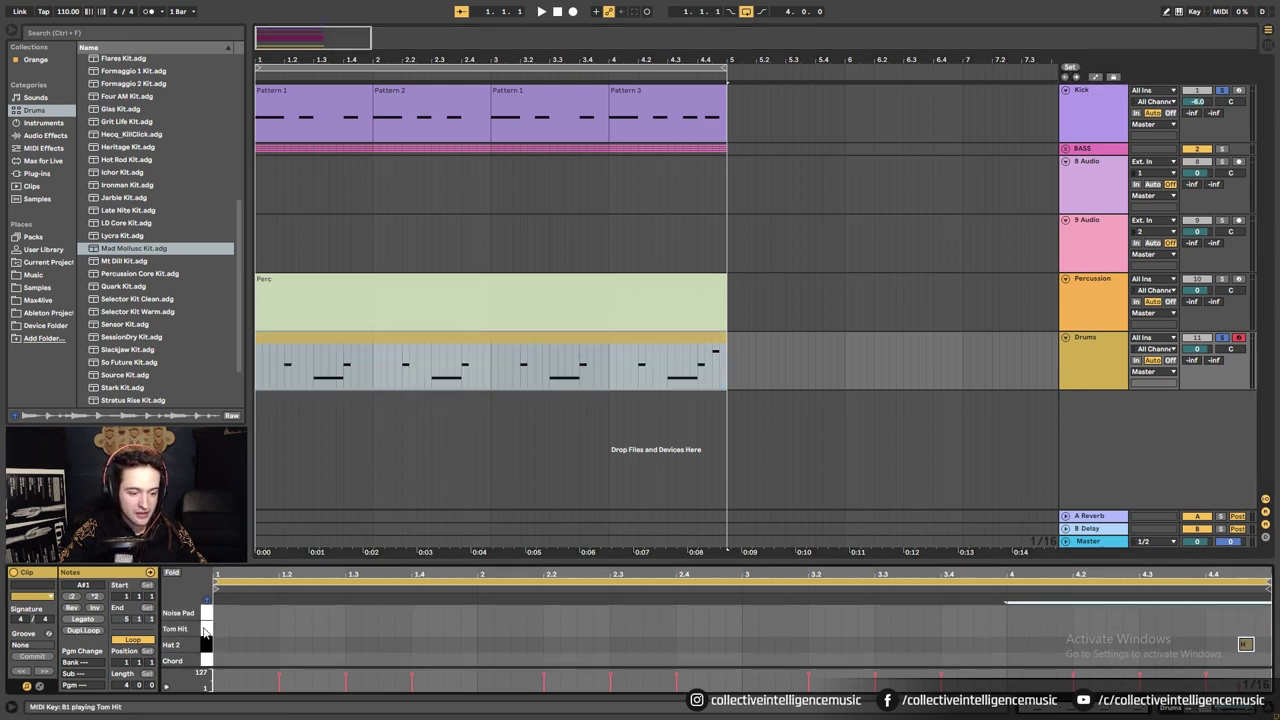
{"action": "left_click", "coordinate": [206, 633]}
{"action": "scroll", "coordinate": [206, 634], "scroll_direction": "up", "scroll_amount": 1}
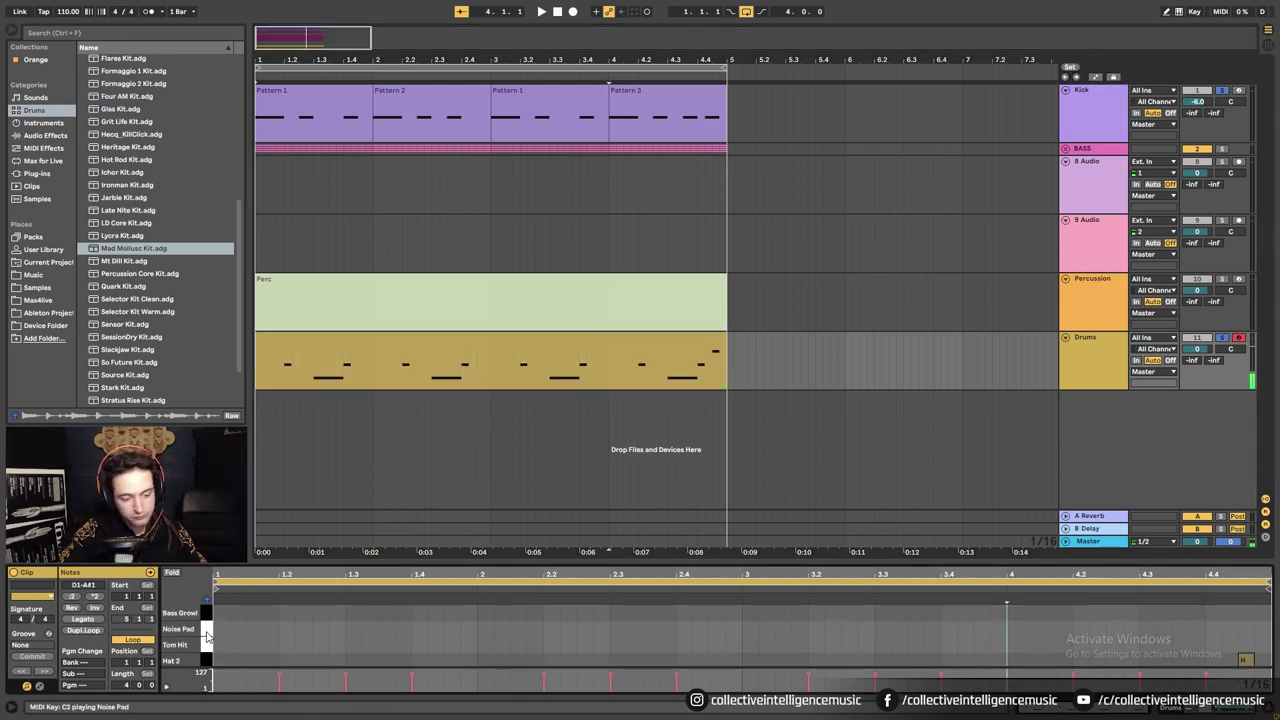
{"action": "left_click", "coordinate": [207, 636]}
{"action": "scroll", "coordinate": [207, 636], "scroll_direction": "up", "scroll_amount": 1}
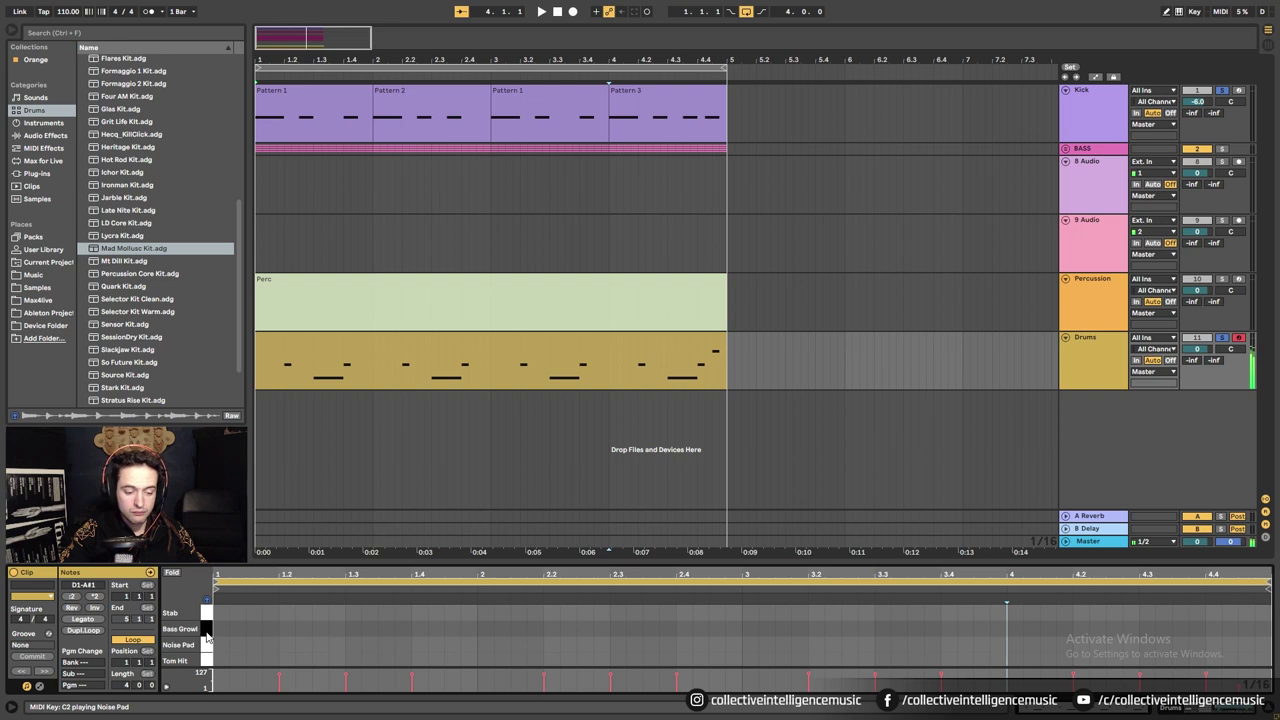
Audition the Bass Growl and Cymbal sounds of the kit in the Drums clip.
{"action": "left_click", "coordinate": [207, 636]}
{"action": "scroll", "coordinate": [207, 636], "scroll_direction": "up", "scroll_amount": 1}
{"action": "left_click", "coordinate": [207, 645]}
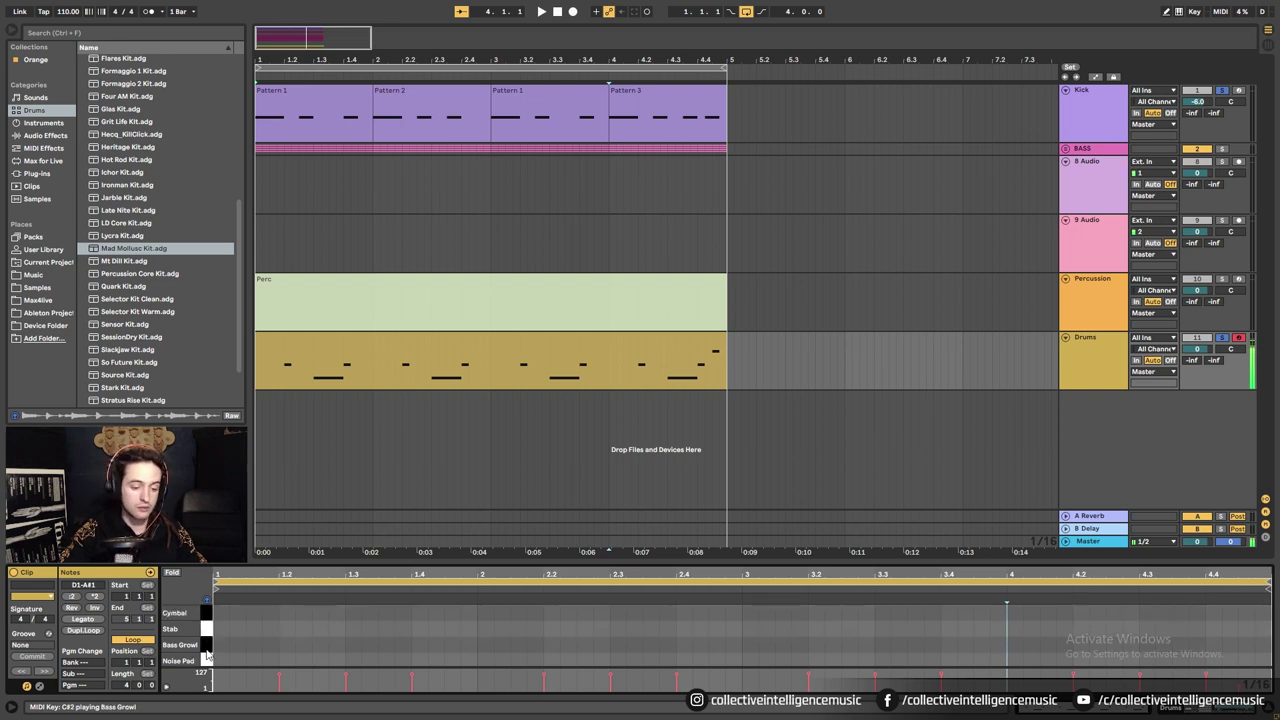
{"action": "left_click", "coordinate": [207, 648]}
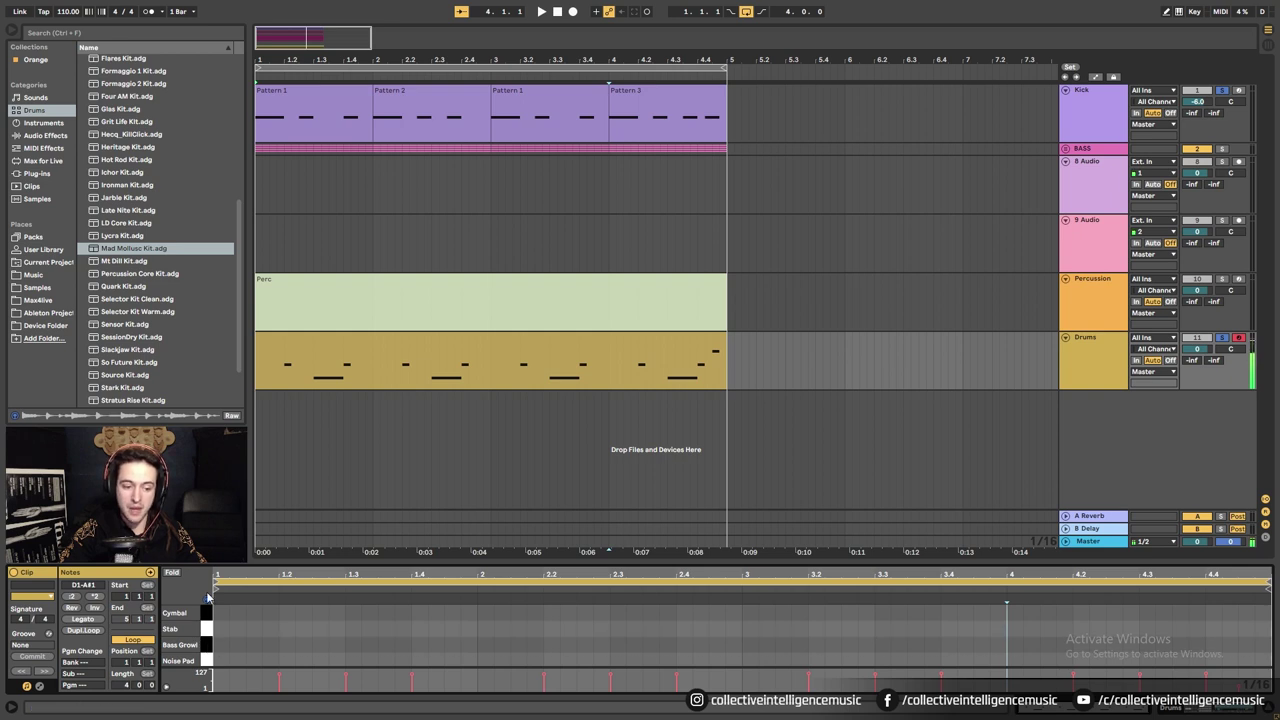
{"action": "left_click", "coordinate": [208, 614]}
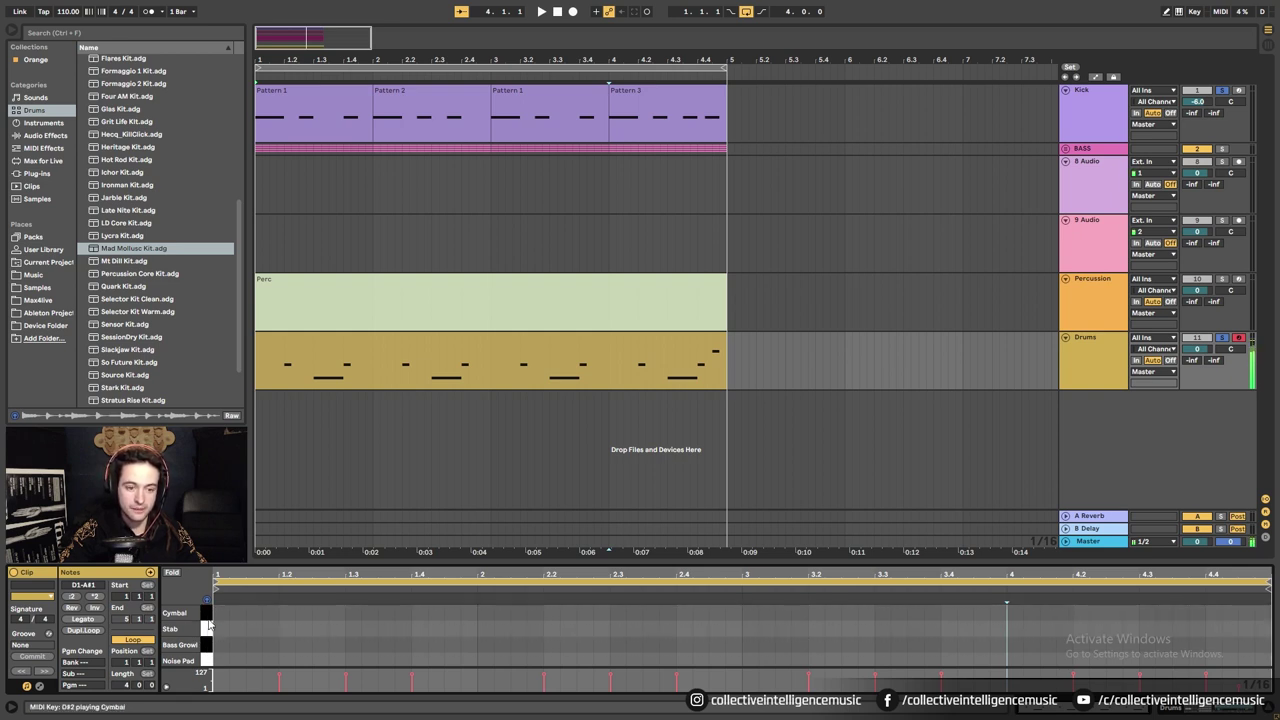
{"action": "left_click", "coordinate": [209, 618]}
{"action": "left_click", "coordinate": [209, 618]}
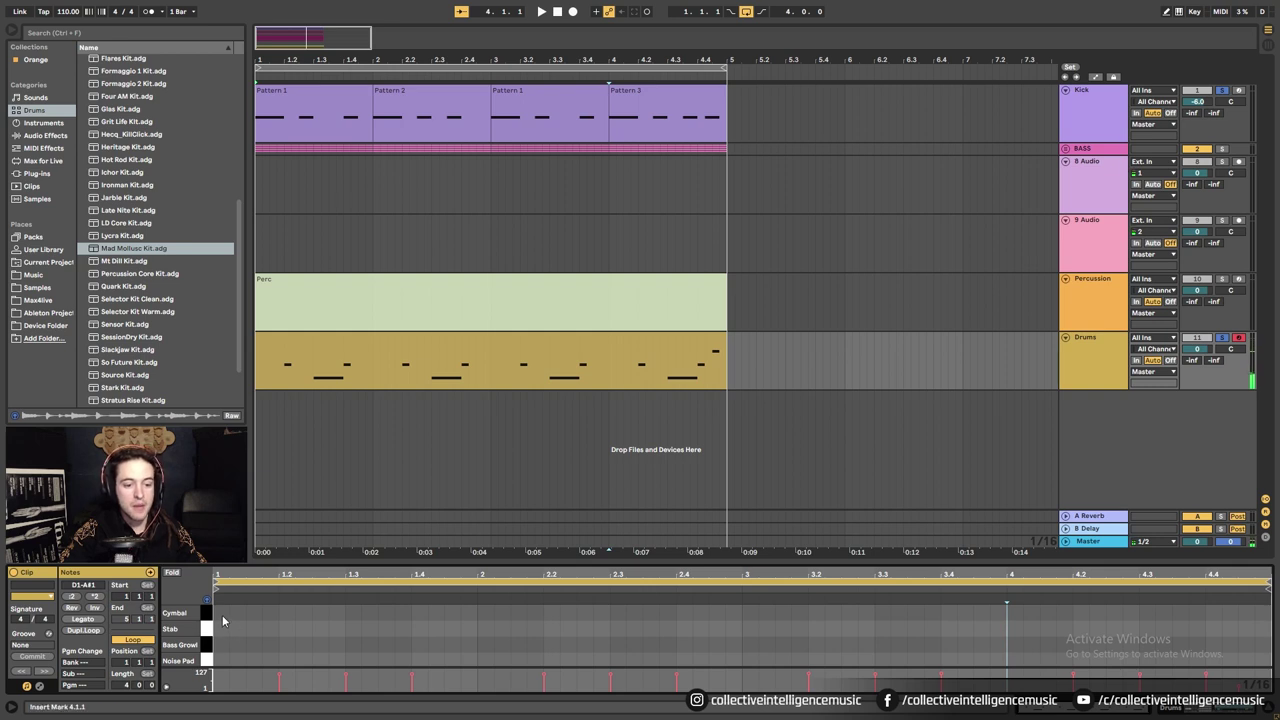
Add sixteenth-long Cymbal notes at 1.1.1 and 1.3.1 in the Drums clip.
{"action": "left_click", "coordinate": [222, 619]}
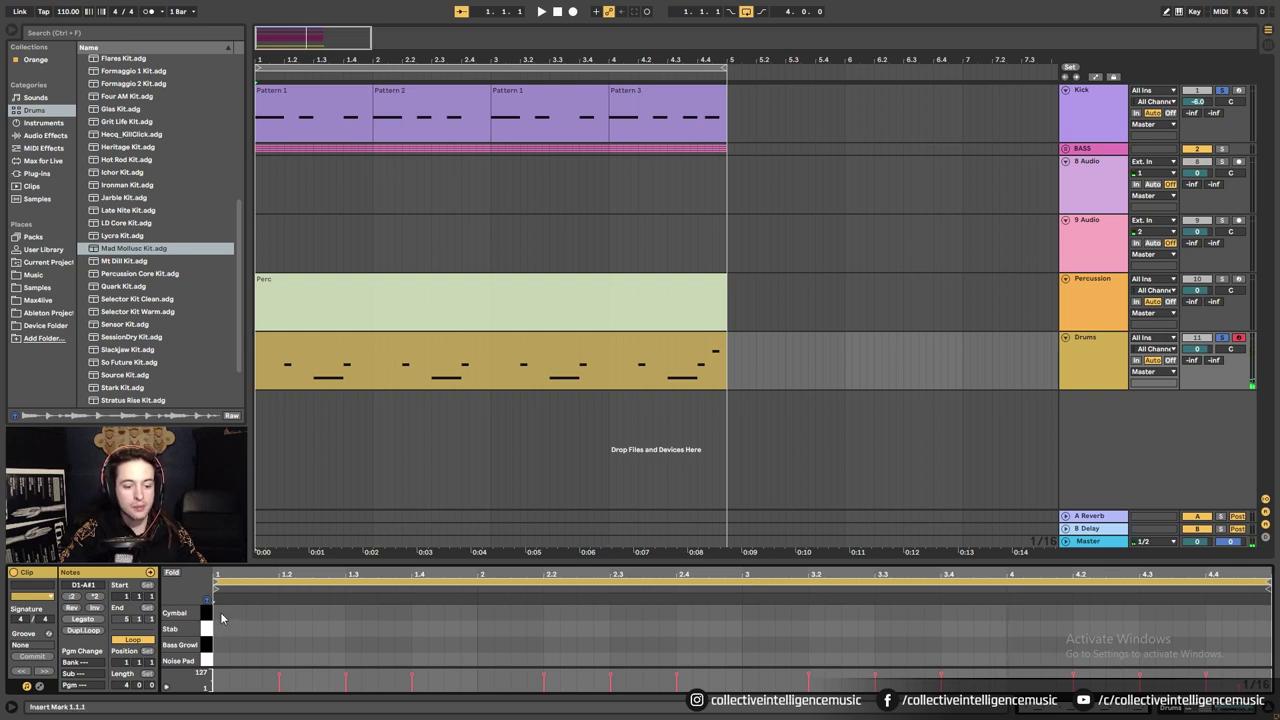
{"action": "double_click", "coordinate": [222, 619]}
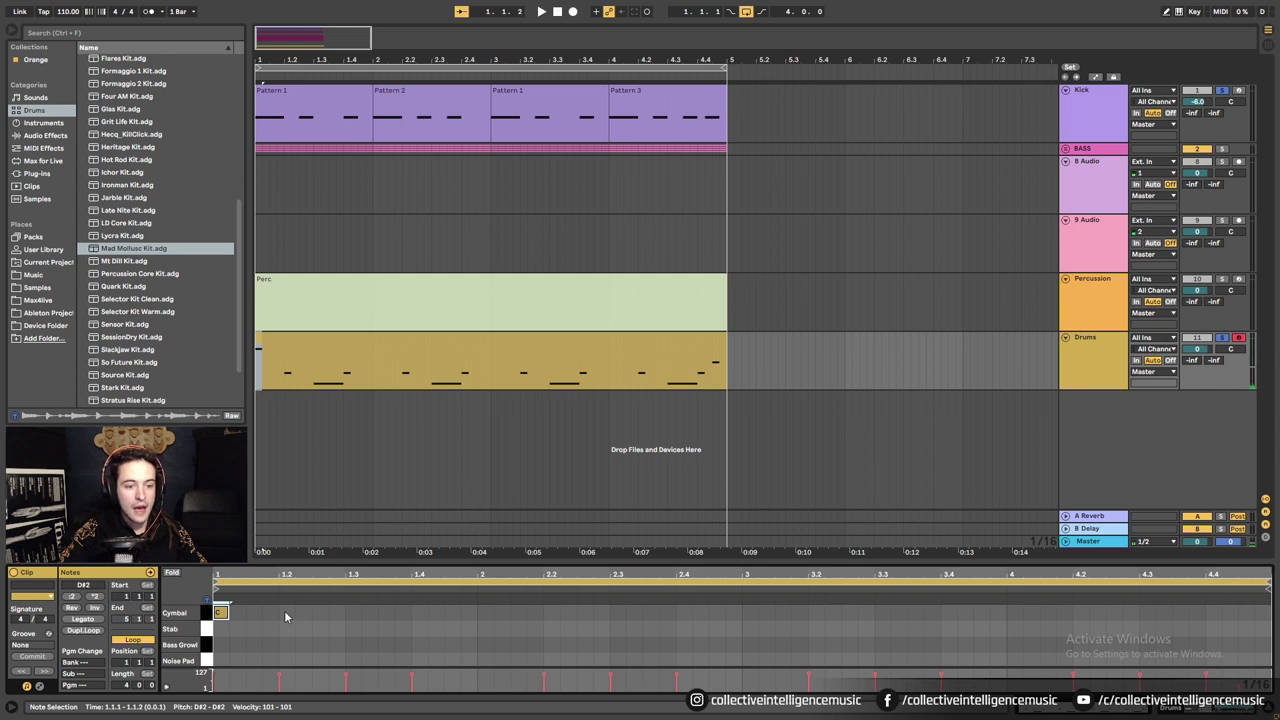
{"action": "double_click", "coordinate": [353, 613]}
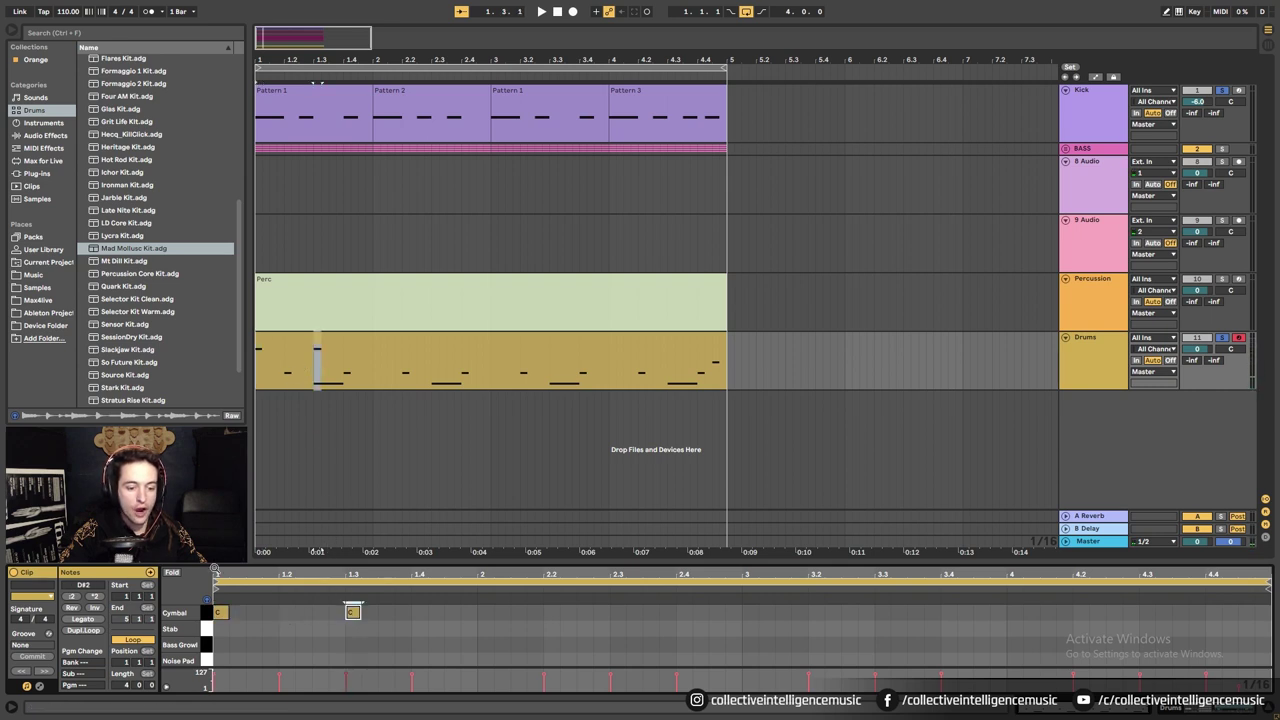
Fold the Drums clip's note rows to the used sounds and select all the Hi Close notes.
{"action": "scroll", "coordinate": [312, 645], "scroll_direction": "down", "scroll_amount": 3}
{"action": "scroll", "coordinate": [312, 645], "scroll_direction": "up", "scroll_amount": 3}
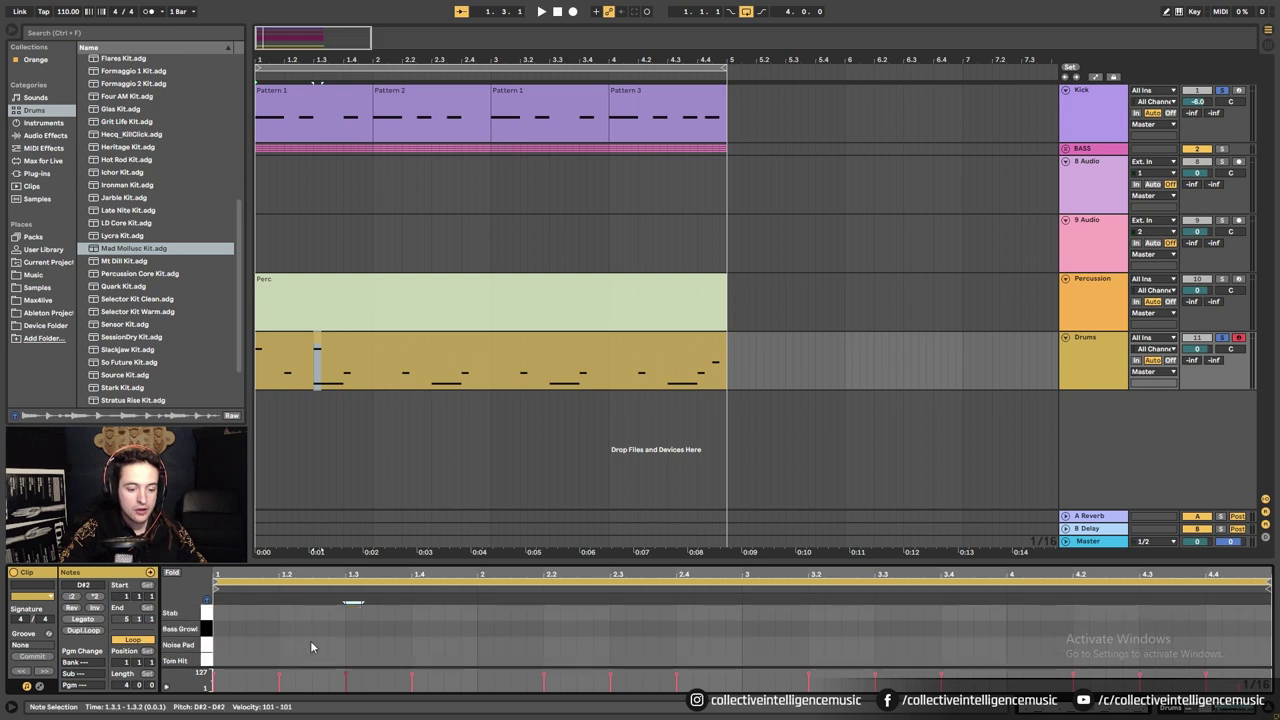
{"action": "left_click", "coordinate": [173, 574]}
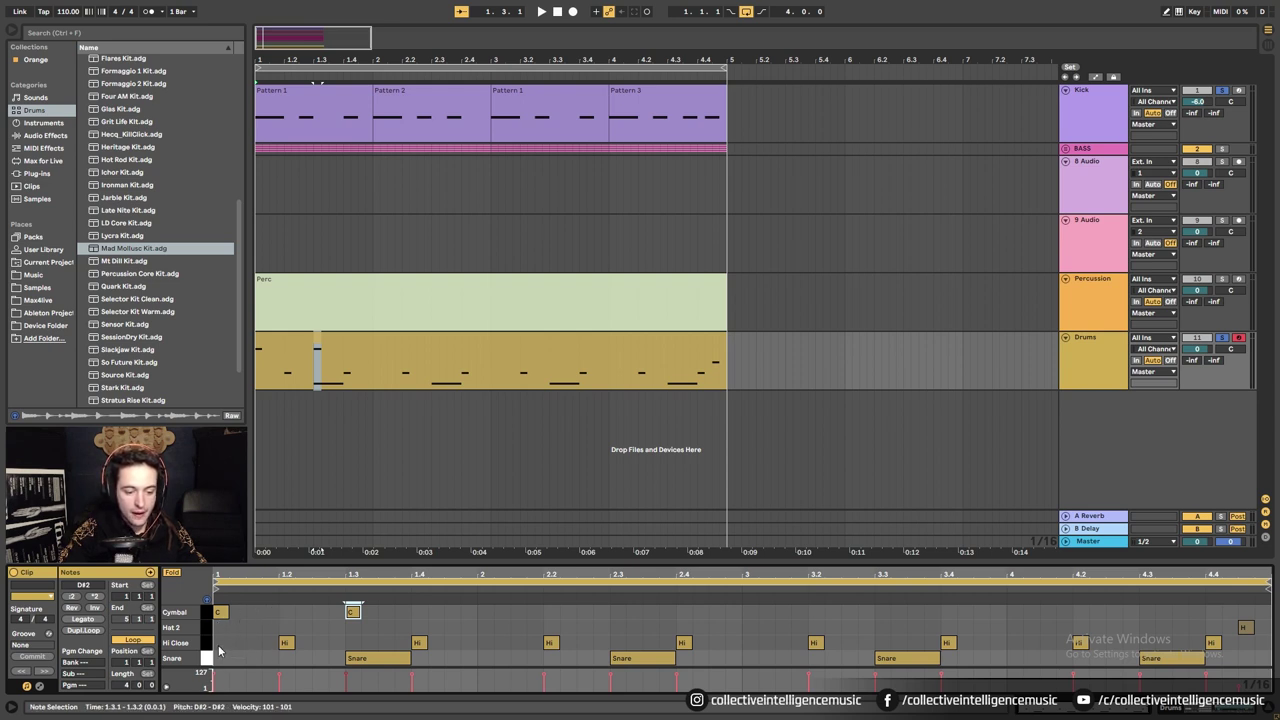
{"action": "left_click_drag", "start_coordinate": [220, 648], "coordinate": [1222, 644]}
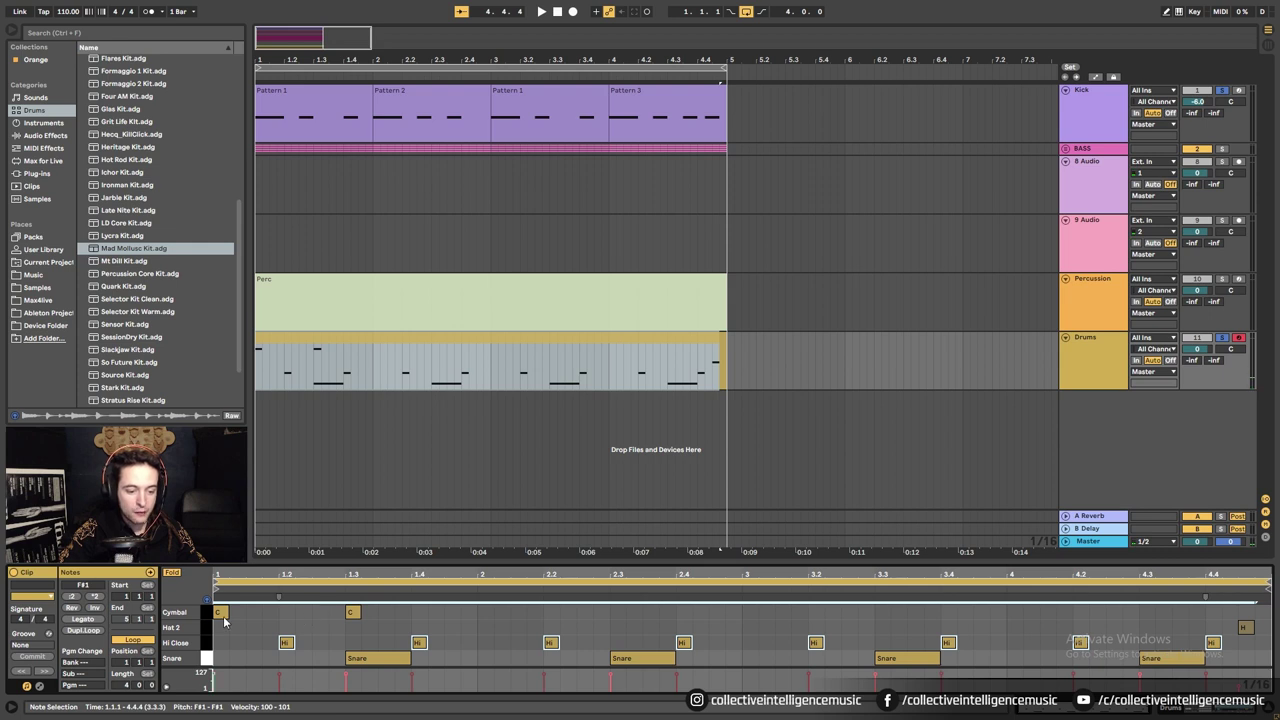
Add Cymbal notes on beats 1 and 3 of bars 2, 3 and 4 in the Drums clip.
{"action": "double_click", "coordinate": [484, 614]}
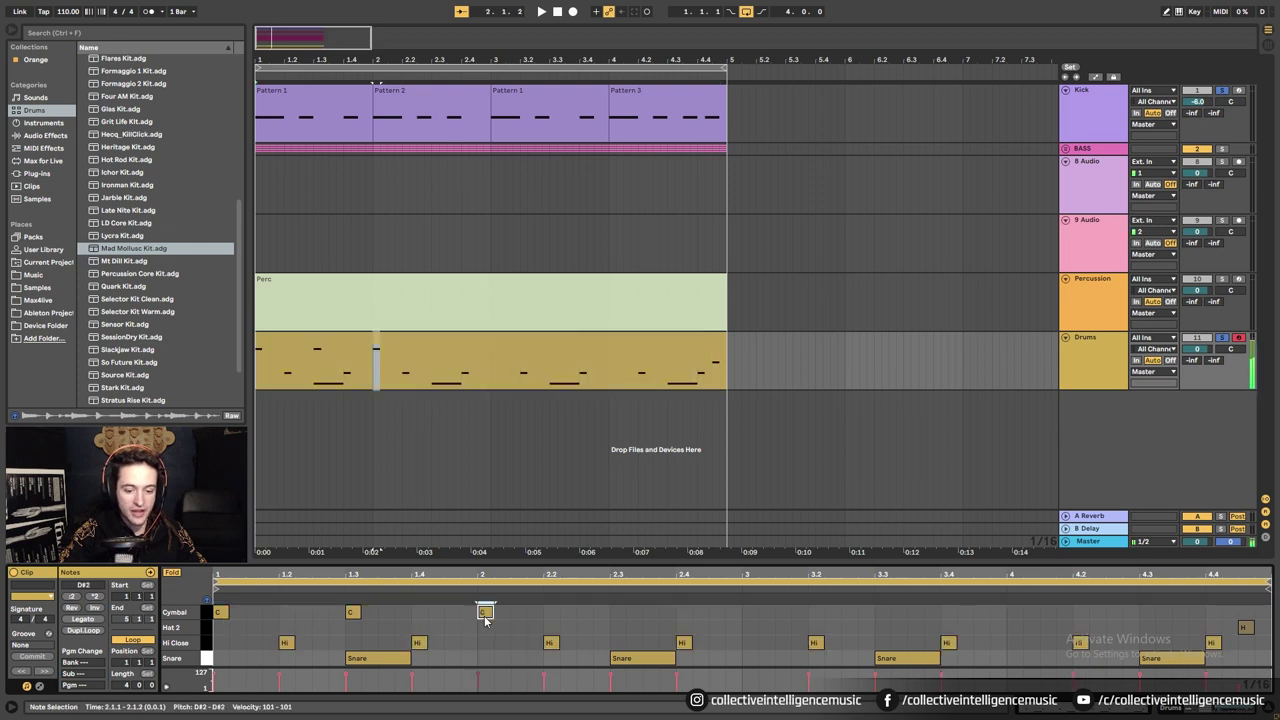
{"action": "double_click", "coordinate": [618, 612]}
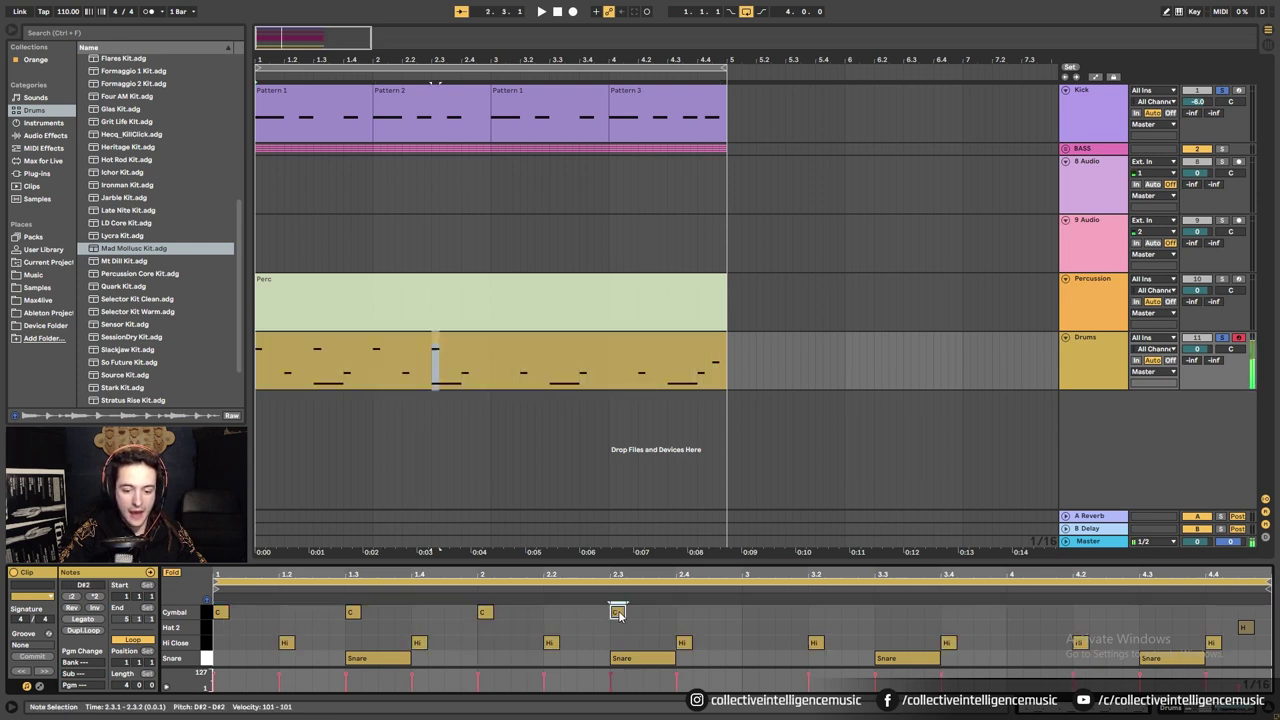
{"action": "double_click", "coordinate": [749, 612]}
{"action": "double_click", "coordinate": [882, 612]}
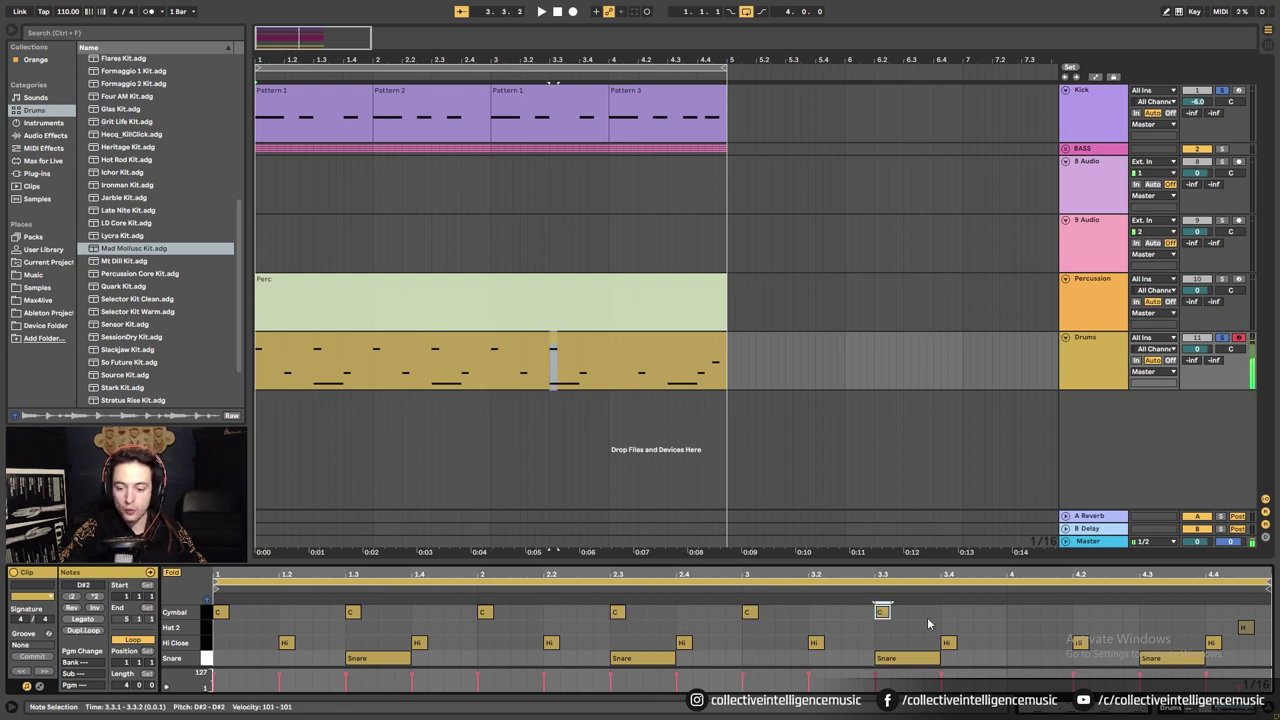
{"action": "double_click", "coordinate": [1014, 612]}
{"action": "double_click", "coordinate": [1147, 612]}
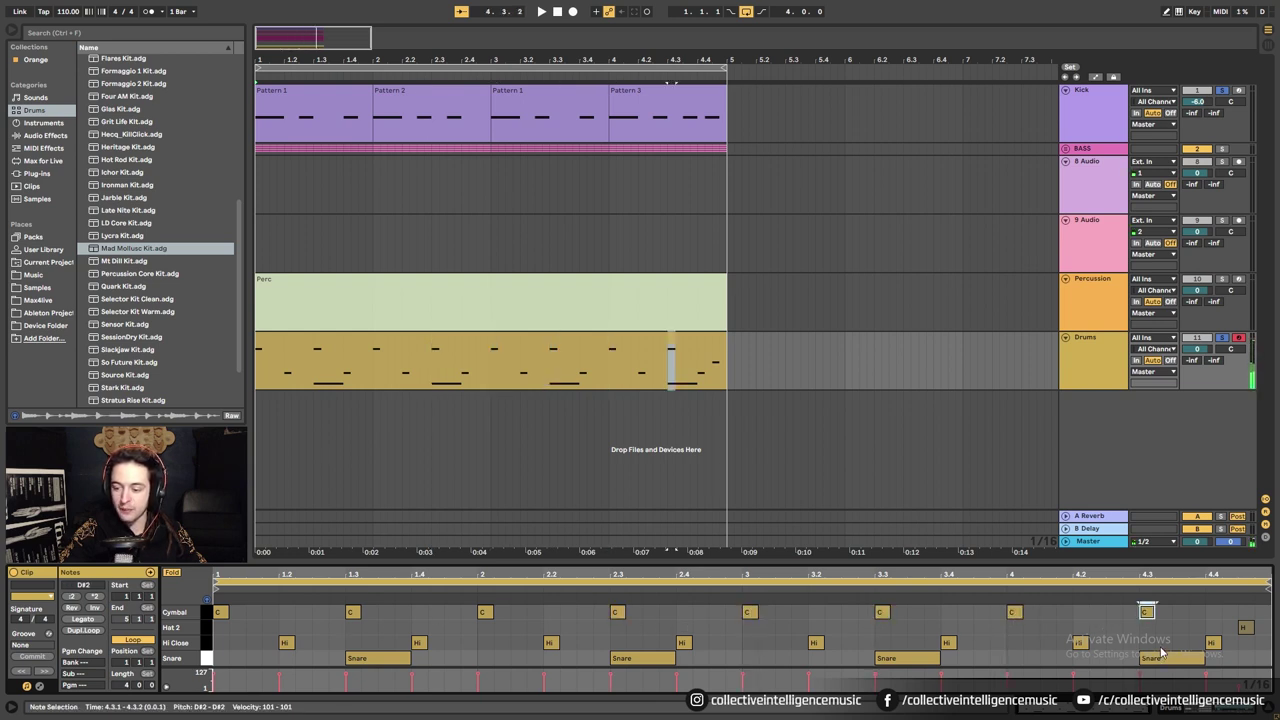
{"action": "left_click", "coordinate": [1172, 614]}
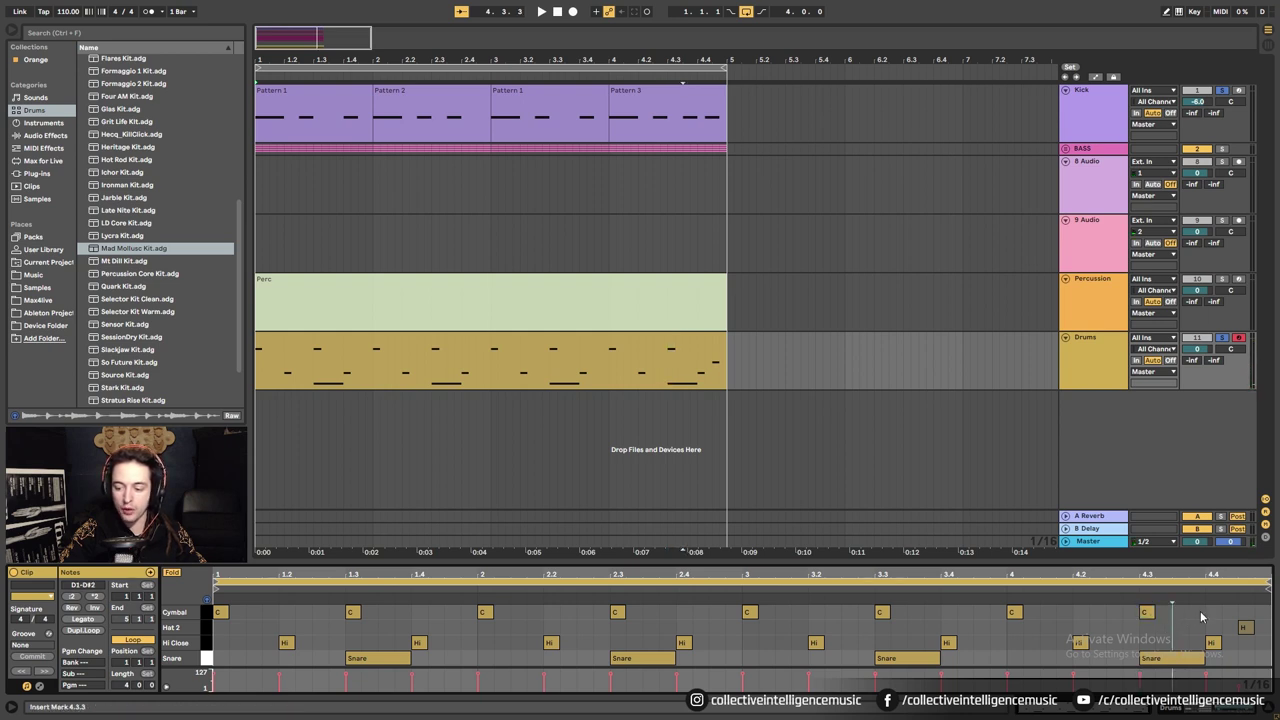
Delete the Cymbal notes on beat 3 of all four bars in the Drums clip.
{"action": "left_click", "coordinate": [1016, 612]}
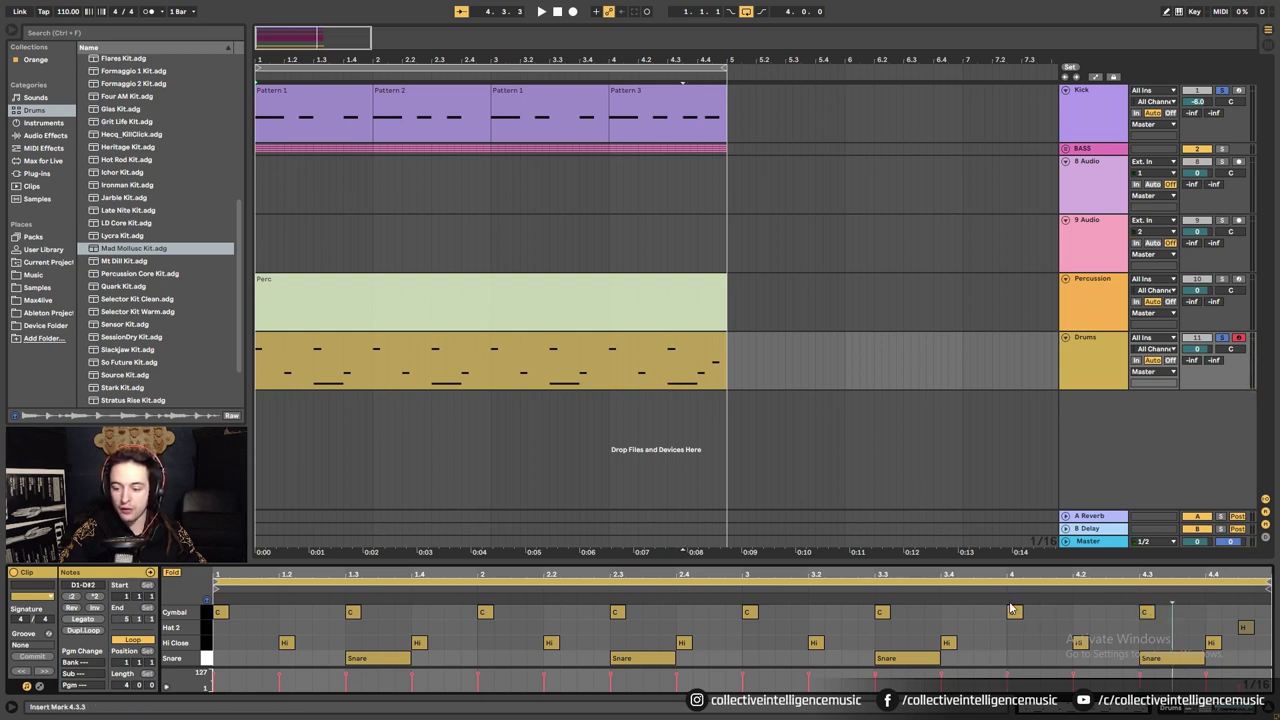
{"action": "left_click", "coordinate": [352, 612]}
{"action": "key", "text": "Delete"}
{"action": "left_click", "coordinate": [615, 612]}
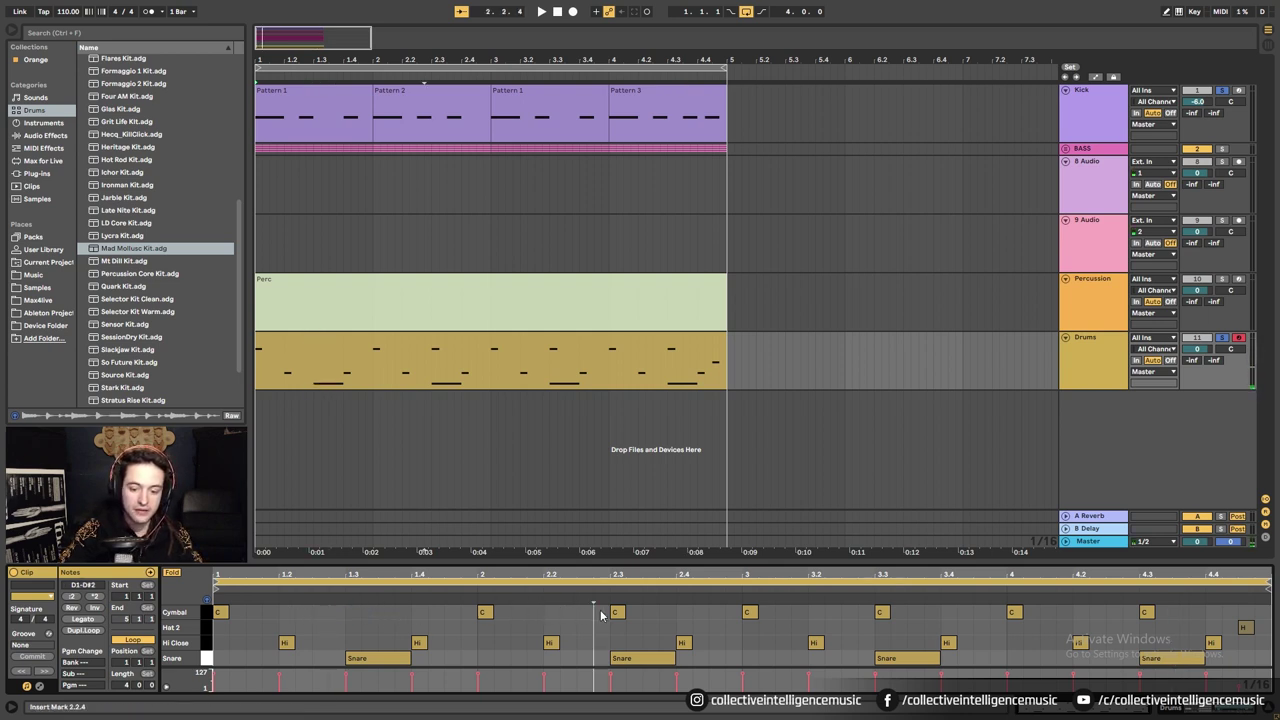
{"action": "key", "text": "Delete"}
{"action": "left_click", "coordinate": [881, 612]}
{"action": "key", "text": "Delete"}
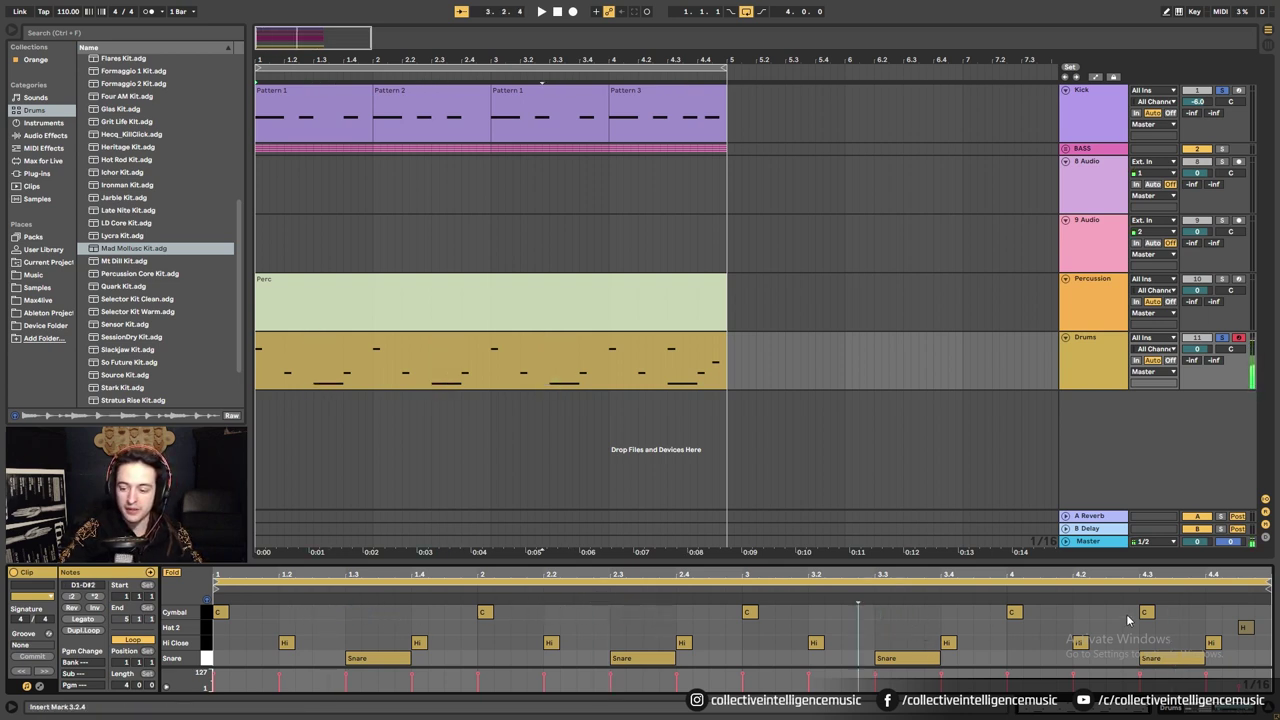
{"action": "left_click", "coordinate": [1146, 612]}
{"action": "key", "text": "Delete"}
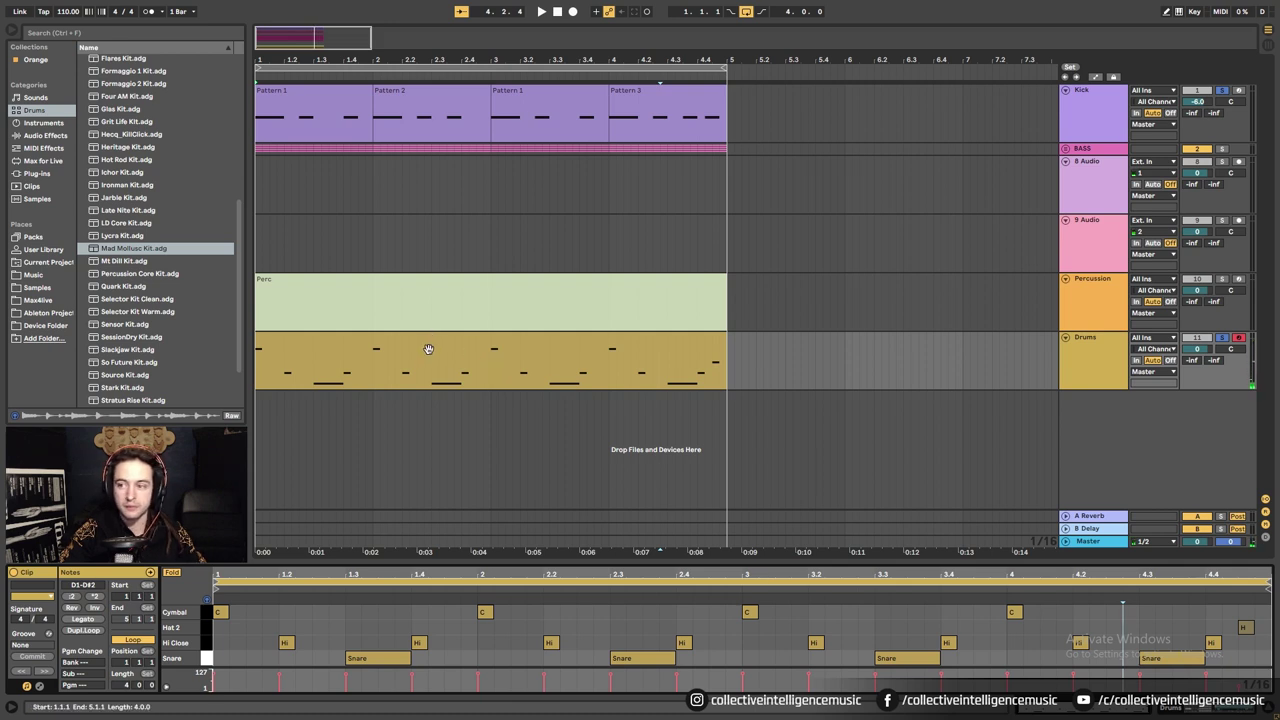
Play the arrangement to audition the cymbals, and delete the Cymbal notes at the starts of bars 2, 3 and 4.
{"action": "key", "text": "space"}
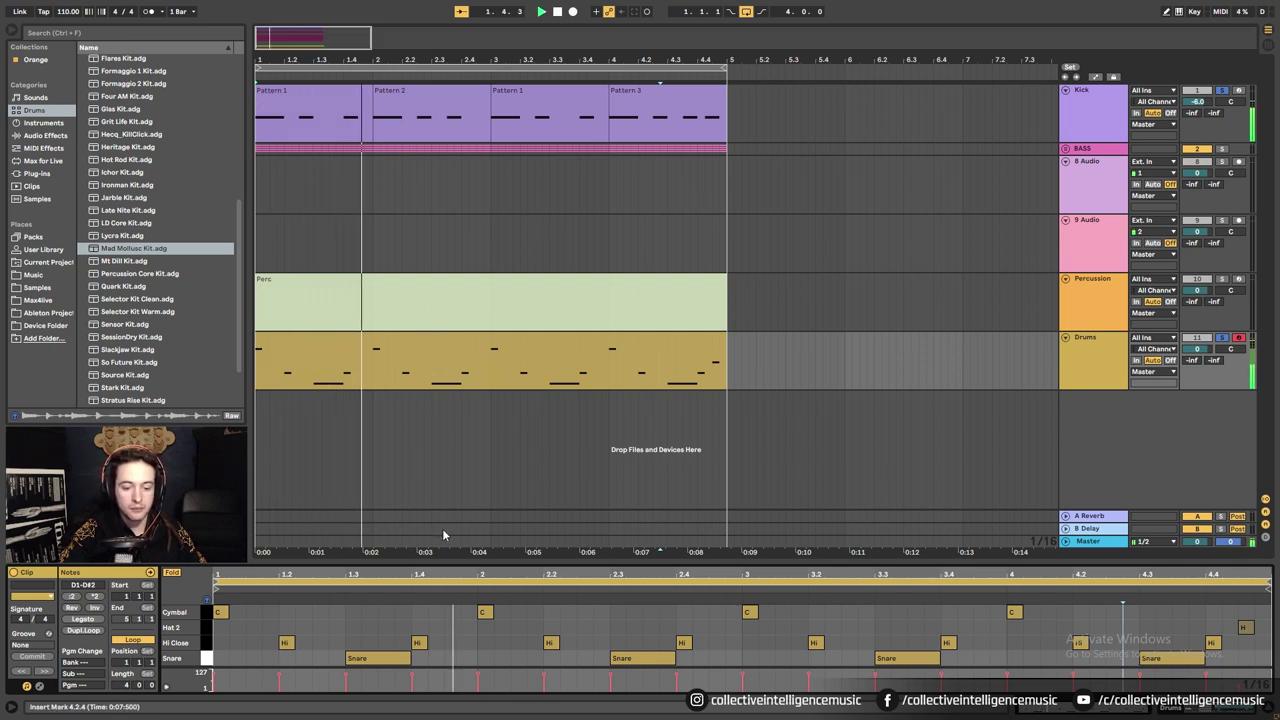
{"action": "left_click", "coordinate": [213, 680]}
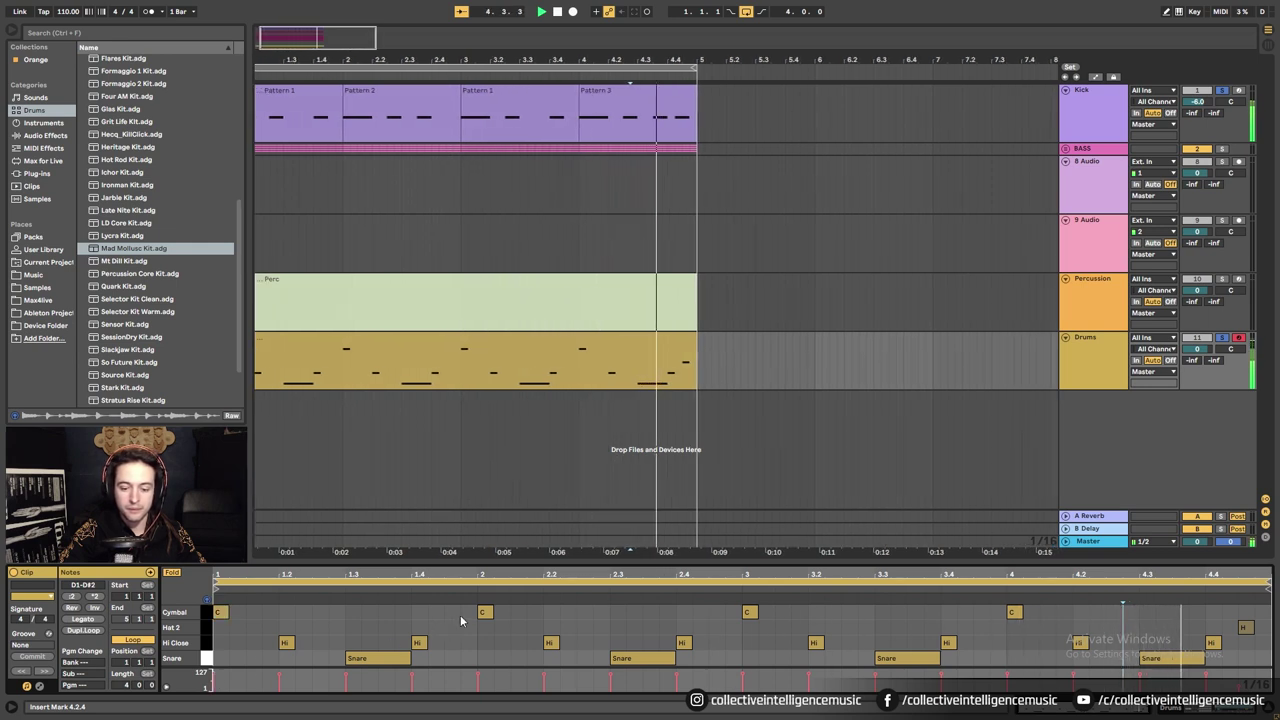
{"action": "left_click_drag", "start_coordinate": [462, 617], "coordinate": [1052, 617]}
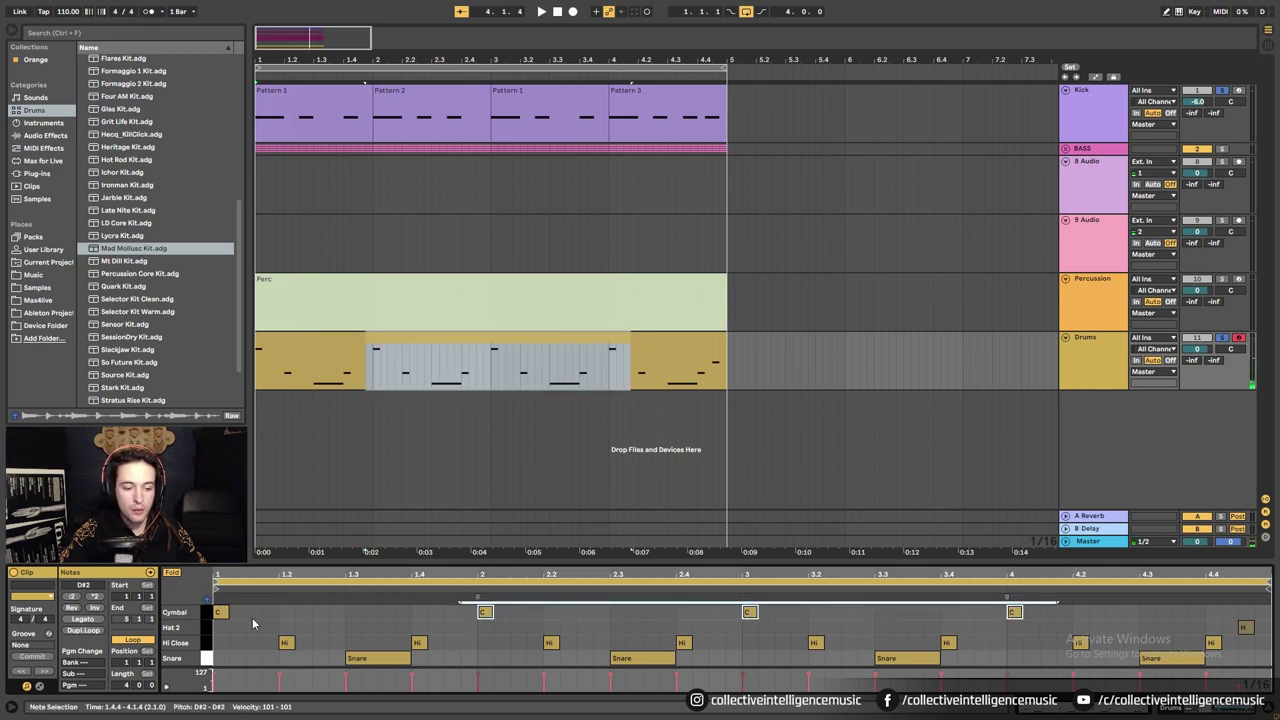
{"action": "key", "text": "Delete"}
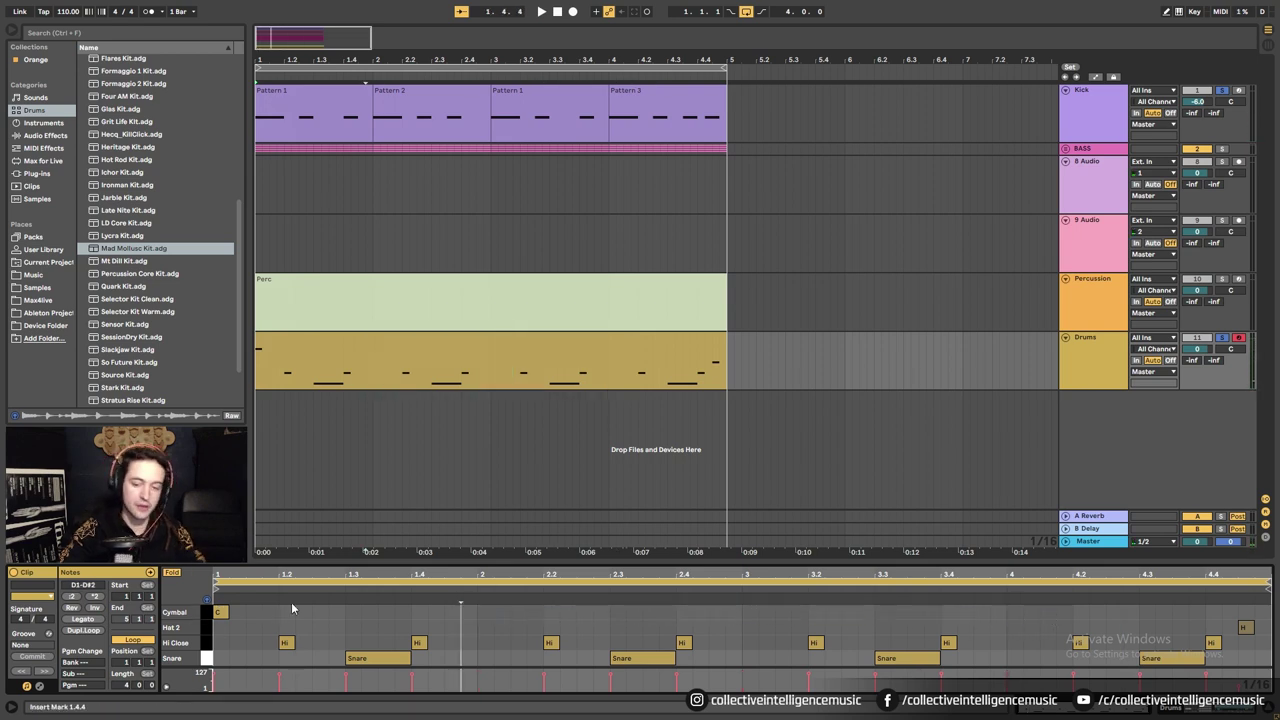
Play the arrangement from bar 1 to audition the single opening Cymbal hit, and stop playback.
{"action": "left_click", "coordinate": [337, 351]}
{"action": "key", "text": "space"}
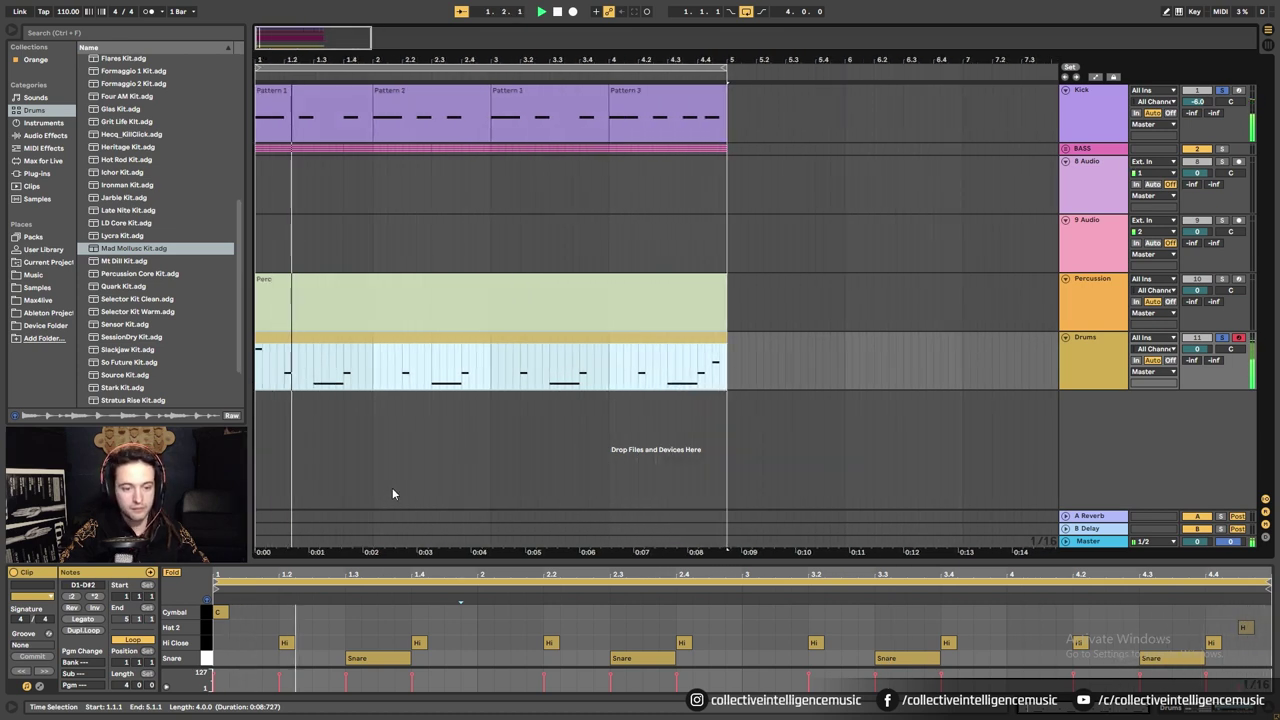
{"action": "key", "text": "space"}
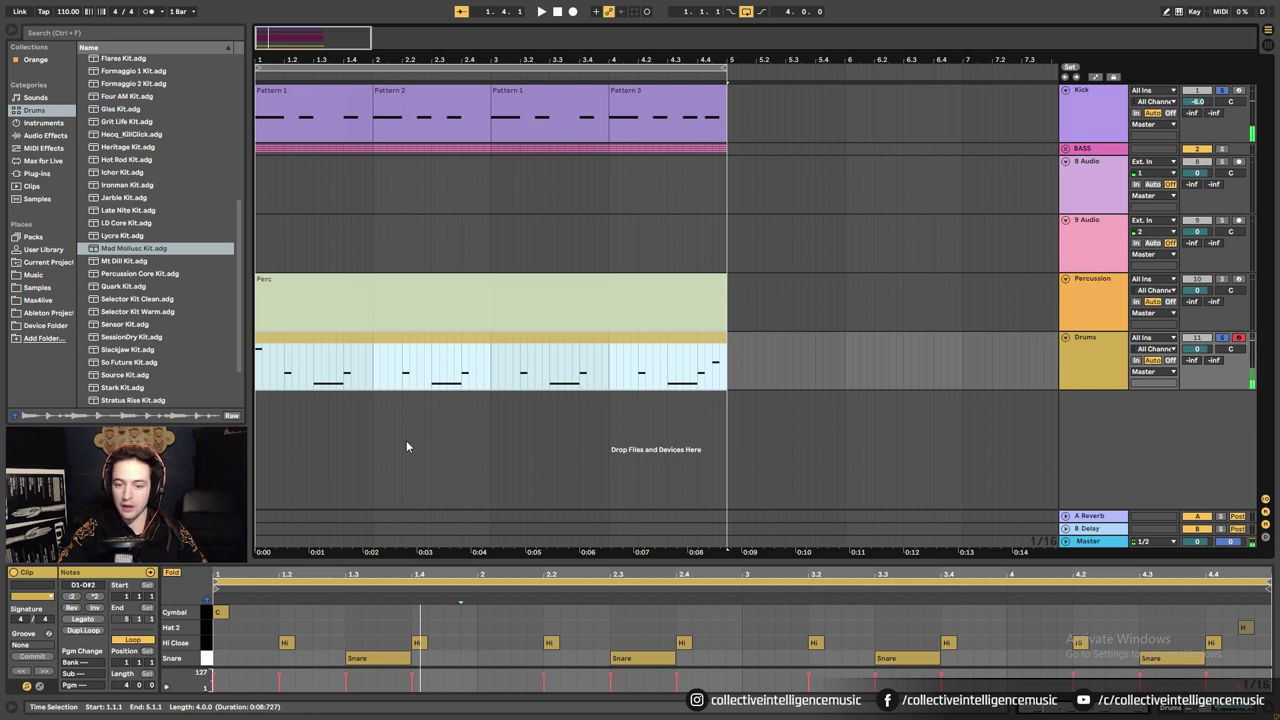
Open the Perc clip on the Percussion track and audition its Egg Shaker sound.
{"action": "left_click", "coordinate": [368, 302]}
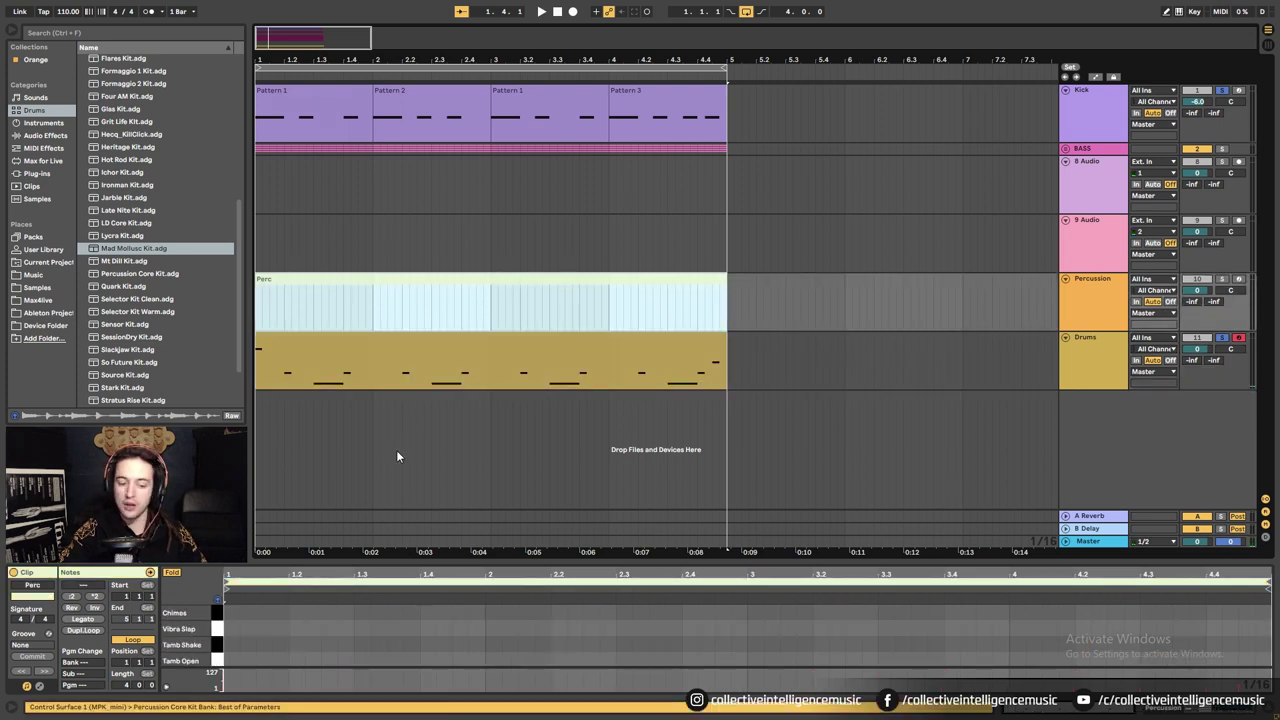
{"action": "left_click", "coordinate": [405, 386]}
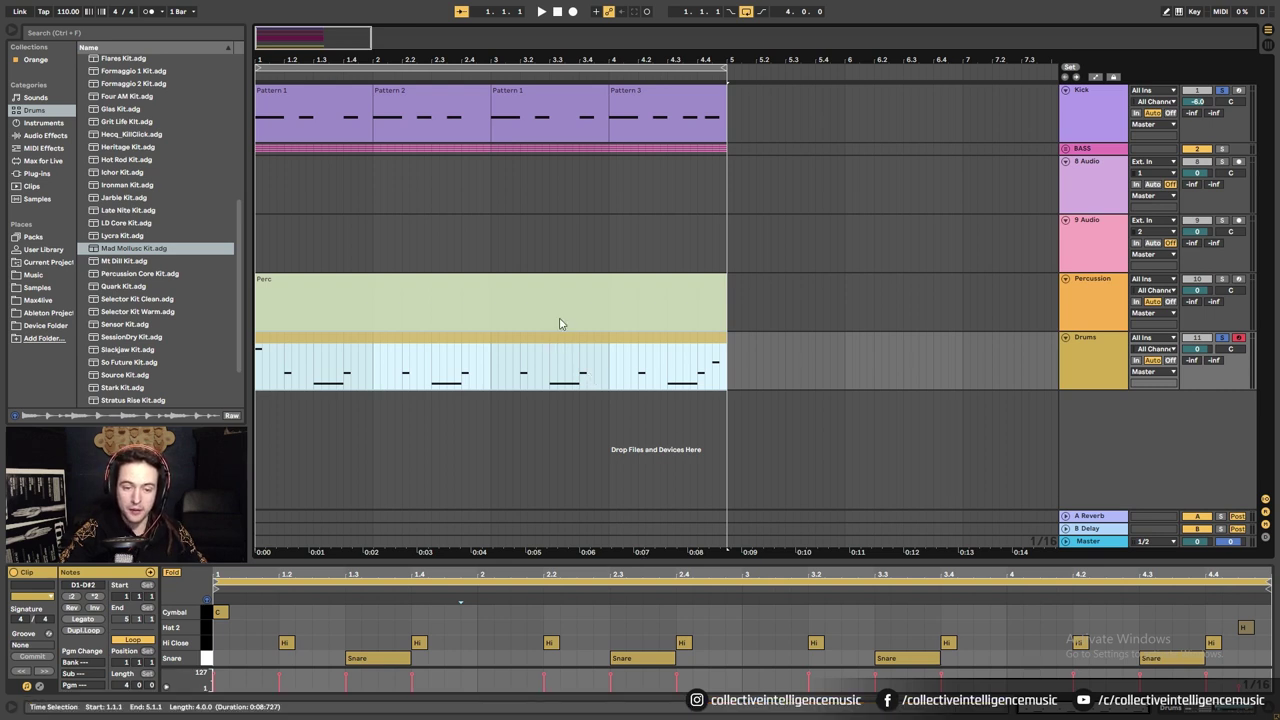
{"action": "left_click", "coordinate": [567, 291]}
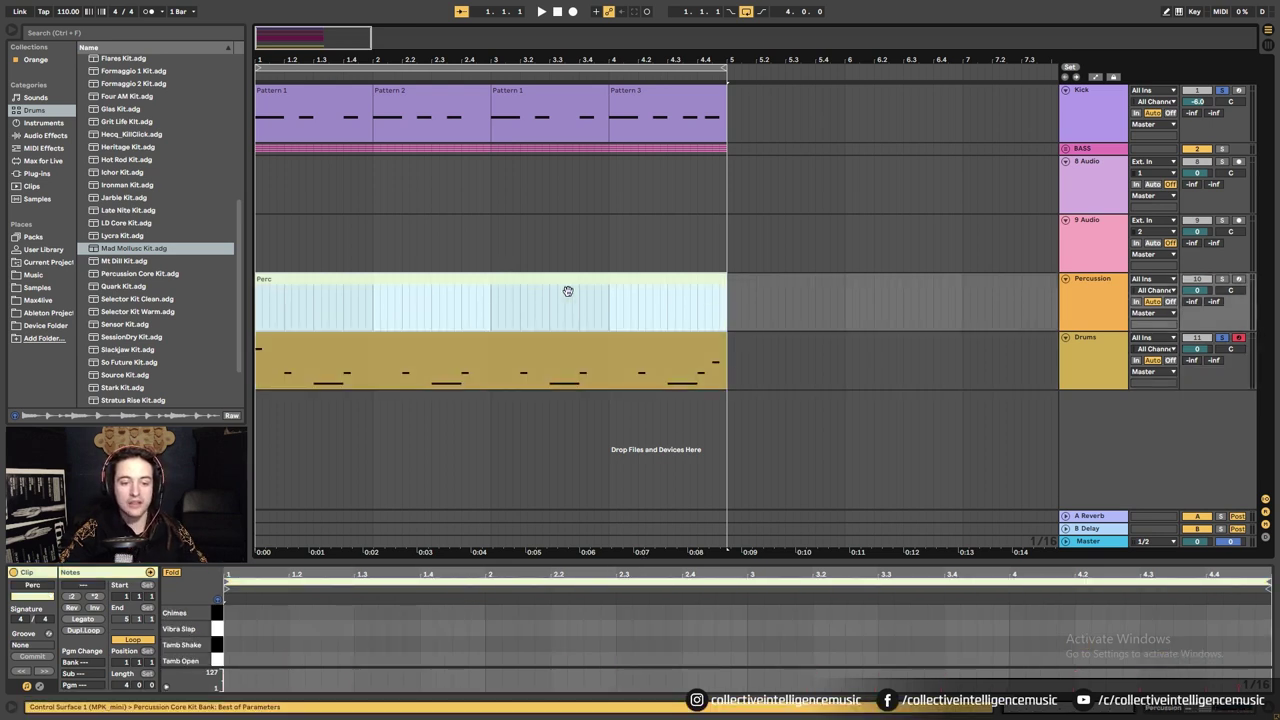
{"action": "left_click", "coordinate": [311, 640]}
{"action": "scroll", "coordinate": [311, 640], "scroll_direction": "down", "scroll_amount": 4}
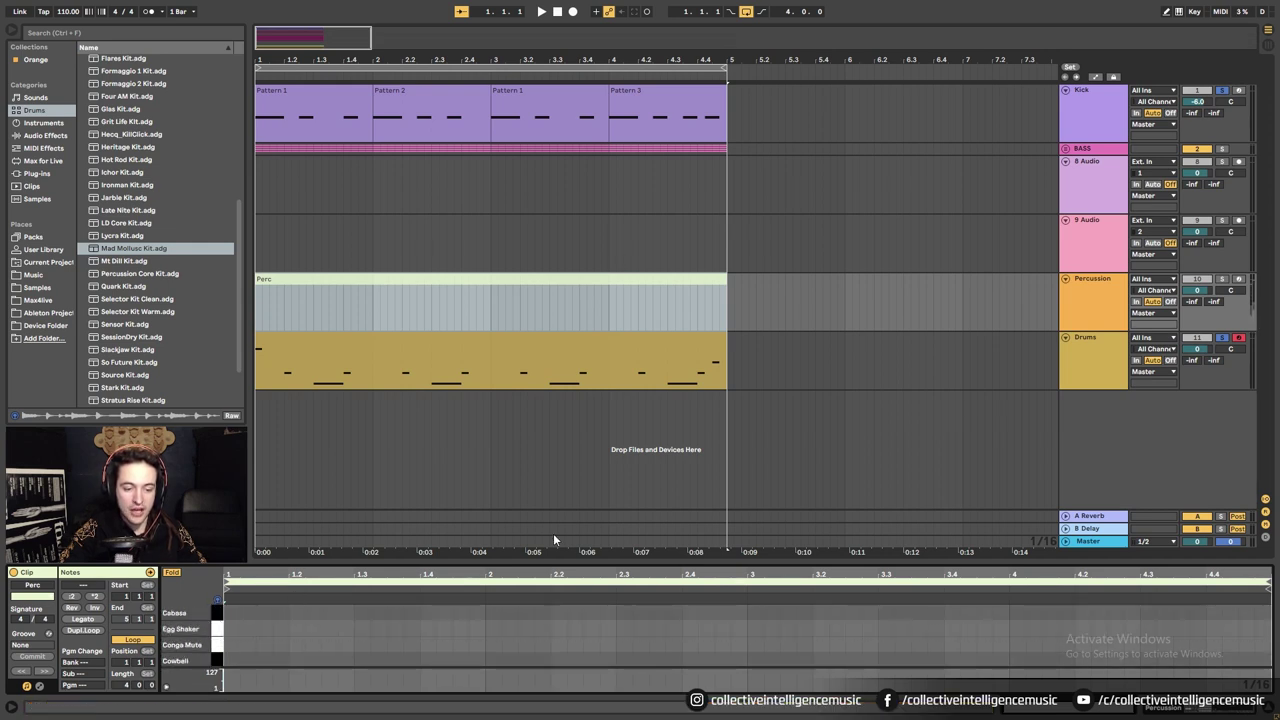
{"action": "left_click", "coordinate": [214, 630]}
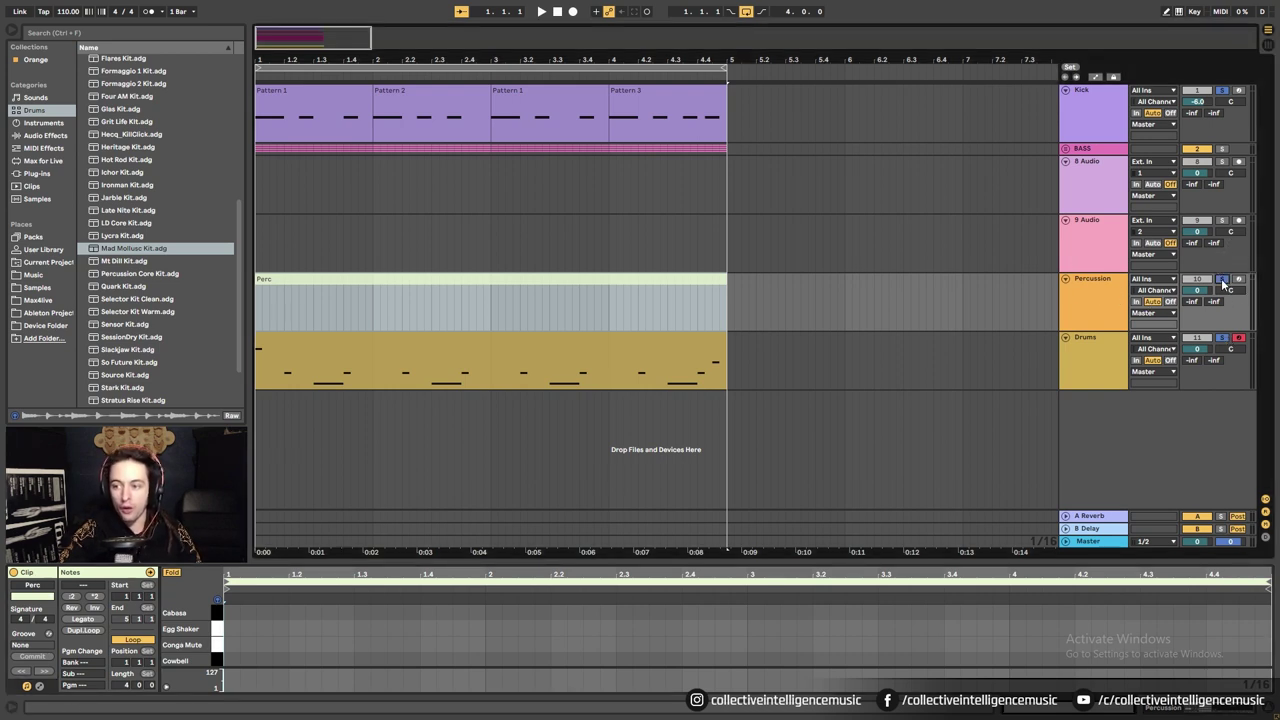
{"action": "left_click", "coordinate": [636, 292]}
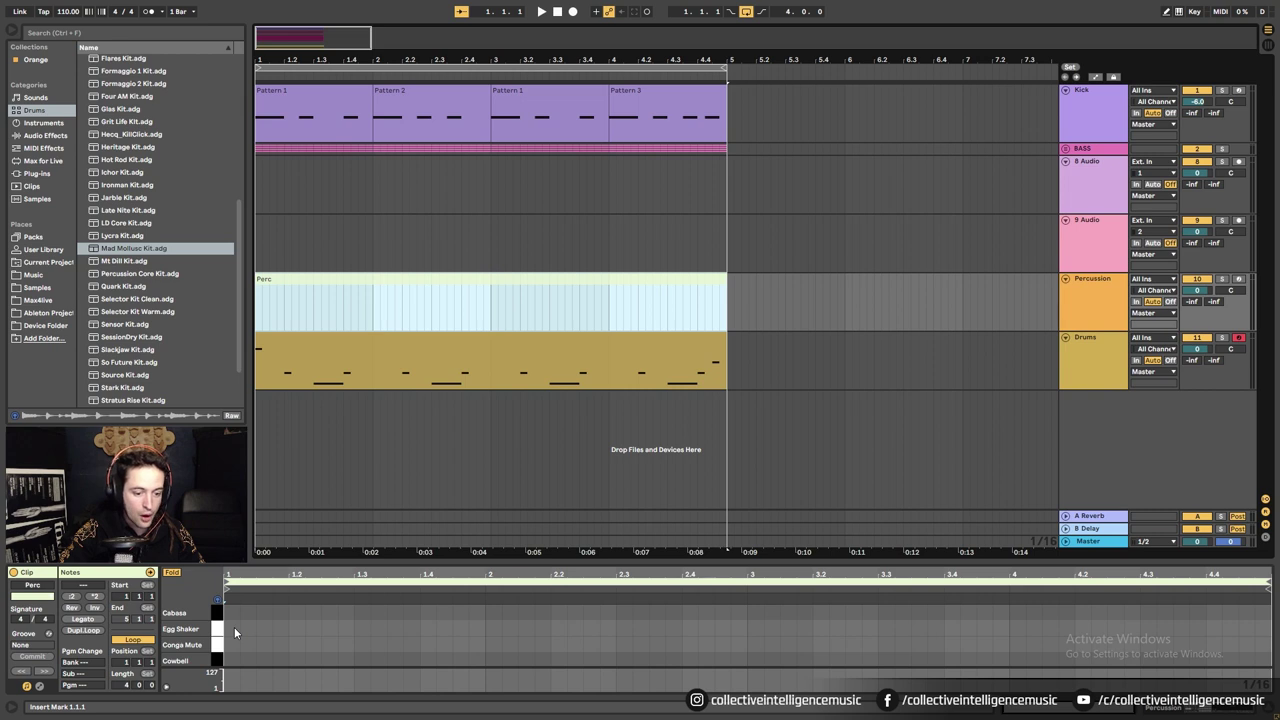
Set the Perc clip's note grid to 1/16 and alternate Egg Shaker and Cabasa sixteenth notes across beats 1 and 2 of bar 1.
{"action": "right_click", "coordinate": [398, 632]}
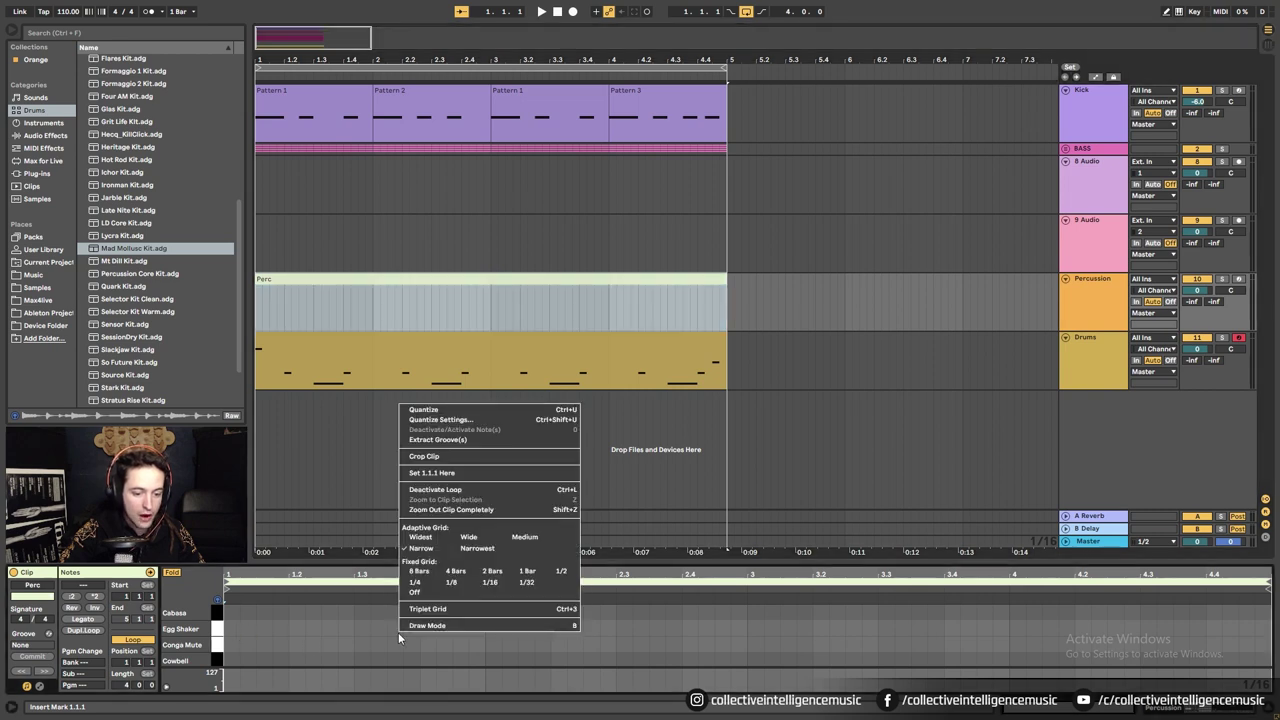
{"action": "left_click", "coordinate": [499, 582]}
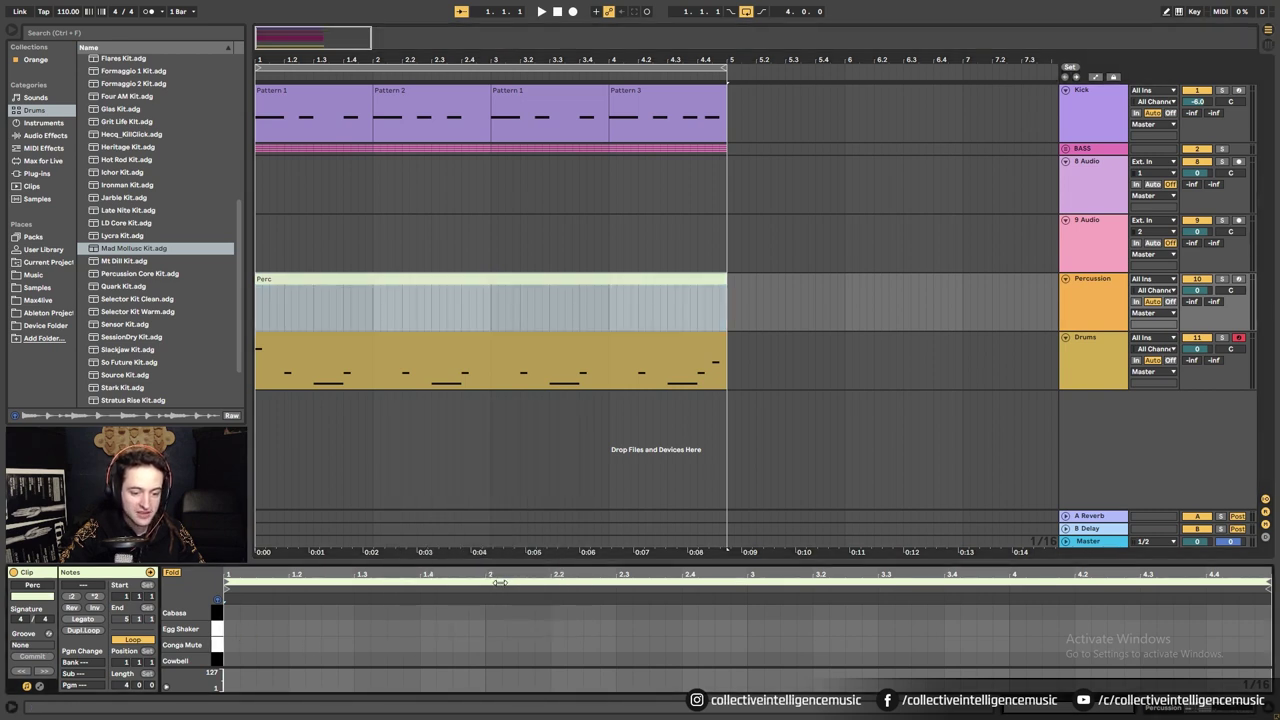
{"action": "double_click", "coordinate": [231, 629]}
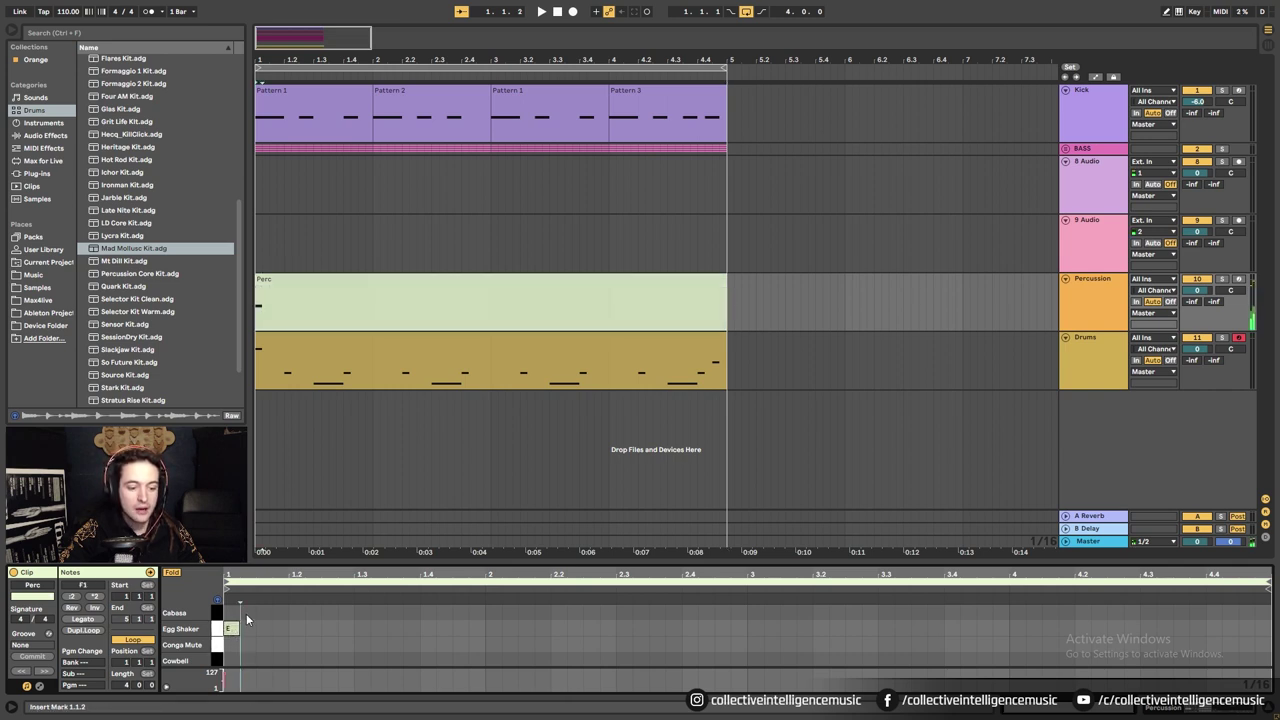
{"action": "double_click", "coordinate": [246, 613]}
{"action": "double_click", "coordinate": [263, 629]}
{"action": "double_click", "coordinate": [280, 612]}
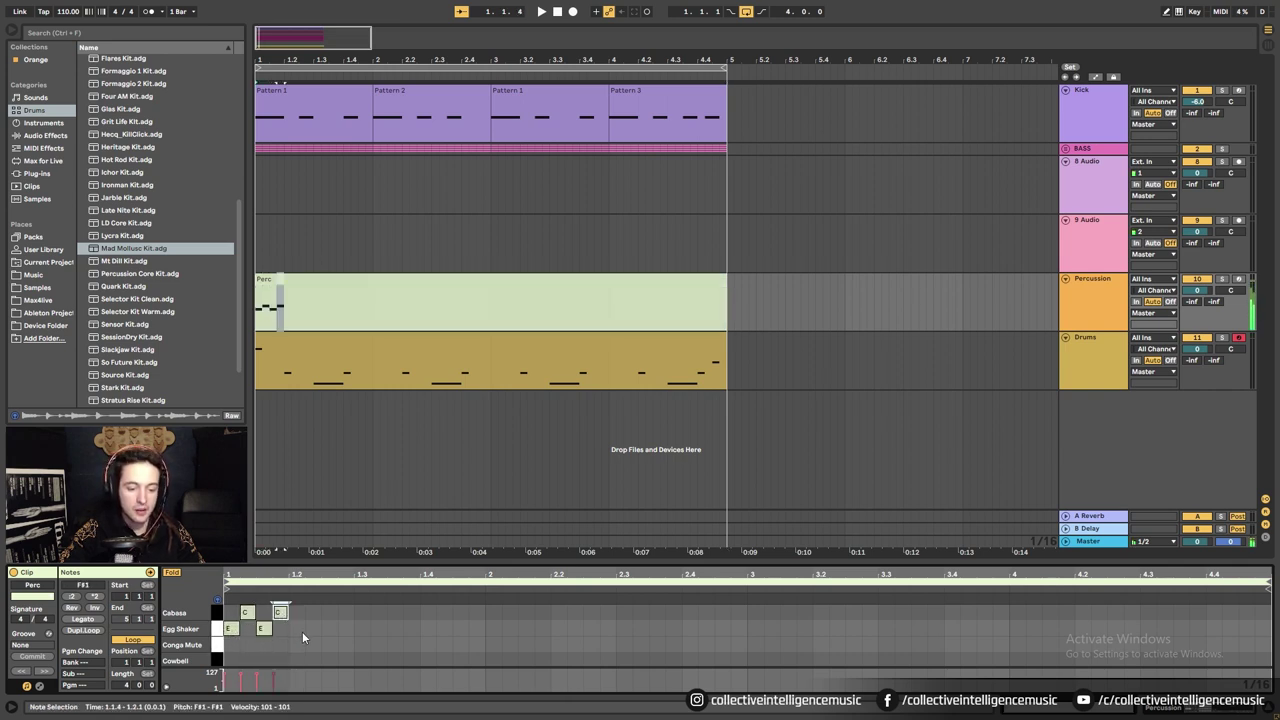
{"action": "double_click", "coordinate": [298, 629]}
{"action": "double_click", "coordinate": [312, 612]}
{"action": "double_click", "coordinate": [328, 629]}
{"action": "double_click", "coordinate": [345, 612]}
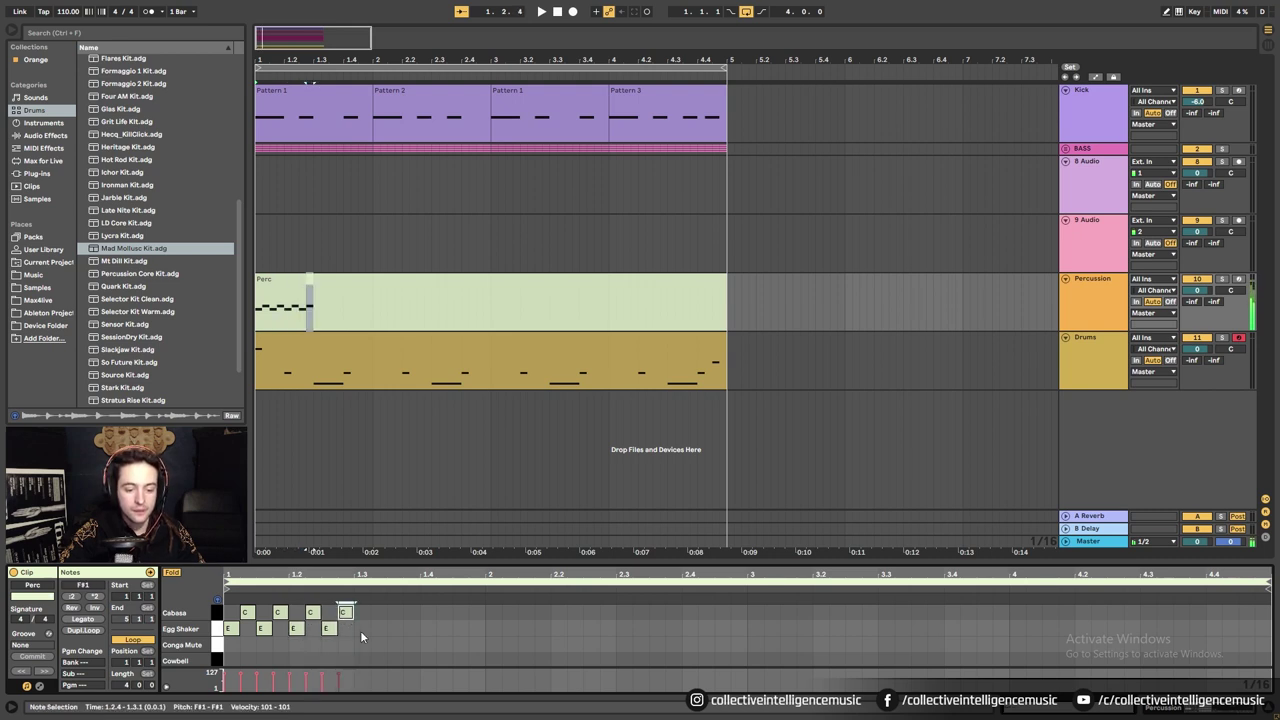
Continue alternating Egg Shaker and Cabasa sixteenth notes through beats 3 and 4 of bar 1 in the Perc clip.
{"action": "double_click", "coordinate": [361, 629]}
{"action": "double_click", "coordinate": [377, 612]}
{"action": "double_click", "coordinate": [393, 629]}
{"action": "double_click", "coordinate": [410, 612]}
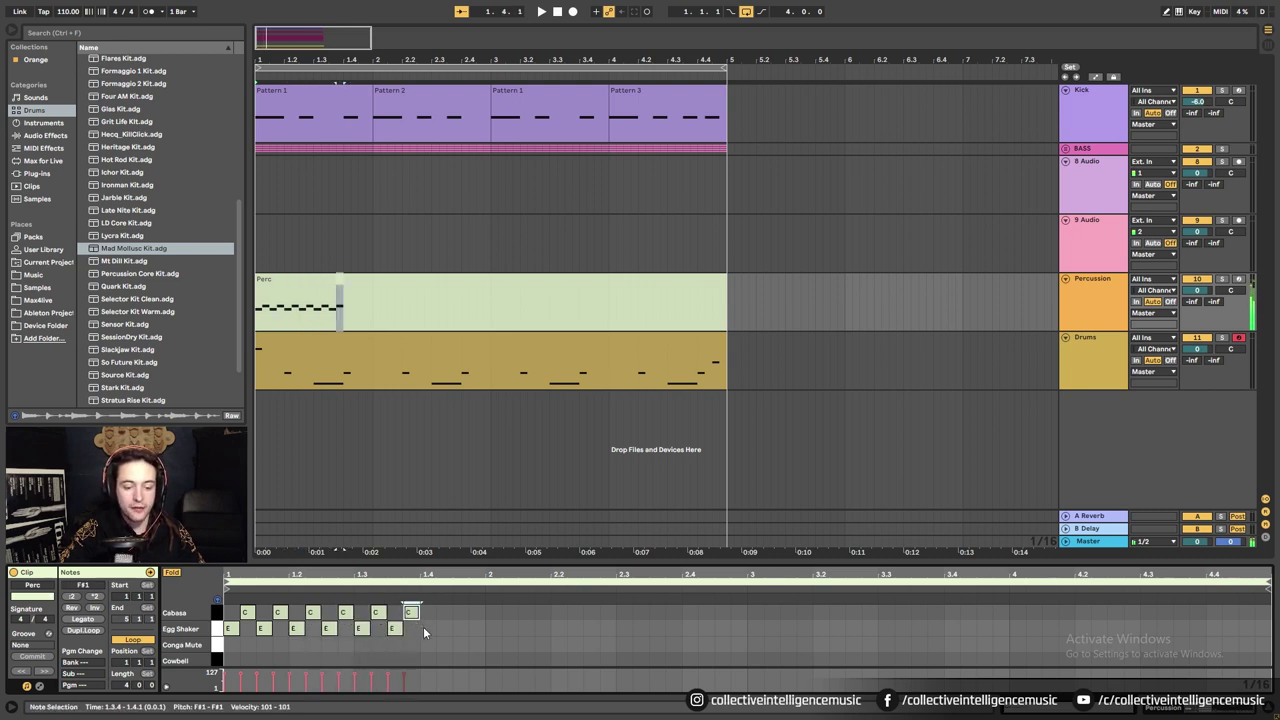
{"action": "double_click", "coordinate": [427, 629]}
{"action": "double_click", "coordinate": [442, 612]}
{"action": "double_click", "coordinate": [458, 629]}
{"action": "double_click", "coordinate": [475, 612]}
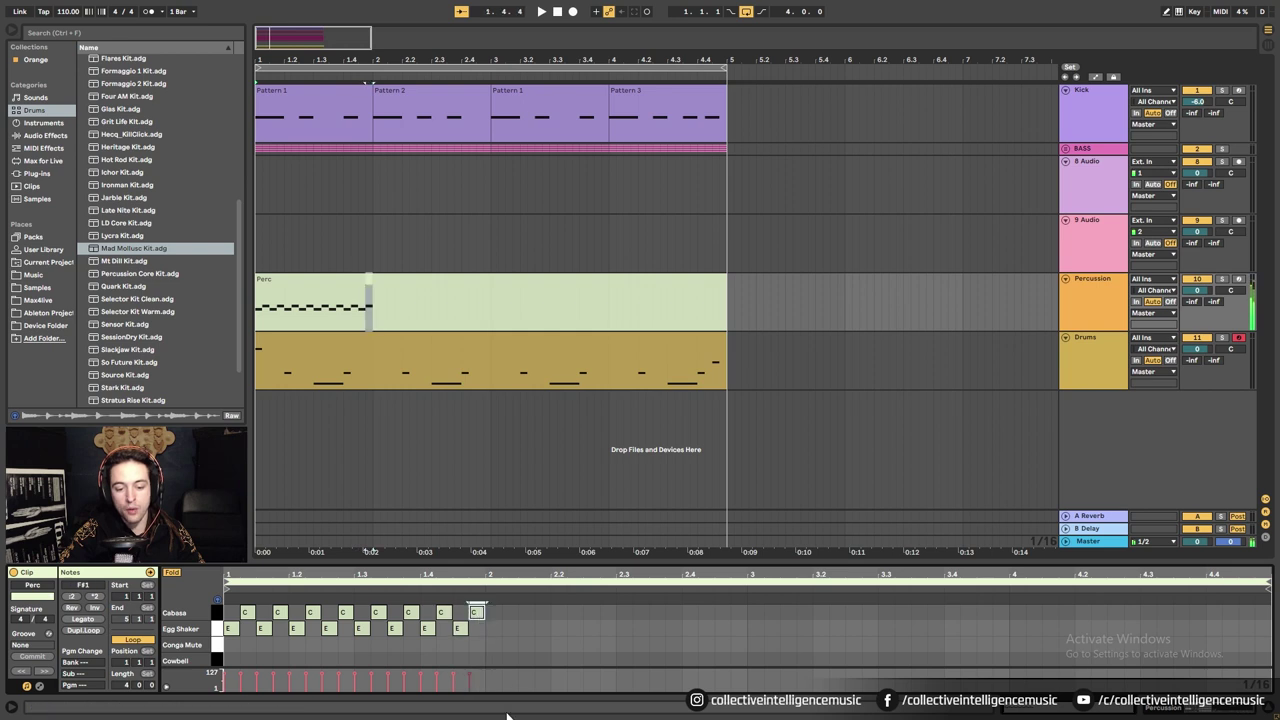
Duplicate the bar 1 Egg Shaker and Cabasa pattern into bars 2, 3 and 4 of the Perc clip.
{"action": "left_click_drag", "start_coordinate": [487, 630], "coordinate": [228, 616]}
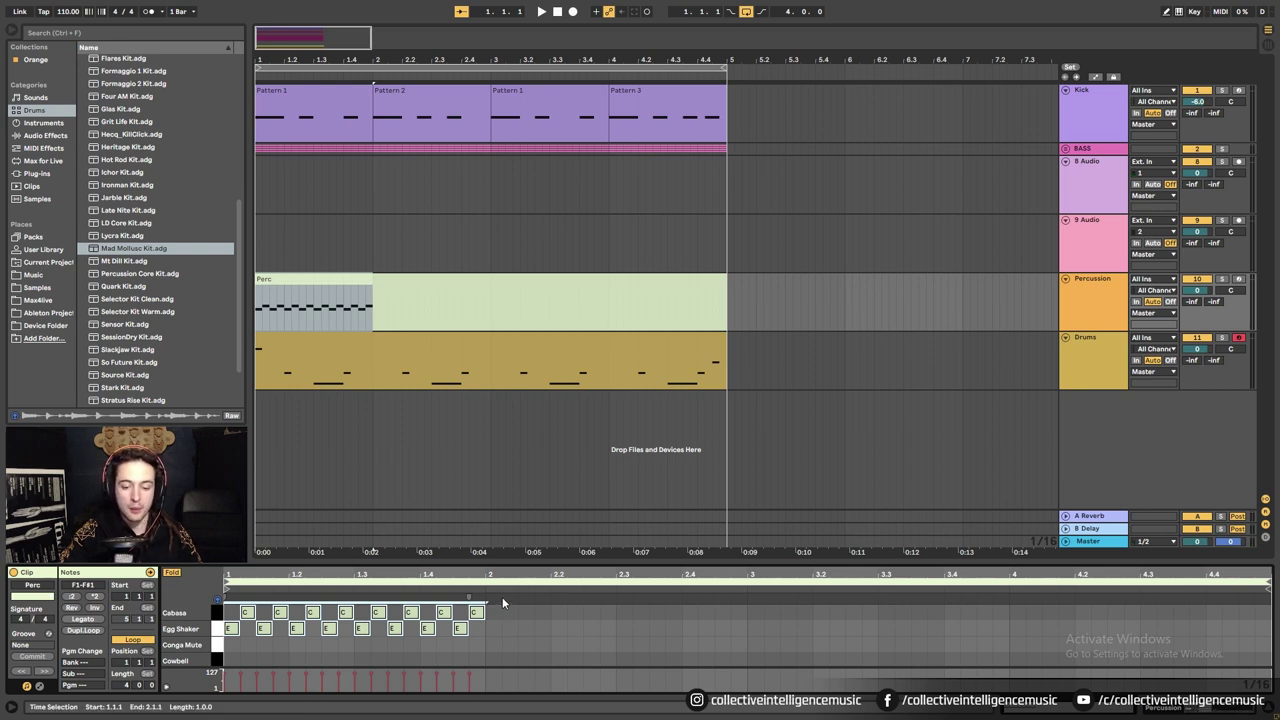
{"action": "key", "text": "ctrl+d"}
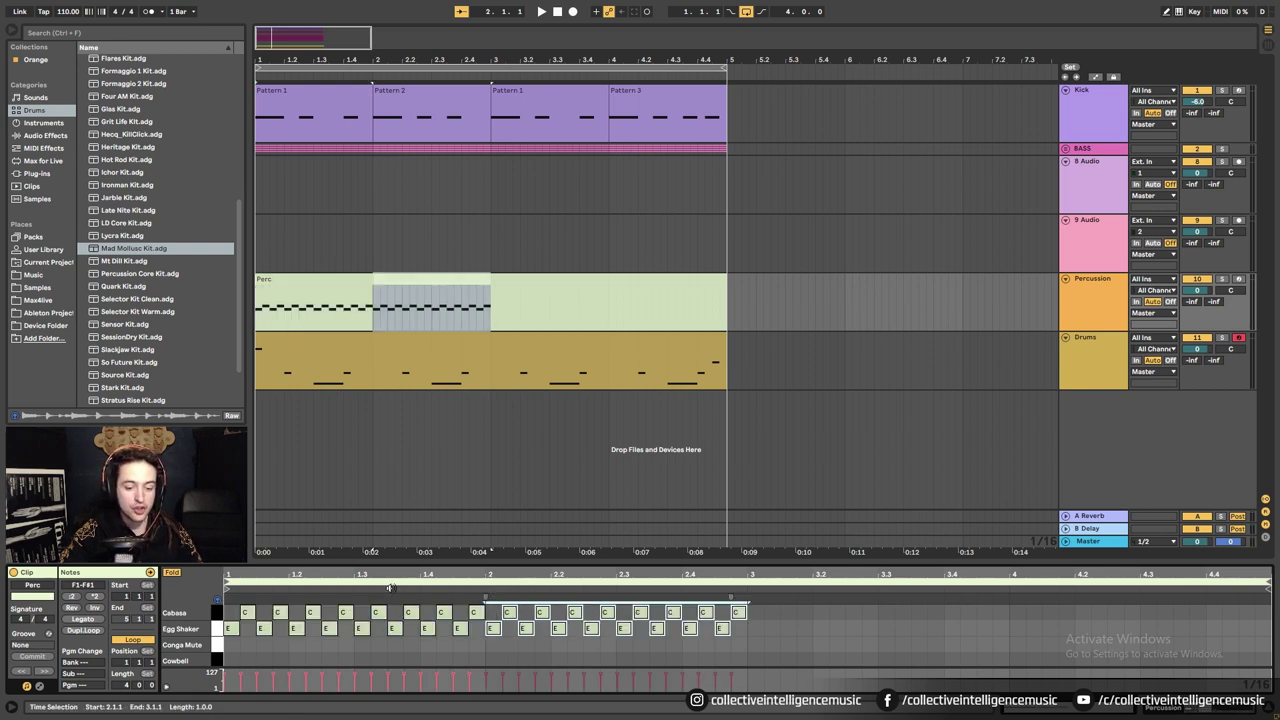
{"action": "key", "text": "ctrl+d"}
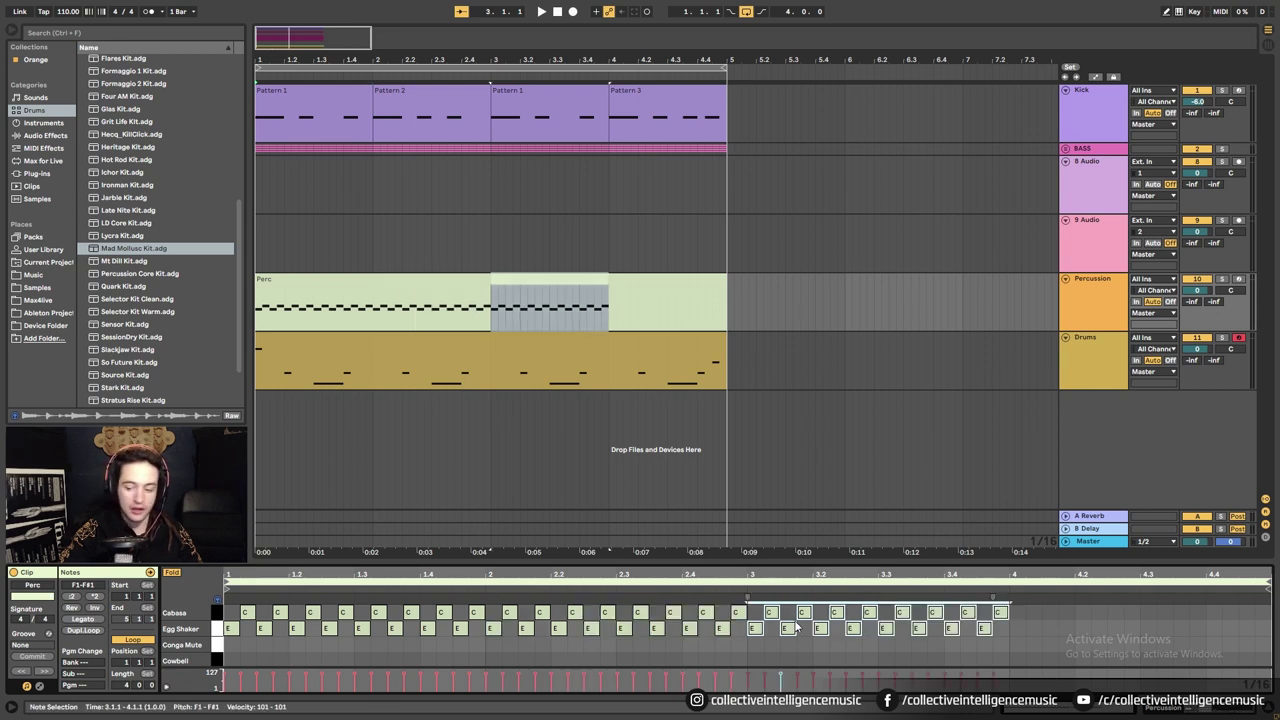
{"action": "key", "text": "ctrl+d"}
Play the arrangement briefly, solo the Percussion track, and select the Perc clip.
{"action": "left_click", "coordinate": [334, 285]}
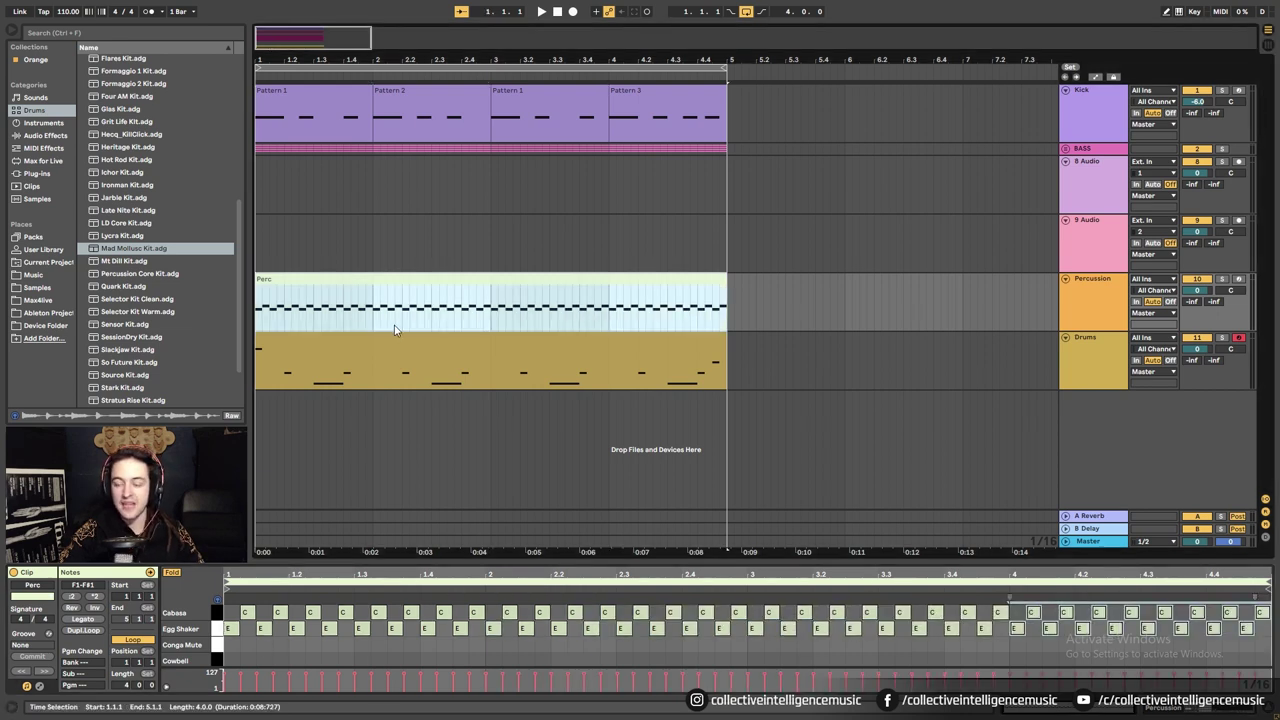
{"action": "key", "text": "space"}
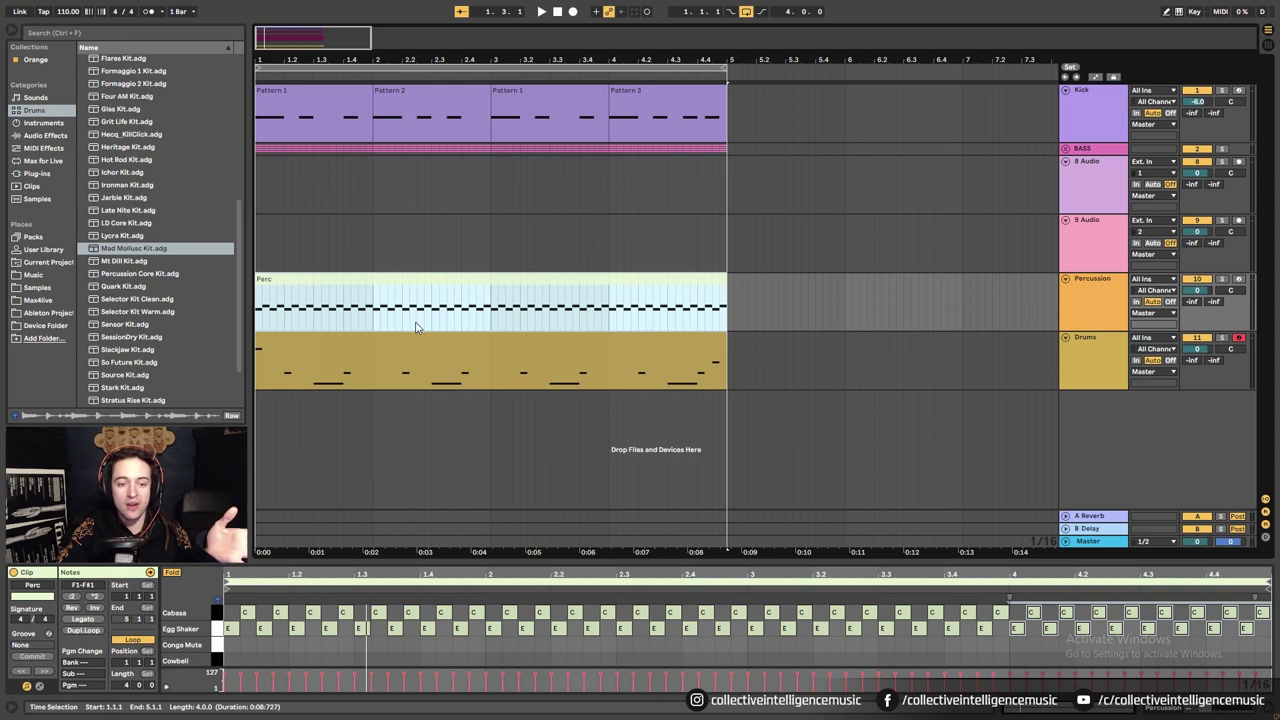
{"action": "left_click", "coordinate": [1221, 280]}
{"action": "left_click", "coordinate": [699, 289]}
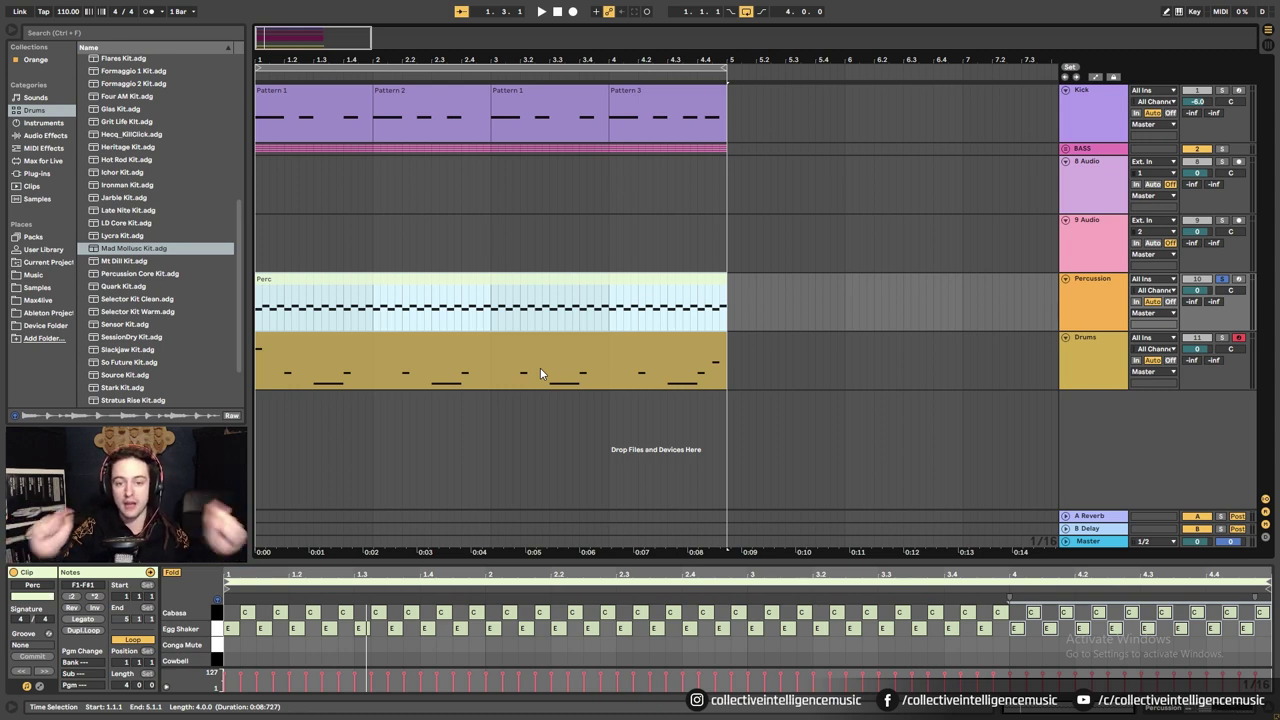
{"action": "left_click", "coordinate": [361, 277]}
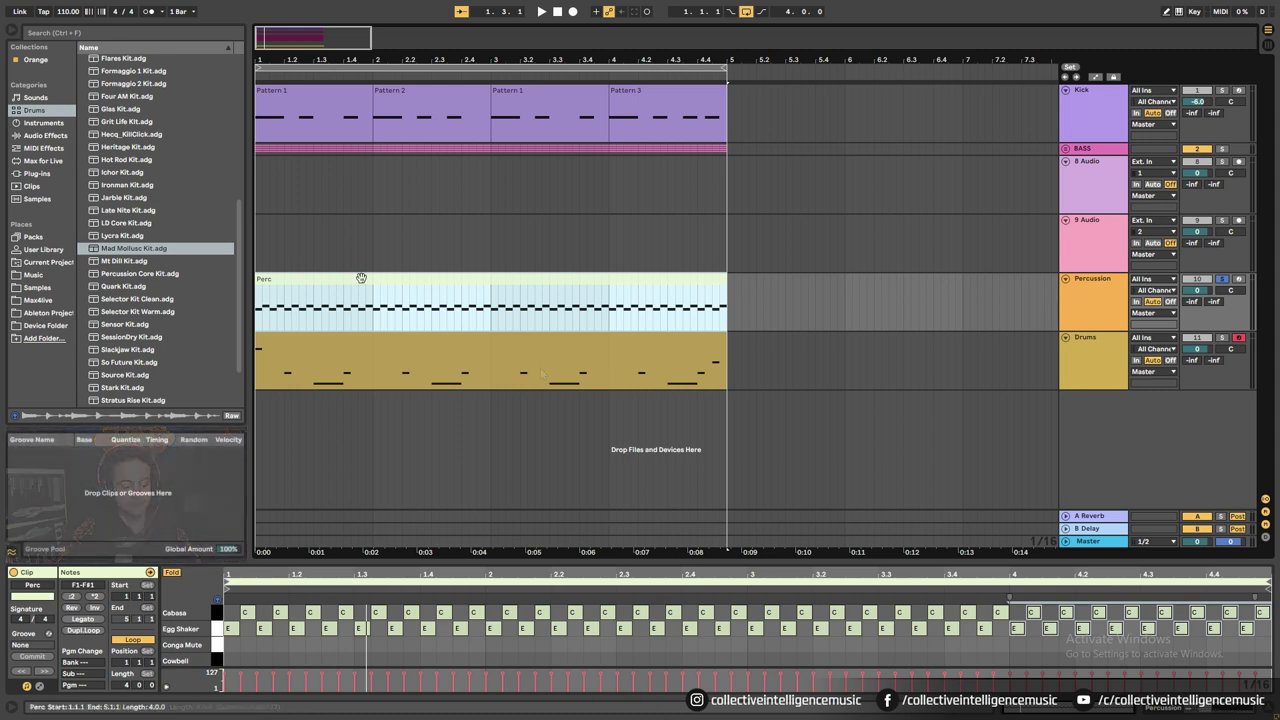
Show the Groove Pool, browse the Core Library's Swing and Groove folder, and expand MPC down to the MPC 16 grooves.
{"action": "left_click", "coordinate": [12, 553]}
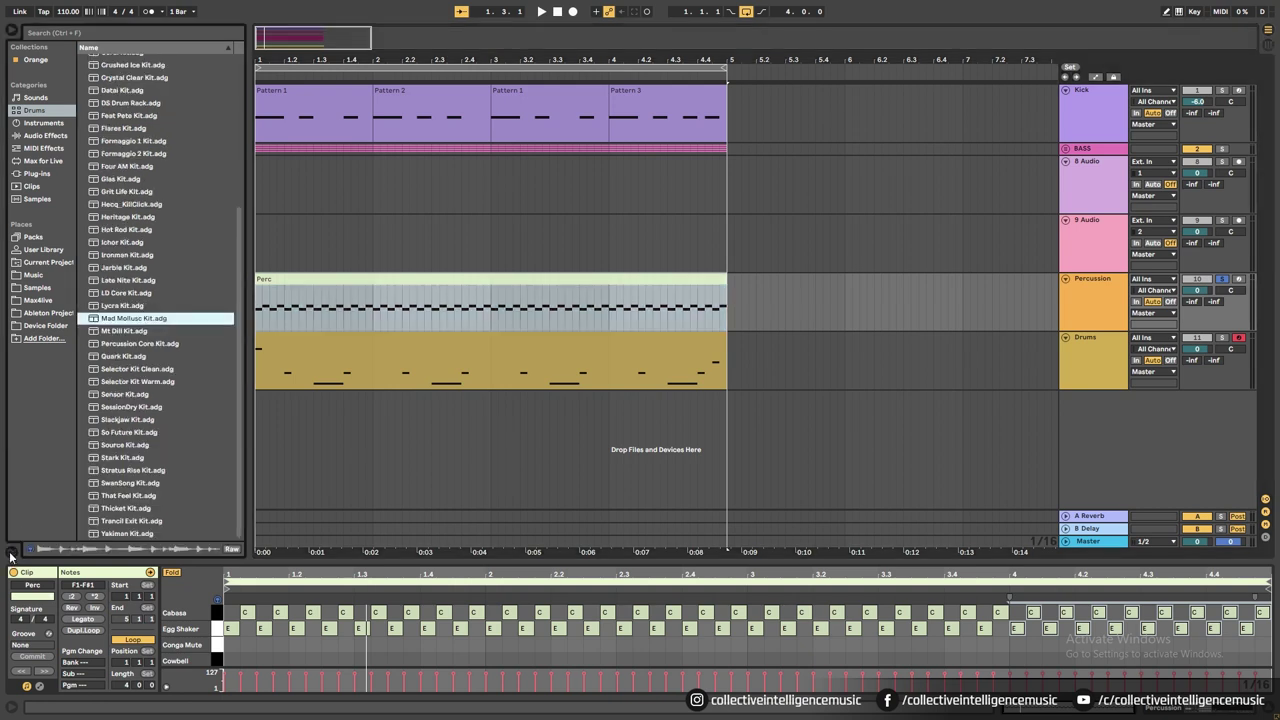
{"action": "left_click", "coordinate": [12, 554]}
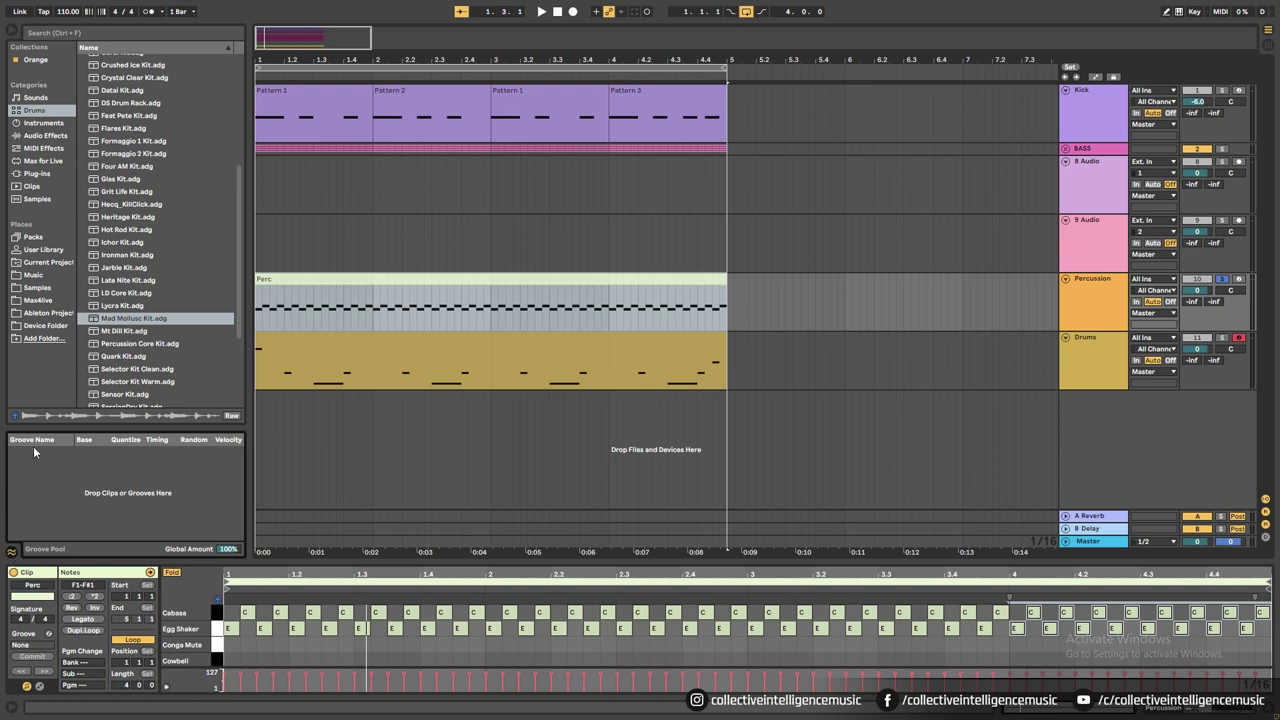
{"action": "left_click", "coordinate": [12, 553]}
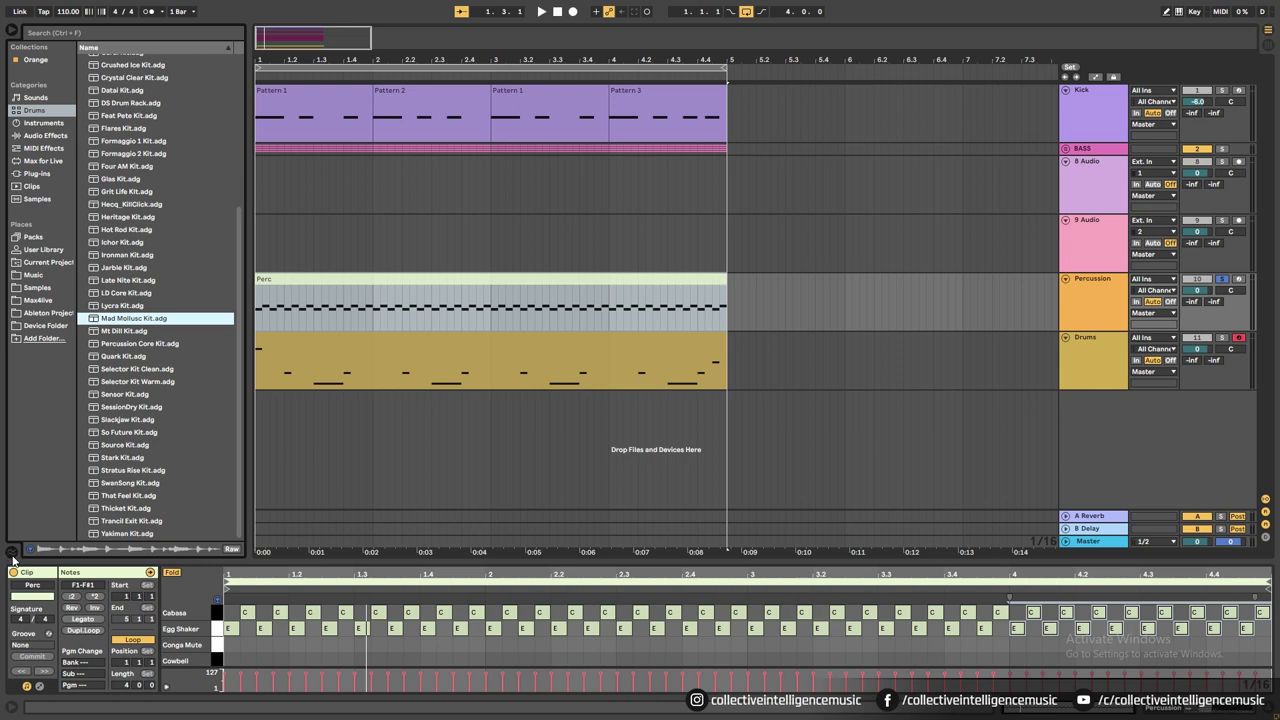
{"action": "left_click", "coordinate": [12, 553]}
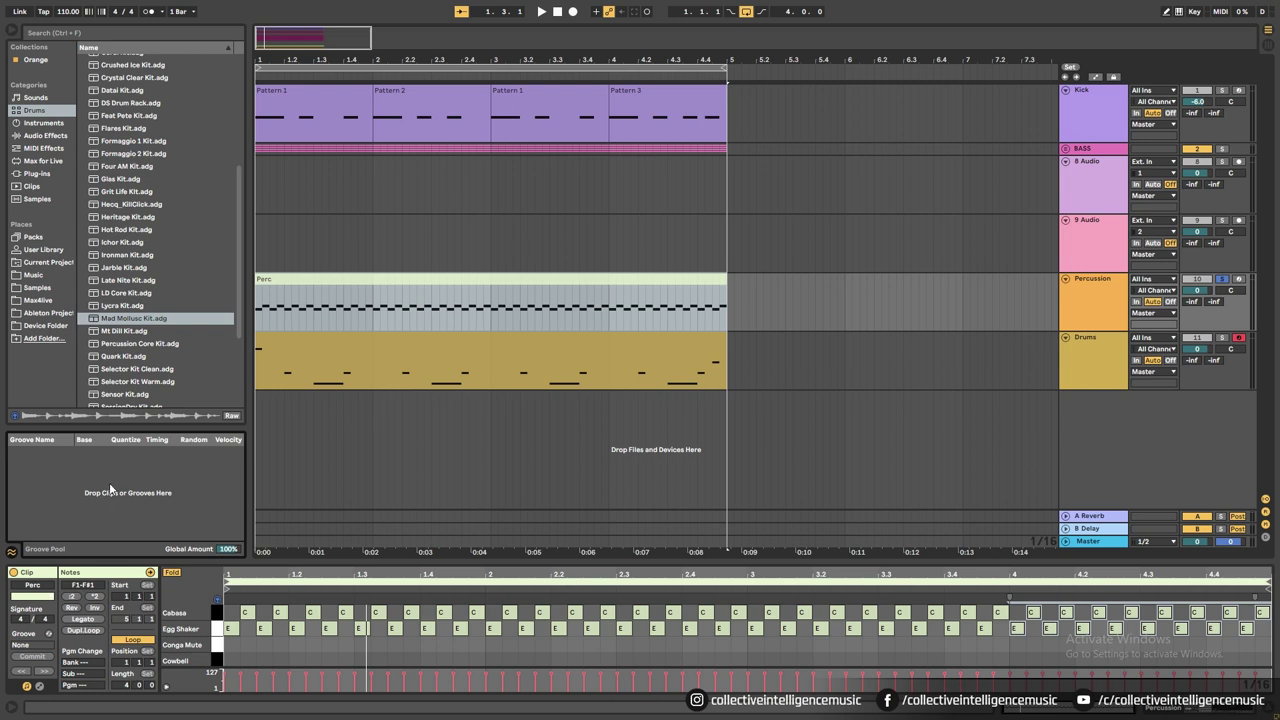
{"action": "right_click", "coordinate": [153, 476]}
{"action": "left_click", "coordinate": [171, 484]}
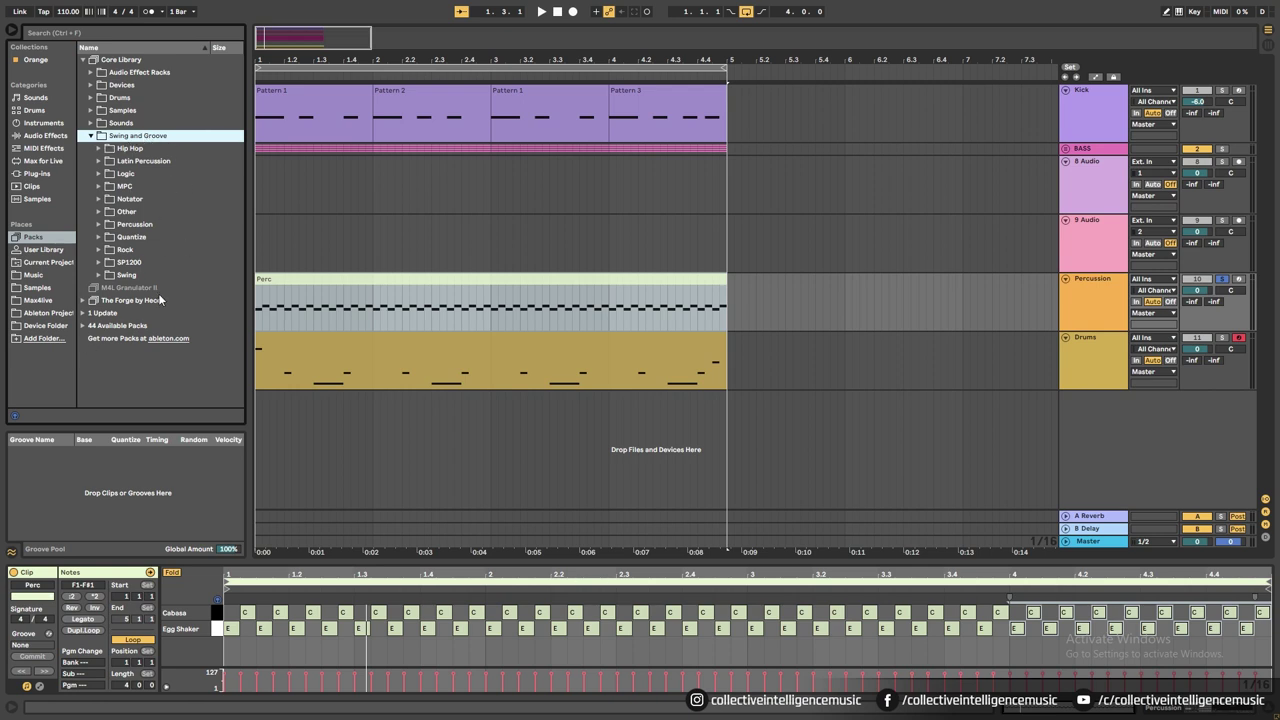
{"action": "left_click", "coordinate": [98, 186]}
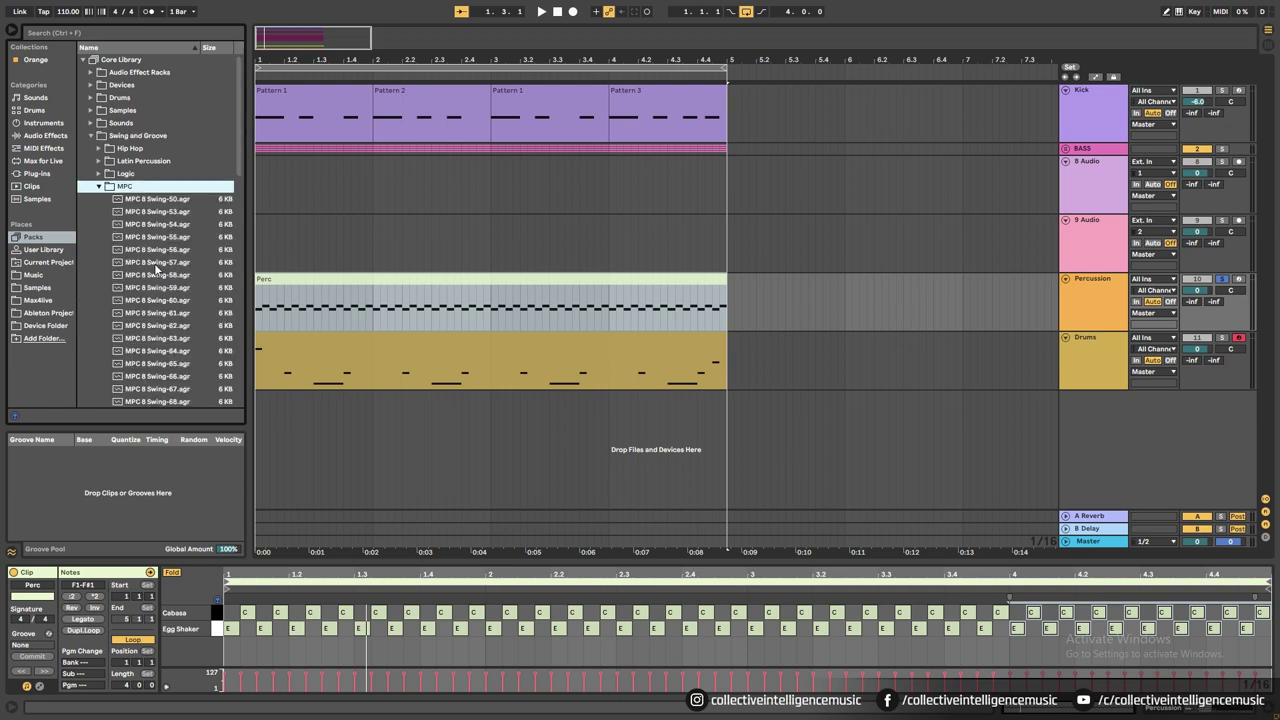
{"action": "scroll", "coordinate": [190, 243], "scroll_direction": "down", "scroll_amount": 1}
{"action": "scroll", "coordinate": [190, 243], "scroll_direction": "down", "scroll_amount": 5}
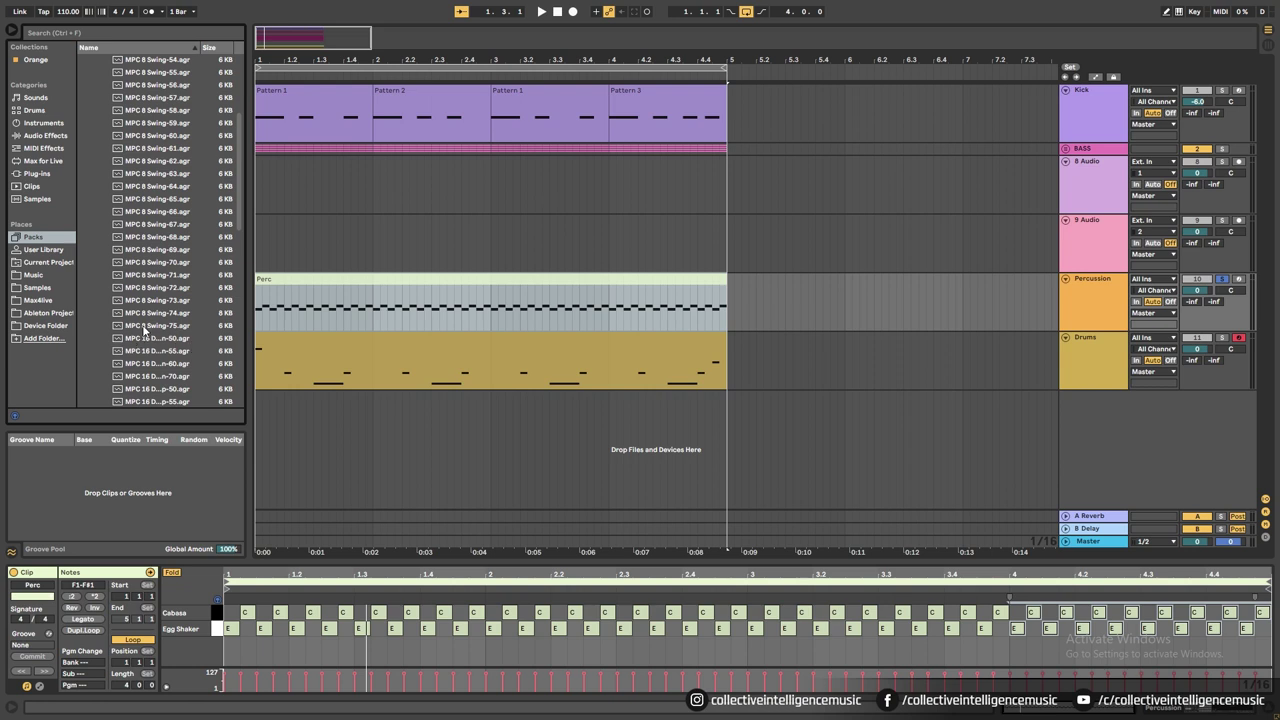
Set the arrangement grid to 1/8 and select eighth-note slices along bar 1 of the 9 Audio track.
{"action": "right_click", "coordinate": [441, 246]}
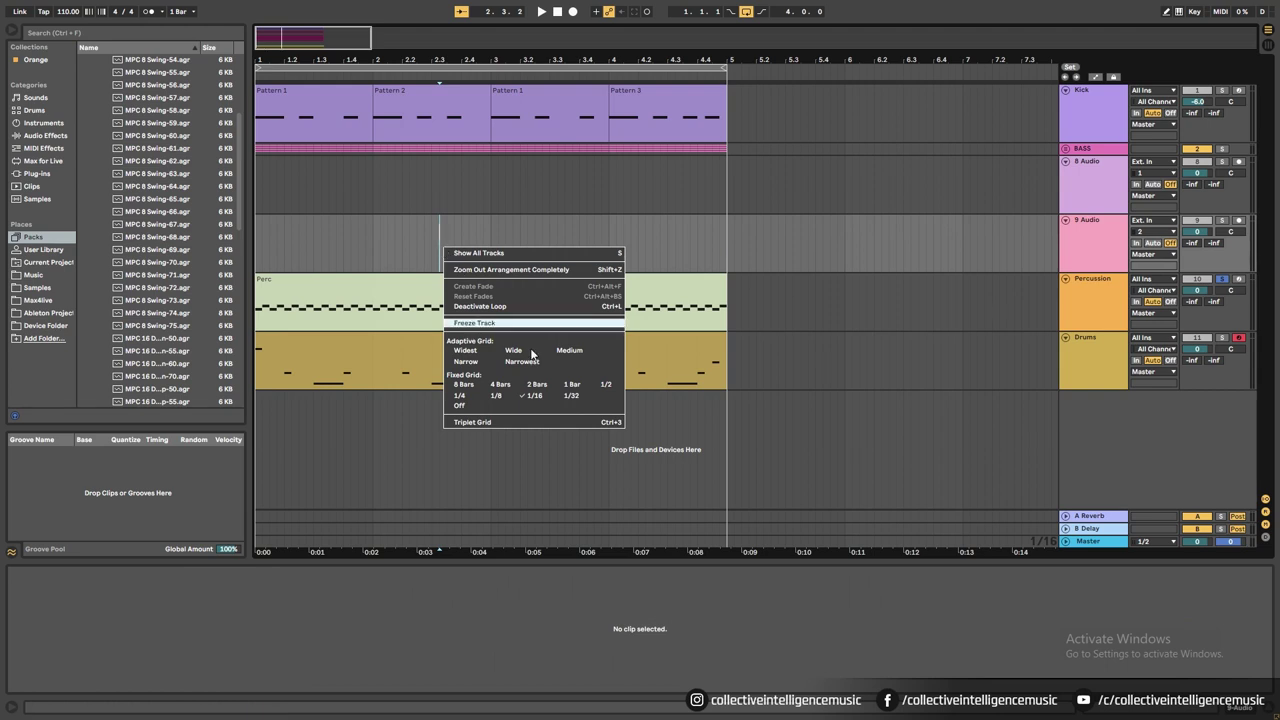
{"action": "left_click", "coordinate": [498, 396]}
{"action": "left_click", "coordinate": [264, 252]}
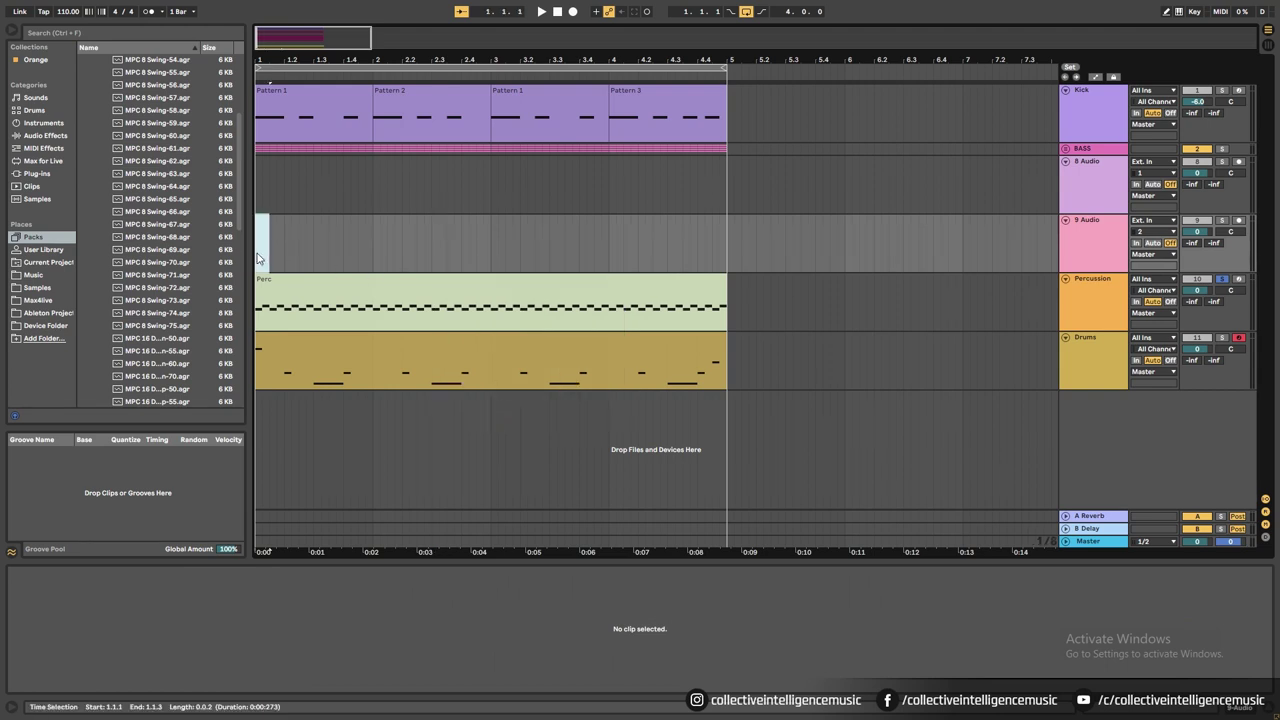
{"action": "left_click", "coordinate": [279, 258]}
{"action": "left_click_drag", "start_coordinate": [279, 258], "coordinate": [365, 258]}
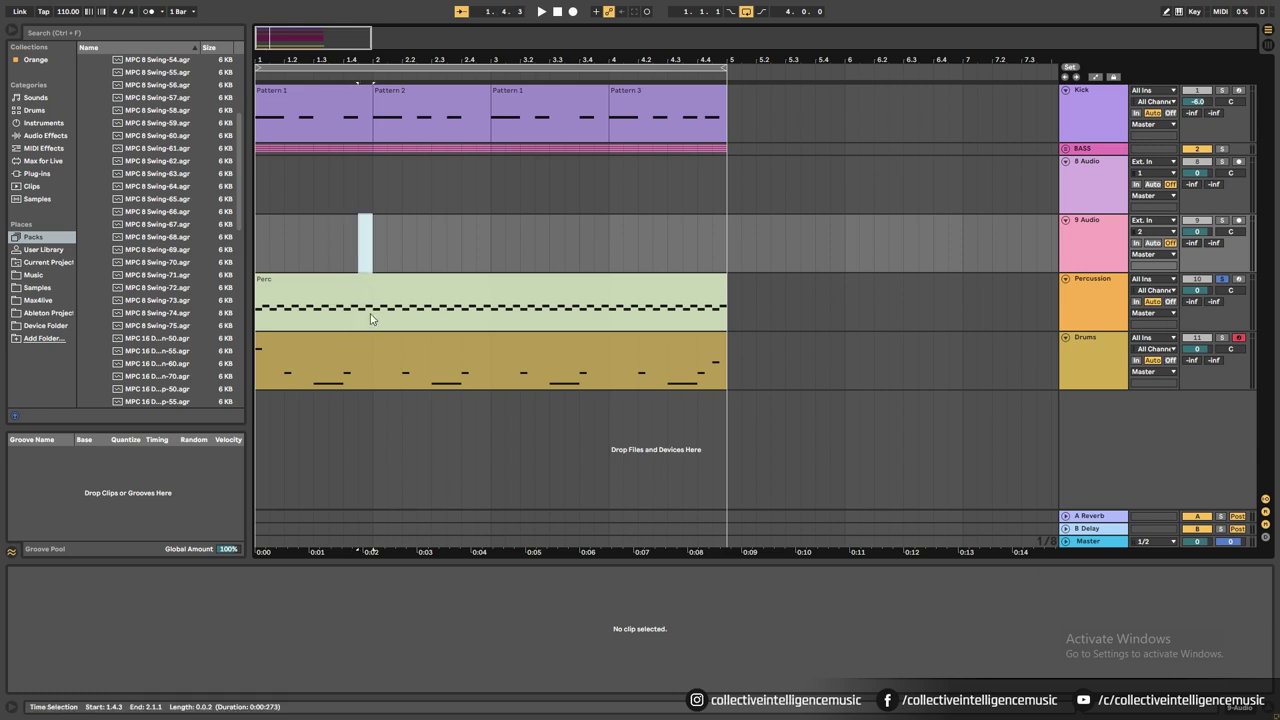
Preview the MPC 16 D...n-50.agr groove and select the Perc clip.
{"action": "left_click", "coordinate": [145, 340]}
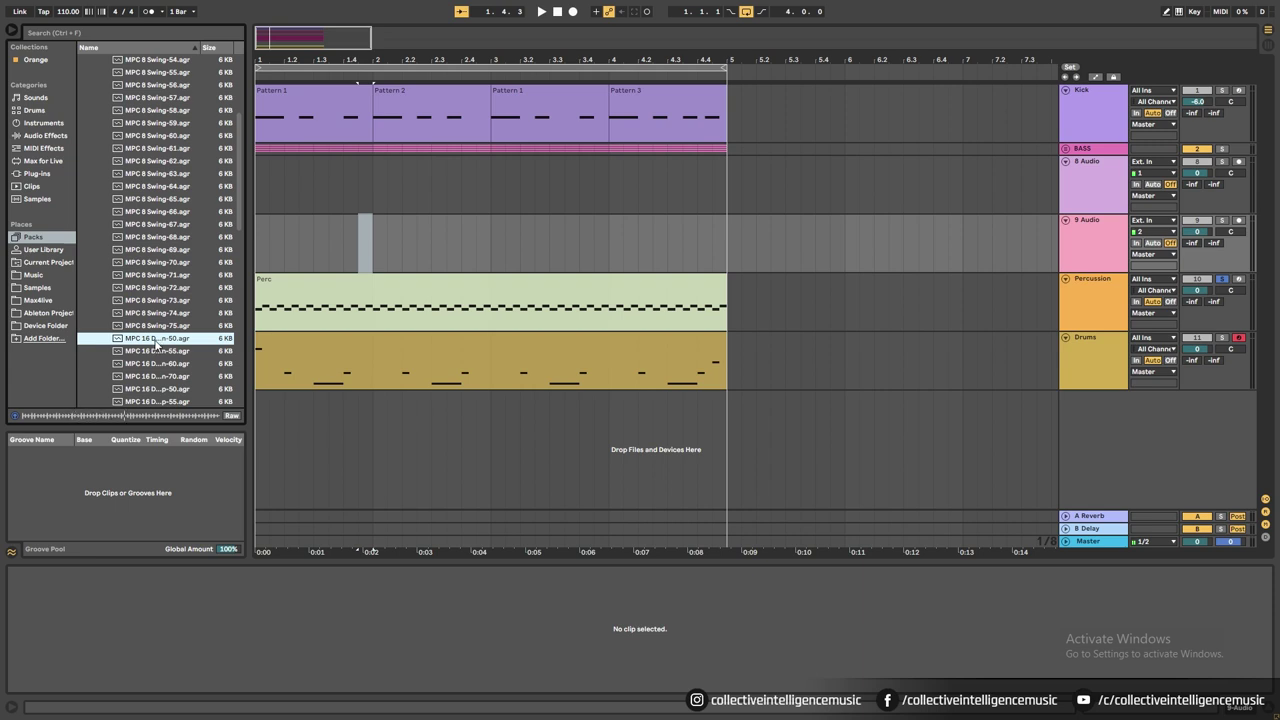
{"action": "key", "text": "alt+Tab"}
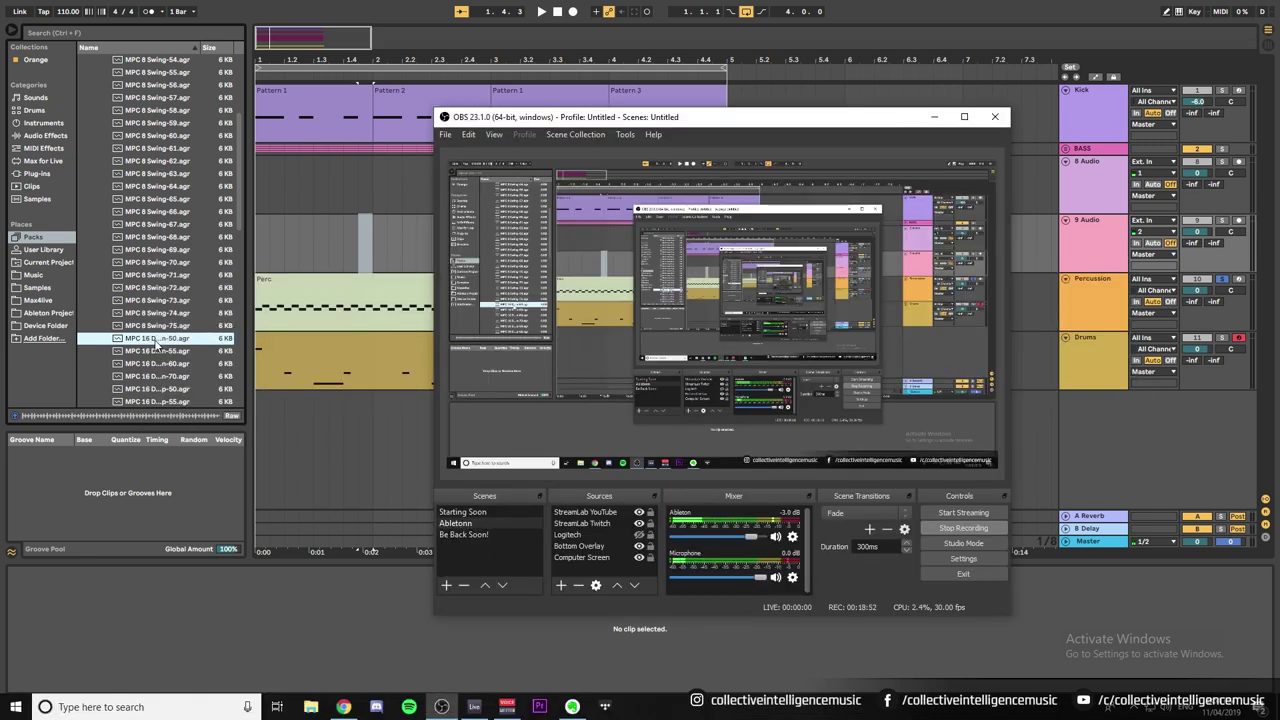
{"action": "left_click", "coordinate": [257, 293]}
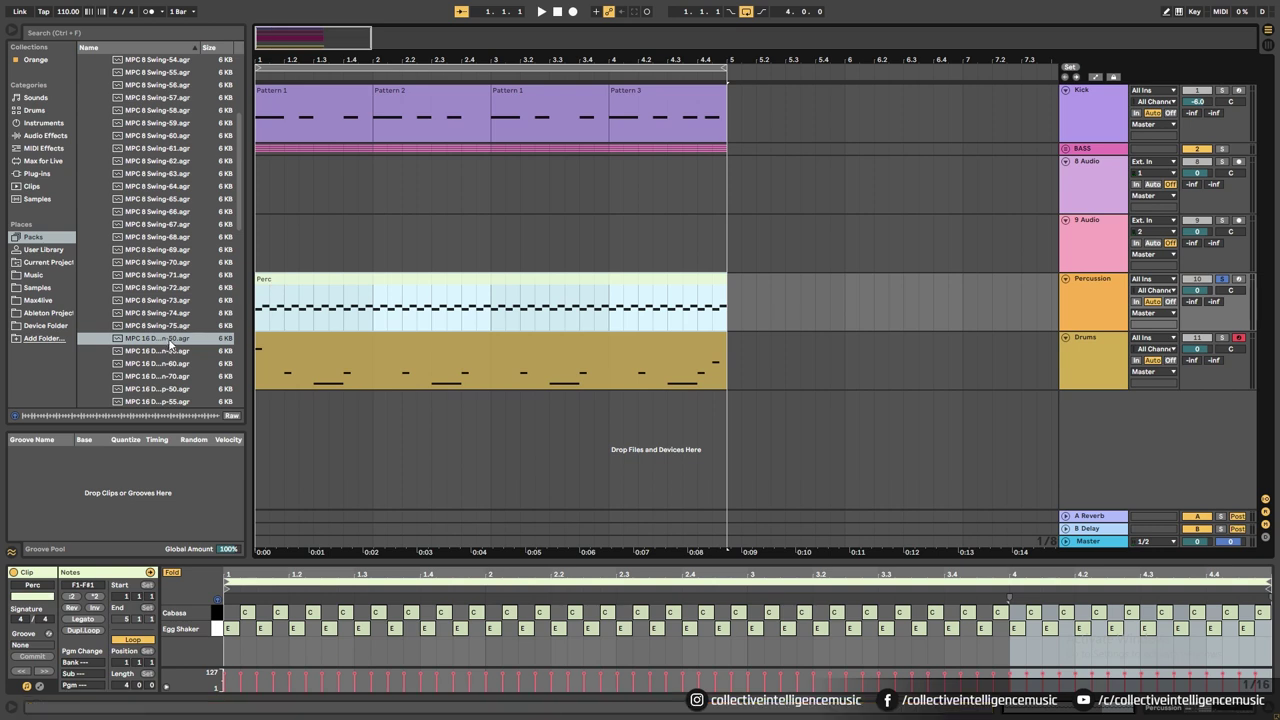
{"action": "left_click", "coordinate": [170, 344]}
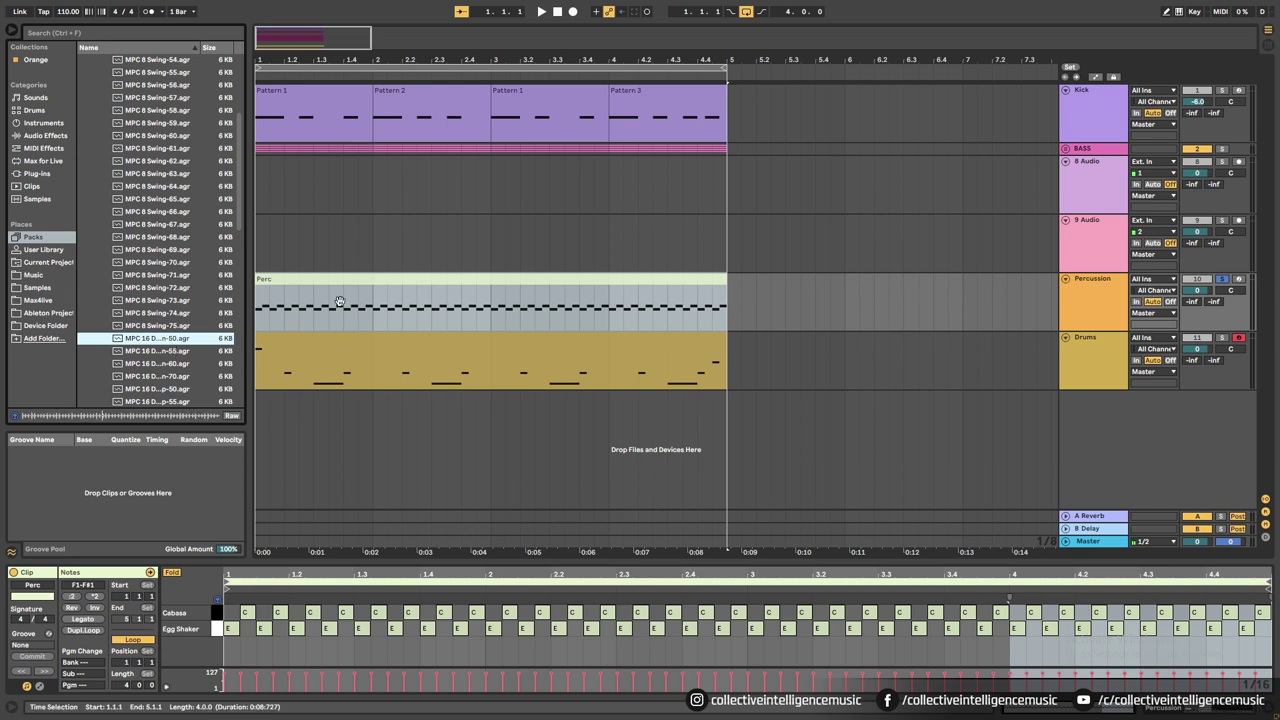
Play the soloed Perc clip from bar 1 to hear it without a groove, and stop playback.
{"action": "left_click", "coordinate": [372, 289]}
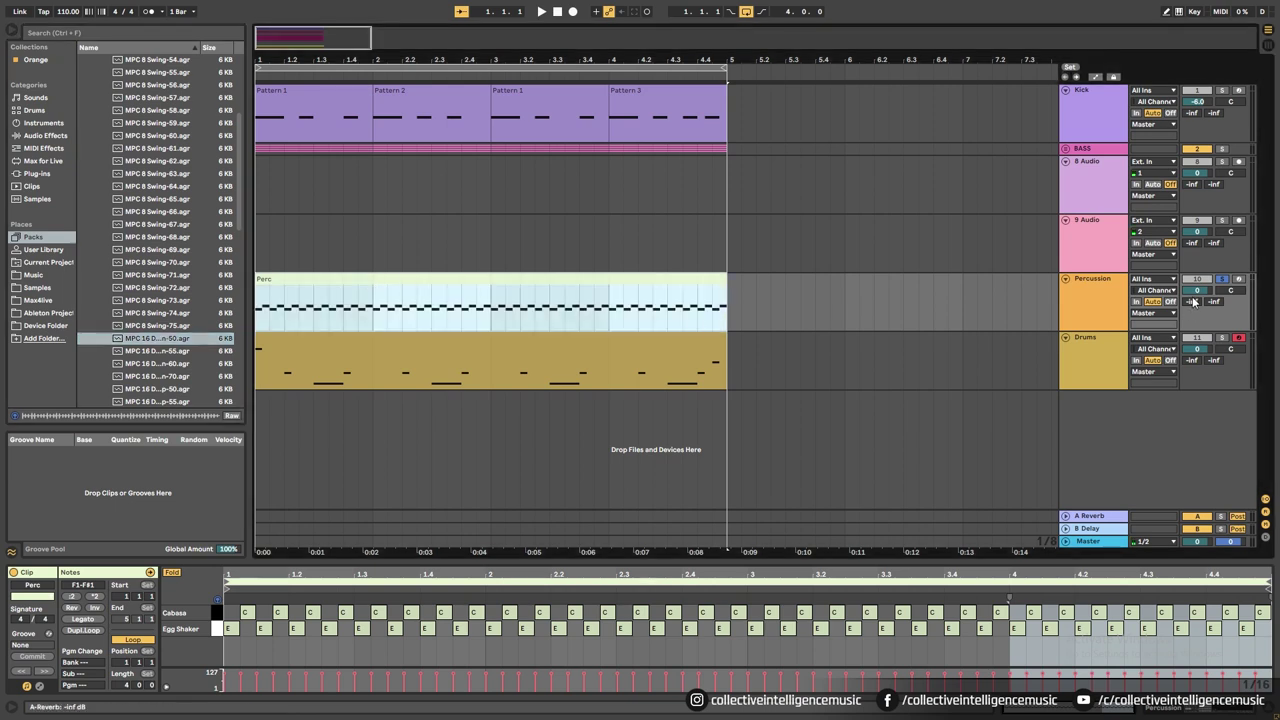
{"action": "key", "text": "space"}
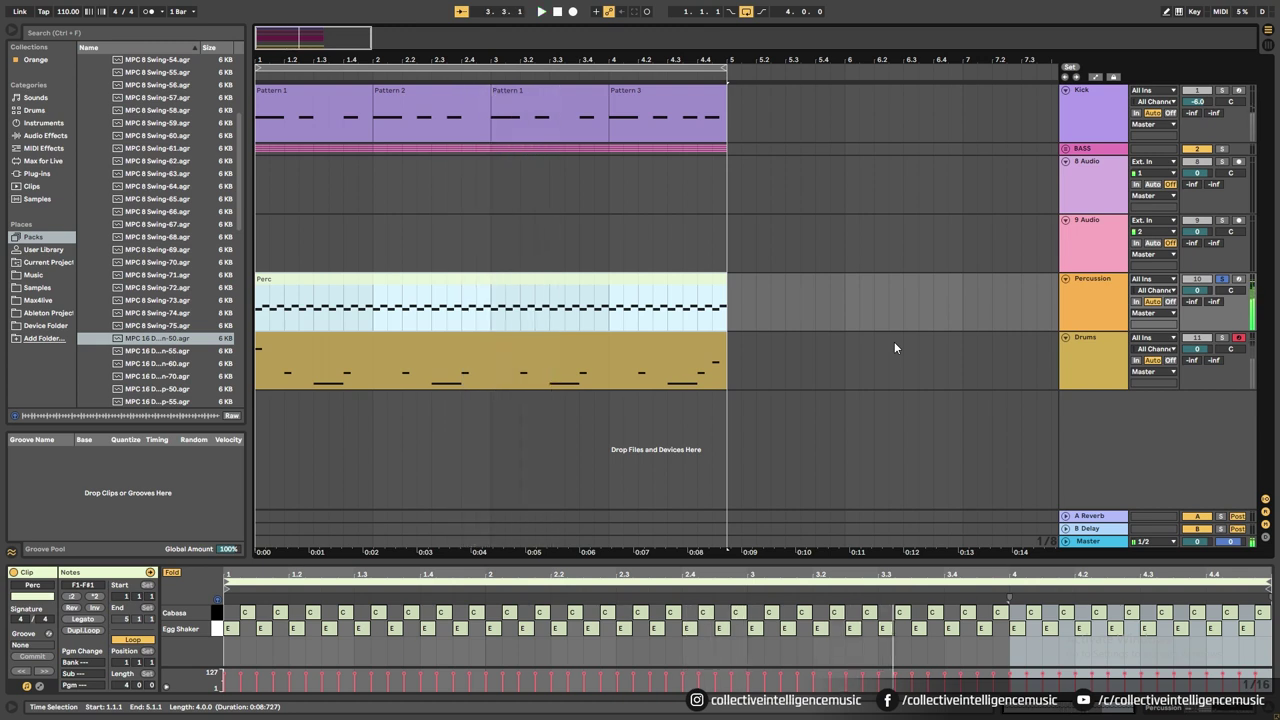
{"action": "key", "text": "space"}
Apply the MPC 16 D...n-55.agr groove to the Perc clip and set its Velocity amount to 70% in the Groove Pool.
{"action": "left_click", "coordinate": [176, 352]}
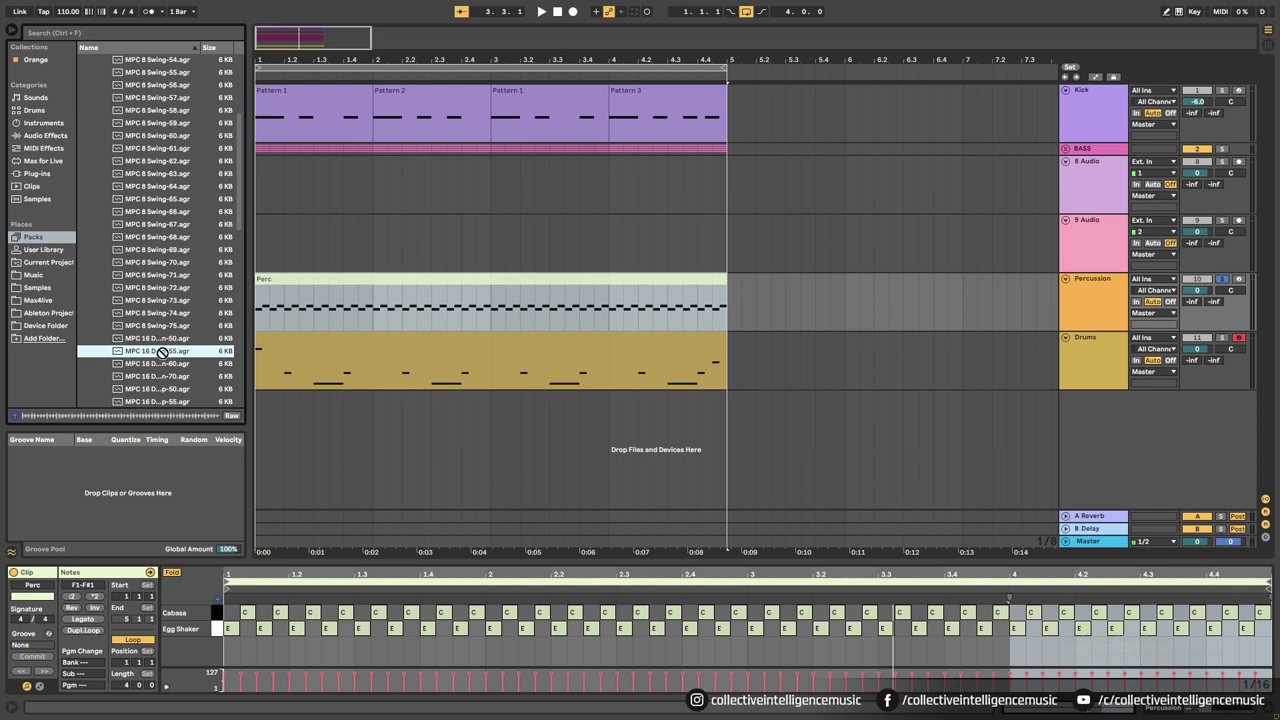
{"action": "left_click_drag", "start_coordinate": [335, 285], "coordinate": [335, 279]}
{"action": "left_click", "coordinate": [335, 279]}
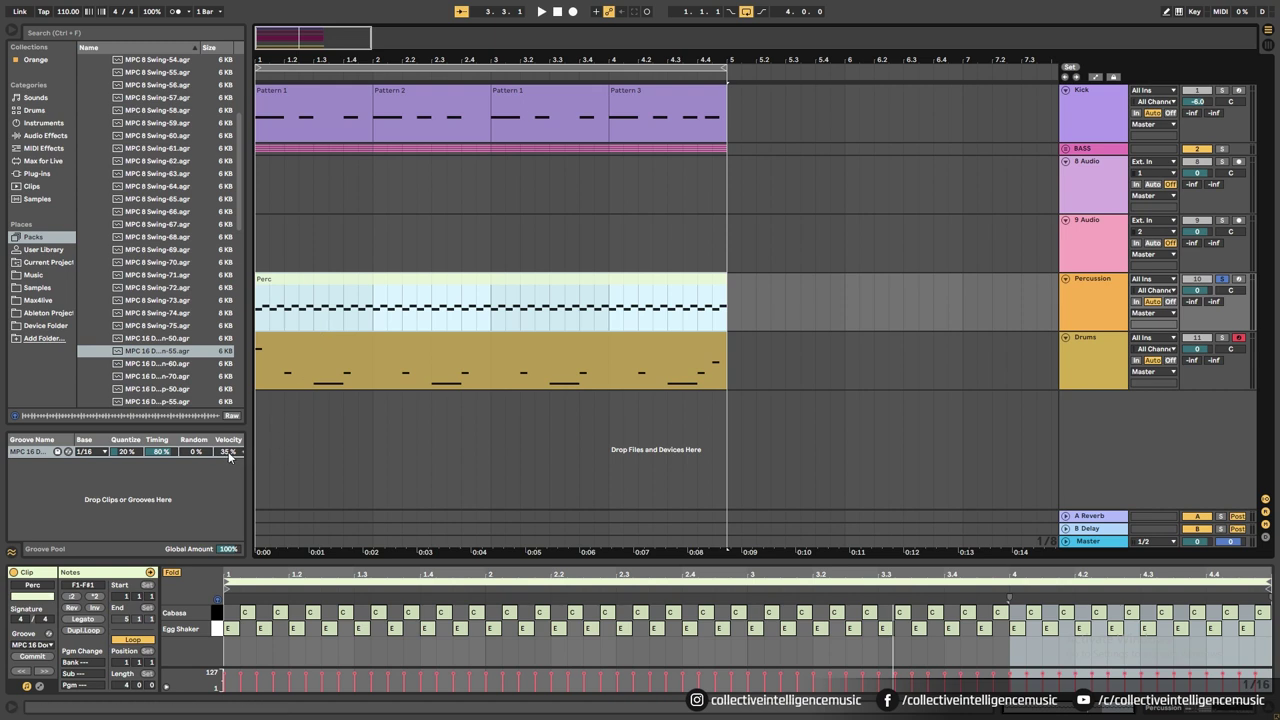
{"action": "left_click_drag", "start_coordinate": [226, 454], "coordinate": [226, 436]}
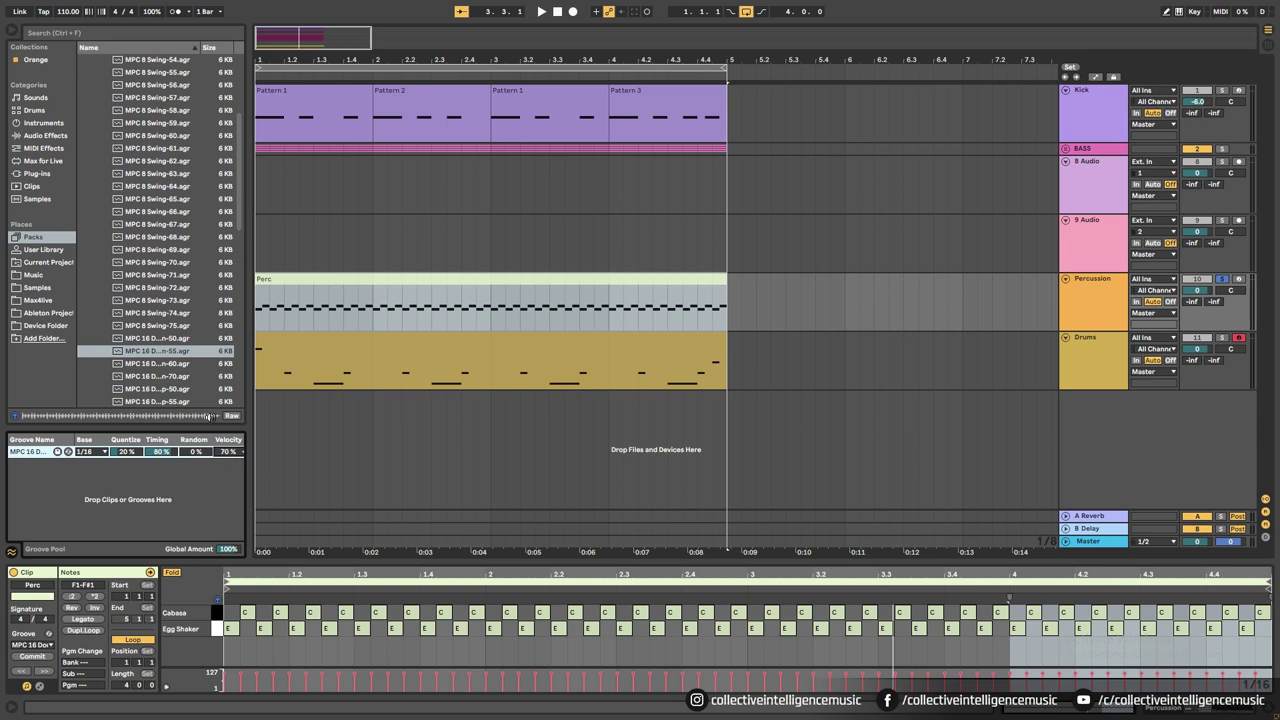
{"action": "left_click", "coordinate": [145, 352]}
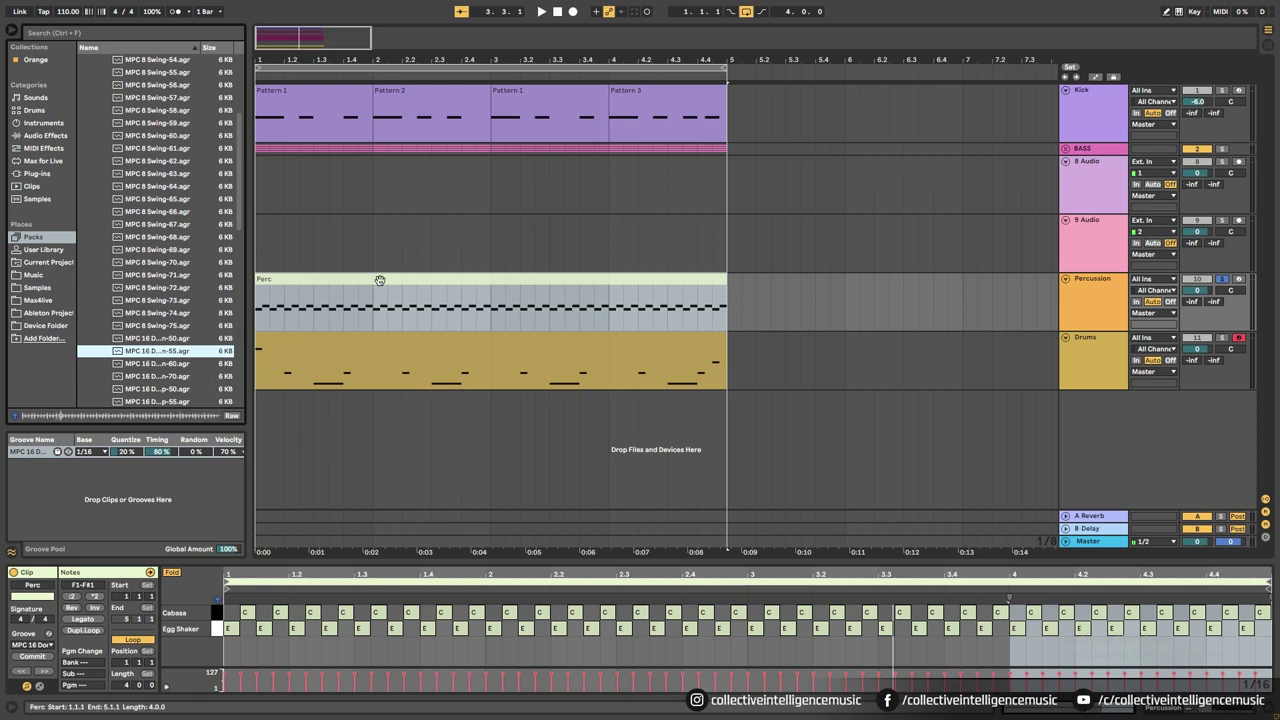
{"action": "left_click", "coordinate": [198, 490]}
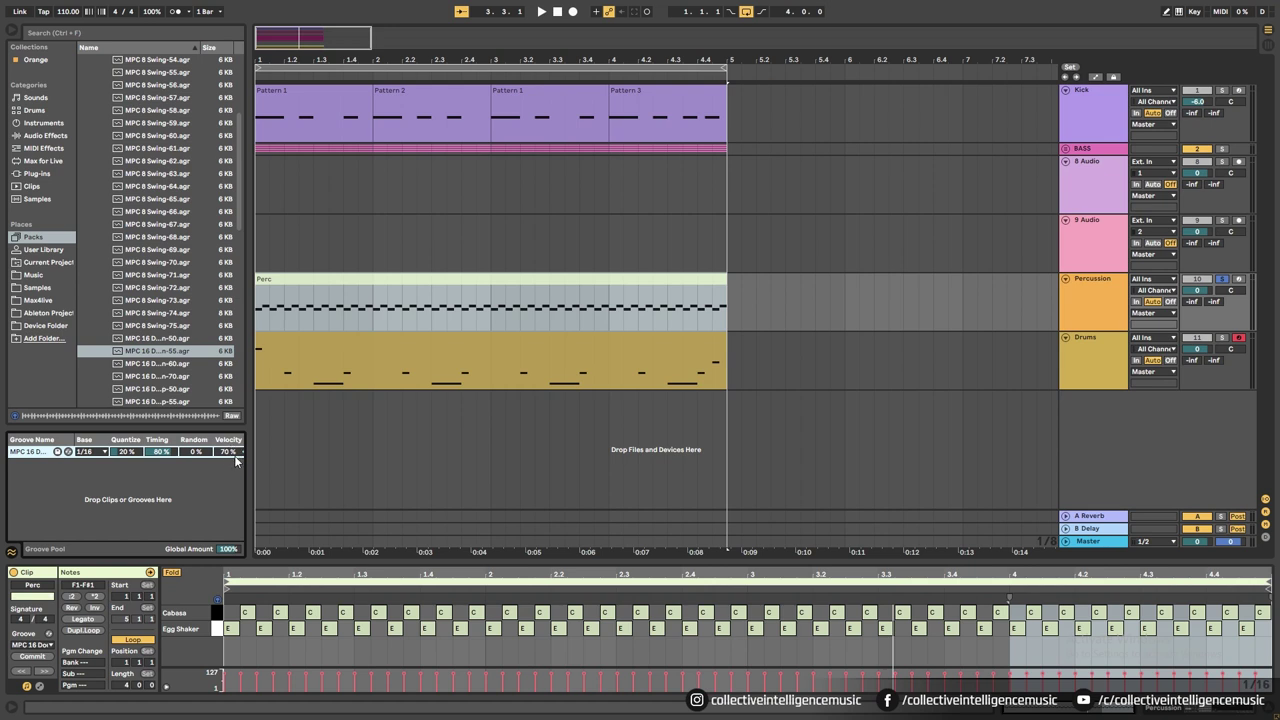
Set the velocity amount of the MPC 16 groove to 100% and play the Perc clip to hear the change.
{"action": "left_click", "coordinate": [514, 278]}
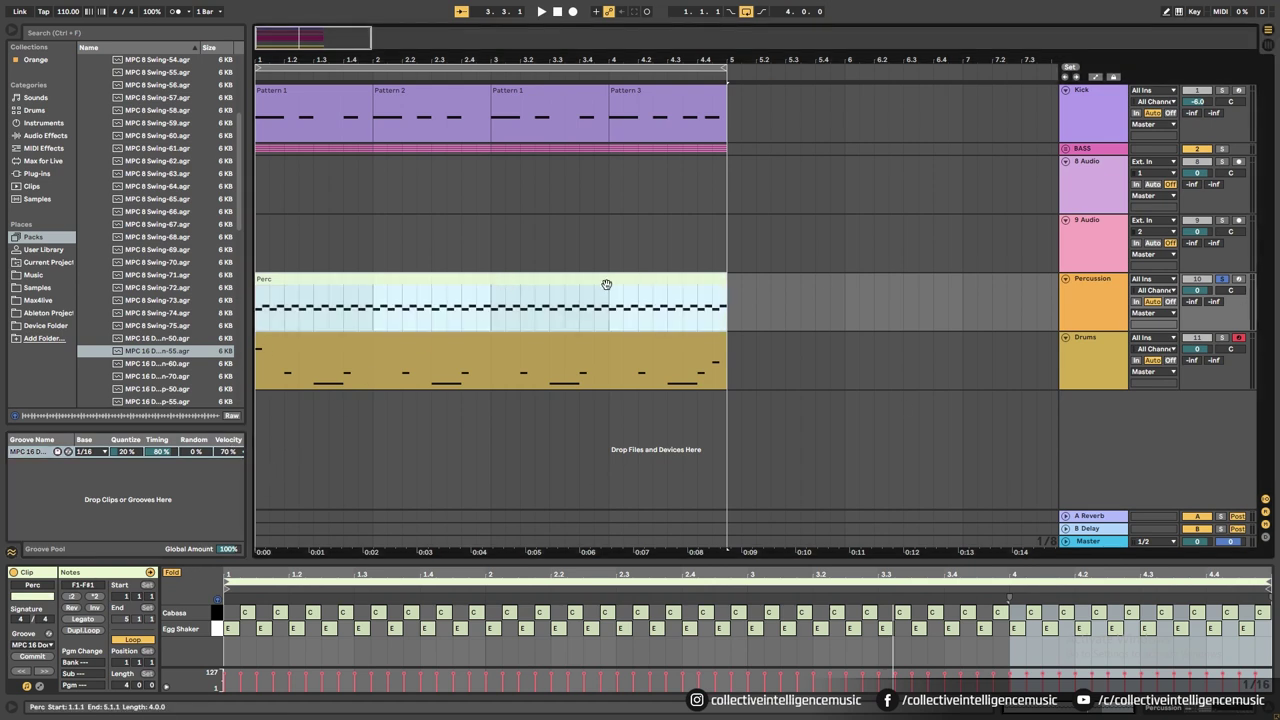
{"action": "key", "text": "space"}
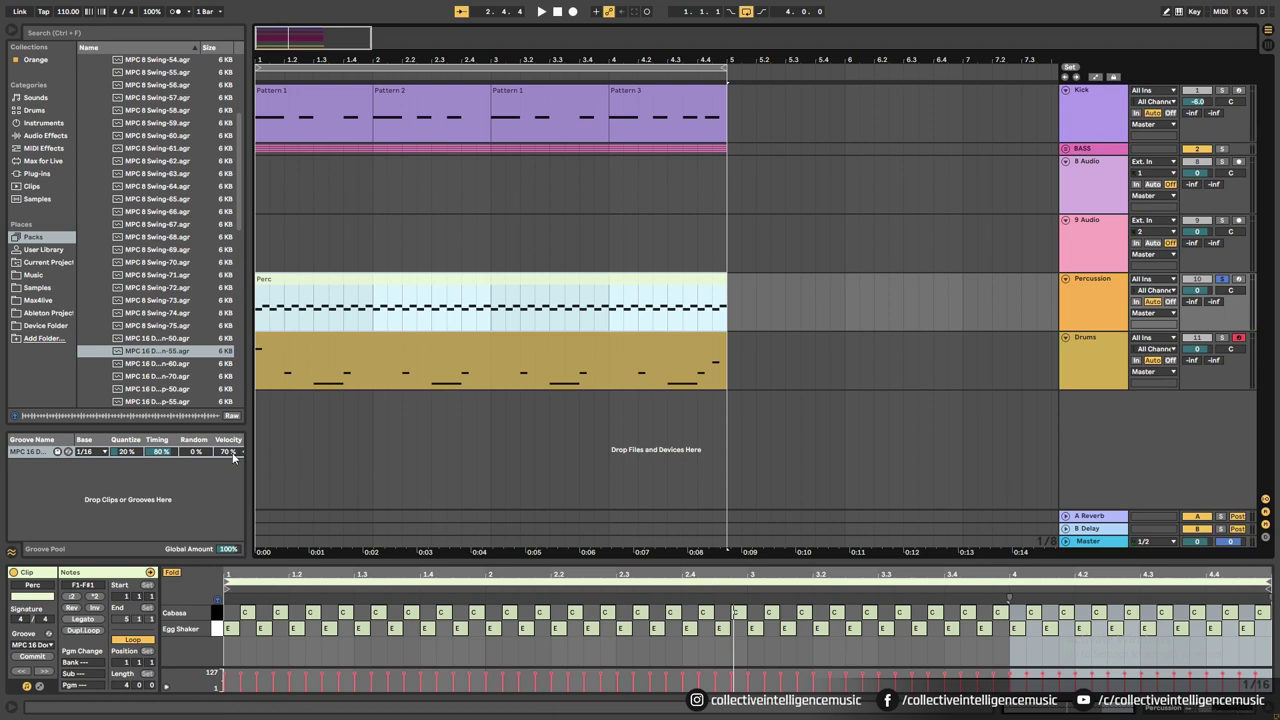
{"action": "left_click_drag", "start_coordinate": [231, 453], "coordinate": [233, 455]}
{"action": "key", "text": "space"}
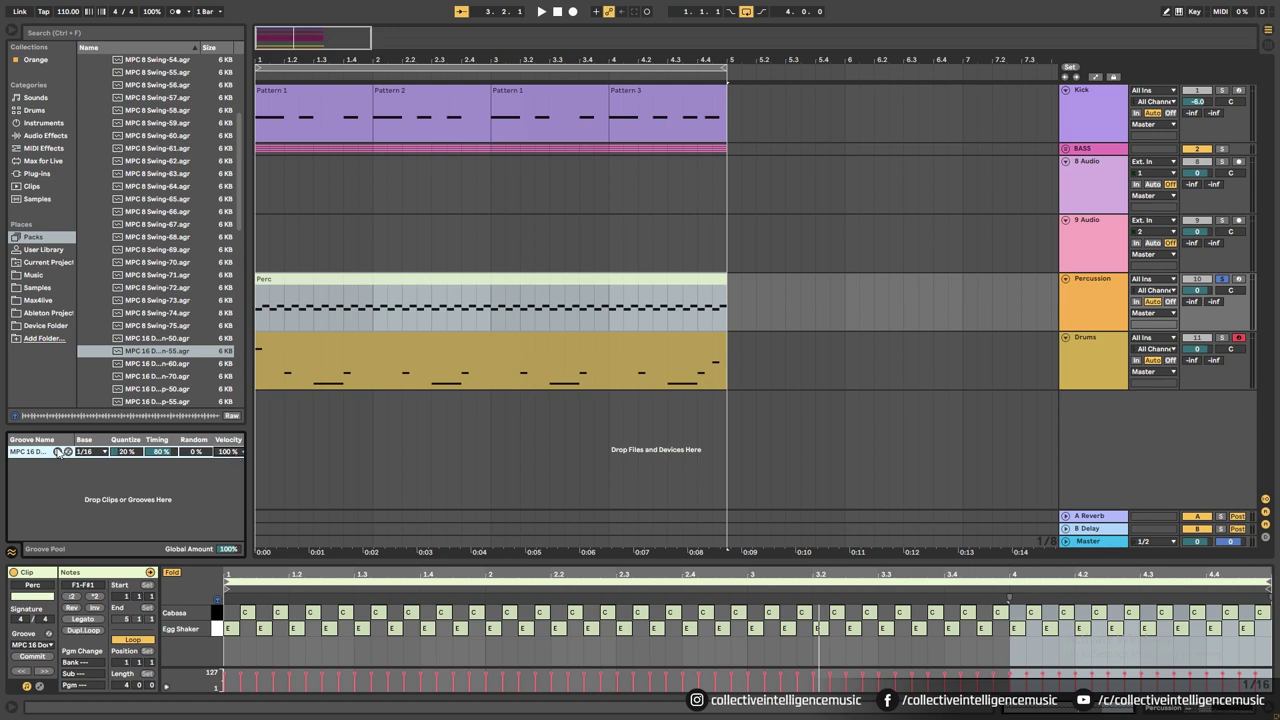
Solo the Drums and Kick tracks together with Percussion and play the four-bar loop.
{"action": "left_click", "coordinate": [330, 365]}
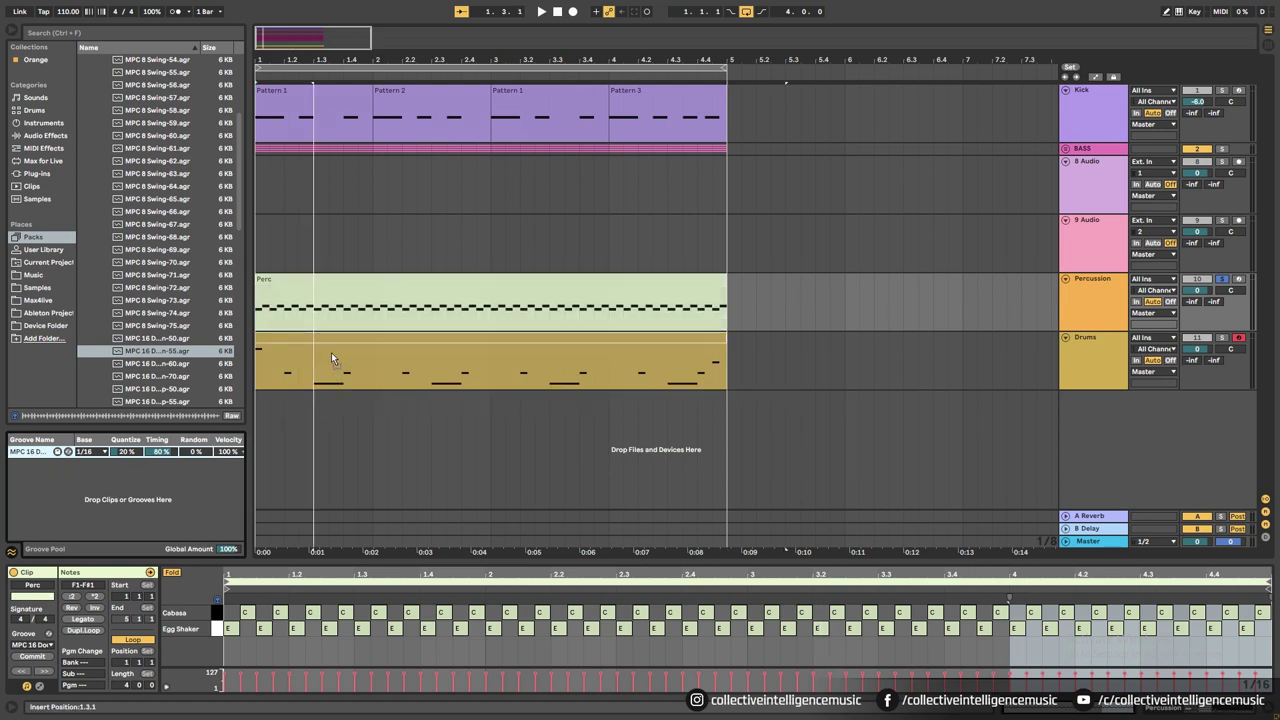
{"action": "left_click_drag", "start_coordinate": [331, 353], "coordinate": [331, 353]}
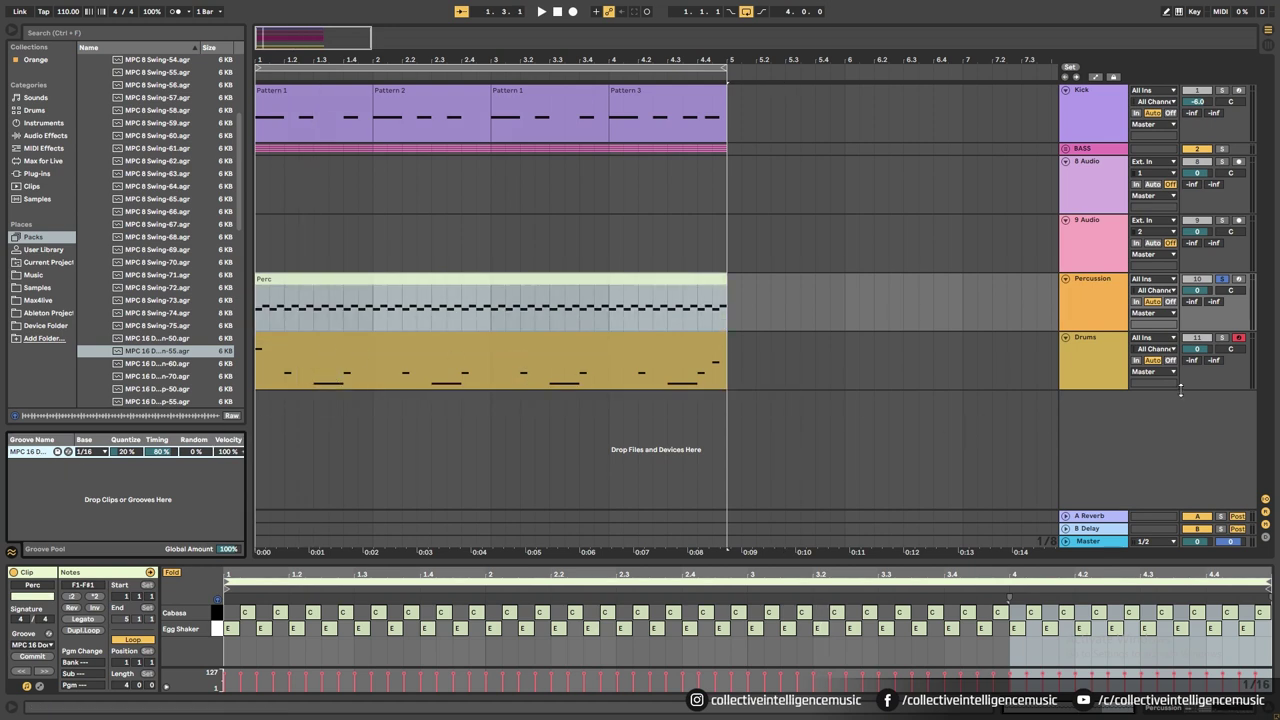
{"action": "left_click", "coordinate": [1223, 338], "text": "ctrl"}
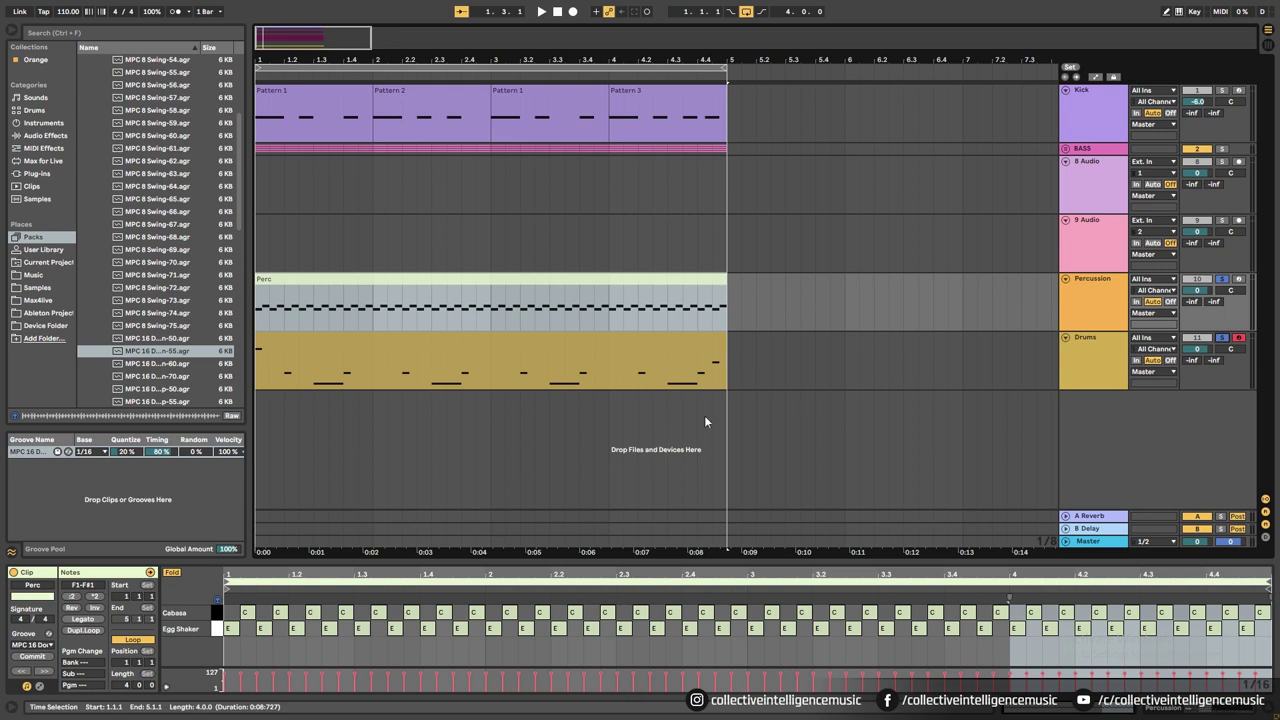
{"action": "left_click", "coordinate": [1221, 91], "text": "ctrl"}
{"action": "key", "text": "space"}
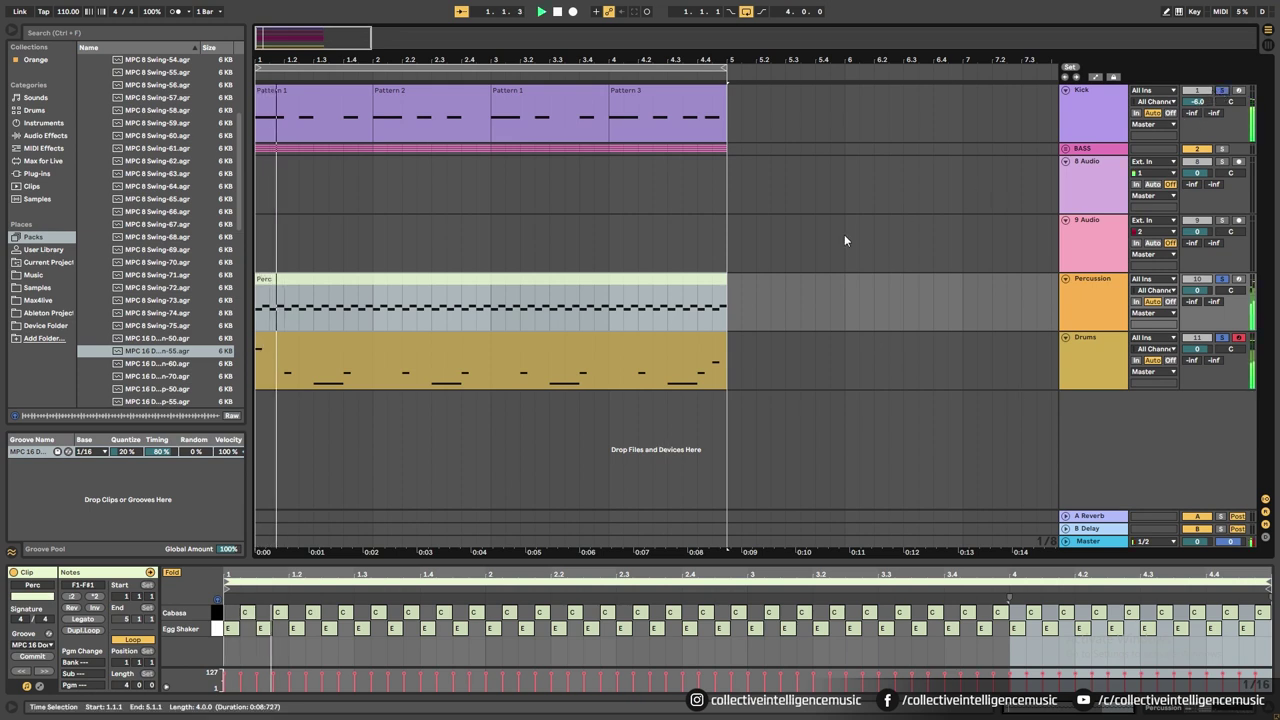
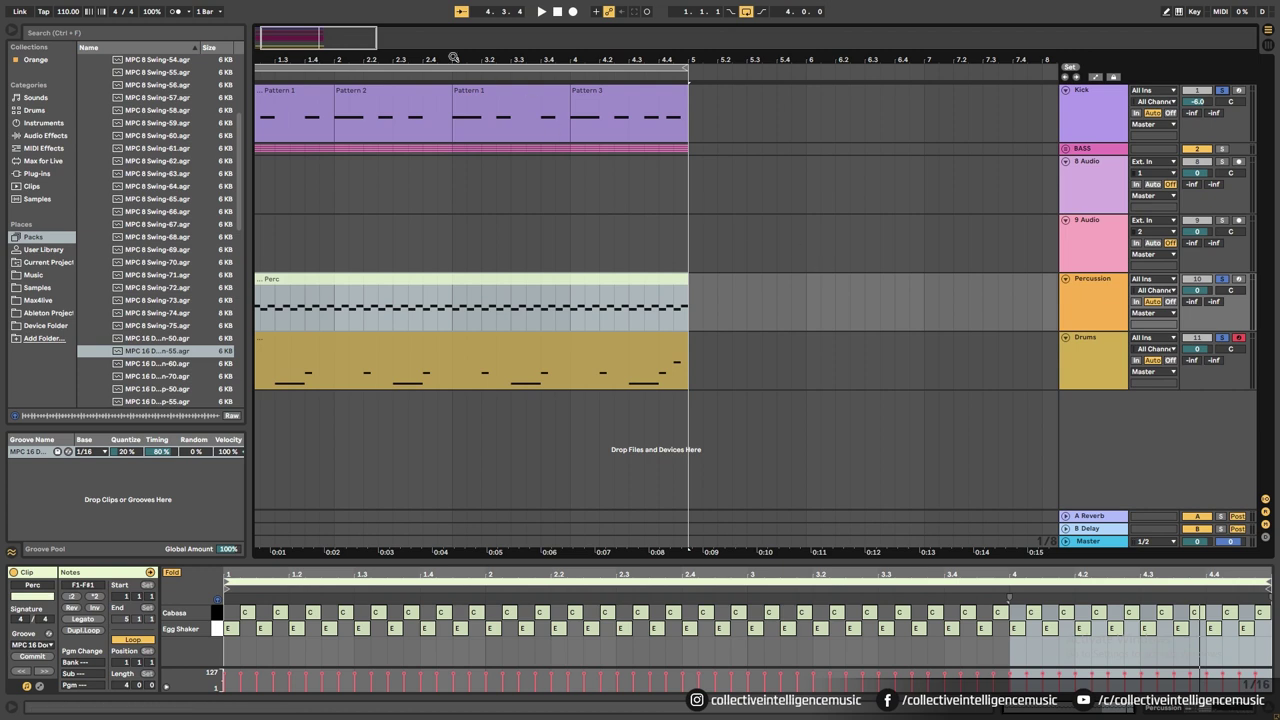
Lower the Percussion track's volume to -10.1 dB and play the loop to check the balance.
{"action": "scroll", "coordinate": [600, 250], "scroll_direction": "left", "scroll_amount": 2}
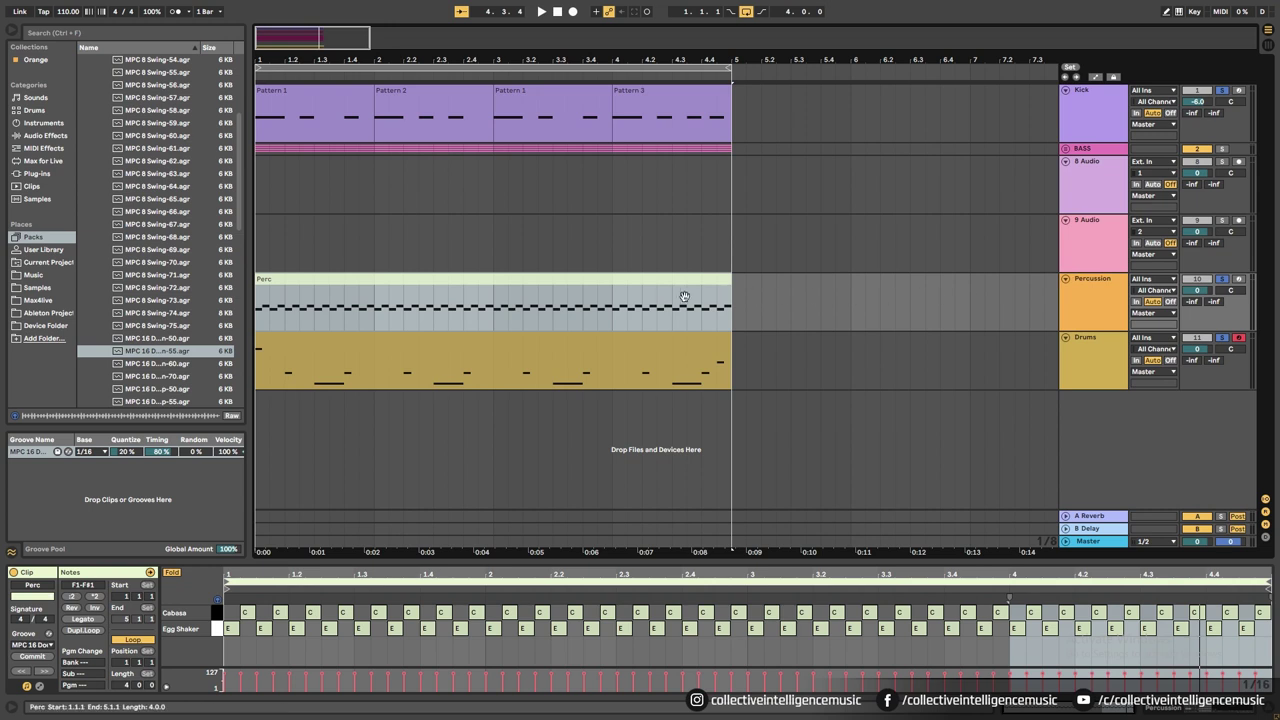
{"action": "left_click", "coordinate": [1200, 291]}
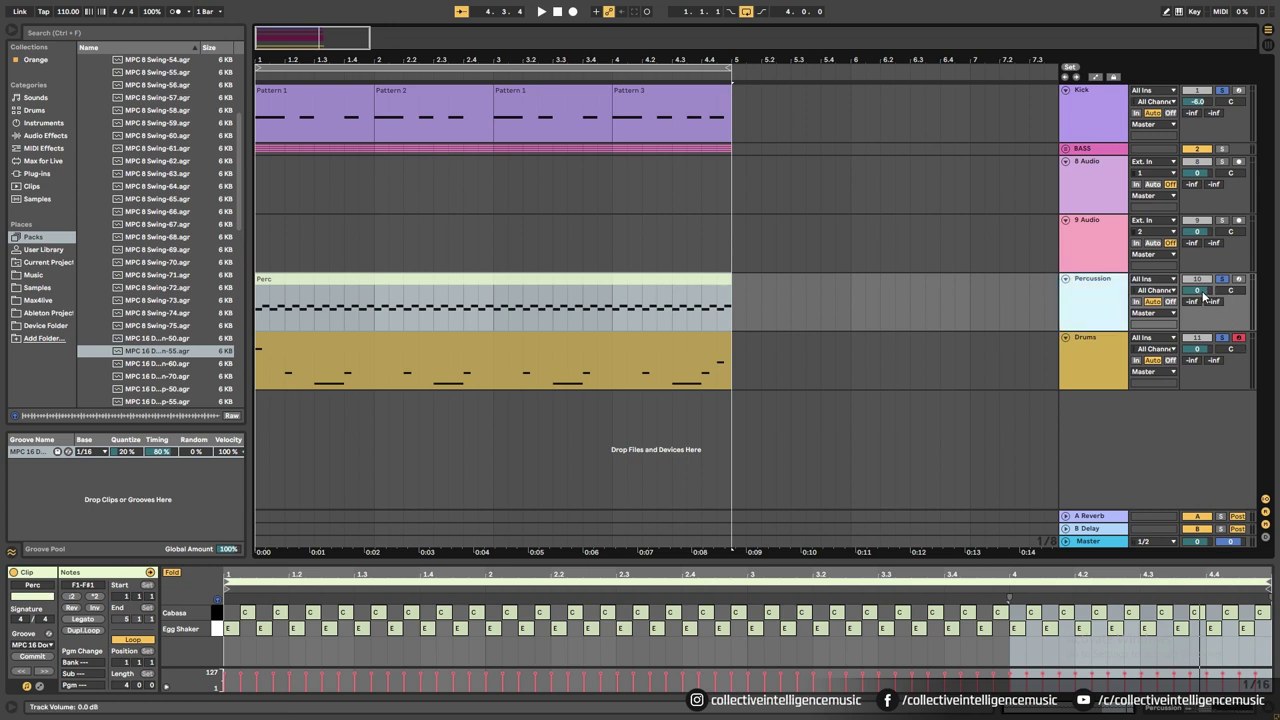
{"action": "left_click", "coordinate": [1203, 293]}
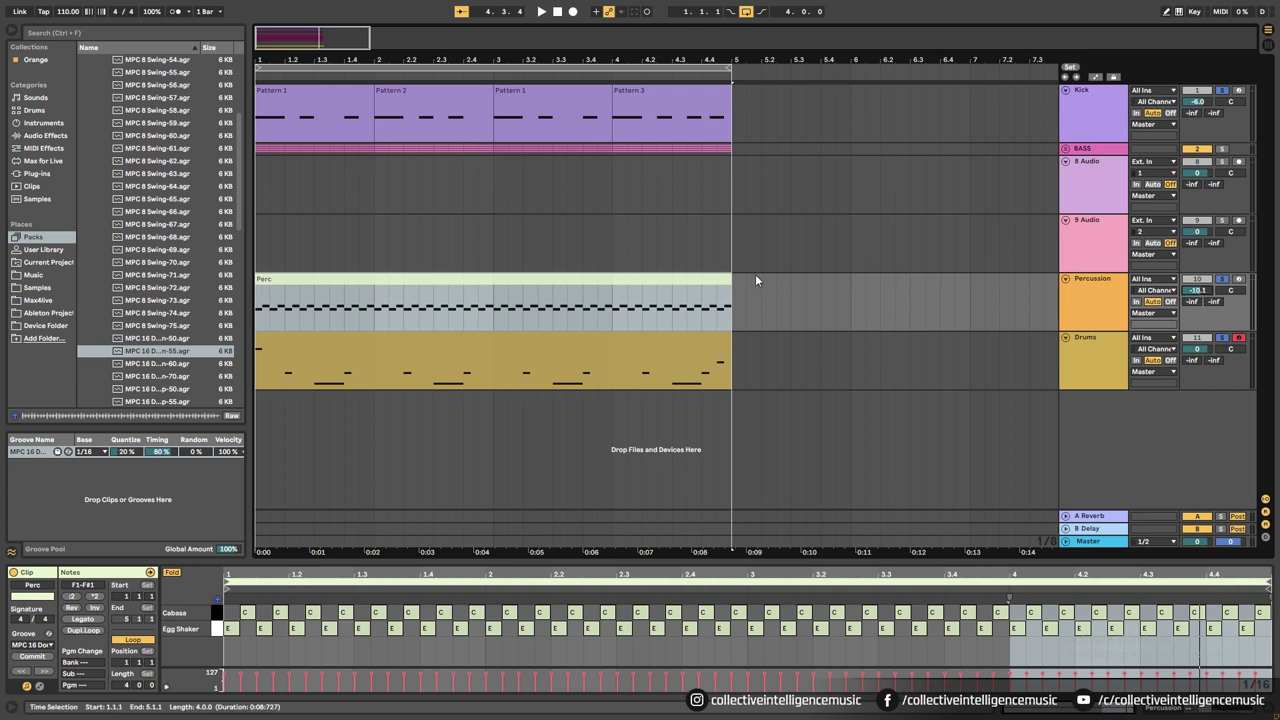
{"action": "key", "text": "space"}
Examine the notes of the Drums and Perc clips and the Percussion track's drum rack.
{"action": "left_click", "coordinate": [325, 346]}
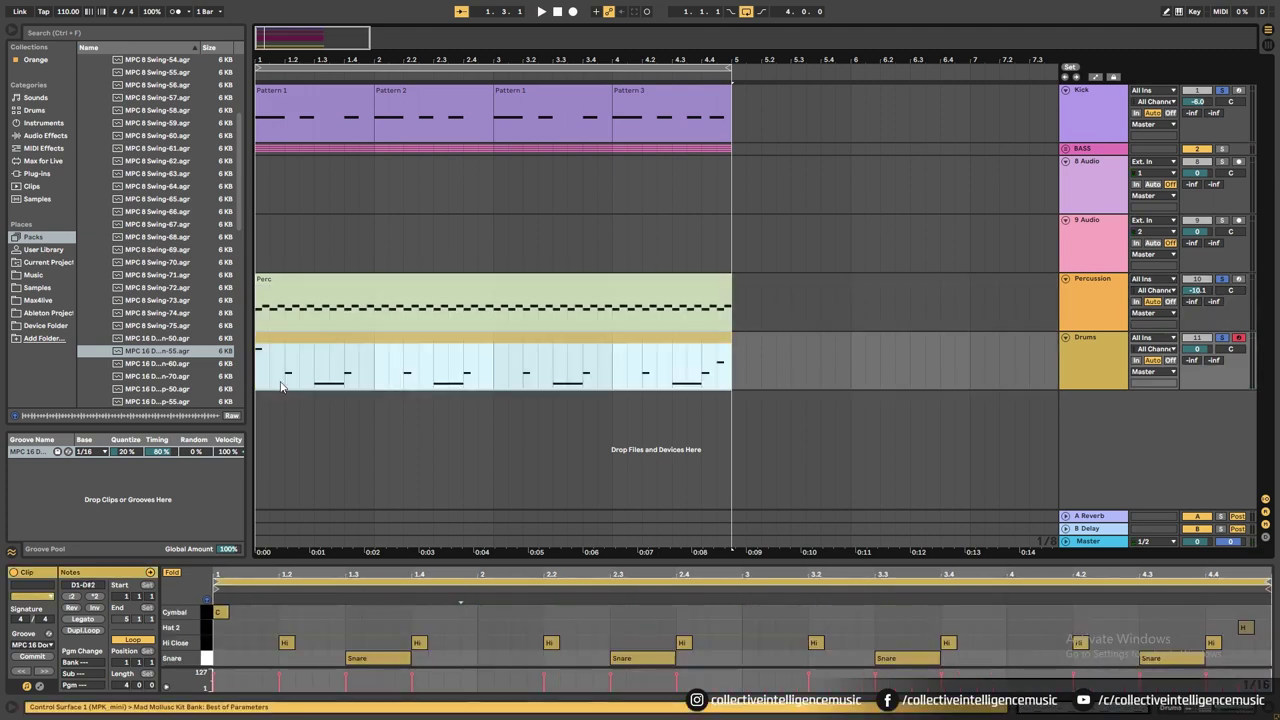
{"action": "left_click", "coordinate": [357, 288]}
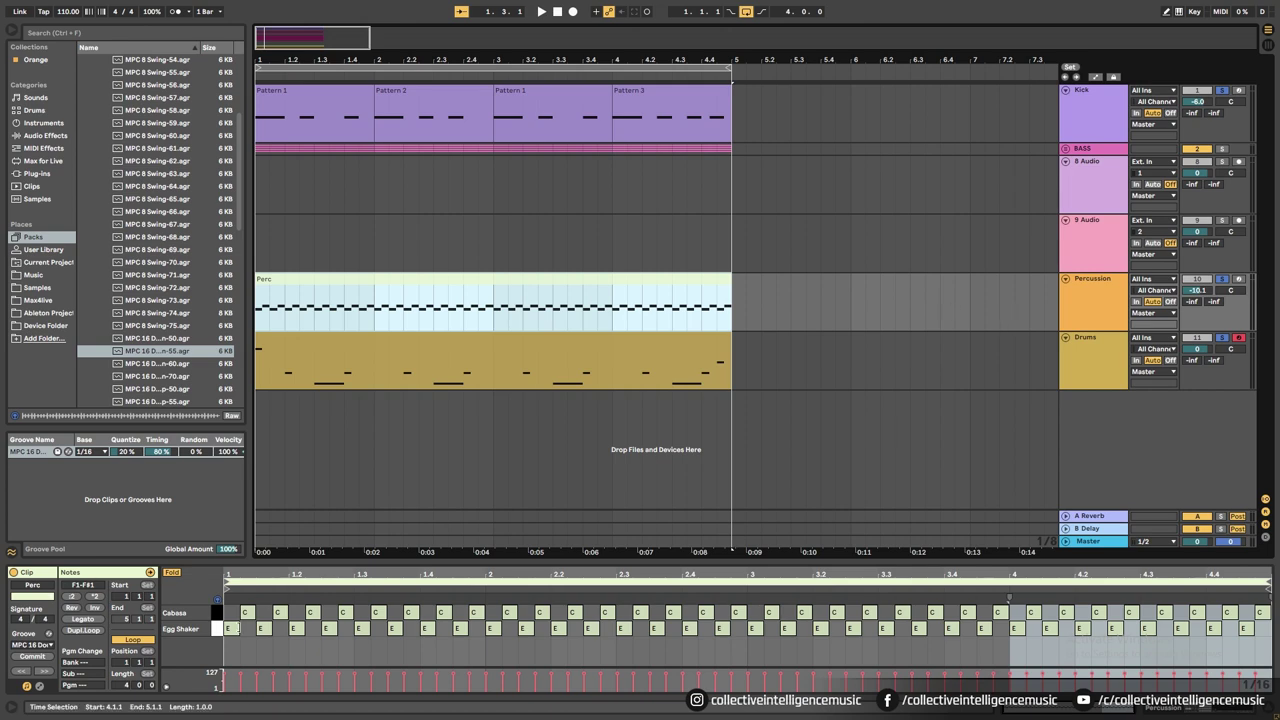
{"action": "left_click", "coordinate": [460, 277]}
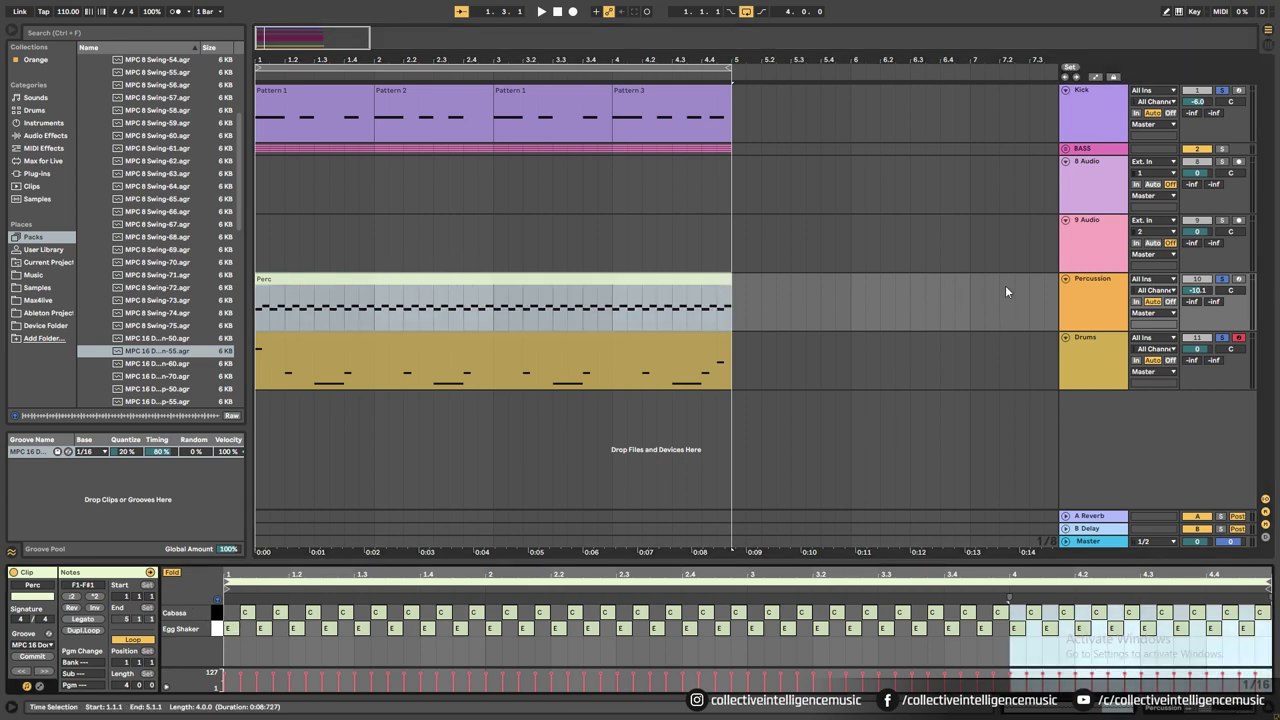
{"action": "left_click", "coordinate": [1093, 280]}
{"action": "left_click", "coordinate": [1163, 708]}
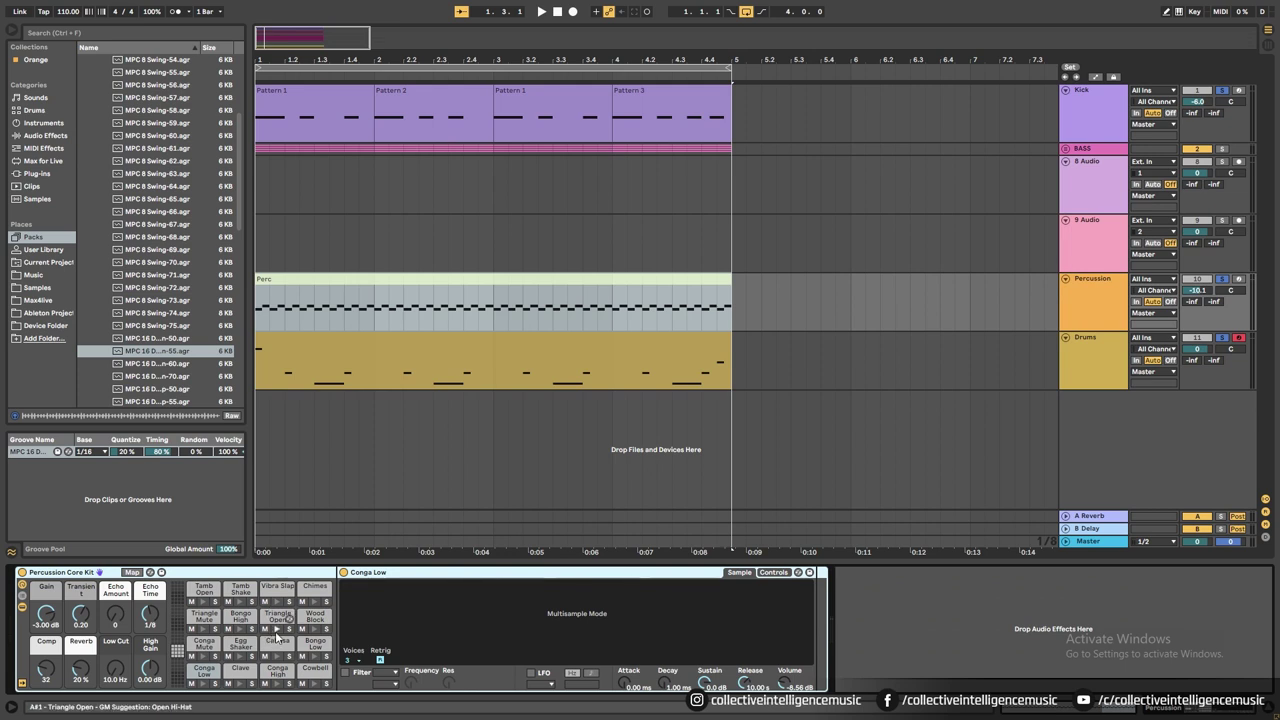
{"action": "left_click", "coordinate": [1090, 305]}
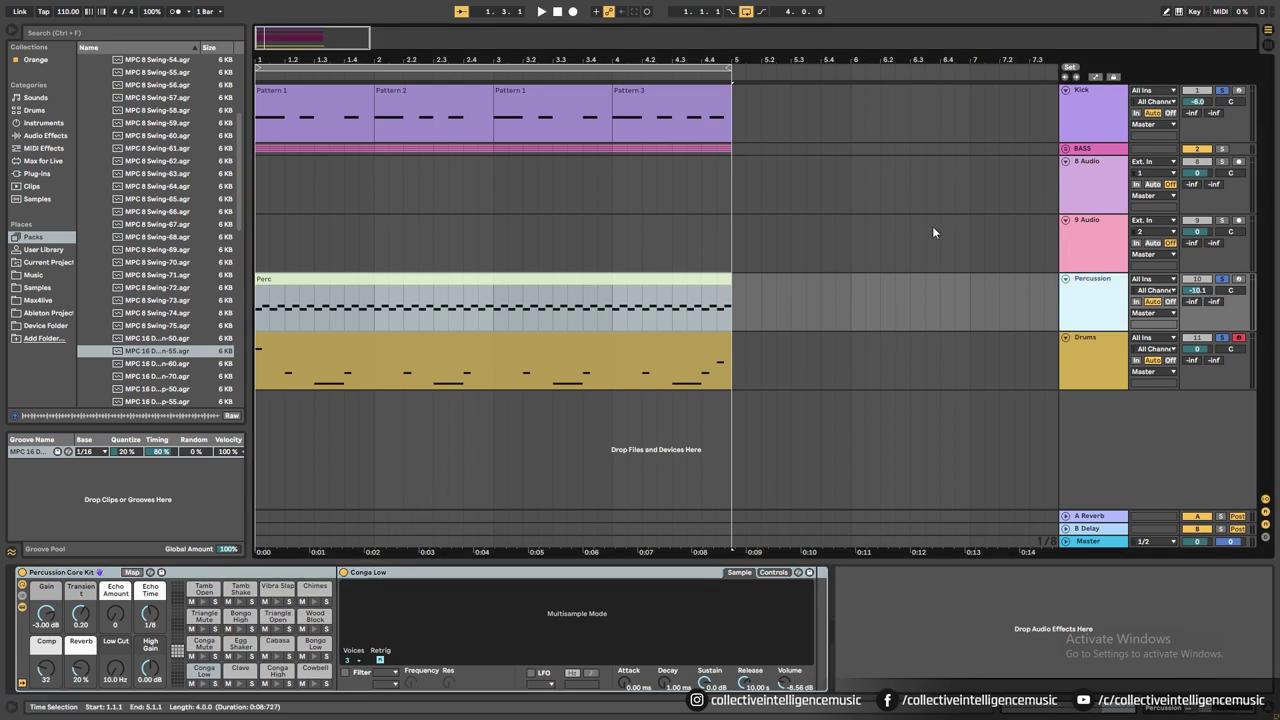
{"action": "left_click", "coordinate": [851, 300]}
Duplicate the Percussion track and rename the copy Shaker.
{"action": "left_click", "coordinate": [1105, 285]}
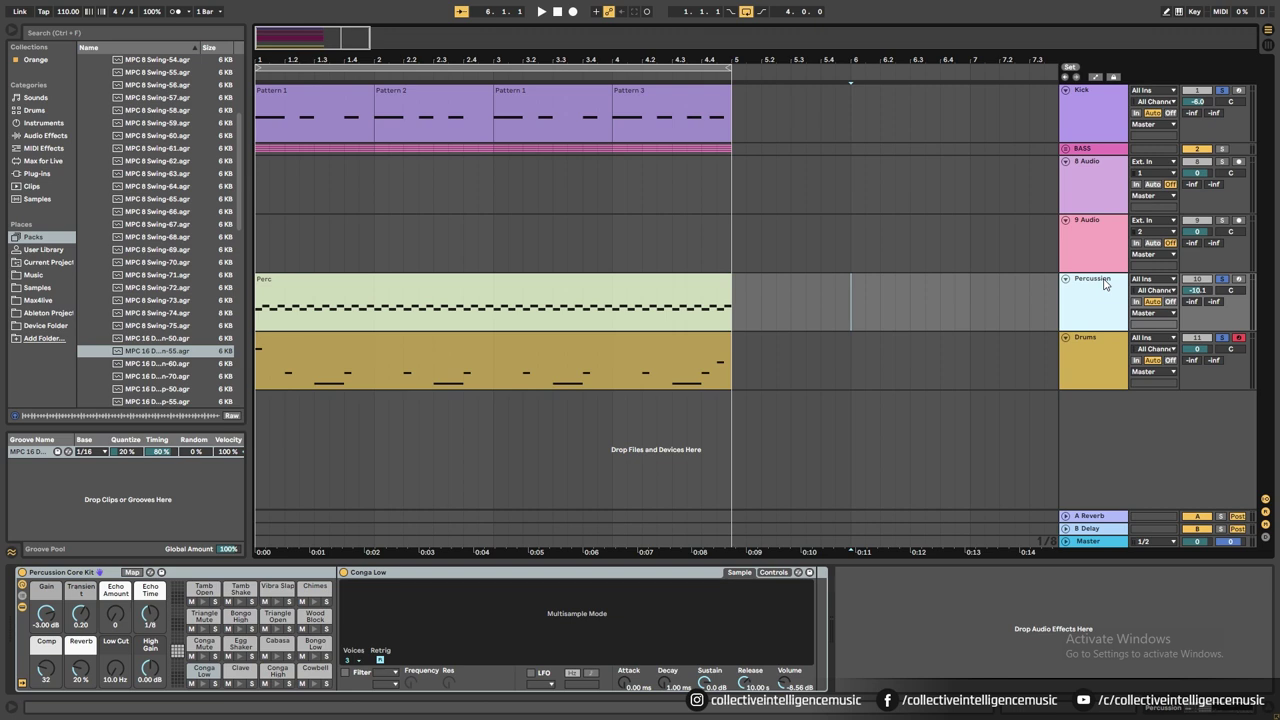
{"action": "key", "text": "ctrl+d"}
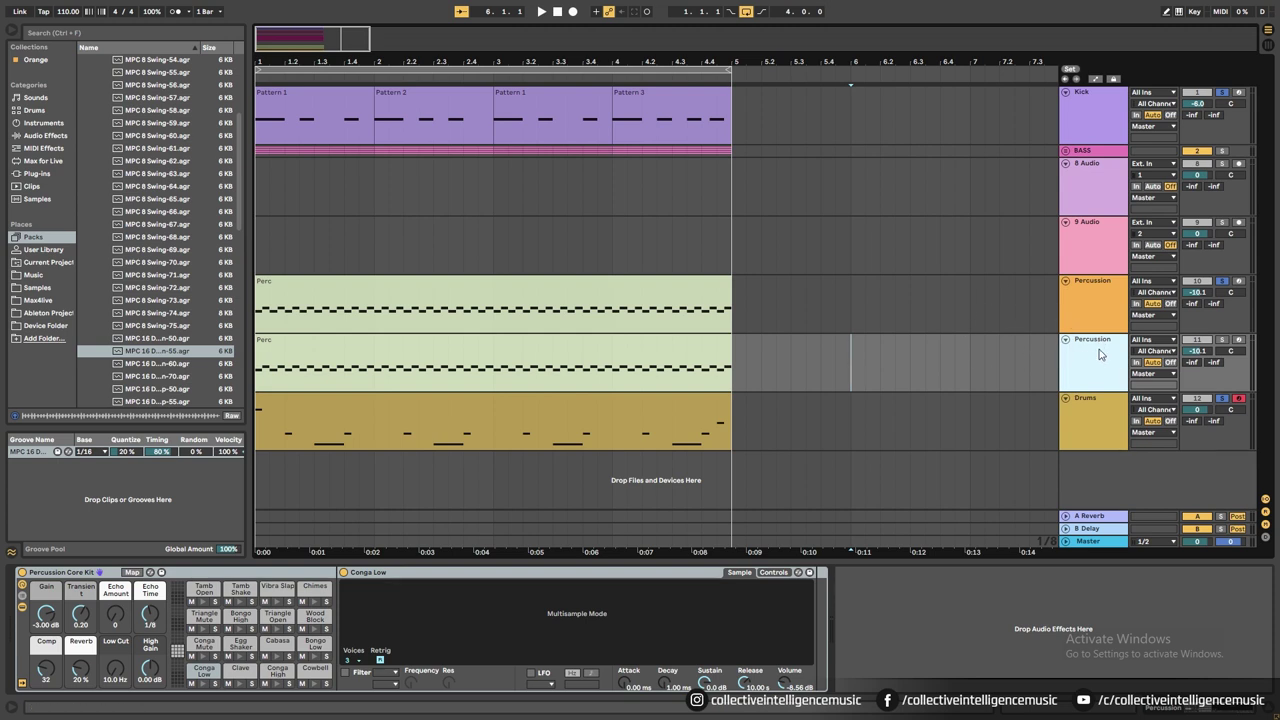
{"action": "key", "text": "ctrl+r"}
{"action": "type", "text": "S"}
{"action": "left_click", "coordinate": [716, 347]}
{"action": "left_click", "coordinate": [1104, 353]}
Delete all Cabasa and Egg Shaker notes from the Perc clip on the original Percussion track.
{"action": "left_click", "coordinate": [1105, 292]}
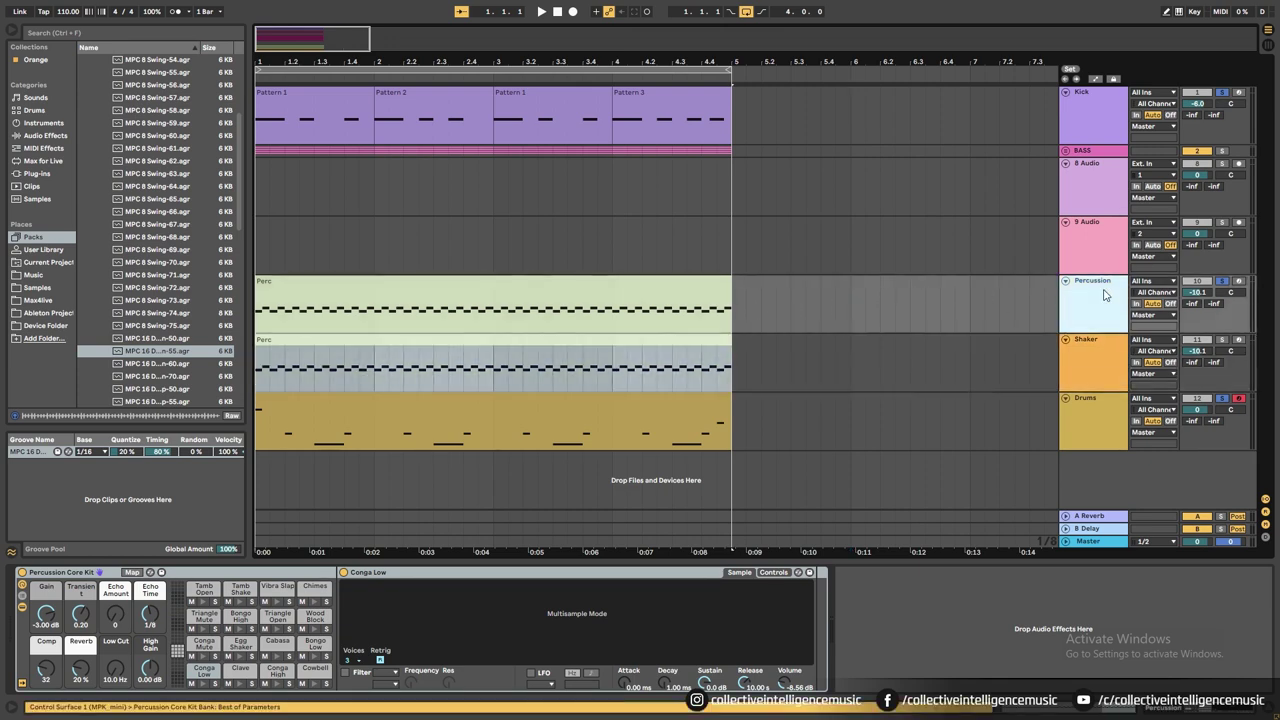
{"action": "left_click", "coordinate": [648, 290]}
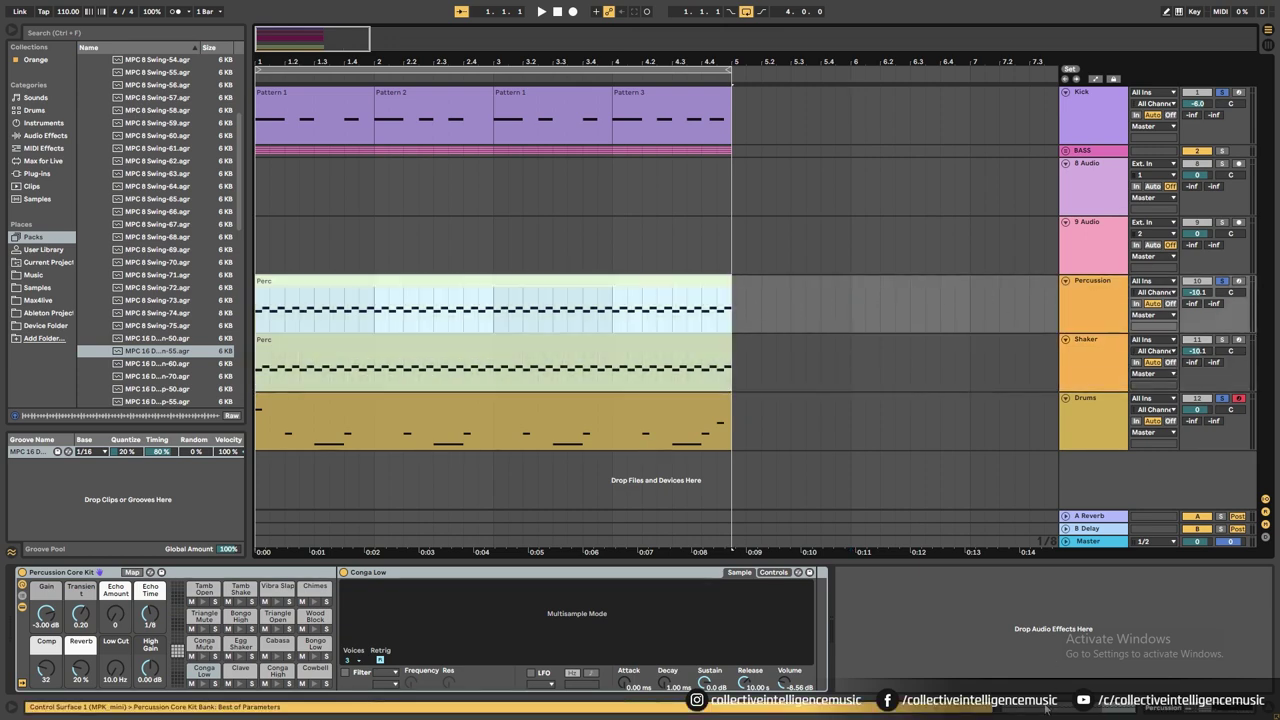
{"action": "left_click", "coordinate": [1048, 708]}
{"action": "left_click_drag", "start_coordinate": [350, 690], "coordinate": [368, 648]}
{"action": "left_click_drag", "start_coordinate": [233, 644], "coordinate": [1266, 600]}
{"action": "key", "text": "Delete"}
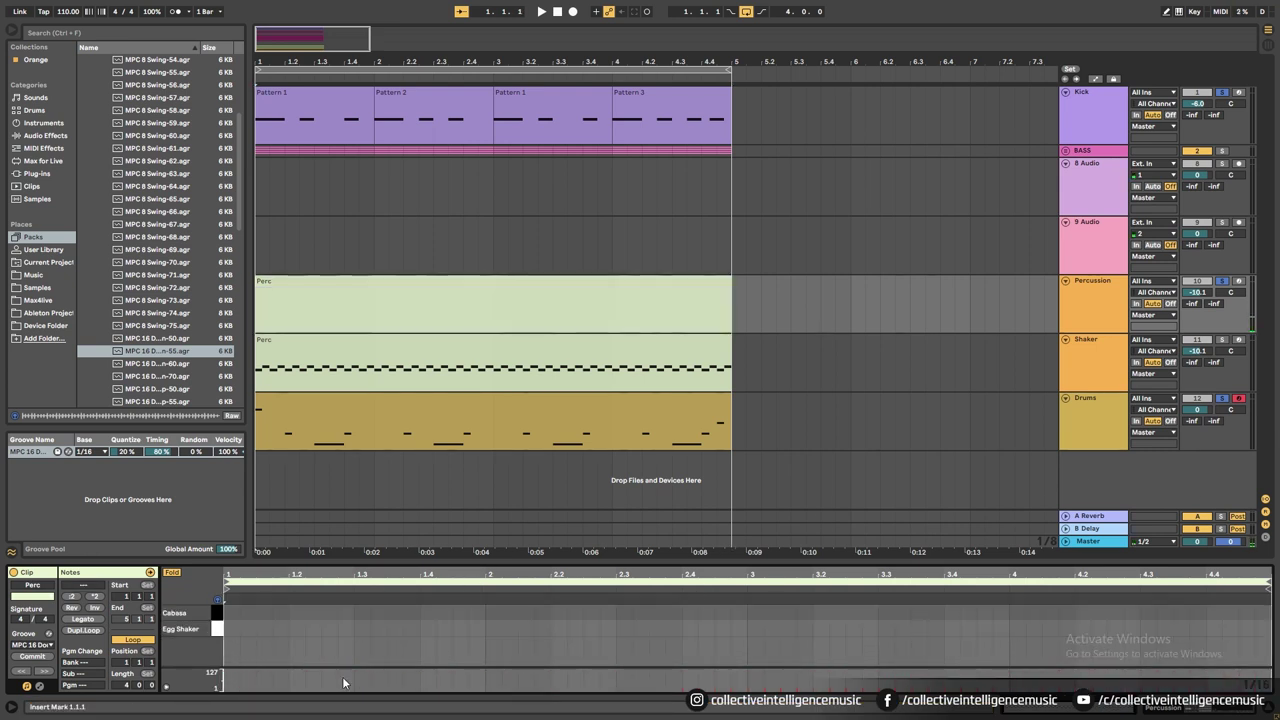
Unfold the Perc clip's note editor to list all percussion sounds, then audition Conga Low and the loop.
{"action": "left_click", "coordinate": [172, 573]}
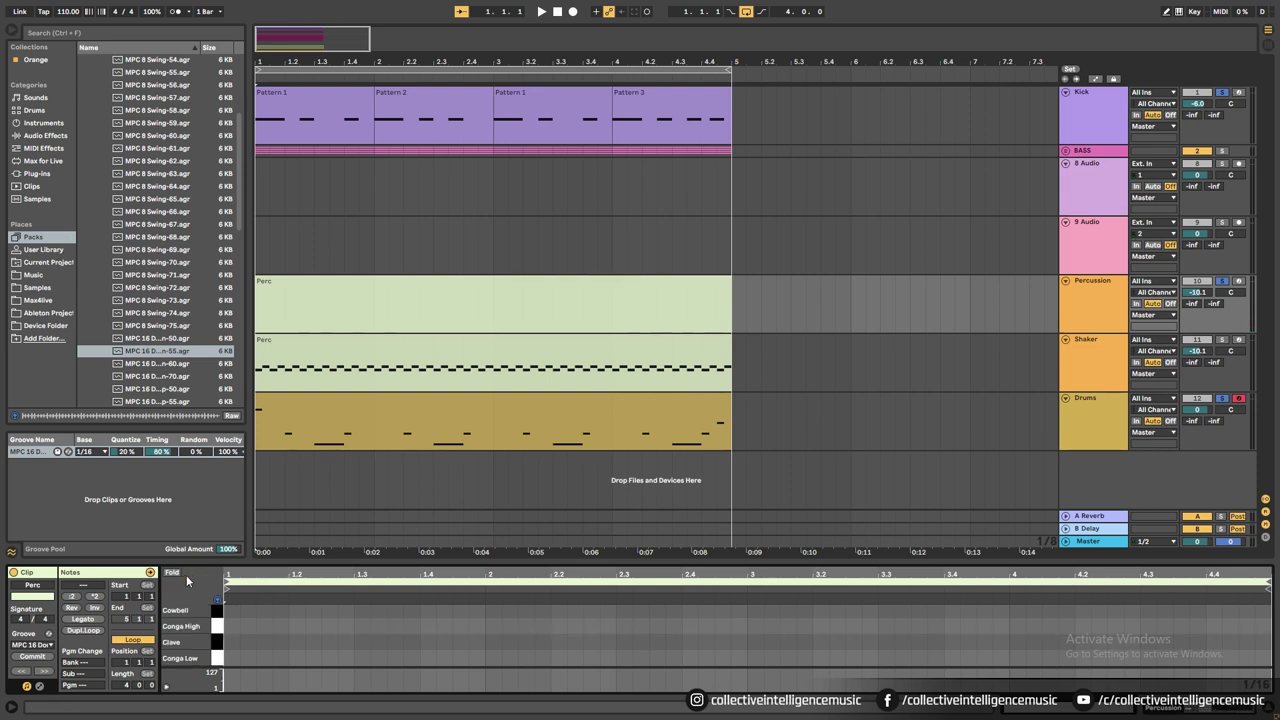
{"action": "left_click", "coordinate": [220, 660]}
{"action": "key", "text": "space"}
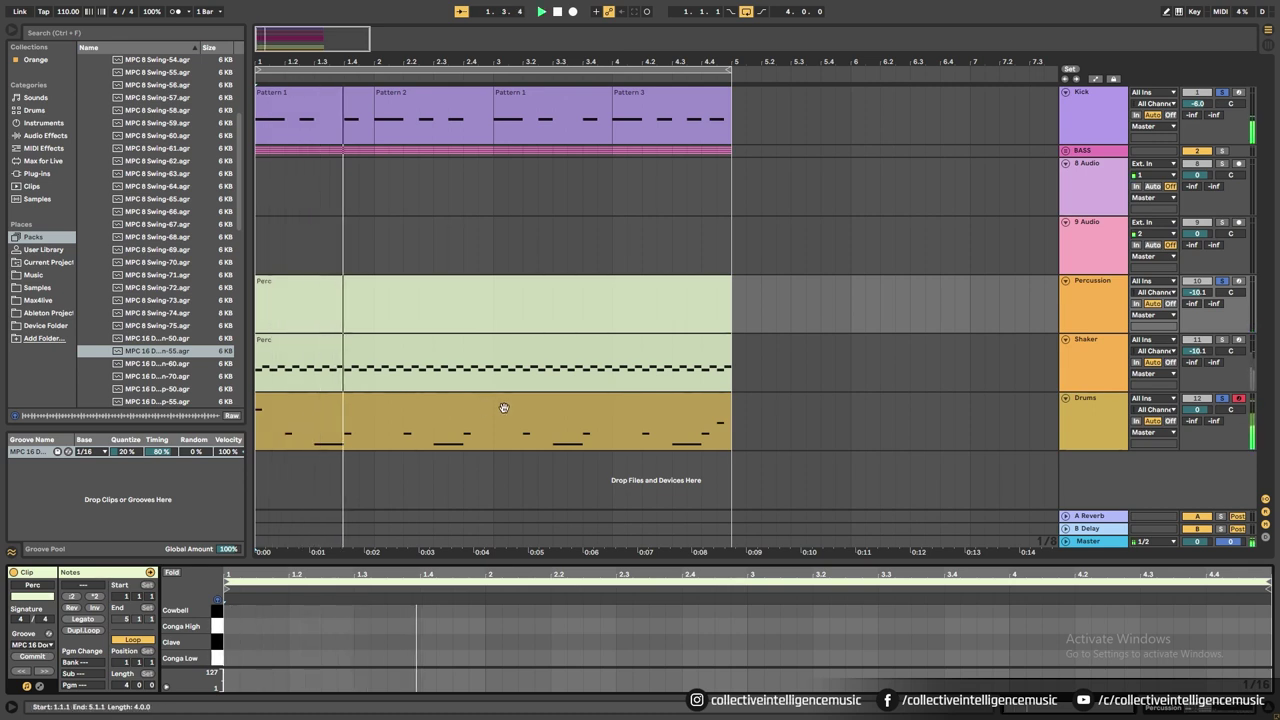
{"action": "key", "text": "space"}
{"action": "key", "text": "space"}
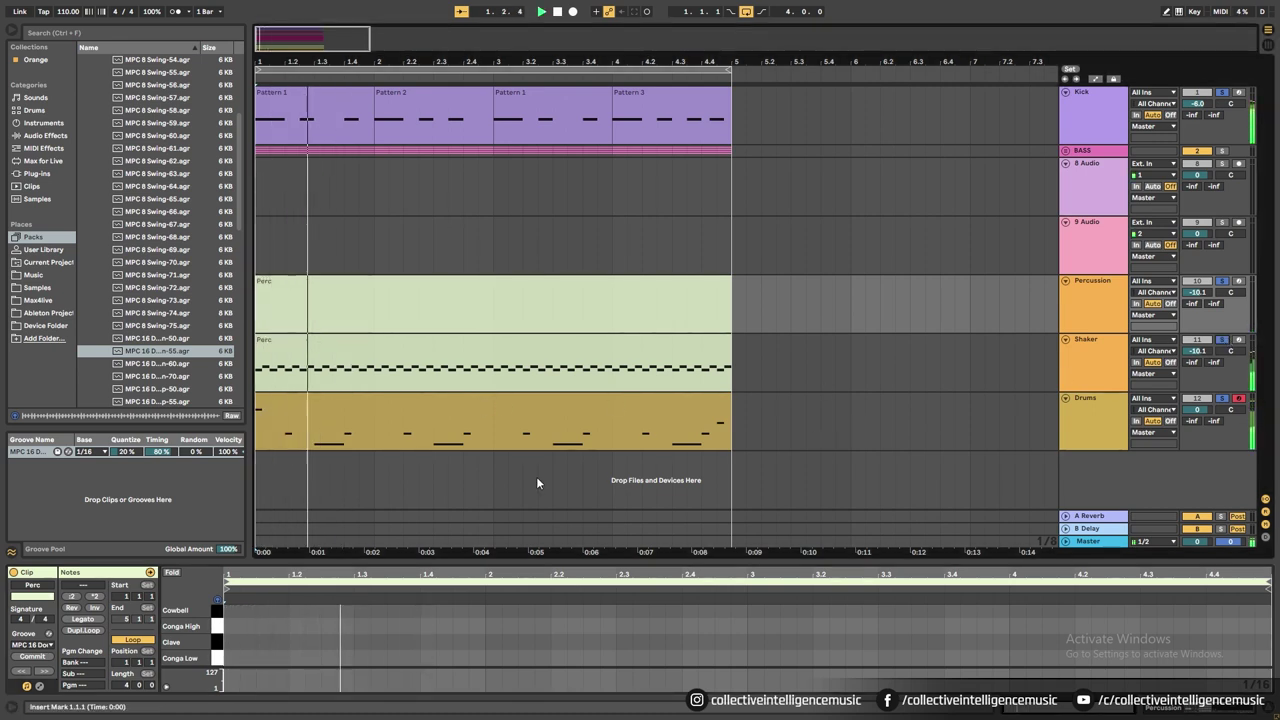
{"action": "key", "text": "space"}
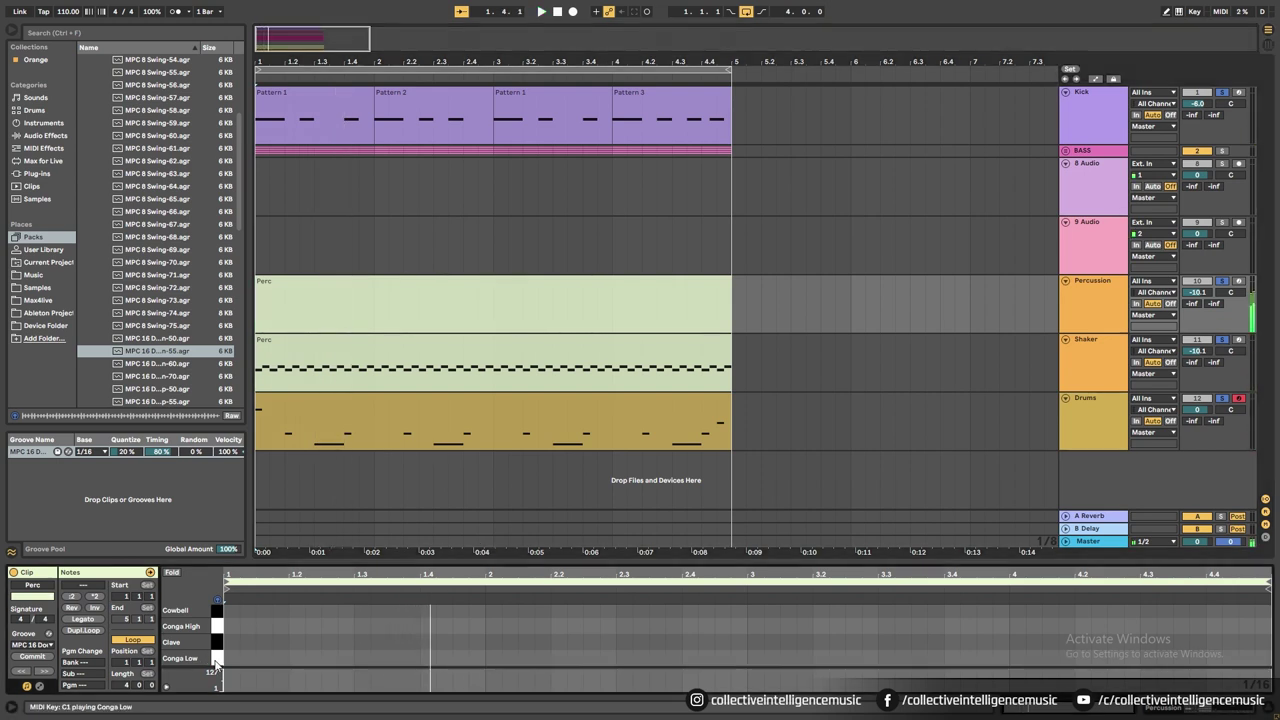
Add three consecutive sixteenth Conga Low notes at 1.4.2, 1.4.3 and 1.4.4 in the Perc clip and play them.
{"action": "left_click", "coordinate": [445, 658]}
{"action": "left_click", "coordinate": [460, 659]}
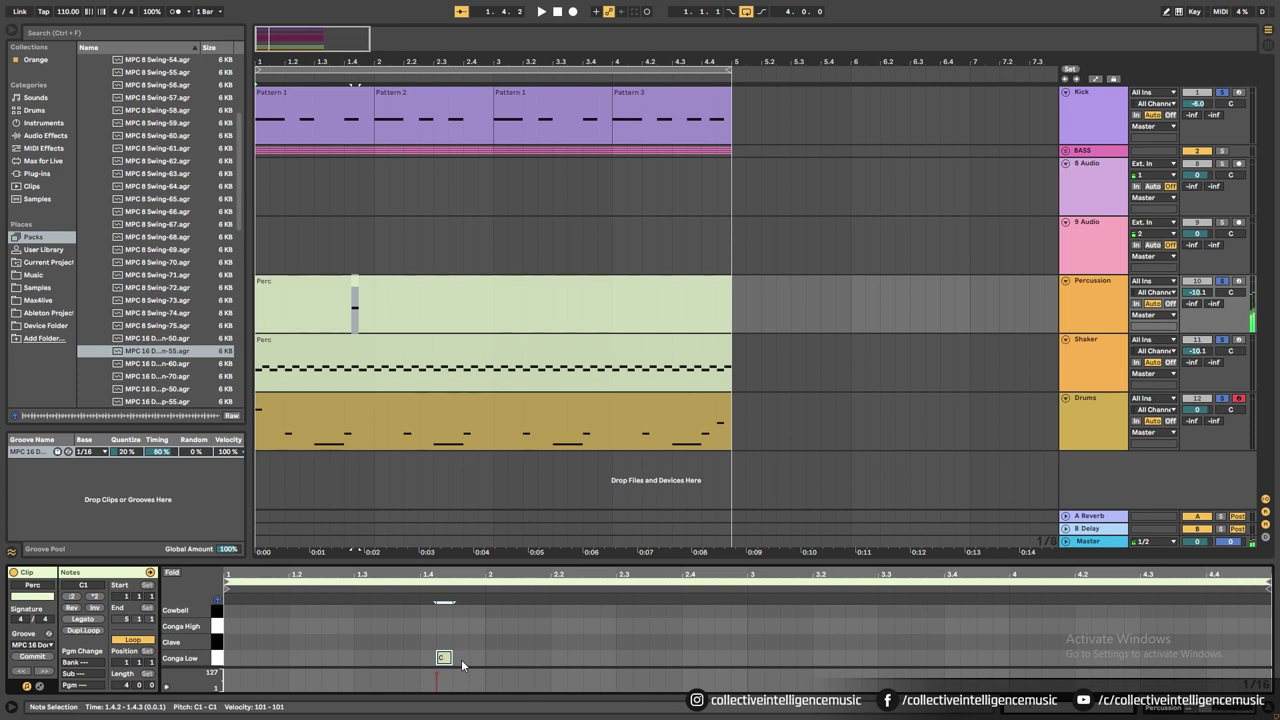
{"action": "left_click", "coordinate": [476, 658]}
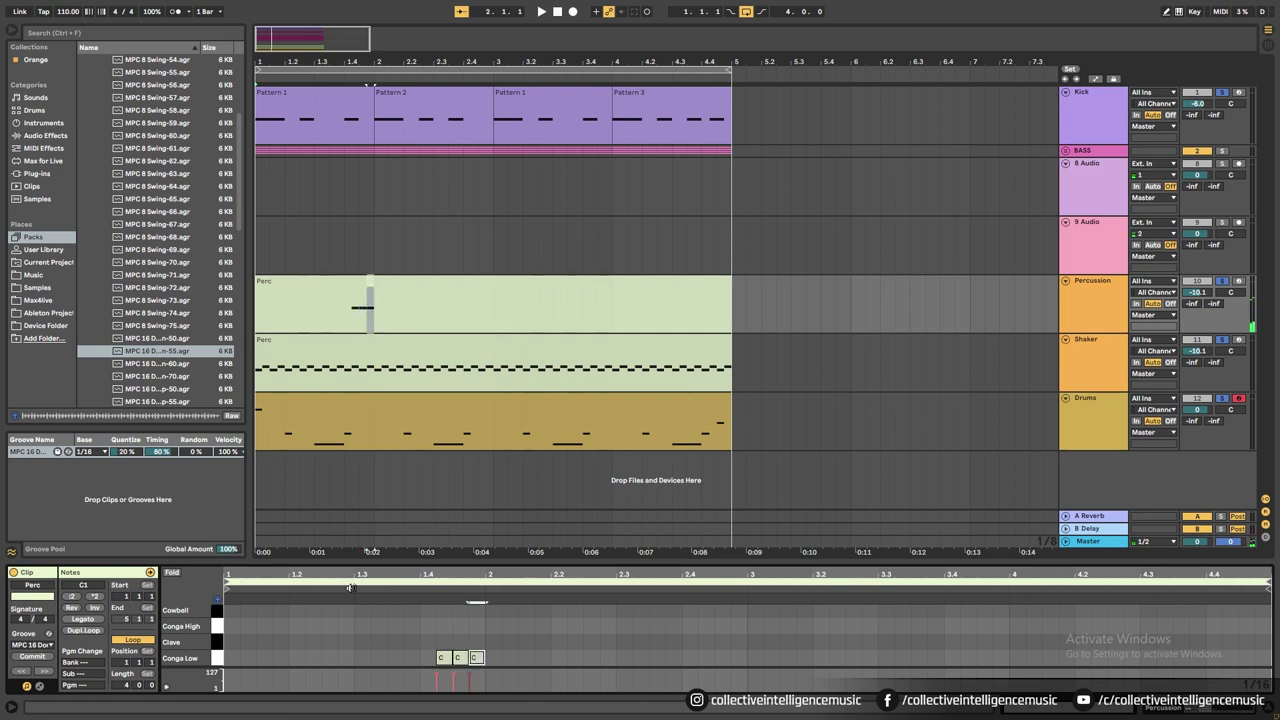
{"action": "key", "text": "space"}
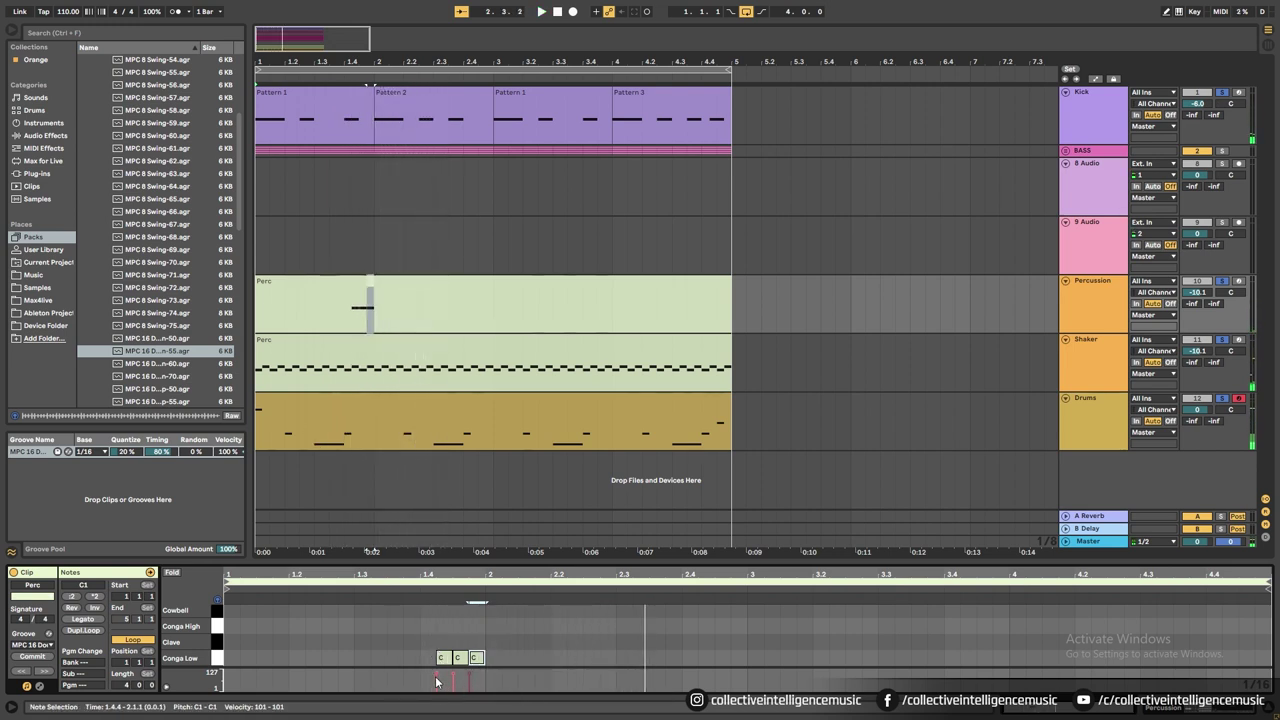
Shape the three Conga Low velocities into a rising ramp ending at 75 and play from beat 1.4.
{"action": "left_click_drag", "start_coordinate": [436, 683], "coordinate": [468, 677]}
{"action": "left_click", "coordinate": [346, 318]}
{"action": "key", "text": "space"}
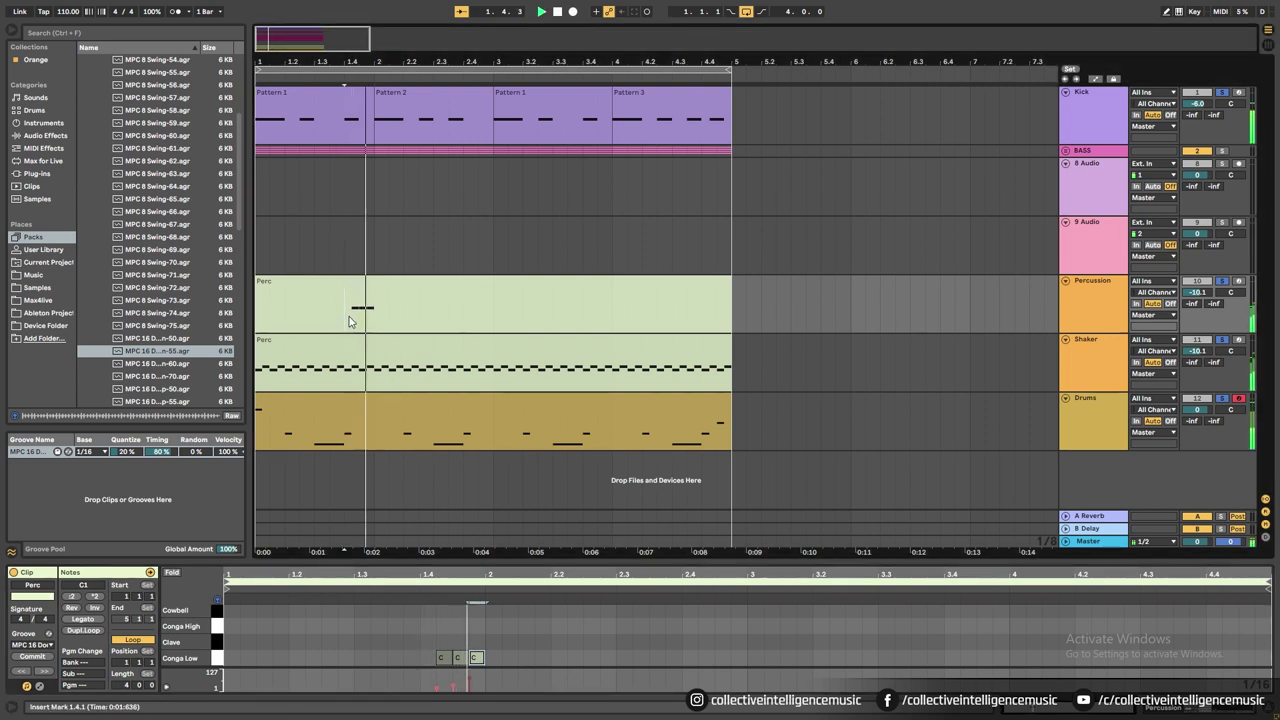
Play the loop from the start to hear the conga notes with the kick, shaker and drums.
{"action": "key", "text": "space"}
{"action": "left_click", "coordinate": [260, 311]}
{"action": "key", "text": "space"}
{"action": "key", "text": "space"}
{"action": "key", "text": "space"}
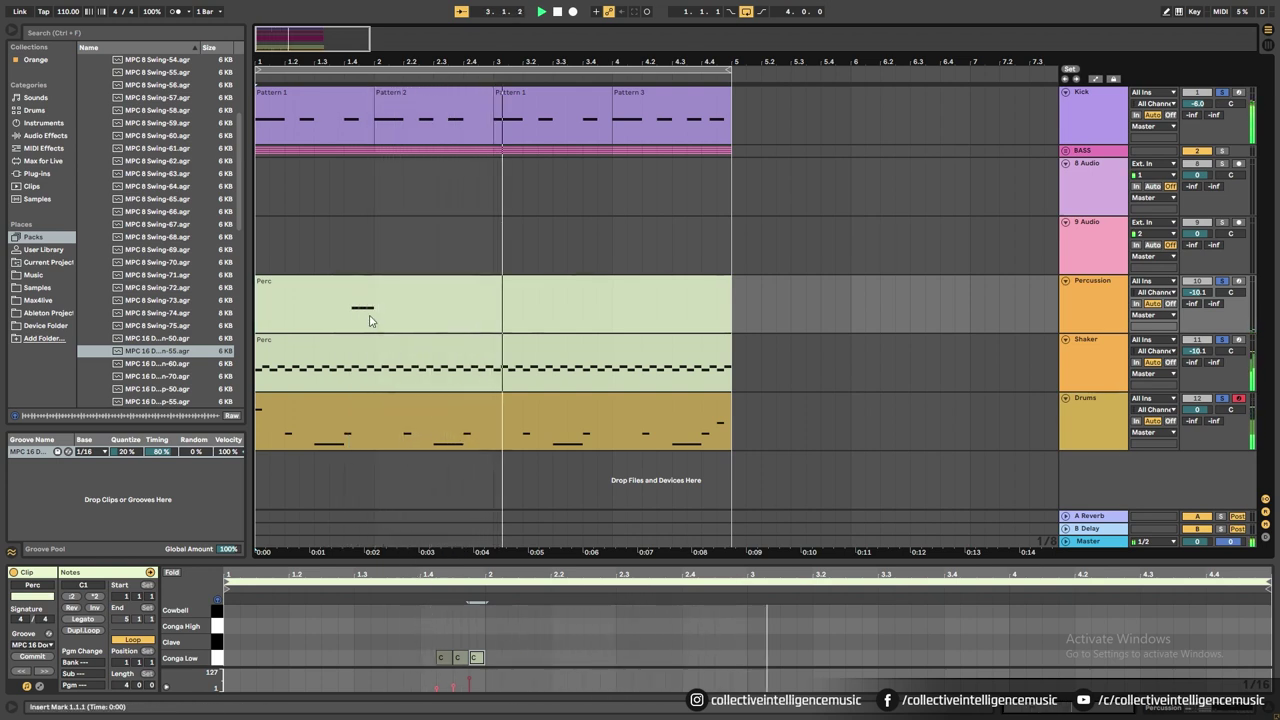
{"action": "left_click_drag", "start_coordinate": [490, 317], "coordinate": [260, 313]}
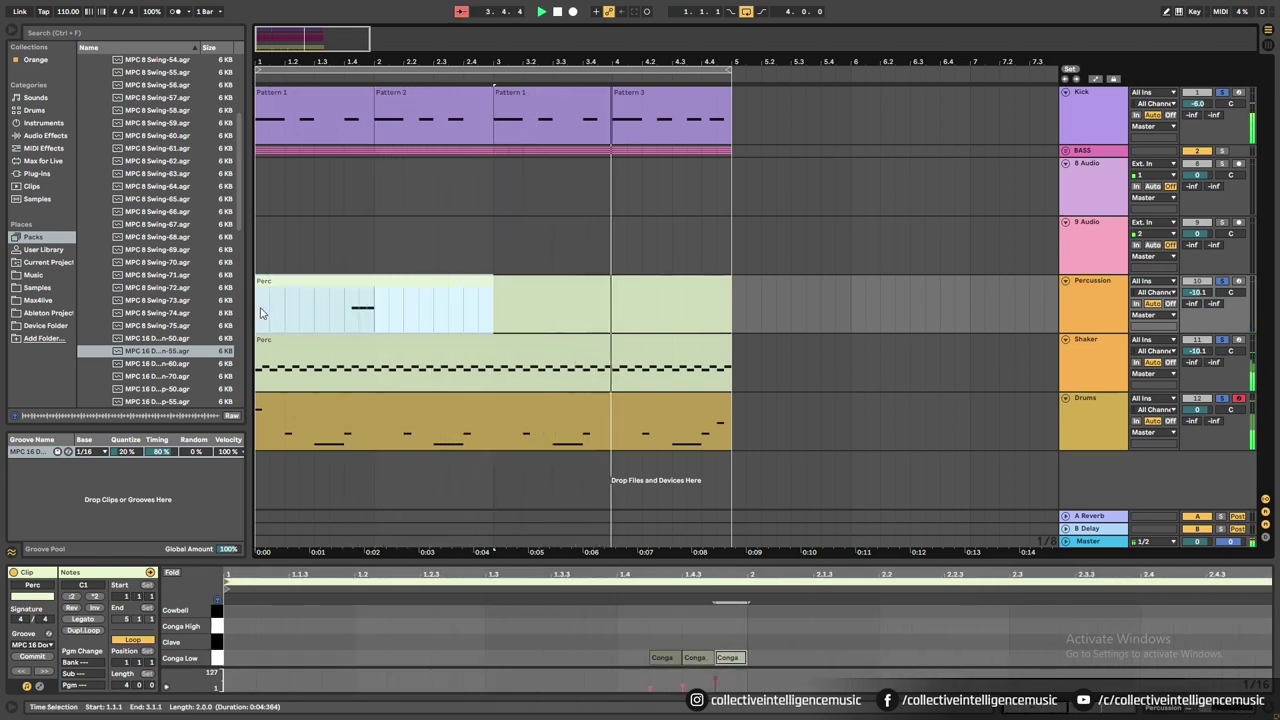
{"action": "left_click", "coordinate": [424, 280]}
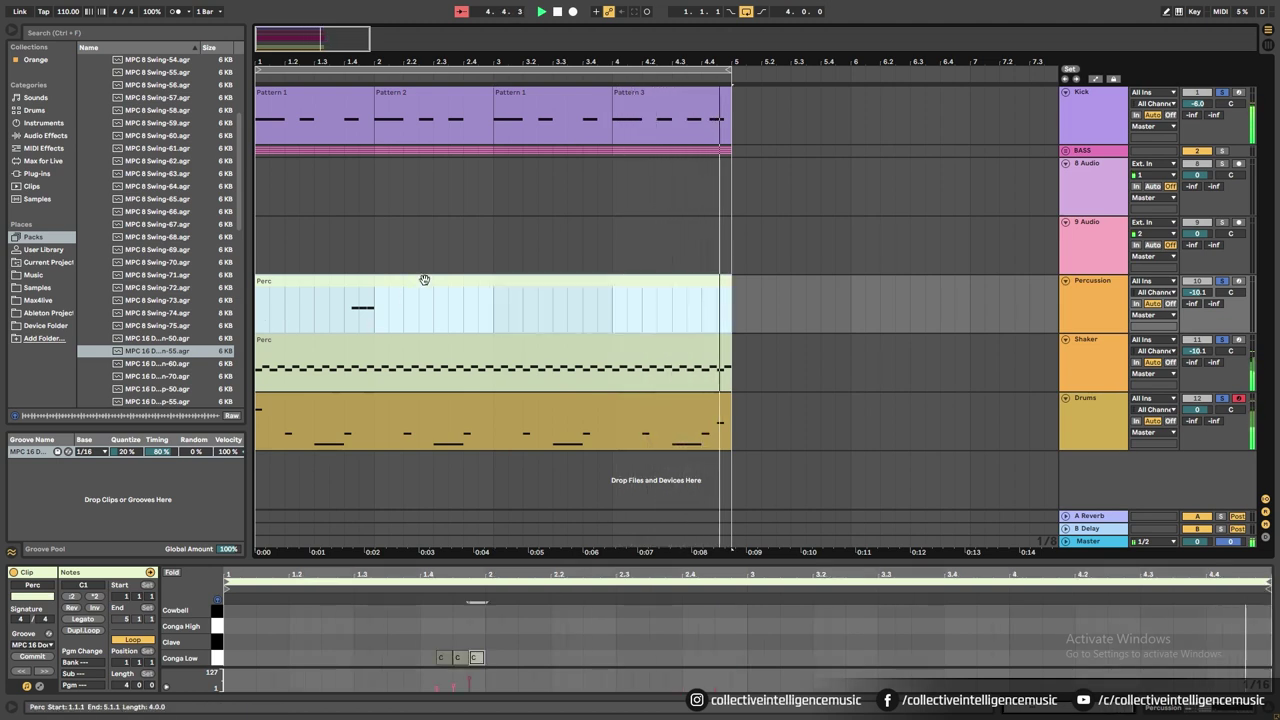
{"action": "key", "text": "space"}
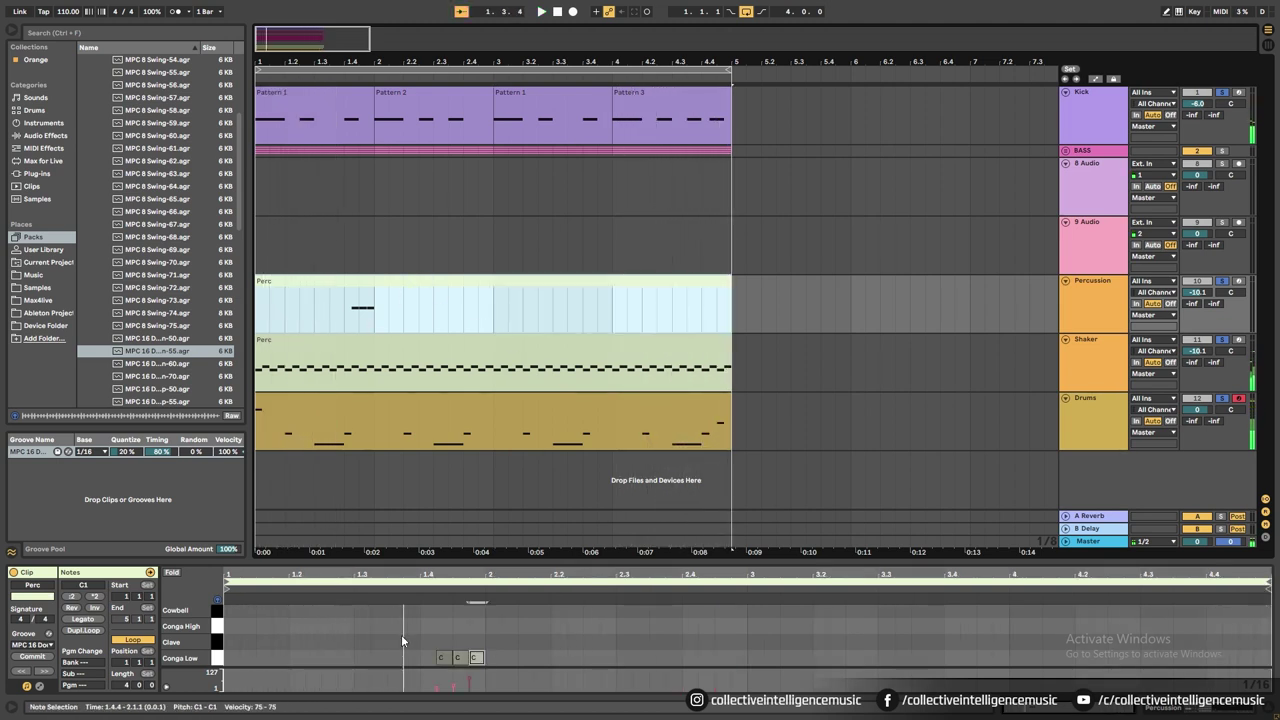
Add a Conga High sixteenth note at 1.4.1, just before the three Conga Low notes.
{"action": "left_click", "coordinate": [464, 640]}
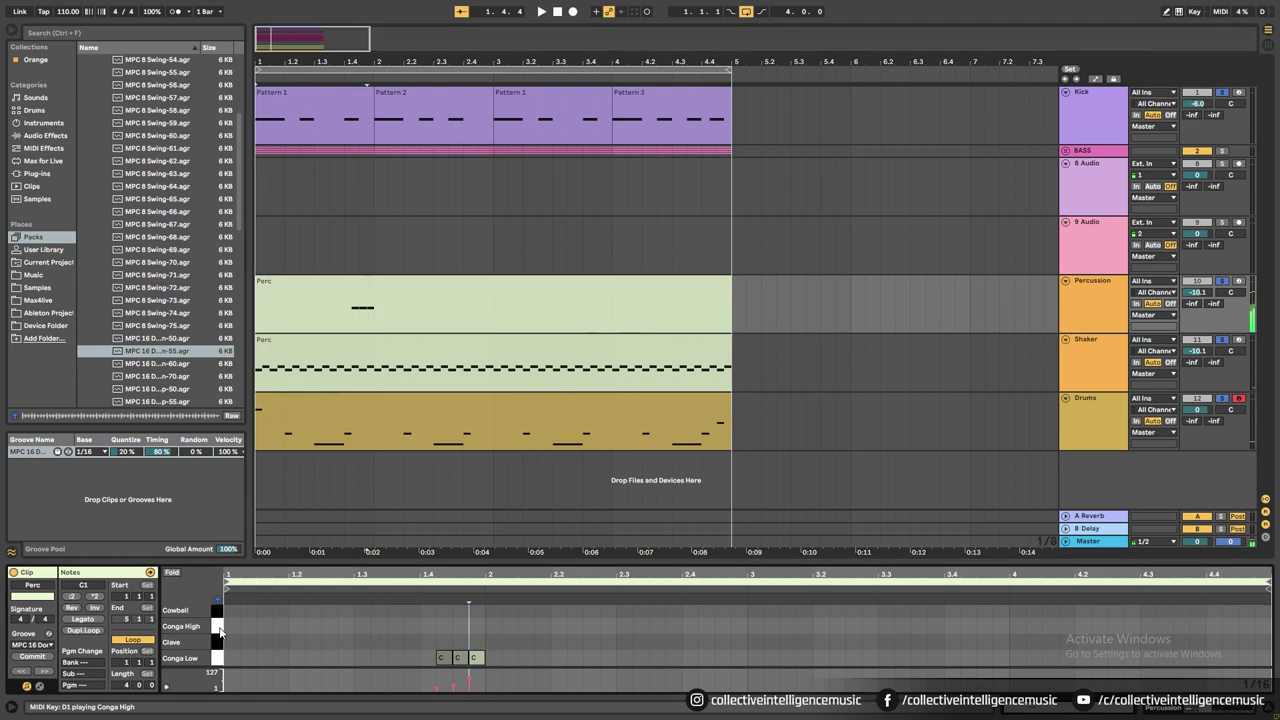
{"action": "double_click", "coordinate": [432, 626]}
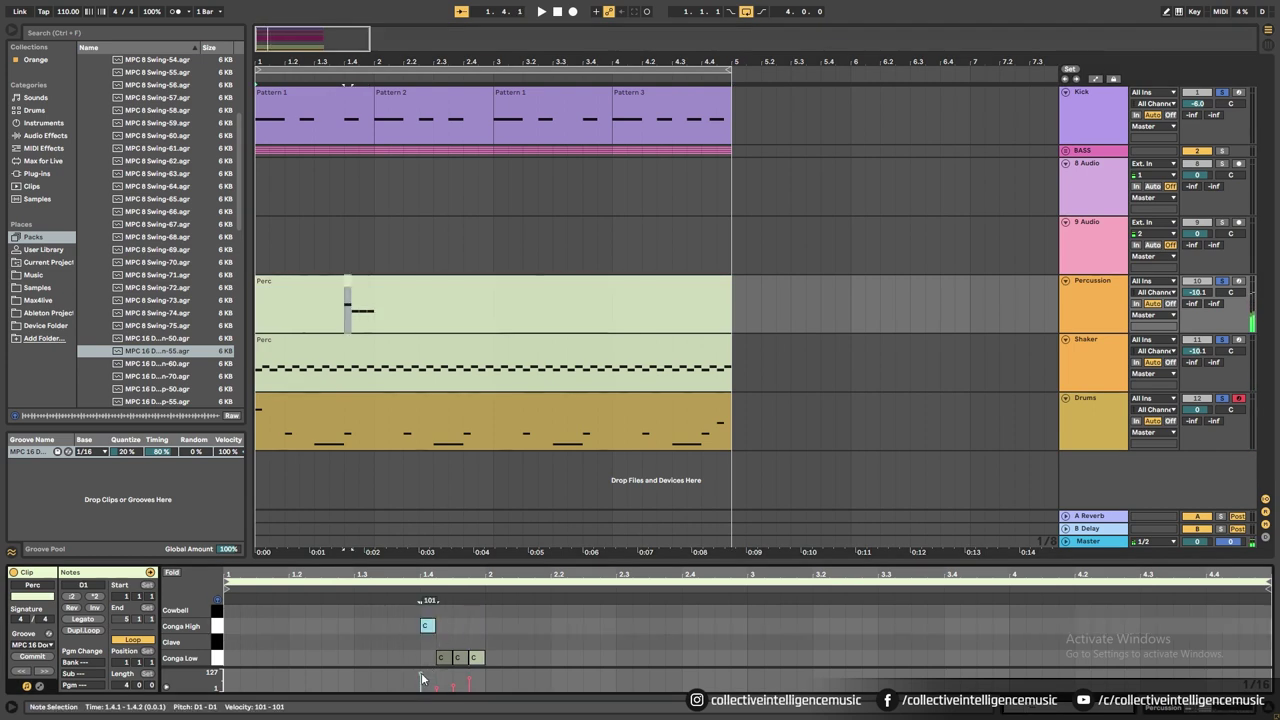
Audition the Clave sound on its own, then play the loop from beat 1.4 for rhythmic context.
{"action": "key", "text": "space"}
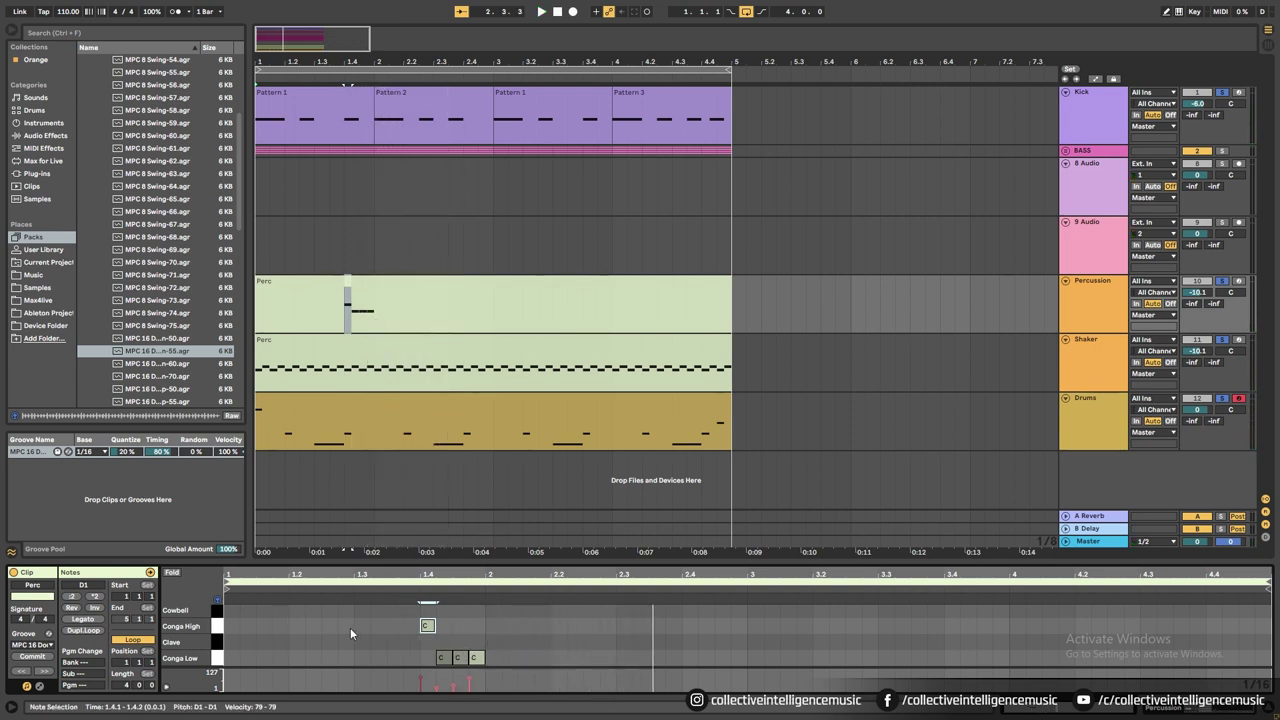
{"action": "left_click", "coordinate": [220, 648]}
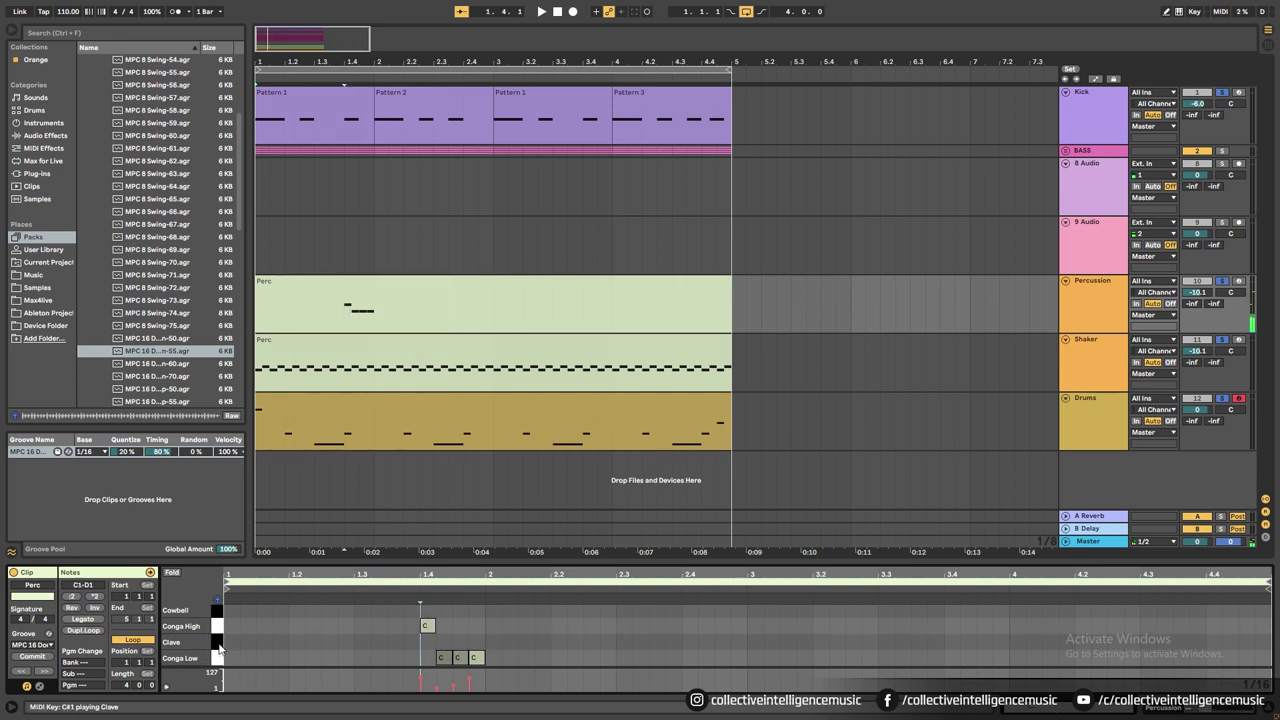
{"action": "left_click", "coordinate": [220, 648]}
{"action": "left_click", "coordinate": [220, 648]}
{"action": "key", "text": "space"}
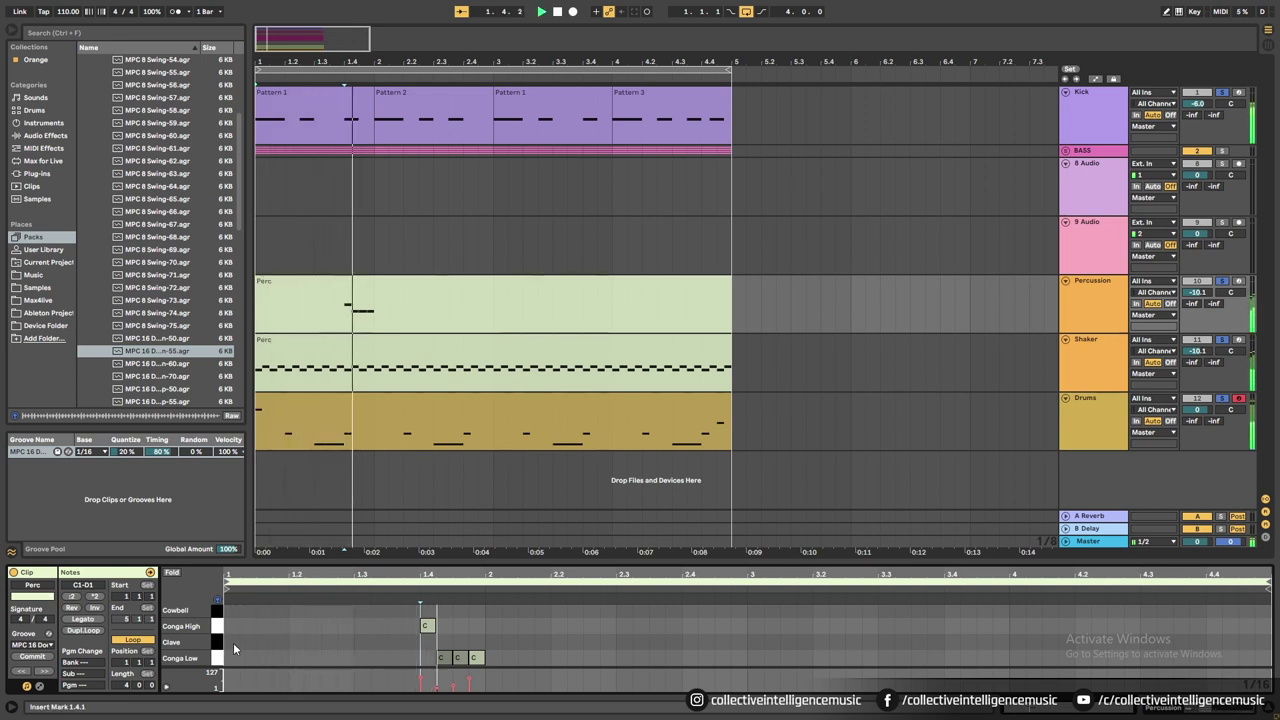
Add Clave sixteenth notes at 2.3.4, 3.2.4, 4.2.4 and 1.2.4 in the Perc clip and play the loop.
{"action": "double_click", "coordinate": [670, 644]}
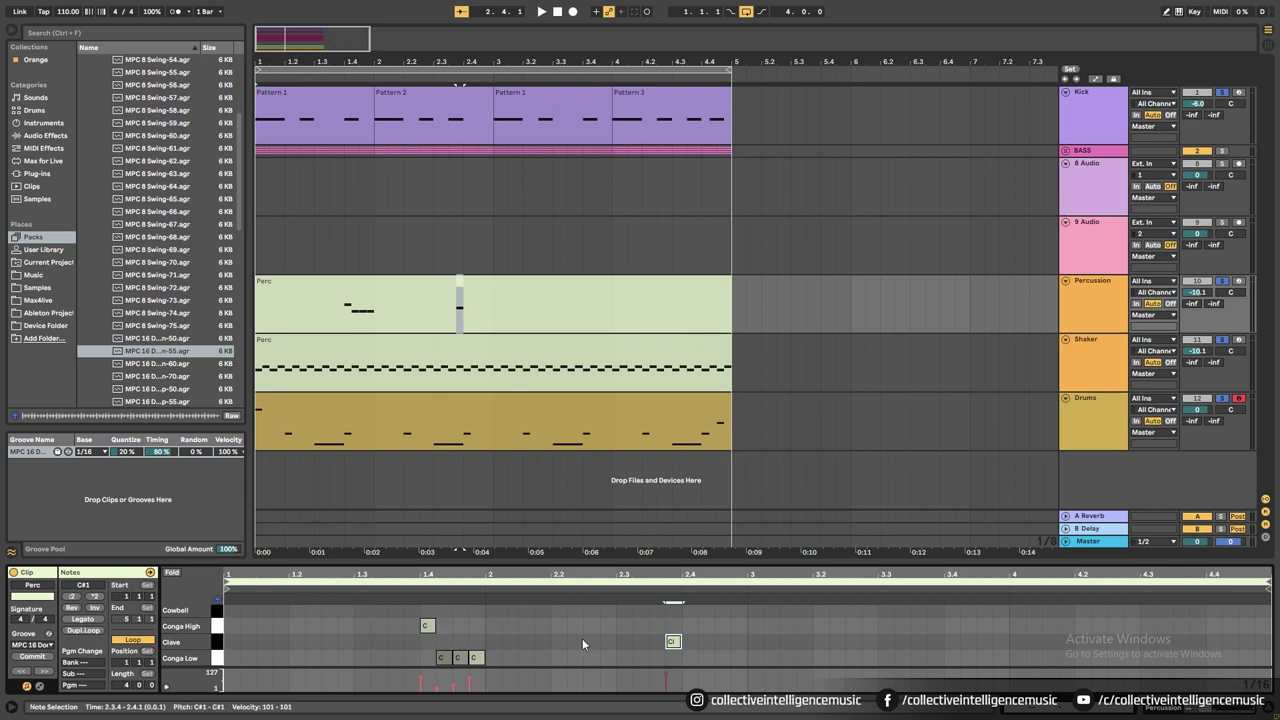
{"action": "key", "text": "space"}
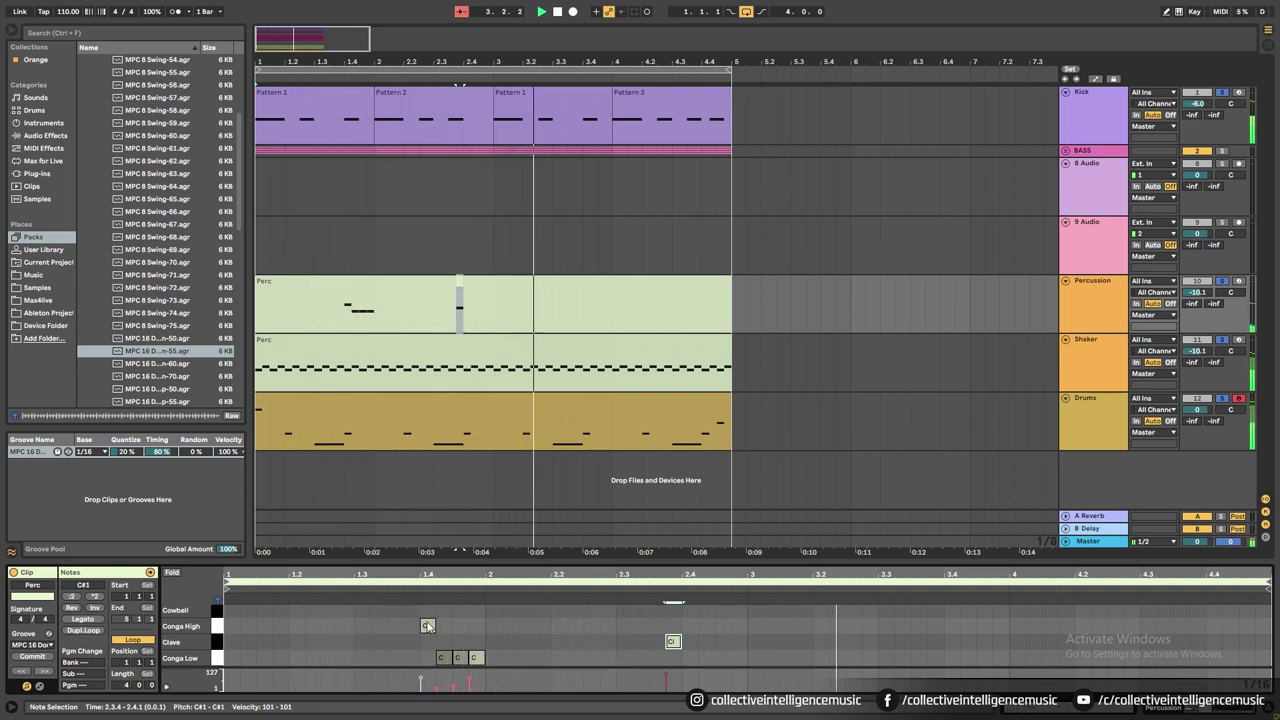
{"action": "left_click", "coordinate": [874, 641]}
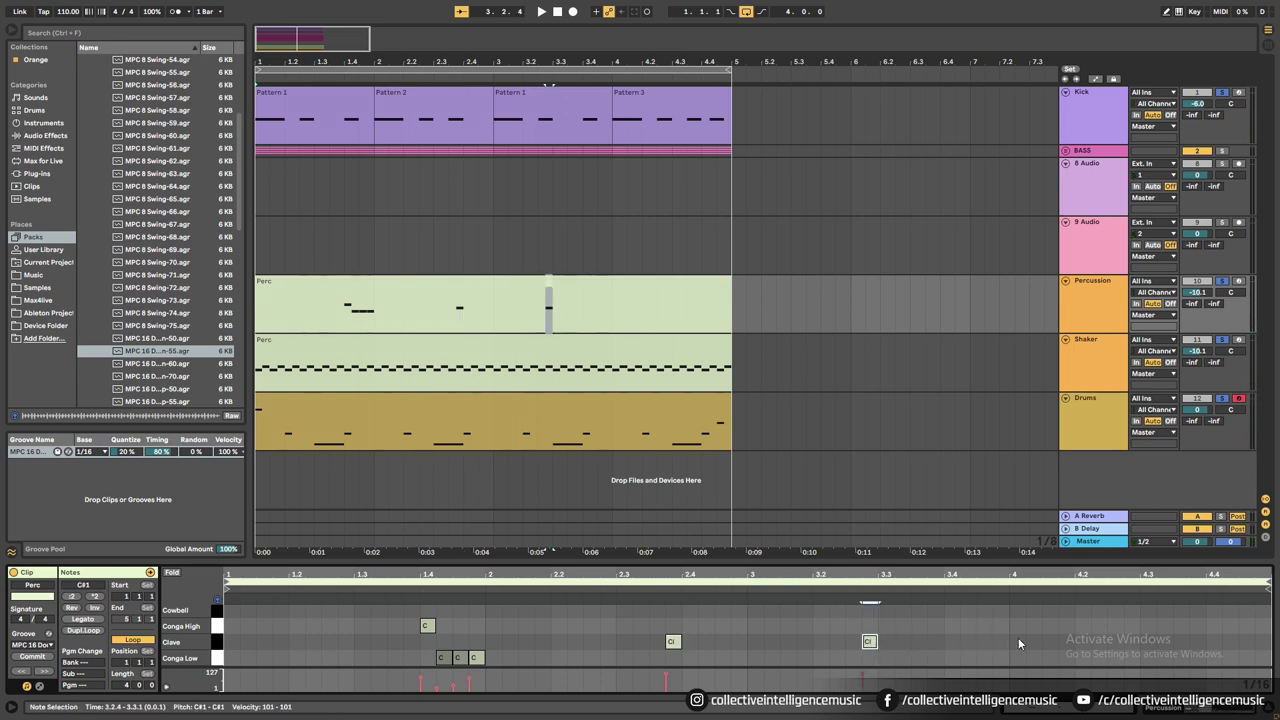
{"action": "left_click", "coordinate": [1129, 642]}
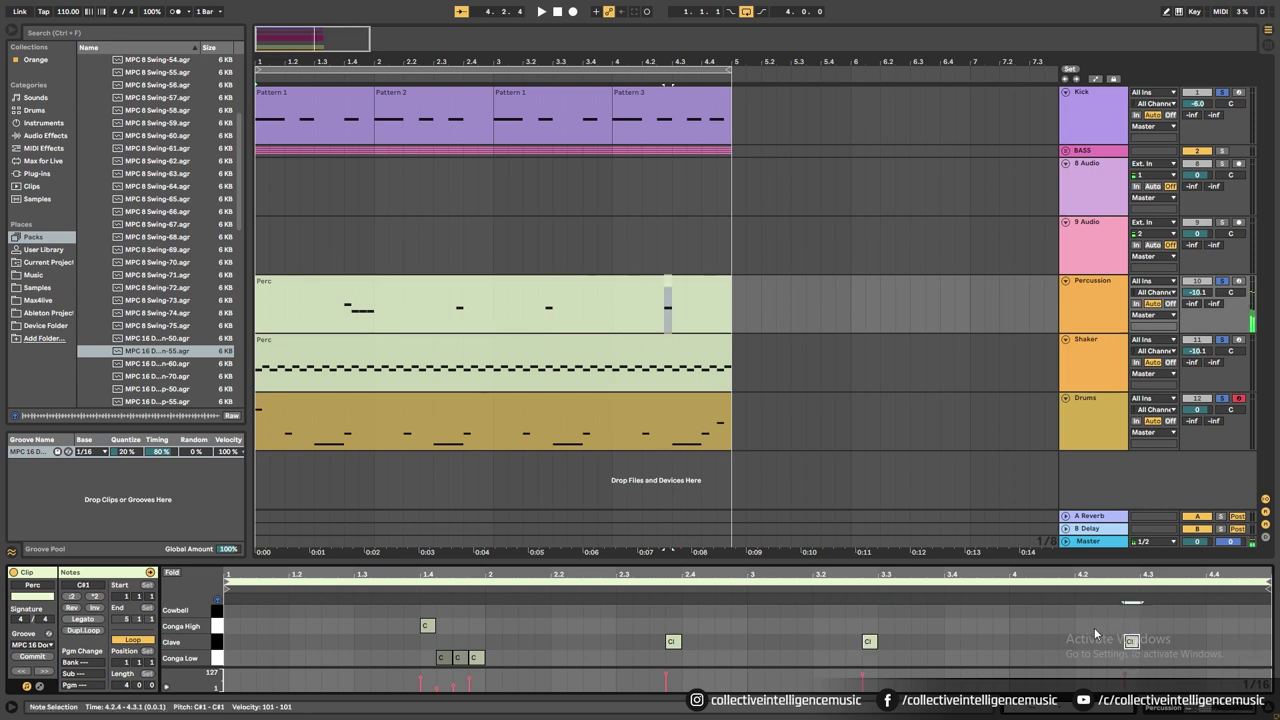
{"action": "left_click", "coordinate": [347, 643]}
{"action": "key", "text": "space"}
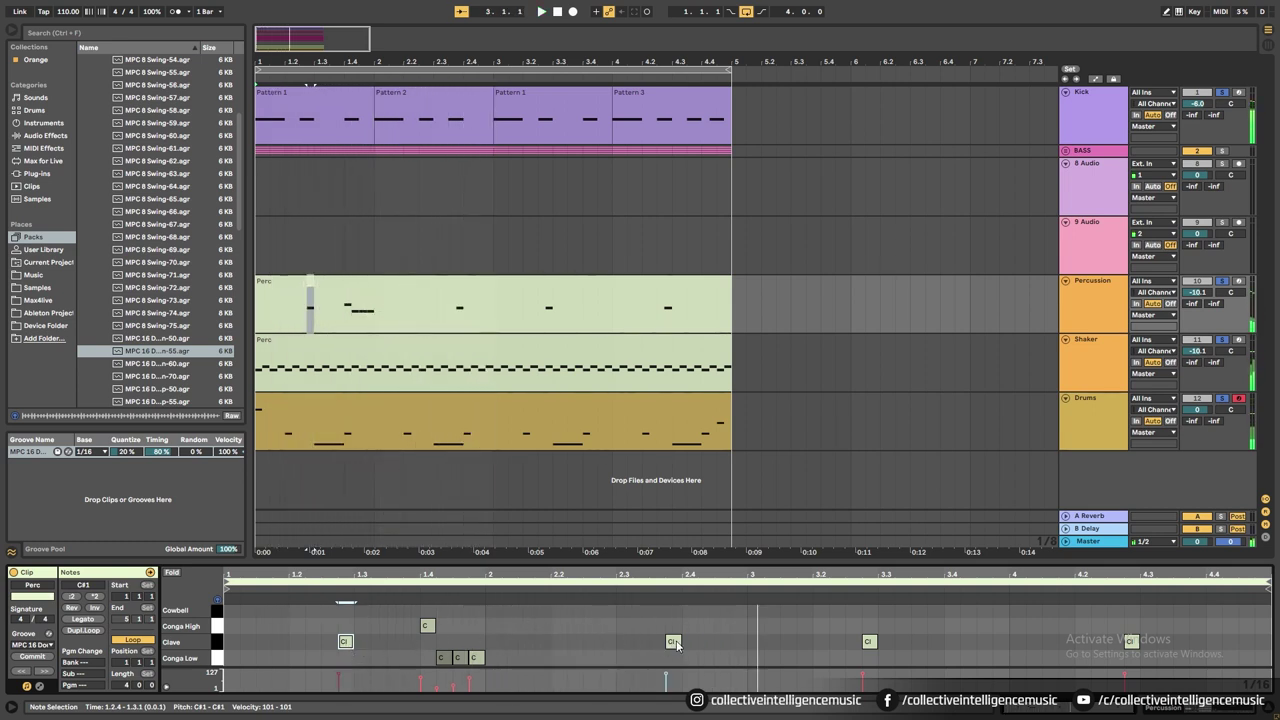
Move the bar 2 Clave note one sixteenth earlier to 2.3.3 and remove the Clave note at 1.2.4.
{"action": "left_click_drag", "start_coordinate": [676, 645], "coordinate": [666, 650]}
{"action": "left_click", "coordinate": [621, 642]}
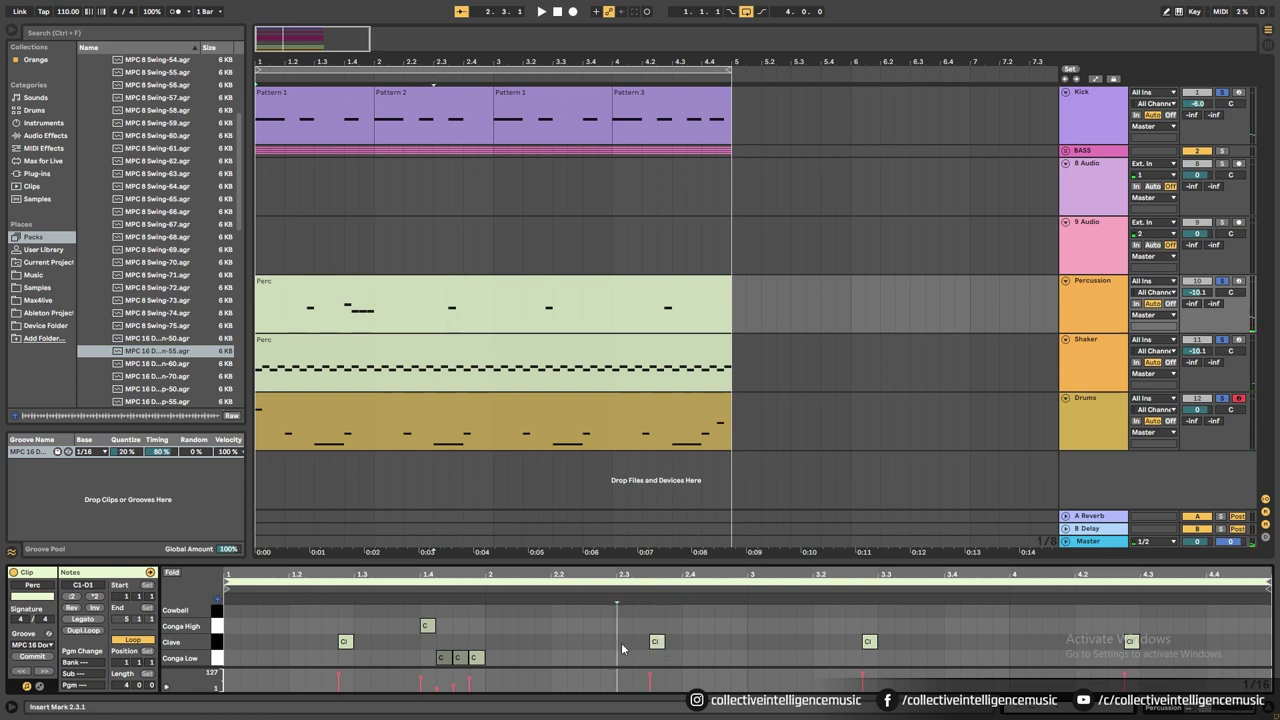
{"action": "key", "text": "space"}
{"action": "double_click", "coordinate": [344, 640]}
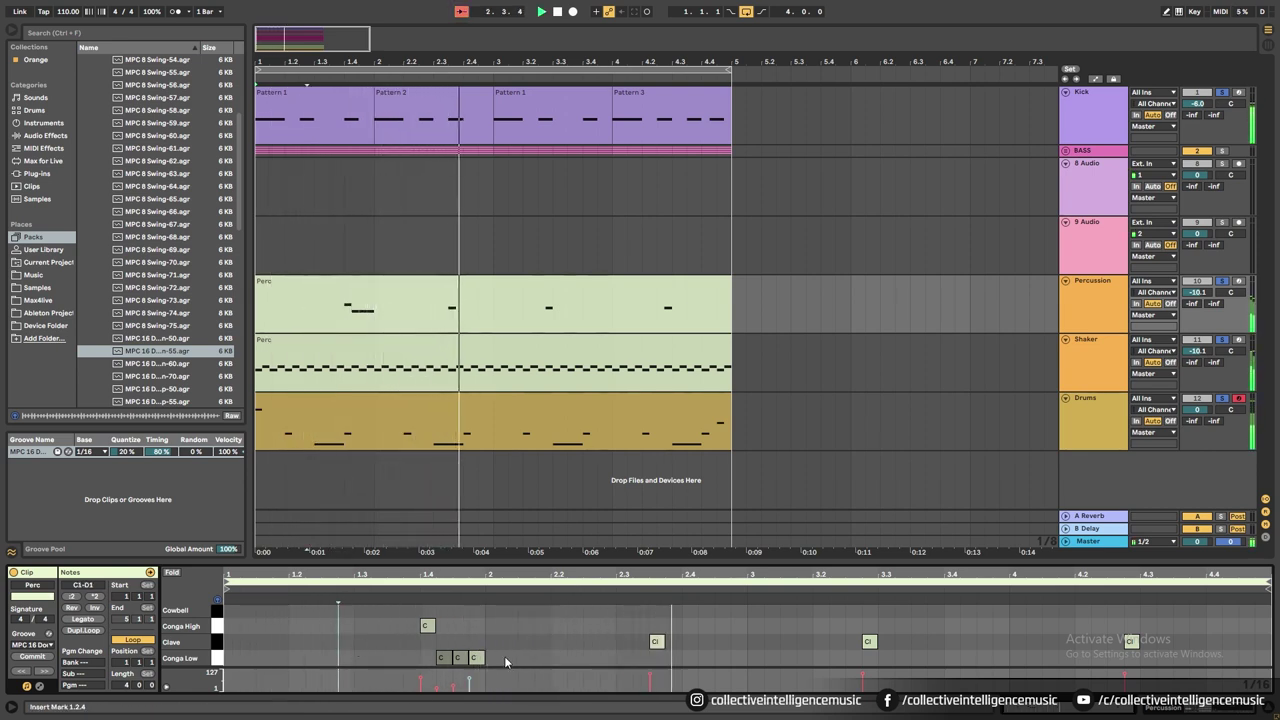
Shift the Clave notes in bars 3 and 4 to 3.2.3 and 4.2.3 and play the result.
{"action": "left_click_drag", "start_coordinate": [869, 641], "coordinate": [853, 641]}
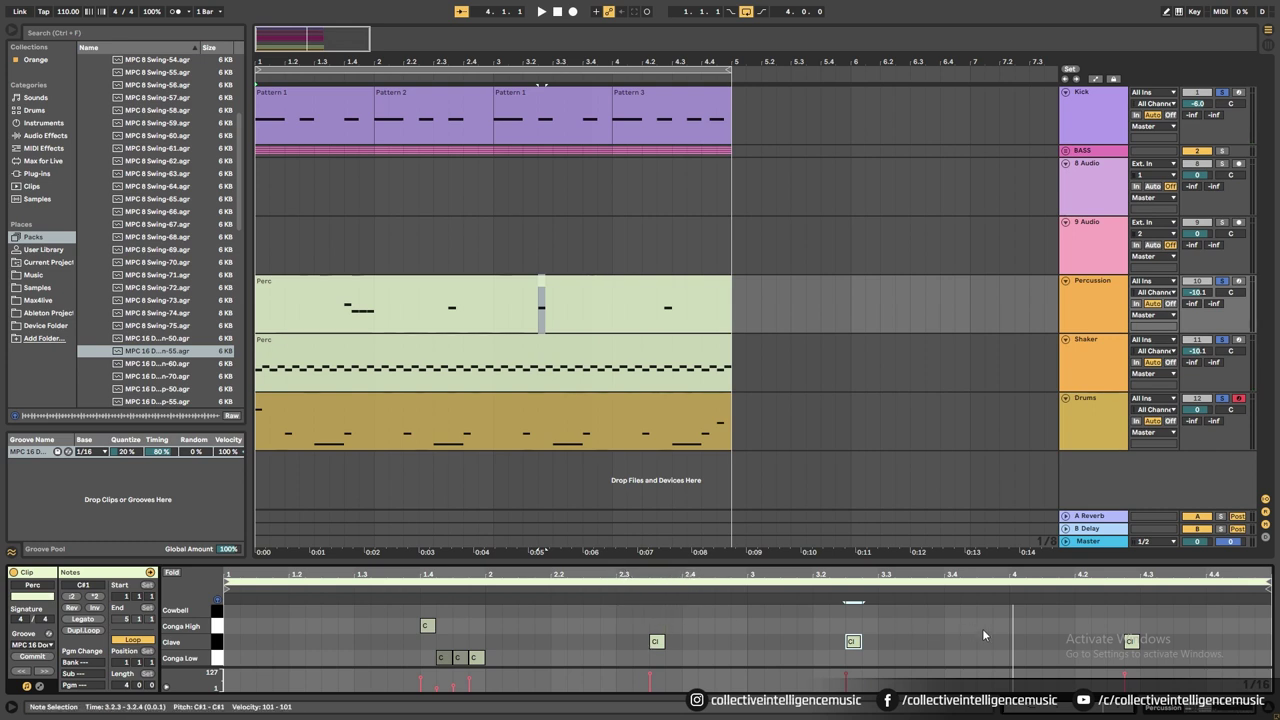
{"action": "left_click_drag", "start_coordinate": [1122, 643], "coordinate": [1119, 648]}
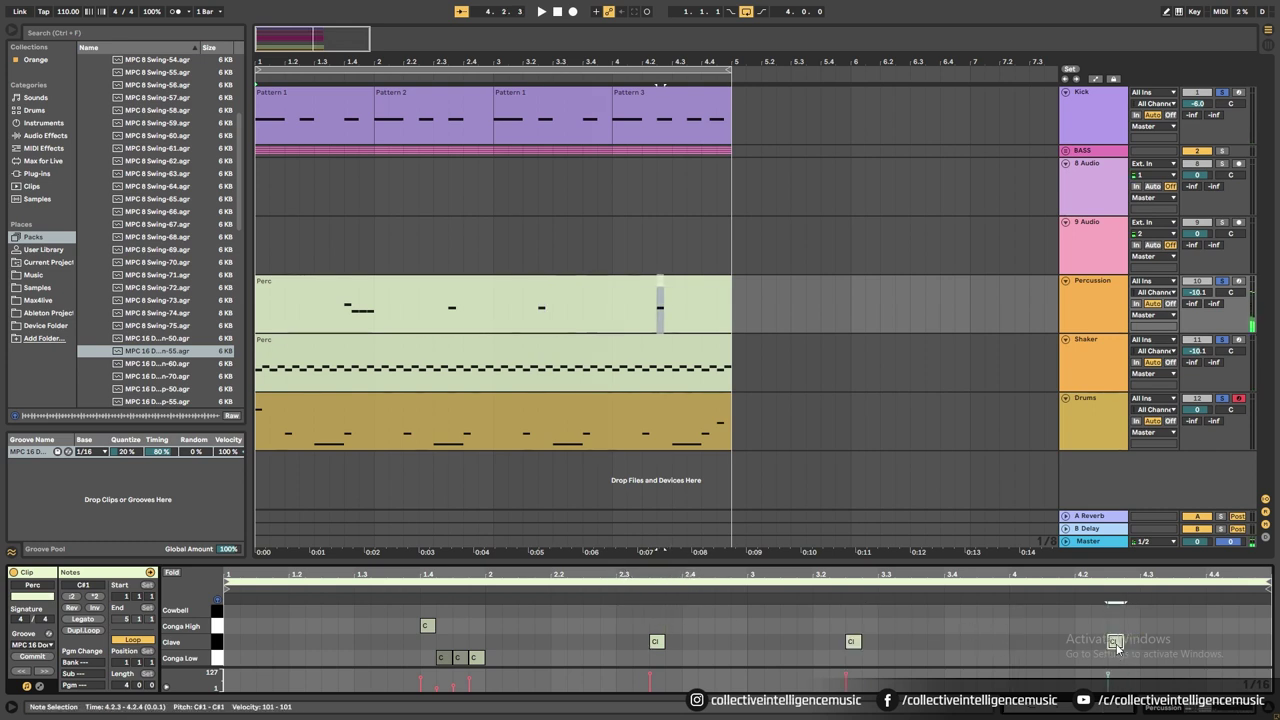
{"action": "left_click", "coordinate": [616, 321]}
{"action": "key", "text": "space"}
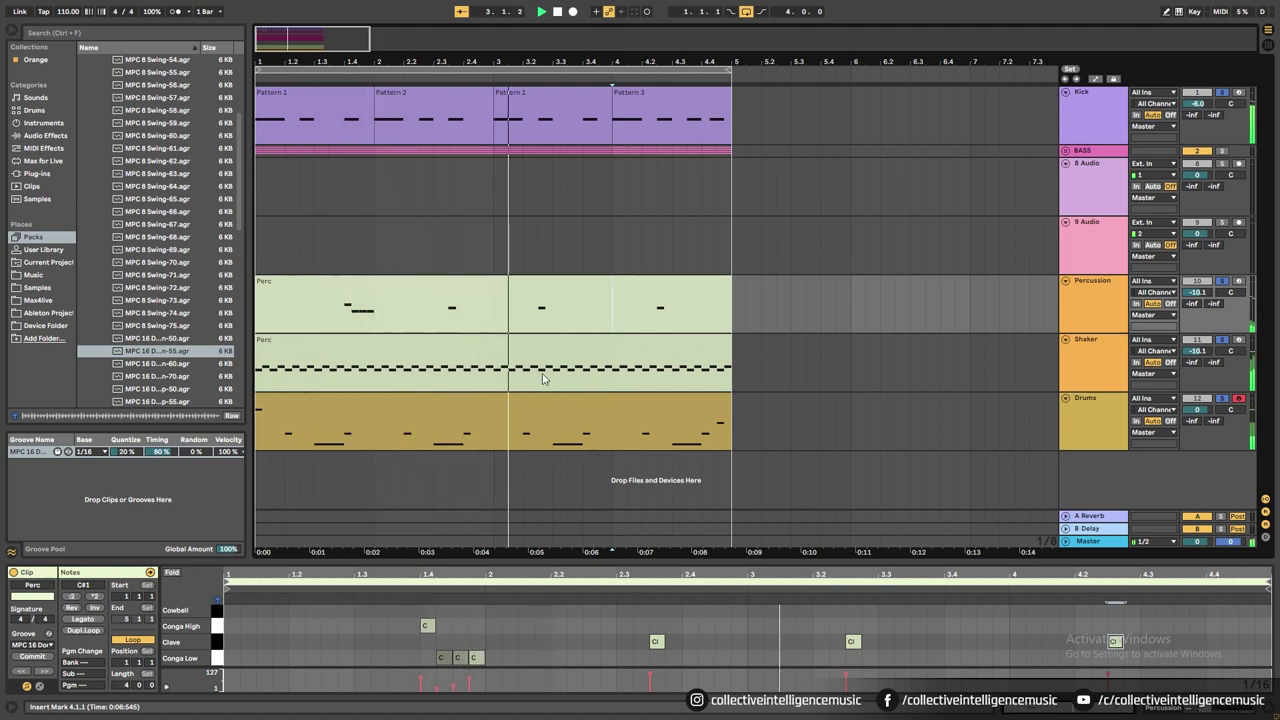
Delete the Clave note at 3.2.3, move the bar 4 Clave note to 4.1.3 and play from bar 4.
{"action": "left_click", "coordinate": [852, 644]}
{"action": "left_click", "coordinate": [852, 646]}
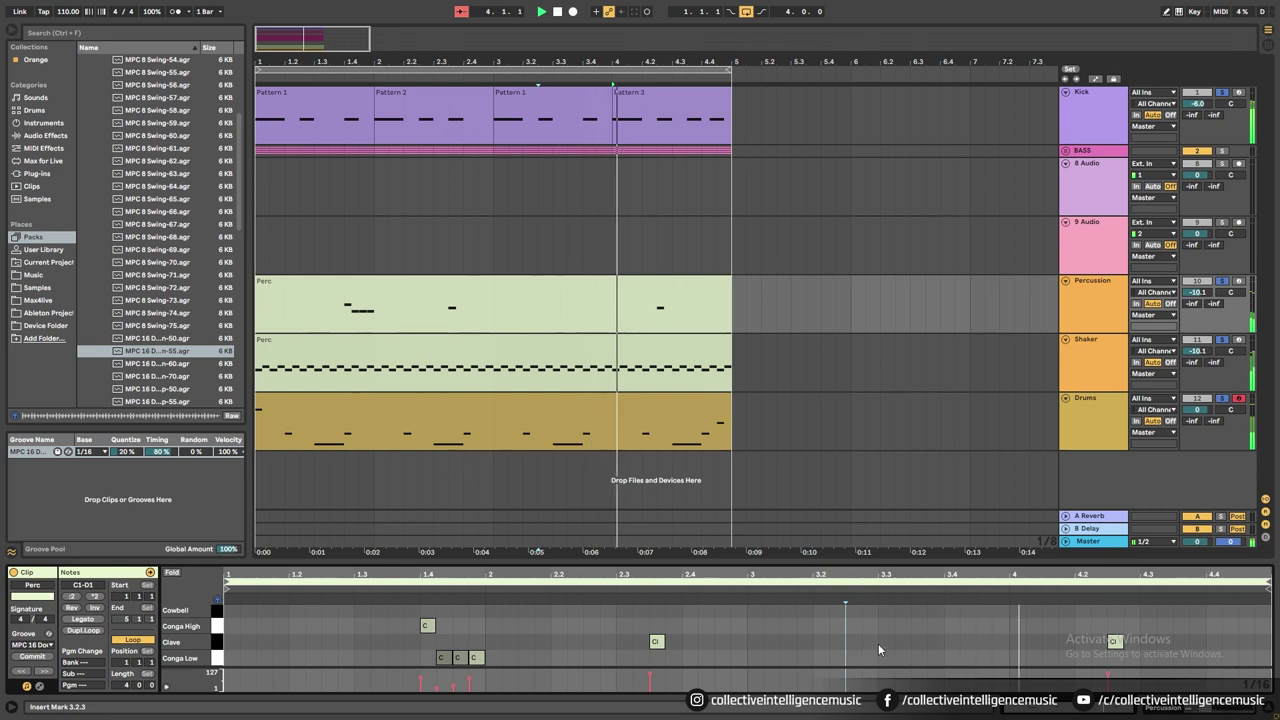
{"action": "key", "text": "space"}
{"action": "left_click_drag", "start_coordinate": [1117, 644], "coordinate": [1054, 644]}
{"action": "left_click", "coordinate": [611, 323]}
{"action": "key", "text": "space"}
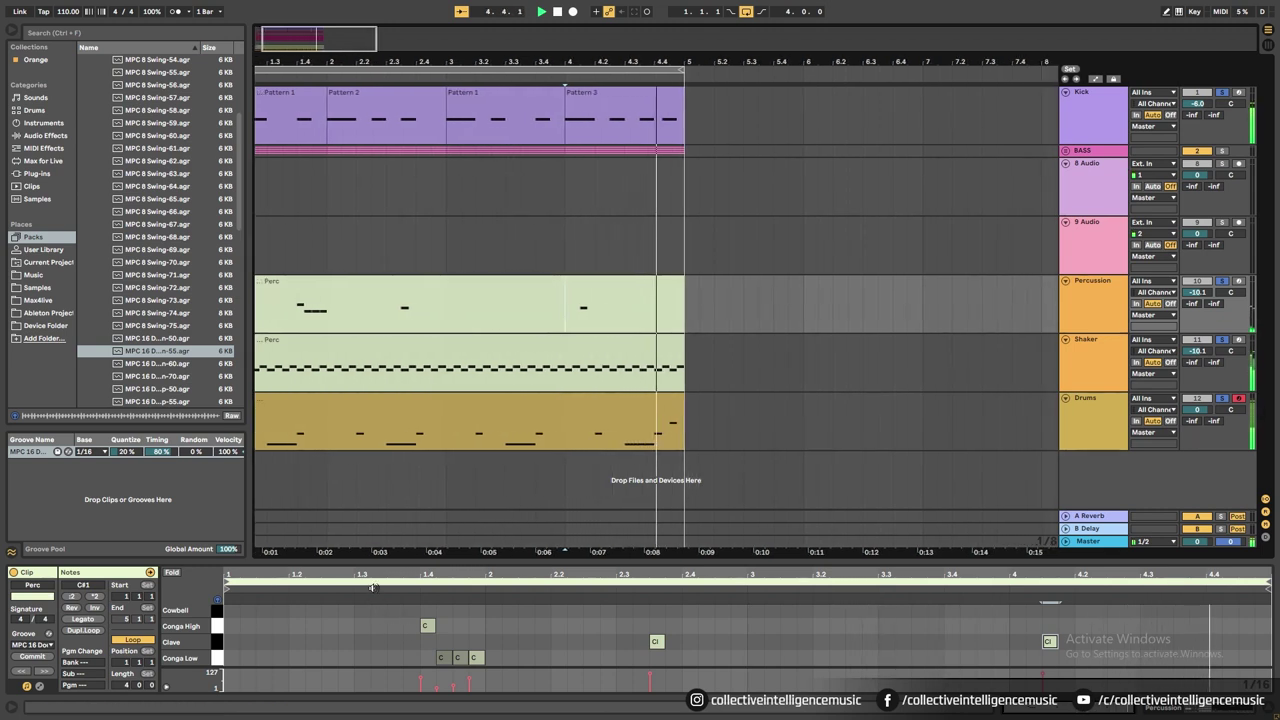
{"action": "key", "text": "space"}
Delete bar 1 of the Perc clip, conga notes included, and consolidate bars 1 to 4 into one clip.
{"action": "left_click_drag", "start_coordinate": [373, 310], "coordinate": [257, 315]}
{"action": "key", "text": "Delete"}
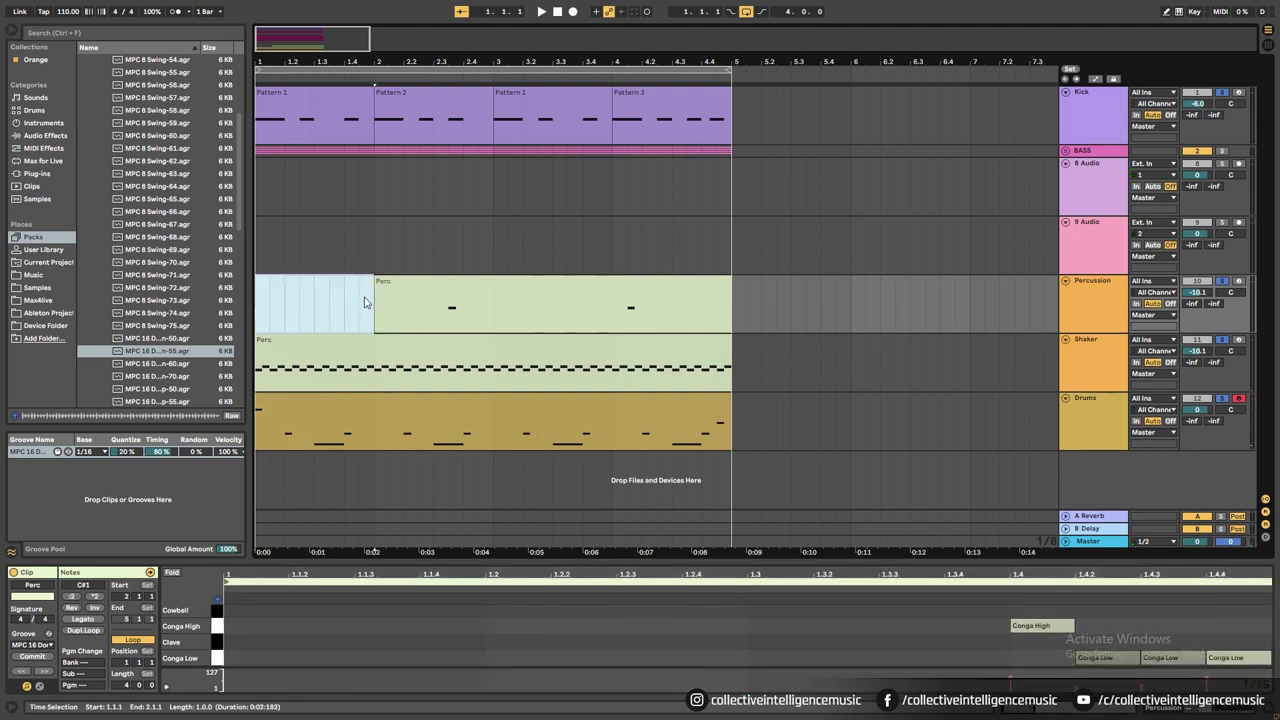
{"action": "left_click", "coordinate": [387, 290]}
{"action": "left_click", "coordinate": [259, 301], "text": "shift"}
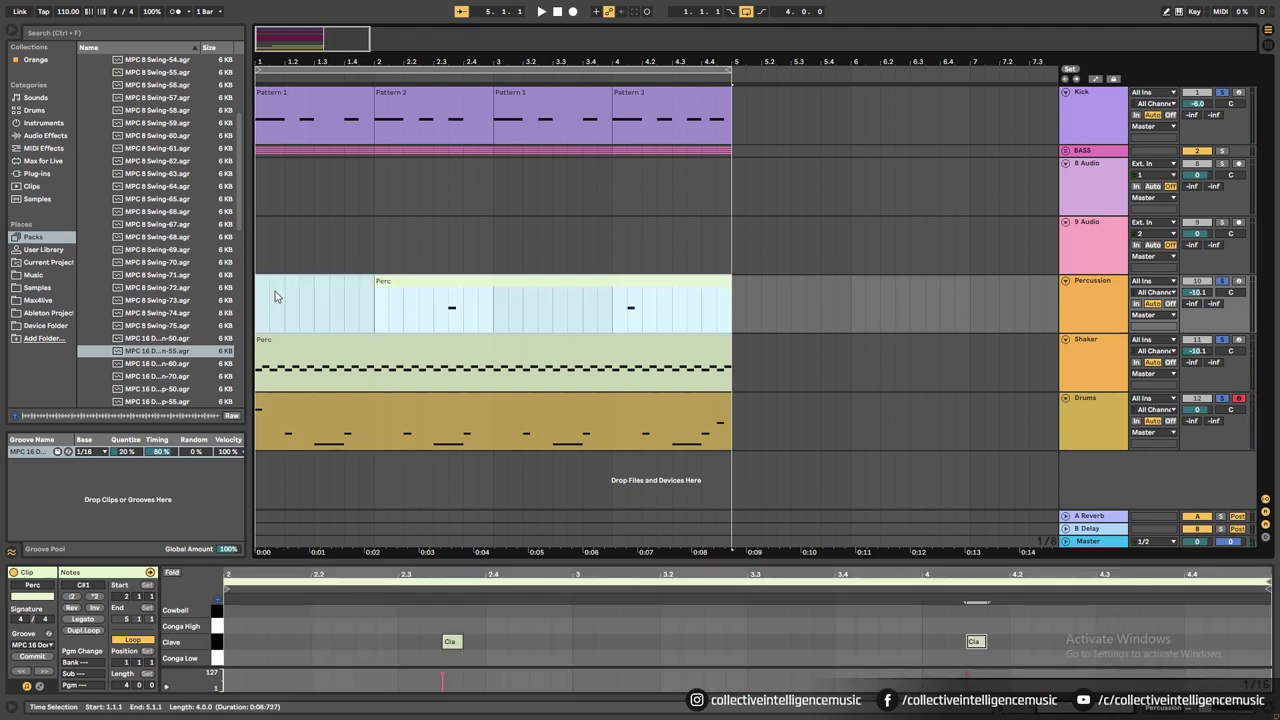
{"action": "left_click_drag", "start_coordinate": [373, 323], "coordinate": [729, 316]}
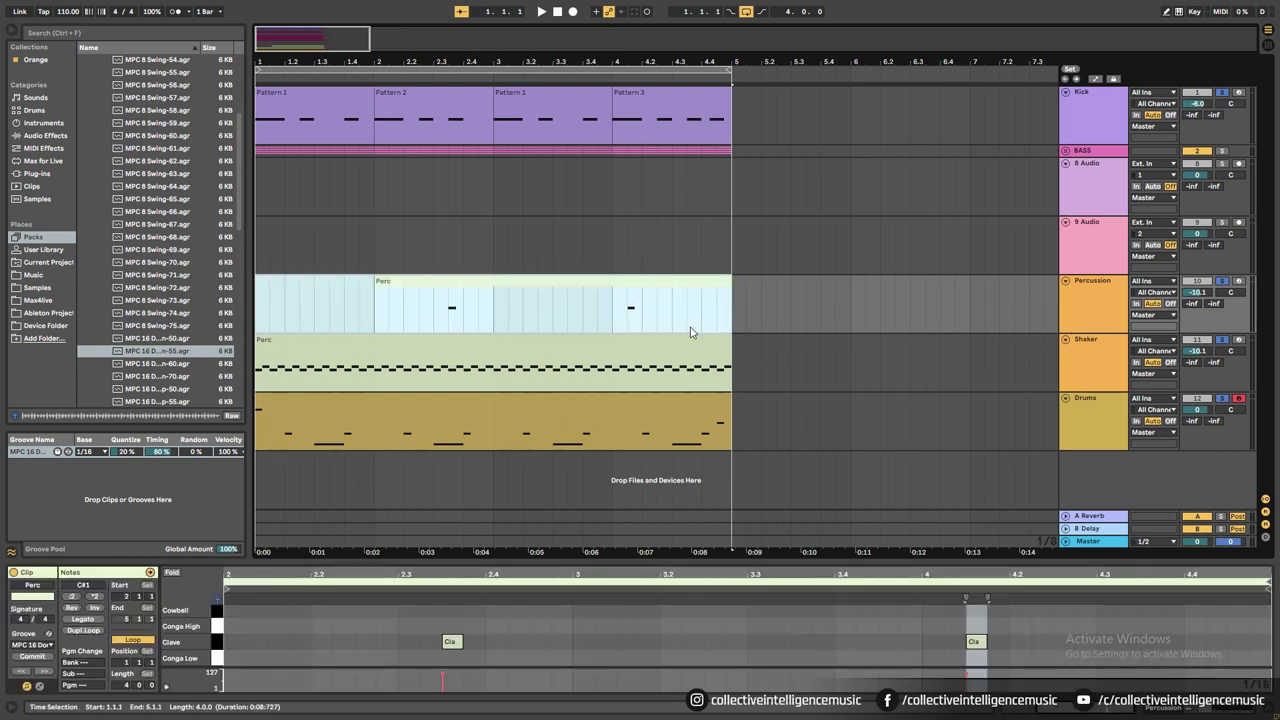
{"action": "key", "text": "ctrl+j"}
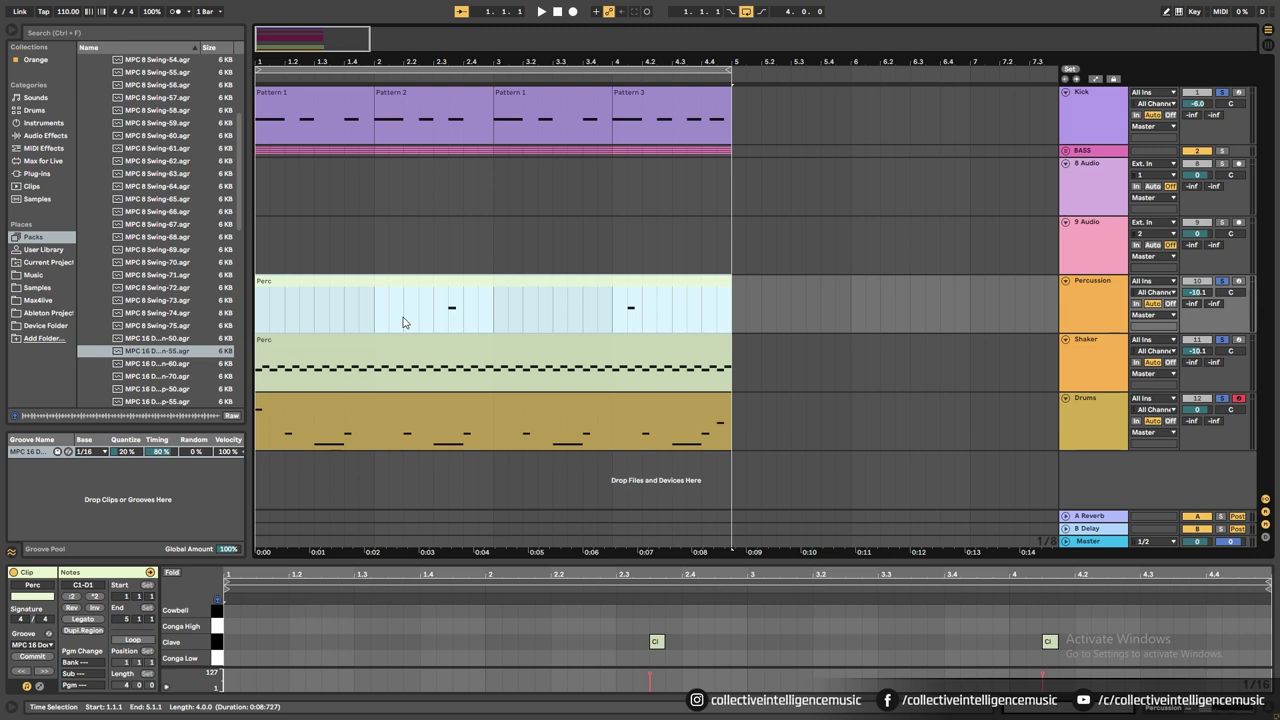
Consolidate the Percussion track's clip across five bars and trim its end back to 5.1.1.
{"action": "left_click", "coordinate": [345, 324]}
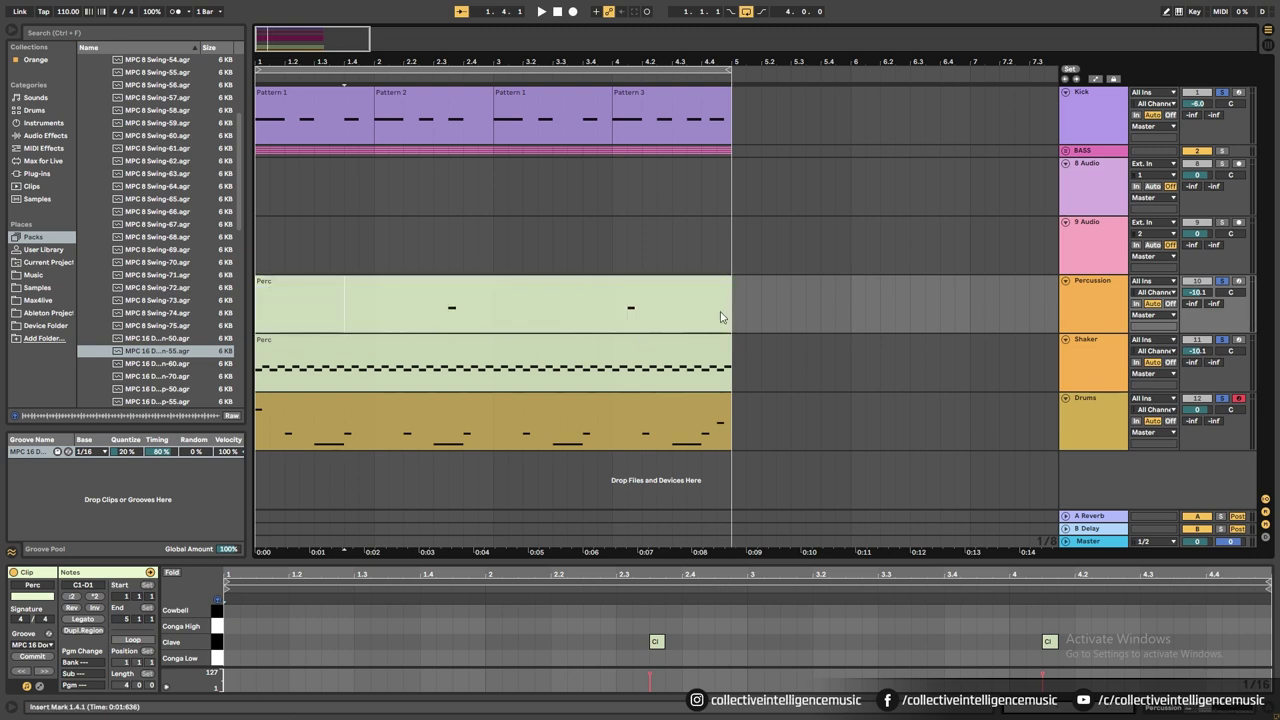
{"action": "left_click_drag", "start_coordinate": [722, 317], "coordinate": [237, 301]}
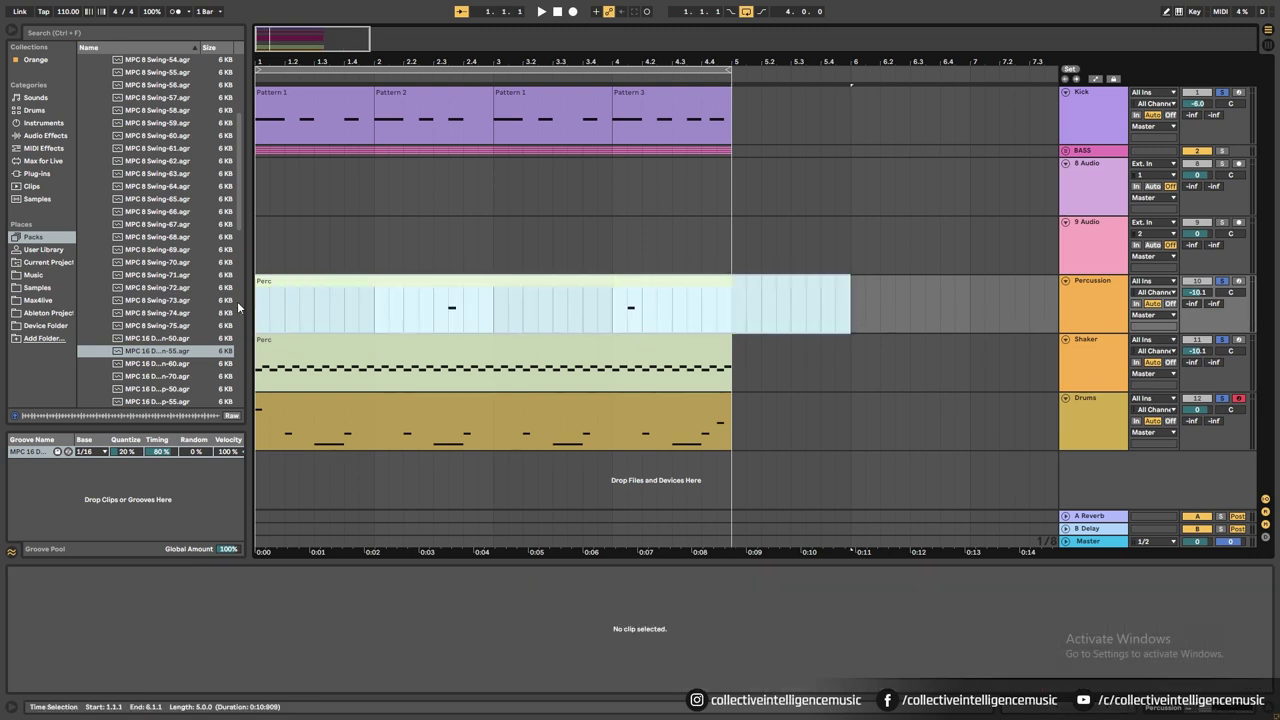
{"action": "key", "text": "ctrl+j"}
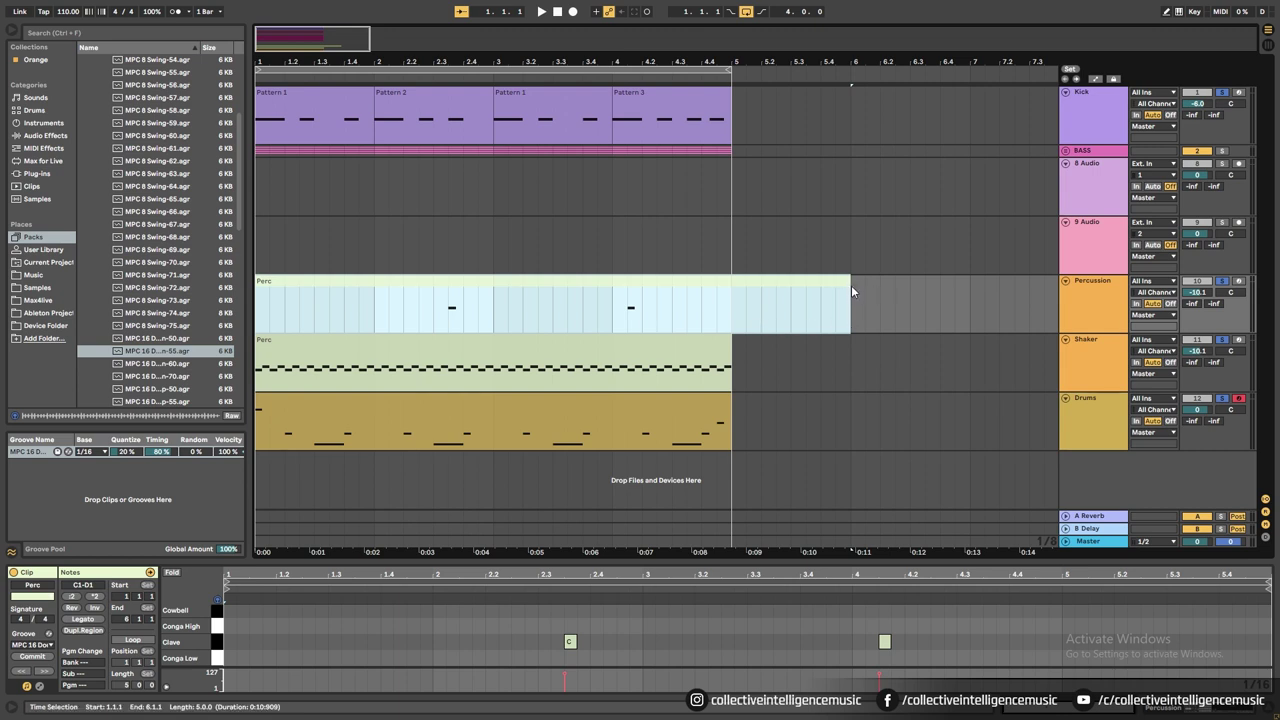
{"action": "left_click_drag", "start_coordinate": [850, 283], "coordinate": [730, 289]}
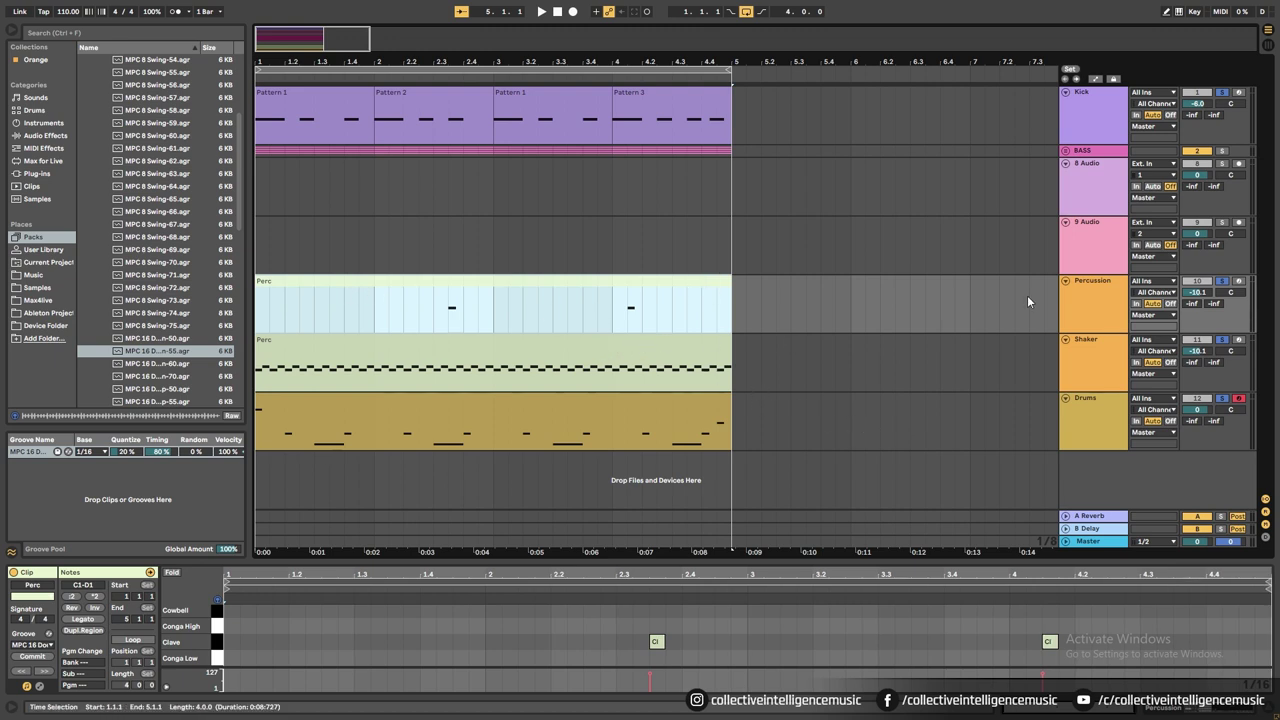
Play the loop from the start and audition the Cowbell sound against it.
{"action": "key", "text": "space"}
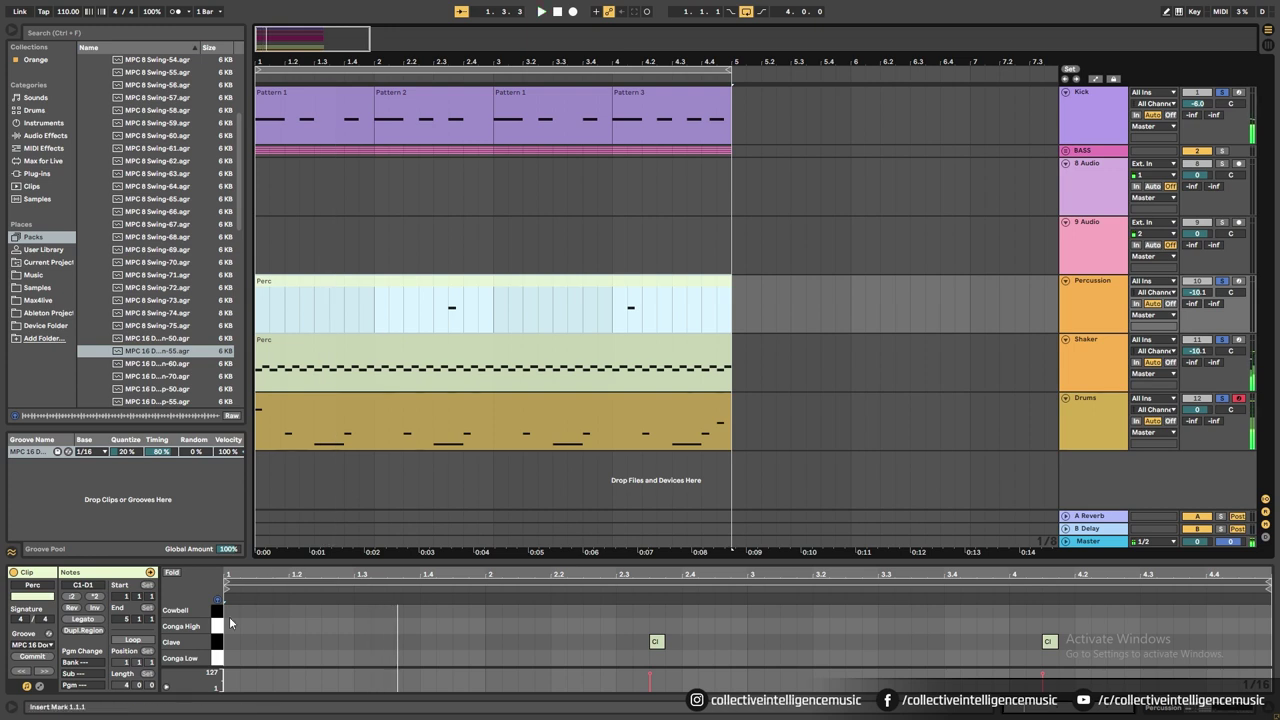
{"action": "scroll", "coordinate": [222, 617], "scroll_direction": "up", "scroll_amount": 1}
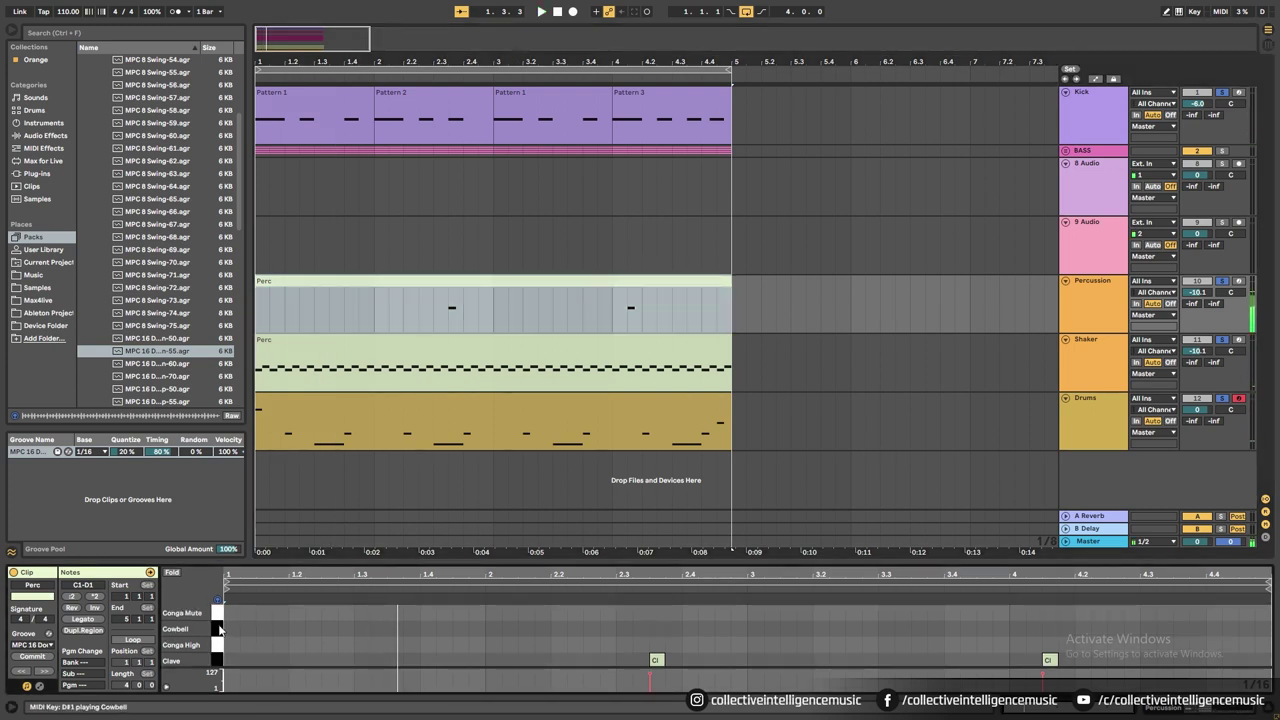
{"action": "key", "text": "space"}
{"action": "key", "text": "space"}
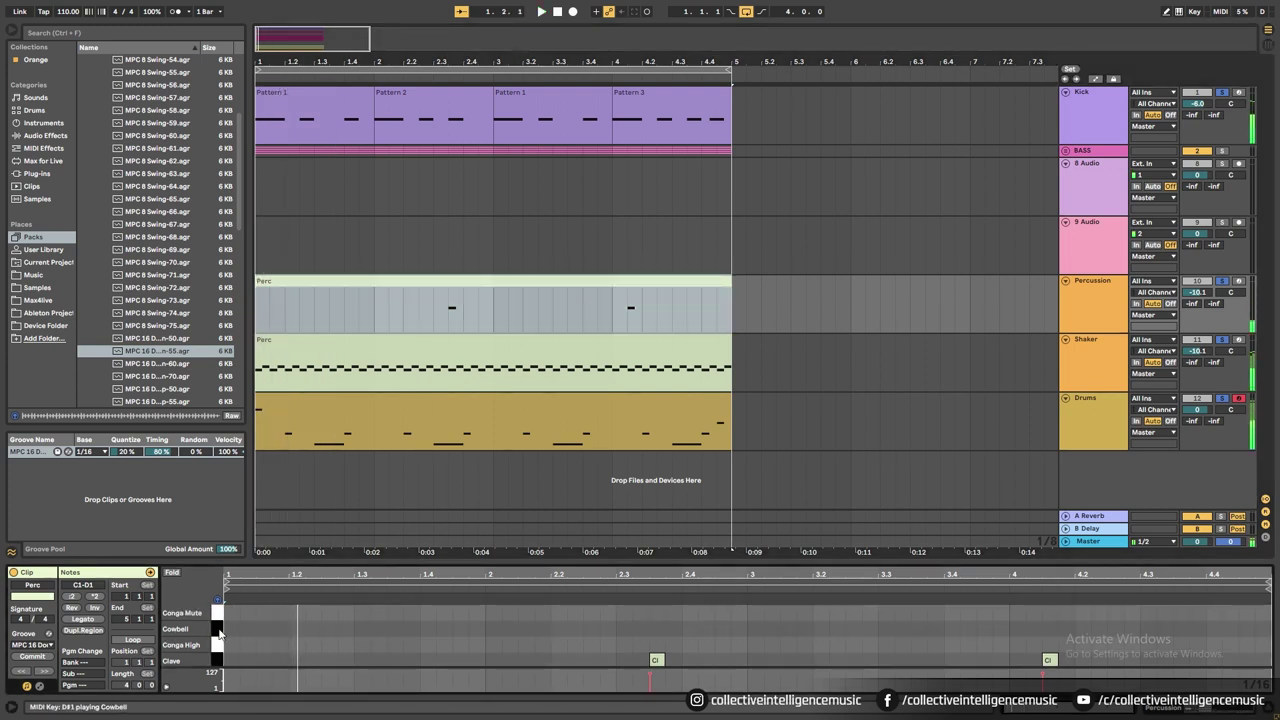
Add Cowbell sixteenth notes on beats 1.1, 1.2, 1.3, 1.4 and 2.1 of the Perc clip.
{"action": "double_click", "coordinate": [231, 630]}
{"action": "key", "text": "space"}
{"action": "double_click", "coordinate": [296, 628]}
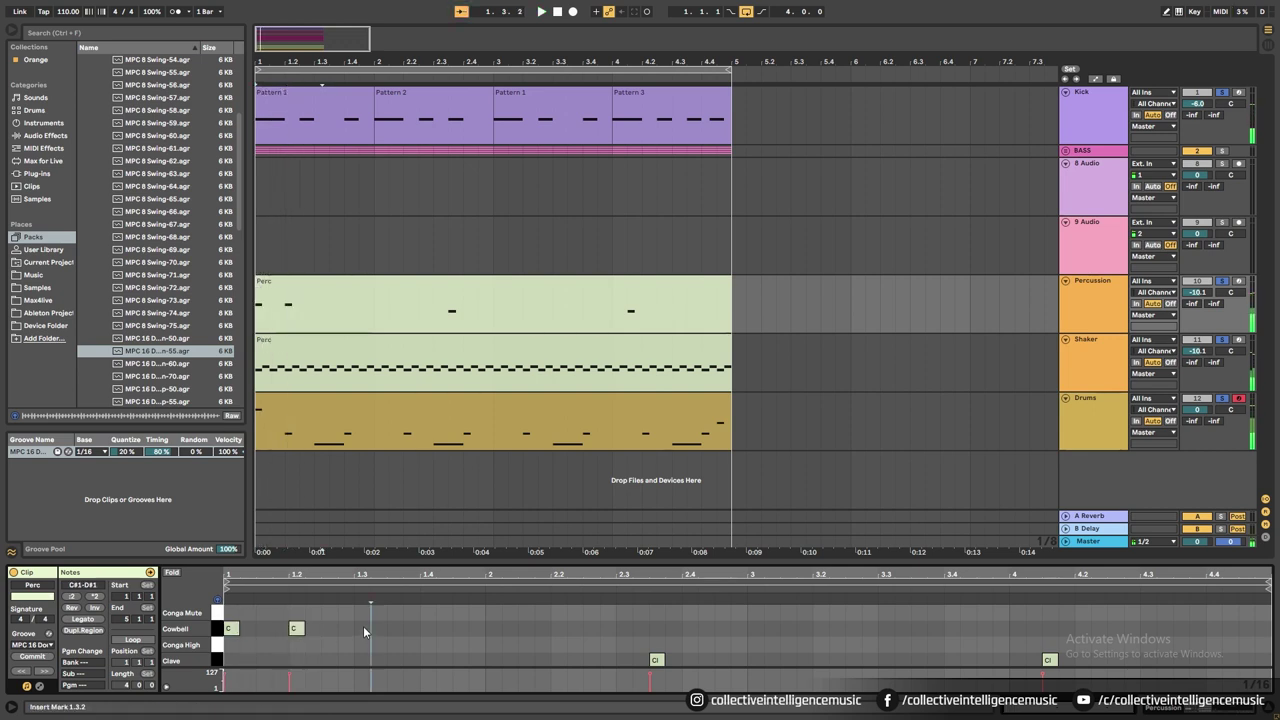
{"action": "double_click", "coordinate": [361, 628]}
{"action": "double_click", "coordinate": [427, 628]}
{"action": "double_click", "coordinate": [492, 628]}
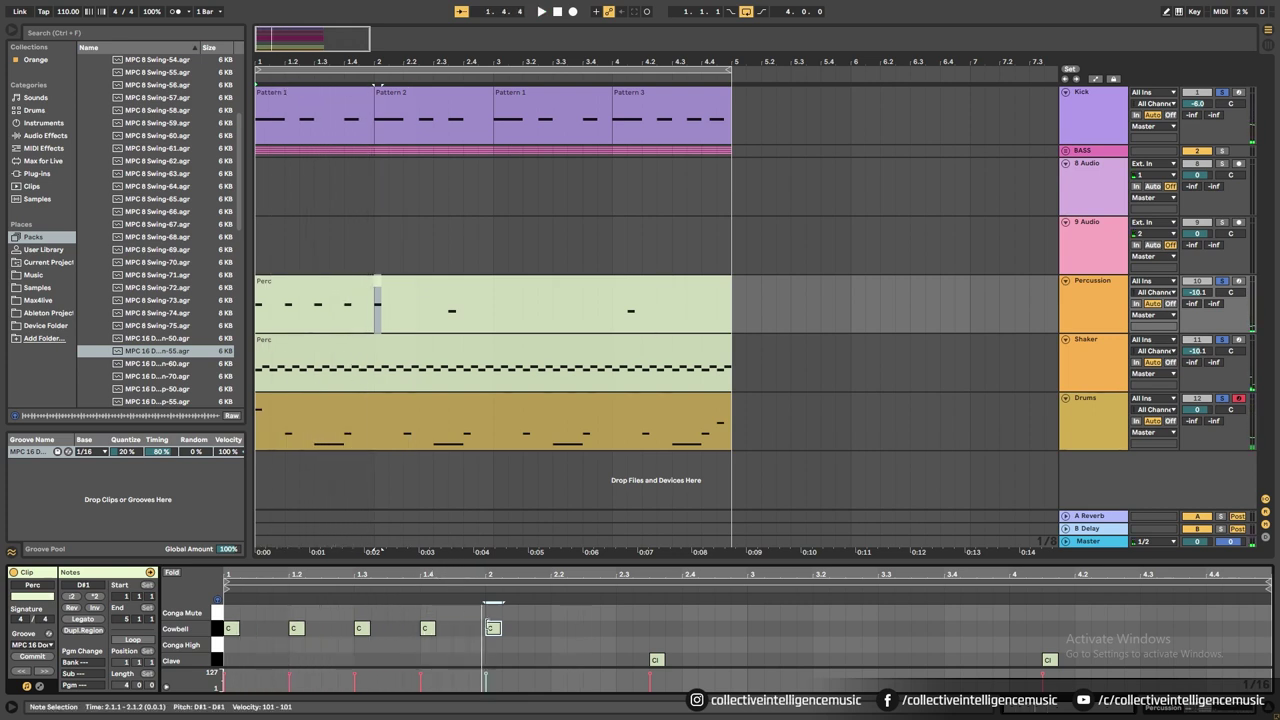
Set the note grid to 1/32, fill 1.4.3 to 2.1.1 with four Cowbell notes of rising velocity and play the loop.
{"action": "left_click_drag", "start_coordinate": [522, 562], "coordinate": [522, 574]}
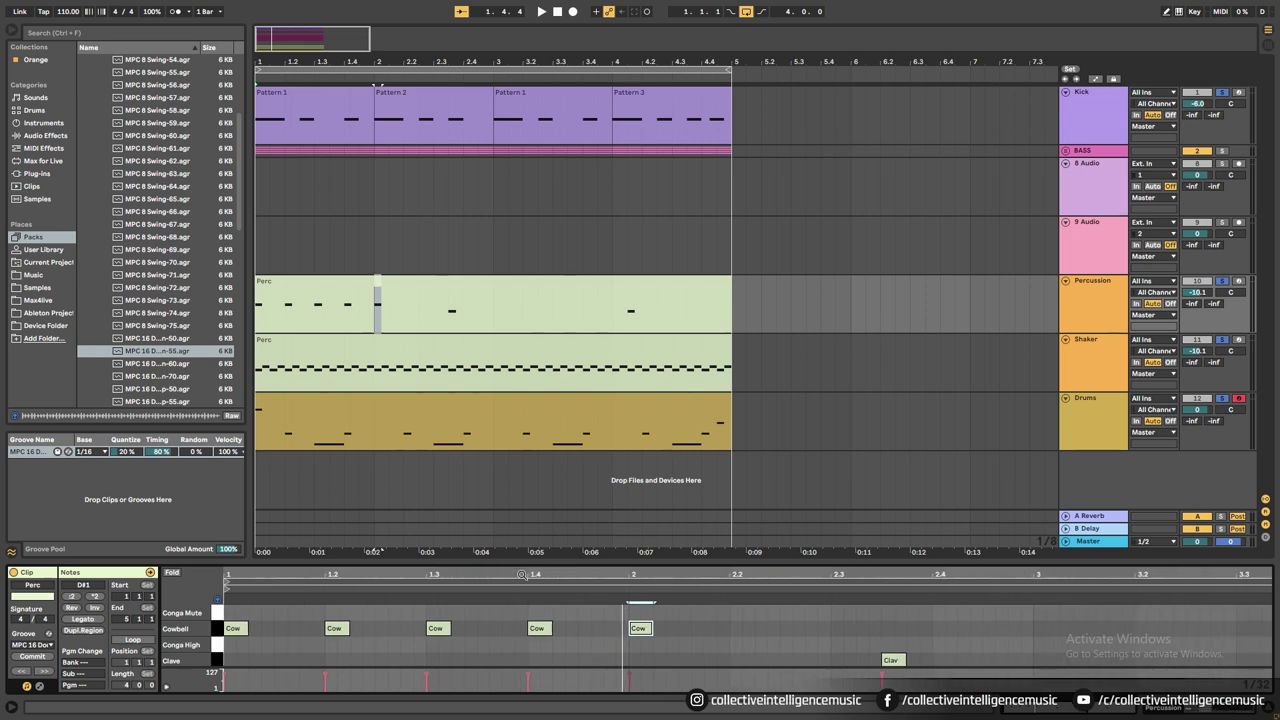
{"action": "right_click", "coordinate": [568, 637]}
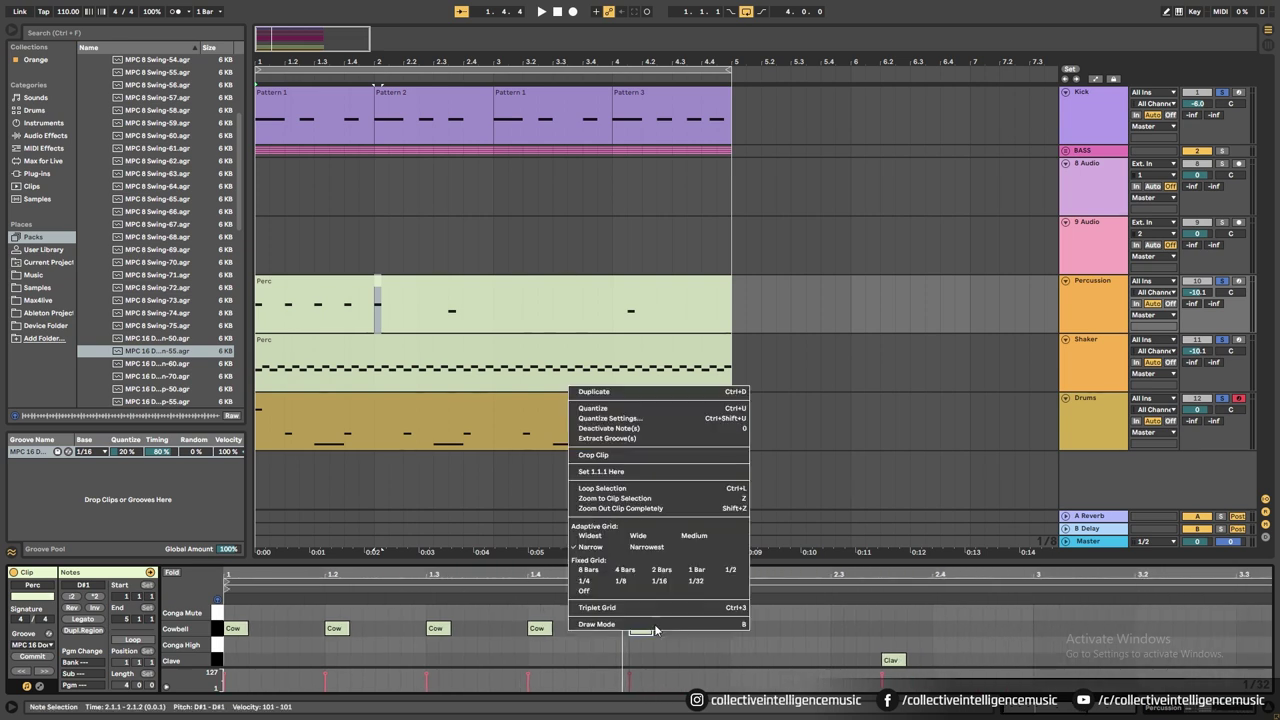
{"action": "left_click", "coordinate": [695, 583]}
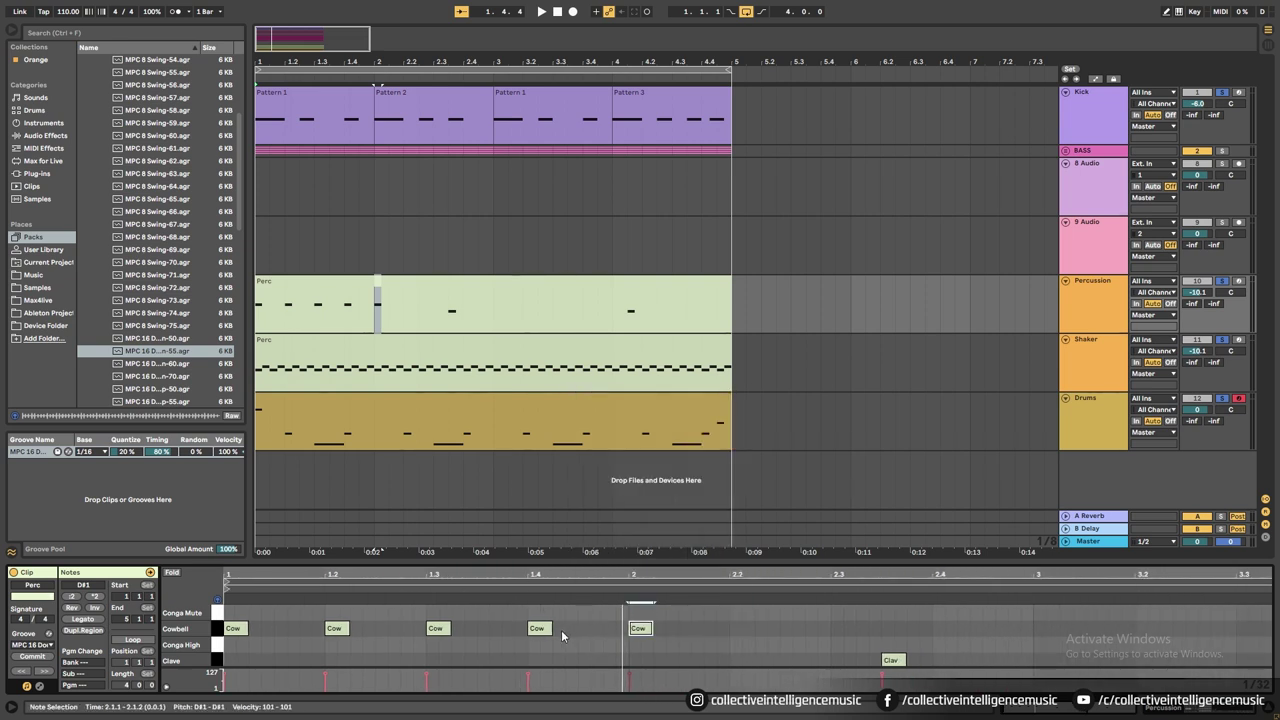
{"action": "double_click", "coordinate": [584, 628]}
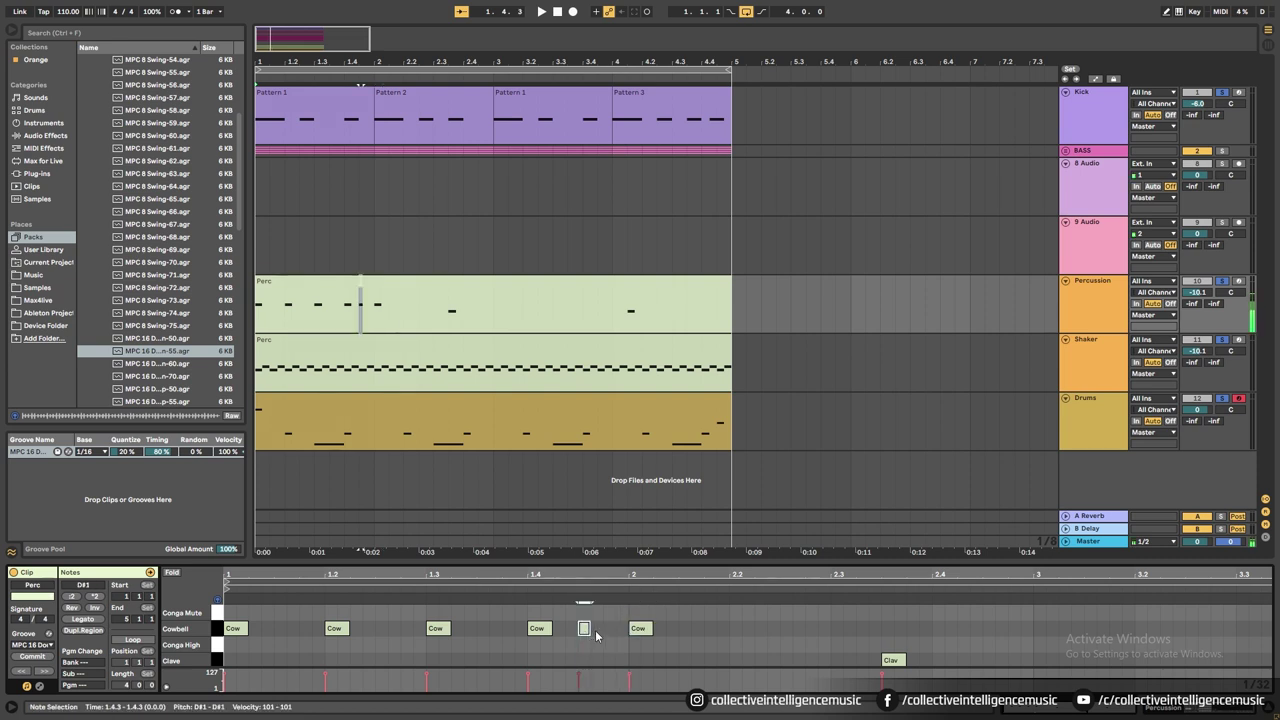
{"action": "double_click", "coordinate": [597, 628]}
{"action": "double_click", "coordinate": [622, 632]}
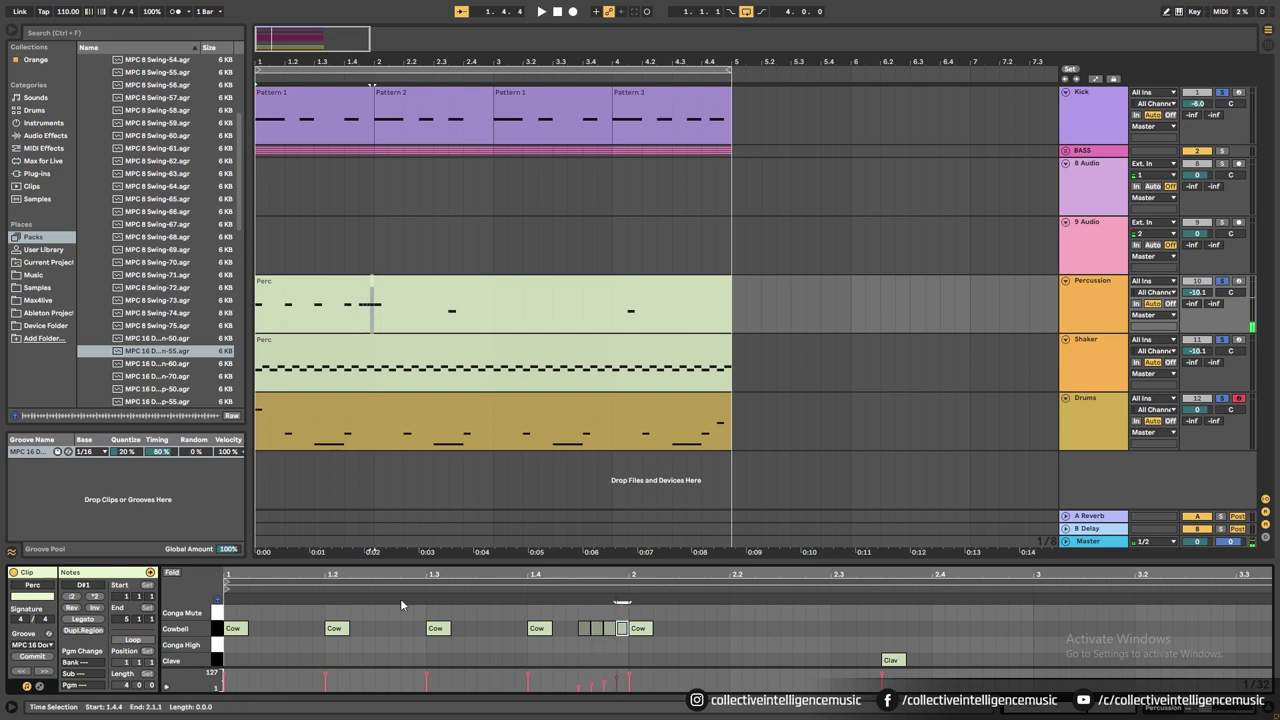
{"action": "left_click", "coordinate": [320, 283]}
{"action": "key", "text": "space"}
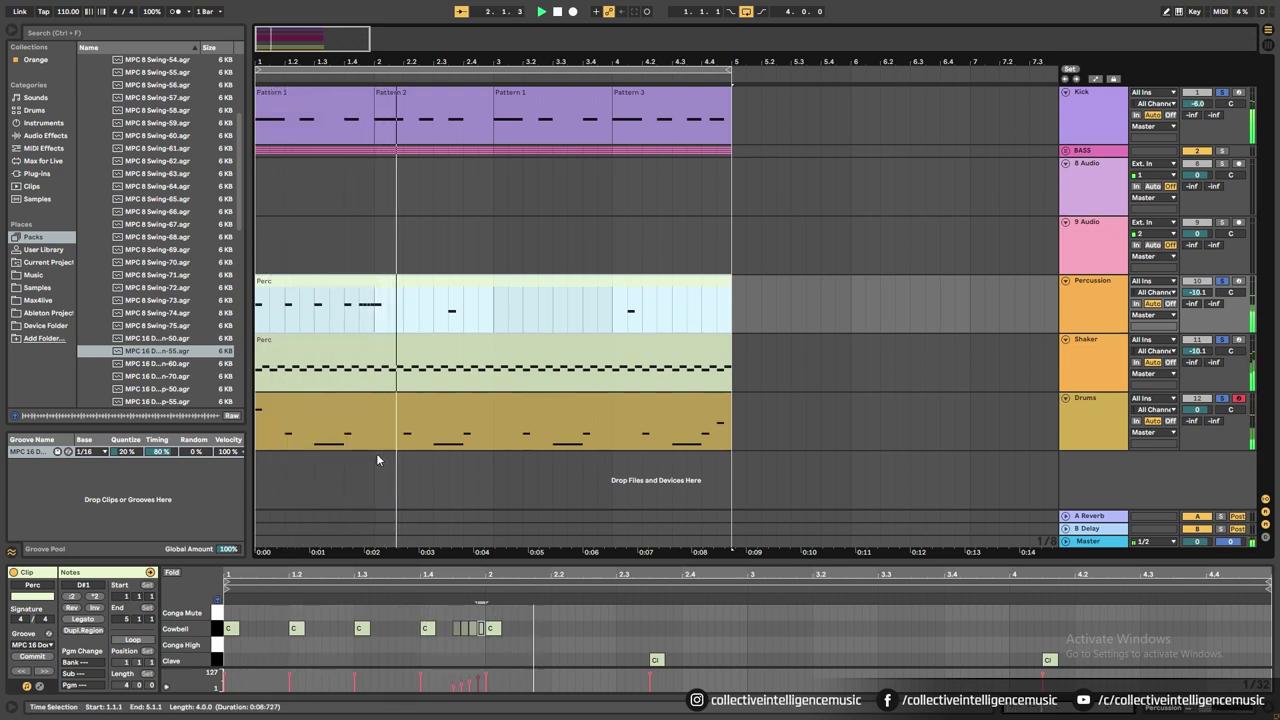
Duplicate the first bar's Cowbell pattern across bars 2, 3 and 4 of the Perc clip.
{"action": "left_click", "coordinate": [376, 320]}
{"action": "left_click_drag", "start_coordinate": [368, 321], "coordinate": [257, 318]}
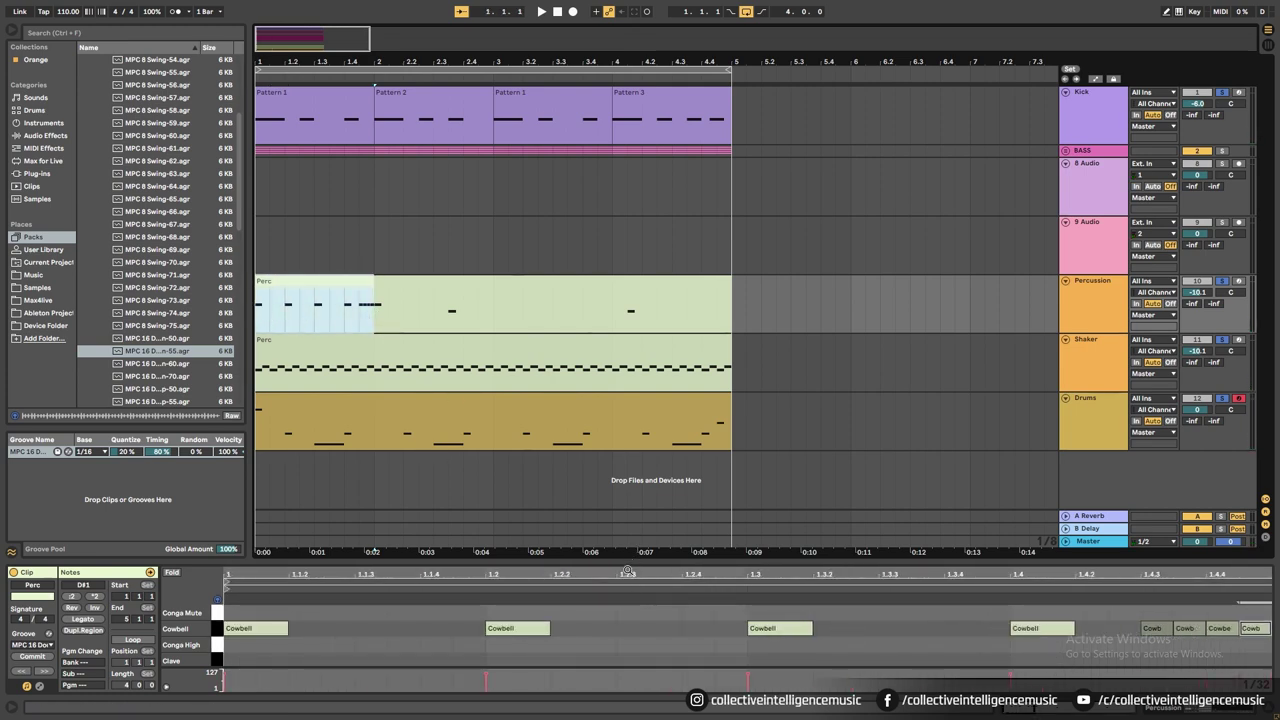
{"action": "left_click", "coordinate": [494, 283]}
{"action": "left_click", "coordinate": [627, 570]}
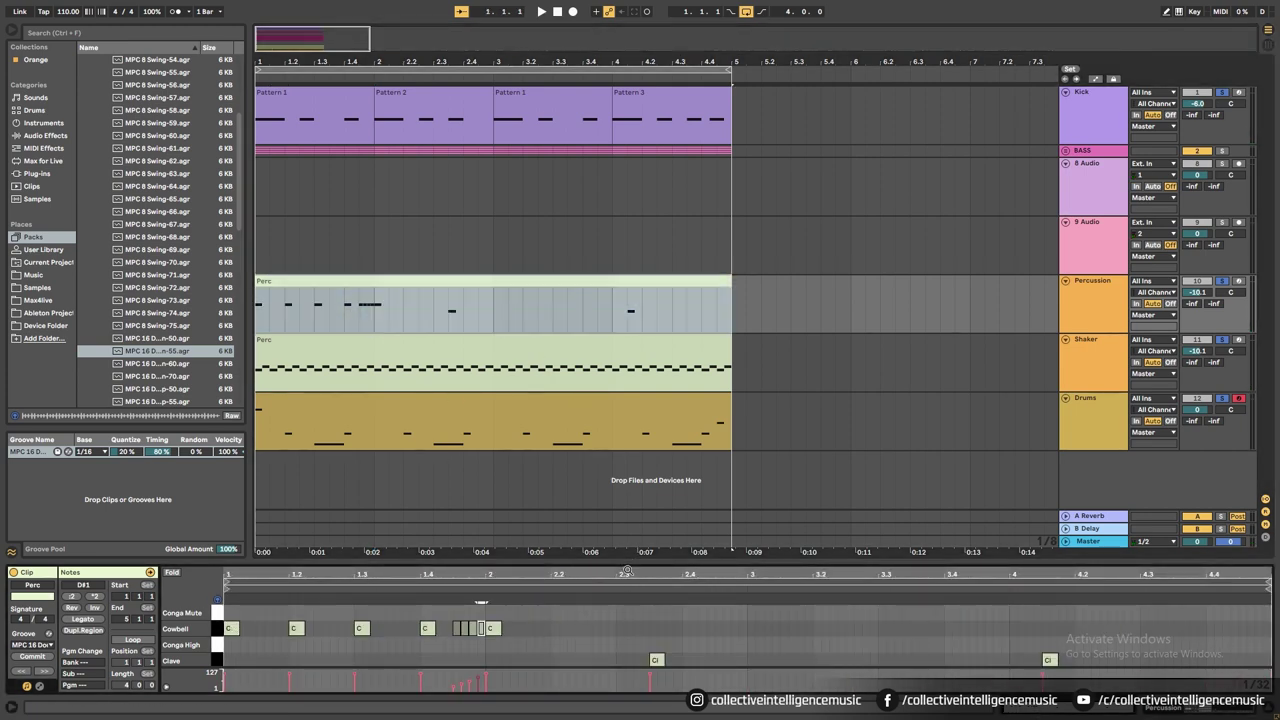
{"action": "left_click_drag", "start_coordinate": [486, 644], "coordinate": [235, 612]}
{"action": "key", "text": "ctrl+d"}
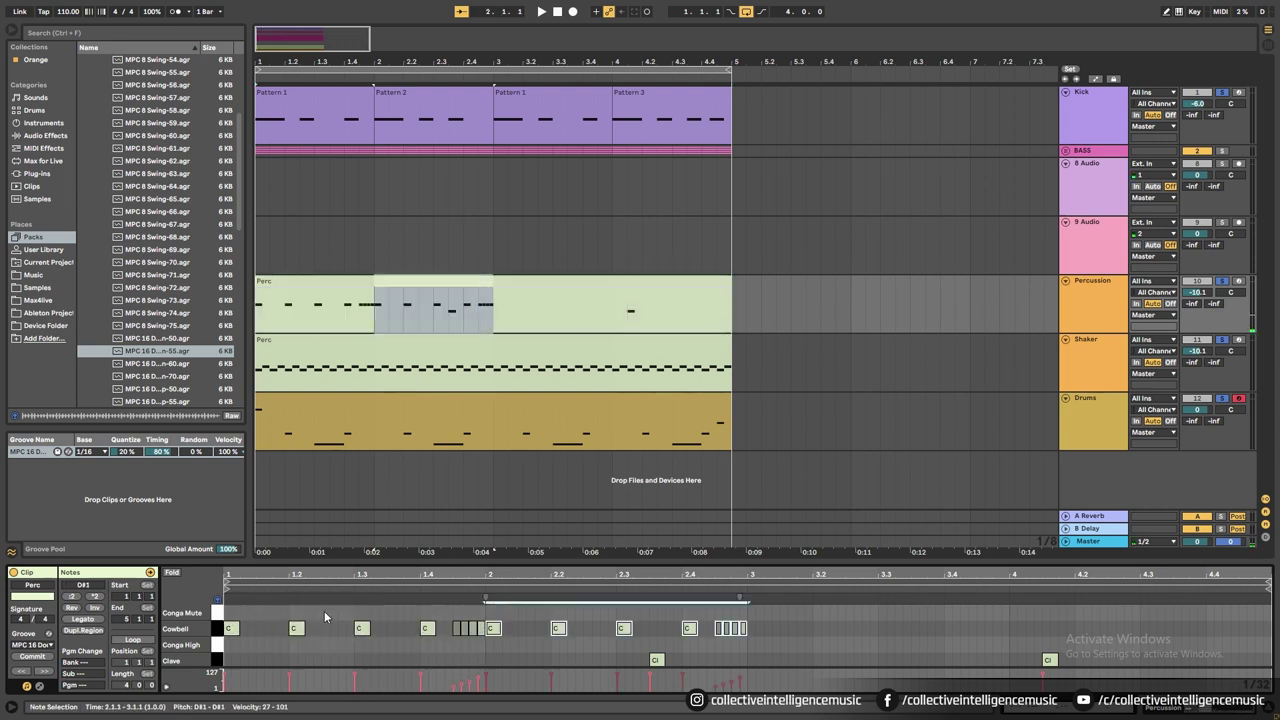
{"action": "key", "text": "ctrl+d"}
{"action": "key", "text": "ctrl+d"}
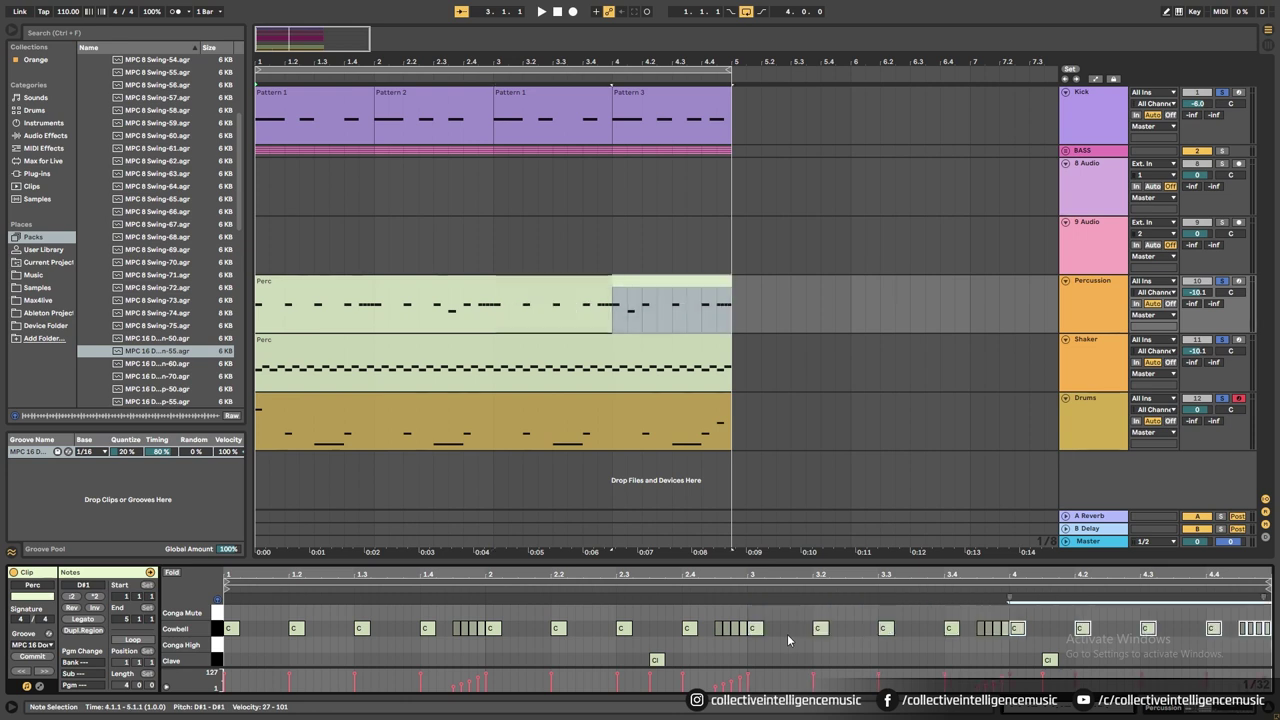
Play the loop with the repeated Cowbell pattern and lower the Percussion track's volume to -15.0 dB.
{"action": "left_click", "coordinate": [465, 291]}
{"action": "key", "text": "space"}
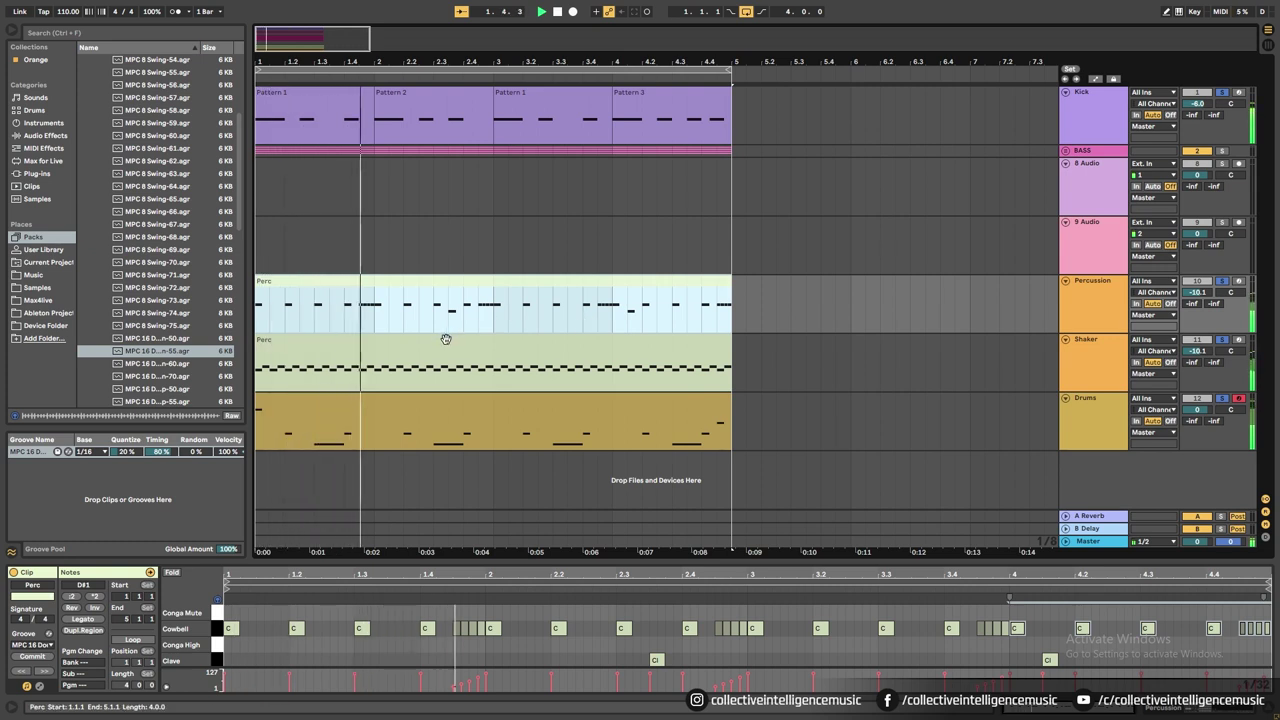
{"action": "key", "text": "space"}
{"action": "left_click", "coordinate": [1120, 308]}
{"action": "left_click", "coordinate": [1197, 293]}
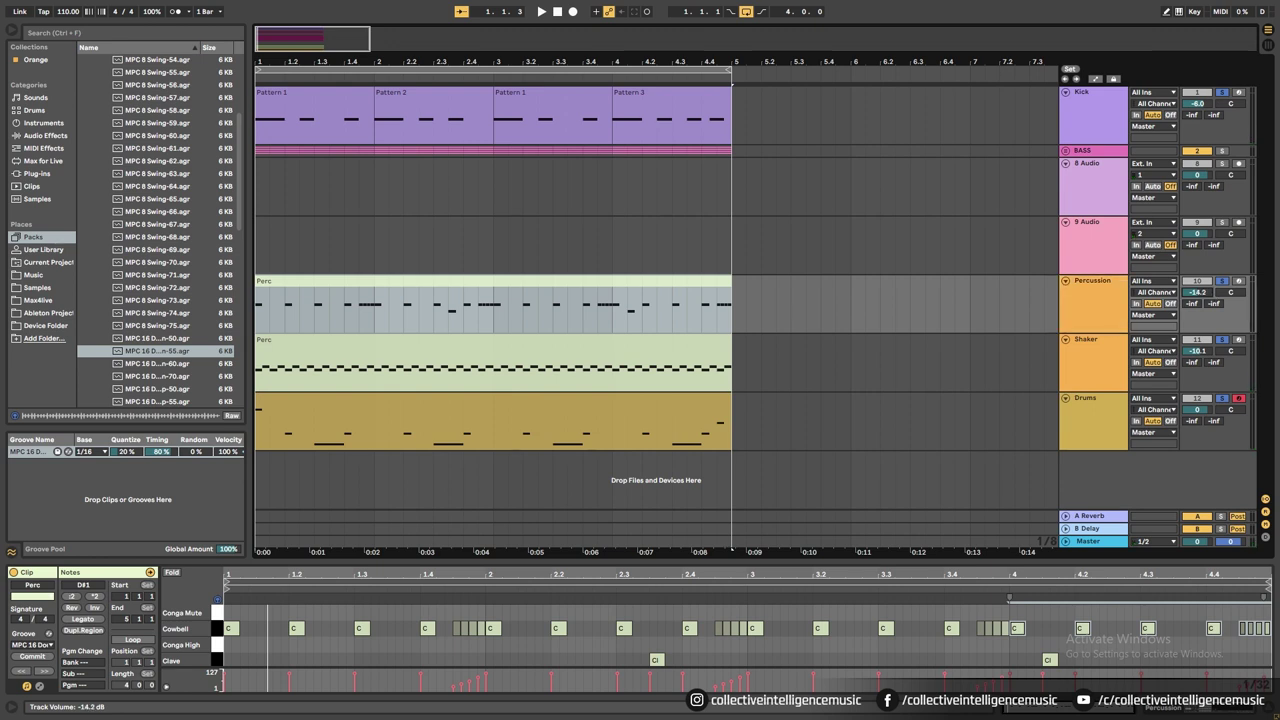
{"action": "key", "text": "space"}
{"action": "left_click_drag", "start_coordinate": [1210, 293], "coordinate": [1208, 293]}
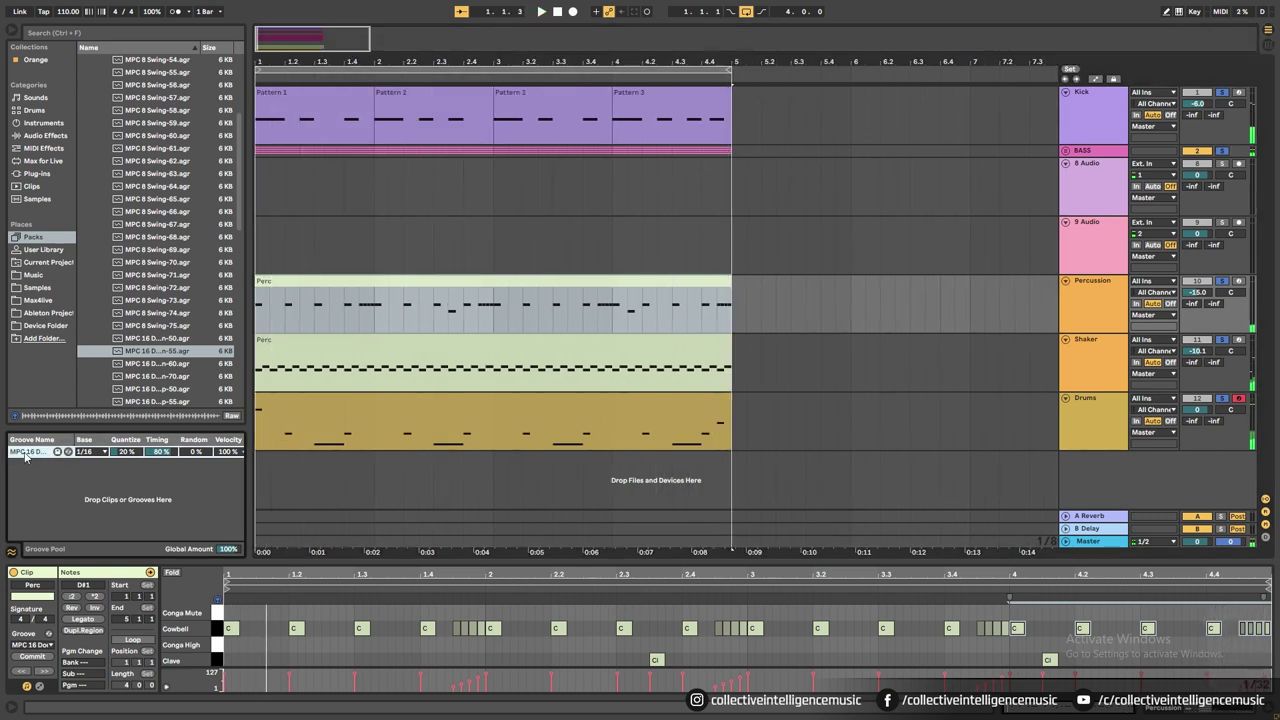
Play the loop from the start of the Perc clip to check the percussion balance.
{"action": "left_click", "coordinate": [367, 287]}
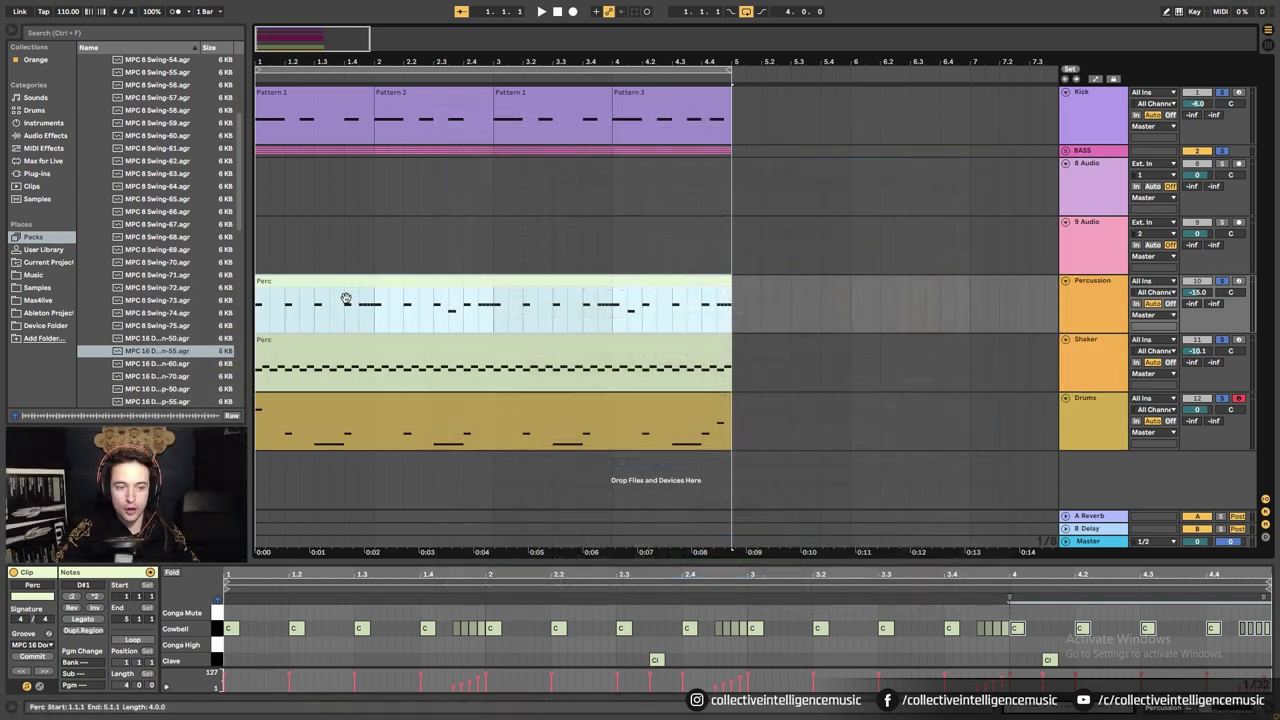
{"action": "mouse_move", "coordinate": [314, 62]}
{"action": "left_mouse_down"}
{"action": "mouse_move", "coordinate": [291, 45]}
{"action": "mouse_move", "coordinate": [327, 80]}
{"action": "left_mouse_up"}
{"action": "key", "text": "space"}
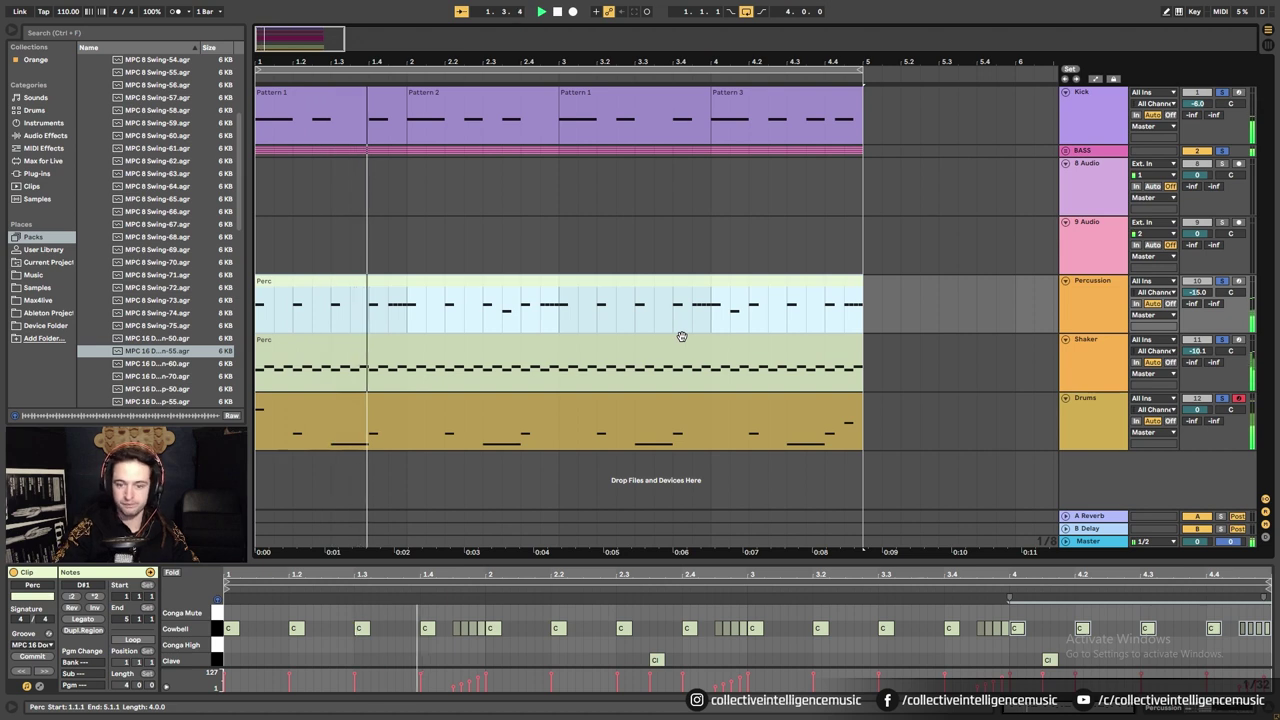
{"action": "key", "text": "space"}
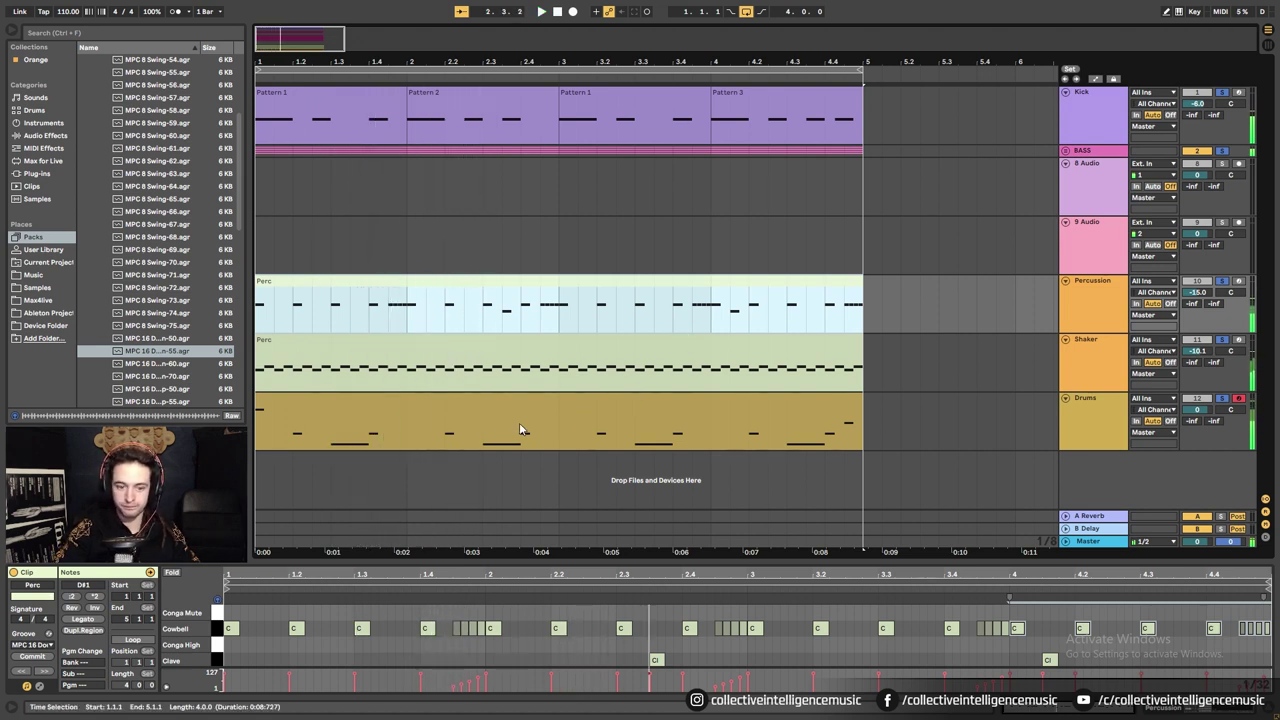
Search the browser's Samples category for "clap".
{"action": "left_click", "coordinate": [485, 440]}
{"action": "left_click_drag", "start_coordinate": [494, 447], "coordinate": [515, 447]}
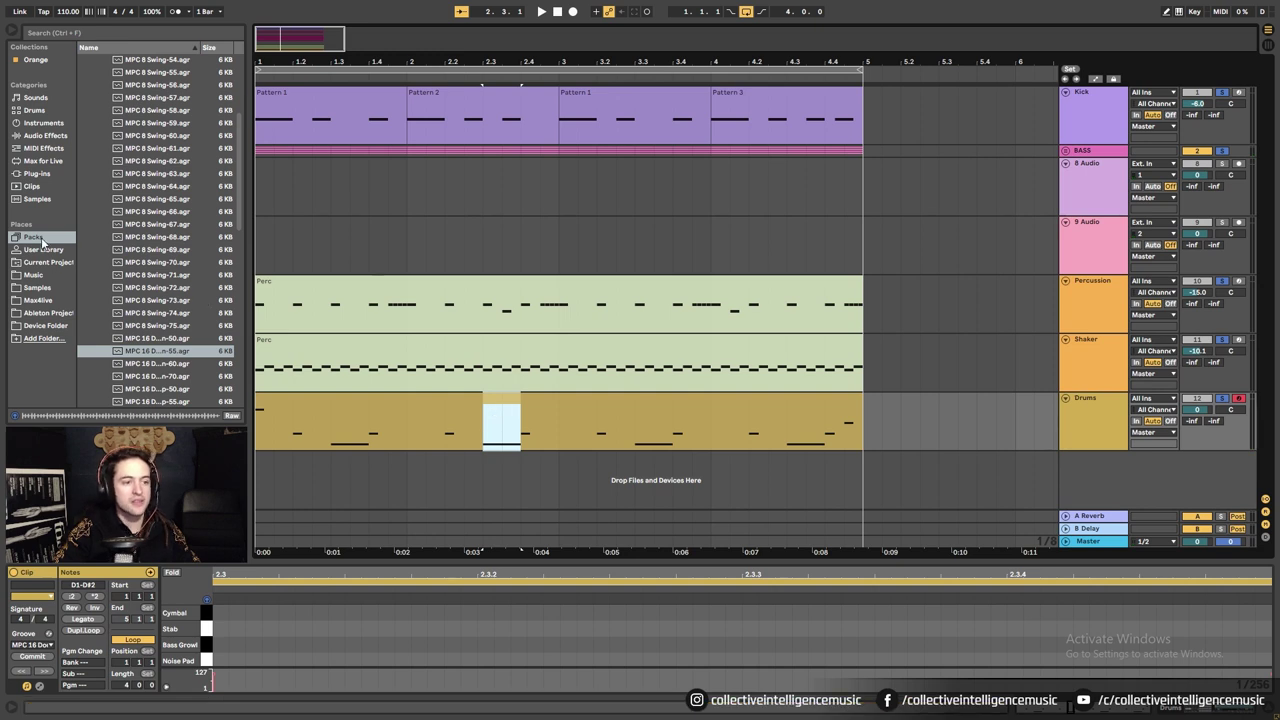
{"action": "left_click", "coordinate": [35, 98]}
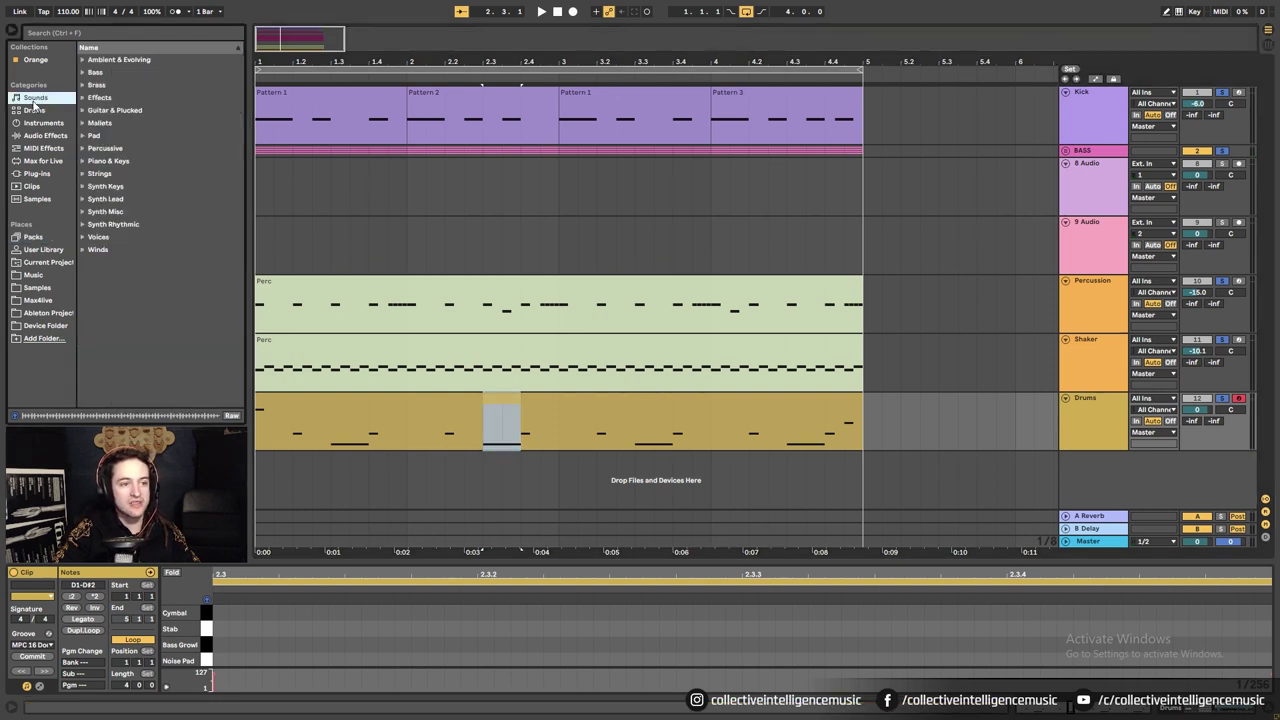
{"action": "left_click", "coordinate": [77, 30]}
{"action": "type", "text": "clap"}
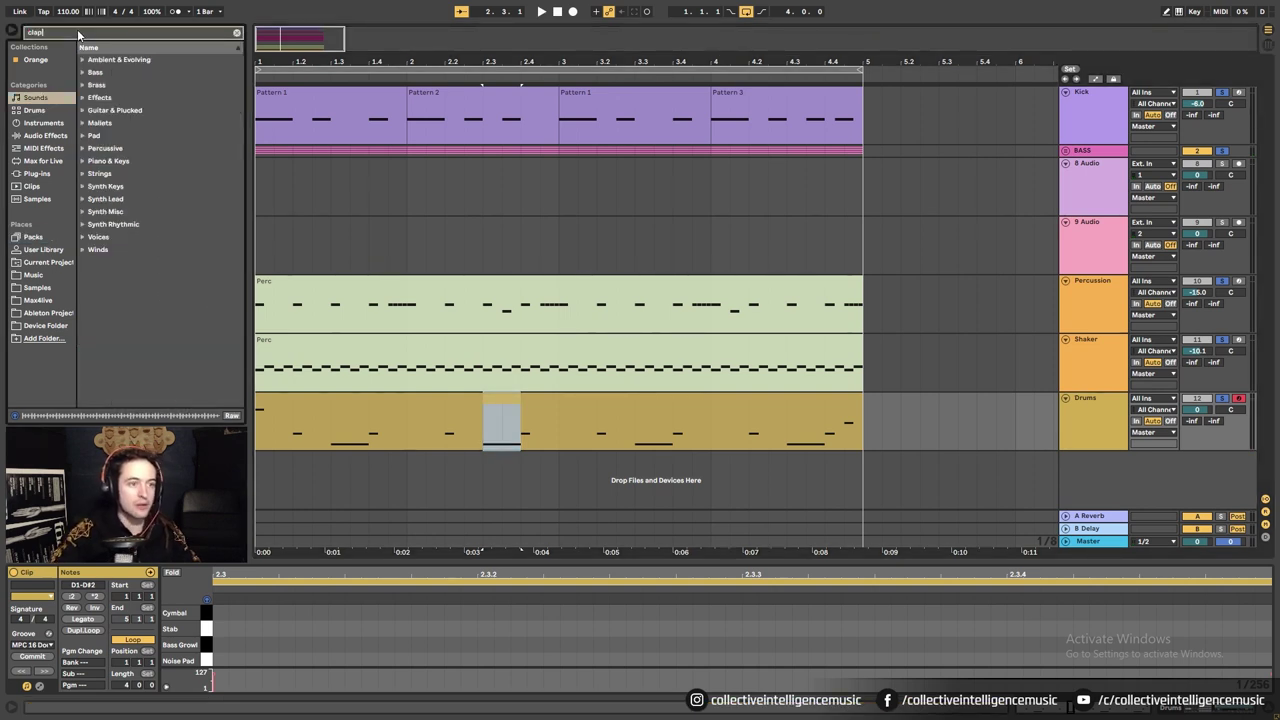
{"action": "key", "text": "Return"}
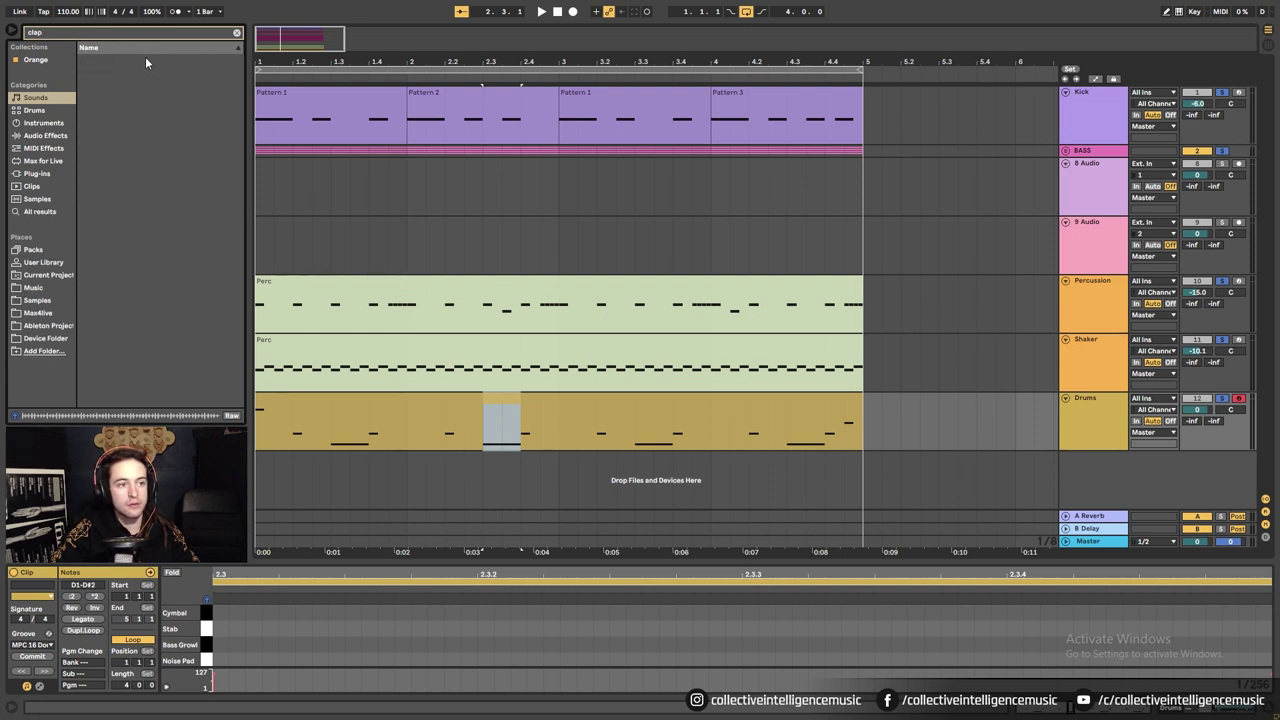
{"action": "left_click", "coordinate": [77, 37]}
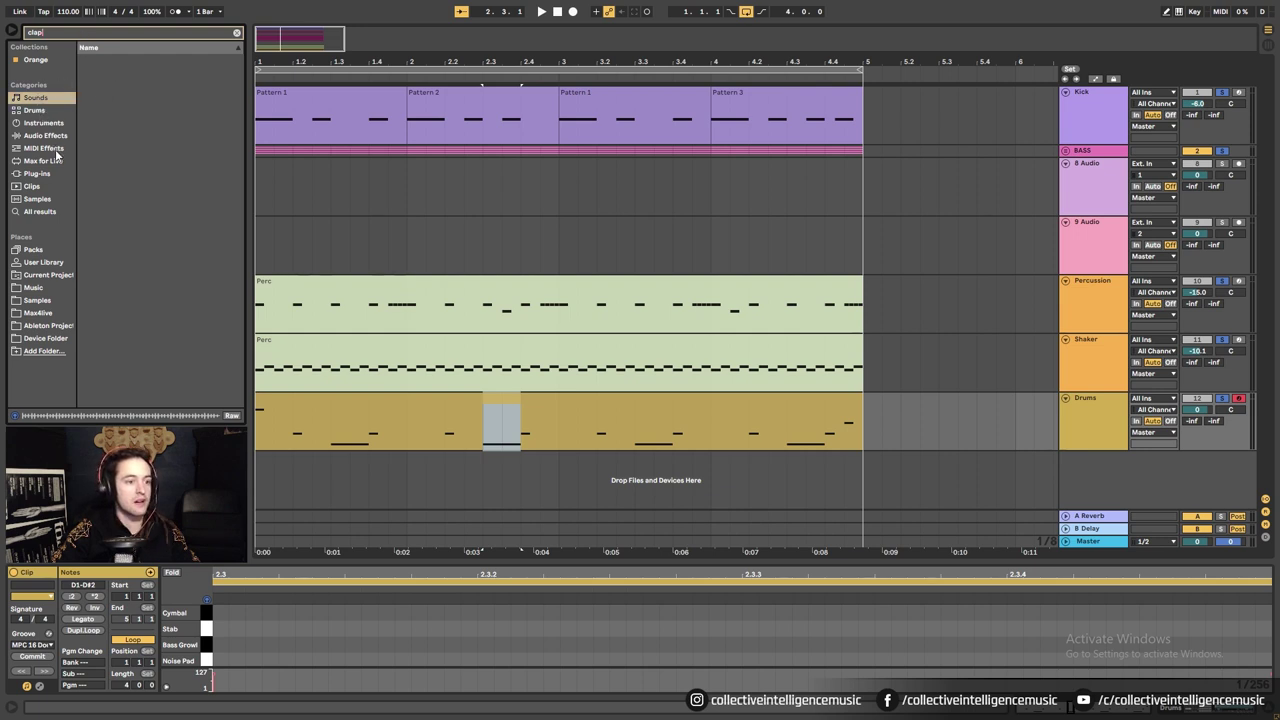
{"action": "left_click", "coordinate": [38, 199]}
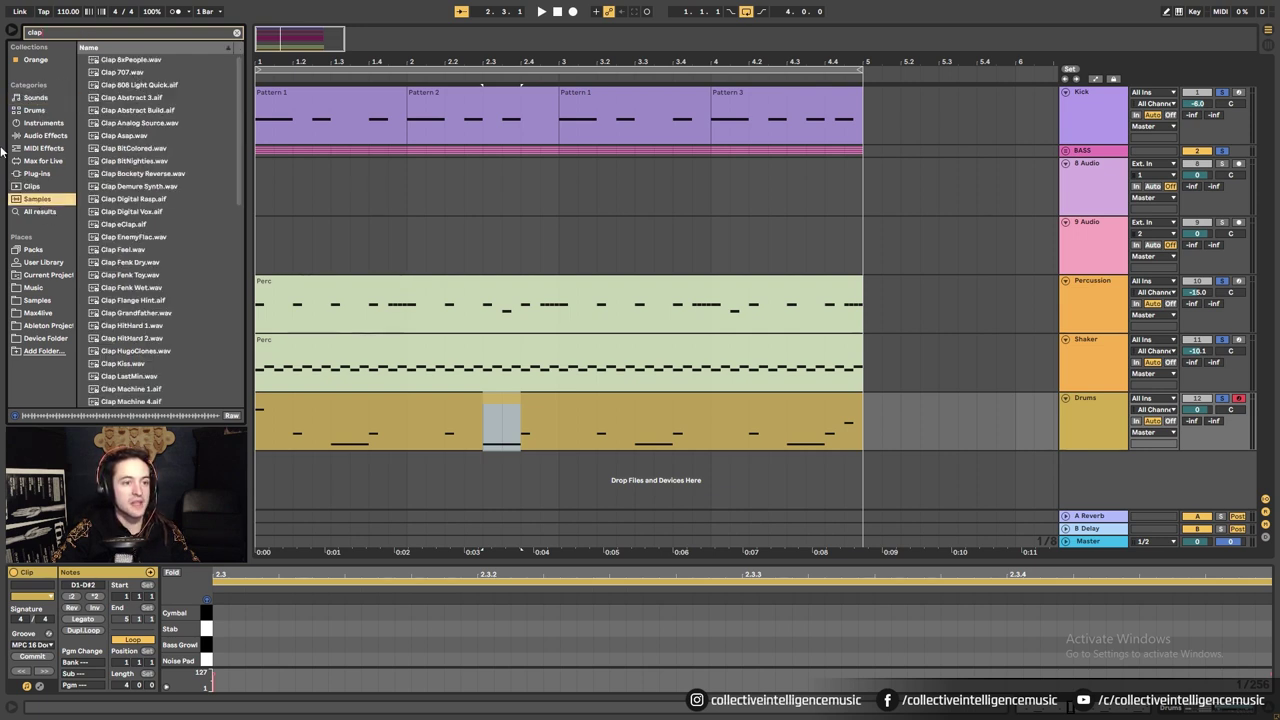
Audition the Clap 8xPeople, Clap 707 and Clap 808 Light Quick samples against each other.
{"action": "left_click", "coordinate": [139, 60]}
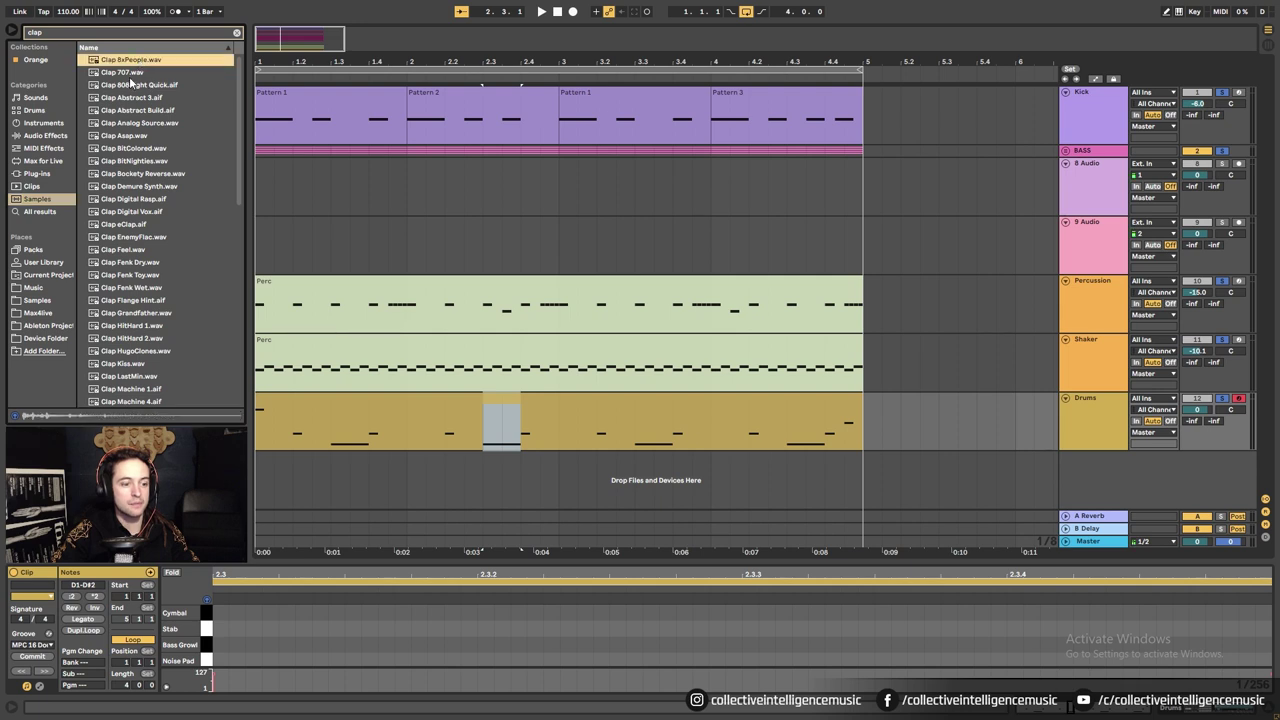
{"action": "left_click", "coordinate": [124, 74]}
{"action": "left_click", "coordinate": [133, 62]}
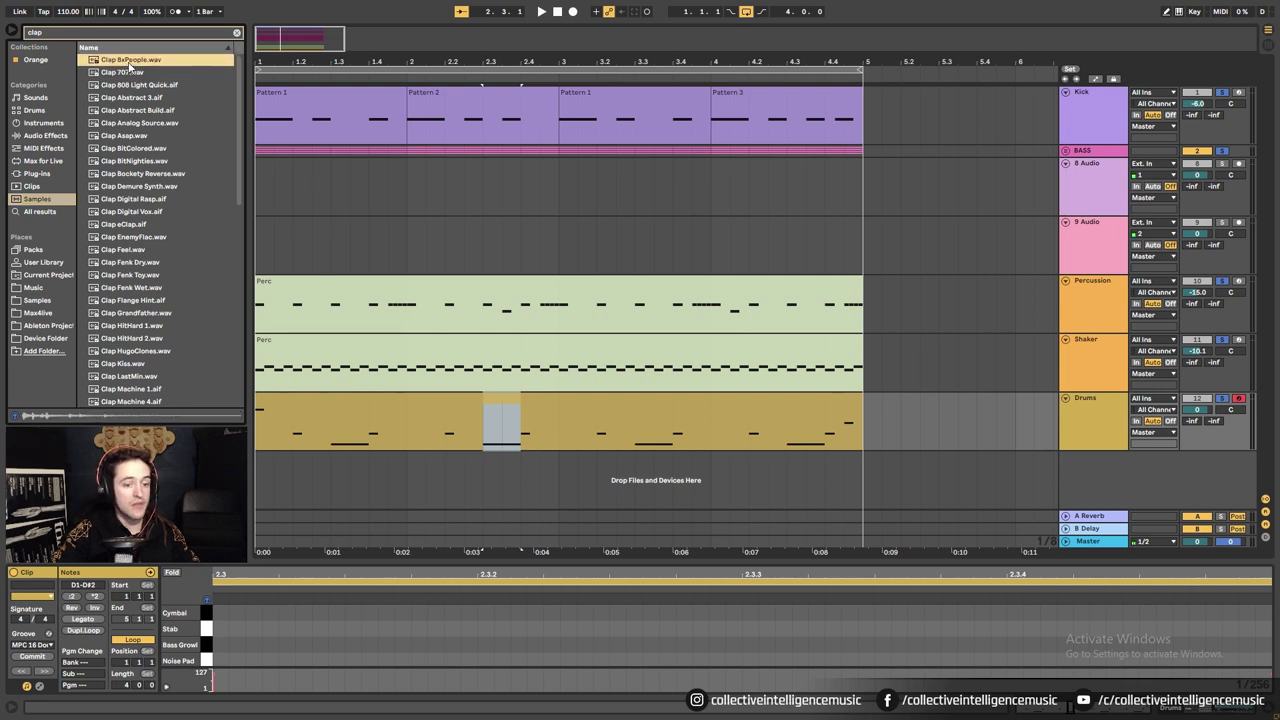
{"action": "left_click", "coordinate": [112, 74]}
{"action": "left_click", "coordinate": [111, 86]}
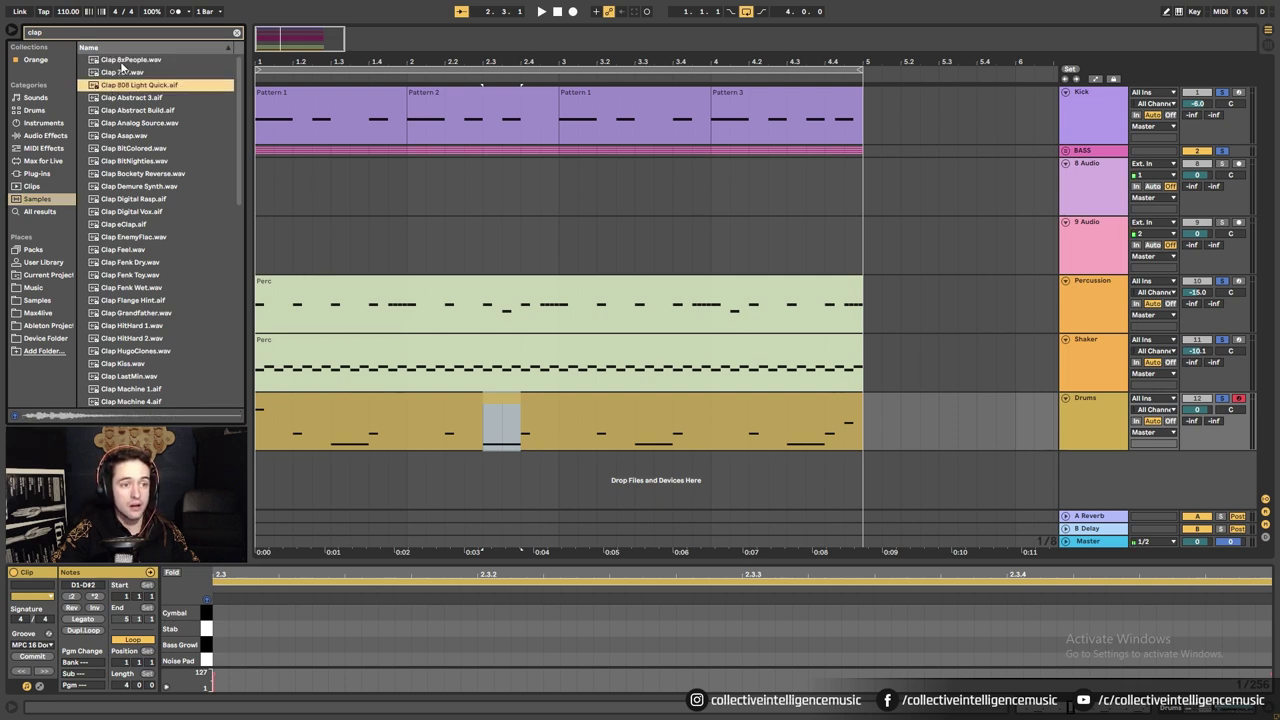
{"action": "left_click", "coordinate": [121, 63]}
Insert an audio track below Drums and place Clap 8xPeople.wav on it at 1.3.
{"action": "right_click", "coordinate": [1084, 482]}
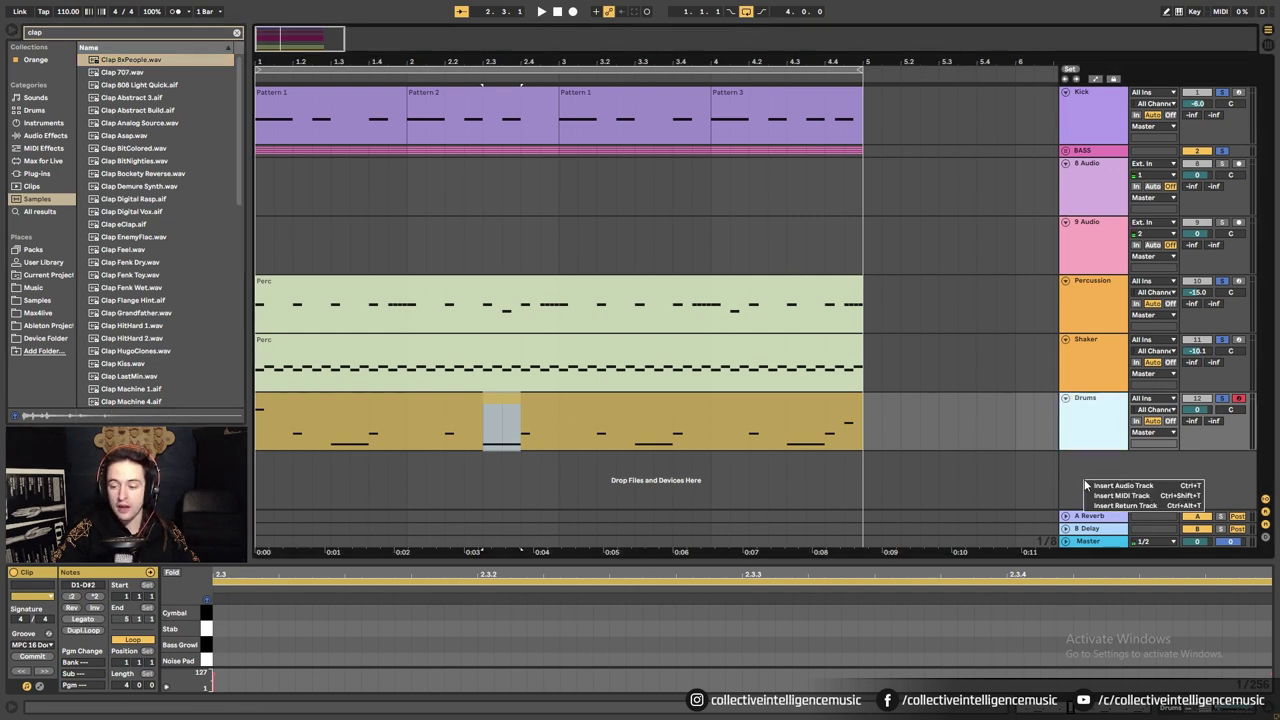
{"action": "left_click", "coordinate": [1103, 486]}
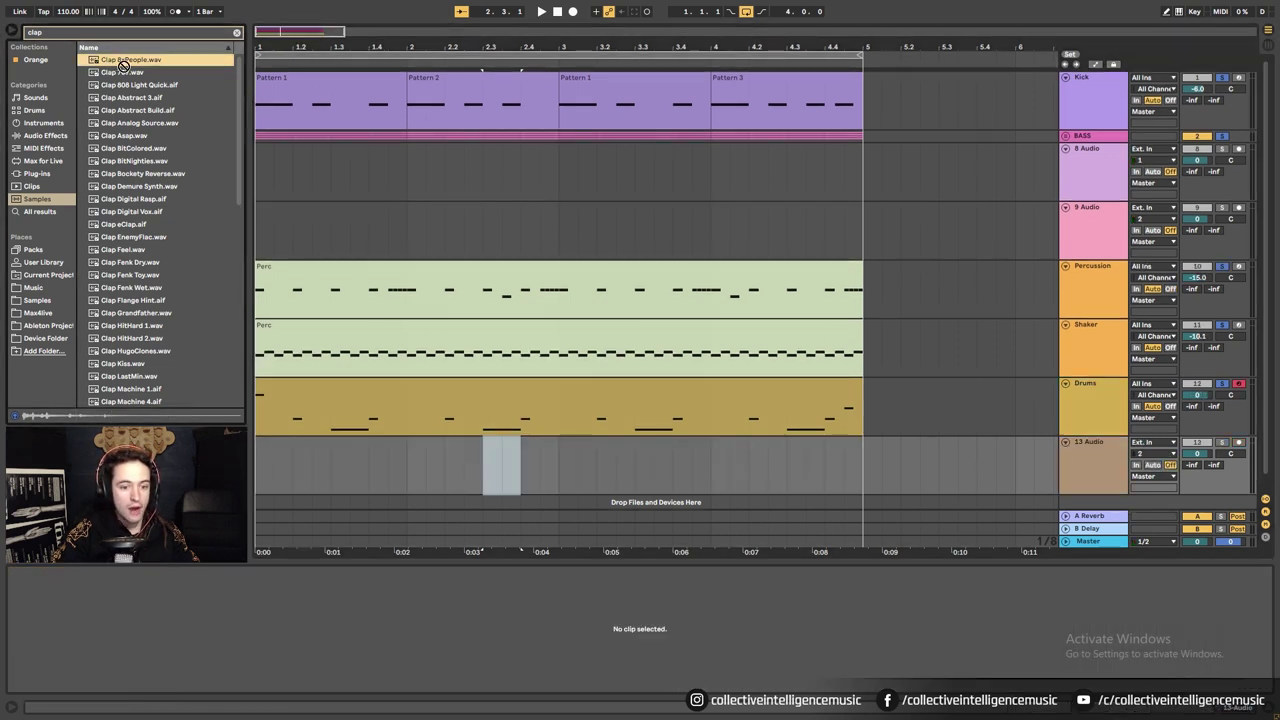
{"action": "left_click_drag", "start_coordinate": [108, 62], "coordinate": [338, 459]}
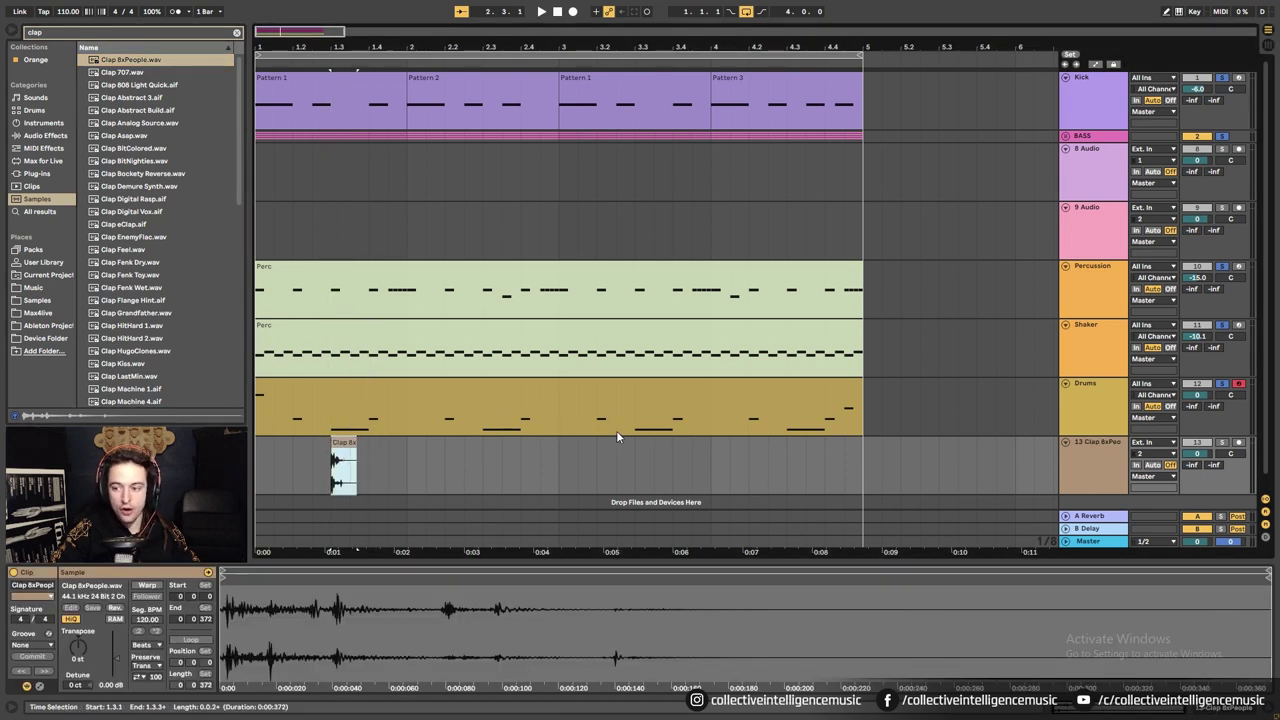
Solo the clap track along with the other soloed tracks and play the loop from the start.
{"action": "left_click", "coordinate": [1222, 442], "text": "ctrl"}
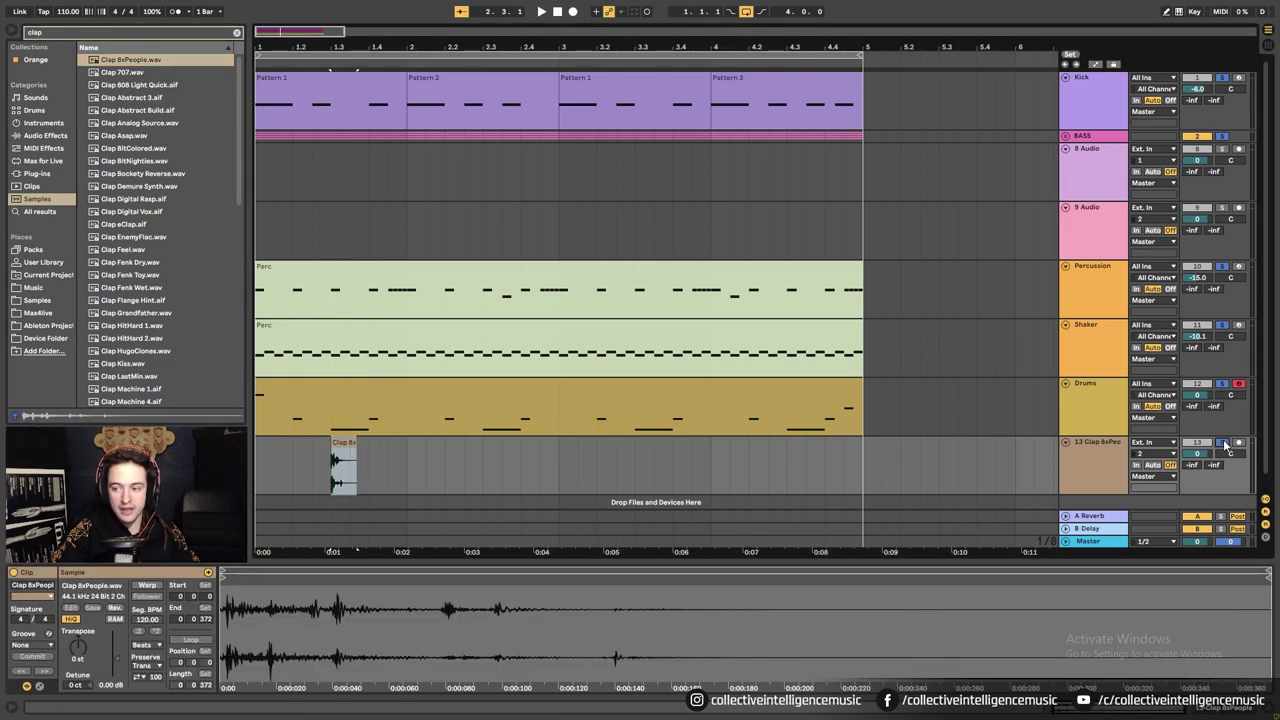
{"action": "left_click", "coordinate": [260, 465]}
{"action": "key", "text": "space"}
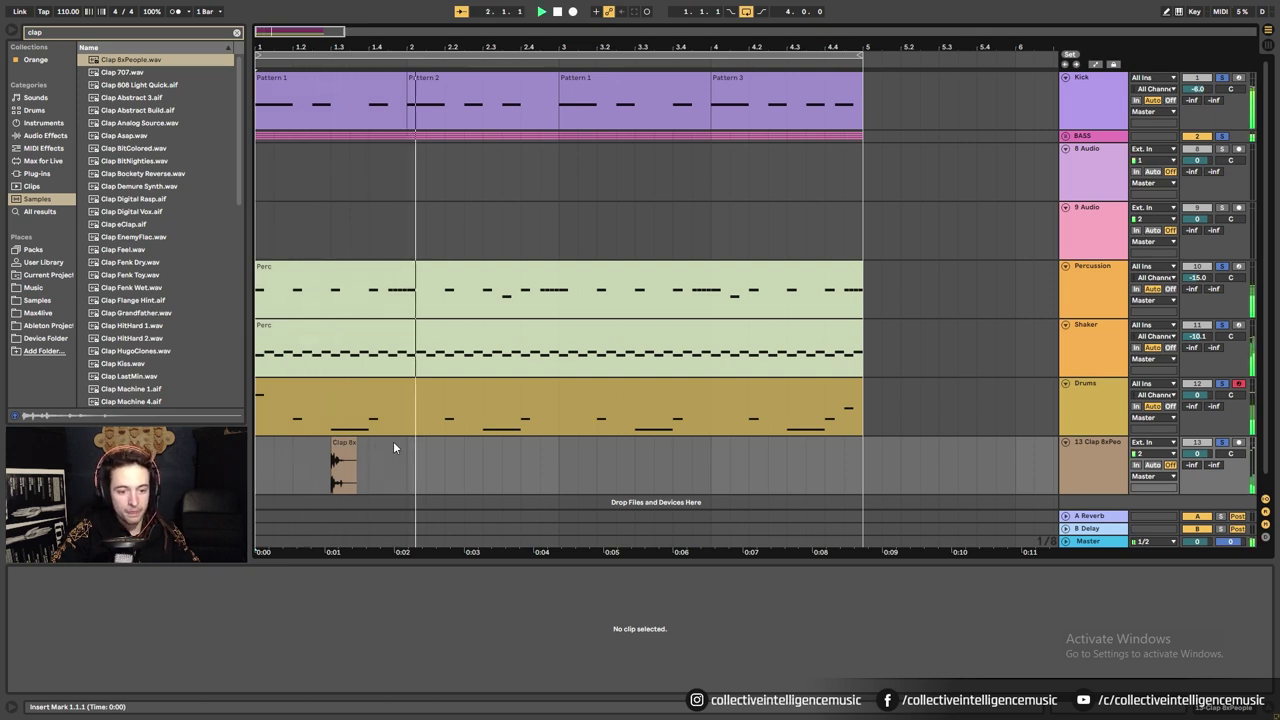
{"action": "key", "text": "space"}
Fold the Drums clip's note view, deactivate all its Snare notes and play the loop with the clap.
{"action": "left_click", "coordinate": [475, 396]}
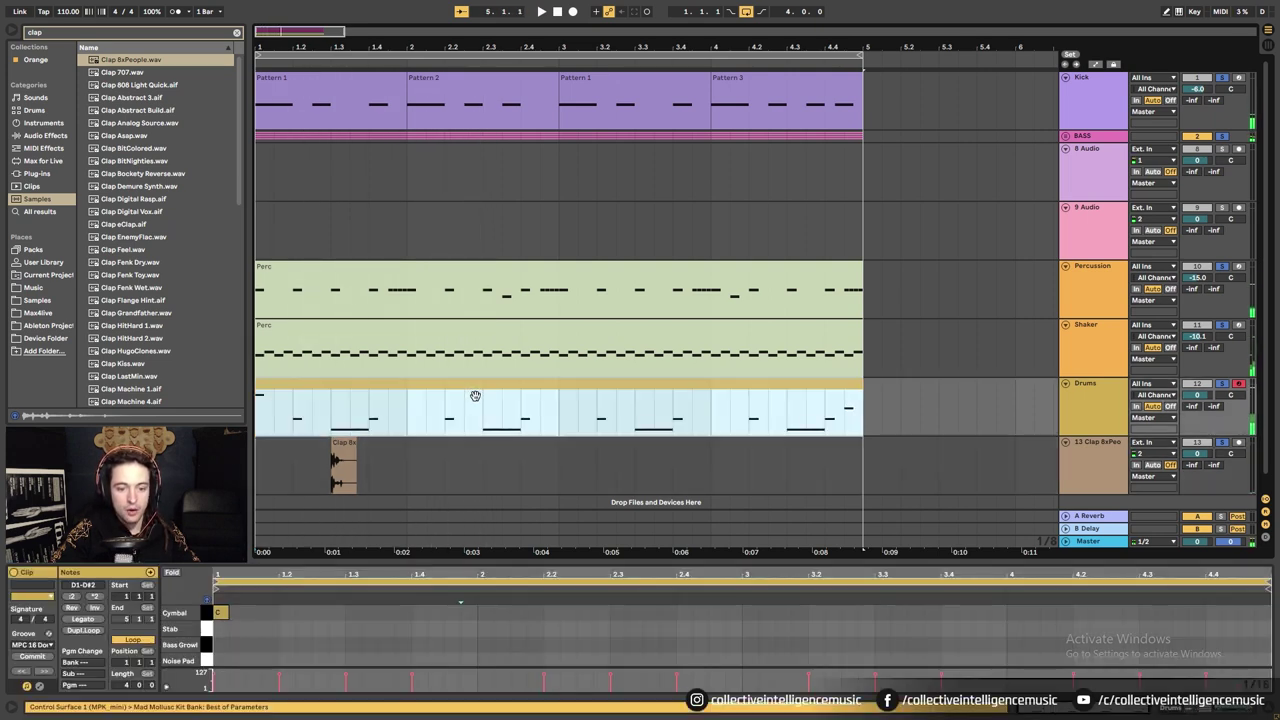
{"action": "left_click", "coordinate": [206, 601]}
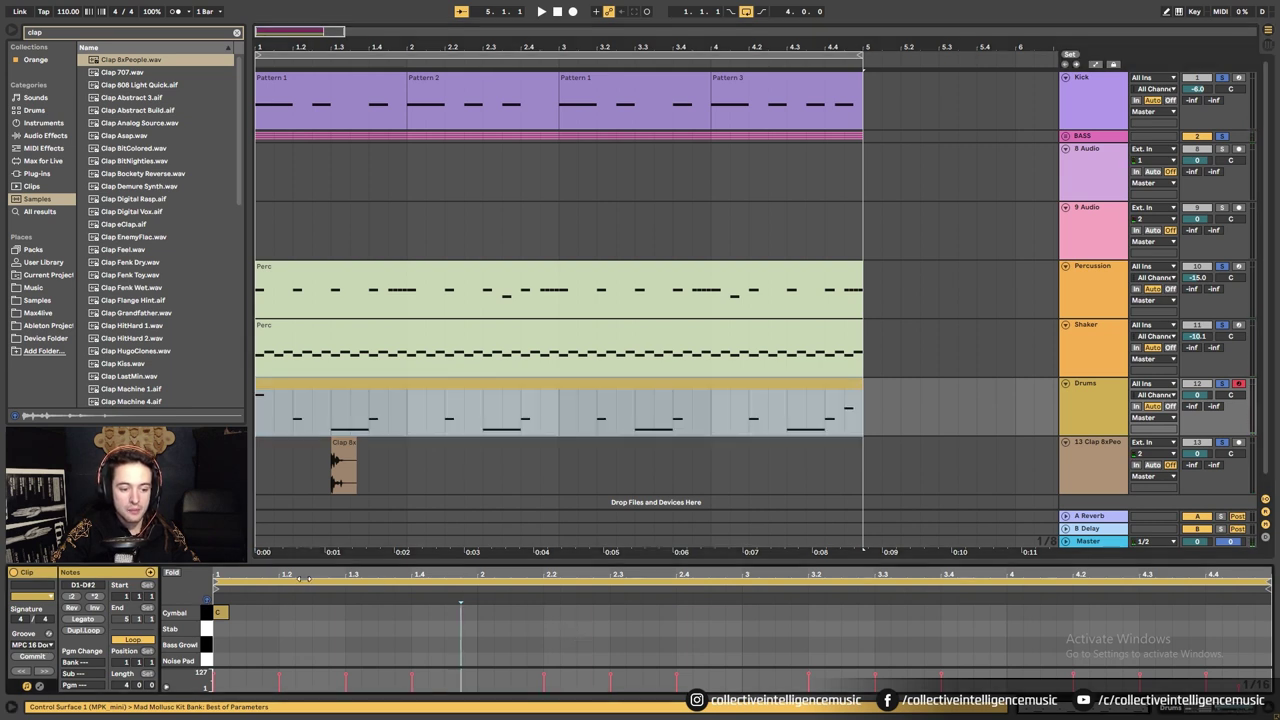
{"action": "left_click", "coordinate": [171, 574]}
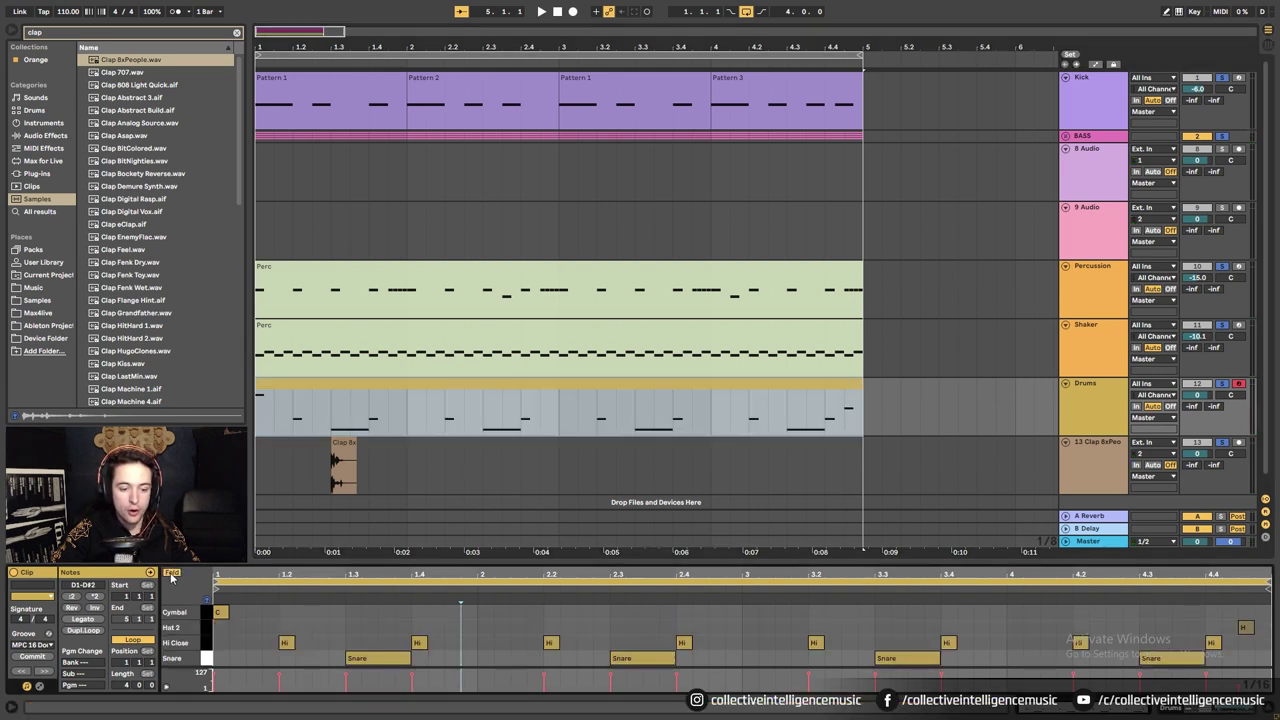
{"action": "left_click_drag", "start_coordinate": [226, 665], "coordinate": [1190, 678]}
{"action": "key", "text": "0"}
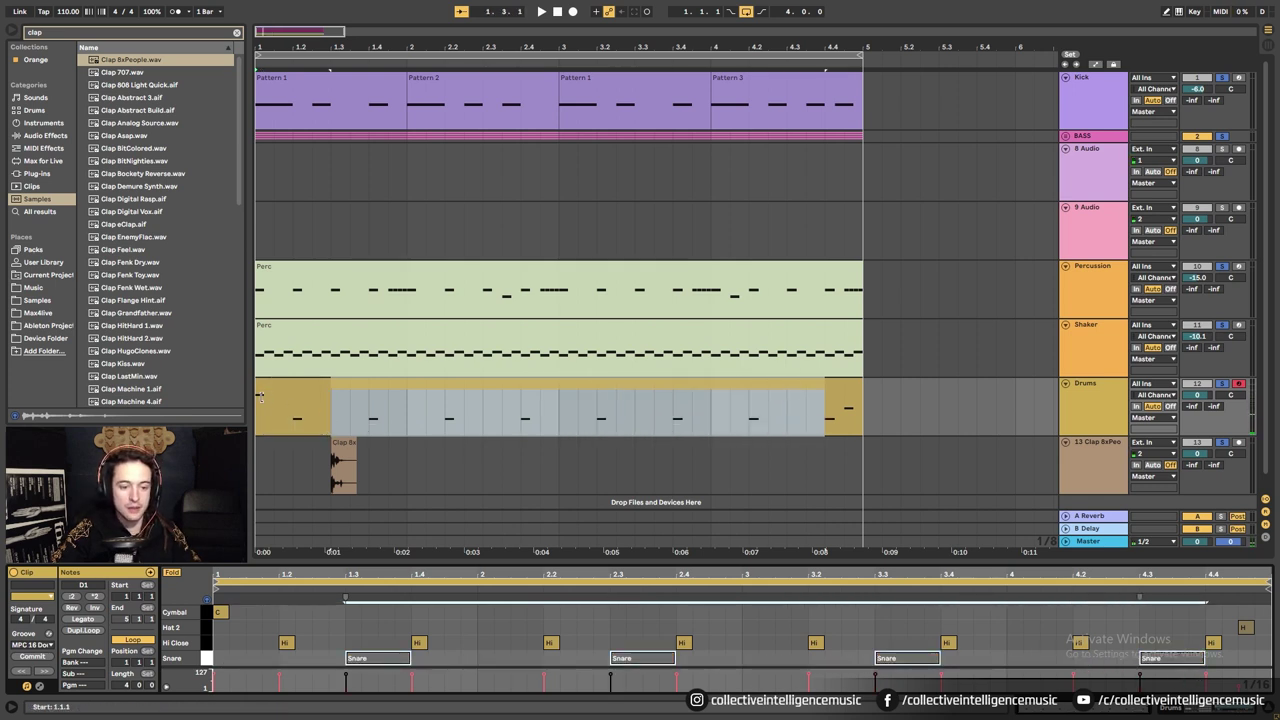
{"action": "left_click", "coordinate": [262, 385]}
{"action": "key", "text": "space"}
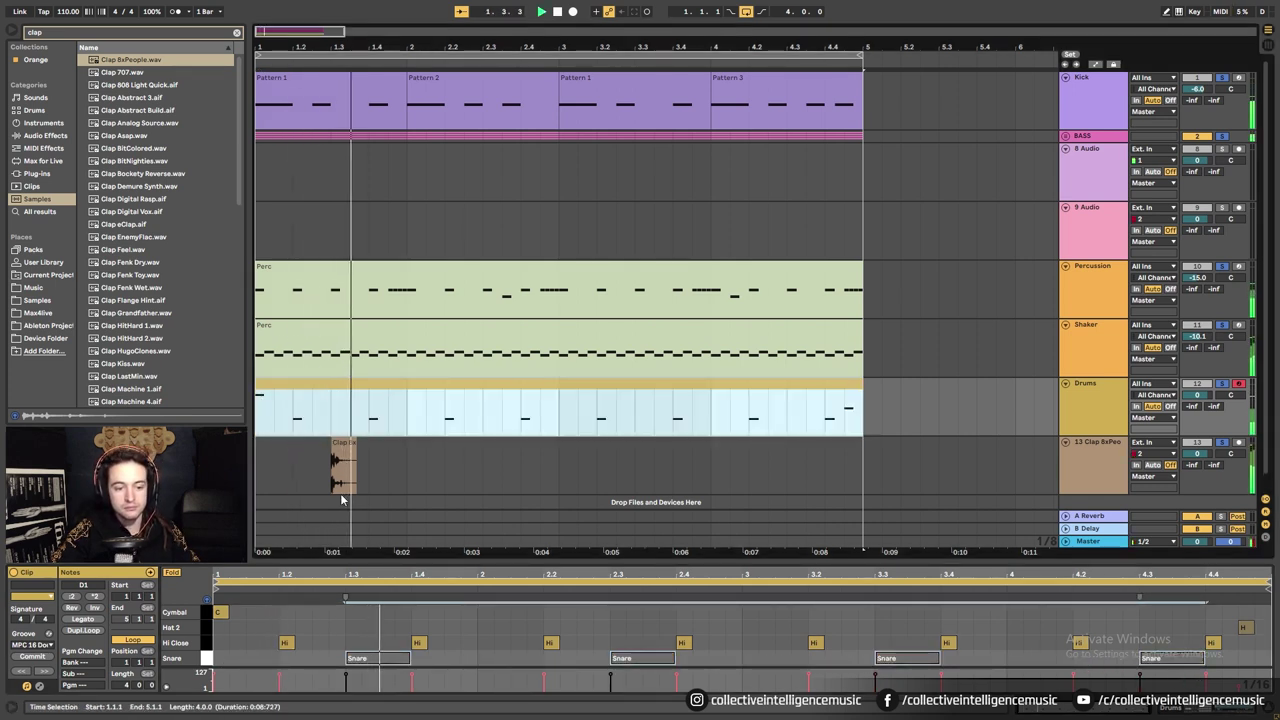
{"action": "key", "text": "space"}
Duplicate the first bar of the clap track three times to place a clap on beat 3 of every bar.
{"action": "left_click_drag", "start_coordinate": [402, 457], "coordinate": [256, 463]}
{"action": "key", "text": "ctrl+d"}
{"action": "key", "text": "ctrl+d"}
{"action": "key", "text": "ctrl+d"}
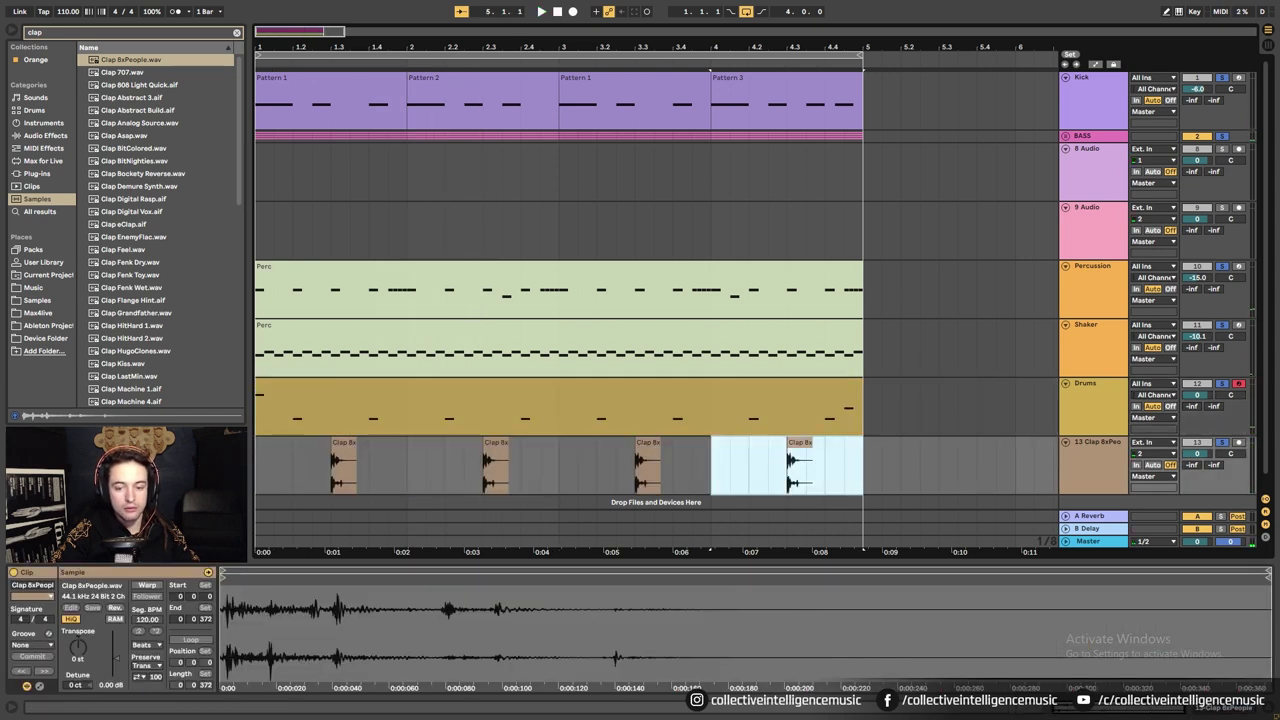
Play the loop from the start and lower the clap track's volume to -4.0 dB.
{"action": "left_click", "coordinate": [266, 460]}
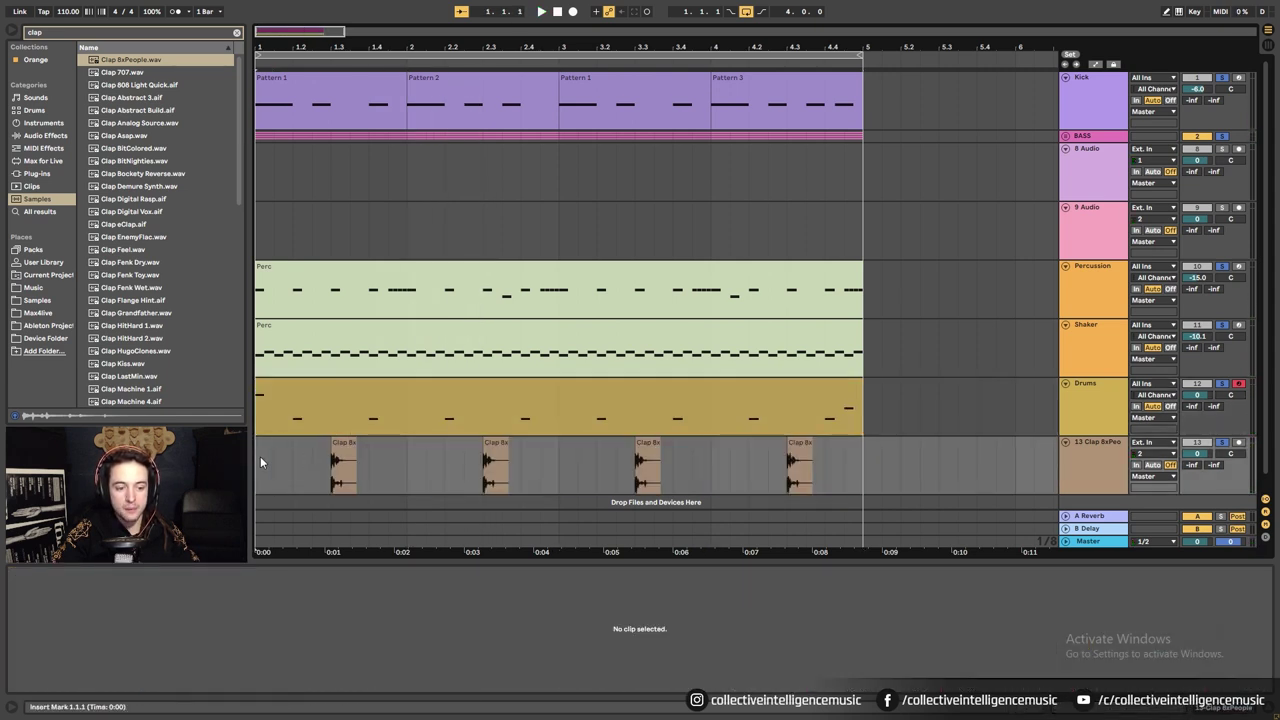
{"action": "key", "text": "space"}
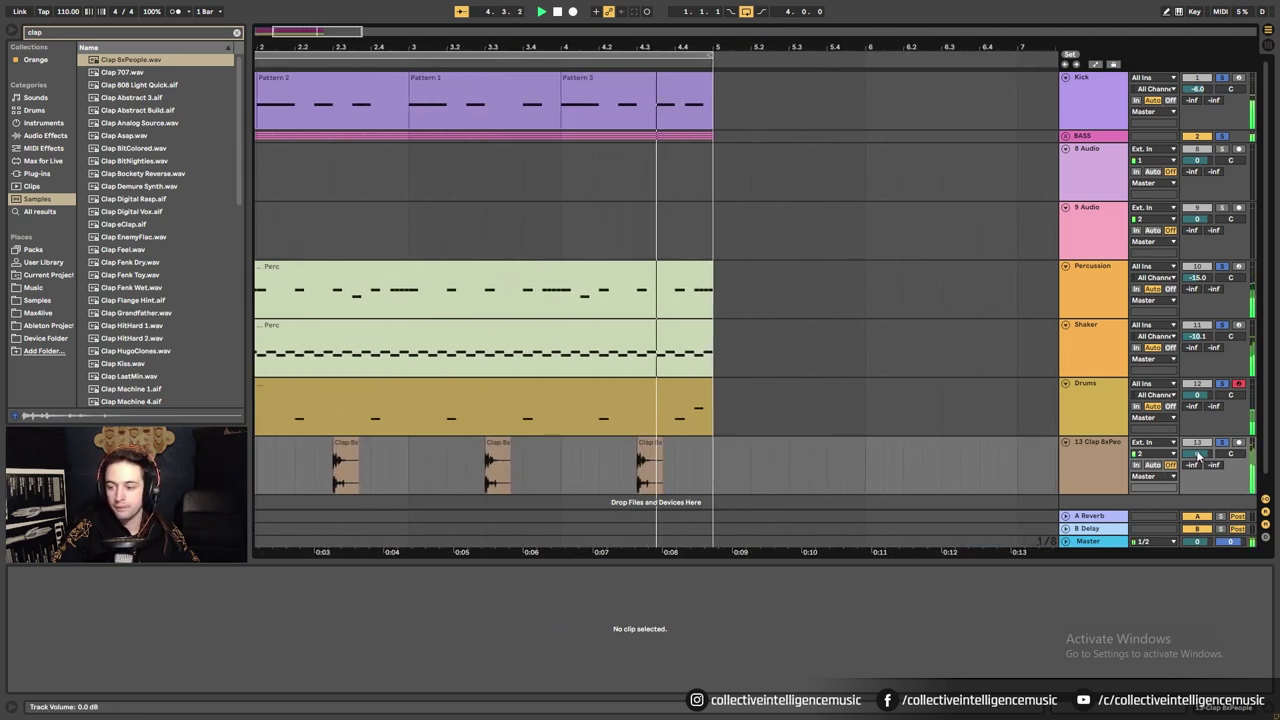
{"action": "scroll", "coordinate": [1198, 455], "scroll_direction": "down", "scroll_amount": 3}
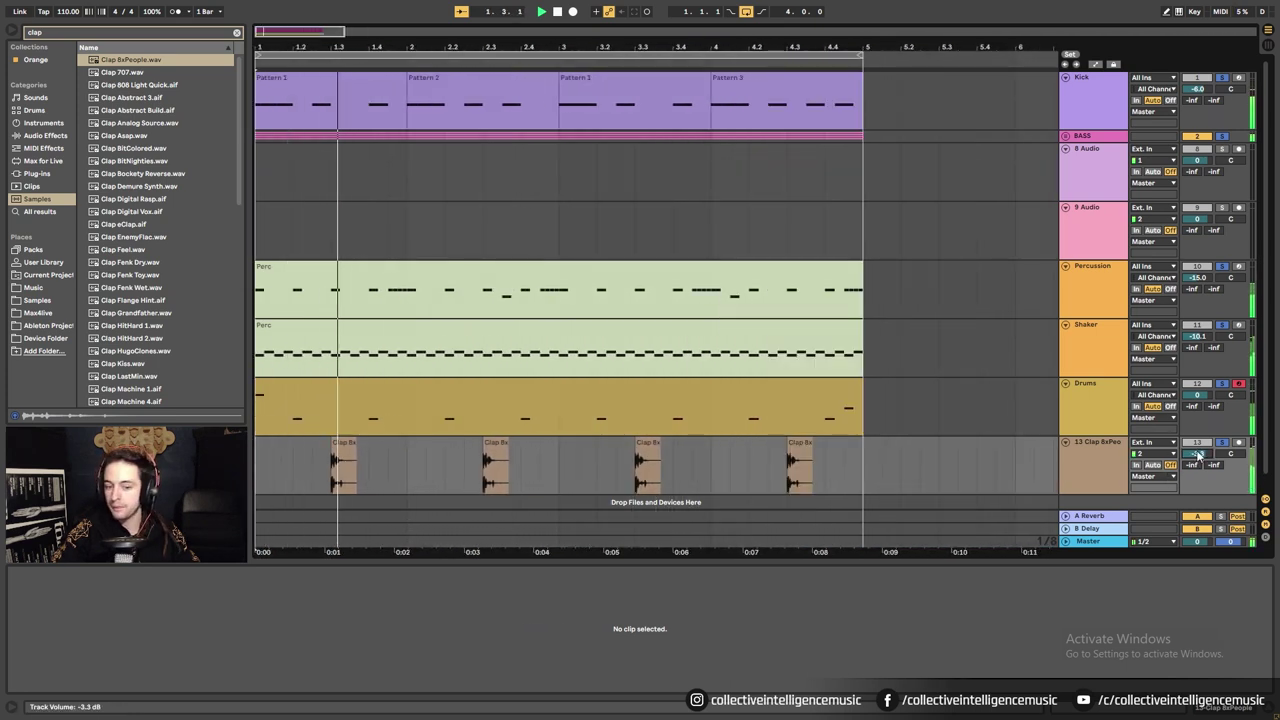
{"action": "scroll", "coordinate": [1198, 455], "scroll_direction": "down", "scroll_amount": 1}
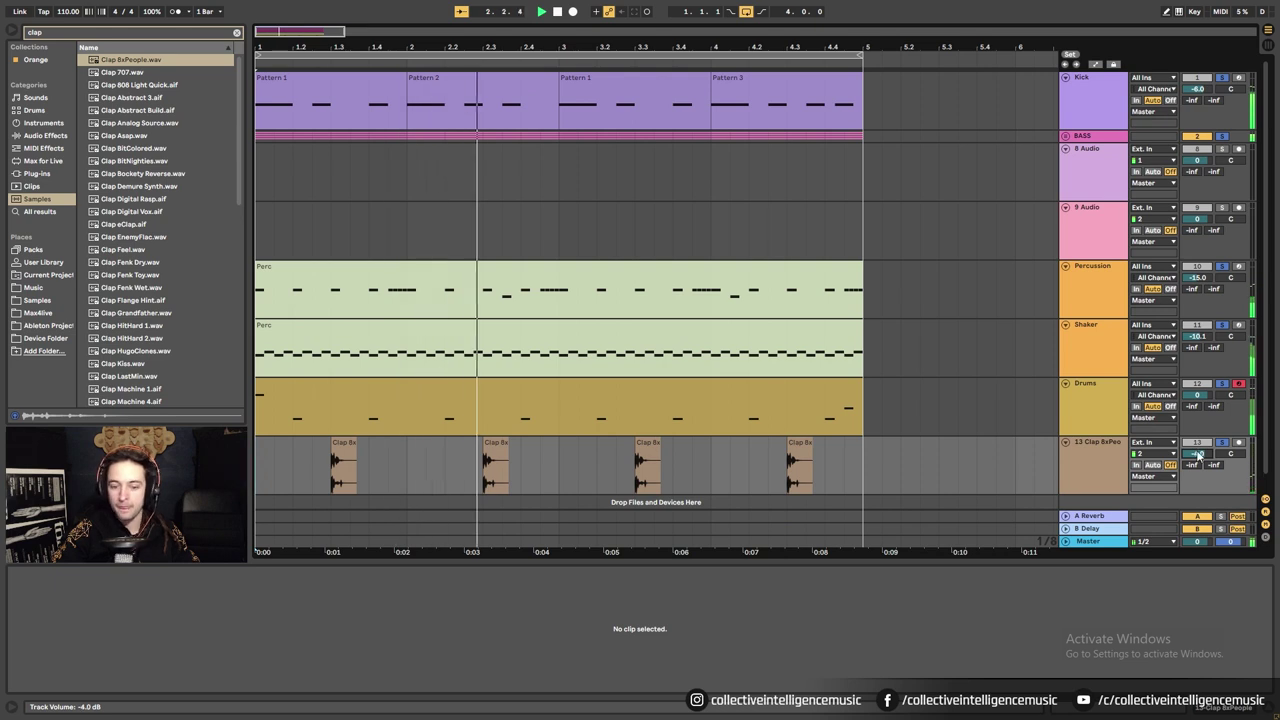
{"action": "key", "text": "space"}
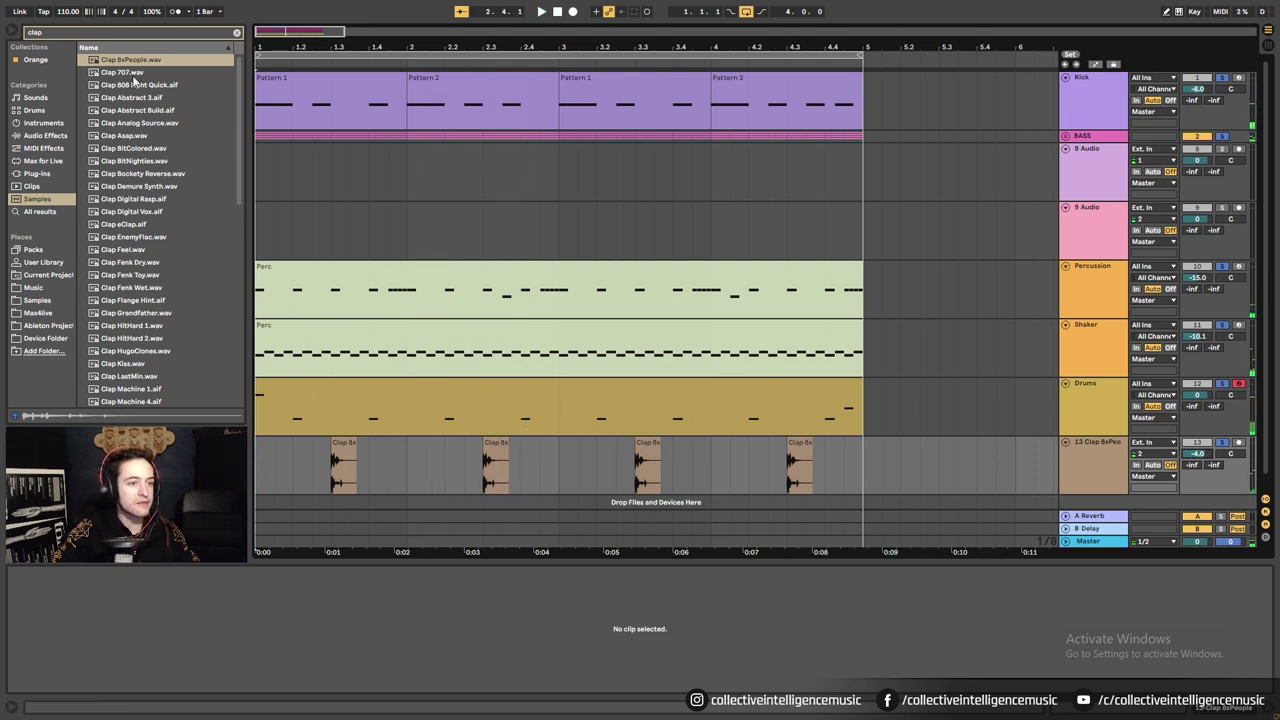
Audition the clap samples from Clap 707.wav through Clap BitNighties.wav for a second clap layer.
{"action": "left_click", "coordinate": [133, 72]}
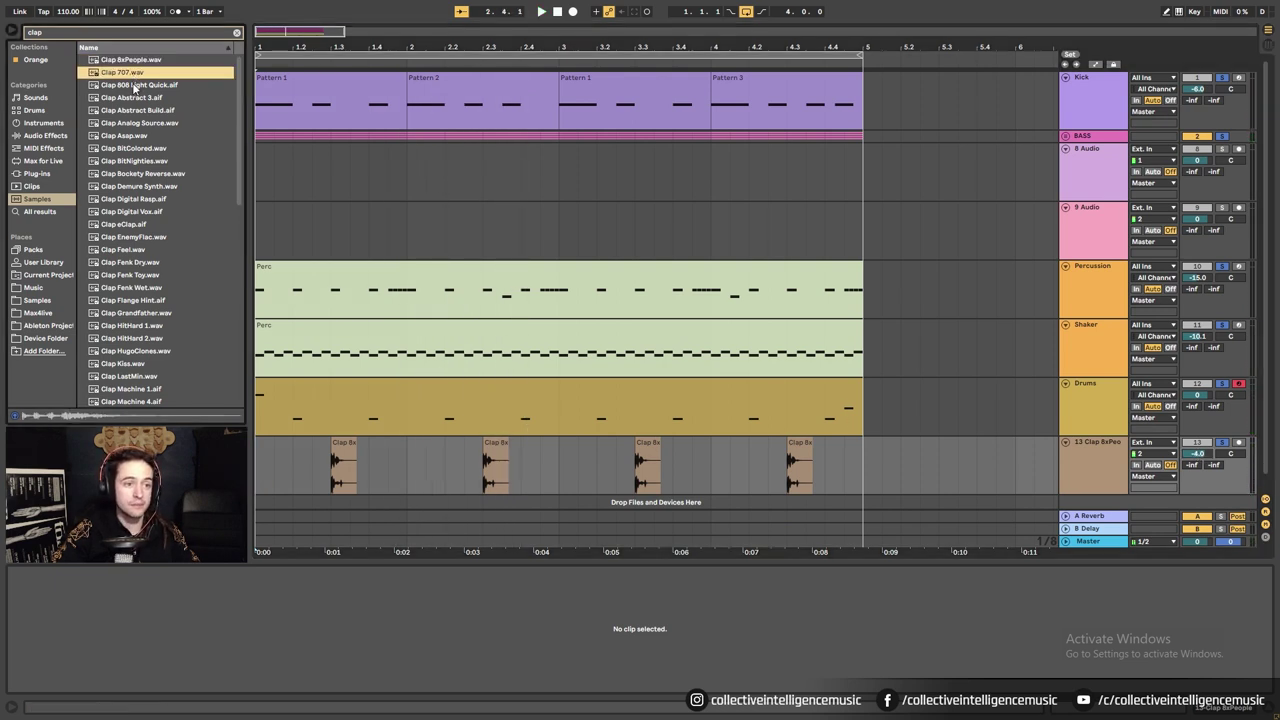
{"action": "left_click", "coordinate": [133, 85]}
{"action": "left_click", "coordinate": [133, 97]}
{"action": "left_click", "coordinate": [135, 86]}
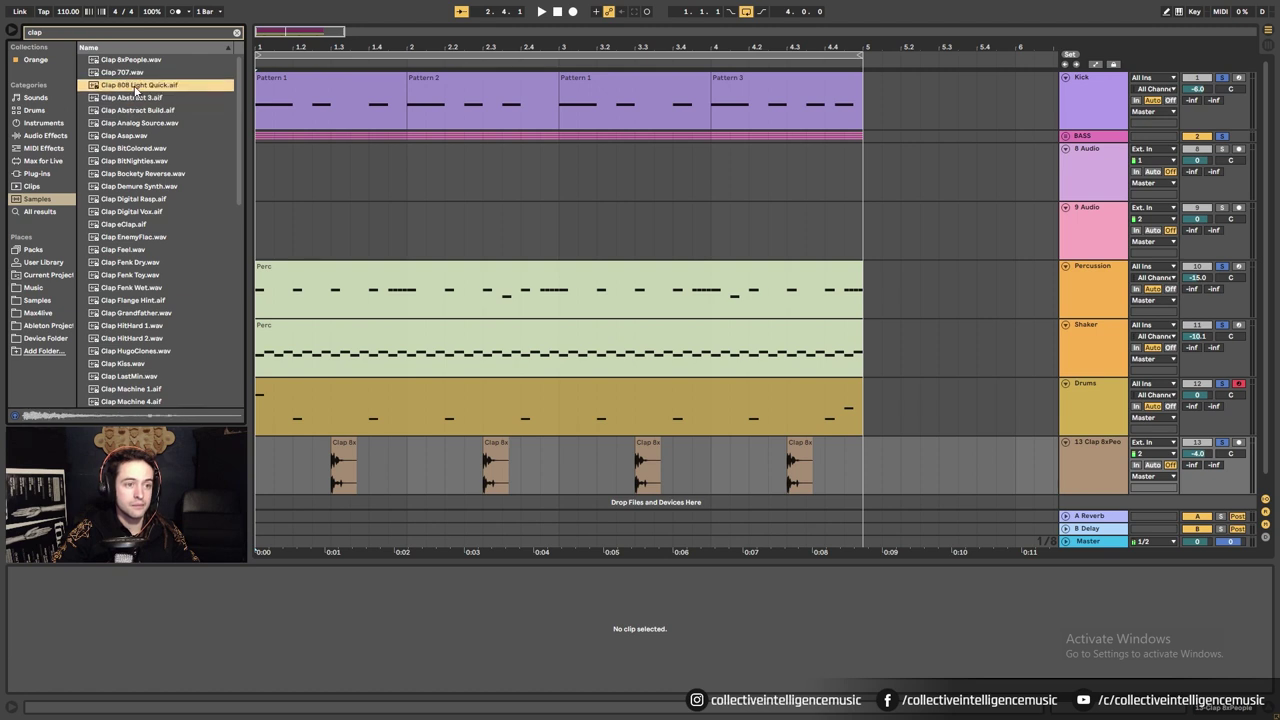
{"action": "left_click", "coordinate": [135, 110]}
{"action": "left_click", "coordinate": [134, 122]}
{"action": "left_click", "coordinate": [132, 135]}
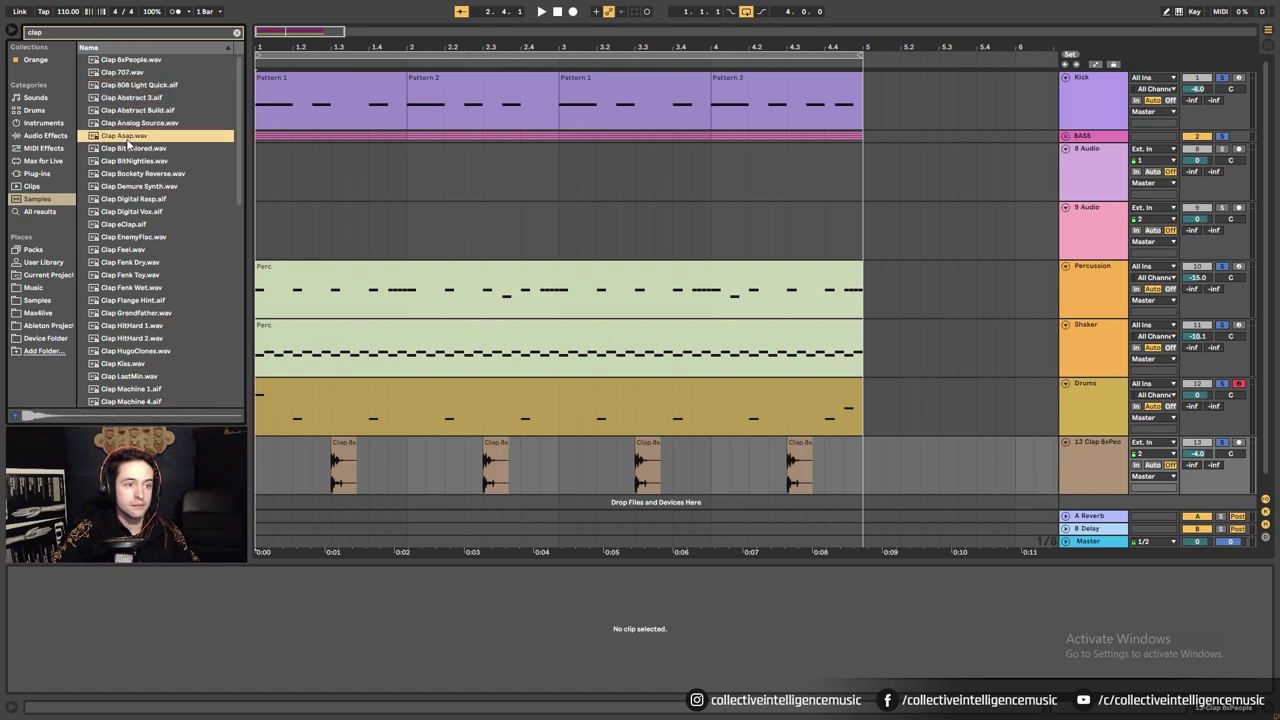
{"action": "left_click", "coordinate": [133, 148]}
{"action": "left_click", "coordinate": [133, 161]}
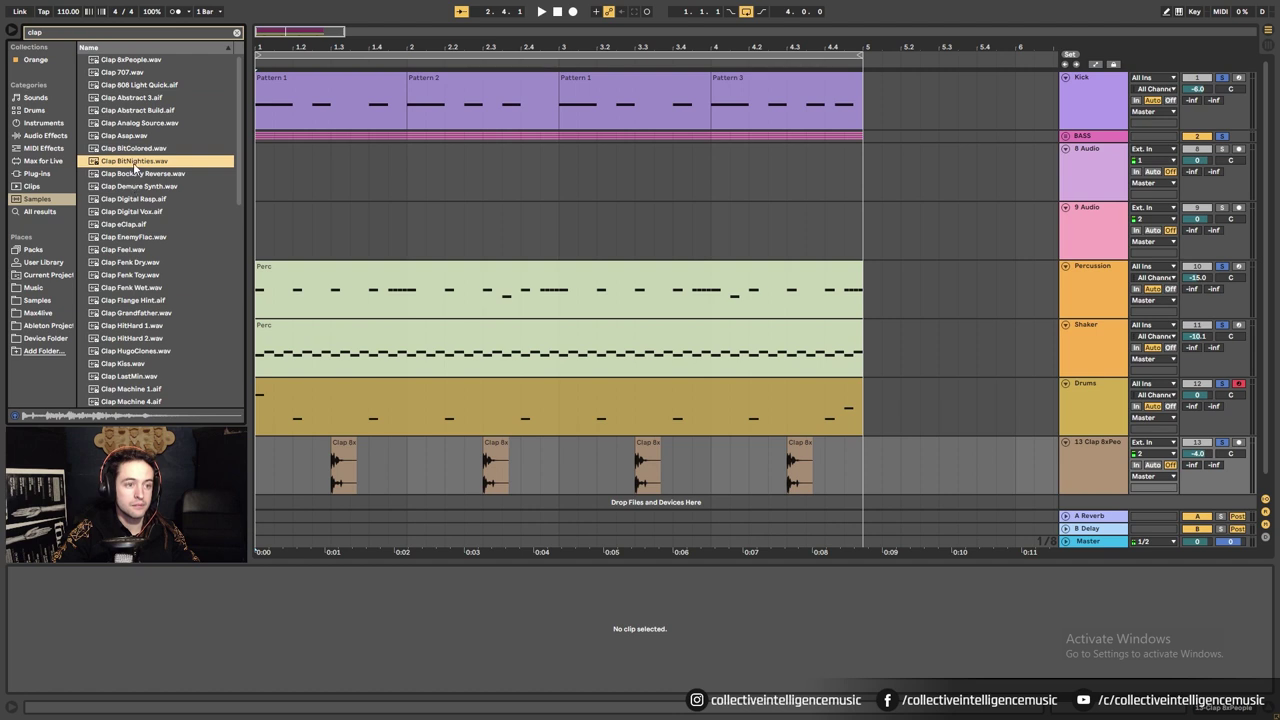
Insert a new audio track below the clap track and place Clap BitNighties.wav on beat 3 of bar 1.
{"action": "right_click", "coordinate": [1099, 474]}
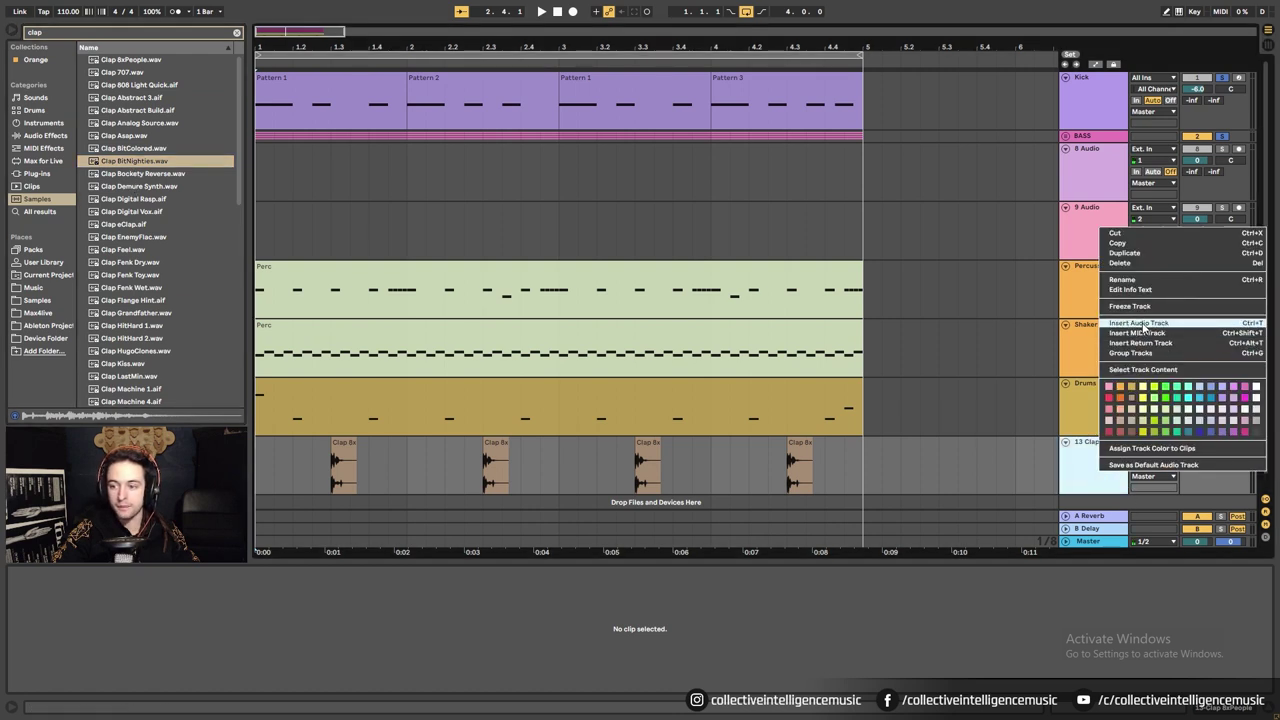
{"action": "left_click", "coordinate": [1143, 323]}
{"action": "left_click_drag", "start_coordinate": [118, 166], "coordinate": [336, 482]}
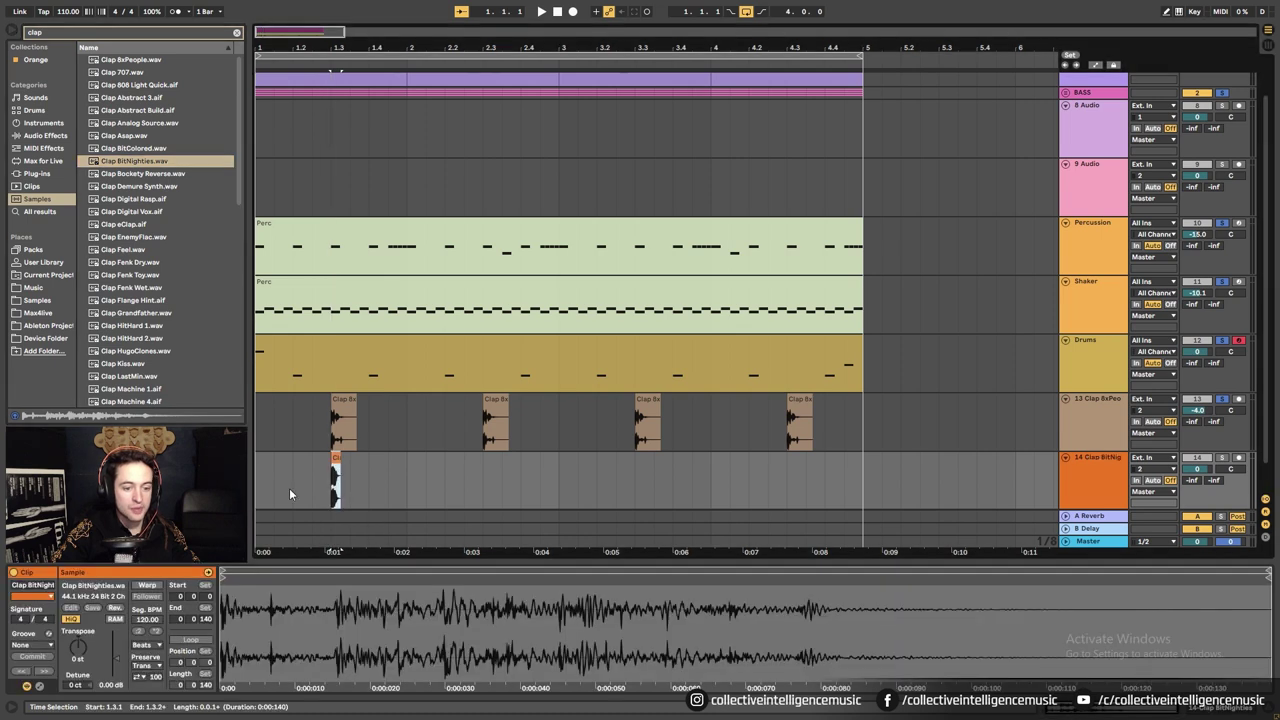
Play the loop, lower the Clap BitNighties track's volume to -5.0 dB and duplicate its first bar three times.
{"action": "left_click", "coordinate": [258, 486]}
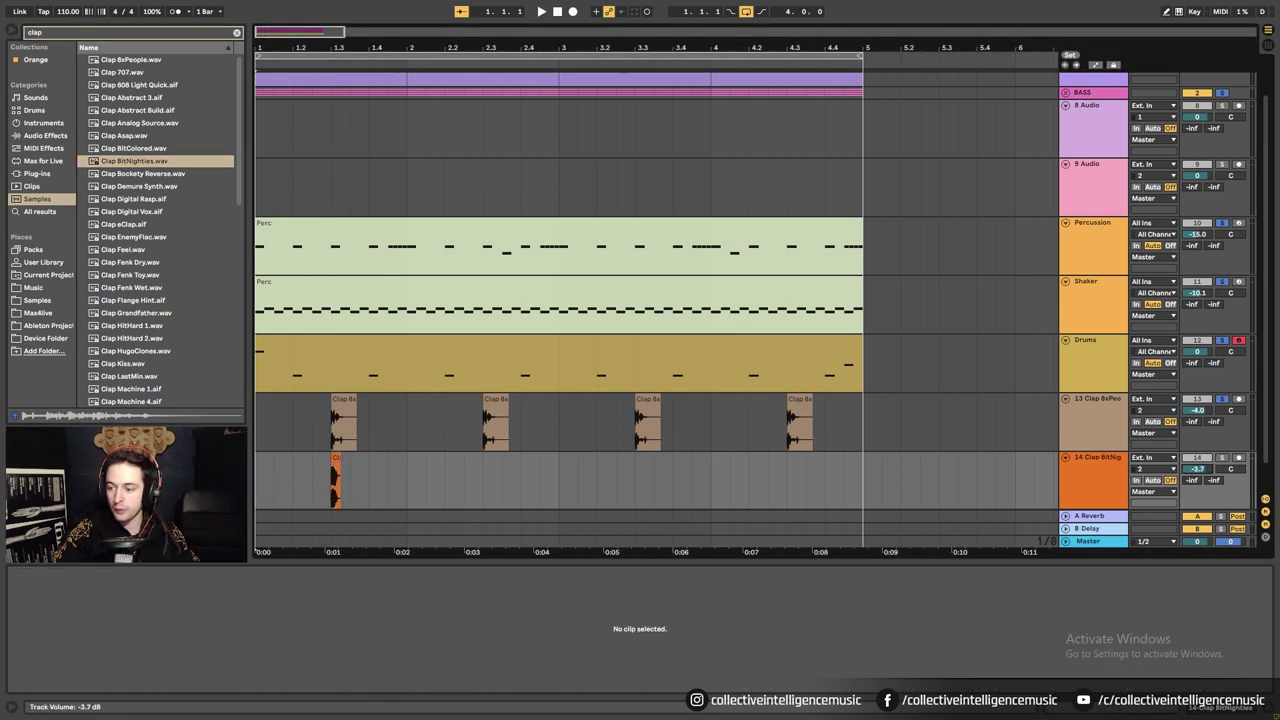
{"action": "key", "text": "space"}
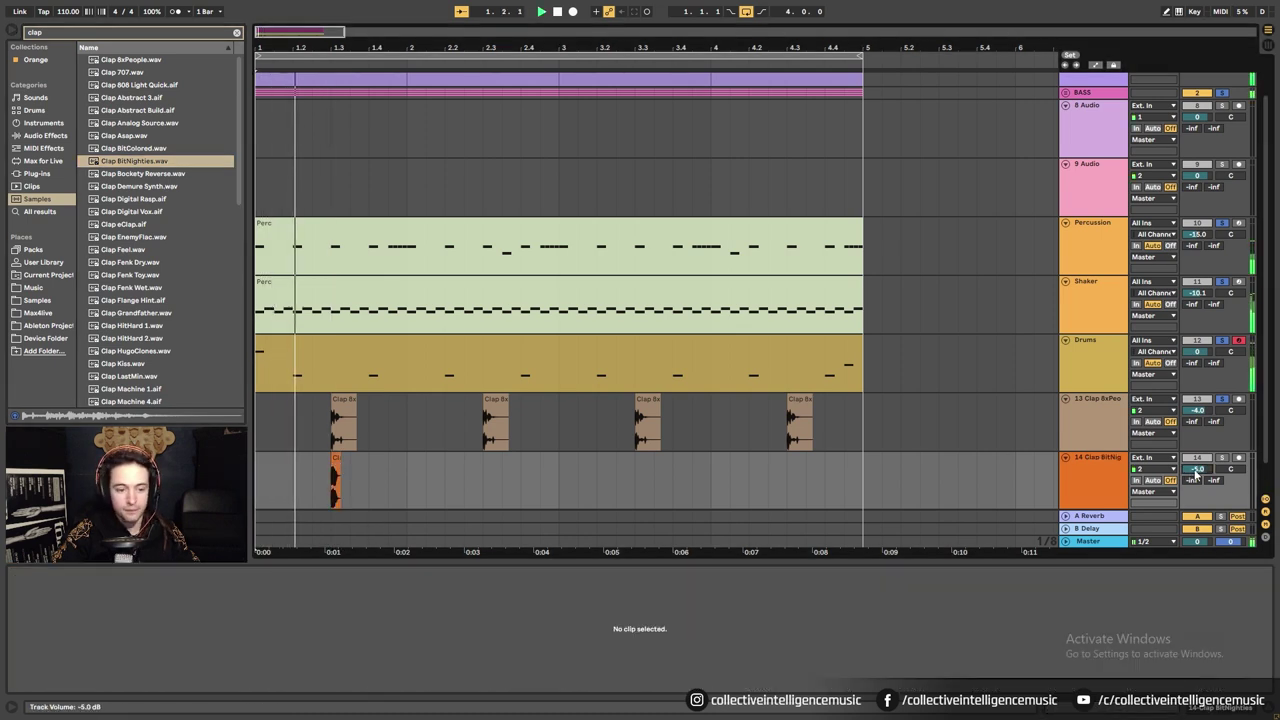
{"action": "left_click_drag", "start_coordinate": [404, 479], "coordinate": [258, 479]}
{"action": "key", "text": "ctrl+d"}
{"action": "key", "text": "ctrl+d"}
{"action": "key", "text": "ctrl+d"}
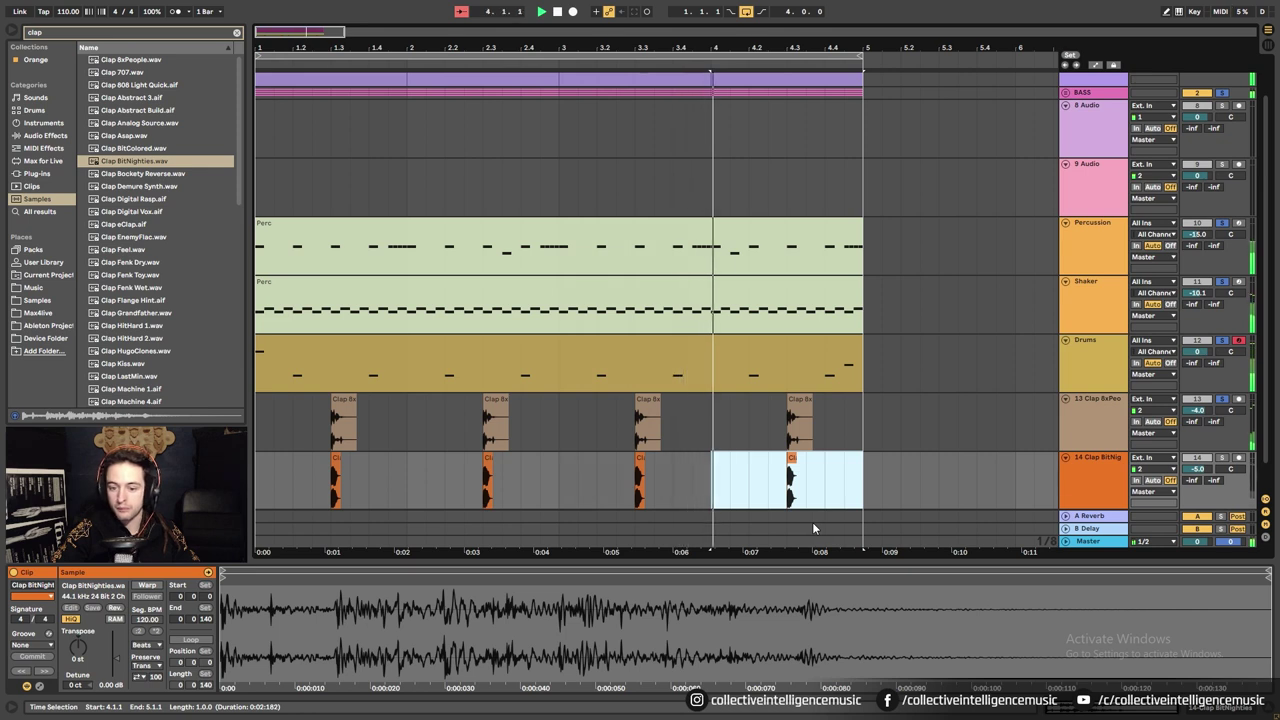
{"action": "left_click", "coordinate": [749, 488]}
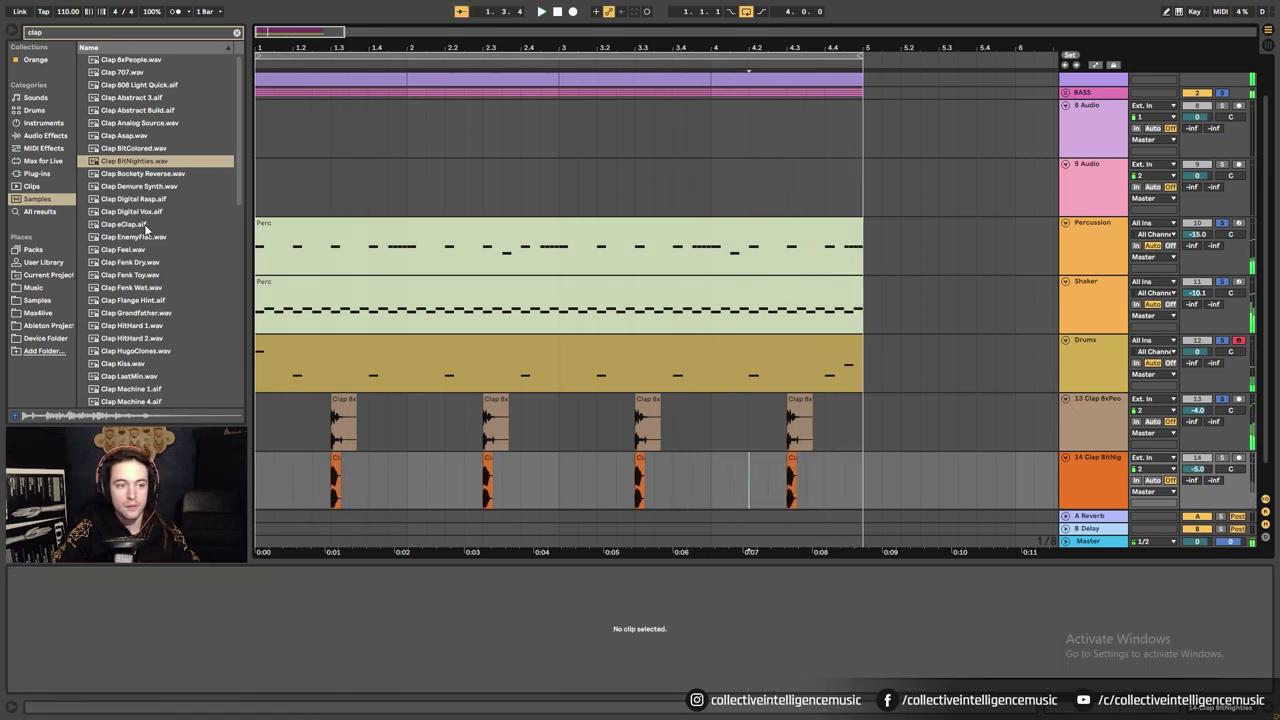
Audition further clap samples, from Clap Bockety Reverse.wav to Clap Grandfather.wav, for a third clap layer.
{"action": "left_click", "coordinate": [135, 186]}
{"action": "left_click", "coordinate": [124, 202]}
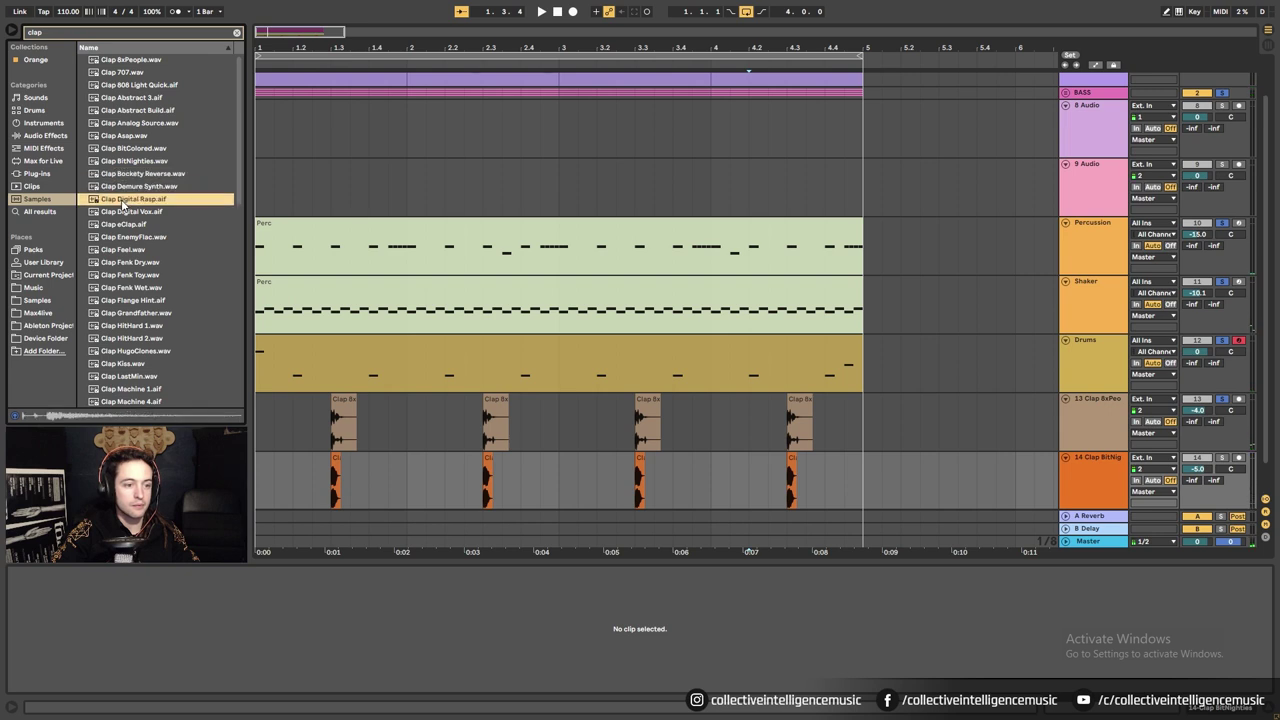
{"action": "left_click", "coordinate": [121, 212]}
{"action": "left_click", "coordinate": [130, 187]}
{"action": "left_click", "coordinate": [142, 175]}
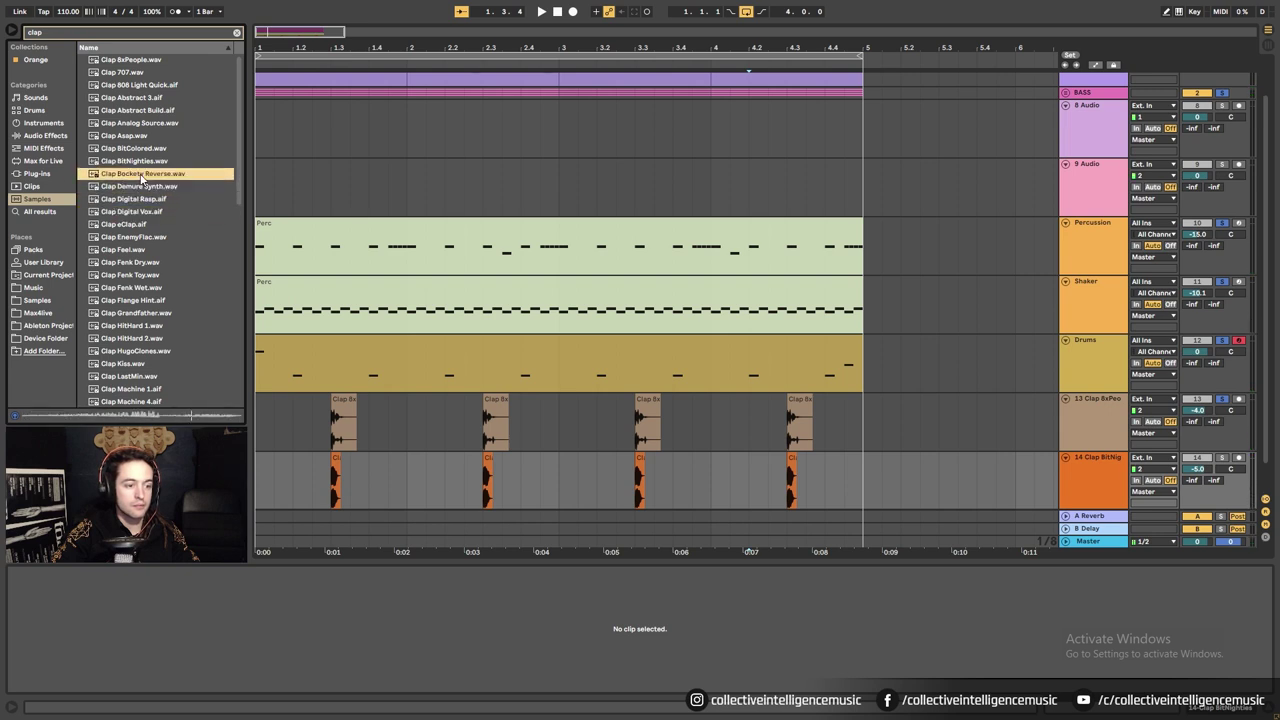
{"action": "left_click", "coordinate": [132, 302]}
{"action": "left_click", "coordinate": [135, 316]}
{"action": "left_click", "coordinate": [134, 290]}
{"action": "left_click", "coordinate": [134, 302]}
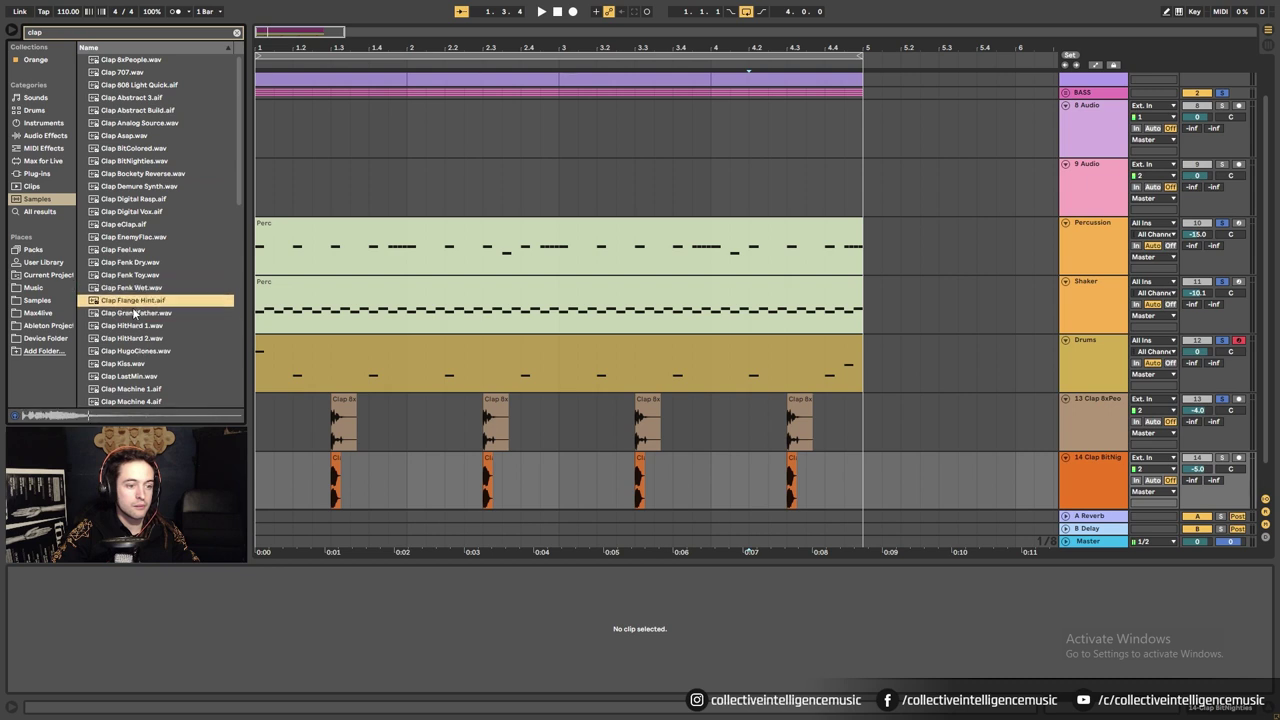
{"action": "left_click", "coordinate": [143, 288]}
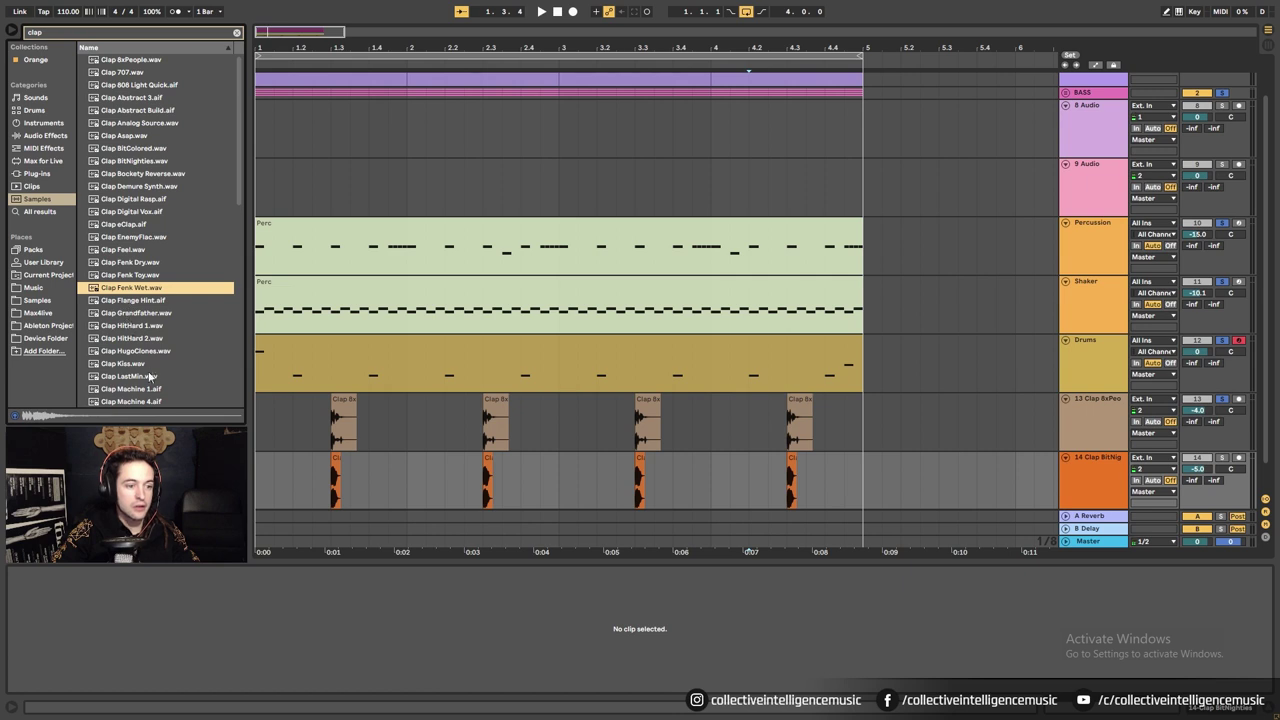
Place Clap Fenk Wet.wav on a new audio track at beat 2 of bar 1, with its end trimmed to beat 3.
{"action": "right_click", "coordinate": [1080, 484]}
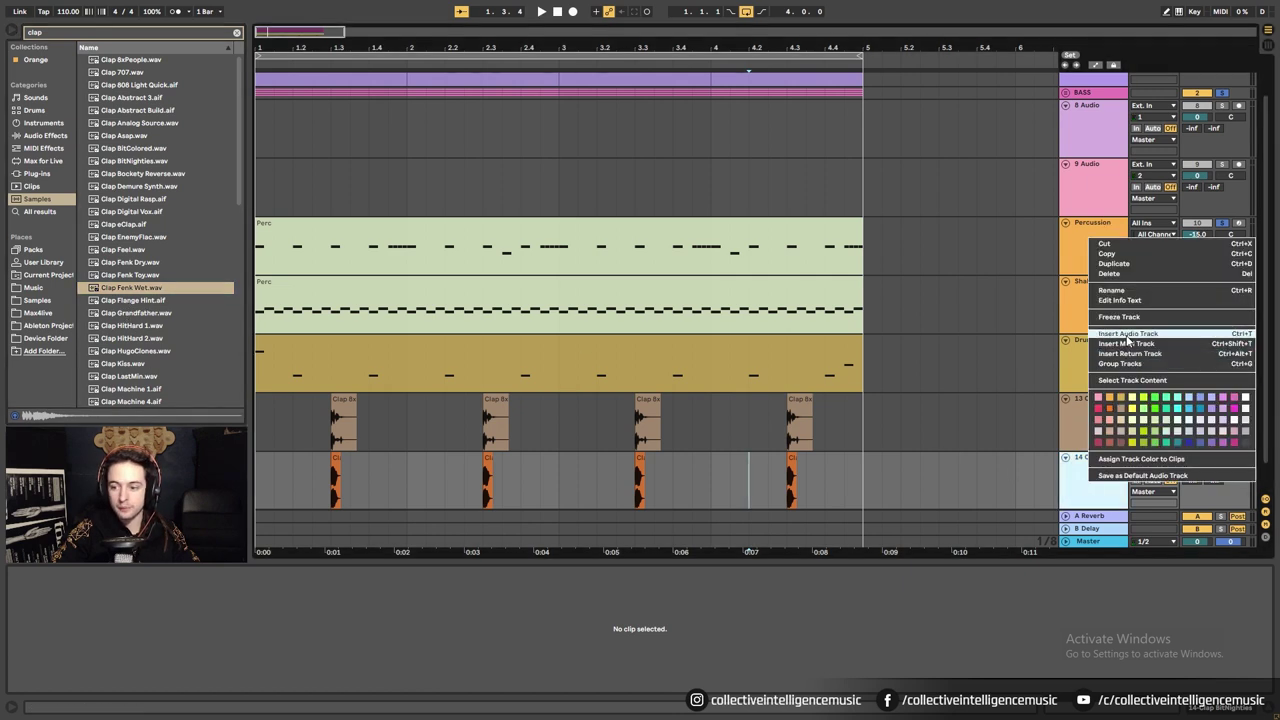
{"action": "left_click", "coordinate": [1131, 357]}
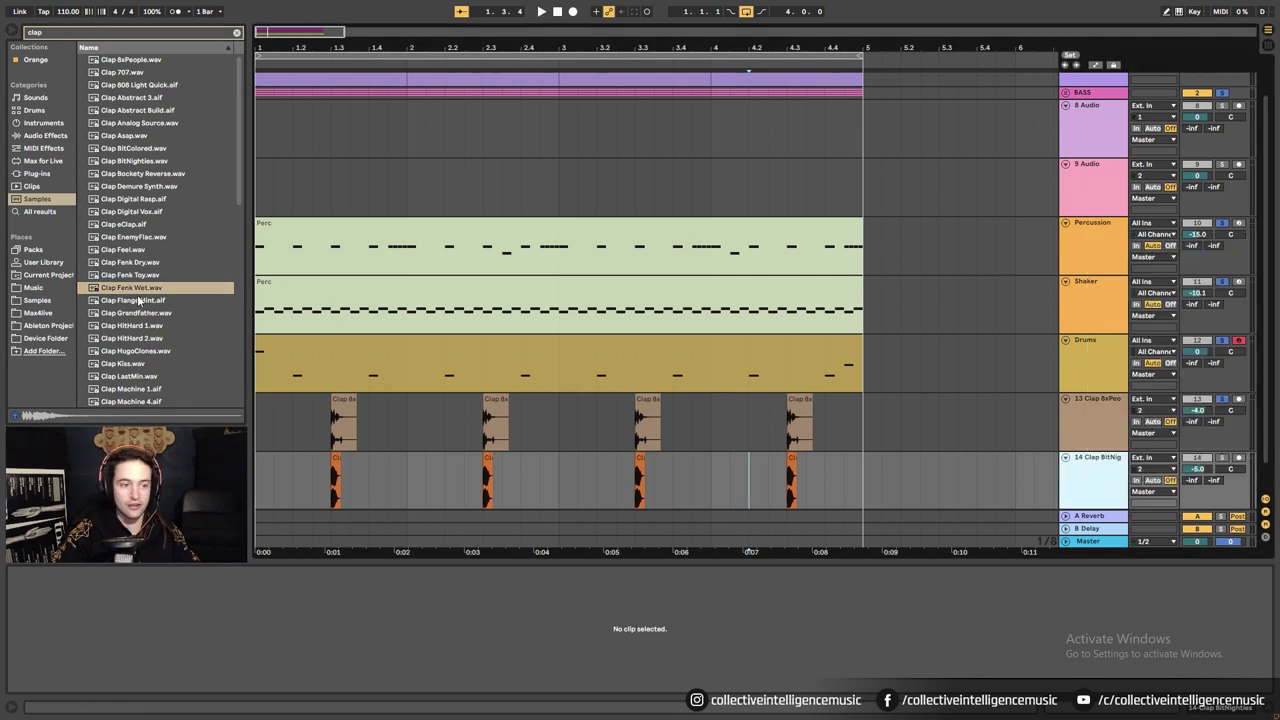
{"action": "key", "text": "ctrl+t"}
{"action": "mouse_move", "coordinate": [131, 289]}
{"action": "left_mouse_down"}
{"action": "mouse_move", "coordinate": [391, 460]}
{"action": "mouse_move", "coordinate": [299, 493]}
{"action": "left_mouse_up"}
{"action": "left_click", "coordinate": [368, 487]}
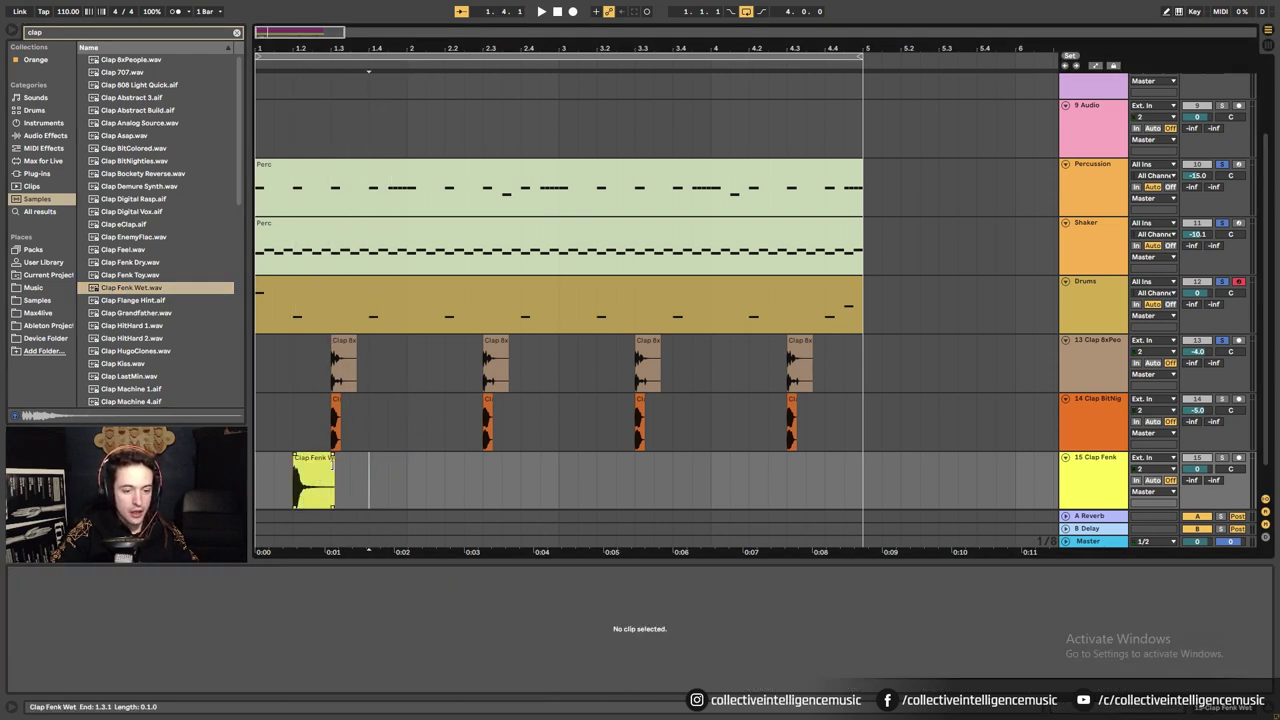
{"action": "left_click_drag", "start_coordinate": [332, 464], "coordinate": [330, 465]}
{"action": "left_click_drag", "start_coordinate": [296, 496], "coordinate": [334, 491]}
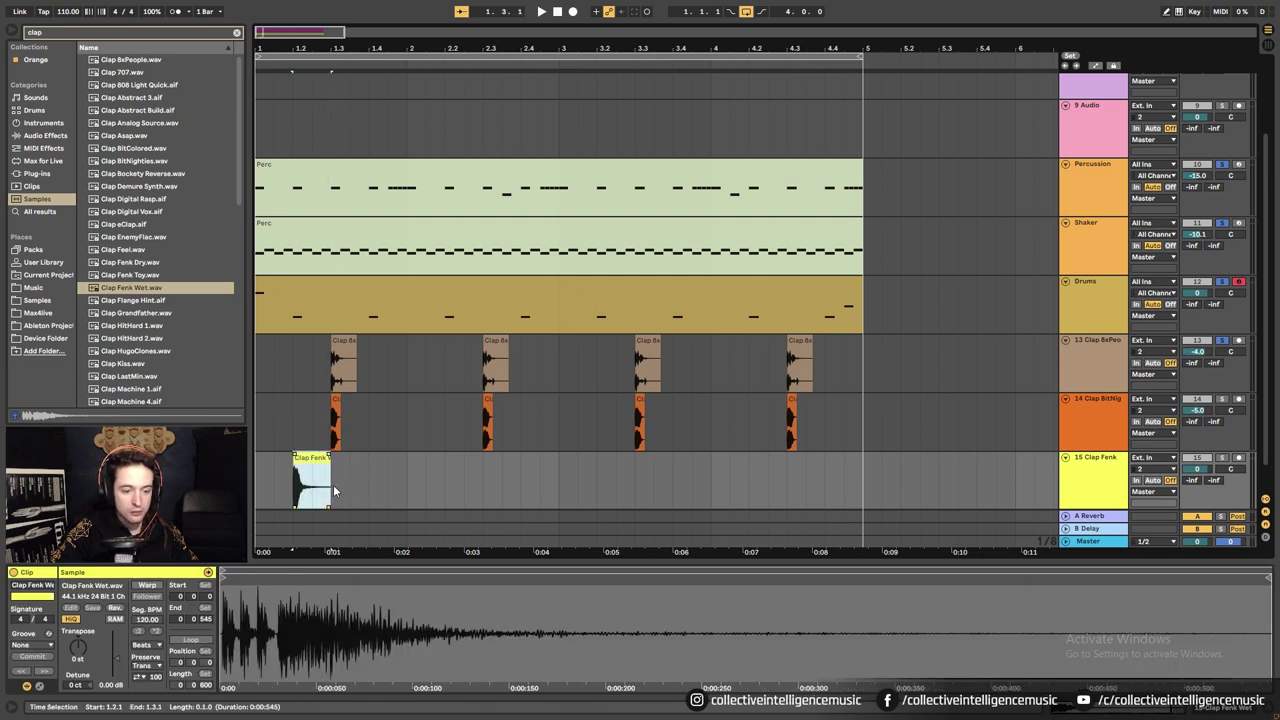
Add a short fade-out to the Clap Fenk Wet clip and a fade-in reaching just past 1.2.2.
{"action": "left_click", "coordinate": [330, 458]}
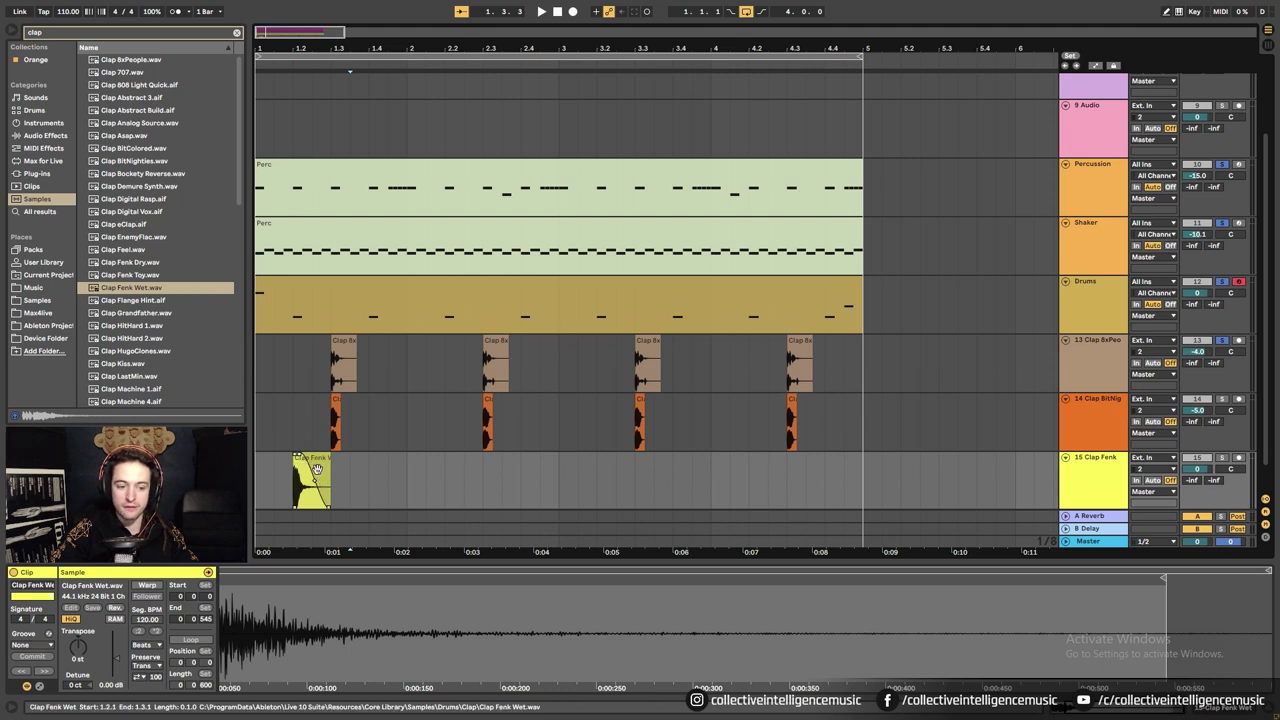
{"action": "left_click", "coordinate": [319, 458]}
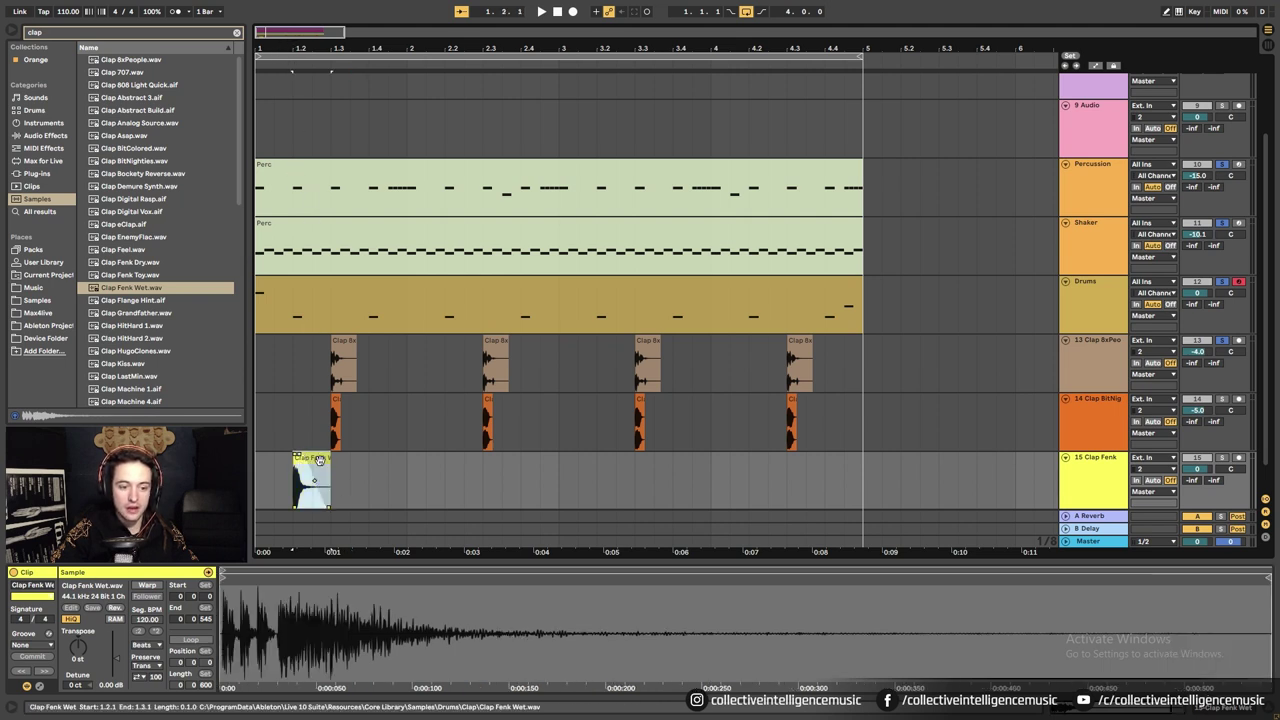
{"action": "key", "text": "z"}
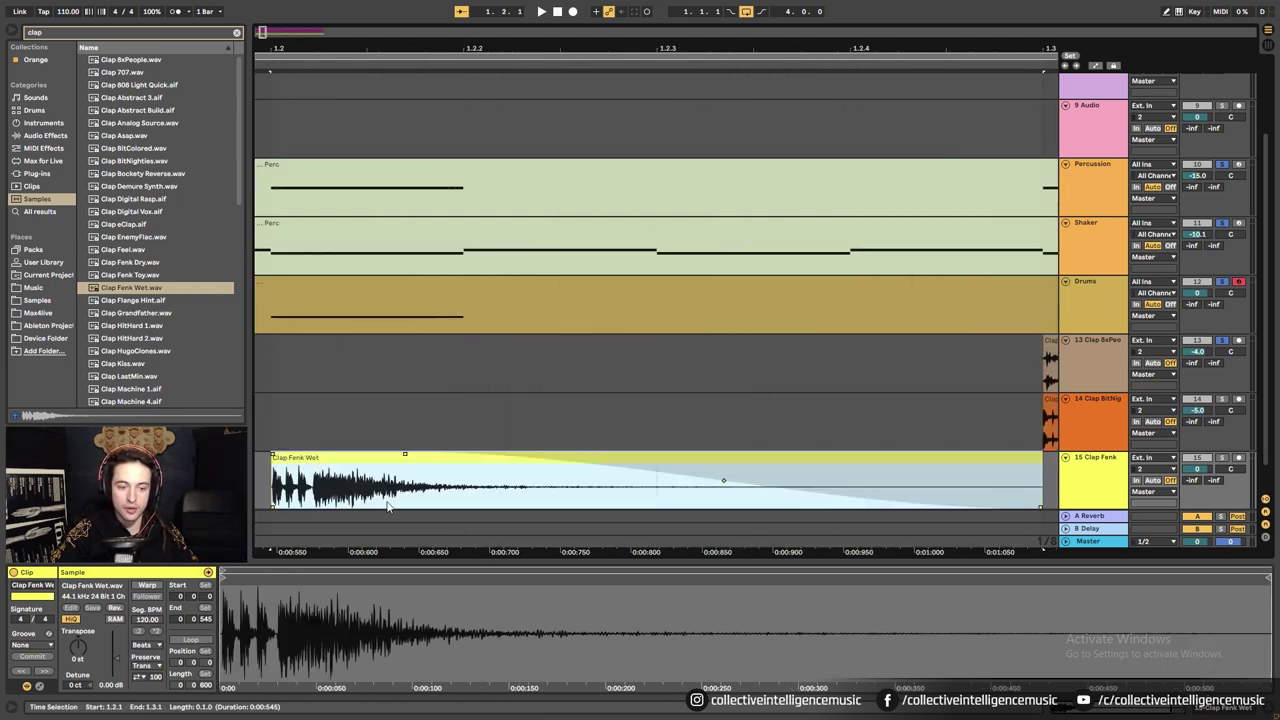
{"action": "left_click_drag", "start_coordinate": [405, 458], "coordinate": [832, 471]}
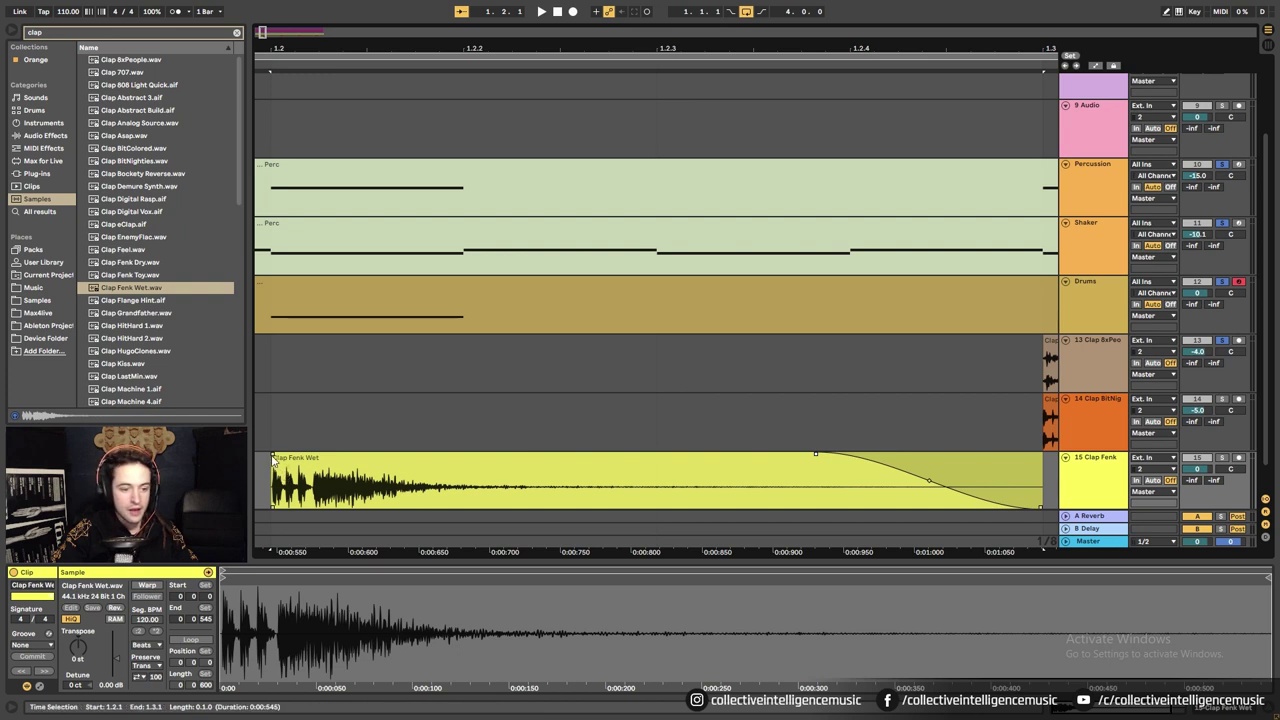
{"action": "left_click_drag", "start_coordinate": [274, 455], "coordinate": [488, 481]}
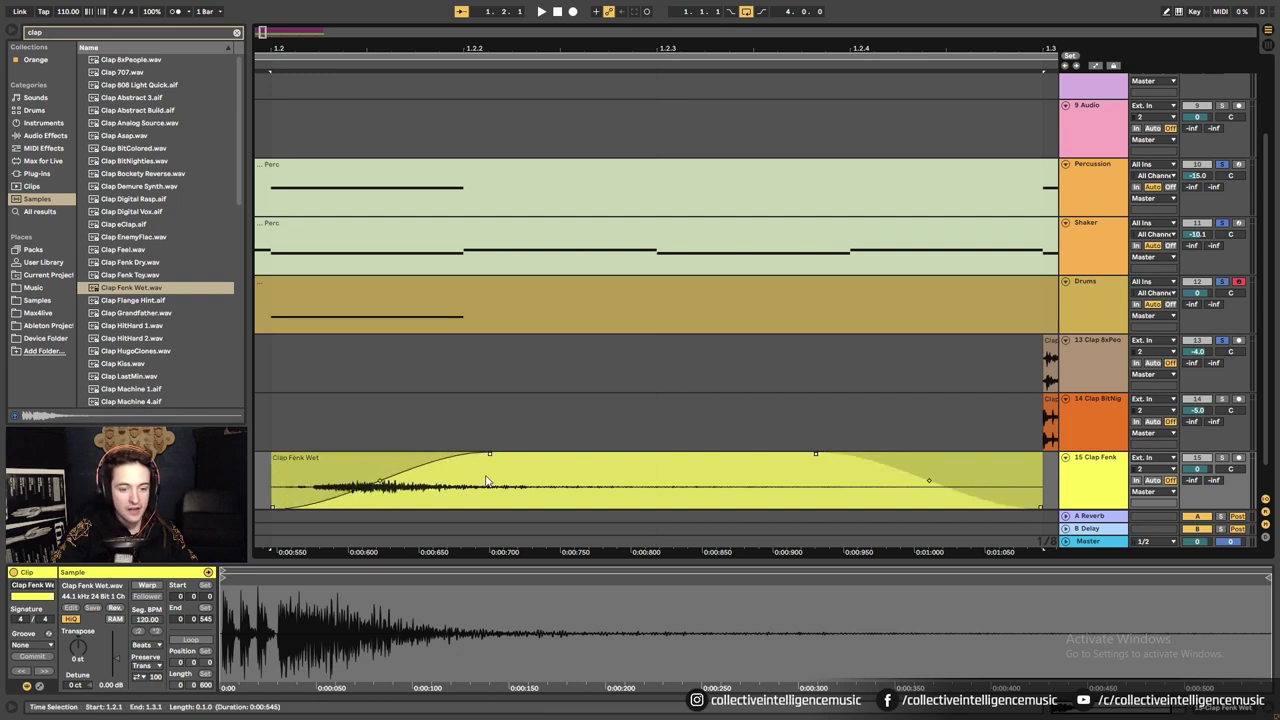
{"action": "left_click", "coordinate": [434, 458]}
Solo the Clap Fenk track and play the clip to hear its fades.
{"action": "left_click", "coordinate": [1223, 459]}
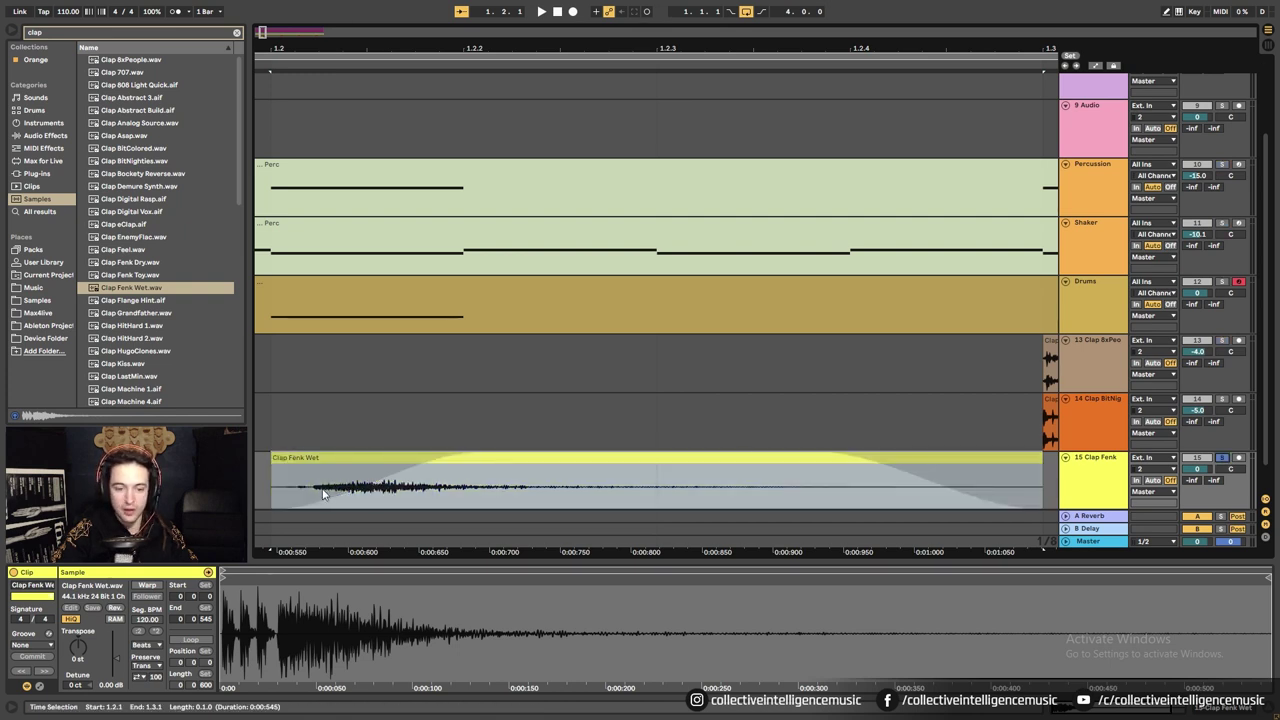
{"action": "left_click", "coordinate": [300, 457]}
{"action": "key", "text": "space"}
{"action": "key", "text": "space"}
{"action": "key", "text": "space"}
{"action": "key", "text": "space"}
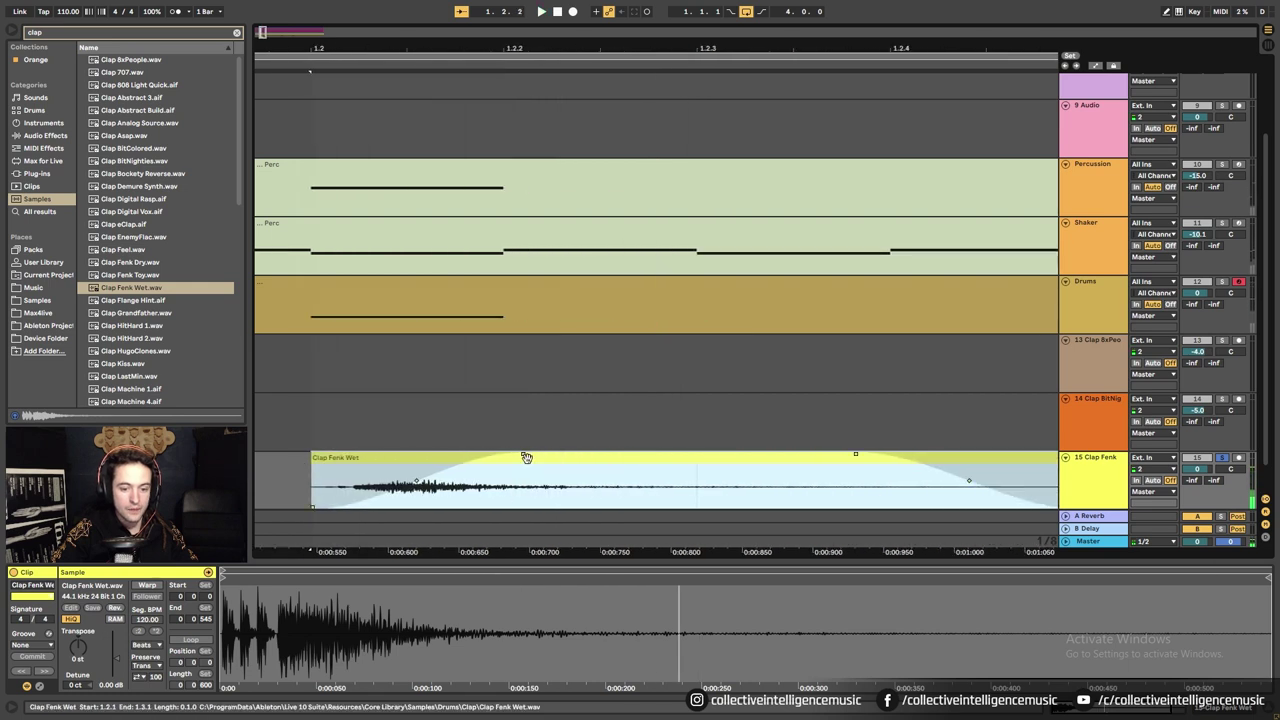
Remove the fade-in from the Clap Fenk Wet clip and play it from its start.
{"action": "left_click_drag", "start_coordinate": [523, 455], "coordinate": [286, 463]}
{"action": "key", "text": "space"}
{"action": "key", "text": "space"}
{"action": "key", "text": "space"}
{"action": "key", "text": "space"}
{"action": "key", "text": "space"}
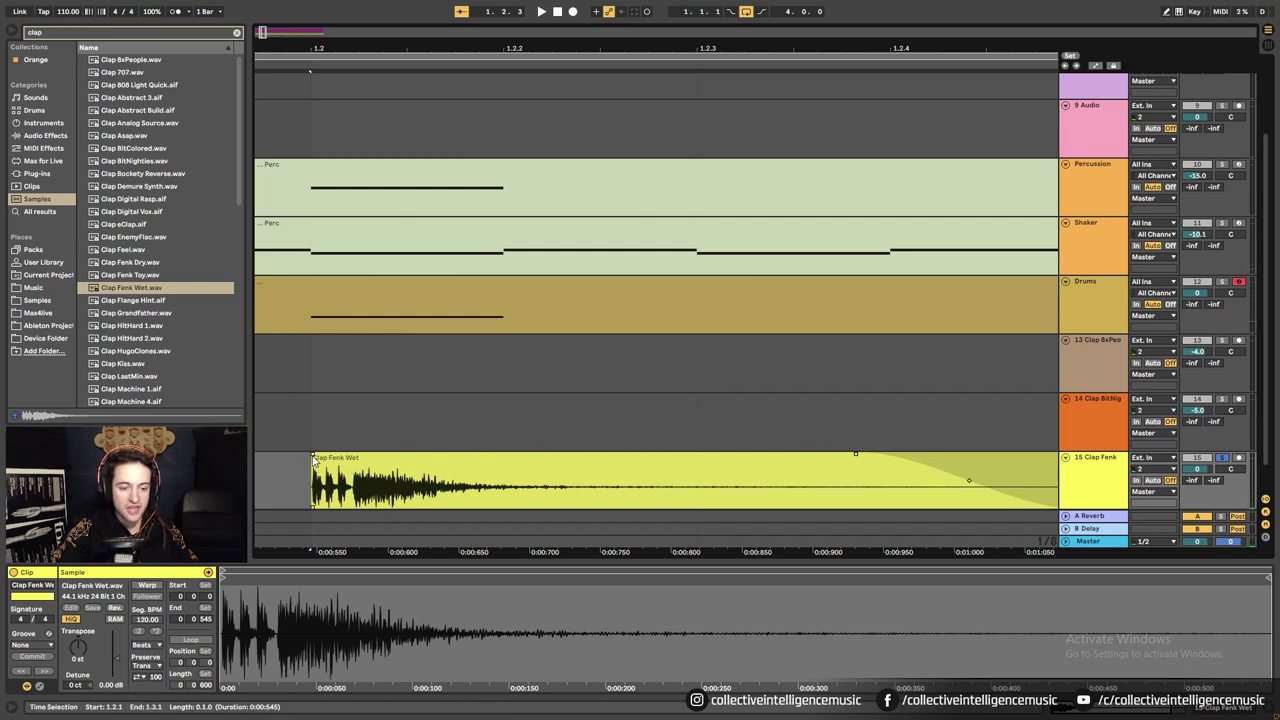
Lengthen the Clap Fenk Wet clip's fade-out so it starts at the clip's beginning, and consolidate the clip.
{"action": "left_click_drag", "start_coordinate": [857, 455], "coordinate": [578, 468]}
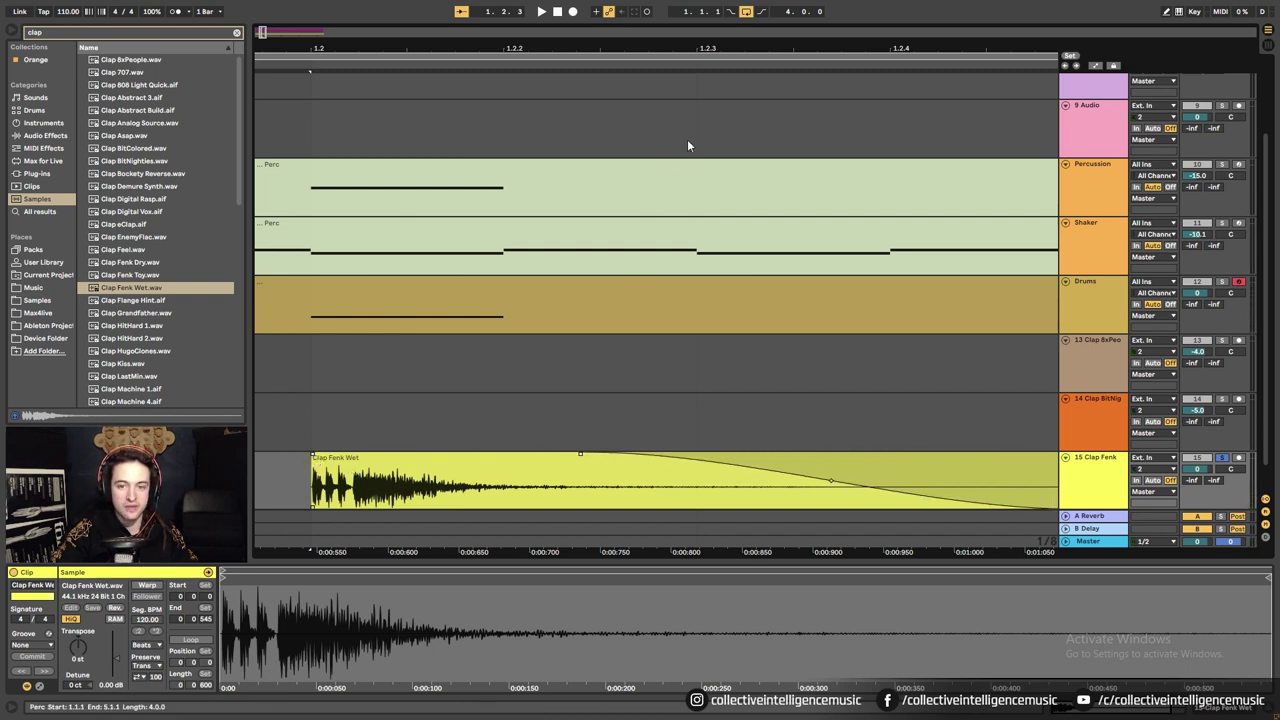
{"action": "left_click_drag", "start_coordinate": [704, 47], "coordinate": [704, 14]}
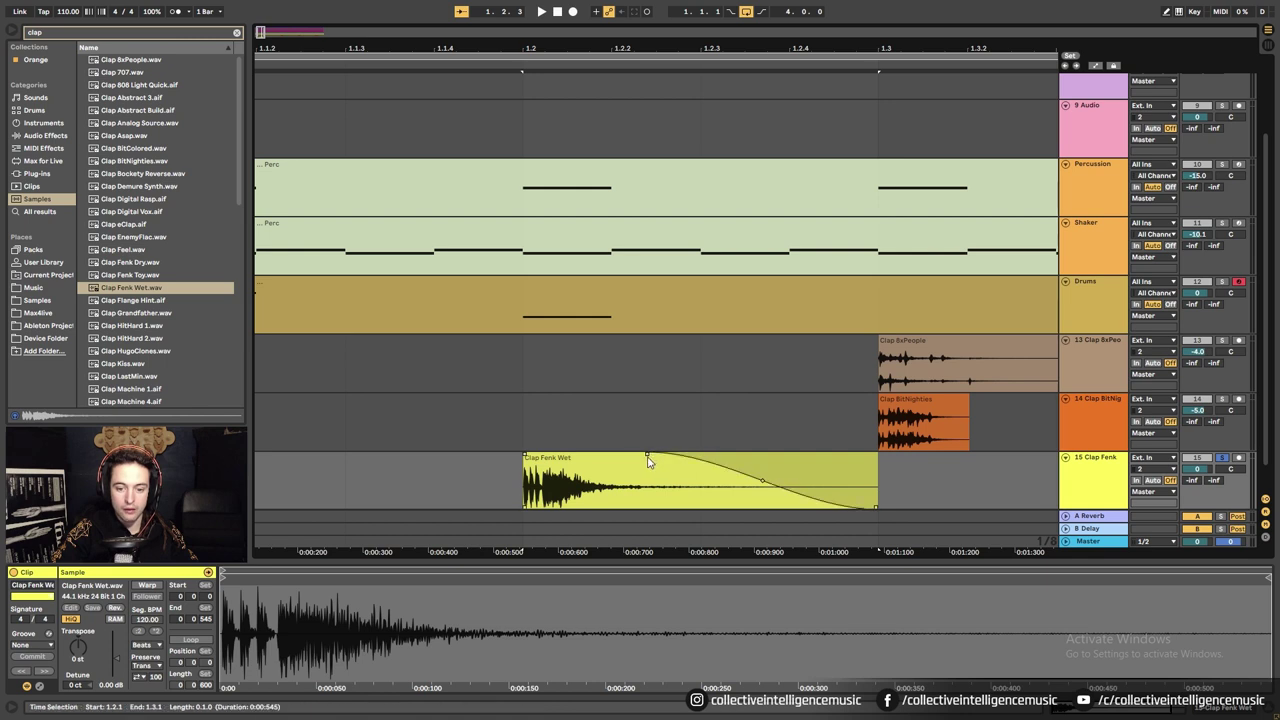
{"action": "left_click_drag", "start_coordinate": [642, 455], "coordinate": [528, 460]}
{"action": "left_click", "coordinate": [594, 457]}
{"action": "scroll", "coordinate": [594, 457], "scroll_direction": "right", "scroll_amount": 4}
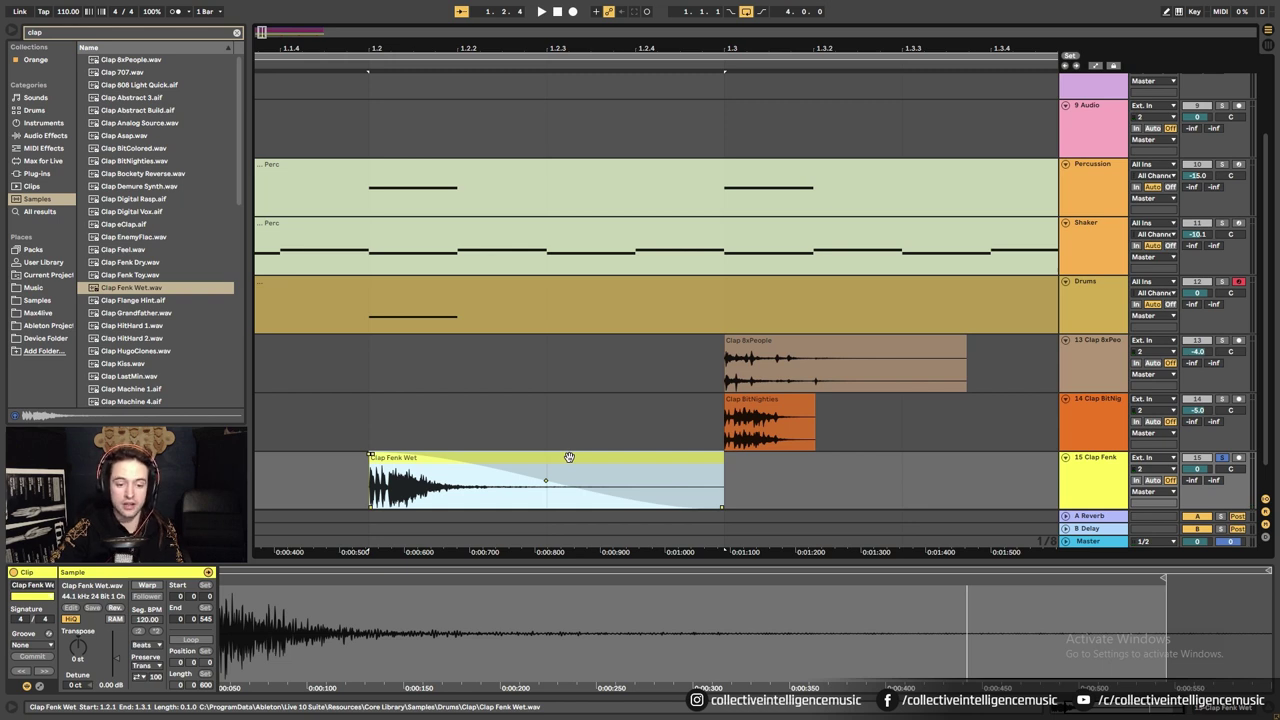
{"action": "key", "text": "ctrl+j"}
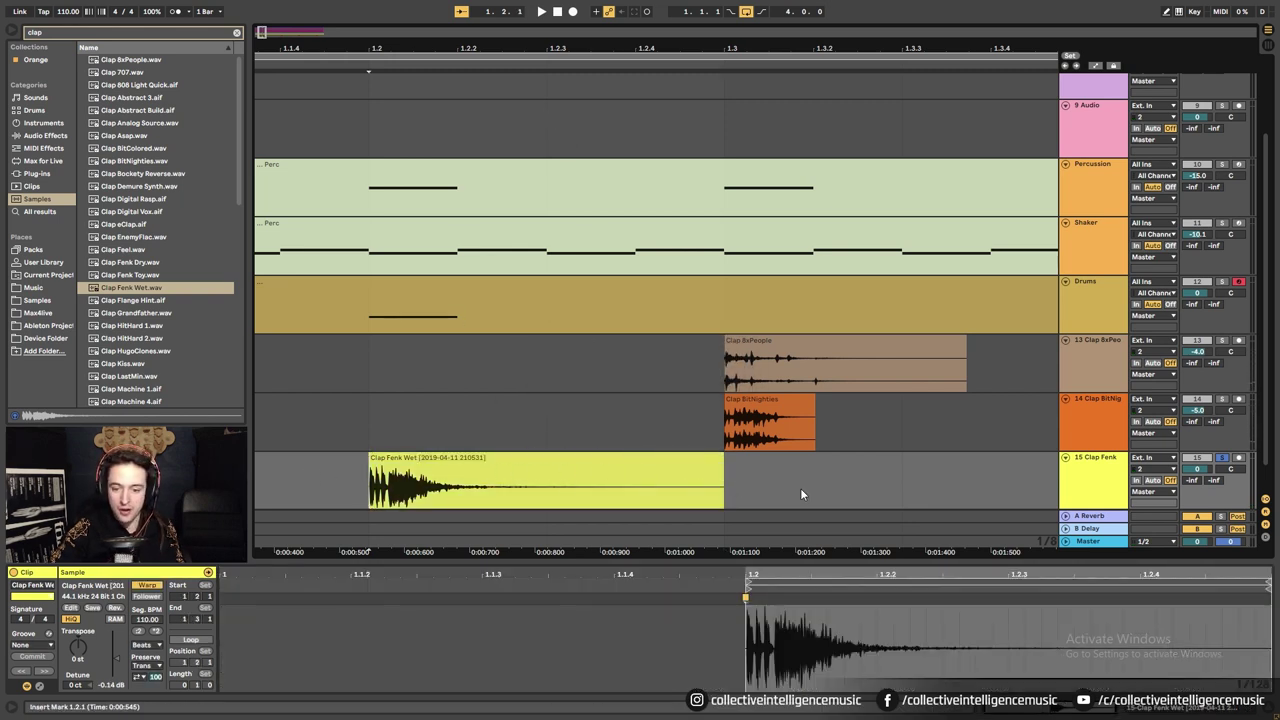
Reverse the consolidated Clap Fenk Wet clip and lower its track's volume to -20.0 dB.
{"action": "left_click", "coordinate": [595, 468]}
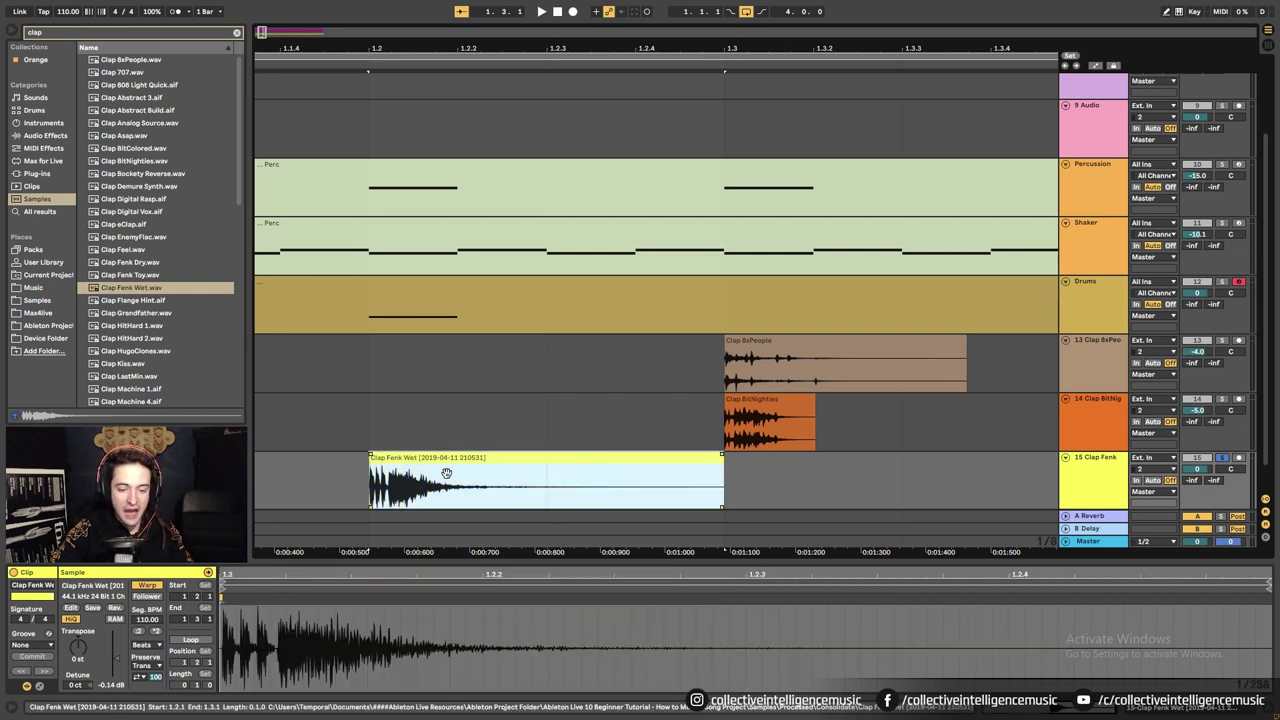
{"action": "key", "text": "r"}
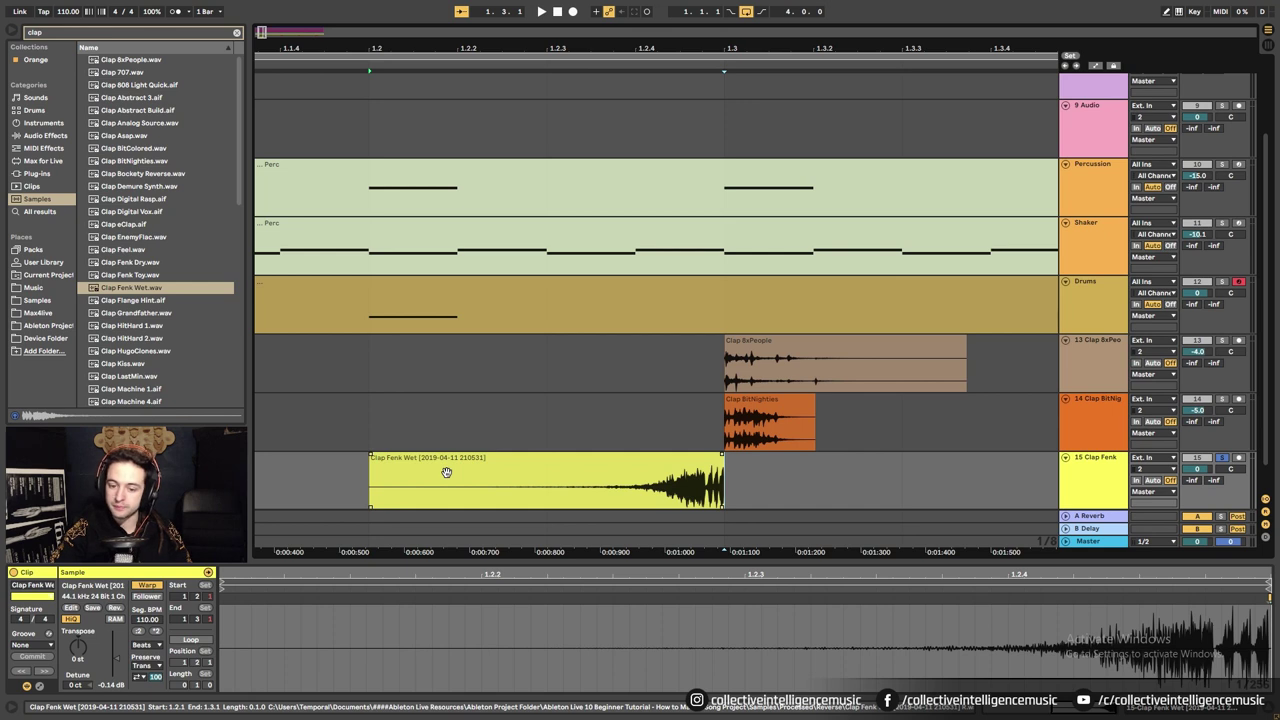
{"action": "left_click", "coordinate": [449, 468]}
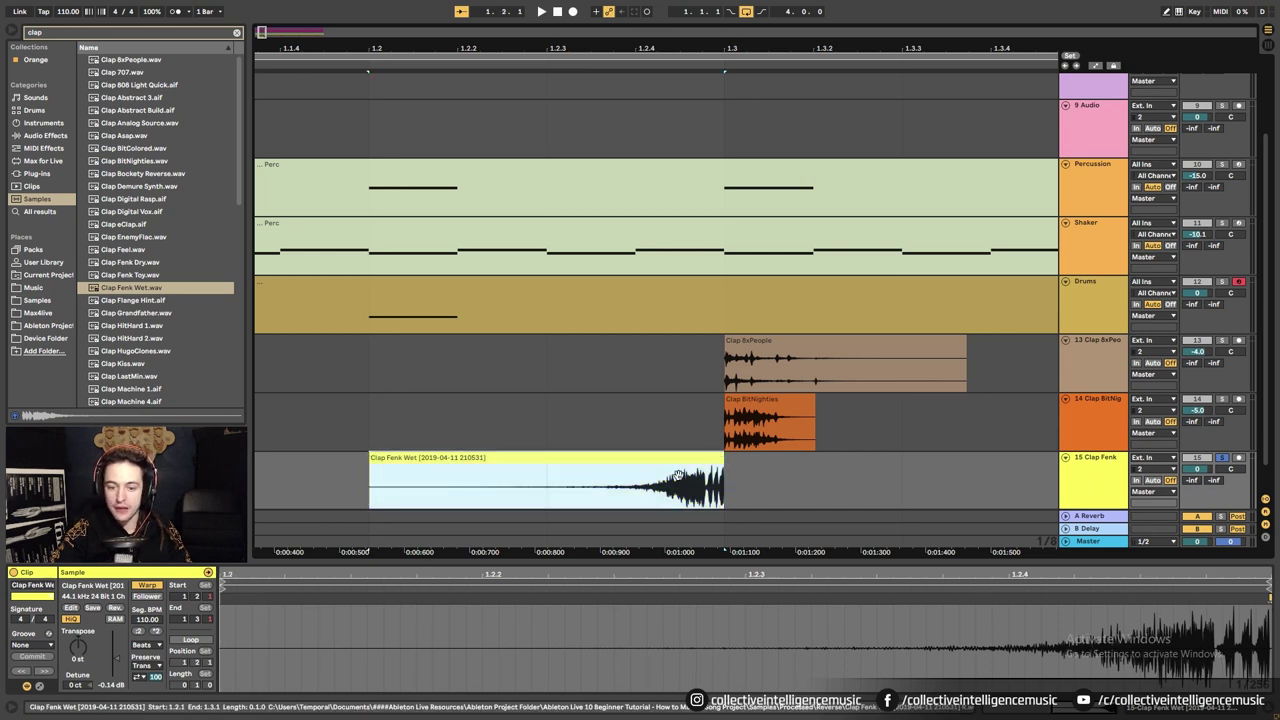
{"action": "left_click_drag", "start_coordinate": [1196, 469], "coordinate": [1196, 474]}
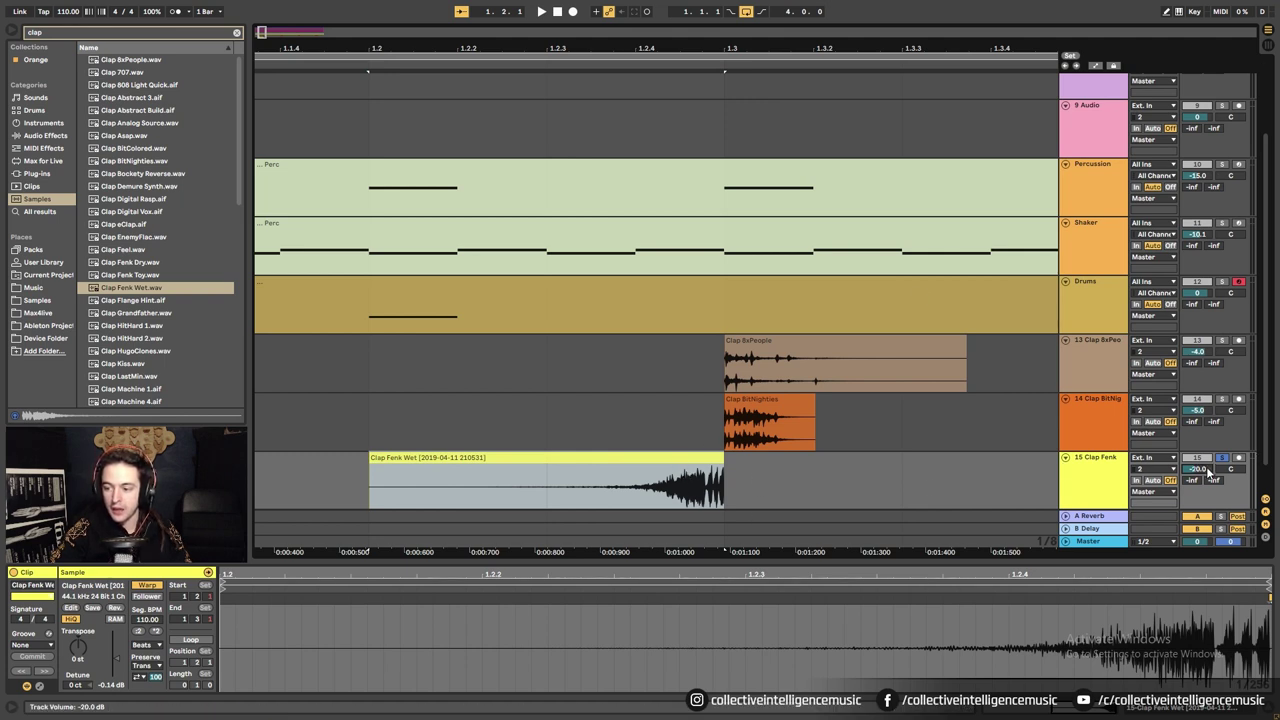
{"action": "left_click_drag", "start_coordinate": [740, 50], "coordinate": [367, 49]}
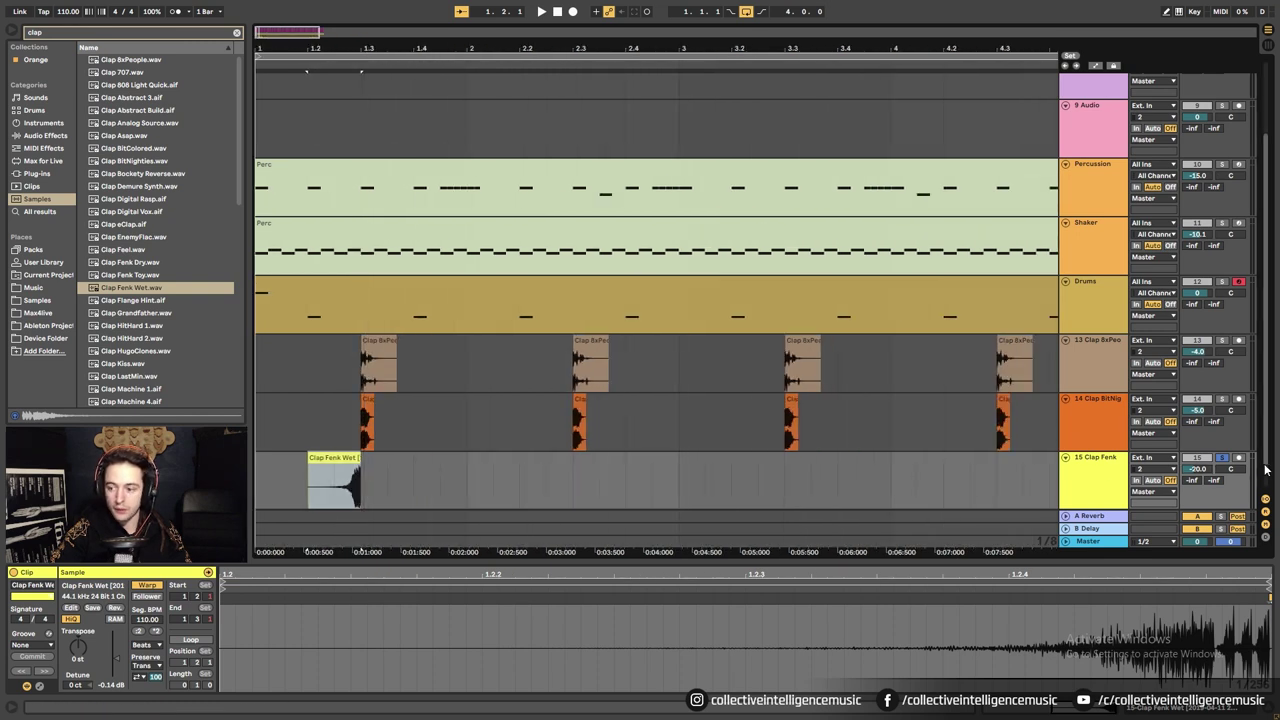
Turn off the solo on the Clap Fenk track and play the full beat from the start to hear the reversed clap.
{"action": "left_click", "coordinate": [261, 380]}
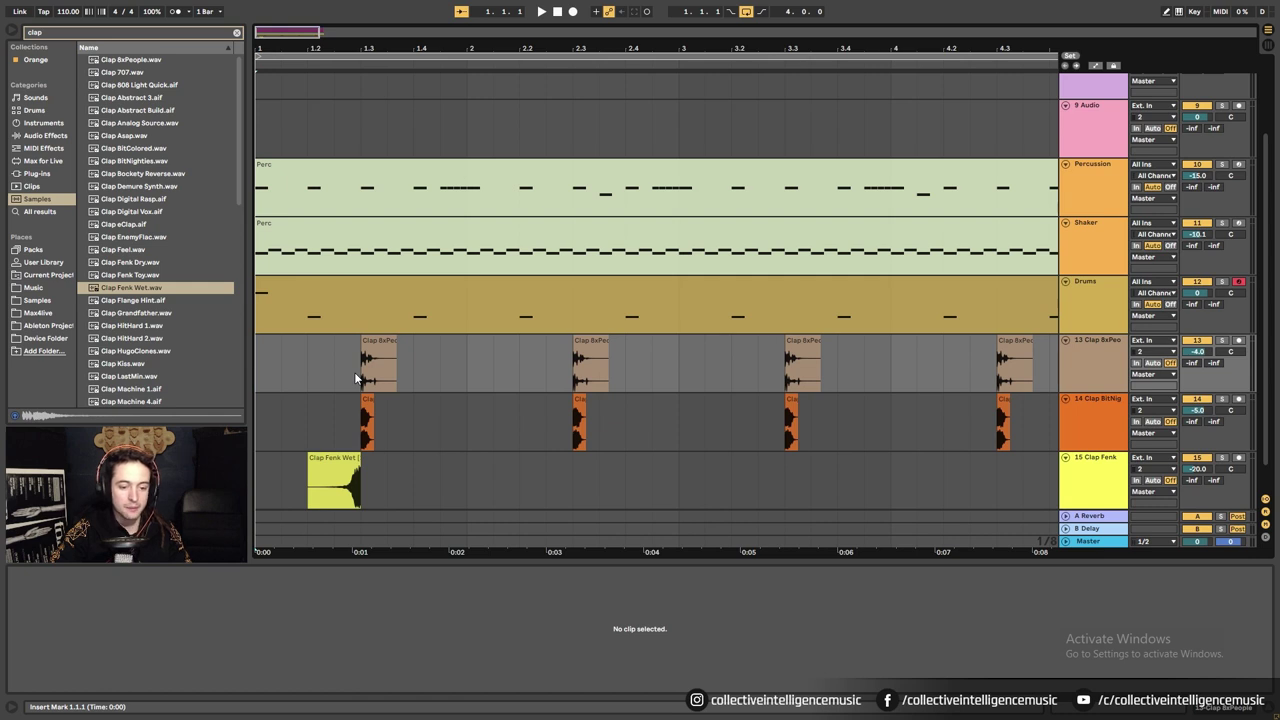
{"action": "key", "text": "space"}
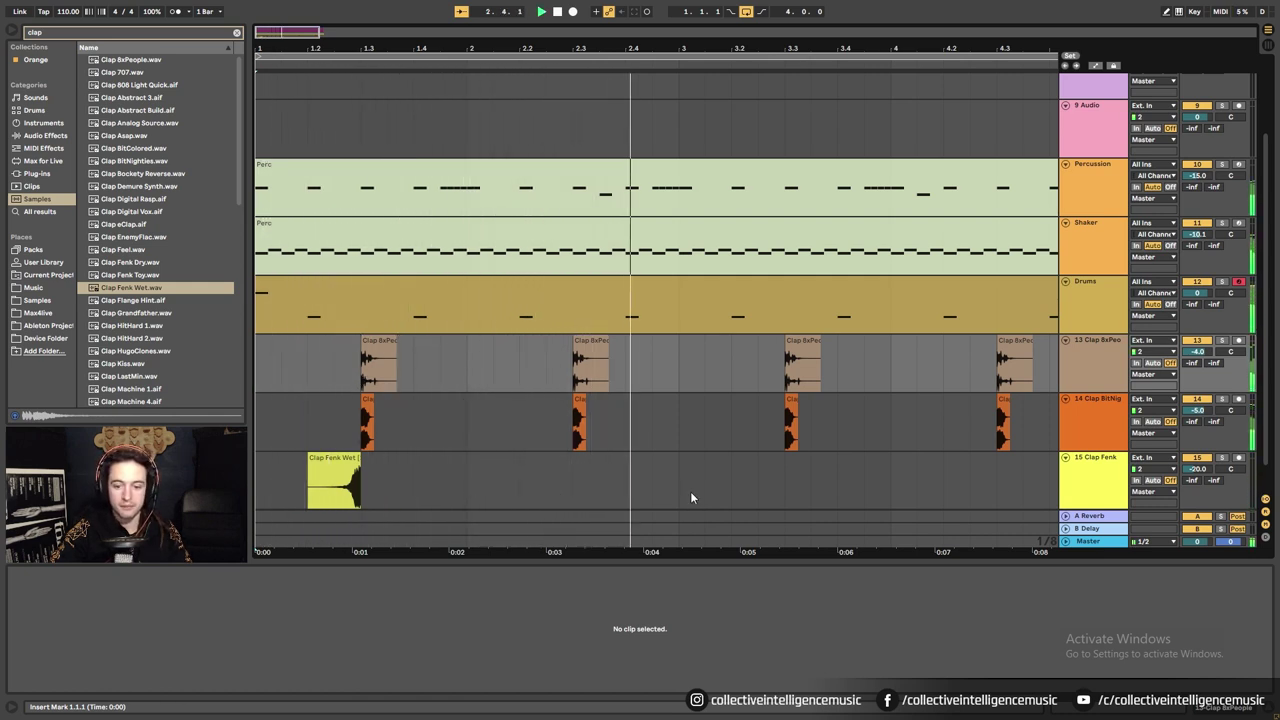
{"action": "left_click_drag", "start_coordinate": [558, 48], "coordinate": [540, 28]}
{"action": "left_click_drag", "start_coordinate": [462, 48], "coordinate": [435, 36]}
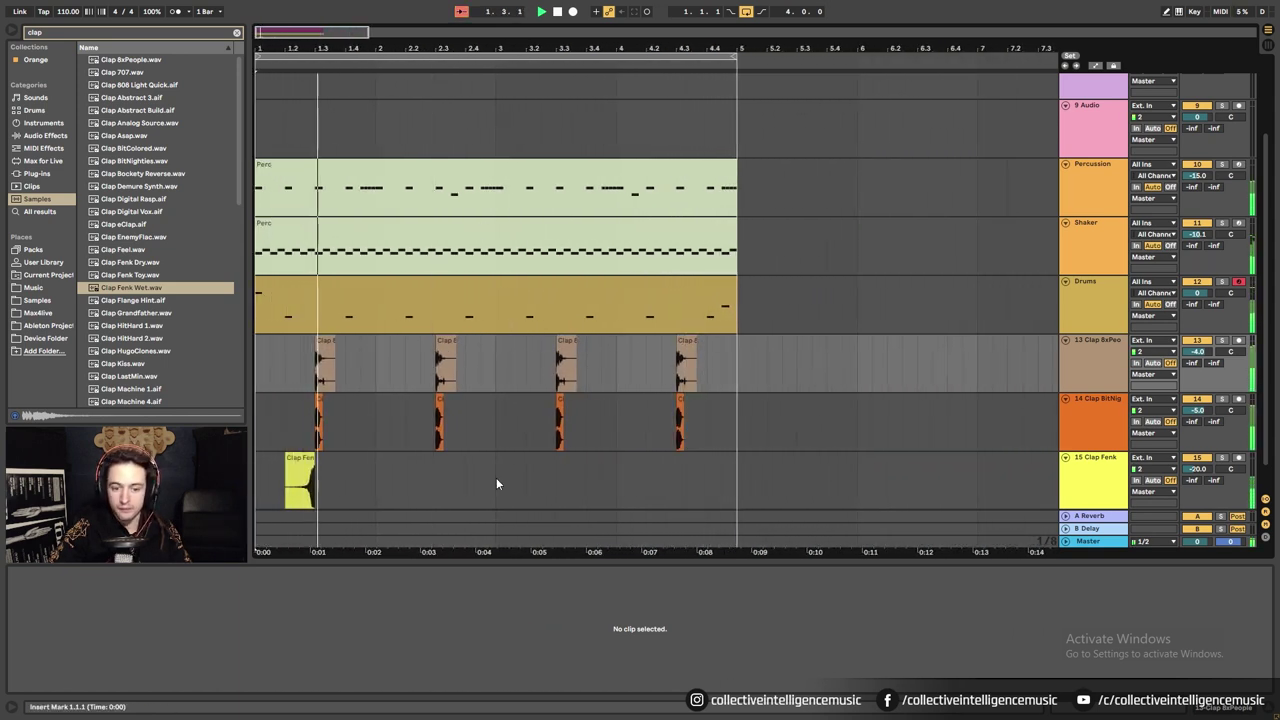
{"action": "key", "text": "space"}
Duplicate bars 1 and 2 of the Clap Fenk track so the reversed clap also plays in bar 3.
{"action": "left_click_drag", "start_coordinate": [496, 483], "coordinate": [255, 470]}
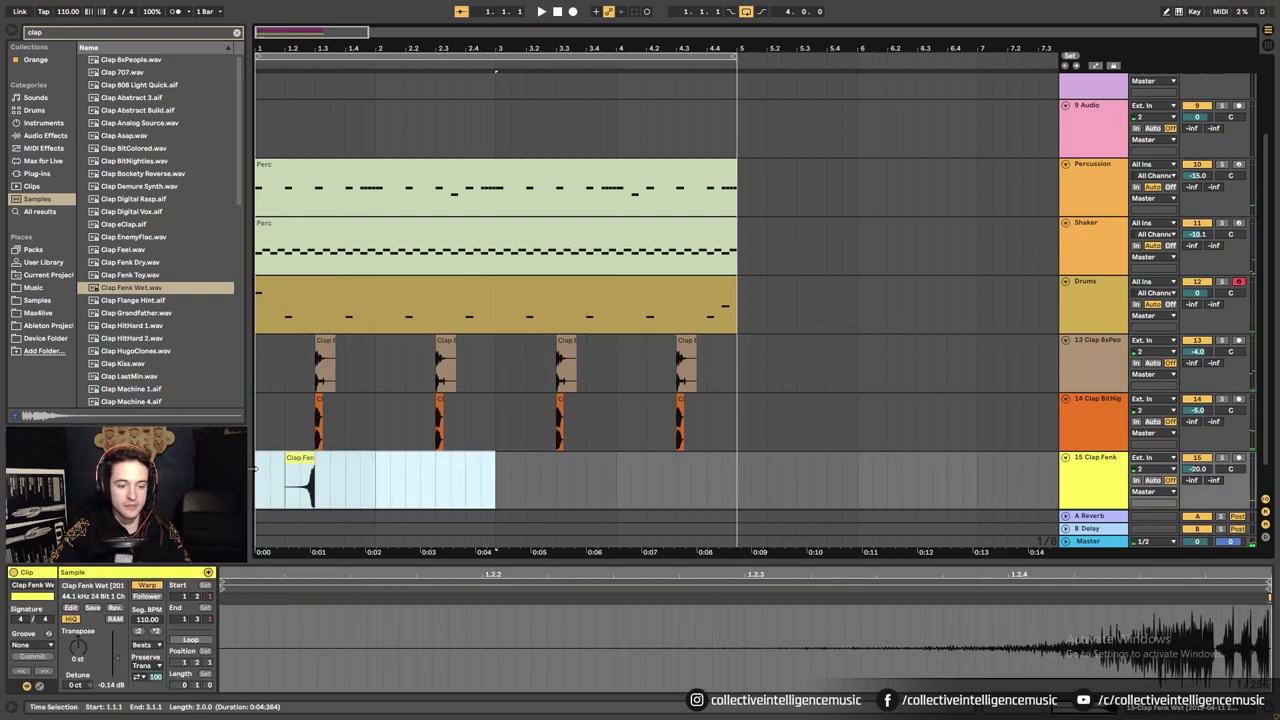
{"action": "key", "text": "ctrl+d"}
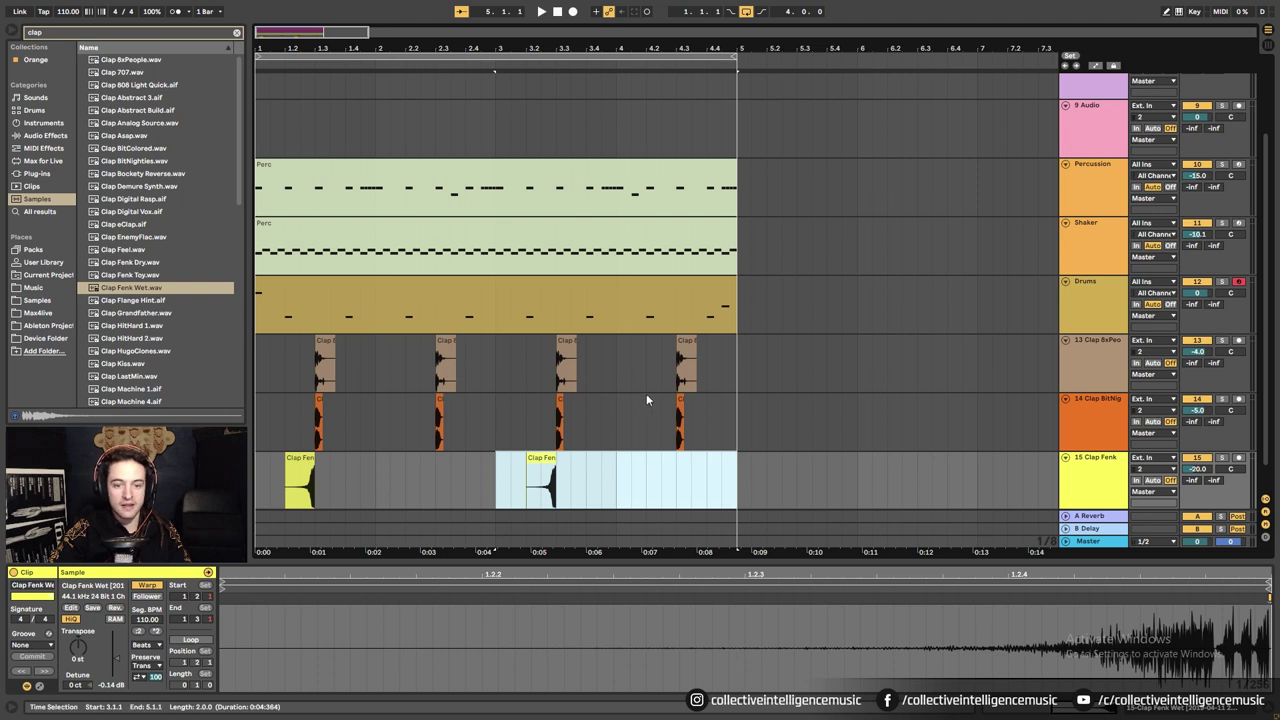
{"action": "left_click_drag", "start_coordinate": [493, 49], "coordinate": [493, 40]}
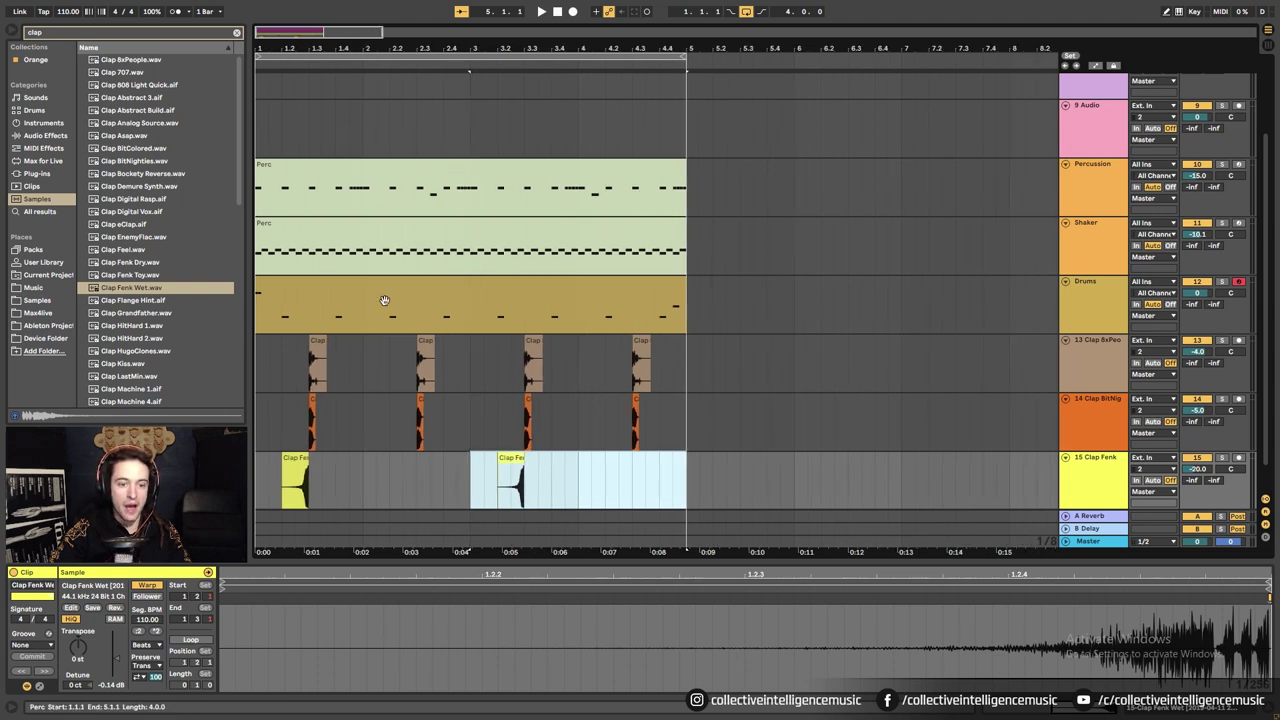
Play the four-bar loop from the start to hear both reversed claps with the rest of the beat.
{"action": "left_click", "coordinate": [268, 411]}
{"action": "key", "text": "space"}
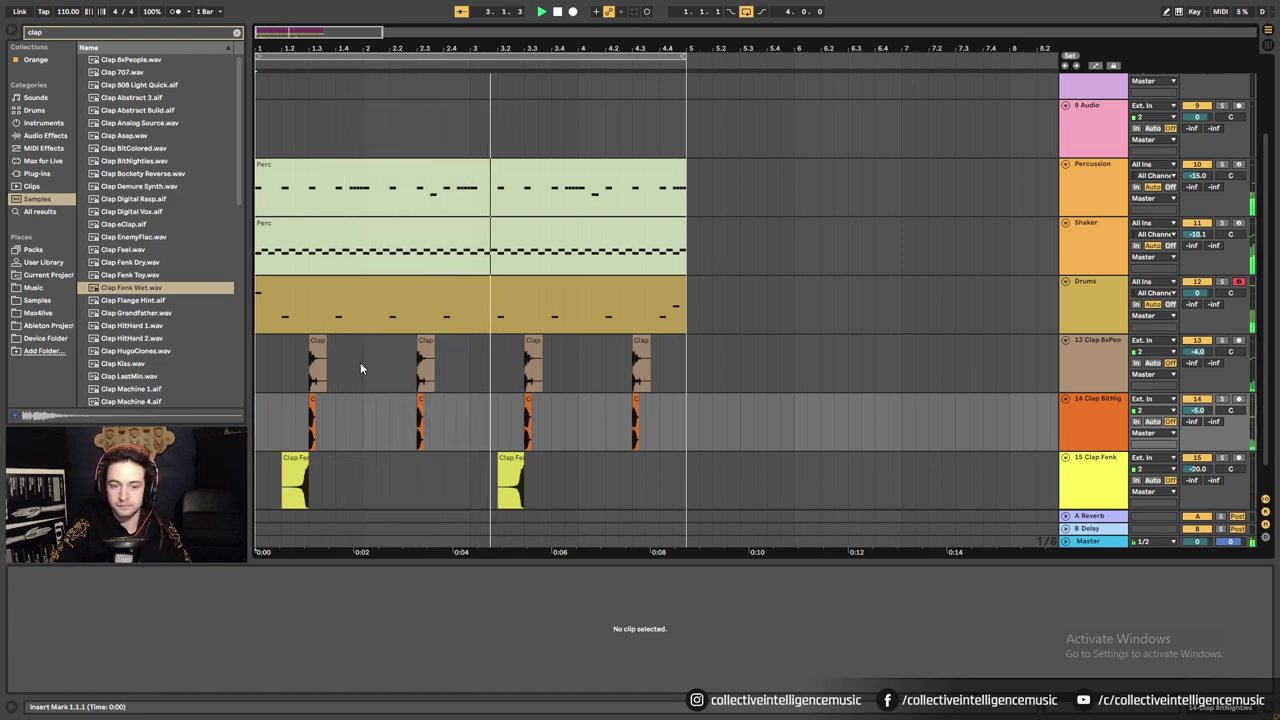
{"action": "scroll", "coordinate": [361, 369], "scroll_direction": "up", "scroll_amount": 2}
{"action": "scroll", "coordinate": [361, 369], "scroll_direction": "up", "scroll_amount": 2}
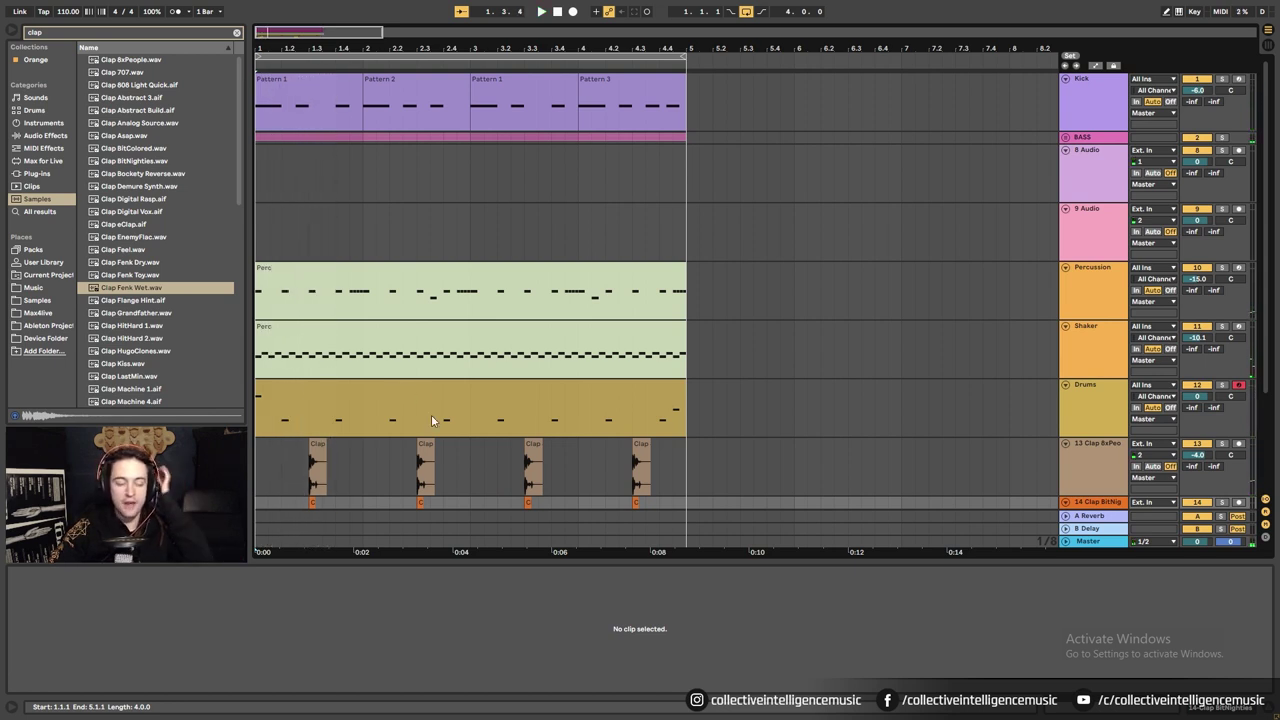
{"action": "left_click_drag", "start_coordinate": [392, 38], "coordinate": [392, 30]}
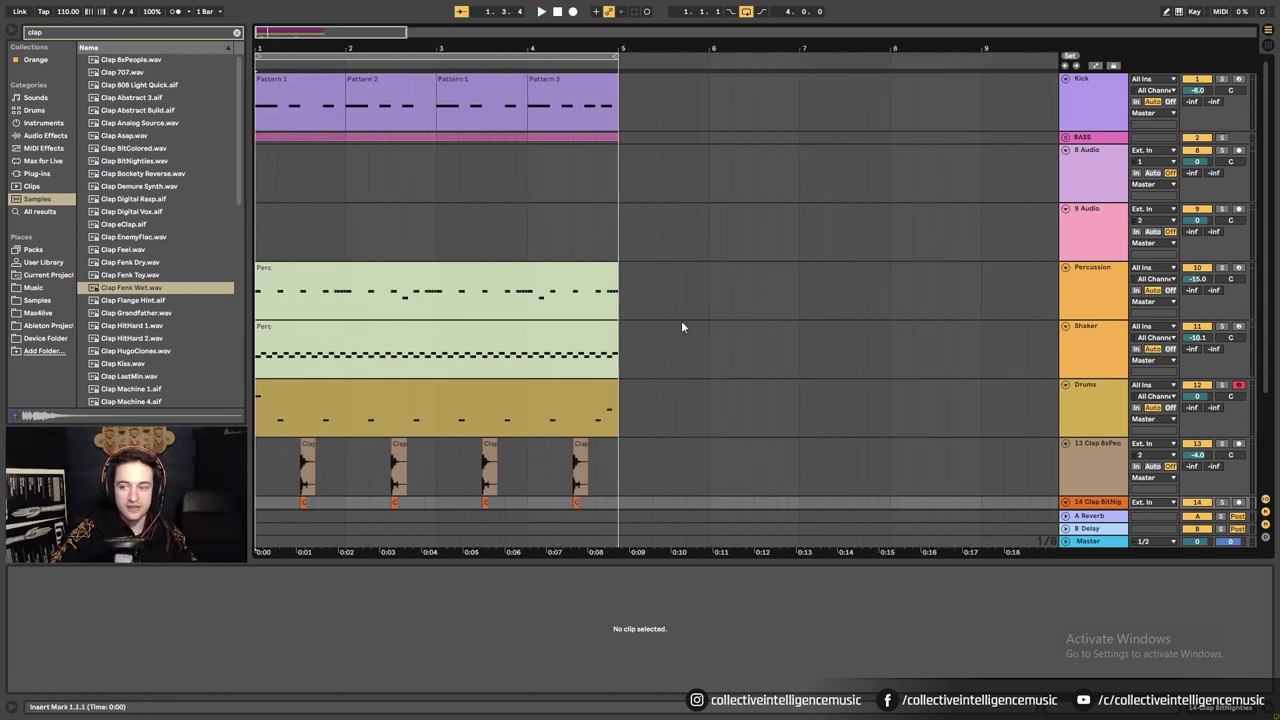
Rename the three clap tracks as ClapLayer1, ClapLayer2 and RevClap.
{"action": "scroll", "coordinate": [1090, 429], "scroll_direction": "down", "scroll_amount": 3}
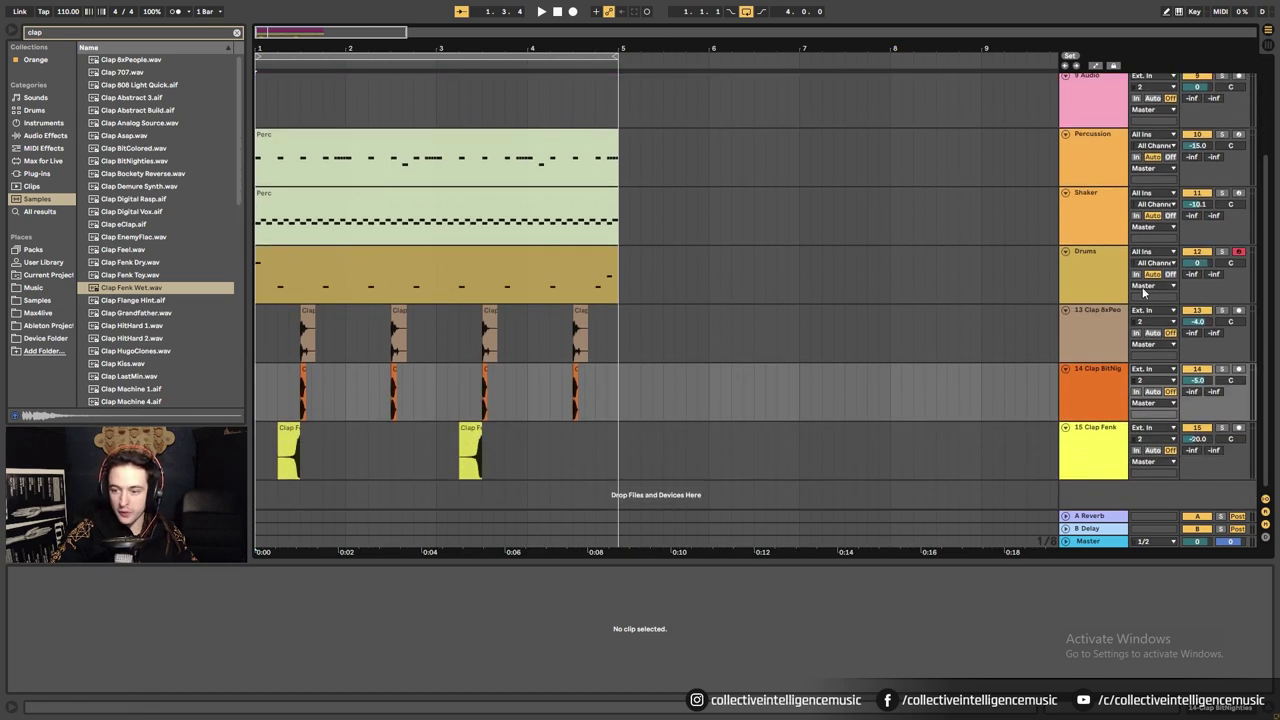
{"action": "left_click", "coordinate": [1097, 328]}
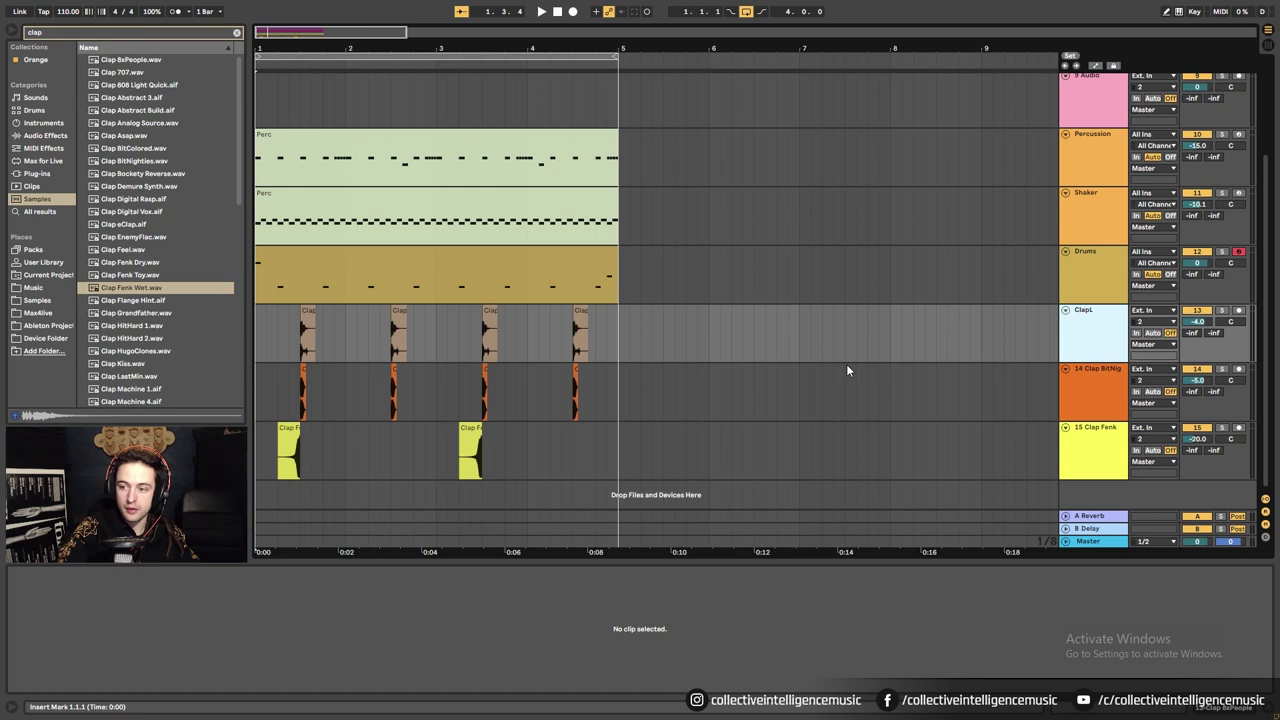
{"action": "left_click", "coordinate": [1064, 404]}
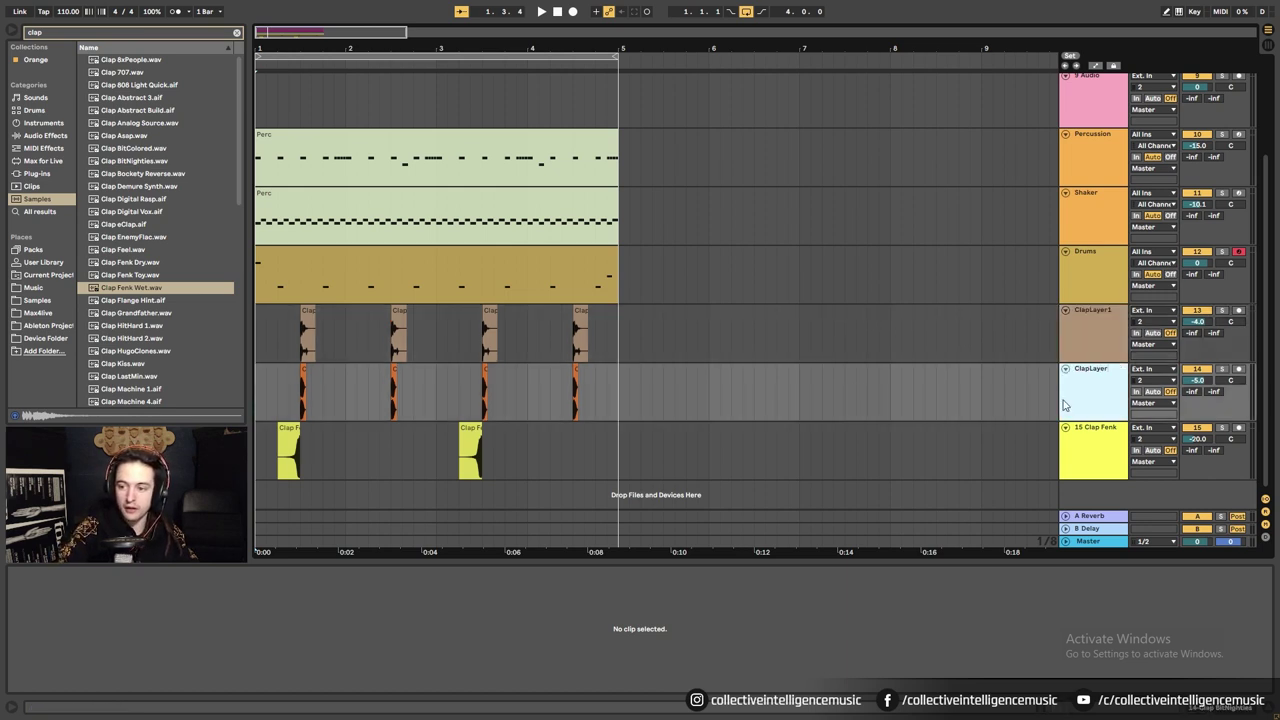
{"action": "left_click", "coordinate": [1083, 444]}
{"action": "key", "text": "ctrl+r"}
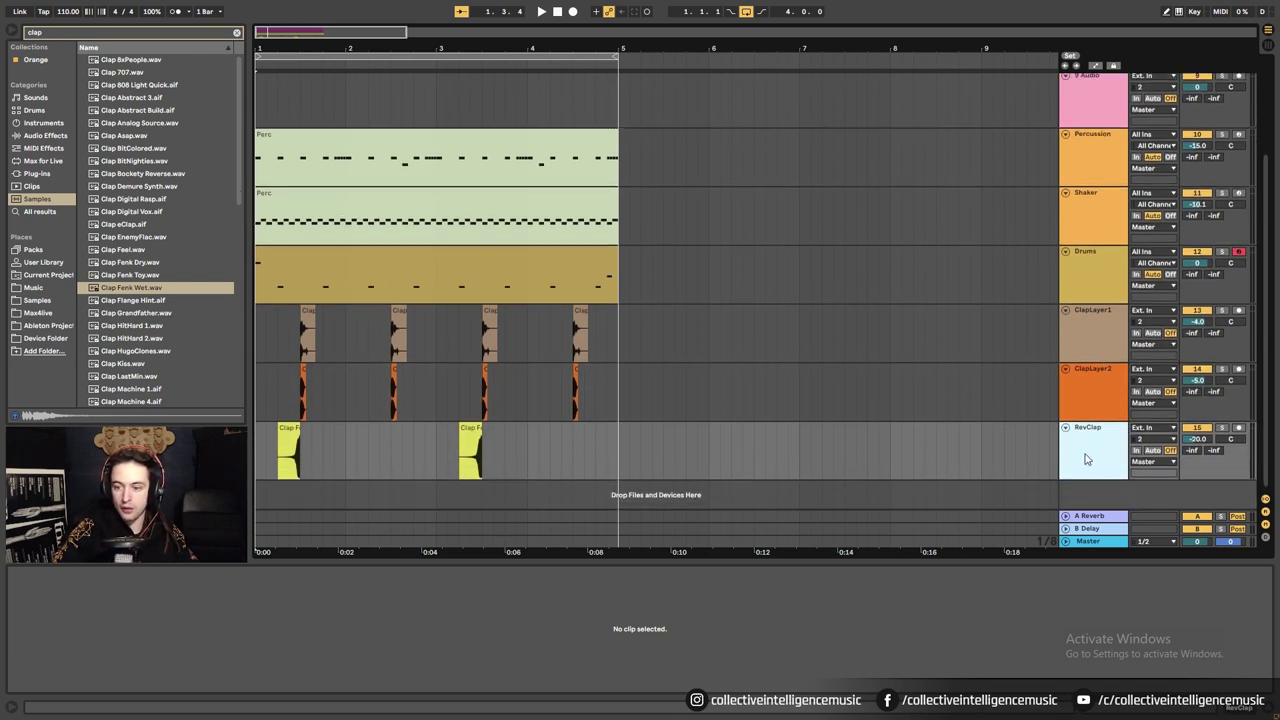
Group the ClapLayer1, ClapLayer2 and RevClap tracks and name the group ClapGroup.
{"action": "left_click", "coordinate": [1097, 338], "text": "shift"}
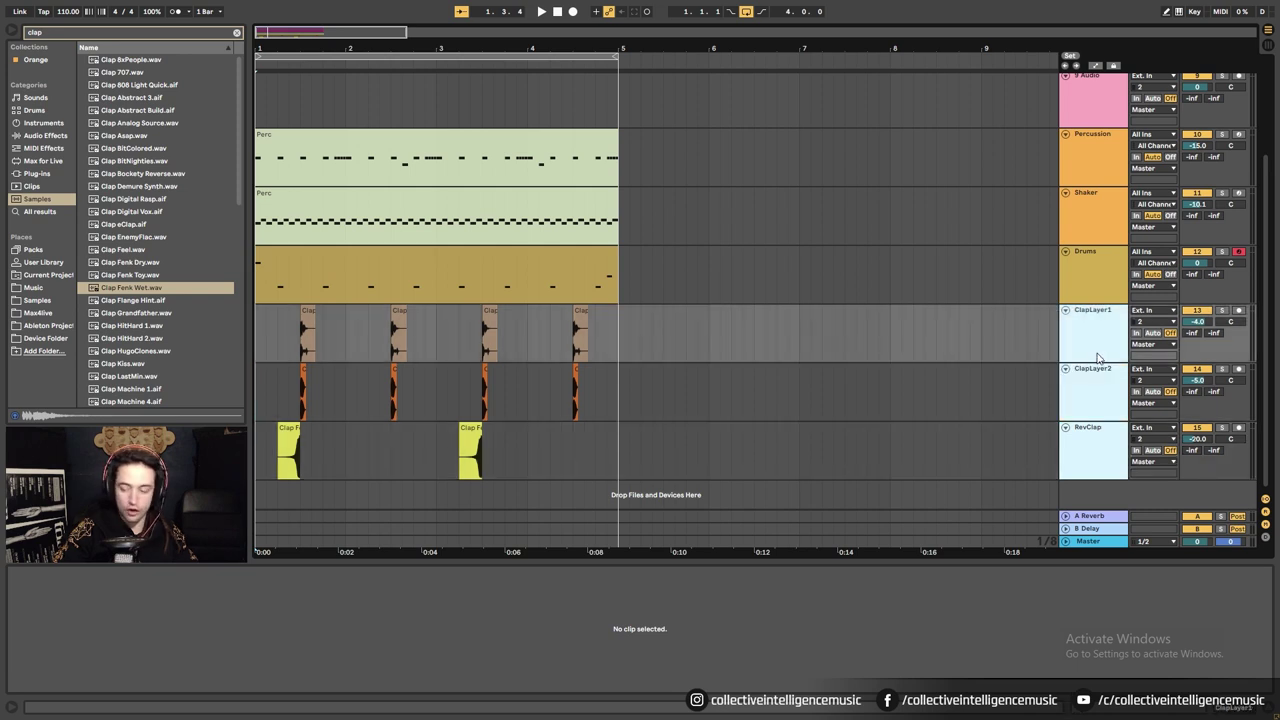
{"action": "left_click", "coordinate": [1095, 443]}
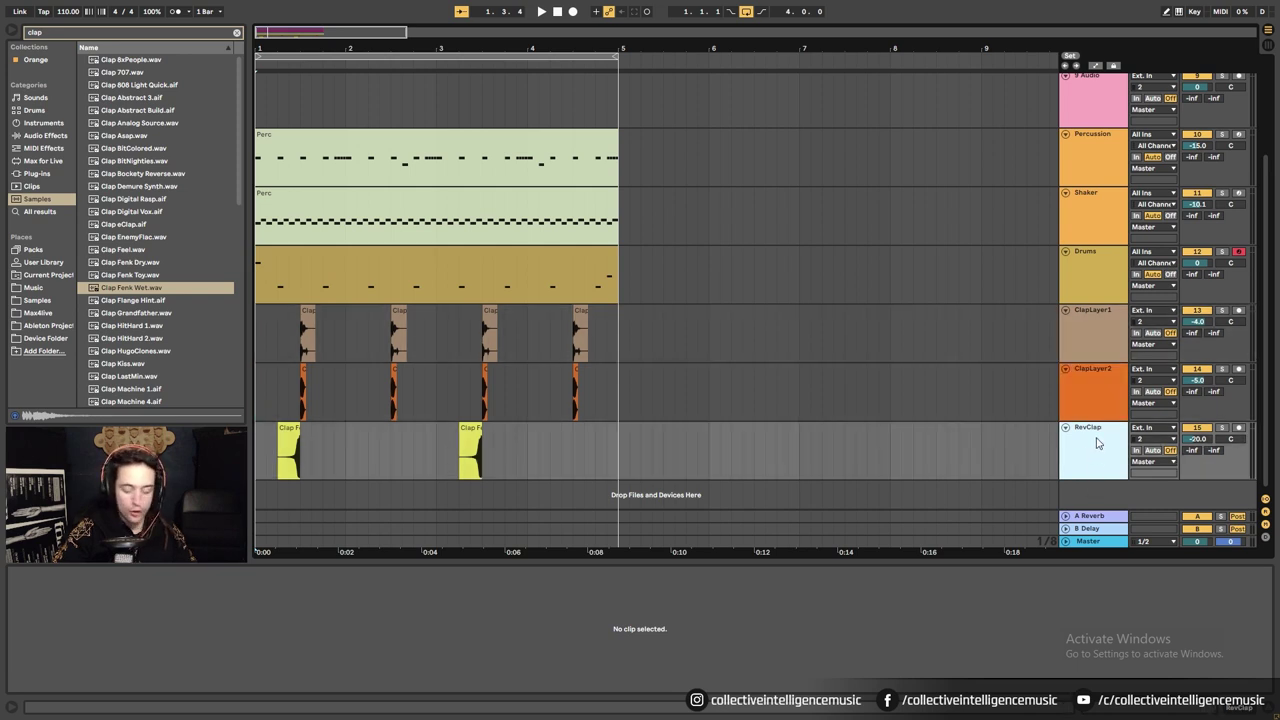
{"action": "left_click", "coordinate": [1112, 349], "text": "shift"}
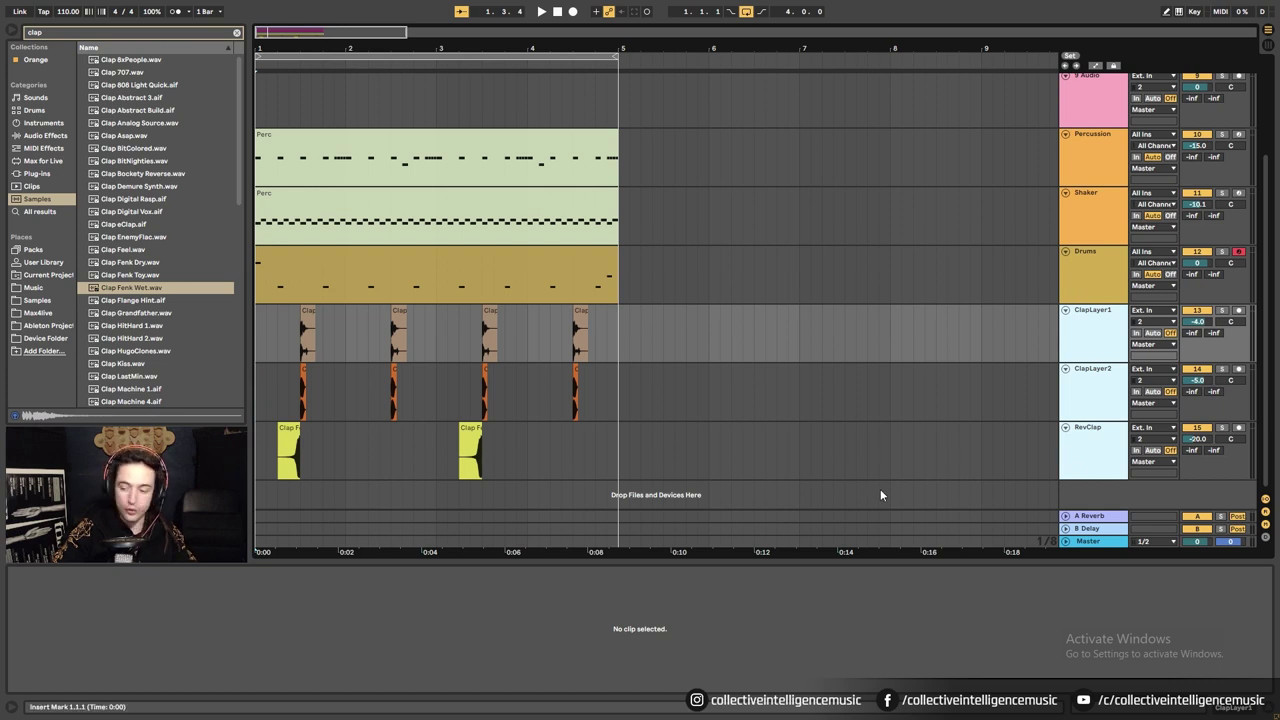
{"action": "key", "text": "ctrl+g"}
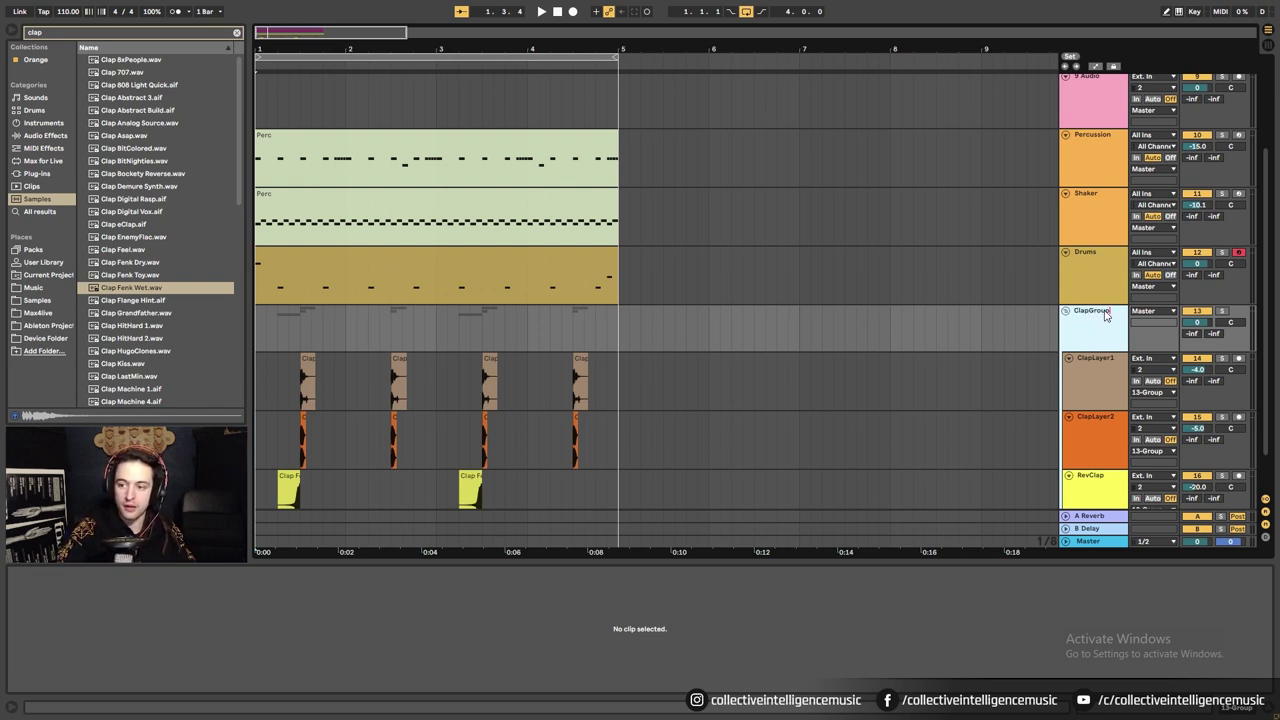
Group the Percussion, Shaker and Drums tracks with ClapGroup and name the new group Percussion/Drums.
{"action": "left_click", "coordinate": [1097, 149]}
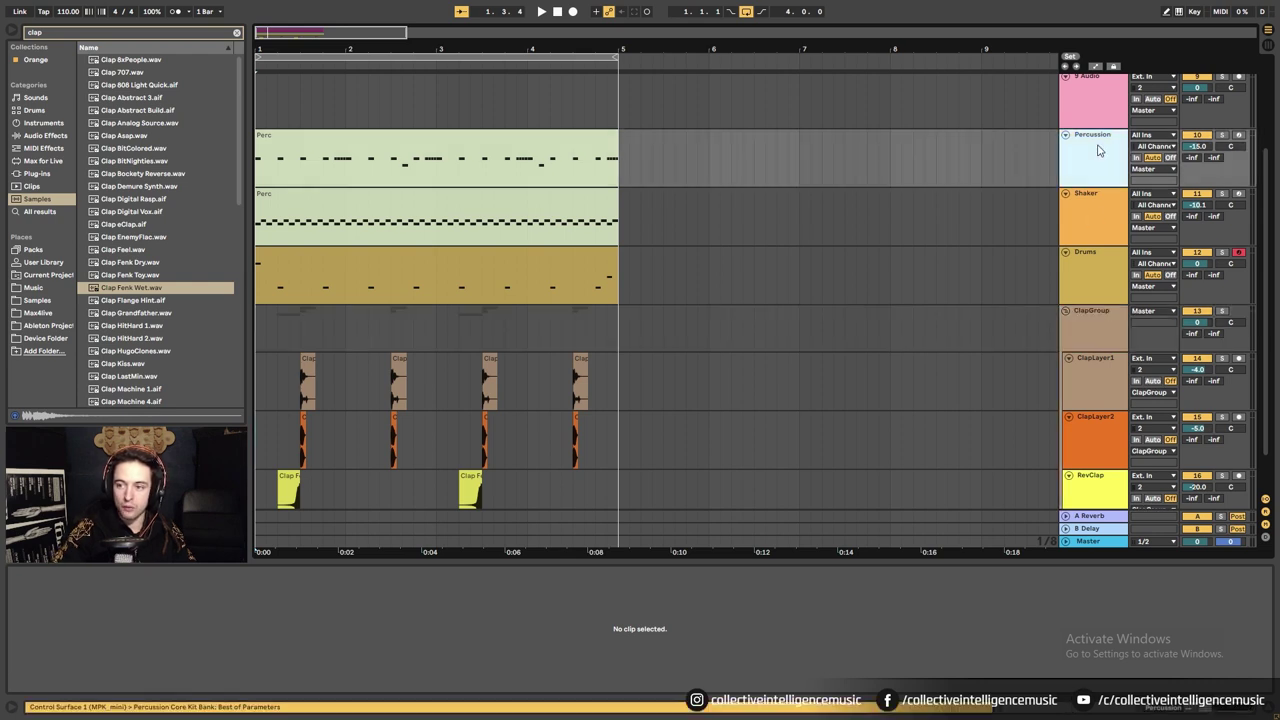
{"action": "left_click", "coordinate": [1100, 330], "text": "shift"}
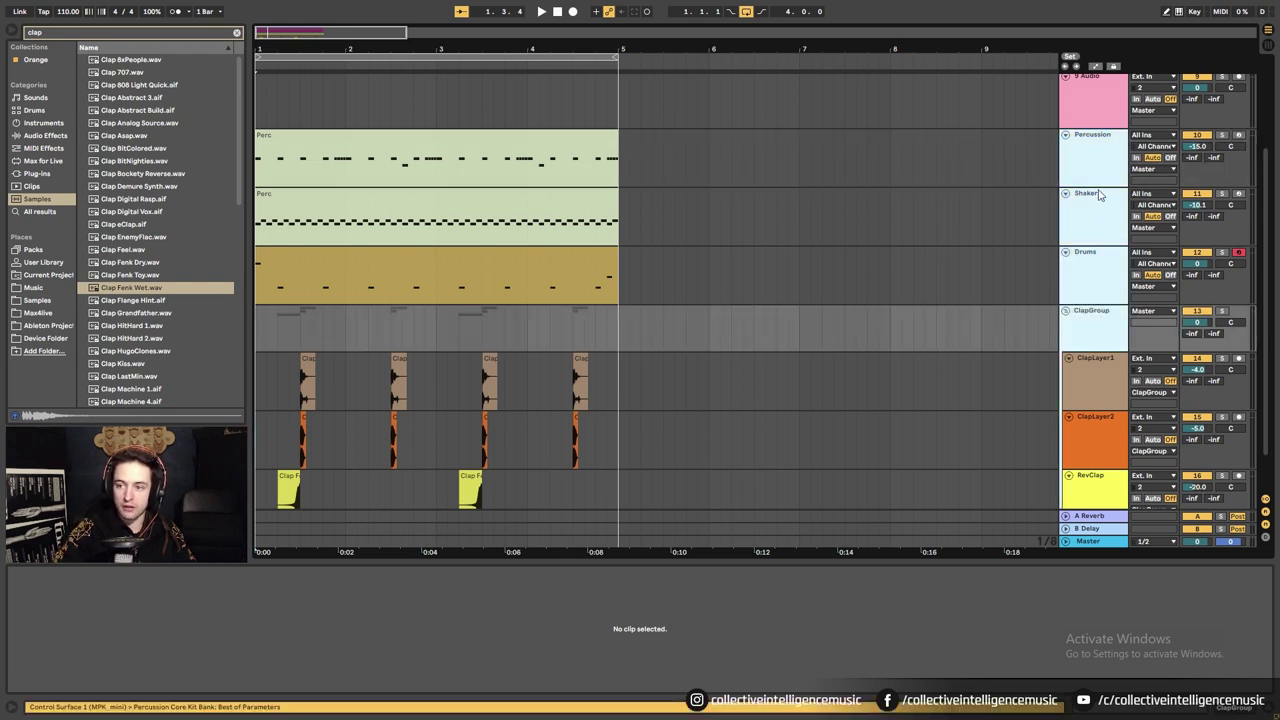
{"action": "scroll", "coordinate": [1083, 339], "scroll_direction": "down", "scroll_amount": 2}
{"action": "scroll", "coordinate": [1083, 339], "scroll_direction": "up", "scroll_amount": 1}
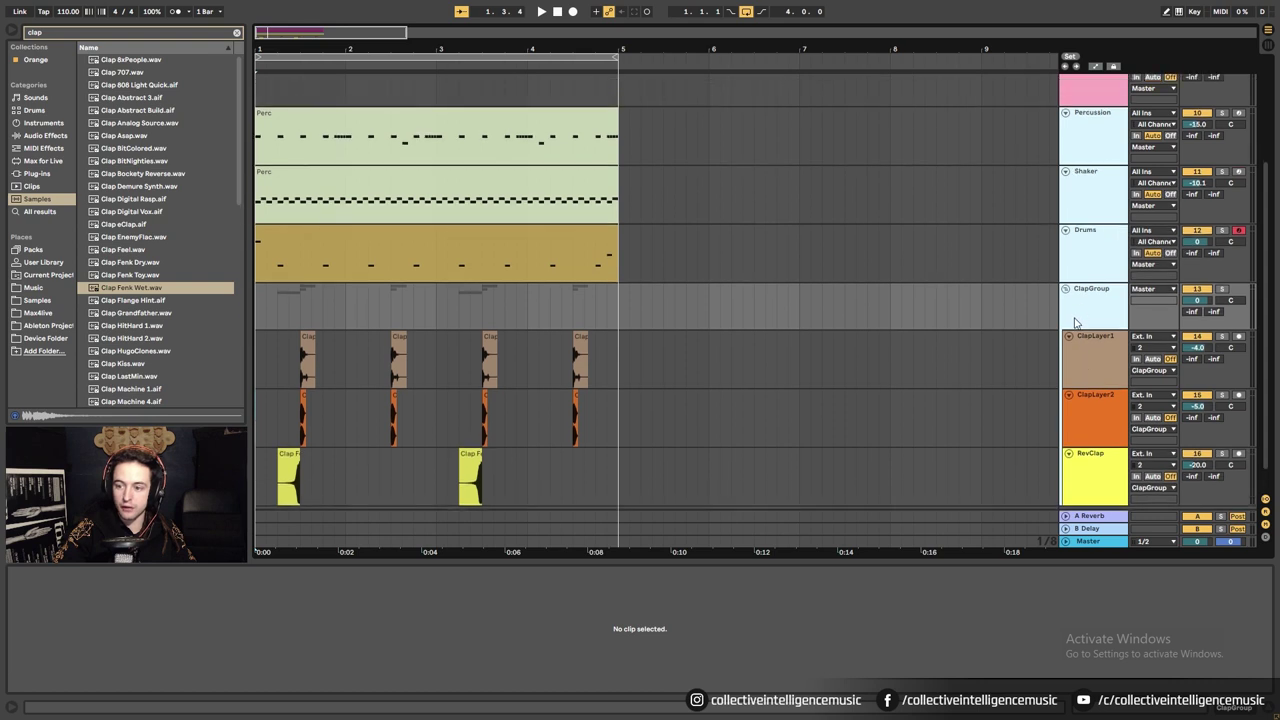
{"action": "scroll", "coordinate": [1087, 237], "scroll_direction": "up", "scroll_amount": 1}
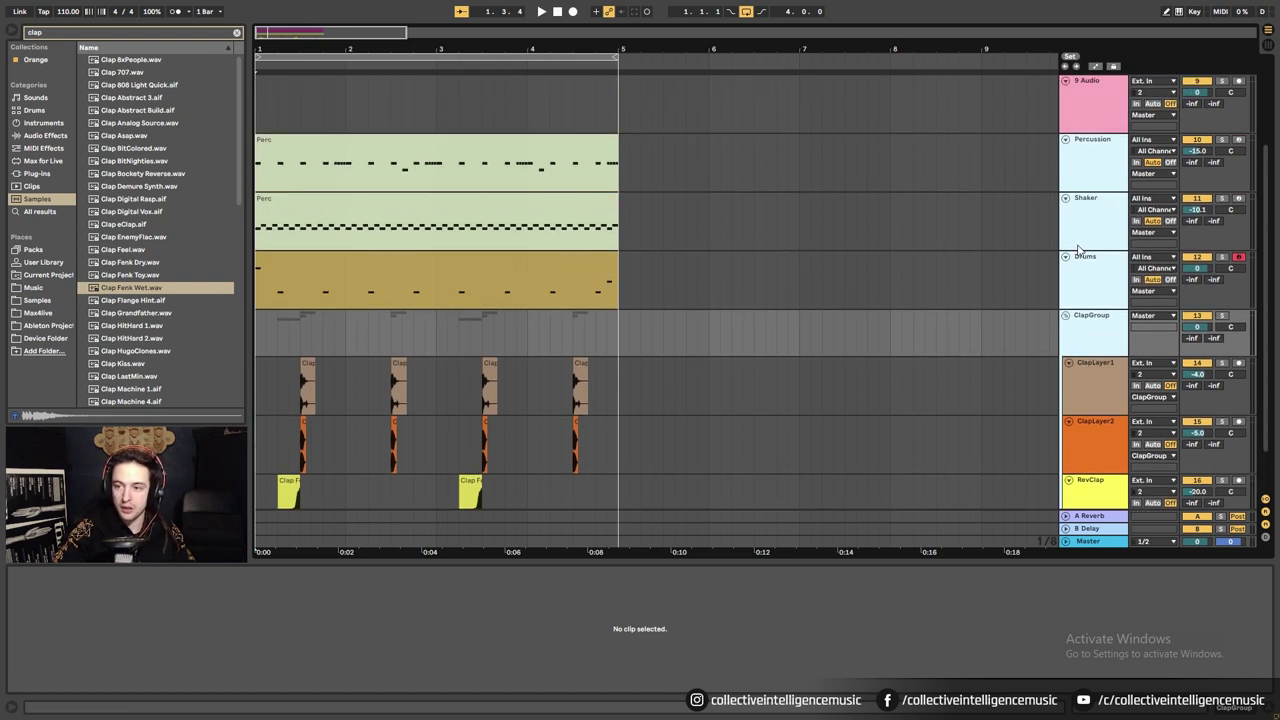
{"action": "key", "text": "ctrl+g"}
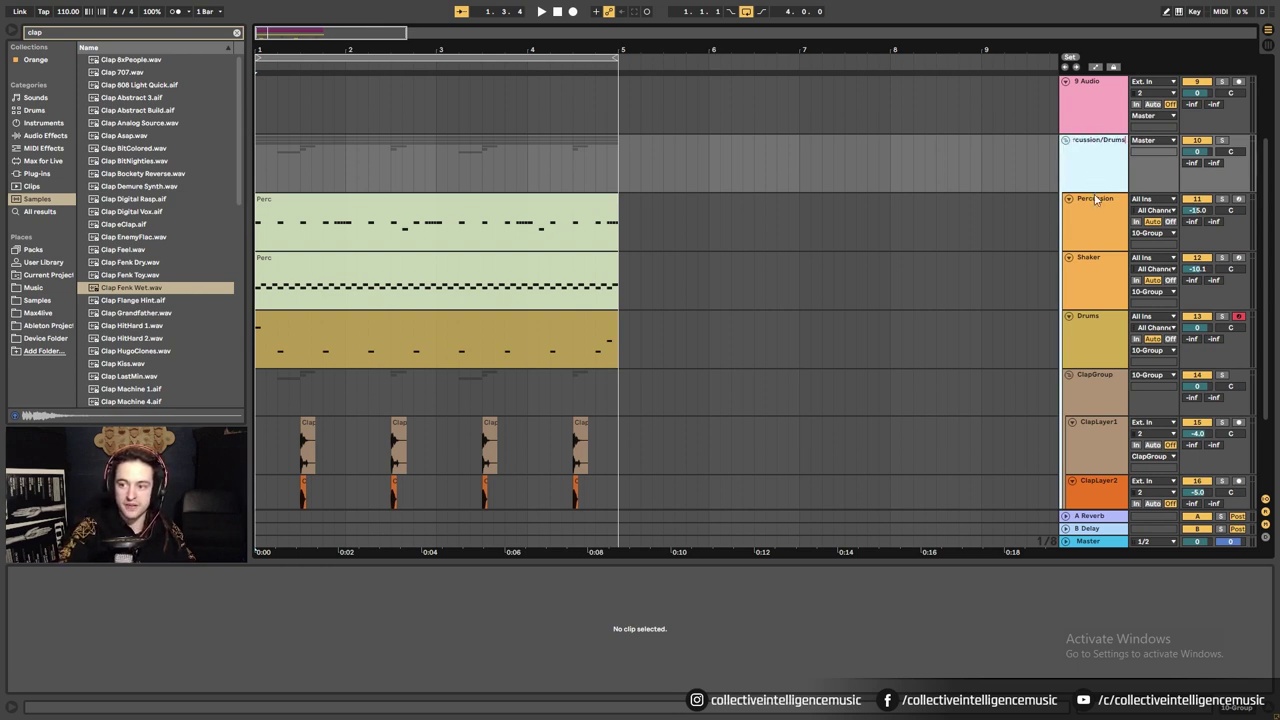
Colour the Percussion/Drums group bright green and assign that colour to all its grouped tracks and clips.
{"action": "scroll", "coordinate": [1100, 190], "scroll_direction": "up", "scroll_amount": 5}
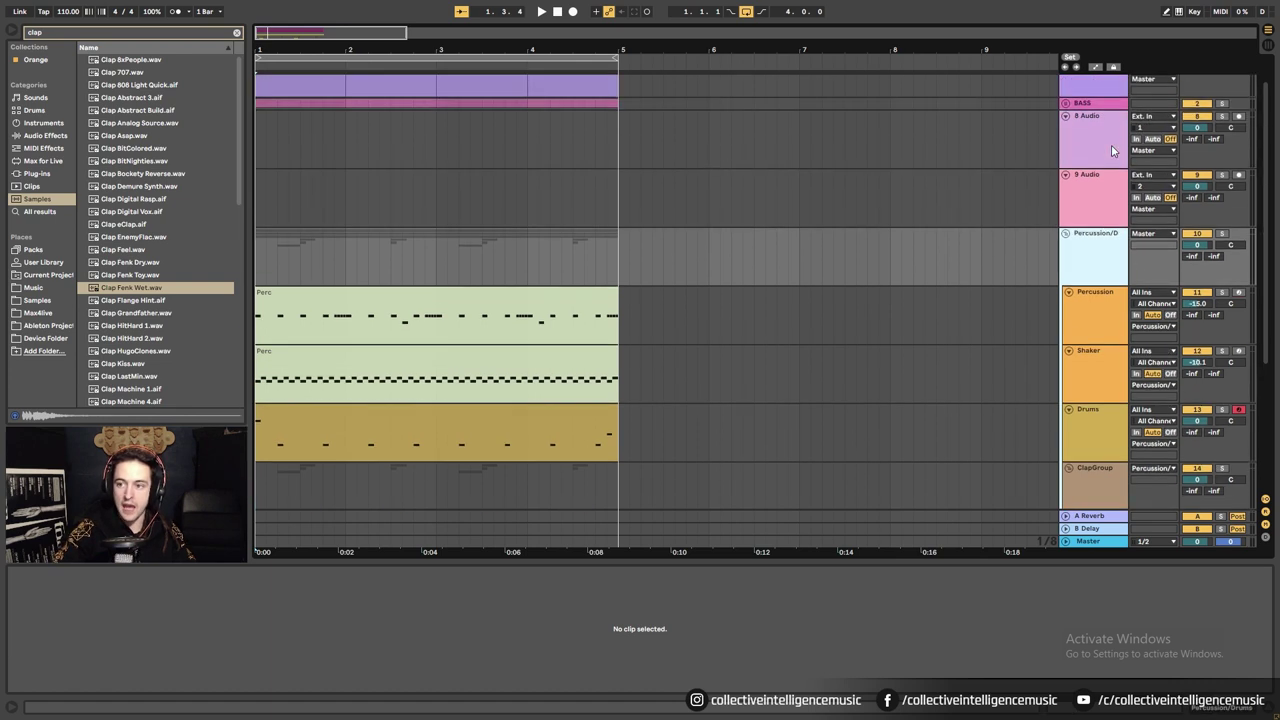
{"action": "scroll", "coordinate": [1092, 228], "scroll_direction": "down", "scroll_amount": 5}
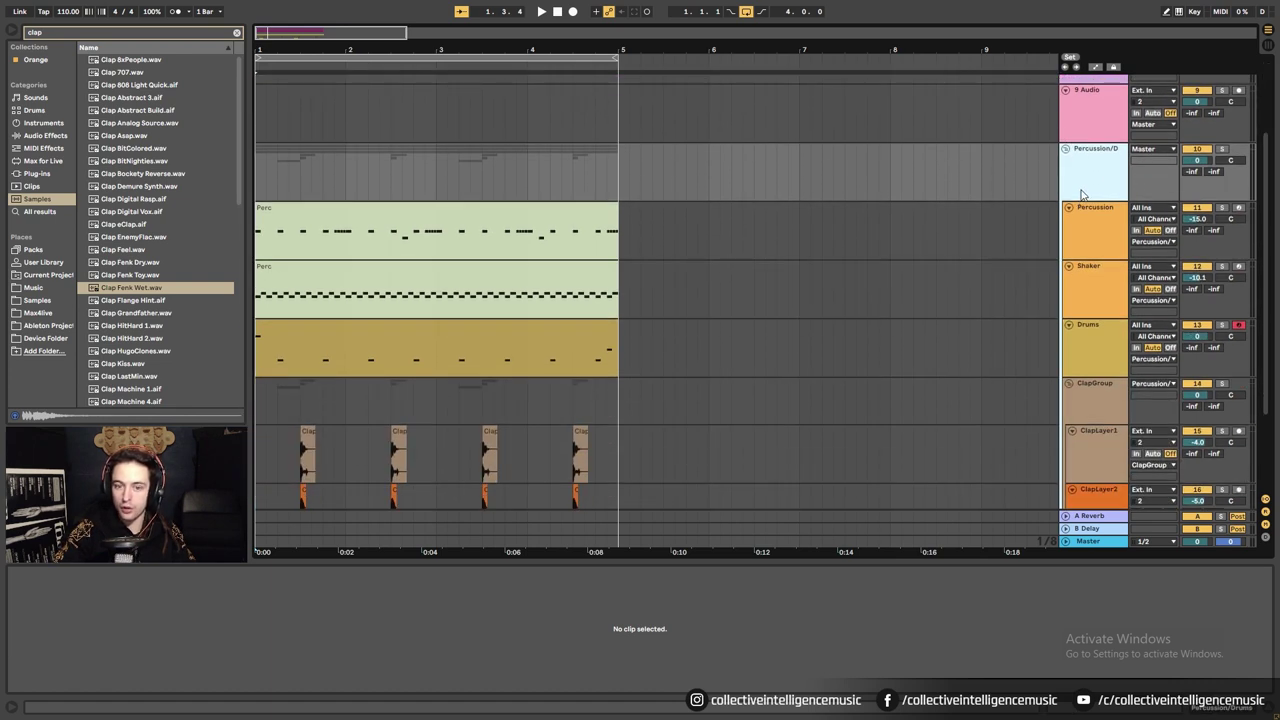
{"action": "scroll", "coordinate": [1090, 185], "scroll_direction": "down", "scroll_amount": 1}
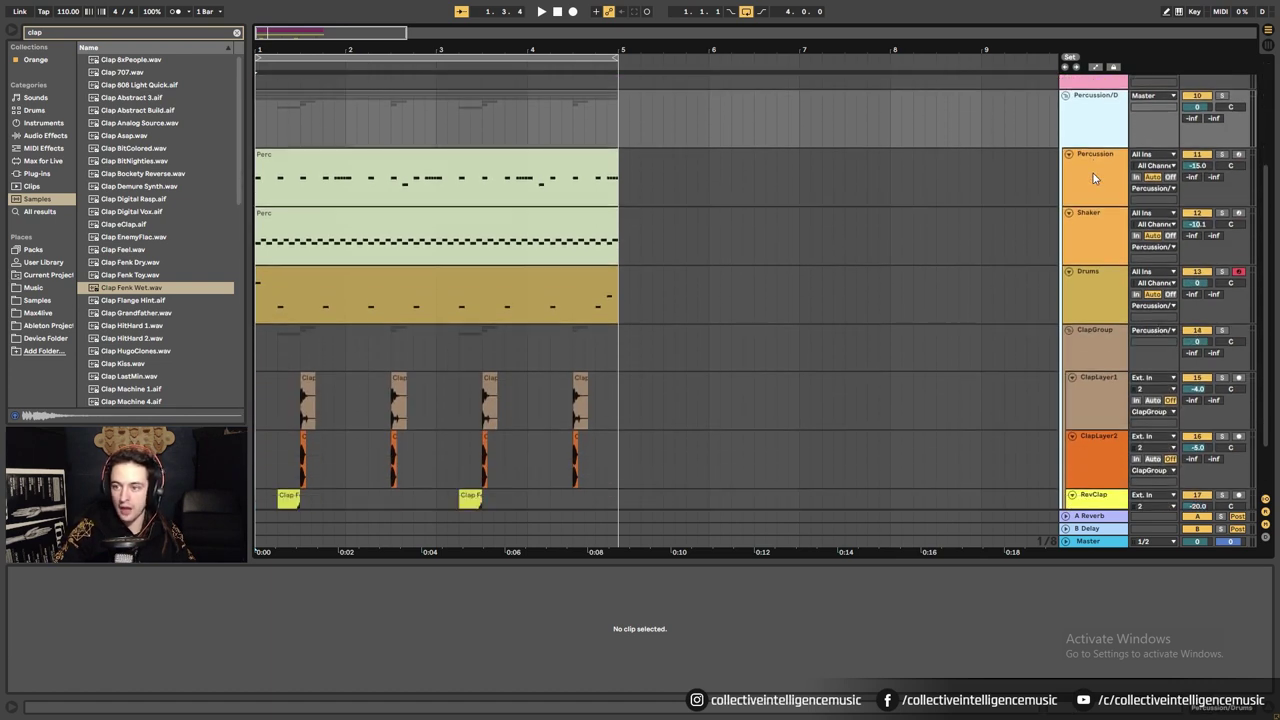
{"action": "right_click", "coordinate": [1093, 112]}
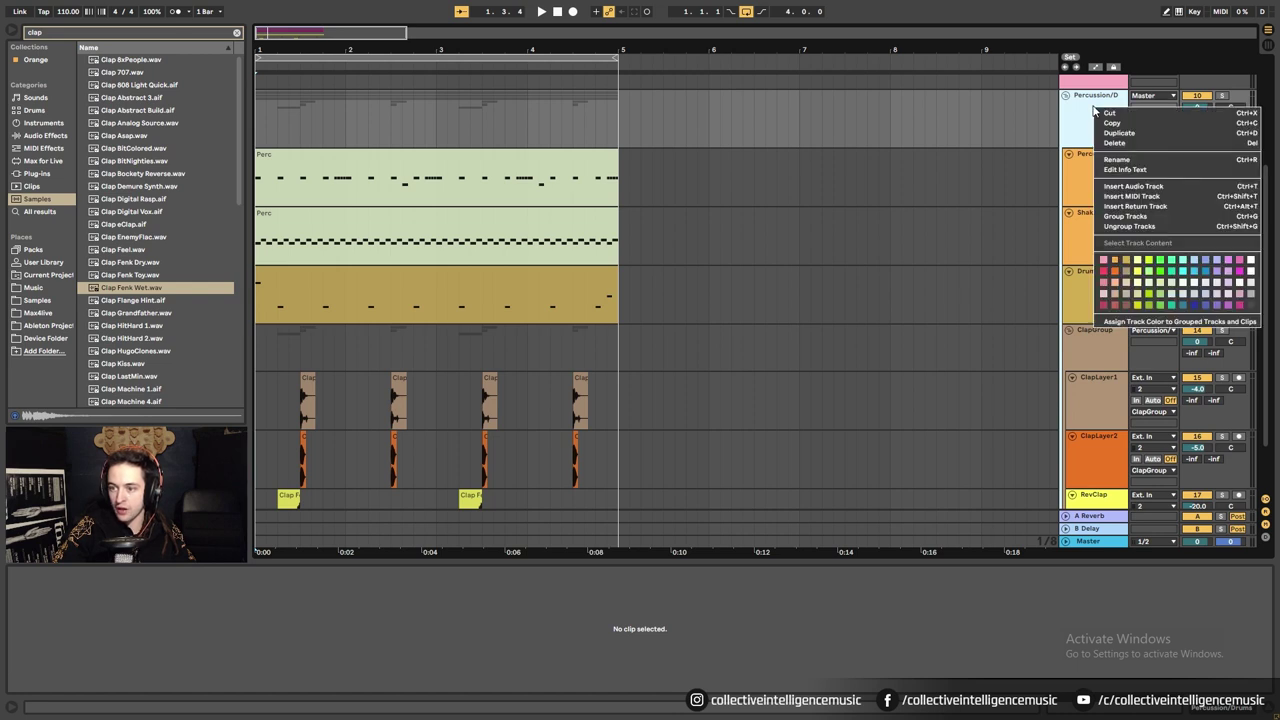
{"action": "left_click", "coordinate": [1164, 266]}
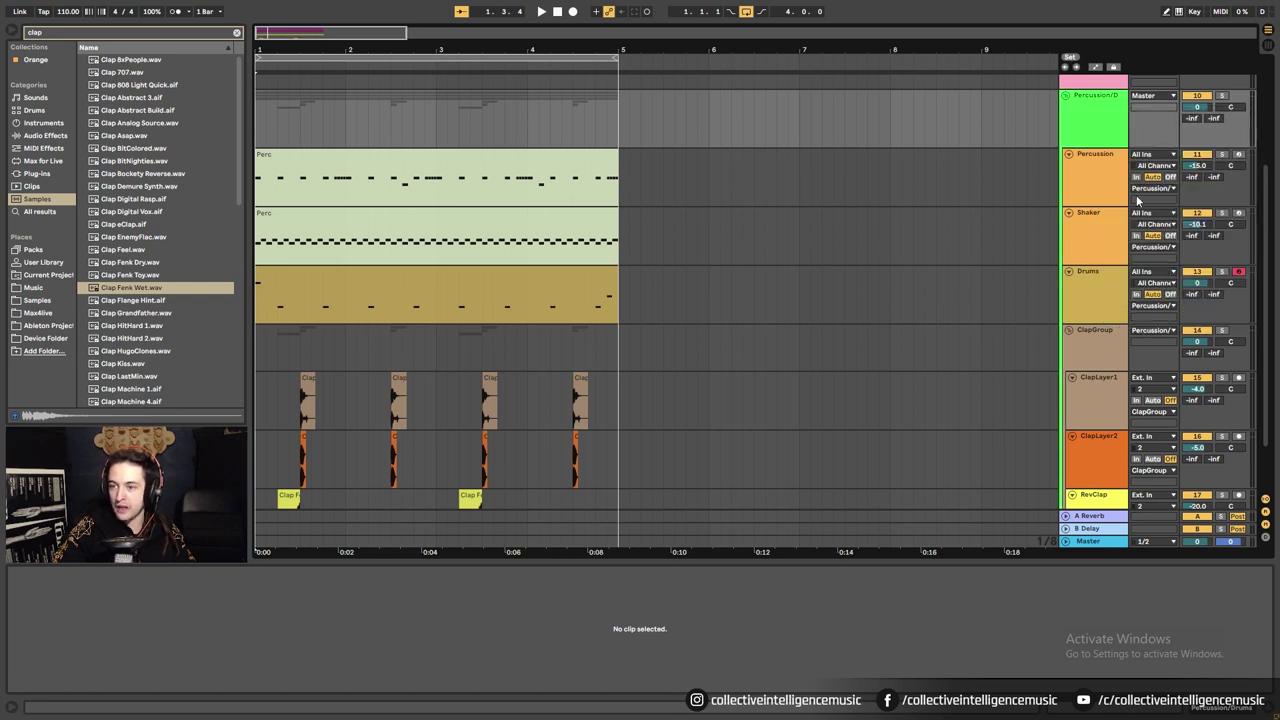
{"action": "right_click", "coordinate": [1094, 119]}
{"action": "left_click", "coordinate": [1122, 331]}
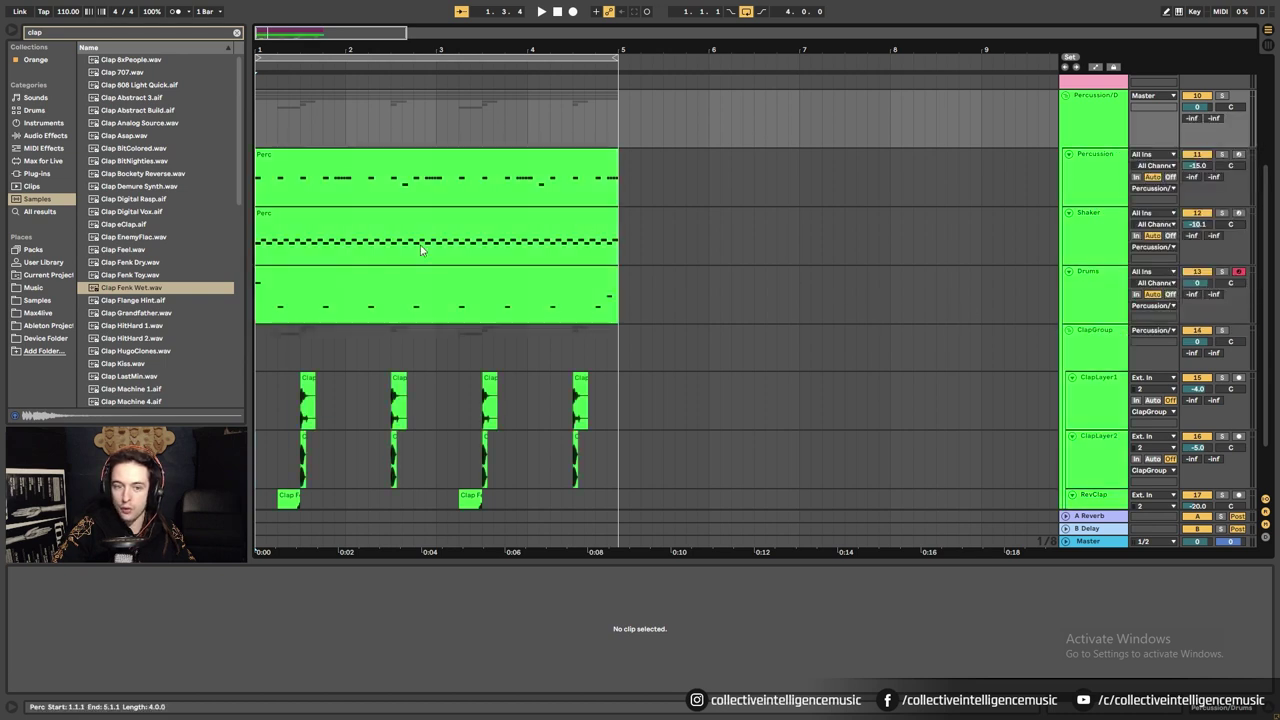
{"action": "right_click", "coordinate": [1083, 121]}
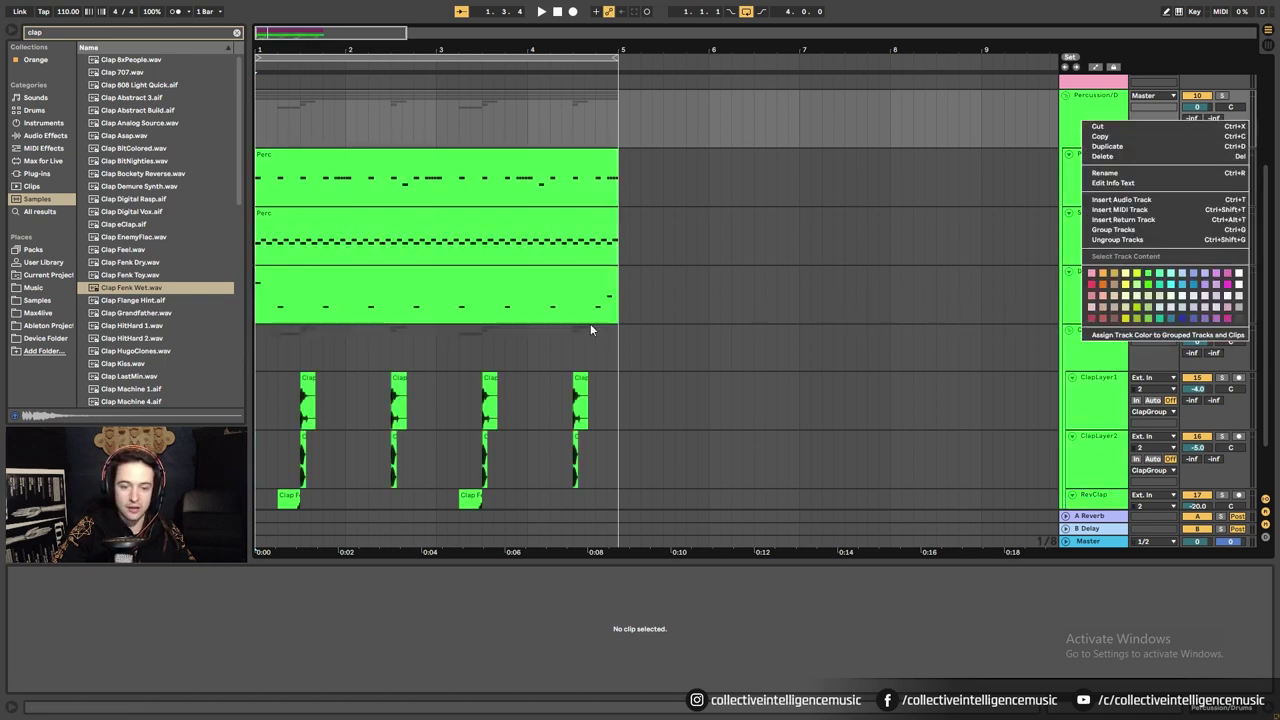
{"action": "left_click", "coordinate": [341, 262]}
{"action": "scroll", "coordinate": [394, 251], "scroll_direction": "up", "scroll_amount": 5}
{"action": "scroll", "coordinate": [1000, 320], "scroll_direction": "down", "scroll_amount": 6}
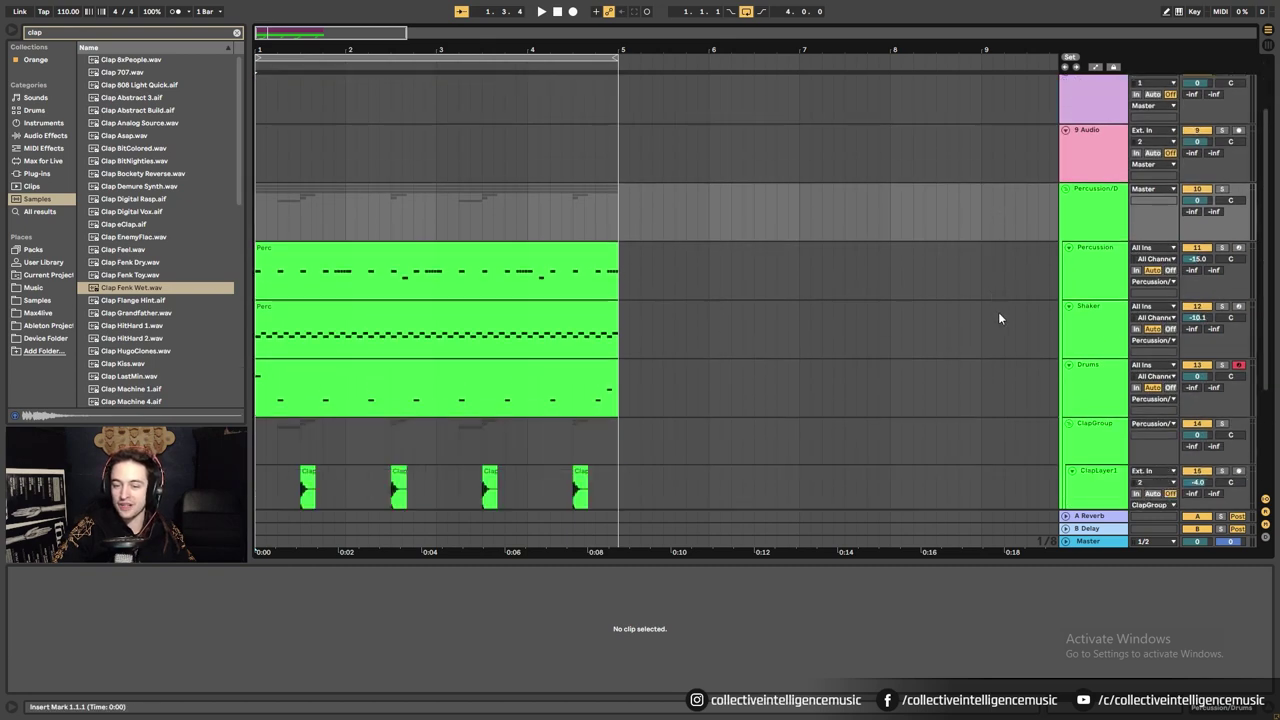
{"action": "scroll", "coordinate": [1008, 318], "scroll_direction": "up", "scroll_amount": 1}
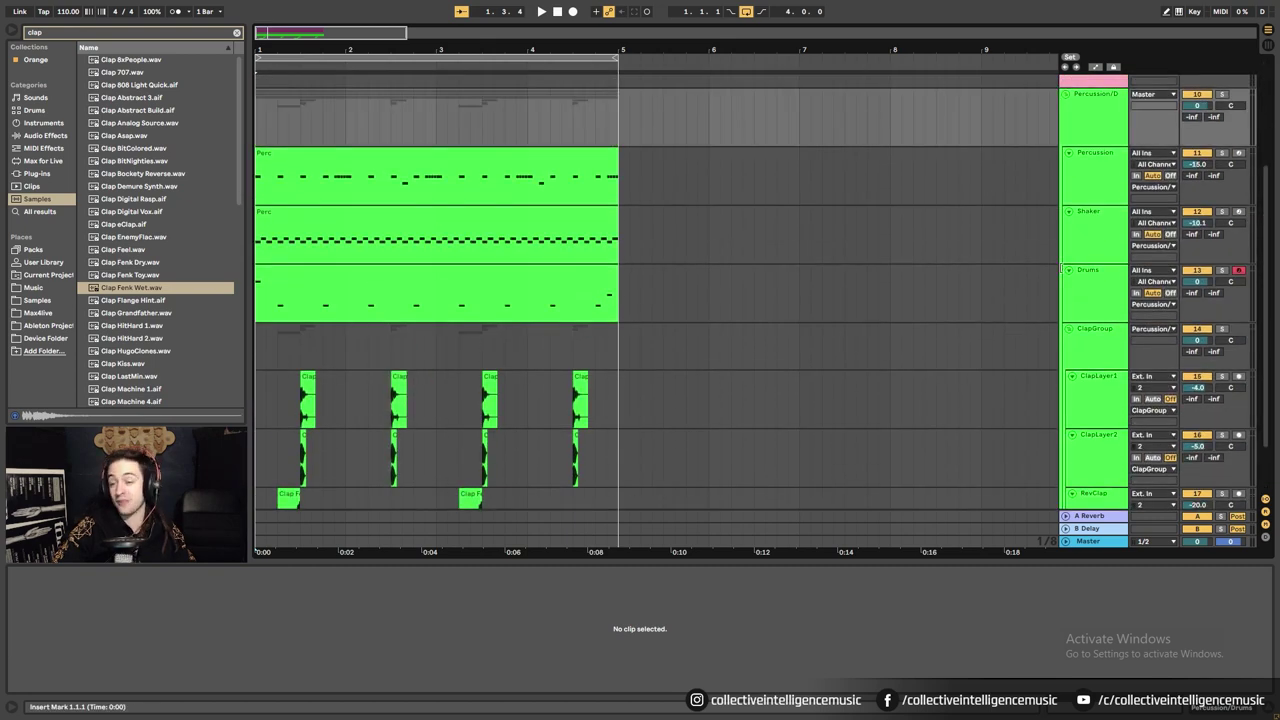
{"action": "left_click", "coordinate": [1068, 97]}
{"action": "left_click", "coordinate": [1065, 268]}
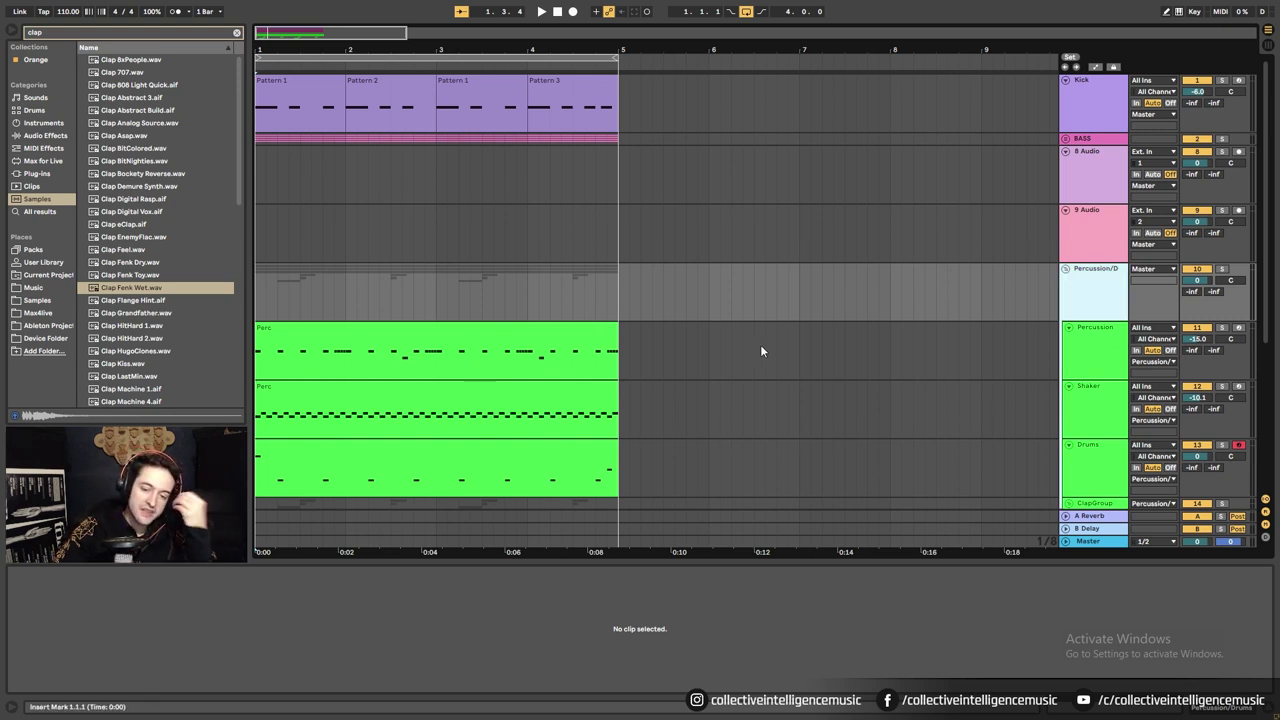
Unfold the BASS group and select its SubBass track.
{"action": "left_click", "coordinate": [1108, 141]}
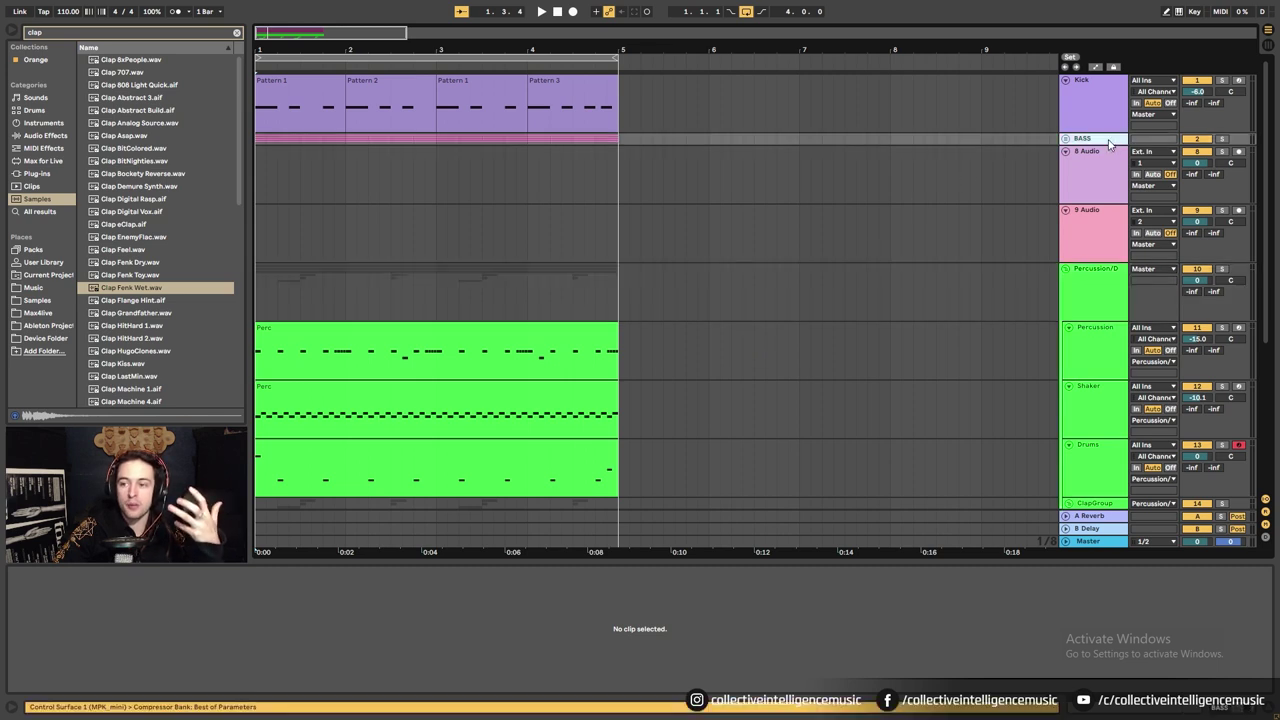
{"action": "left_click", "coordinate": [1065, 138]}
{"action": "left_click", "coordinate": [1090, 204]}
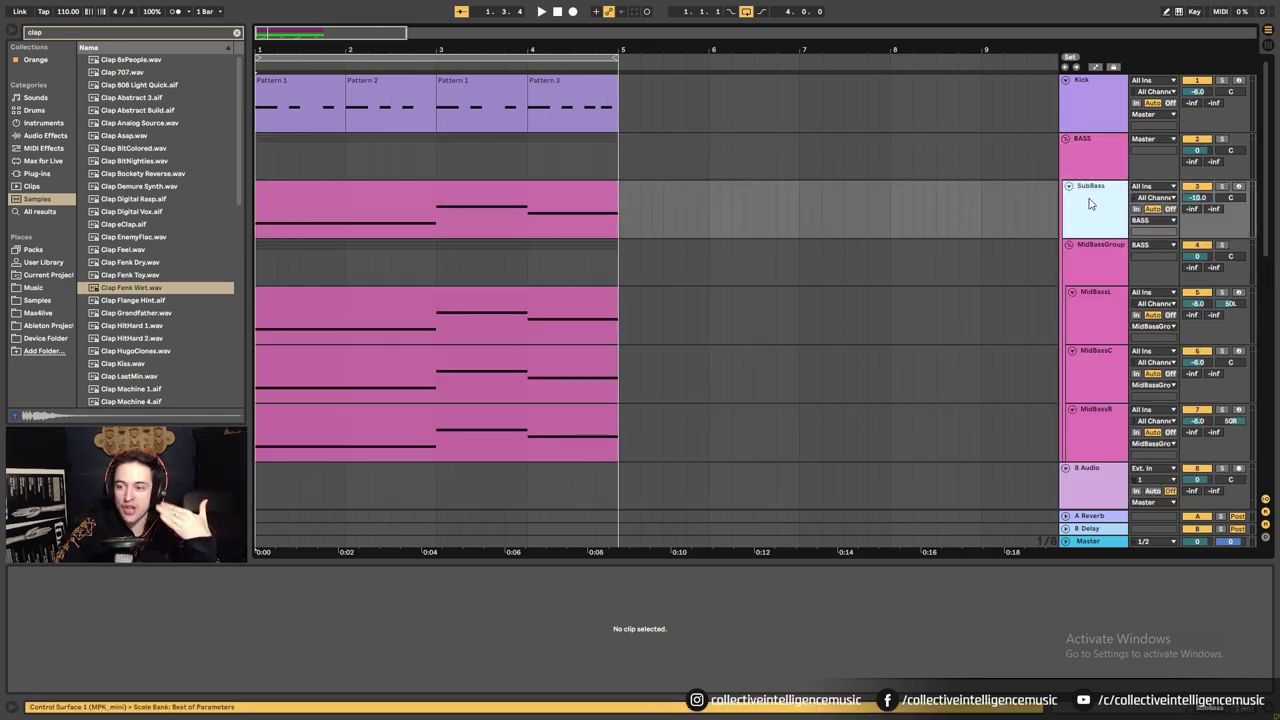
{"action": "left_click", "coordinate": [1095, 262]}
{"action": "left_click", "coordinate": [1093, 205]}
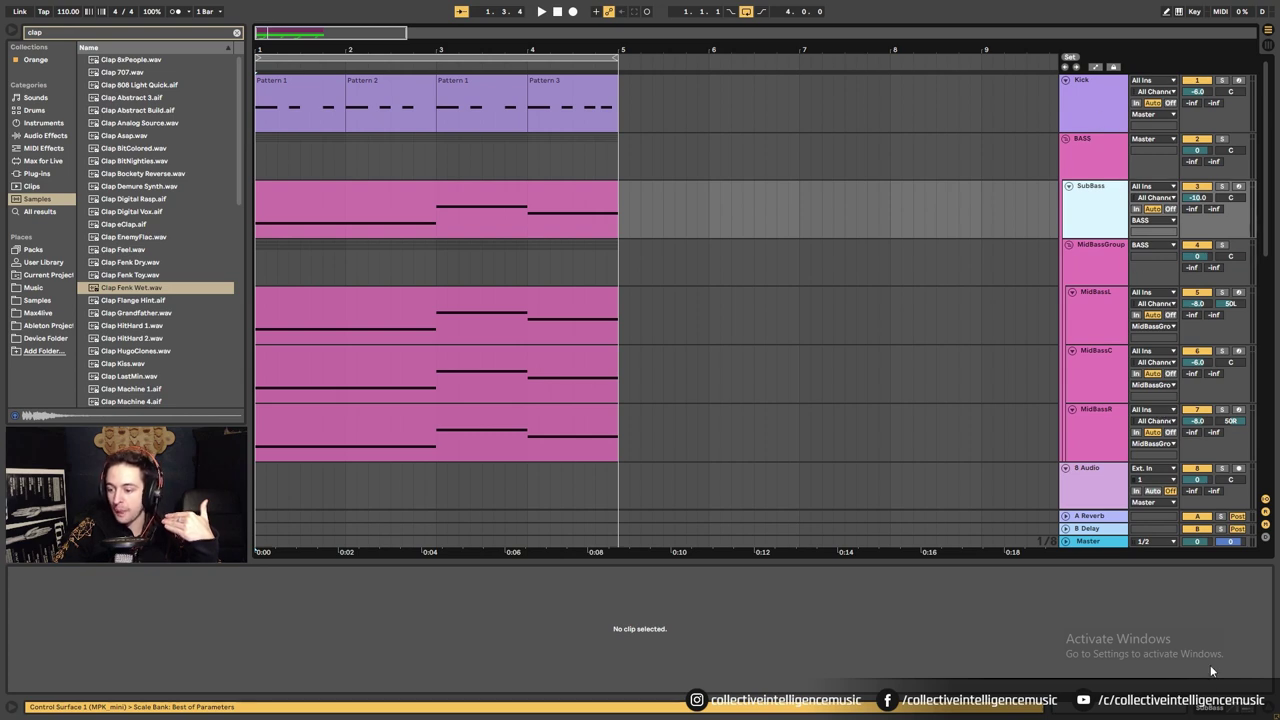
Inspect the device chains of the SubBass, MidBassGroup and MidBassL, MidBassC and MidBassR tracks.
{"action": "left_click", "coordinate": [1096, 316]}
{"action": "left_click", "coordinate": [1093, 273]}
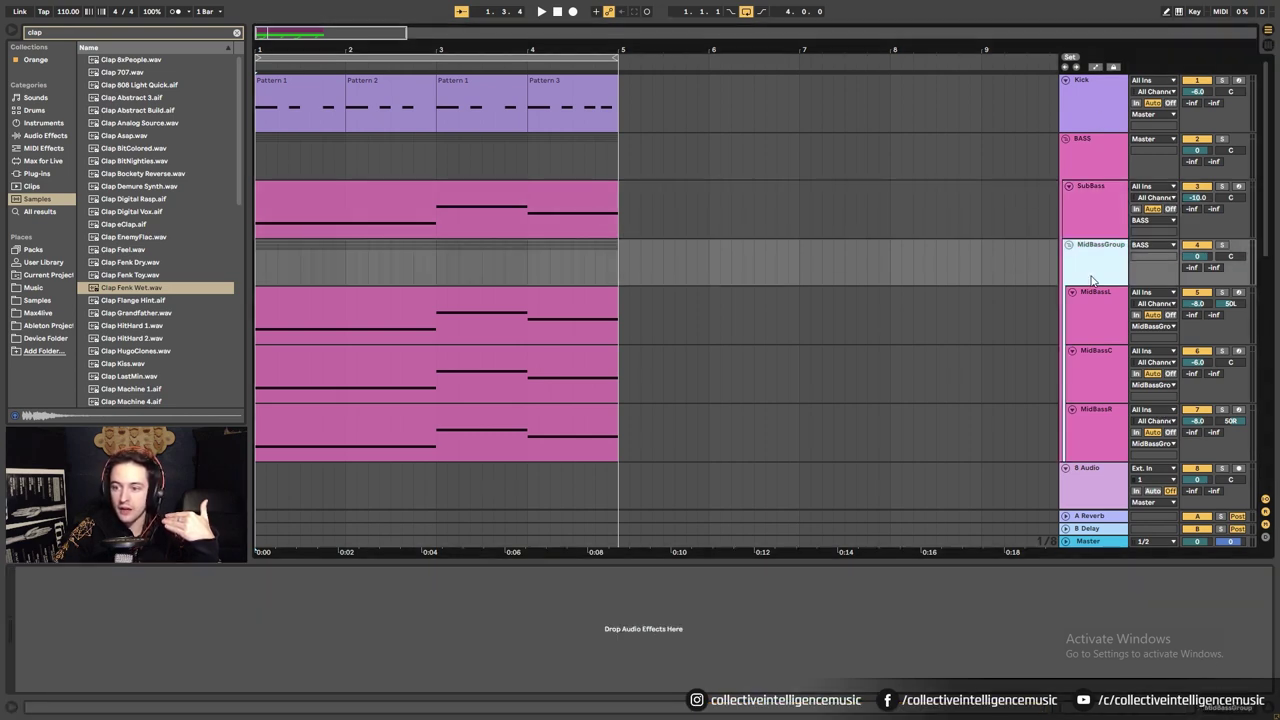
{"action": "left_click", "coordinate": [1093, 325]}
{"action": "left_click", "coordinate": [1092, 381]}
{"action": "scroll", "coordinate": [1092, 381], "scroll_direction": "down", "scroll_amount": 1}
{"action": "left_click", "coordinate": [1092, 381]}
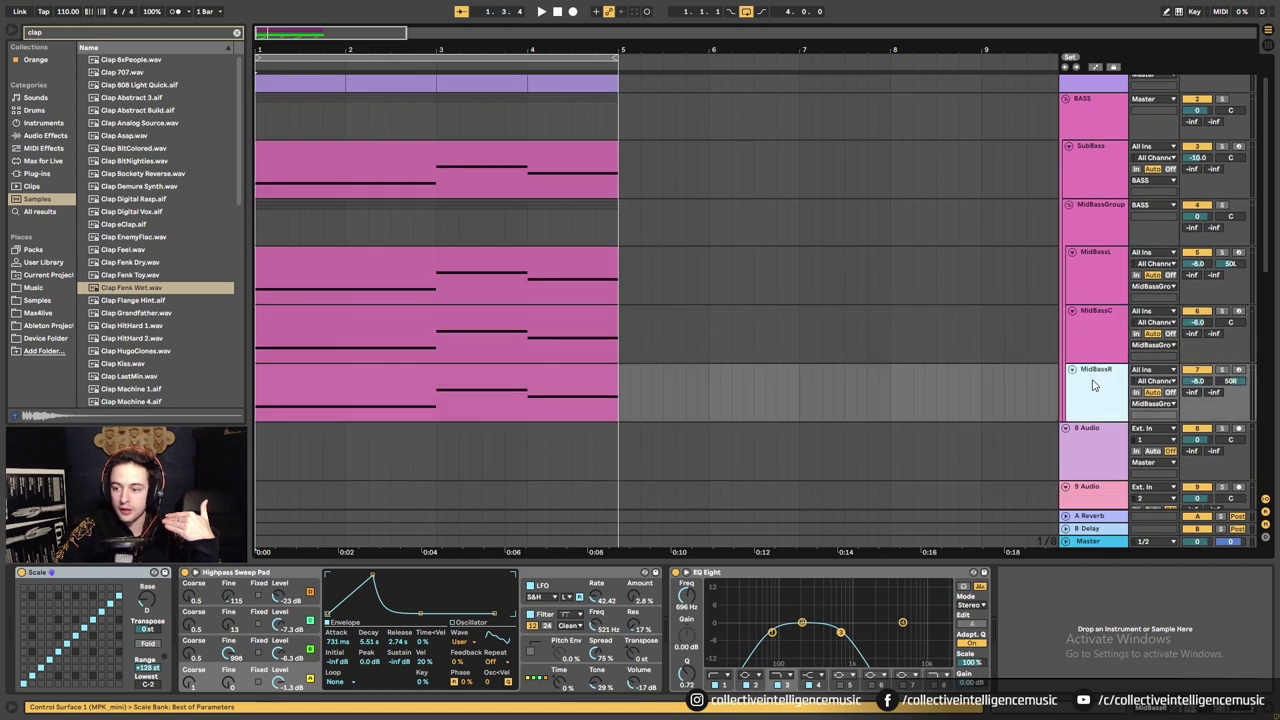
{"action": "left_click", "coordinate": [1093, 218]}
{"action": "left_click", "coordinate": [1093, 160]}
{"action": "scroll", "coordinate": [1094, 168], "scroll_direction": "up", "scroll_amount": 1}
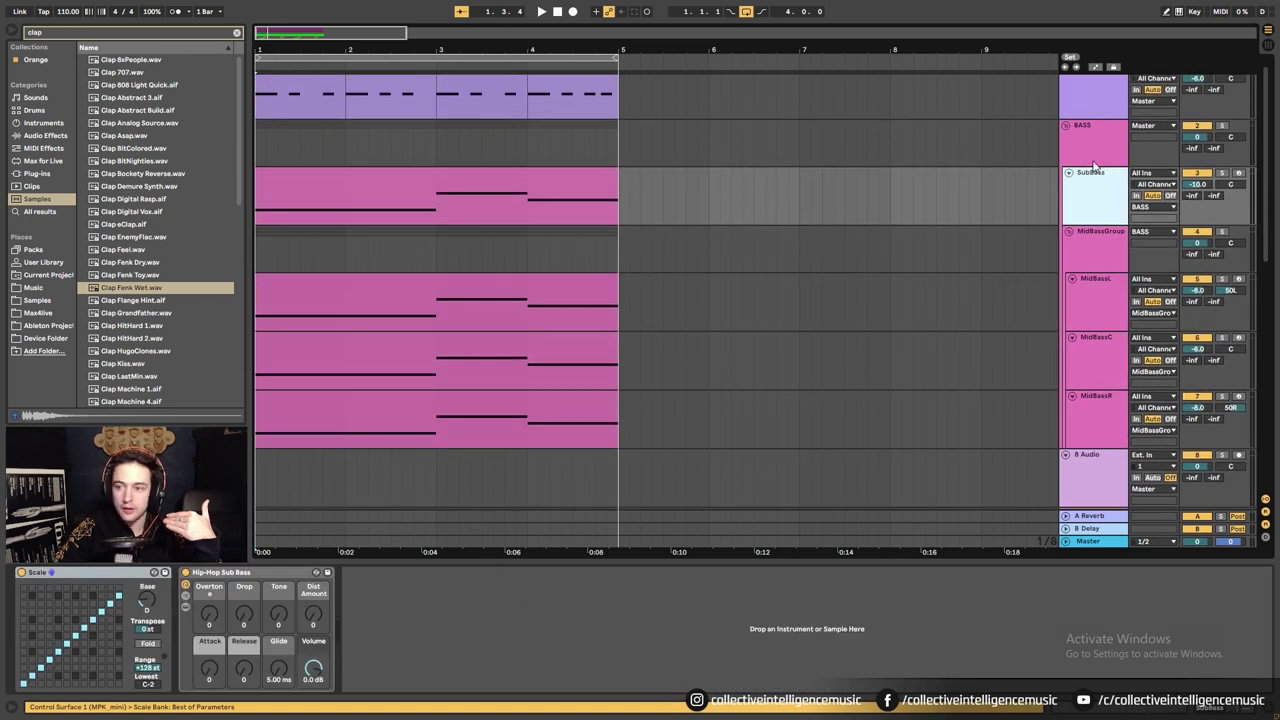
Copy the sidechain Compressor from the BASS group onto the Percussion/Drums group.
{"action": "left_click", "coordinate": [1093, 143]}
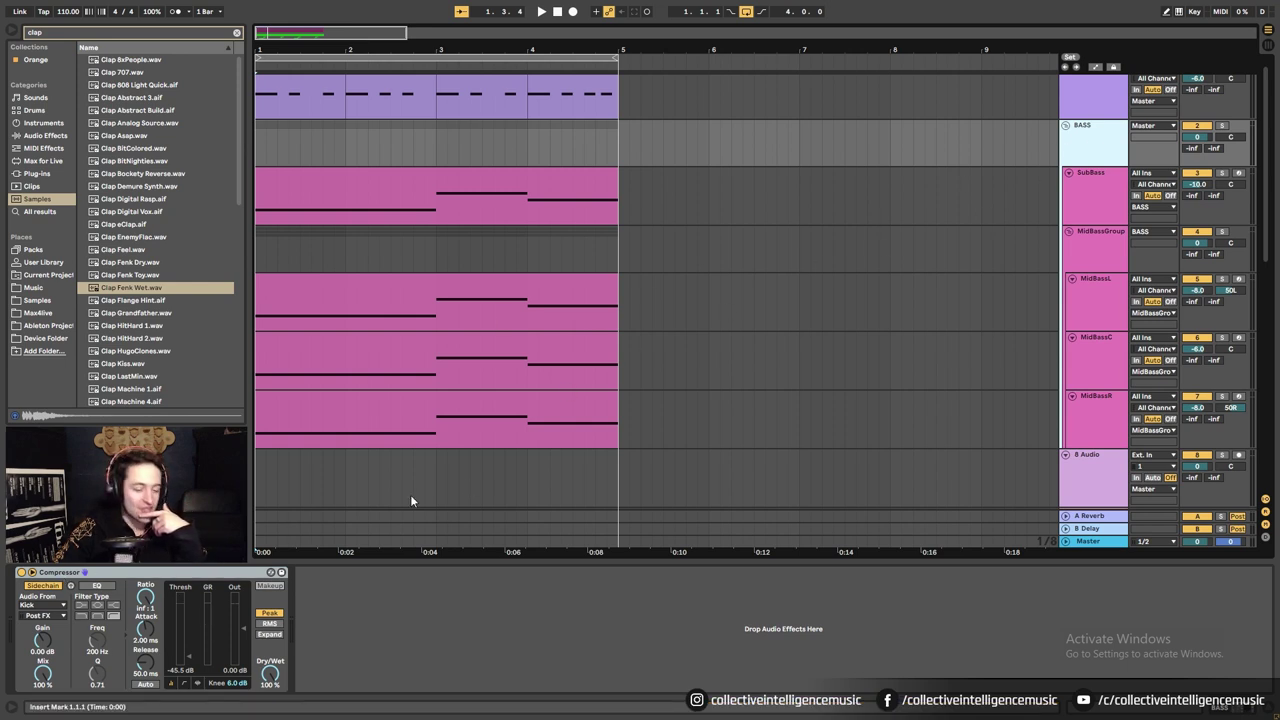
{"action": "left_click", "coordinate": [70, 579]}
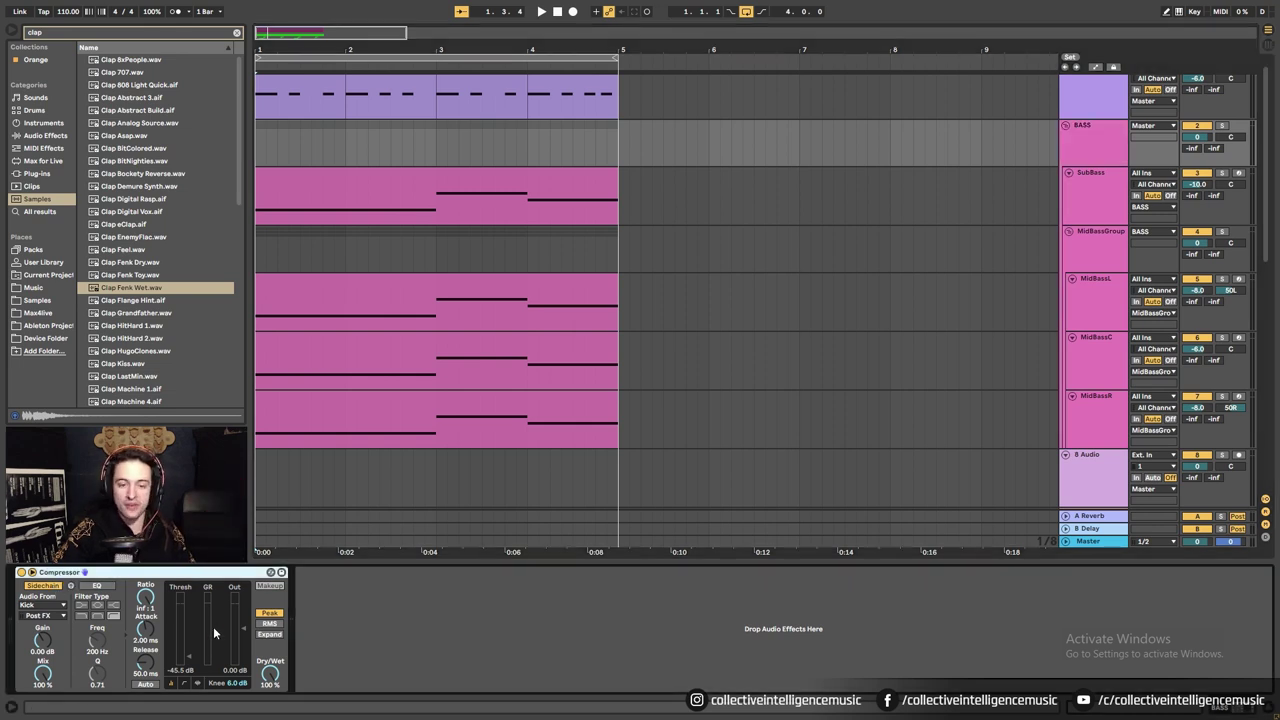
{"action": "scroll", "coordinate": [474, 423], "scroll_direction": "down", "scroll_amount": 5}
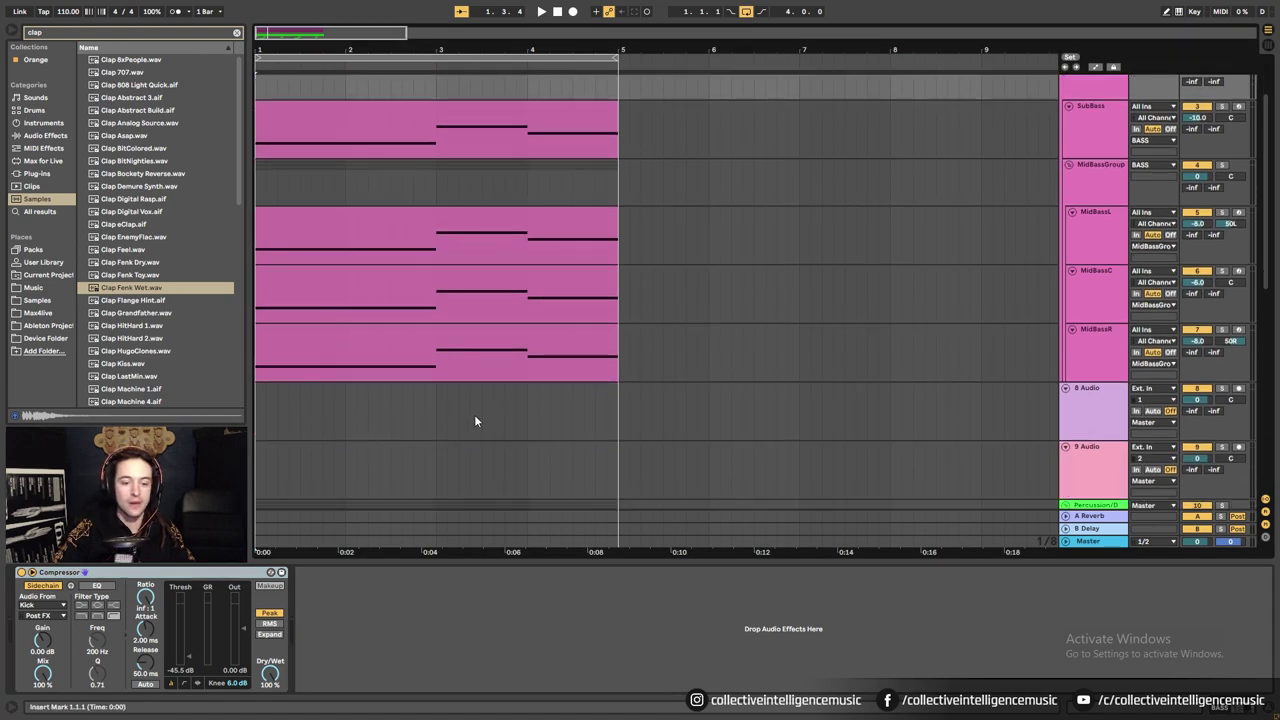
{"action": "left_click", "coordinate": [1079, 389]}
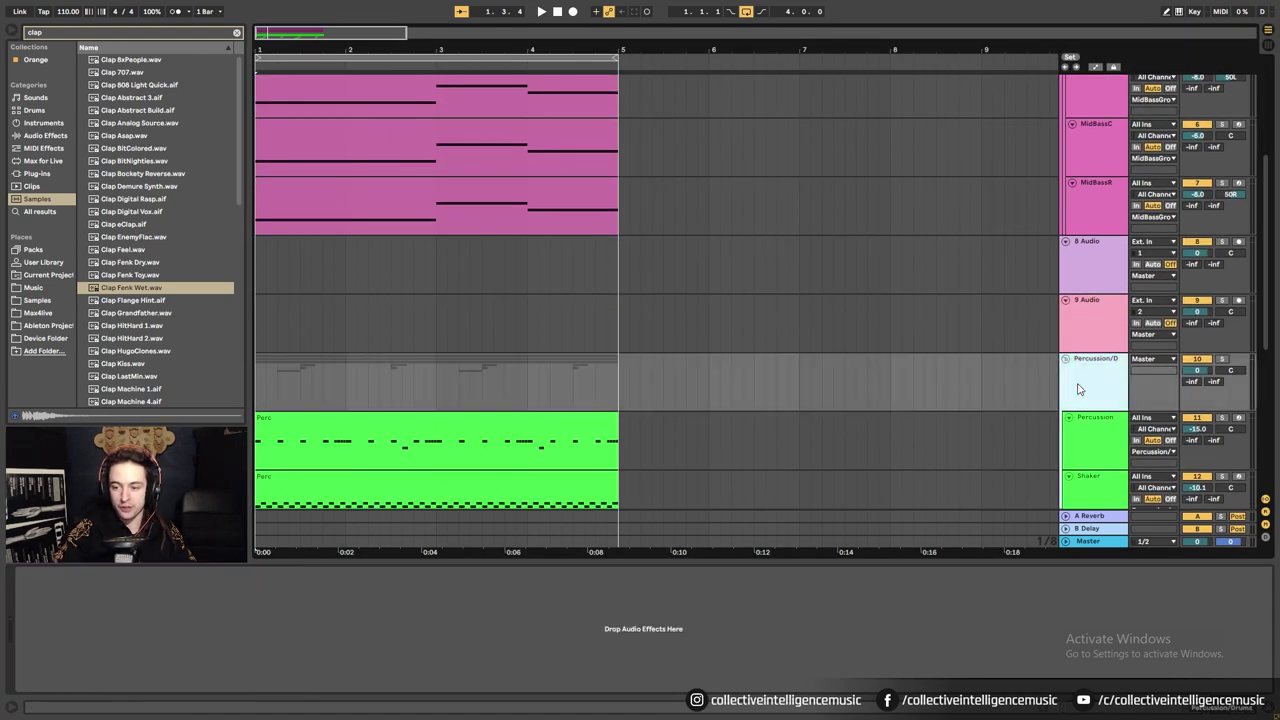
{"action": "left_click", "coordinate": [336, 652]}
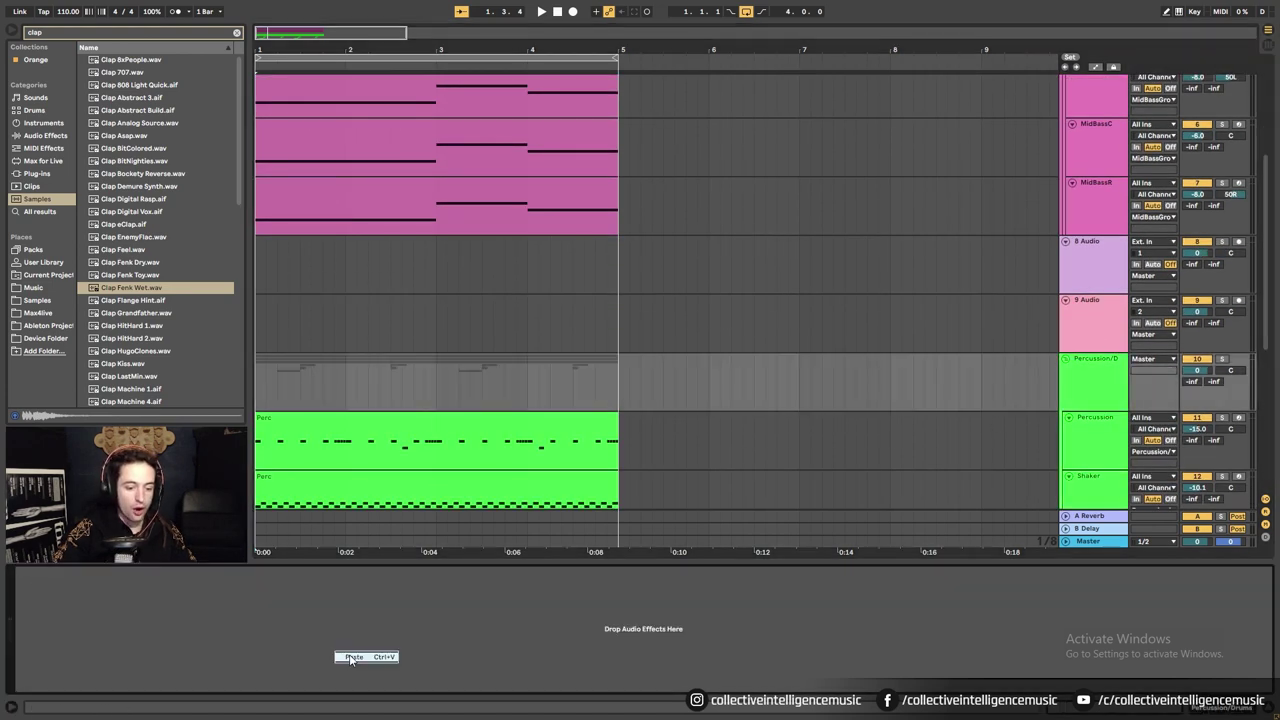
{"action": "left_click", "coordinate": [373, 520]}
Solo the Percussion/Drums group, play it from the start and raise its Compressor threshold to about -18.2 dB.
{"action": "scroll", "coordinate": [437, 424], "scroll_direction": "down", "scroll_amount": 2}
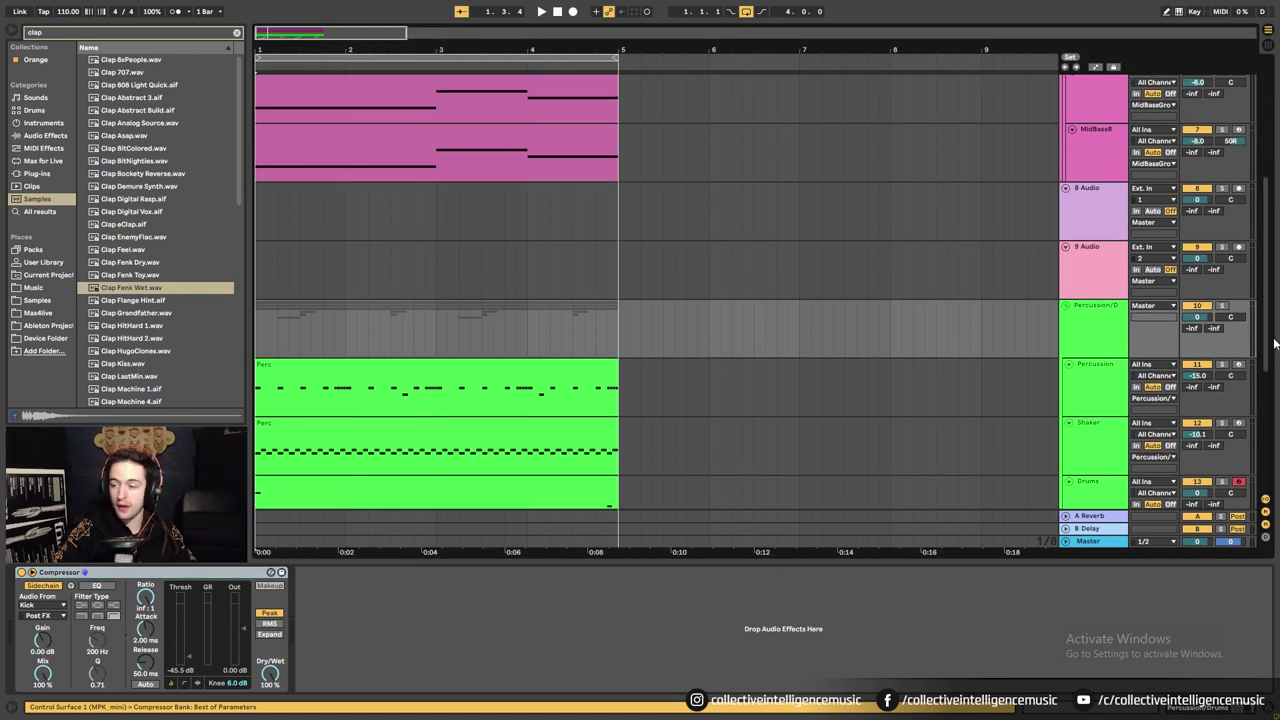
{"action": "left_click", "coordinate": [1223, 306]}
{"action": "left_click", "coordinate": [261, 351]}
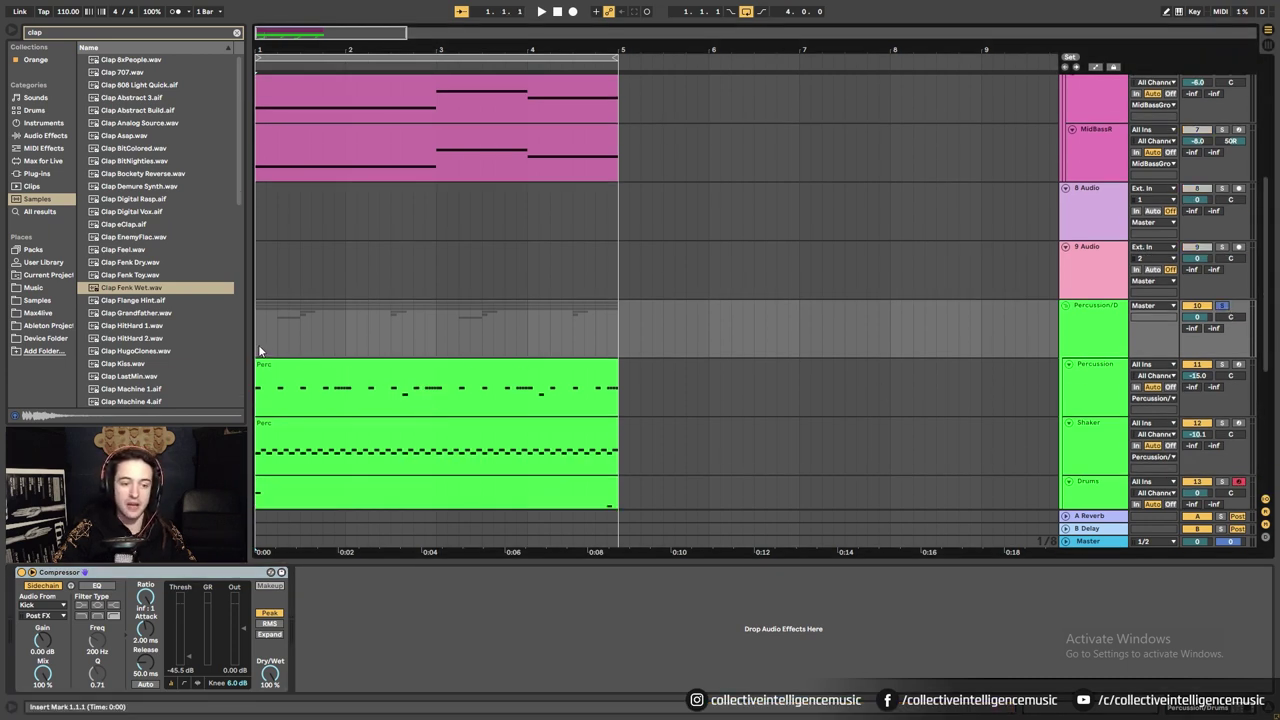
{"action": "key", "text": "space"}
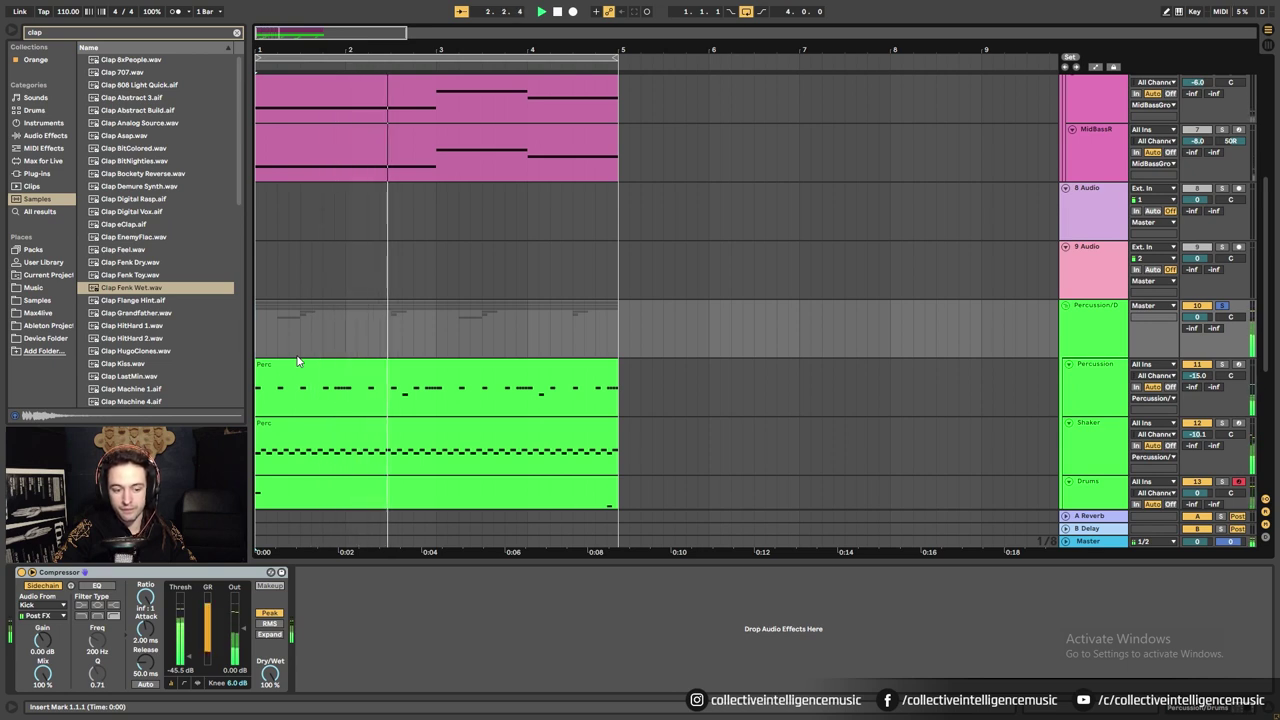
{"action": "left_click_drag", "start_coordinate": [186, 658], "coordinate": [188, 637]}
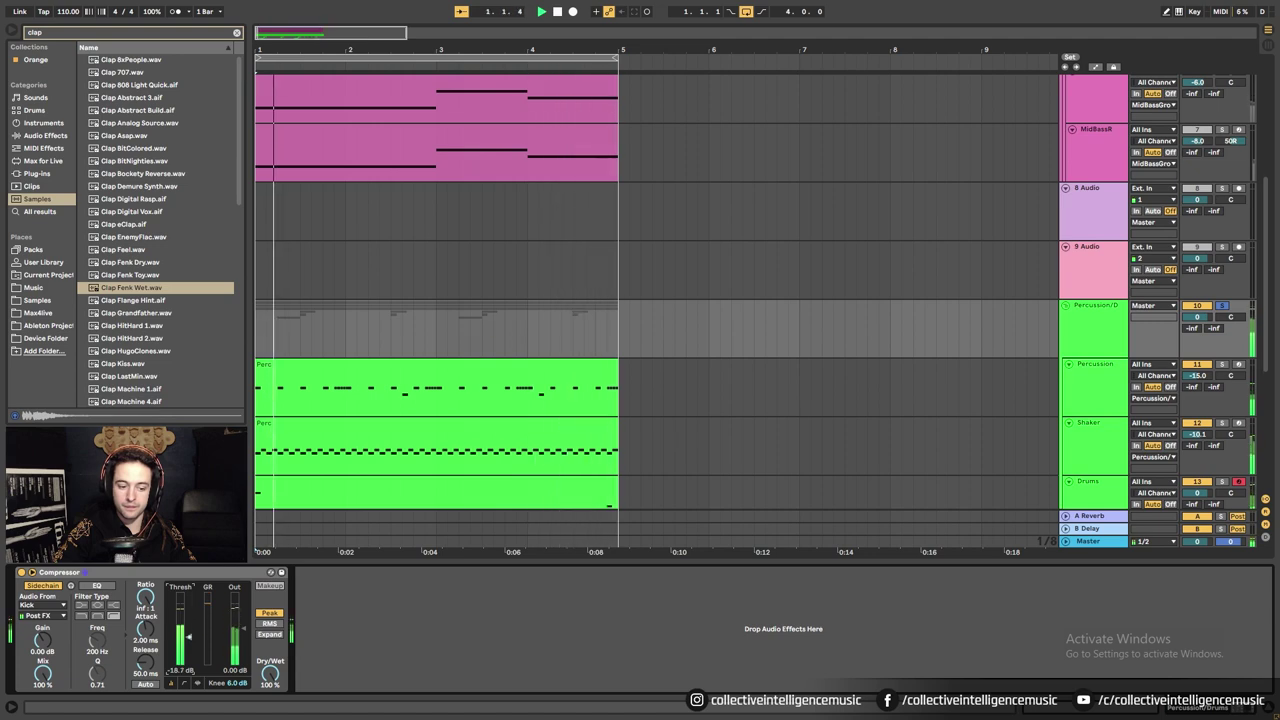
Solo the Kick track together with the Percussion/Drums group during playback.
{"action": "scroll", "coordinate": [527, 360], "scroll_direction": "up", "scroll_amount": 2}
{"action": "scroll", "coordinate": [540, 356], "scroll_direction": "up", "scroll_amount": 6}
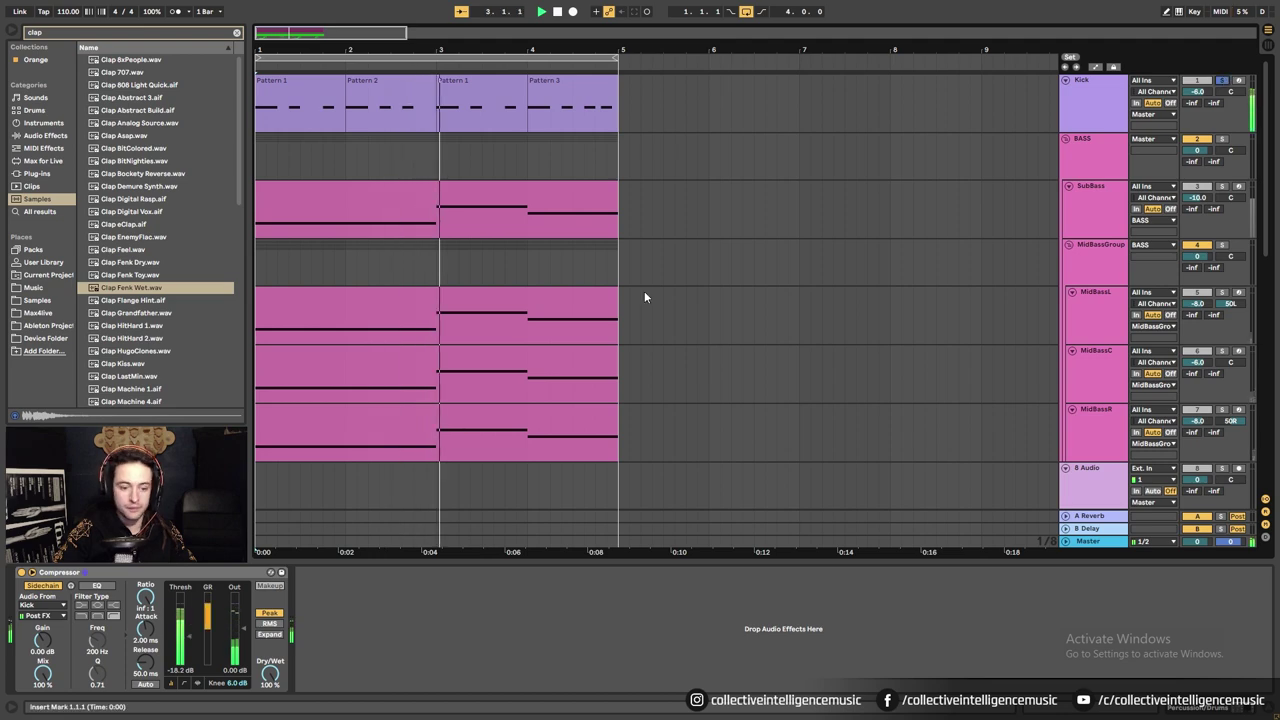
{"action": "scroll", "coordinate": [644, 291], "scroll_direction": "down", "scroll_amount": 8}
{"action": "scroll", "coordinate": [650, 360], "scroll_direction": "down", "scroll_amount": 3}
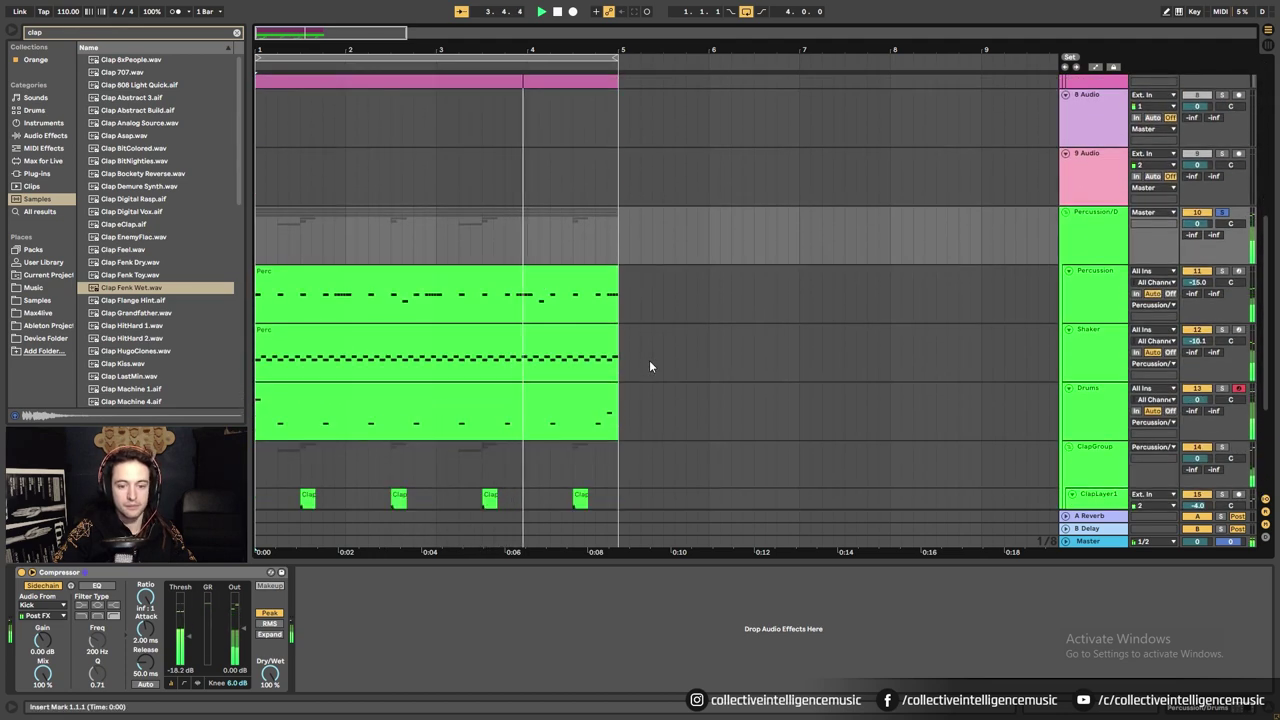
{"action": "scroll", "coordinate": [650, 362], "scroll_direction": "down", "scroll_amount": 2}
{"action": "scroll", "coordinate": [649, 360], "scroll_direction": "down", "scroll_amount": 3}
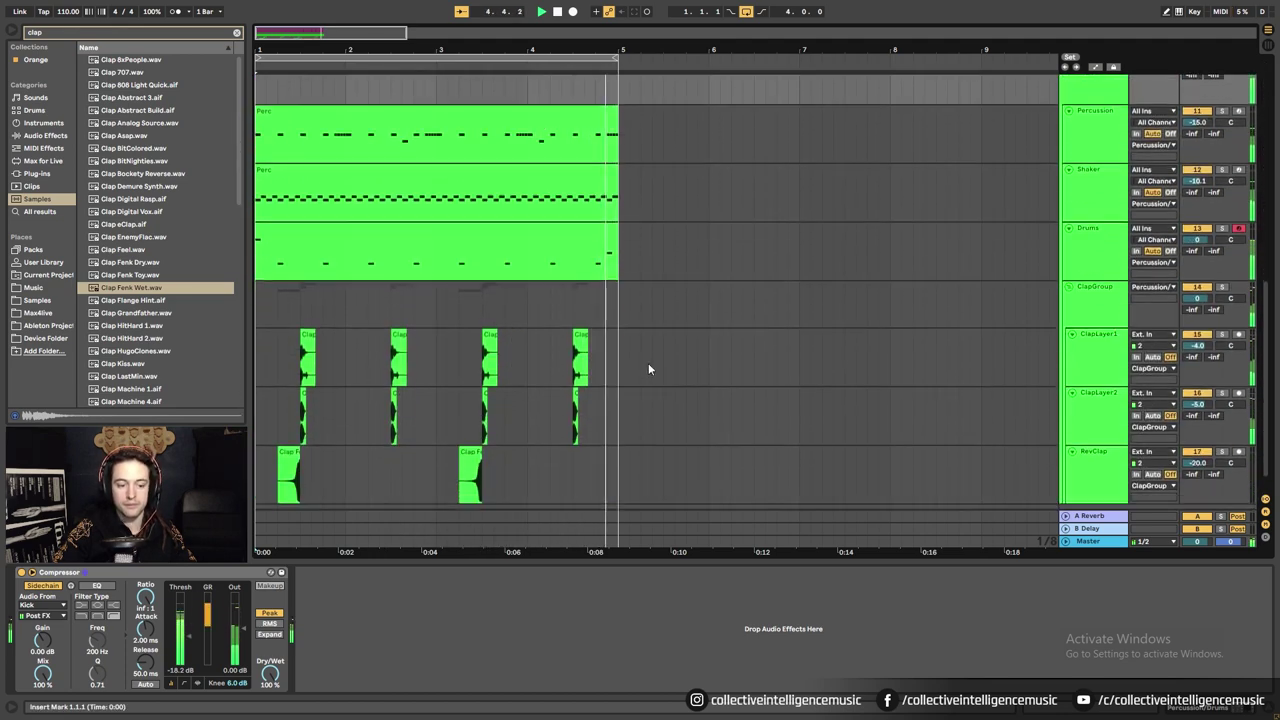
Compare the Percussion/Drums sound with the Compressor off and on, set its threshold to -12.0 dB and stop playback.
{"action": "left_click", "coordinate": [21, 575]}
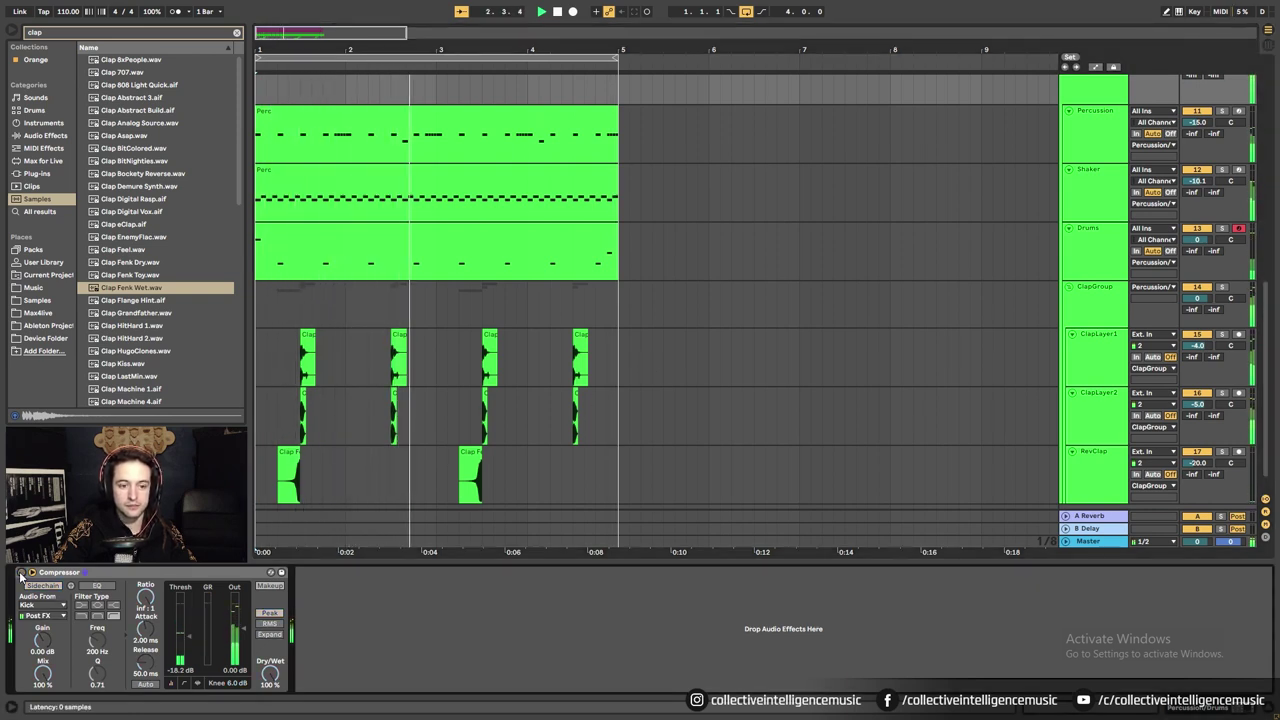
{"action": "left_click", "coordinate": [21, 575]}
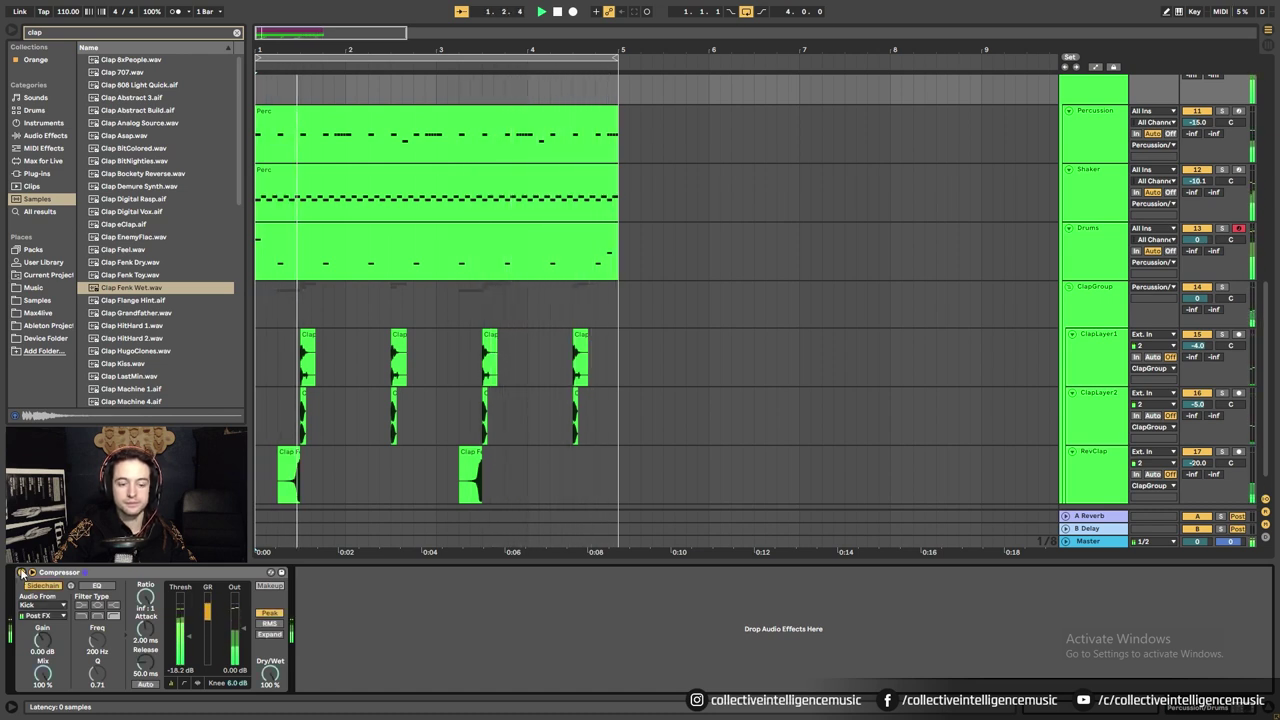
{"action": "key", "text": "space"}
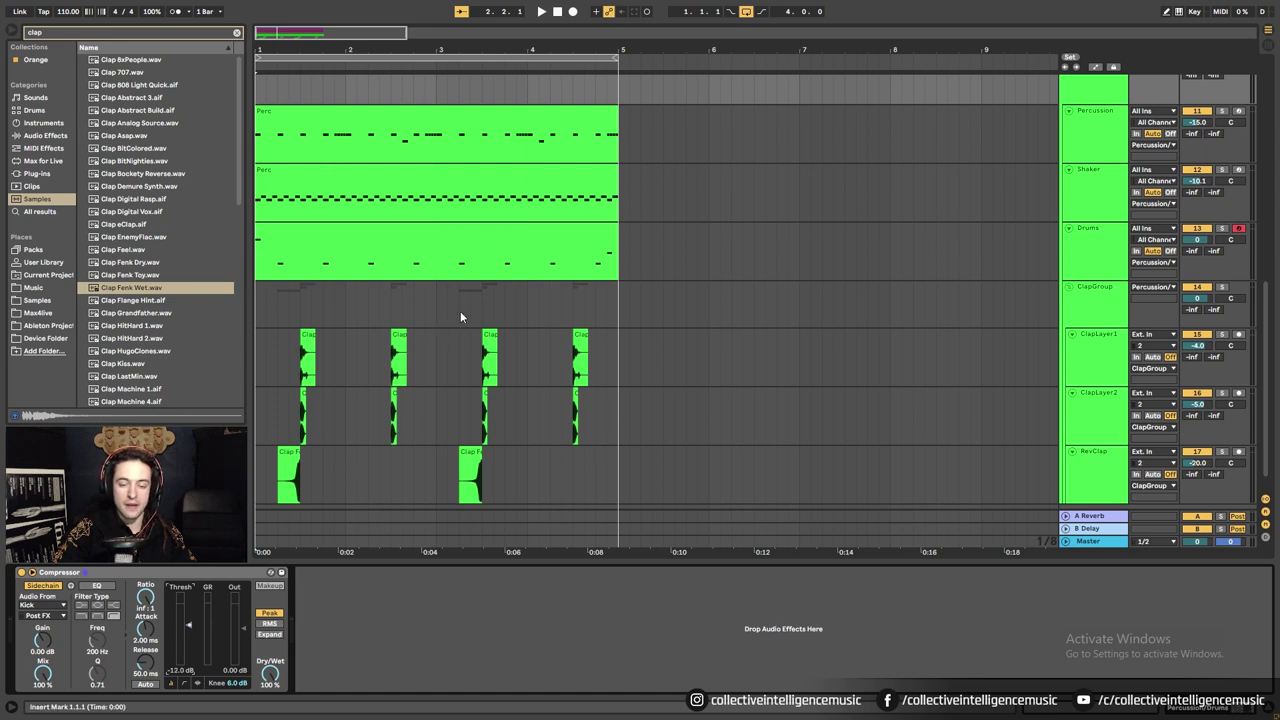
Audition the Kick pad of the Drums track's kit and the Conga Low pad of the Percussion track's kit.
{"action": "left_click", "coordinate": [461, 234]}
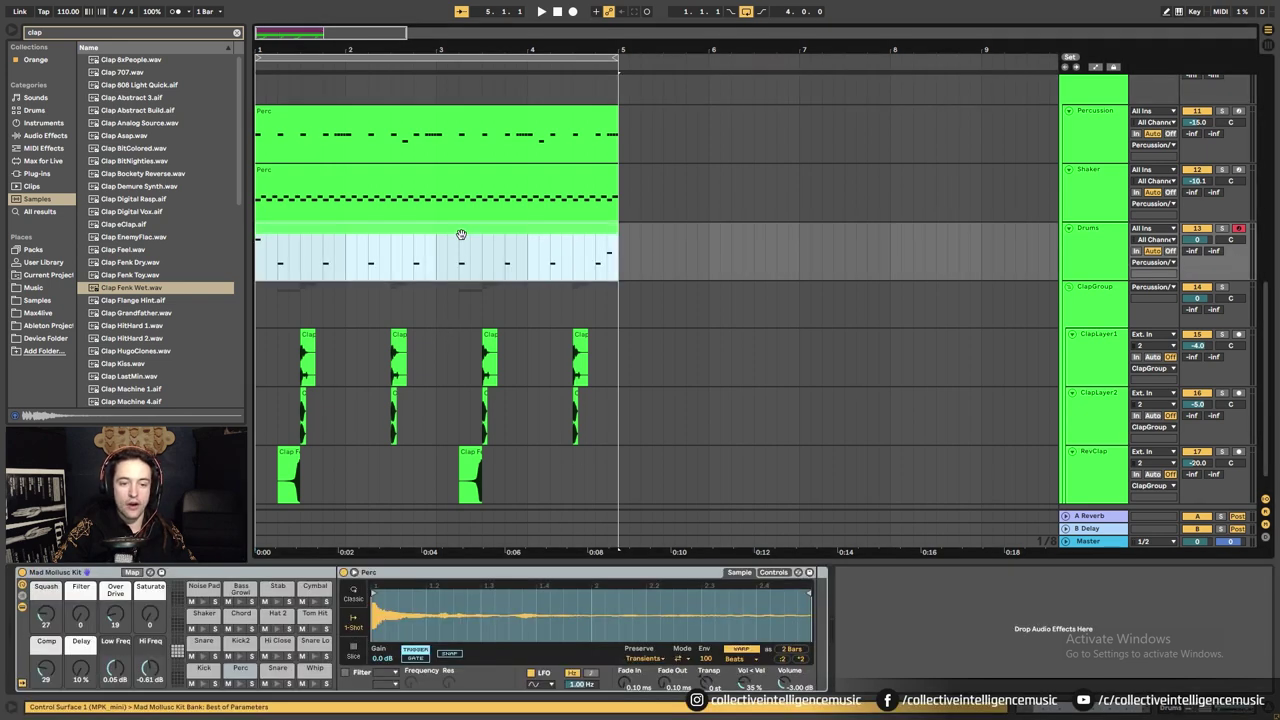
{"action": "left_click", "coordinate": [206, 684]}
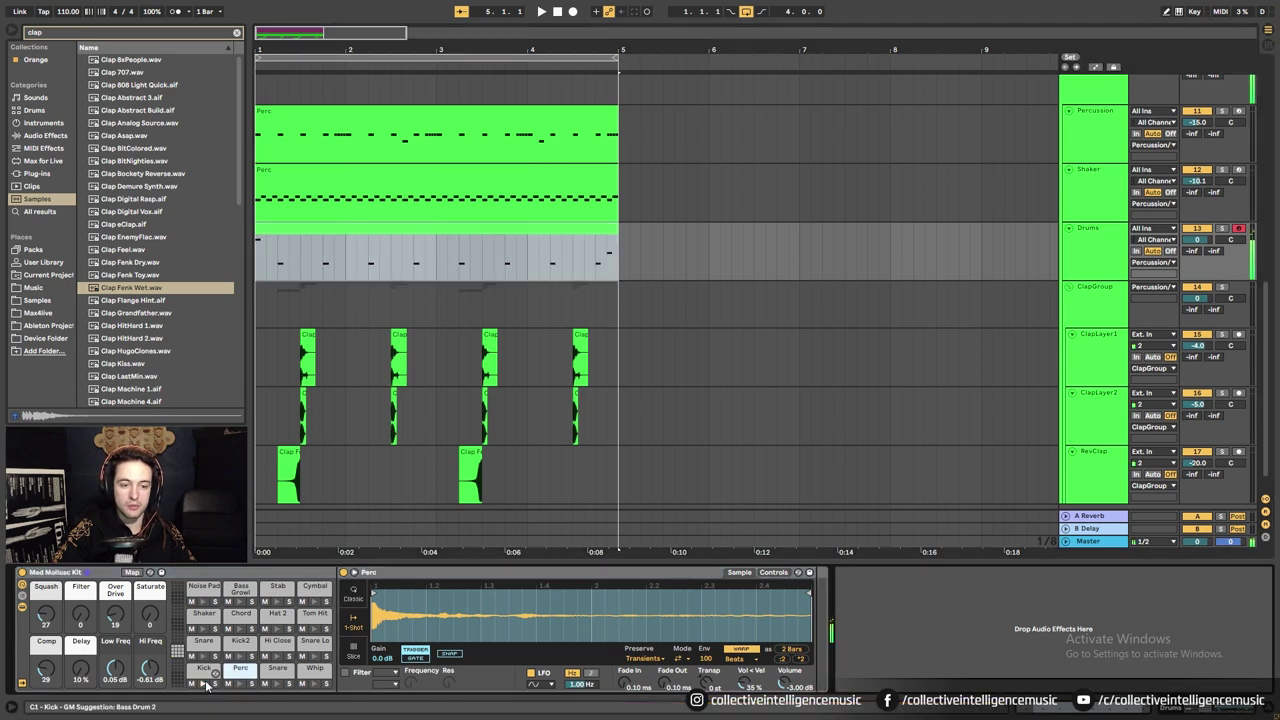
{"action": "left_click", "coordinate": [420, 188]}
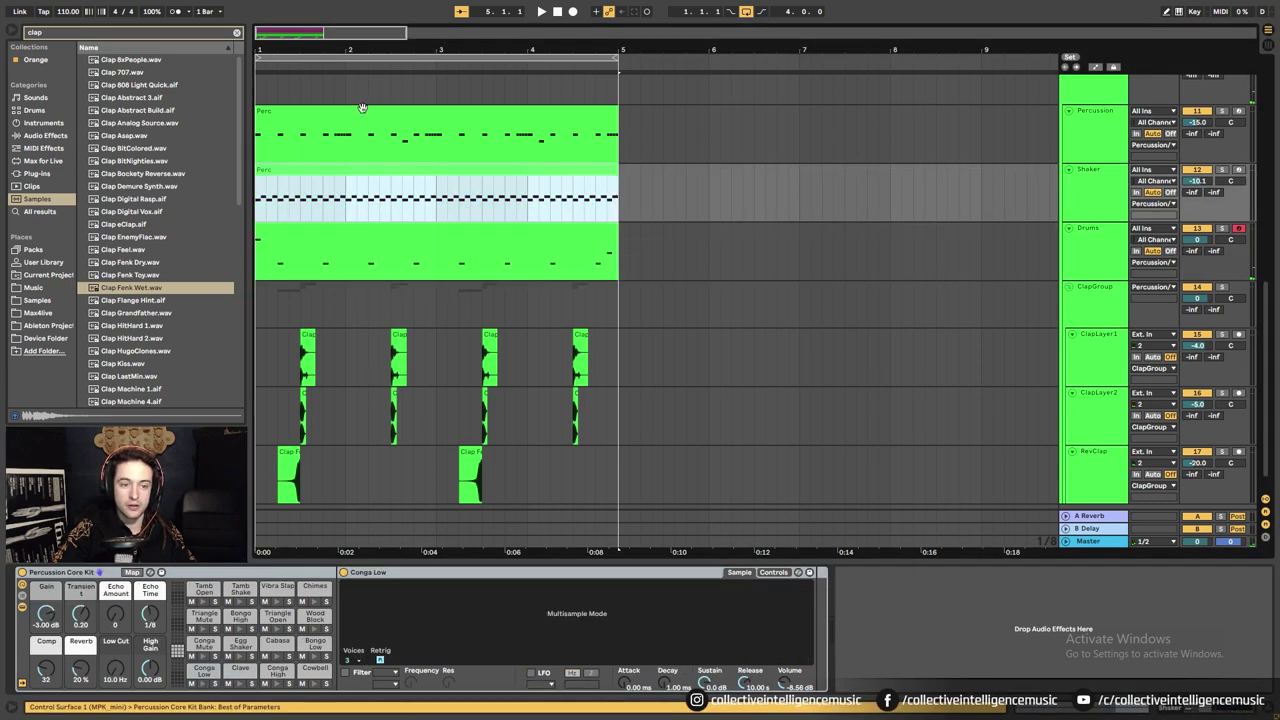
{"action": "left_click", "coordinate": [362, 108]}
{"action": "left_click", "coordinate": [209, 685]}
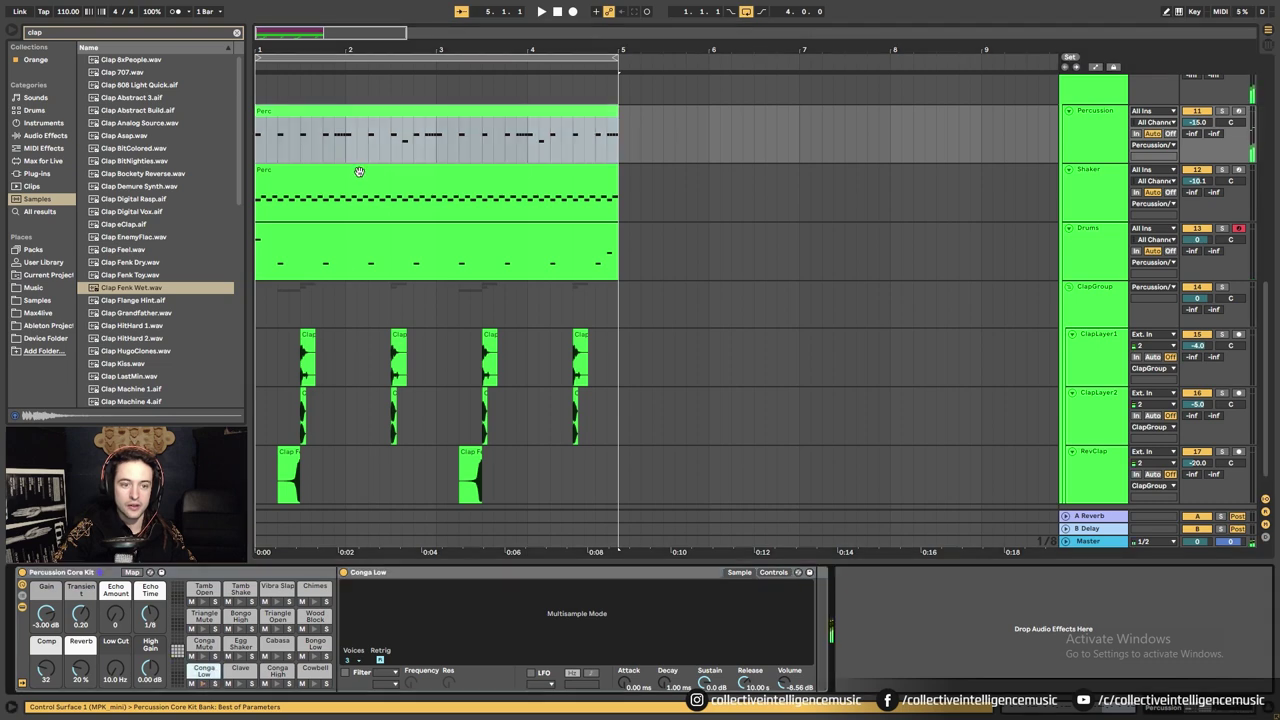
{"action": "left_click", "coordinate": [343, 238]}
{"action": "left_click", "coordinate": [204, 685]}
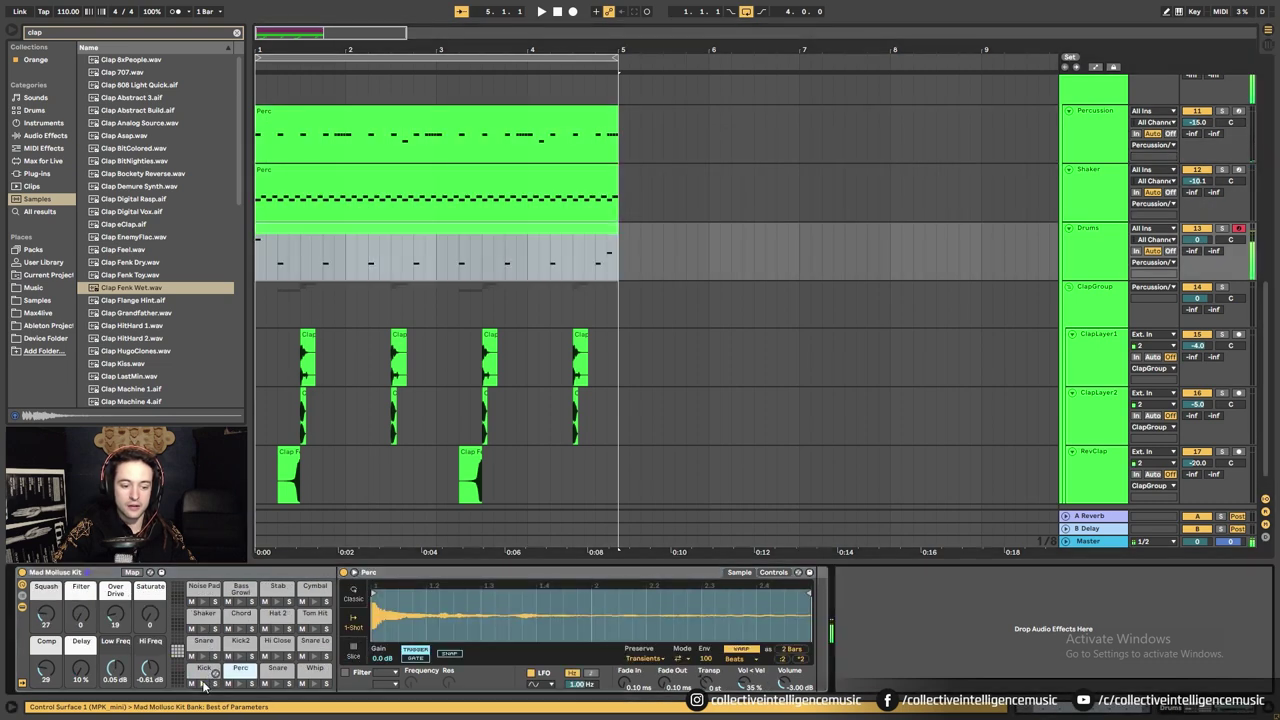
{"action": "scroll", "coordinate": [331, 331], "scroll_direction": "up", "scroll_amount": 8}
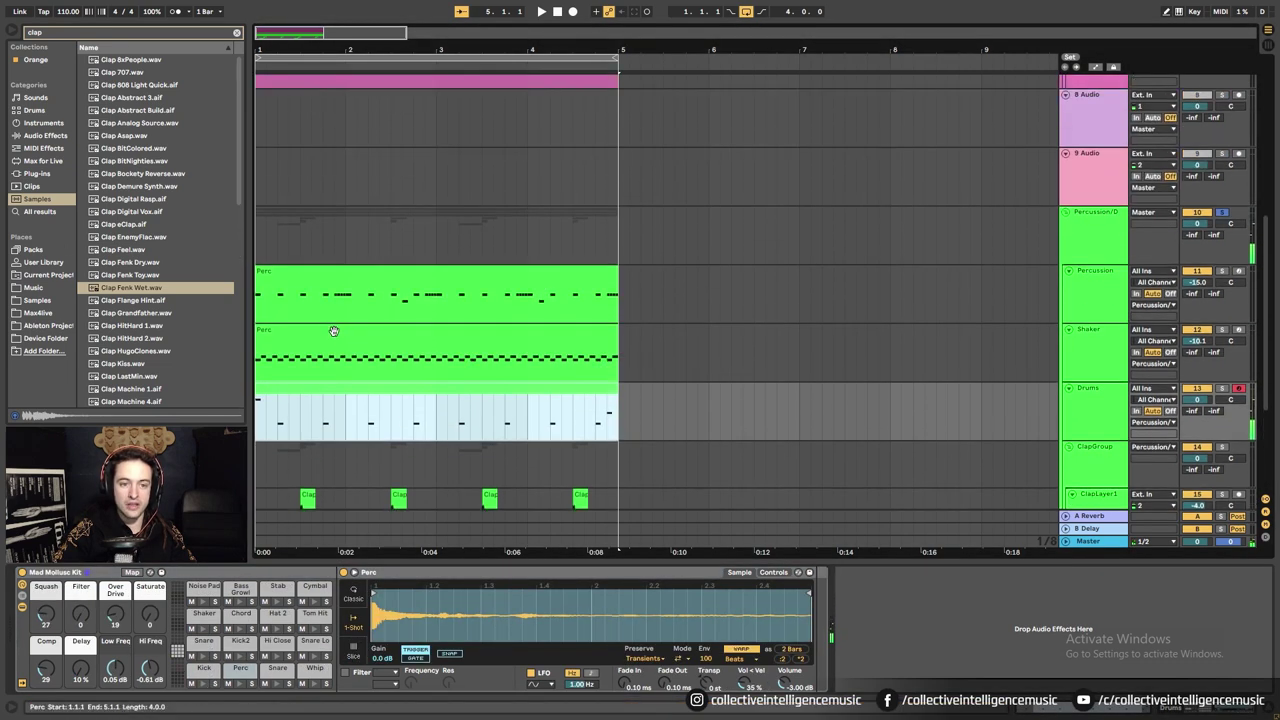
{"action": "left_click", "coordinate": [419, 117]}
{"action": "scroll", "coordinate": [443, 247], "scroll_direction": "up", "scroll_amount": 2}
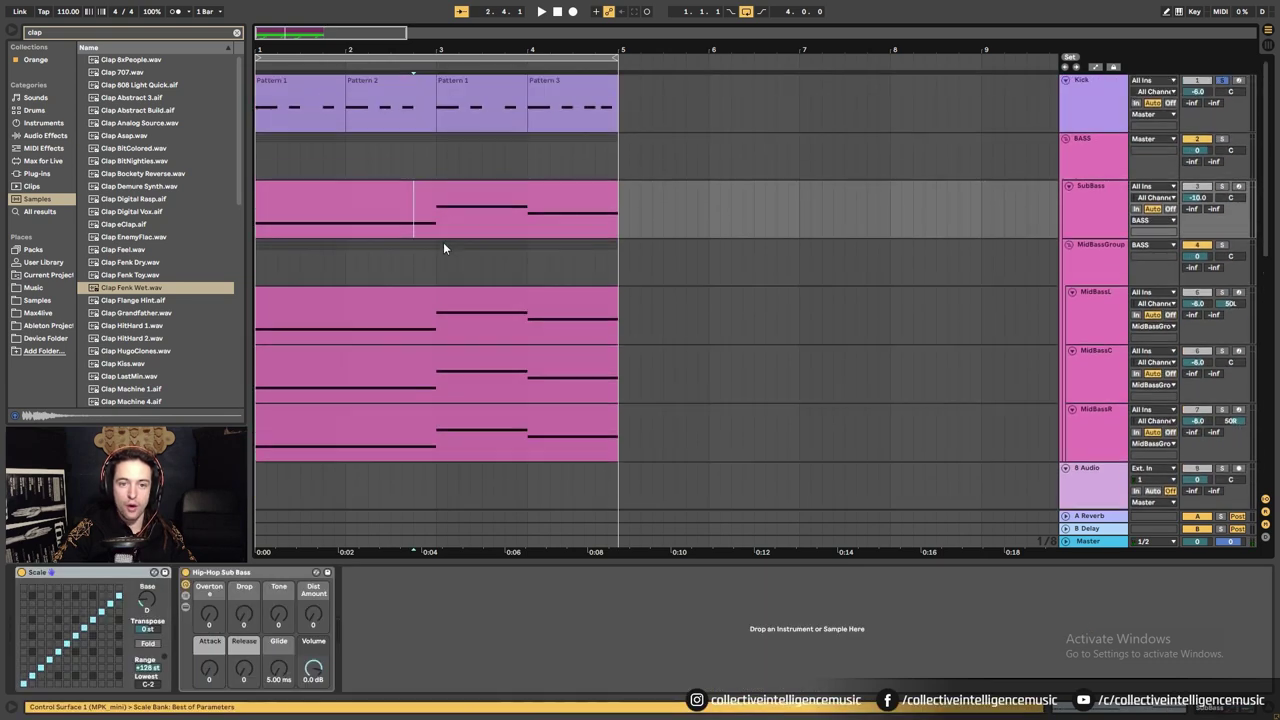
{"action": "scroll", "coordinate": [475, 267], "scroll_direction": "down", "scroll_amount": 10}
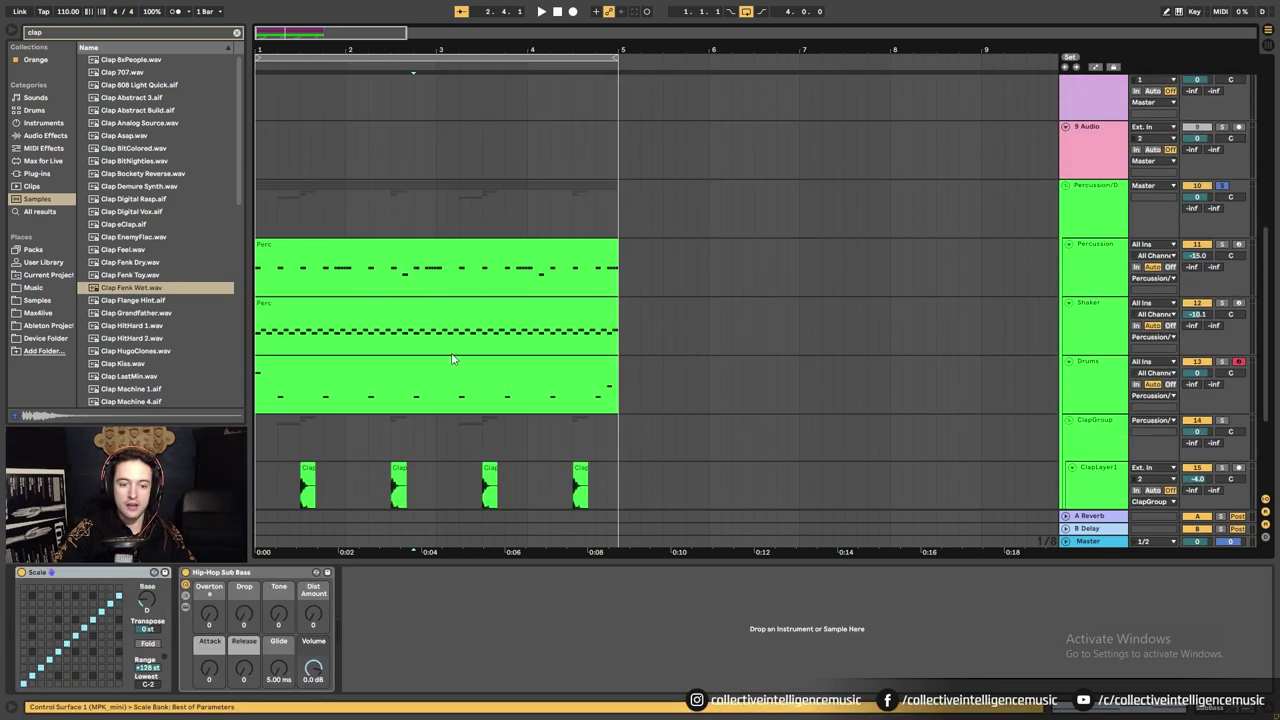
{"action": "left_click", "coordinate": [460, 381]}
Duplicate the Kick track.
{"action": "scroll", "coordinate": [828, 250], "scroll_direction": "up", "scroll_amount": 10}
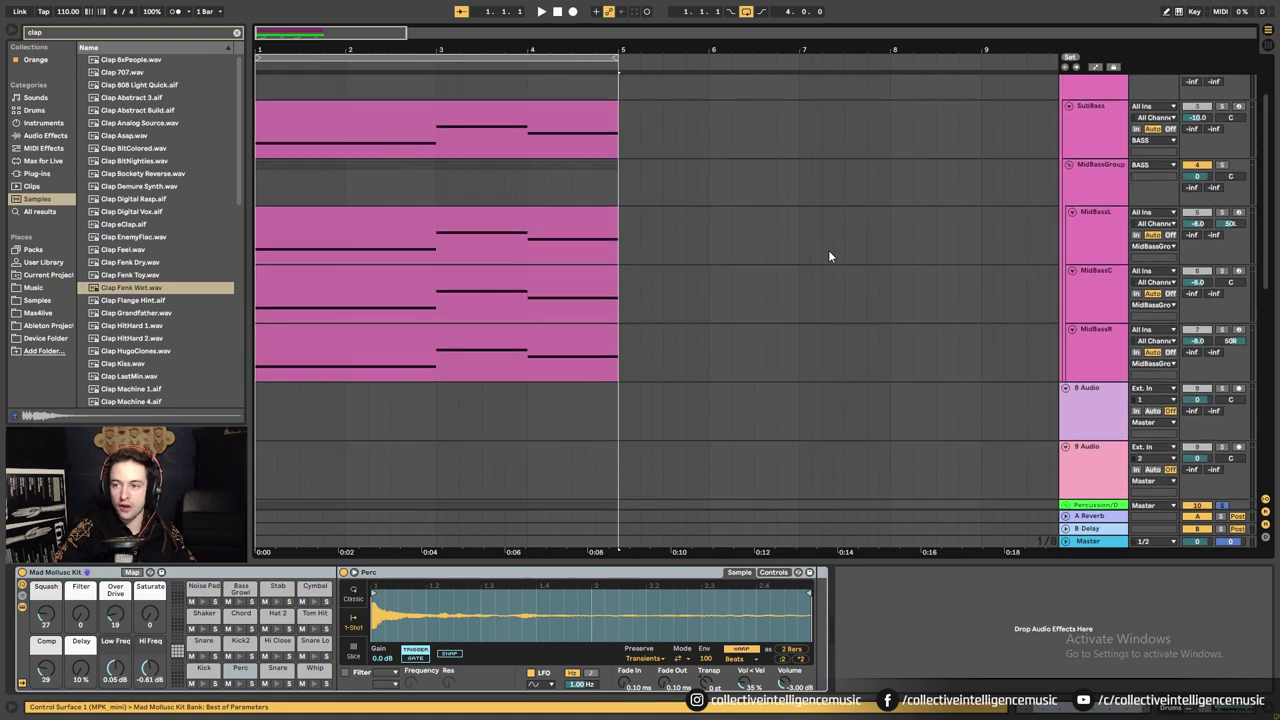
{"action": "left_click", "coordinate": [1105, 99]}
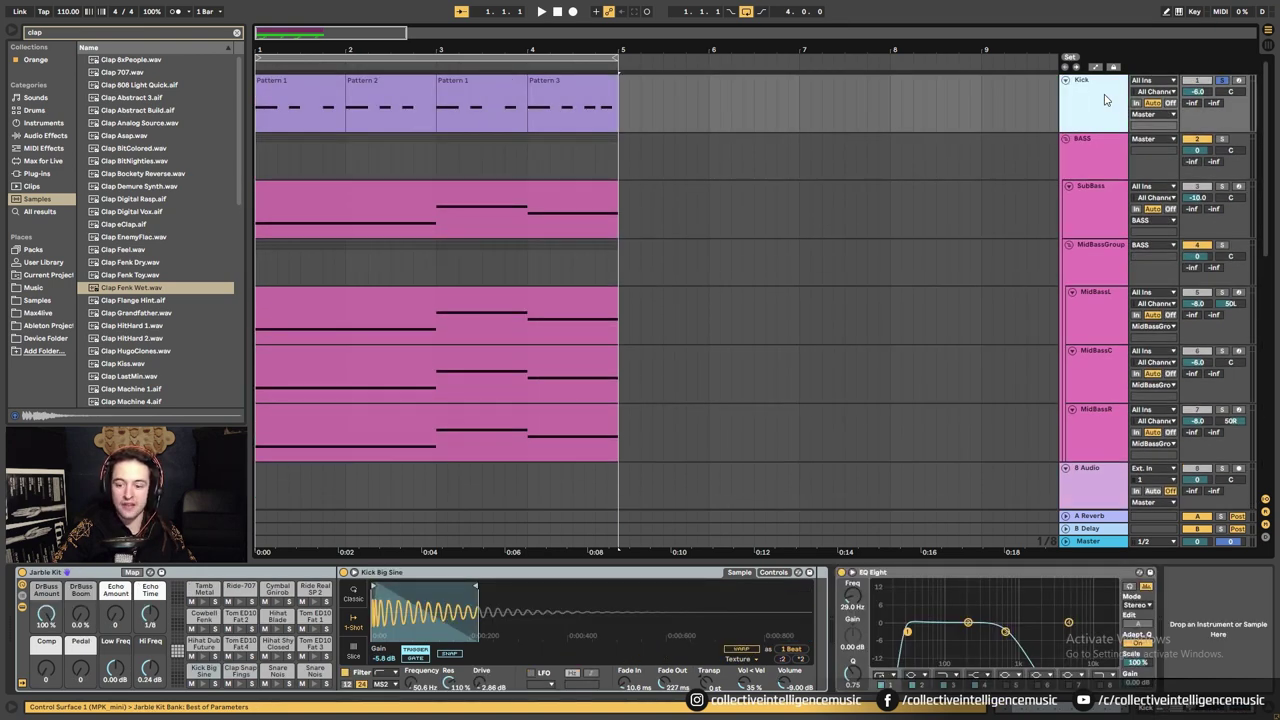
{"action": "scroll", "coordinate": [726, 313], "scroll_direction": "down", "scroll_amount": 10}
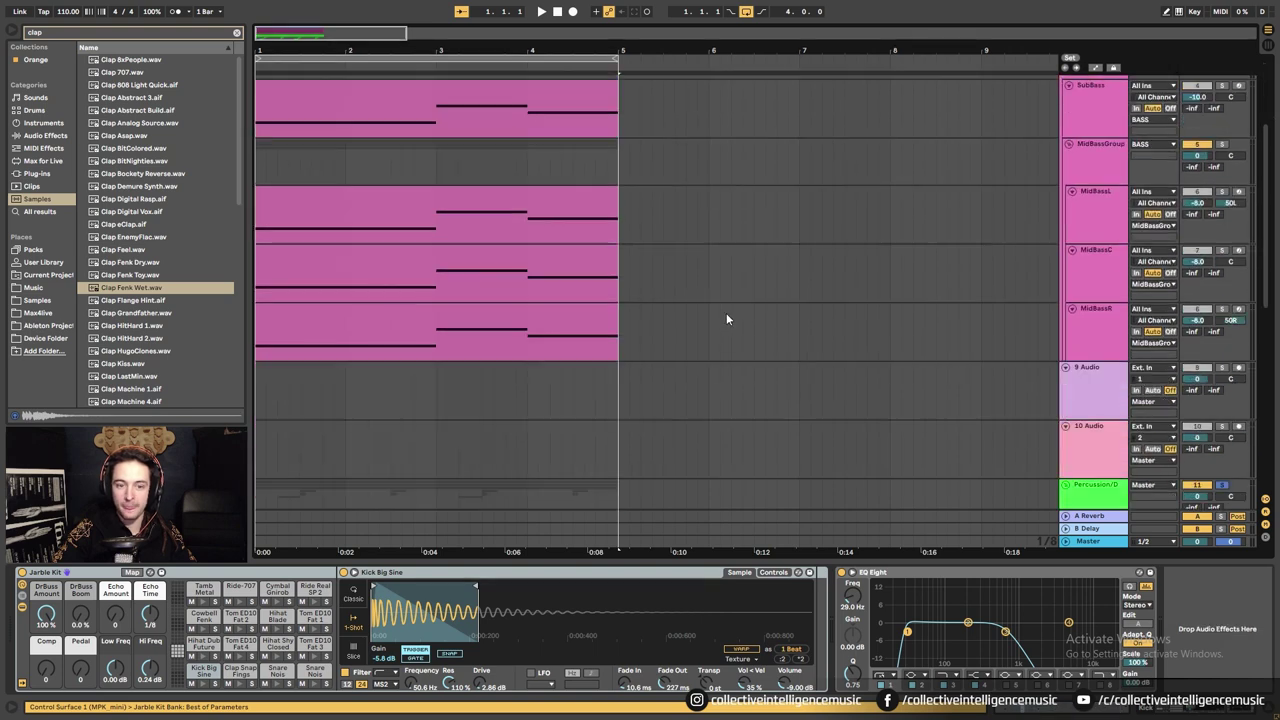
Replace the drum kit on the duplicate Kick track with the Mad Mollusc Kit copied from the Drums track, keeping EQ Eight.
{"action": "scroll", "coordinate": [755, 390], "scroll_direction": "down", "scroll_amount": 2}
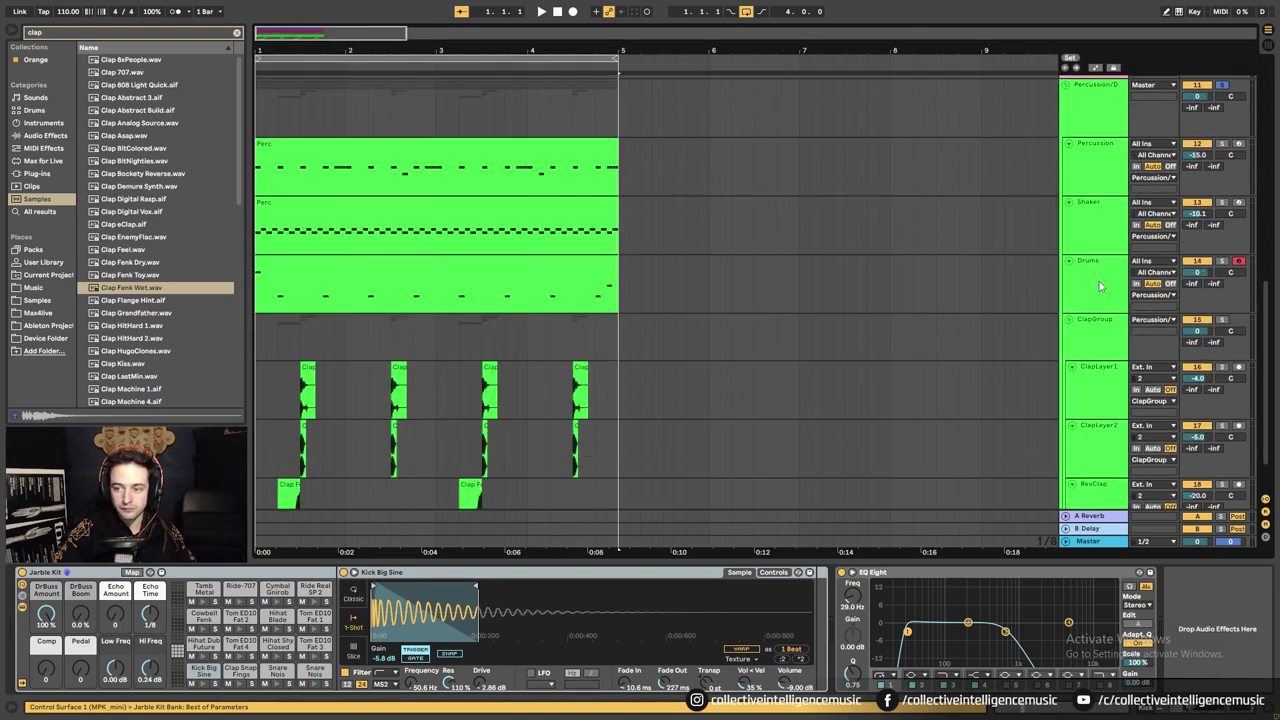
{"action": "left_click", "coordinate": [1099, 281]}
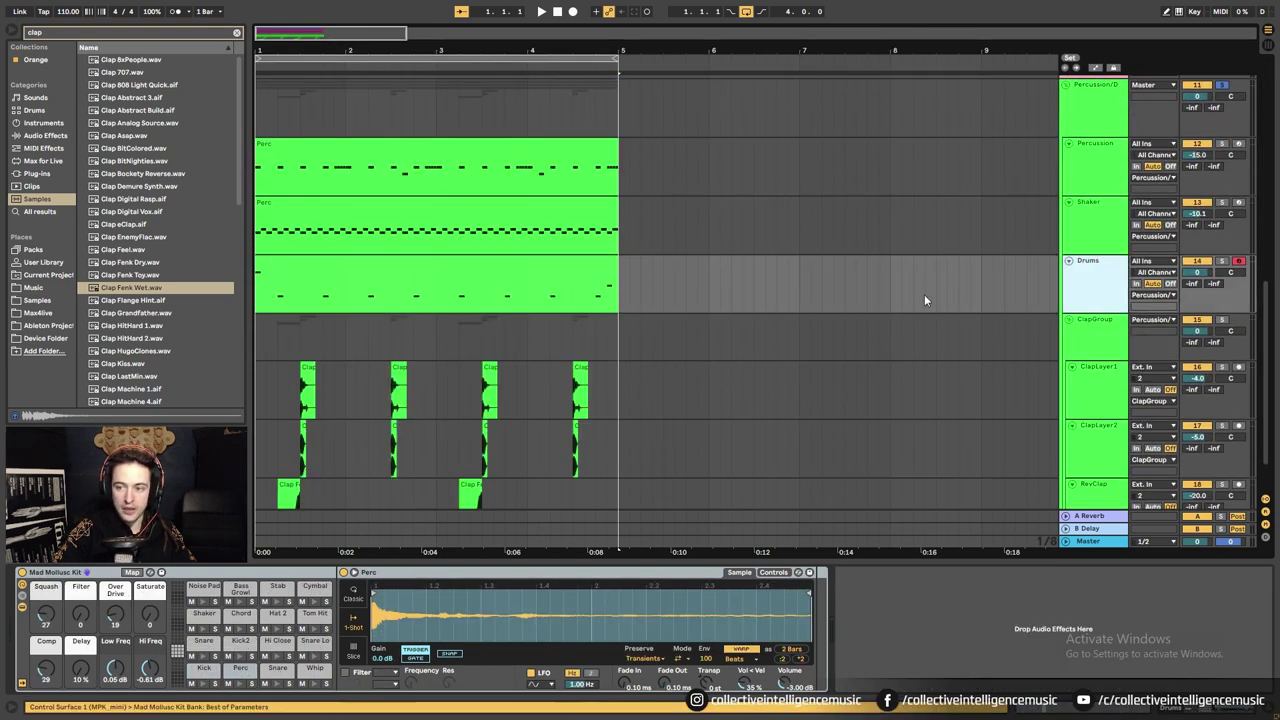
{"action": "left_click", "coordinate": [55, 577]}
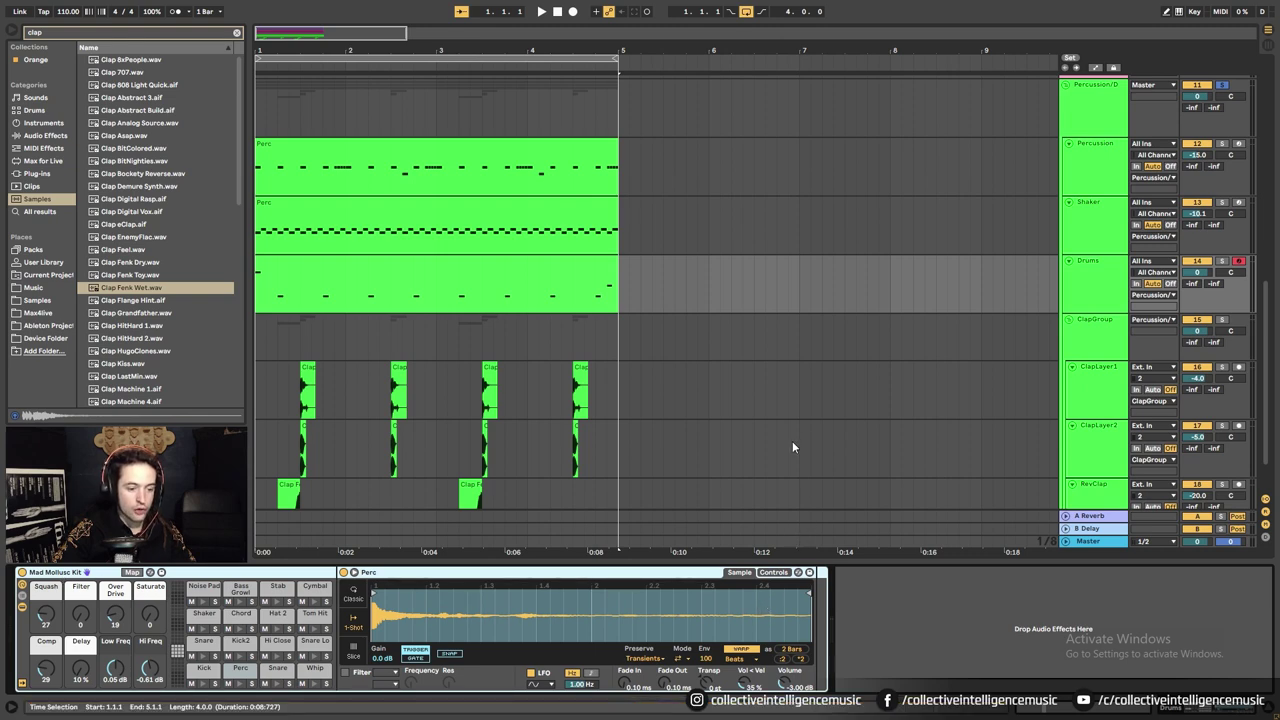
{"action": "scroll", "coordinate": [792, 441], "scroll_direction": "up", "scroll_amount": 8}
{"action": "scroll", "coordinate": [468, 307], "scroll_direction": "up", "scroll_amount": 8}
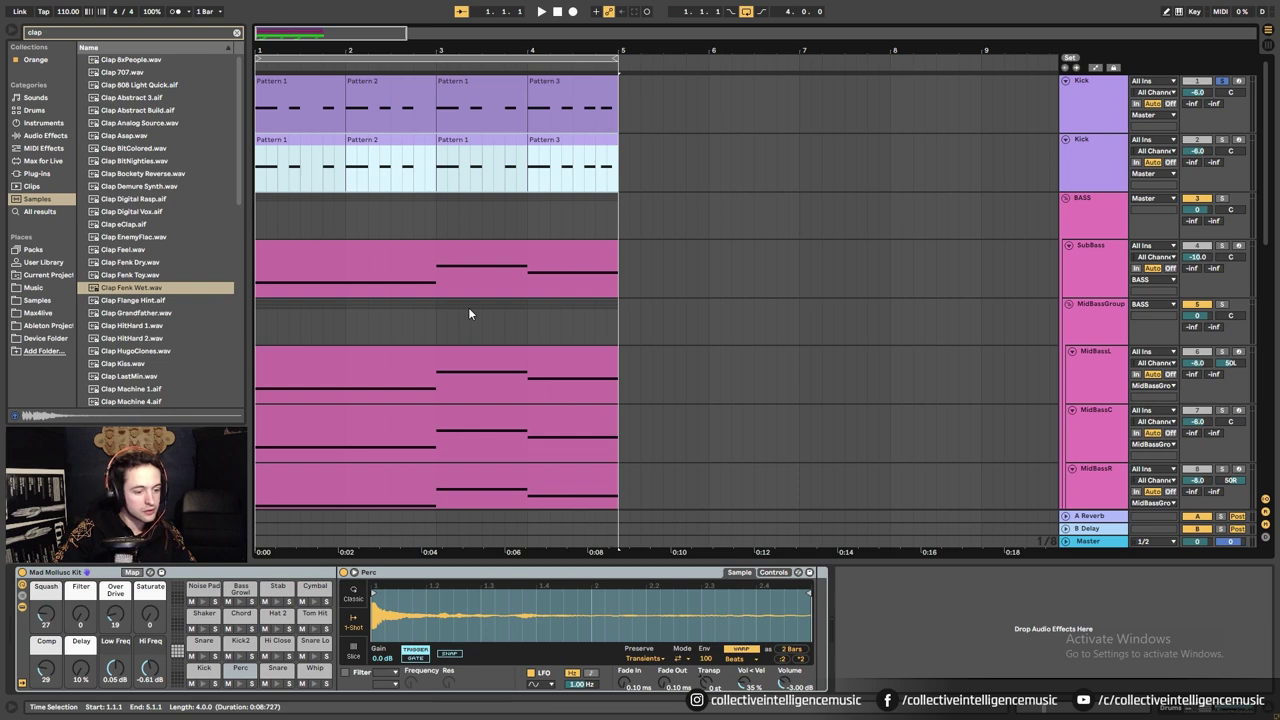
{"action": "left_click", "coordinate": [505, 170]}
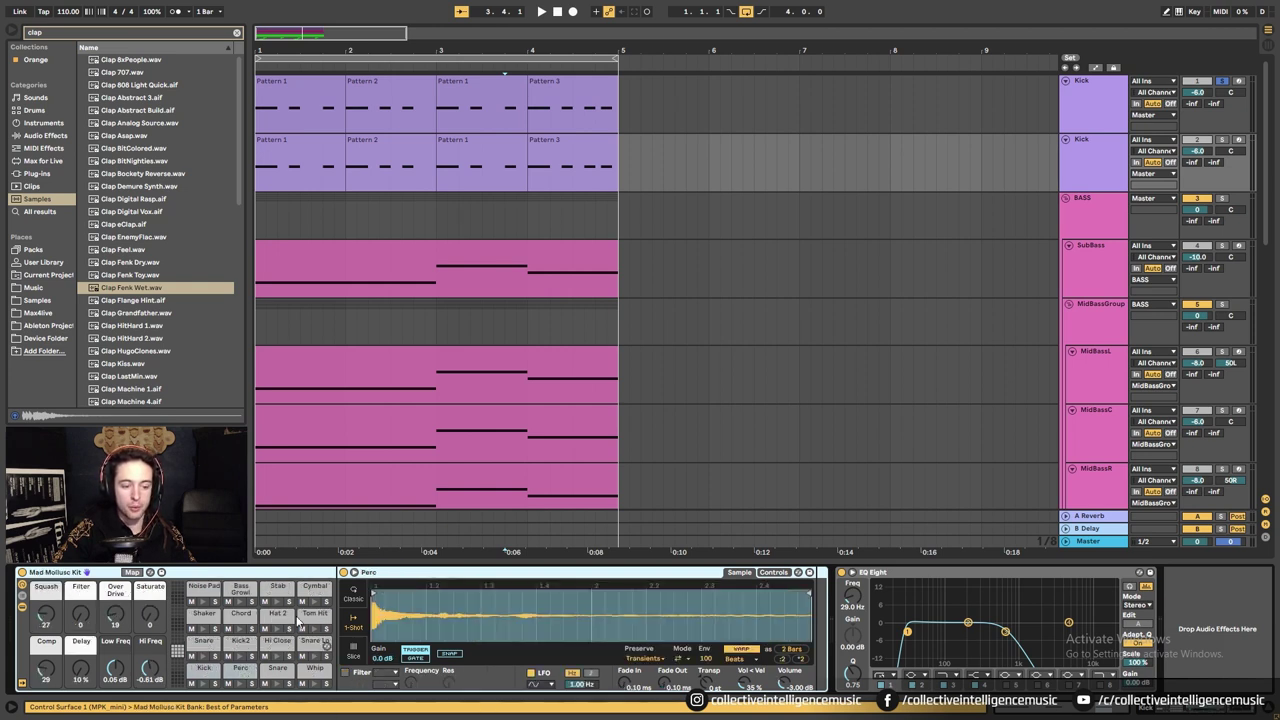
Select the first Pattern 1 clip on the duplicate Kick track and switch the solo to that track.
{"action": "left_click", "coordinate": [295, 152]}
{"action": "left_click", "coordinate": [1222, 140]}
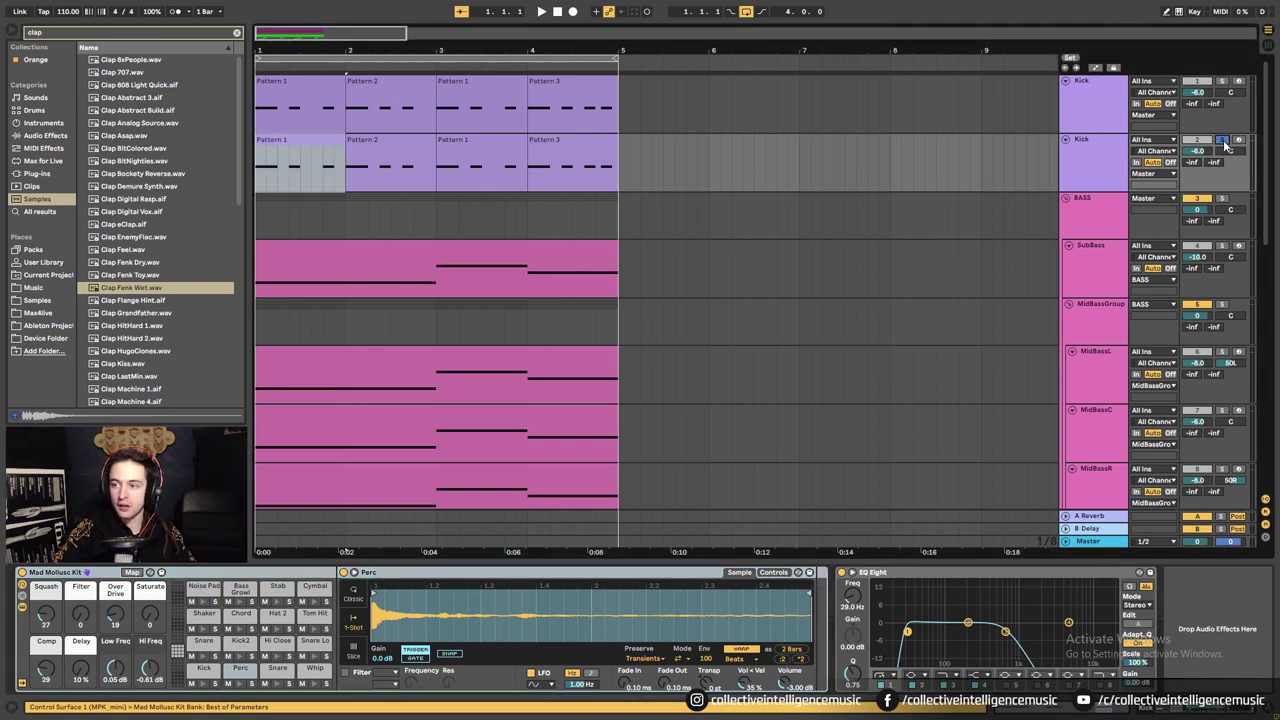
Play the duplicate Kick soloed with the BASS group and lower its EQ Eight low-cut frequency to just under 20 Hz.
{"action": "key", "text": "space"}
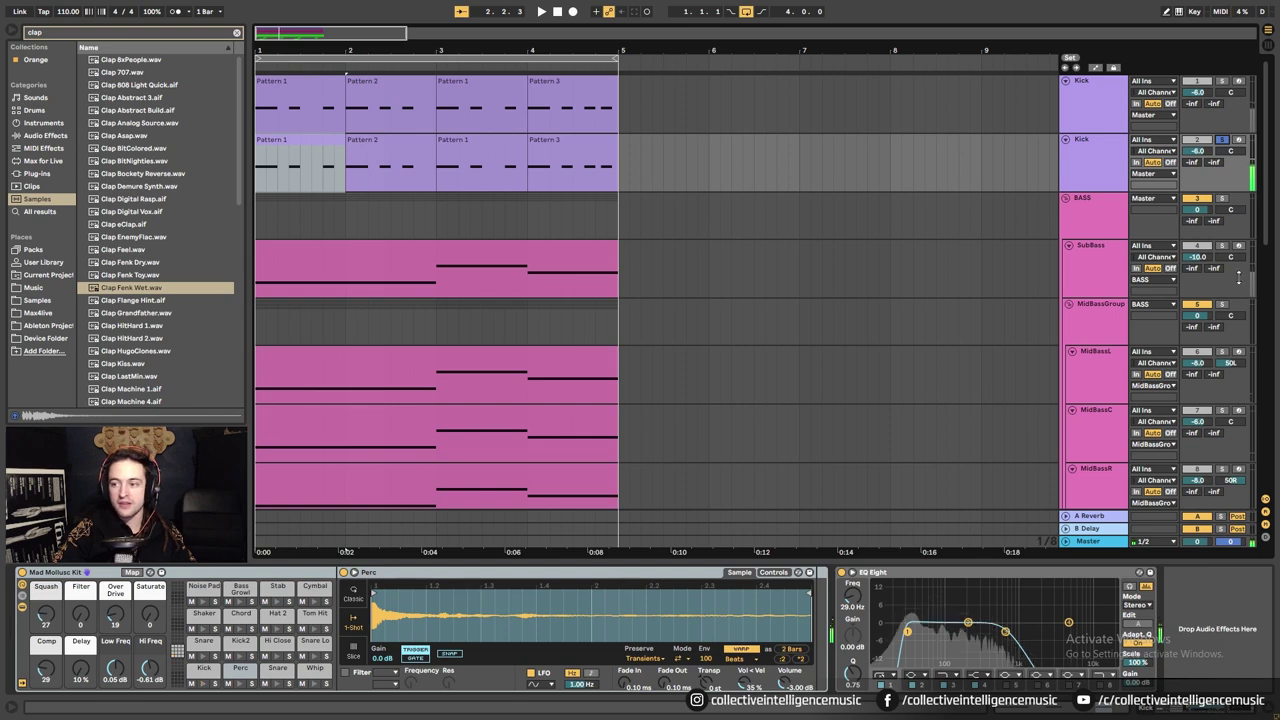
{"action": "scroll", "coordinate": [1208, 213], "scroll_direction": "down", "scroll_amount": 5}
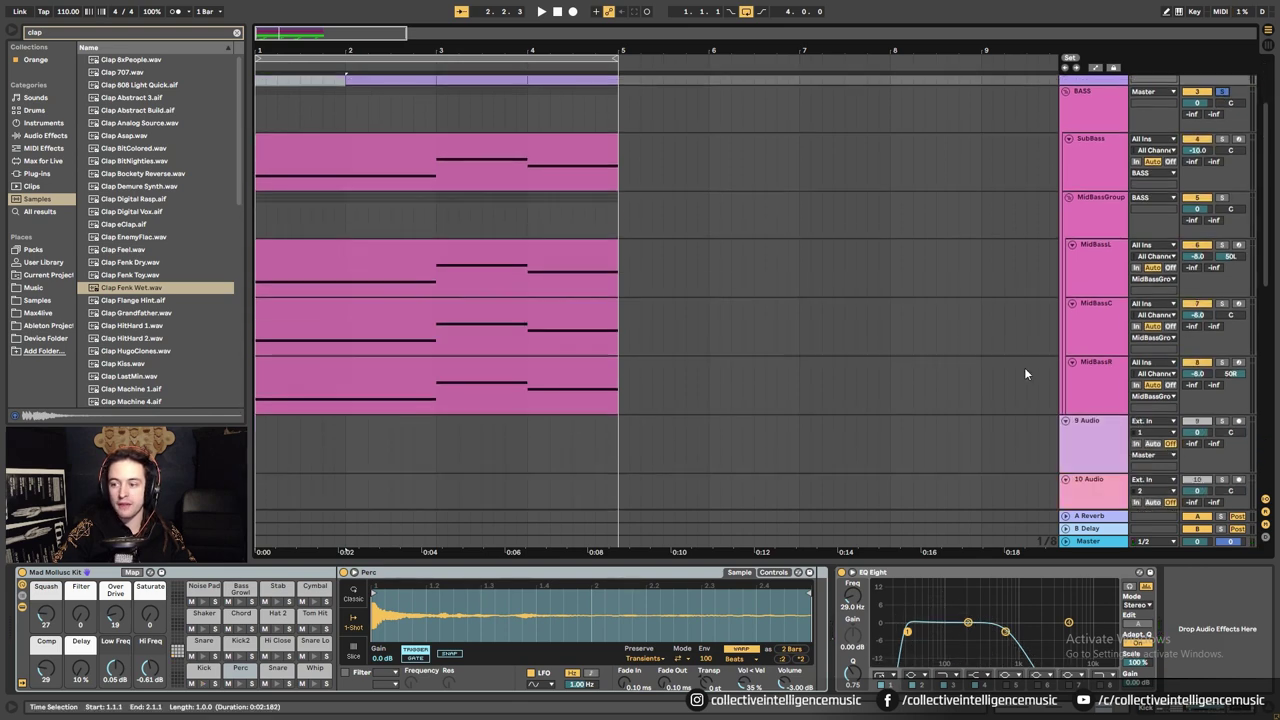
{"action": "scroll", "coordinate": [1228, 400], "scroll_direction": "down", "scroll_amount": 3}
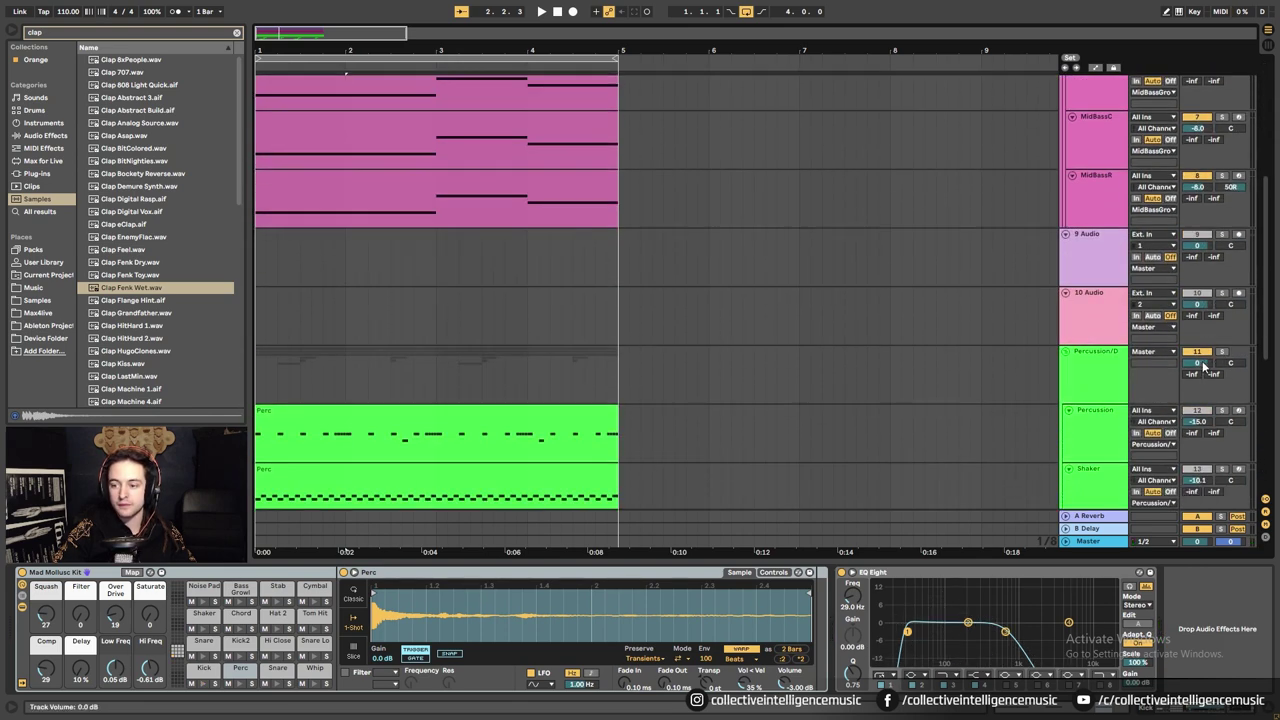
{"action": "scroll", "coordinate": [651, 348], "scroll_direction": "up", "scroll_amount": 8}
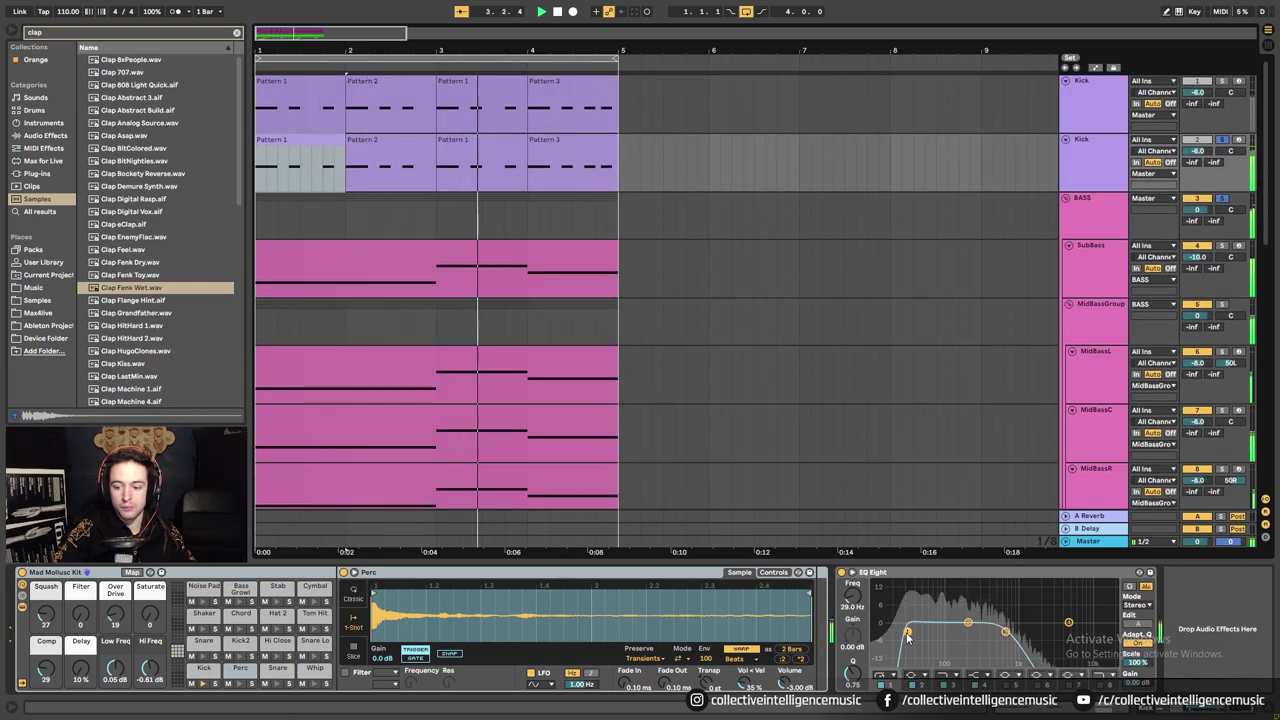
{"action": "left_click_drag", "start_coordinate": [894, 632], "coordinate": [893, 634]}
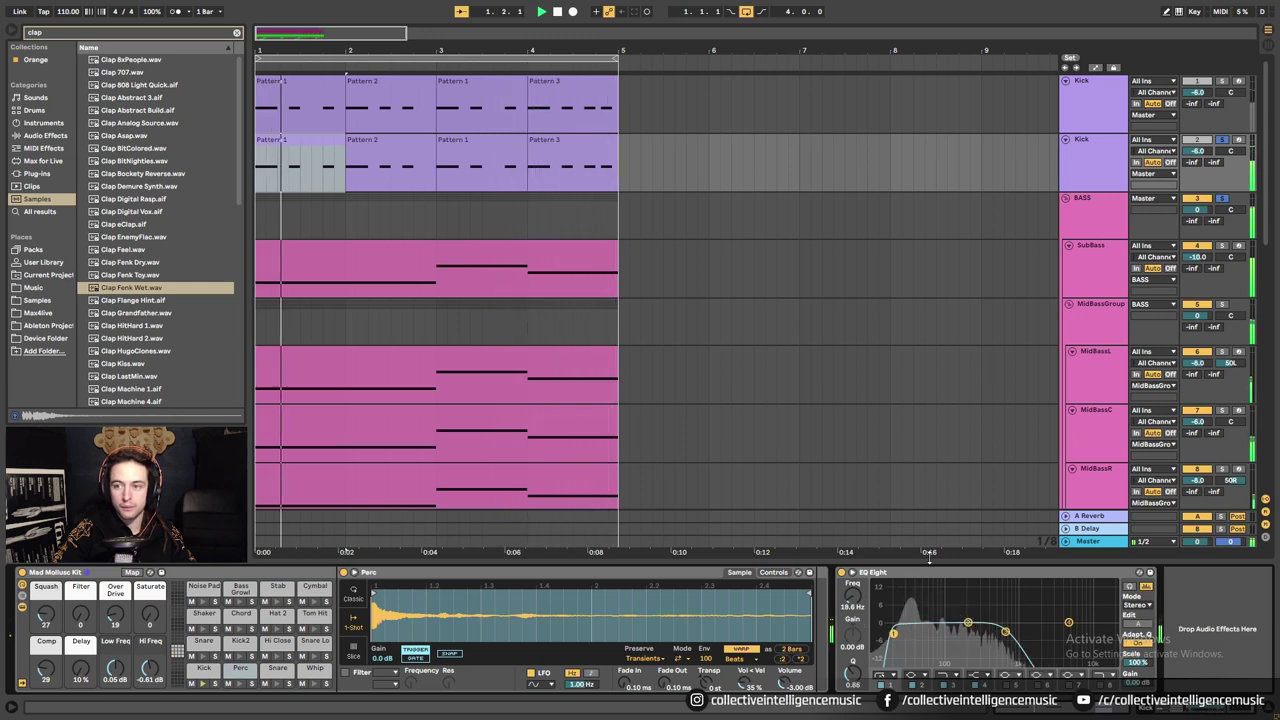
{"action": "key", "text": "space"}
Switch the solo from the duplicate Kick to the original Kick and play it together with the BASS group.
{"action": "left_click", "coordinate": [1090, 110]}
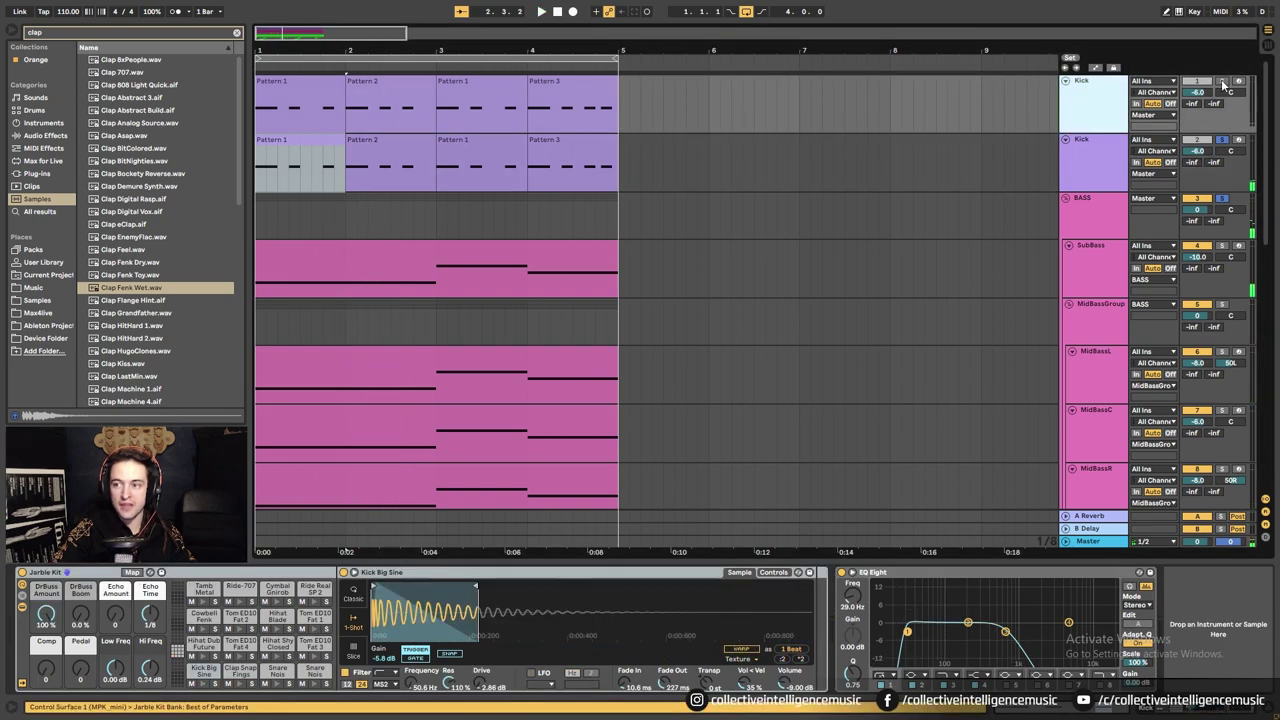
{"action": "left_click", "coordinate": [1228, 147]}
{"action": "left_click", "coordinate": [1223, 81]}
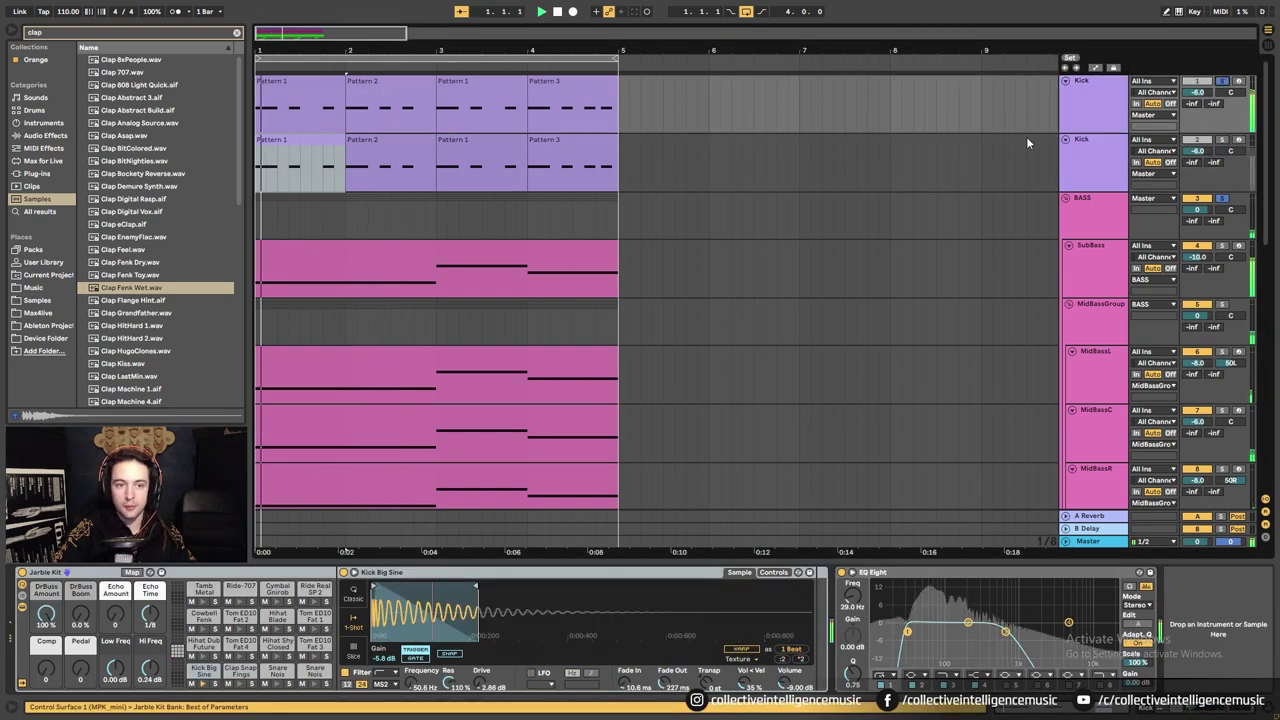
{"action": "key", "text": "space"}
{"action": "key", "text": "space"}
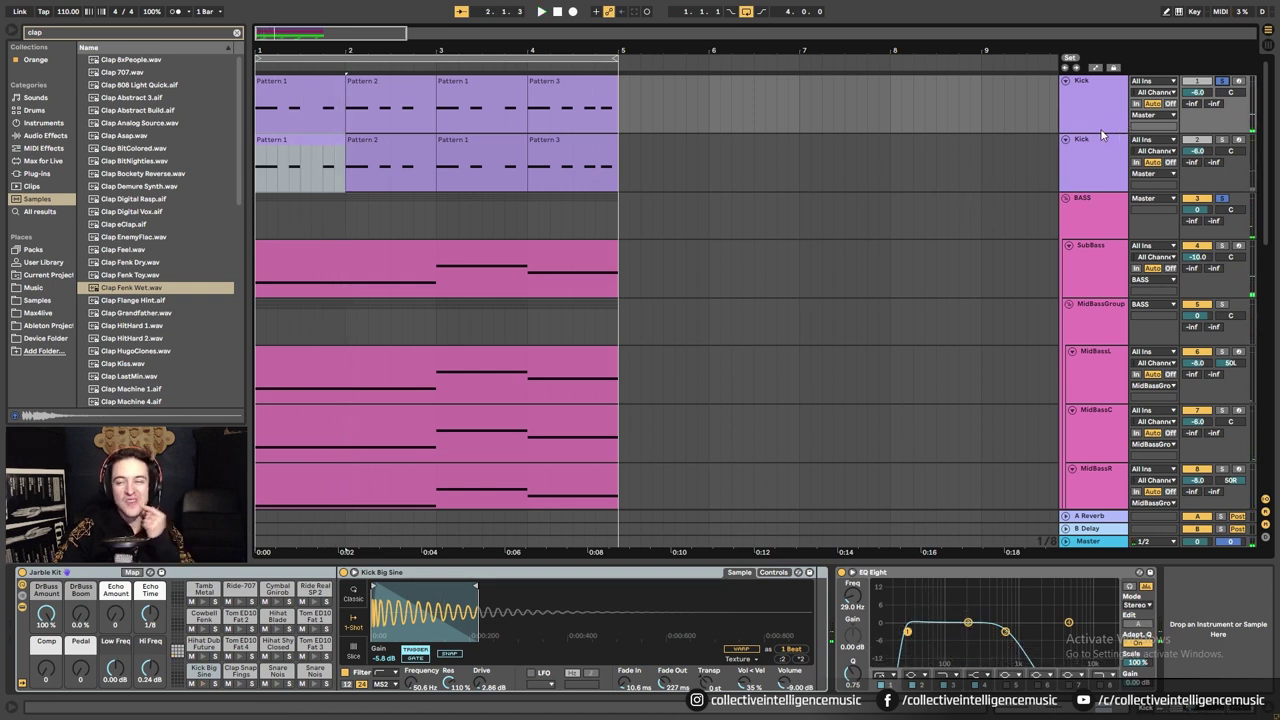
Solo only the duplicate Kick and raise its EQ Eight low-cut frequency to 107 Hz while it plays.
{"action": "left_click", "coordinate": [1080, 165]}
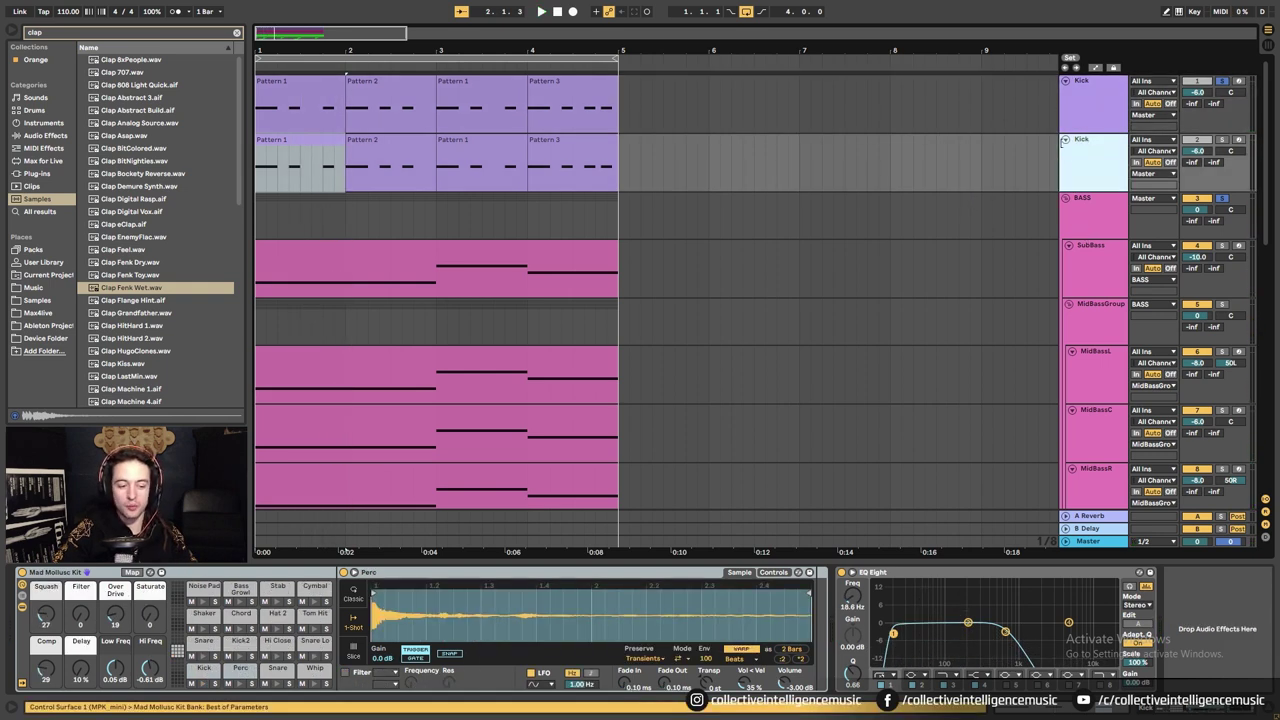
{"action": "left_click", "coordinate": [1083, 126]}
{"action": "left_click", "coordinate": [1087, 155]}
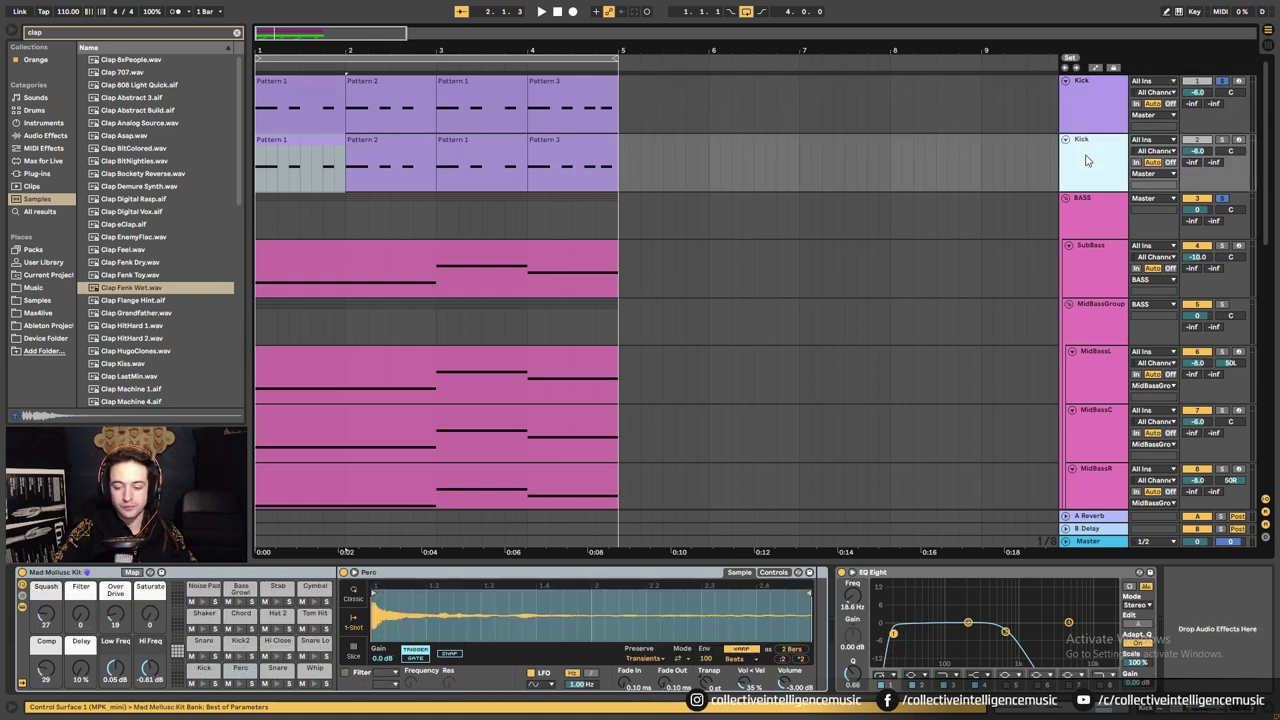
{"action": "left_click", "coordinate": [1222, 140]}
{"action": "key", "text": "space"}
{"action": "left_click_drag", "start_coordinate": [893, 633], "coordinate": [950, 640]}
{"action": "key", "text": "space"}
{"action": "key", "text": "space"}
{"action": "key", "text": "space"}
{"action": "key", "text": "space"}
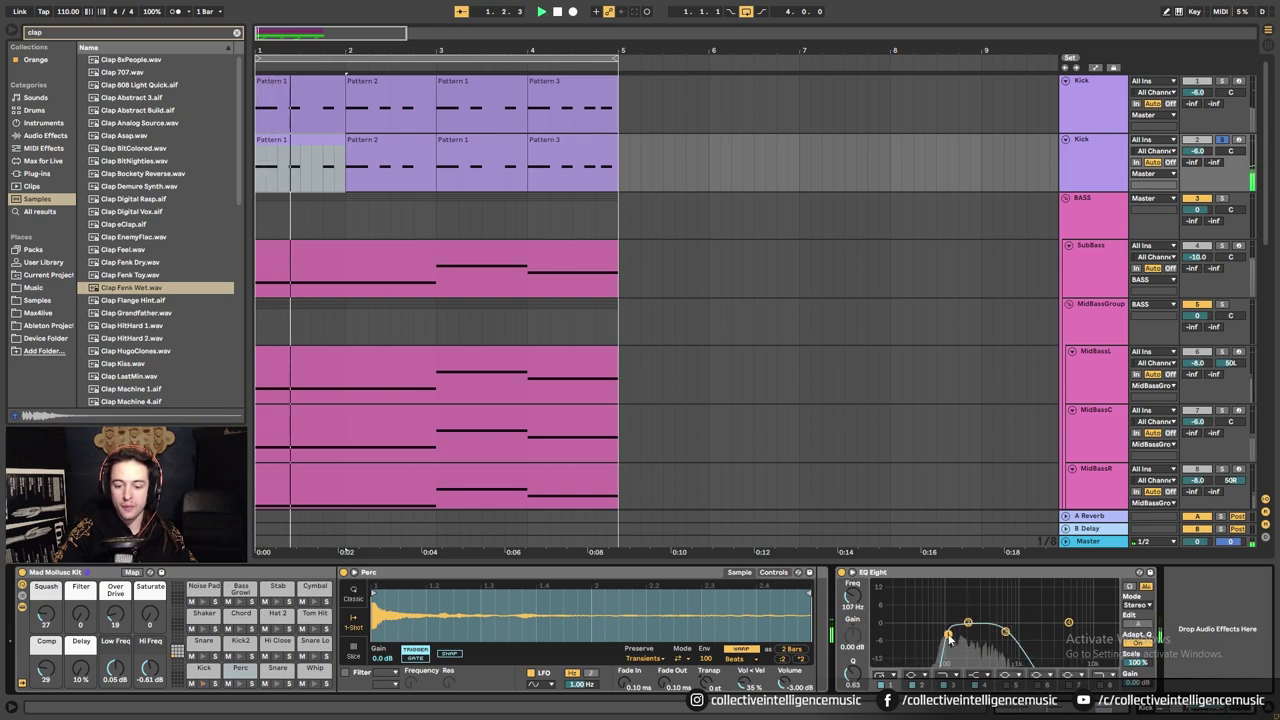
Compare the original Kick with and without the duplicate Kick layered in solo, and clear all solos to hear the full mix.
{"action": "left_click", "coordinate": [1089, 109]}
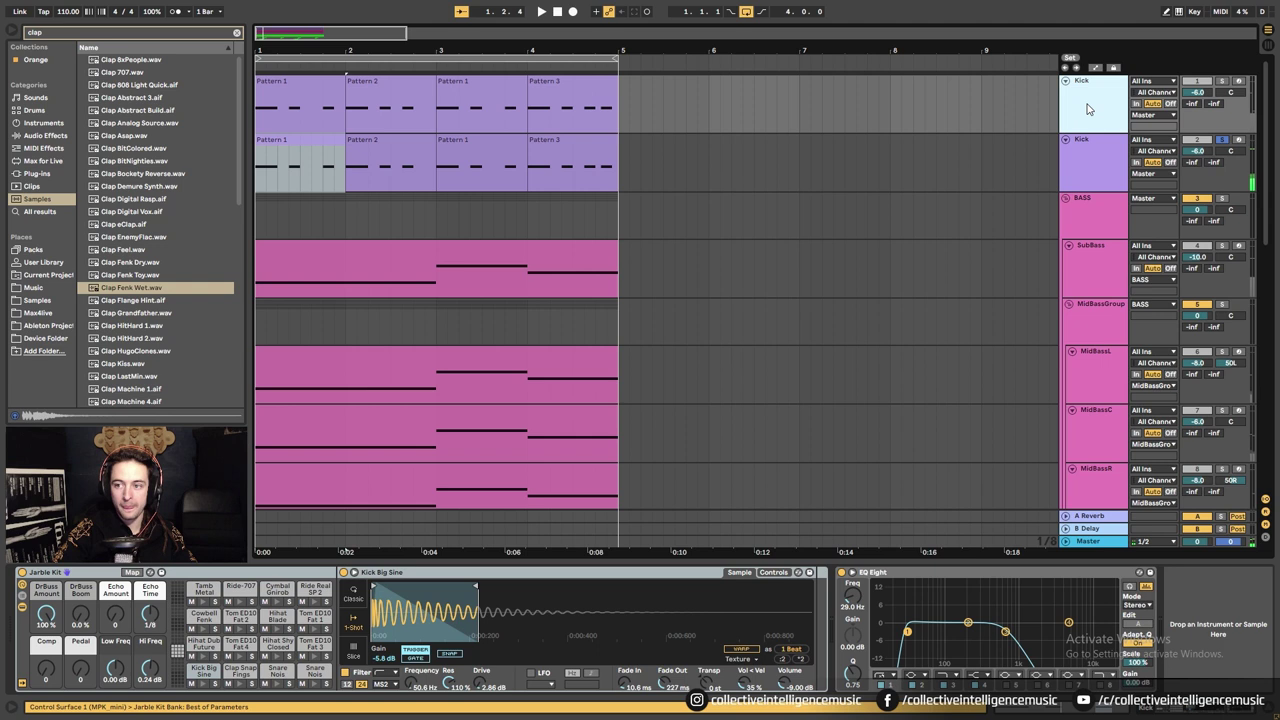
{"action": "left_click", "coordinate": [1094, 163]}
{"action": "left_click", "coordinate": [1221, 83], "text": "ctrl"}
{"action": "key", "text": "space"}
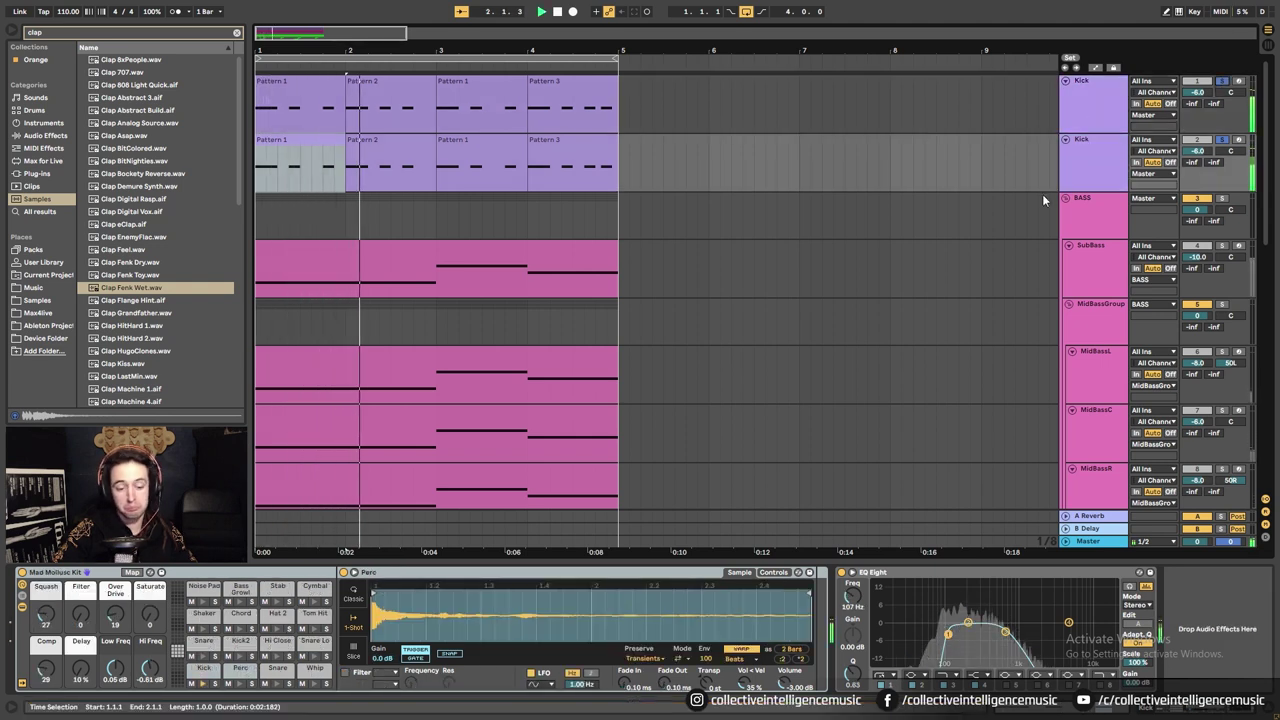
{"action": "left_click", "coordinate": [1222, 141]}
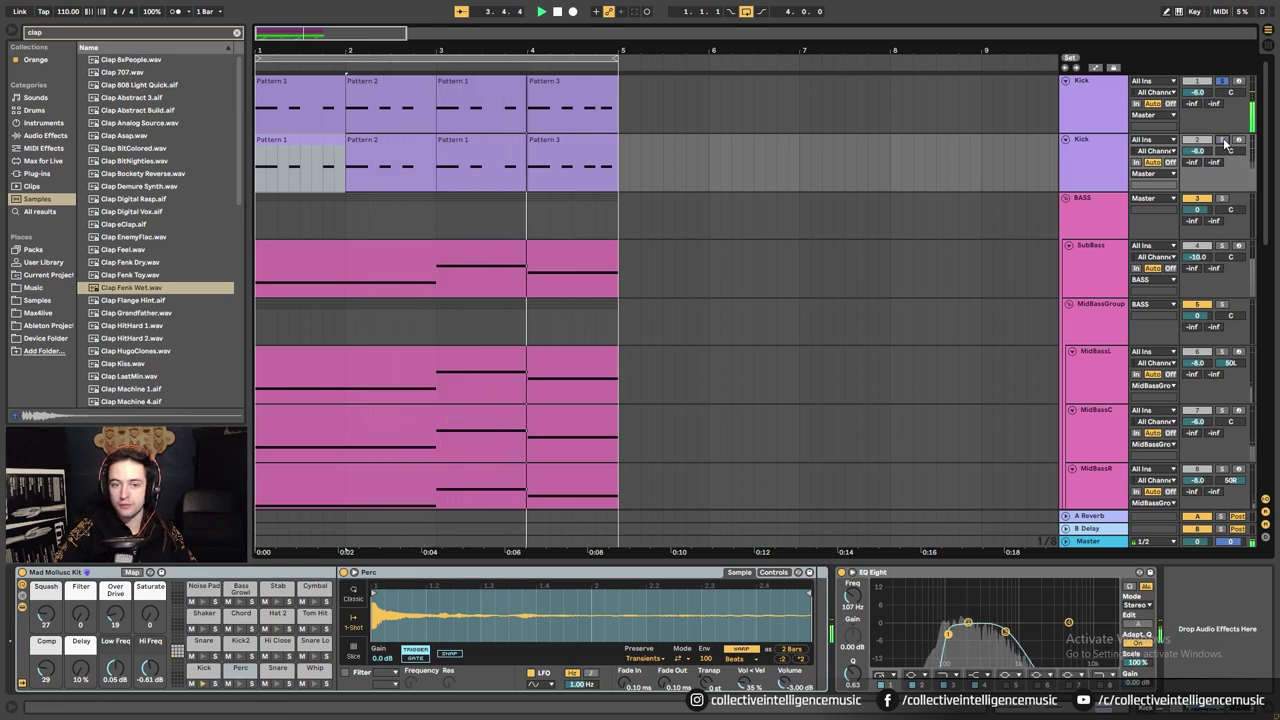
{"action": "left_click", "coordinate": [1223, 141], "text": "ctrl"}
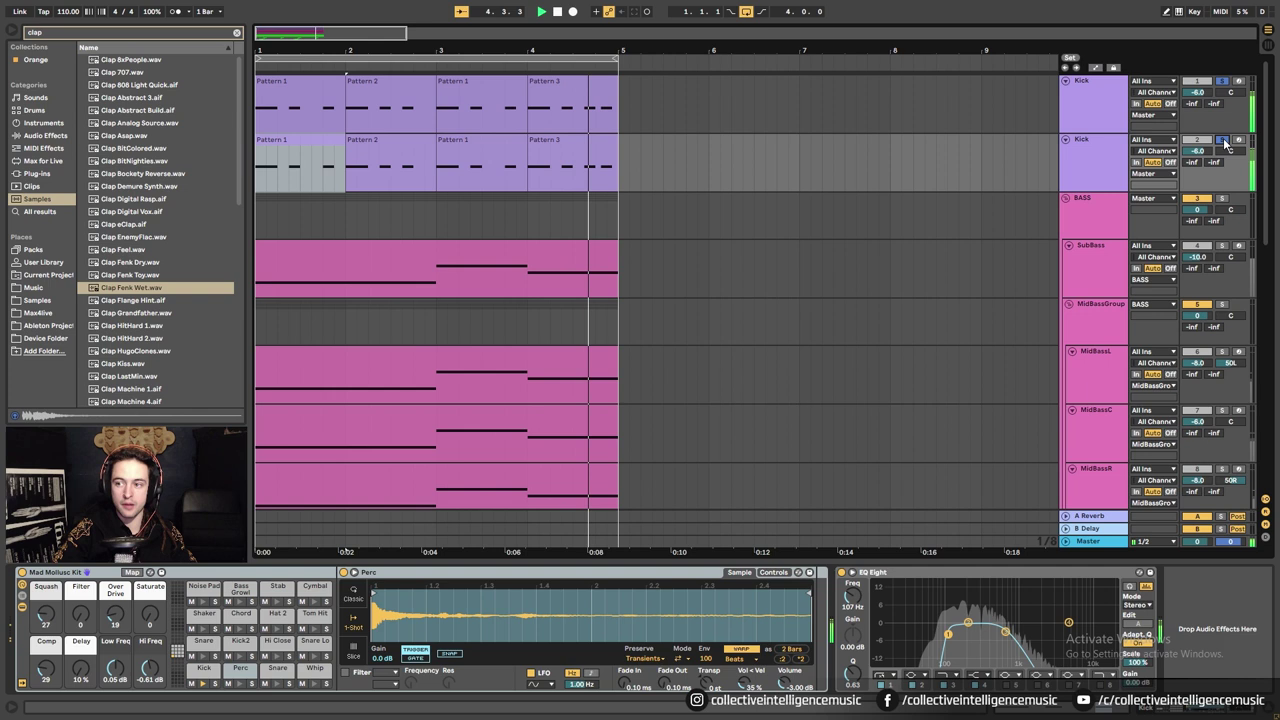
{"action": "left_click", "coordinate": [1222, 81]}
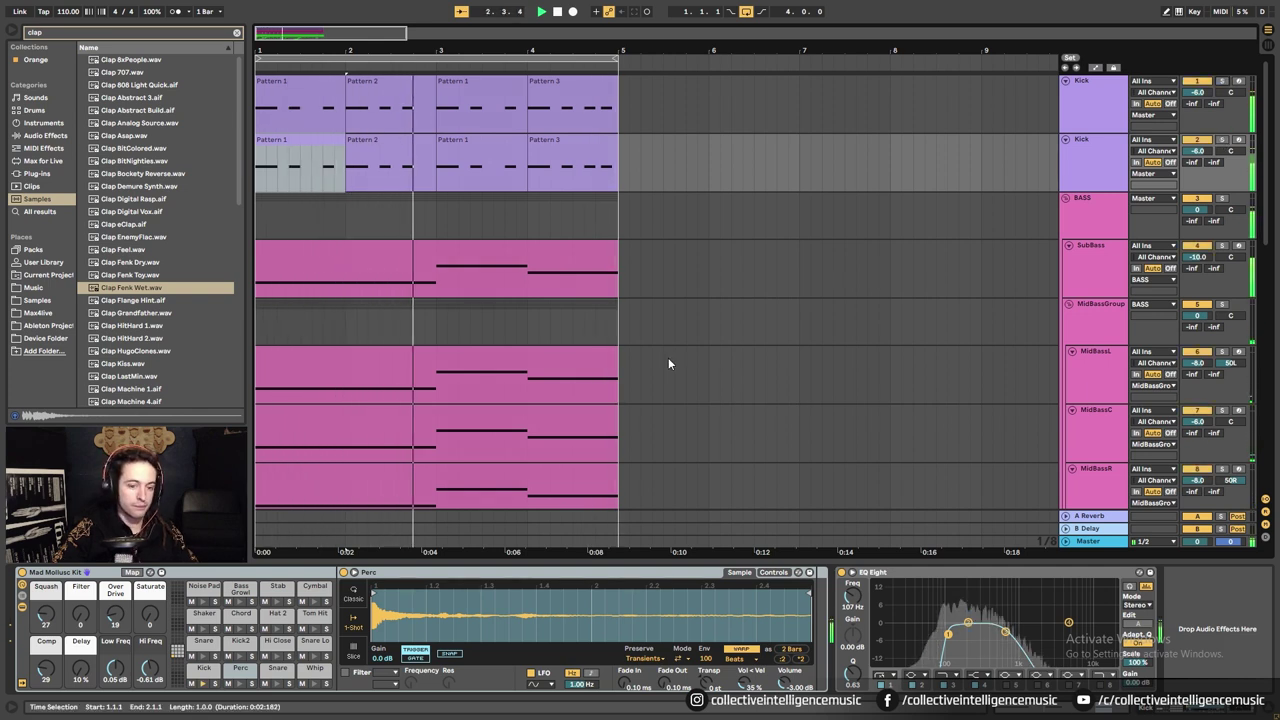
Set the high-cut frequency of the duplicate Kick's EQ Eight to 1.14 kHz.
{"action": "scroll", "coordinate": [669, 364], "scroll_direction": "down", "scroll_amount": 3}
{"action": "scroll", "coordinate": [669, 364], "scroll_direction": "down", "scroll_amount": 5}
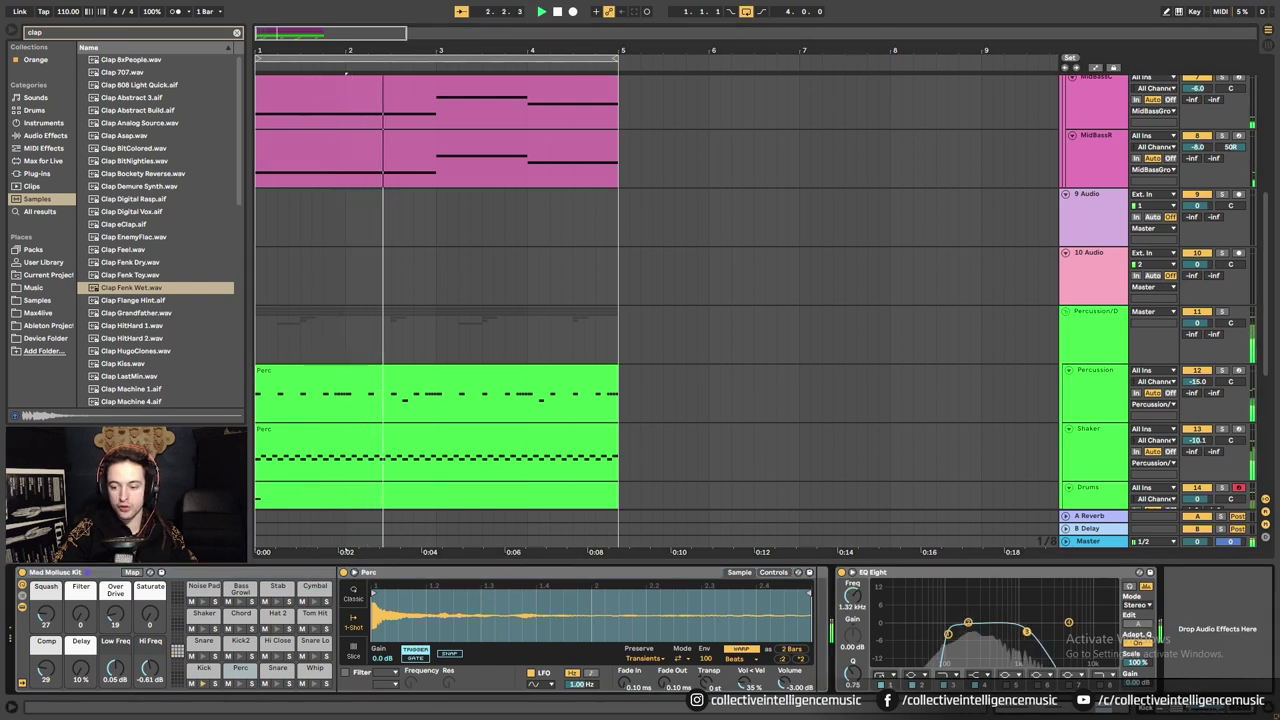
{"action": "left_click_drag", "start_coordinate": [1035, 632], "coordinate": [1022, 632]}
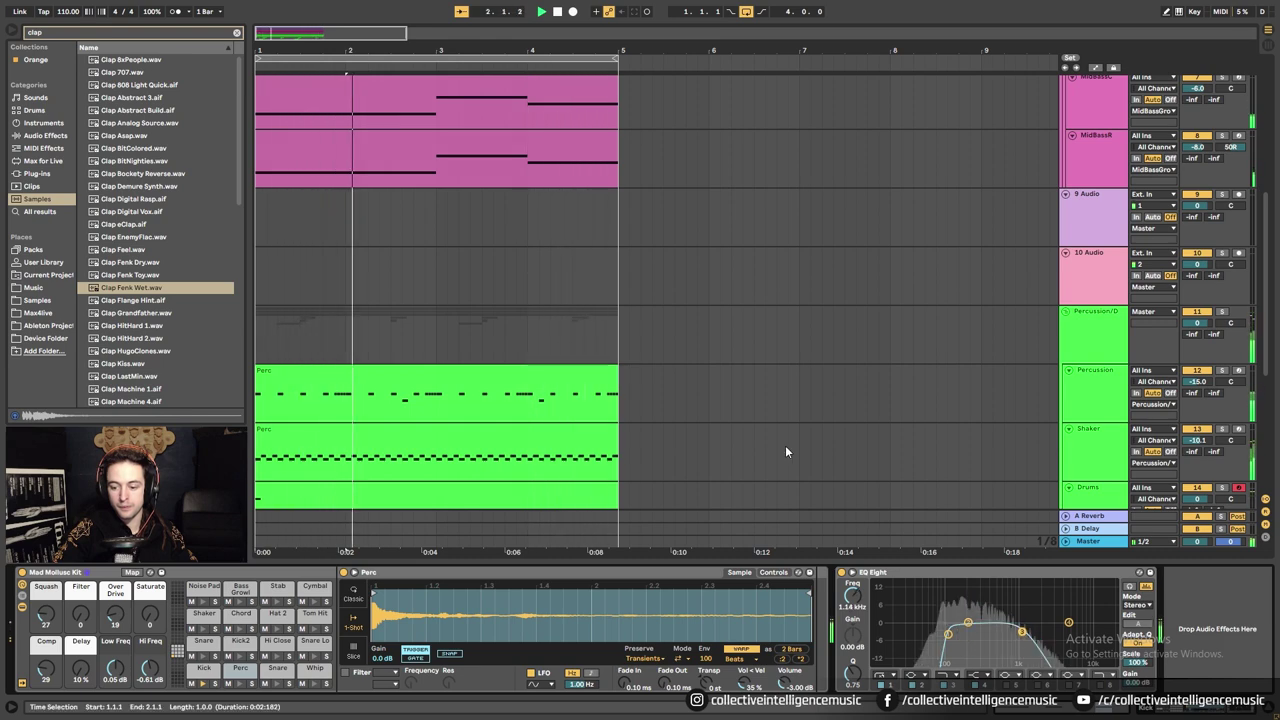
Listen to the full loop while looking over the percussion, shaker, drums and clap tracks, and stop playback.
{"action": "scroll", "coordinate": [785, 445], "scroll_direction": "down", "scroll_amount": 4}
{"action": "scroll", "coordinate": [785, 455], "scroll_direction": "down", "scroll_amount": 4}
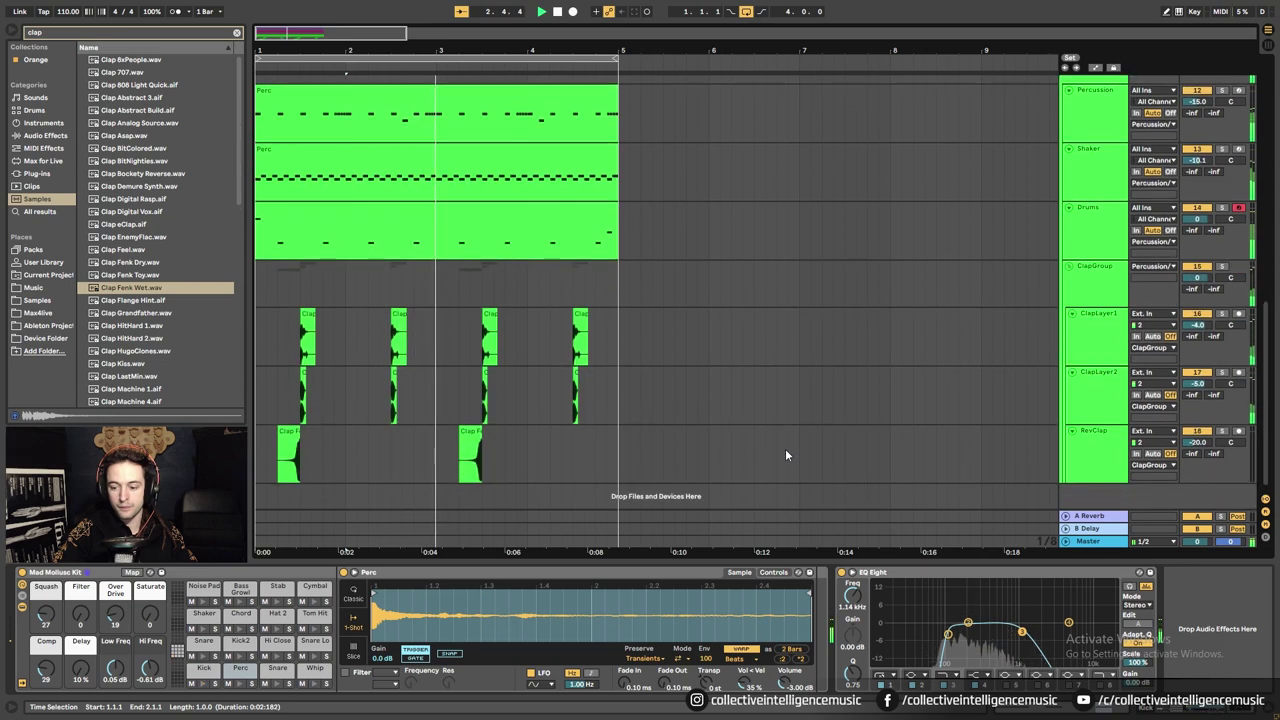
{"action": "scroll", "coordinate": [785, 455], "scroll_direction": "down", "scroll_amount": 1}
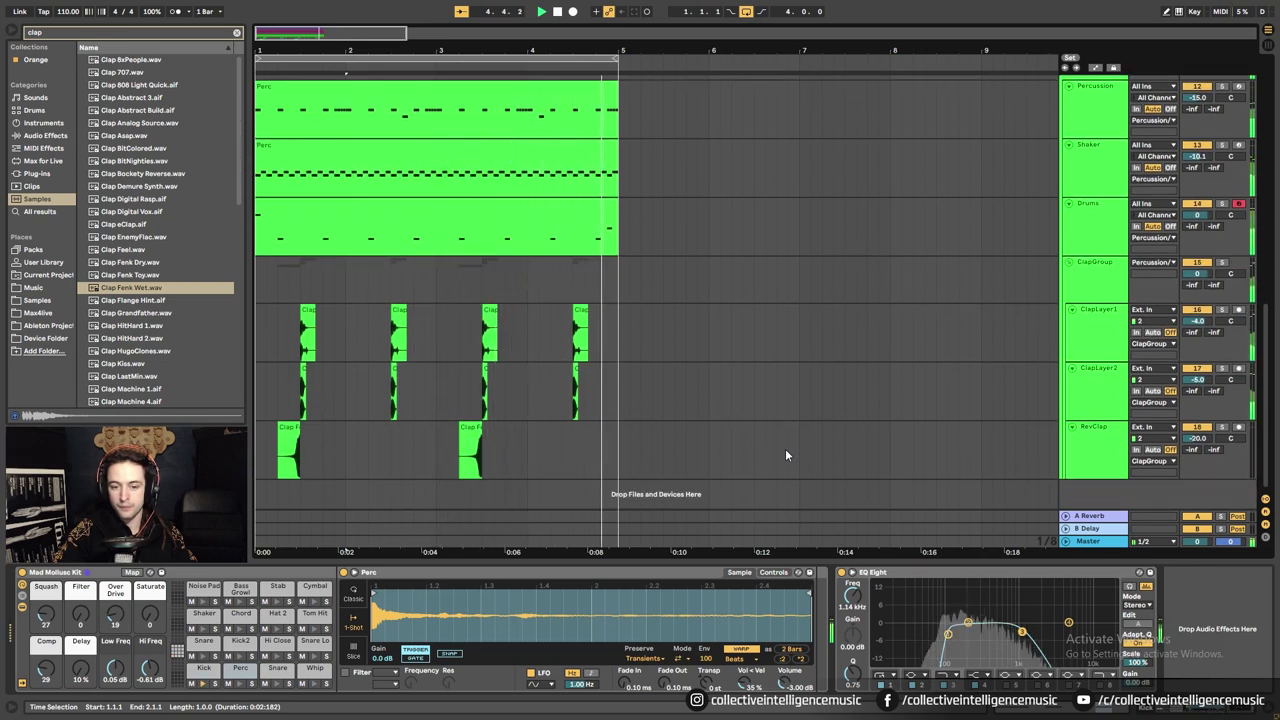
{"action": "scroll", "coordinate": [785, 455], "scroll_direction": "up", "scroll_amount": 2}
{"action": "scroll", "coordinate": [785, 455], "scroll_direction": "up", "scroll_amount": 2}
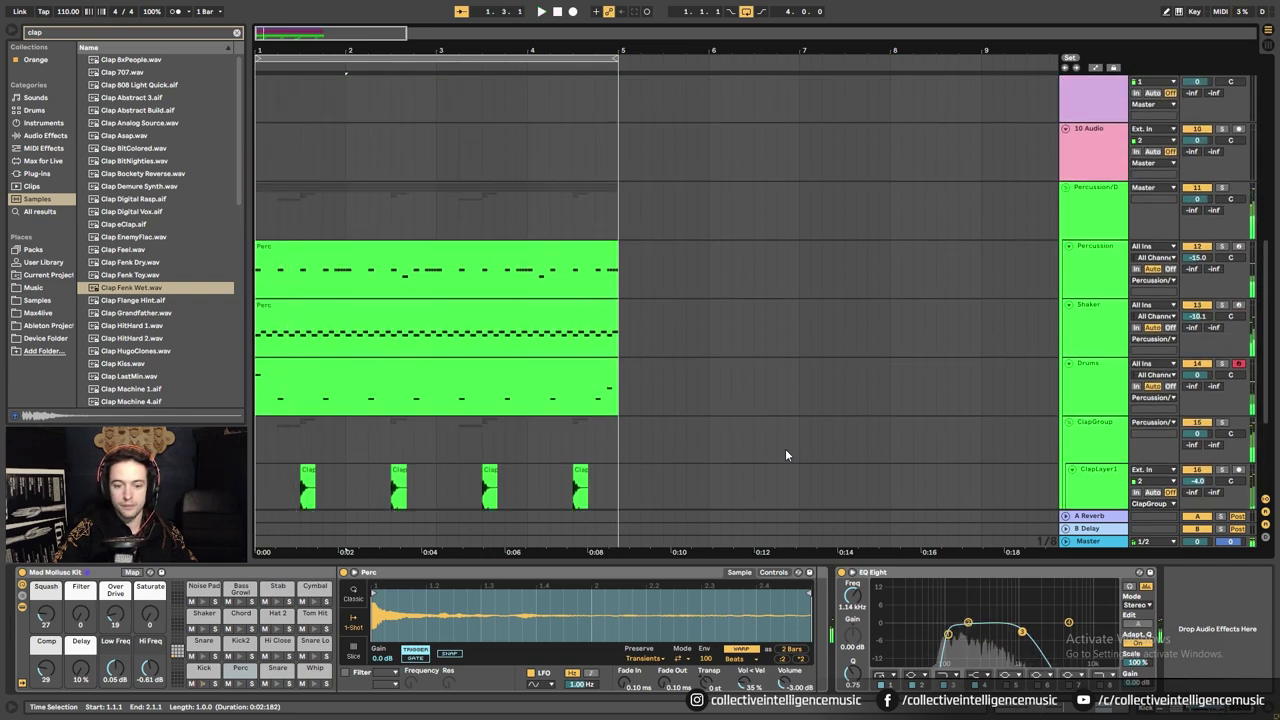
{"action": "scroll", "coordinate": [785, 455], "scroll_direction": "up", "scroll_amount": 5}
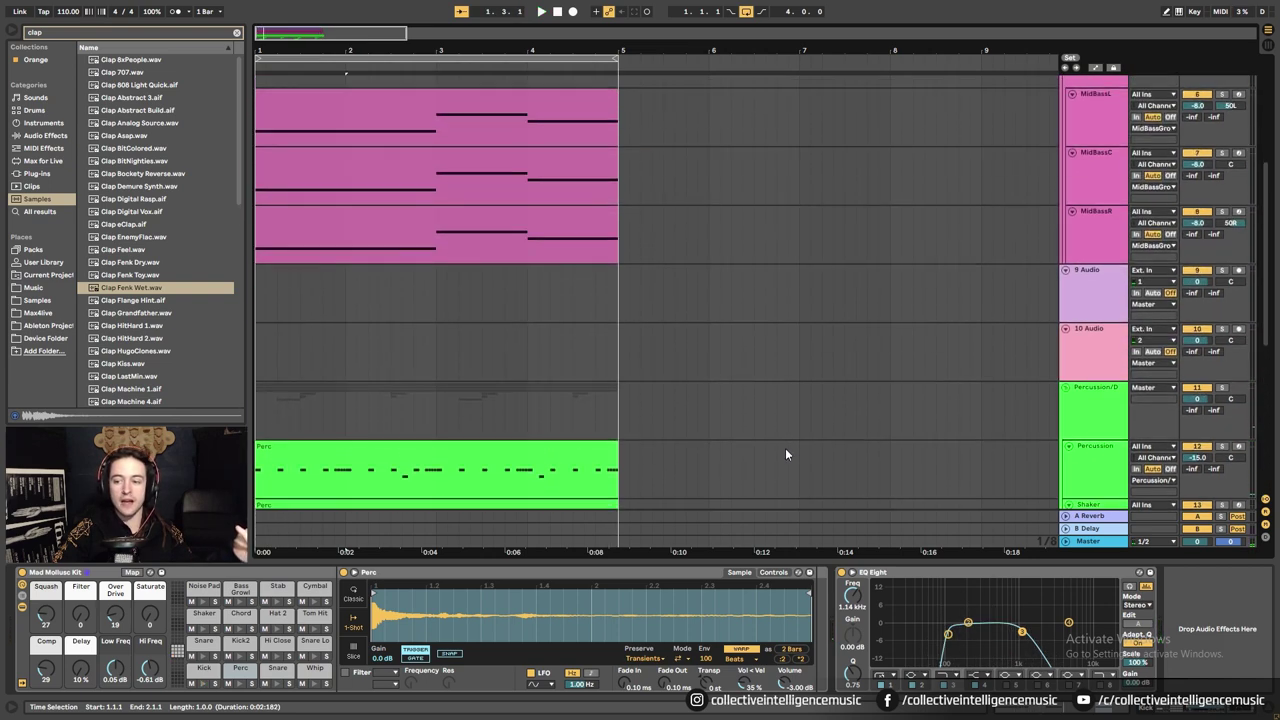
{"action": "scroll", "coordinate": [785, 455], "scroll_direction": "up", "scroll_amount": 3}
{"action": "scroll", "coordinate": [785, 454], "scroll_direction": "up", "scroll_amount": 3}
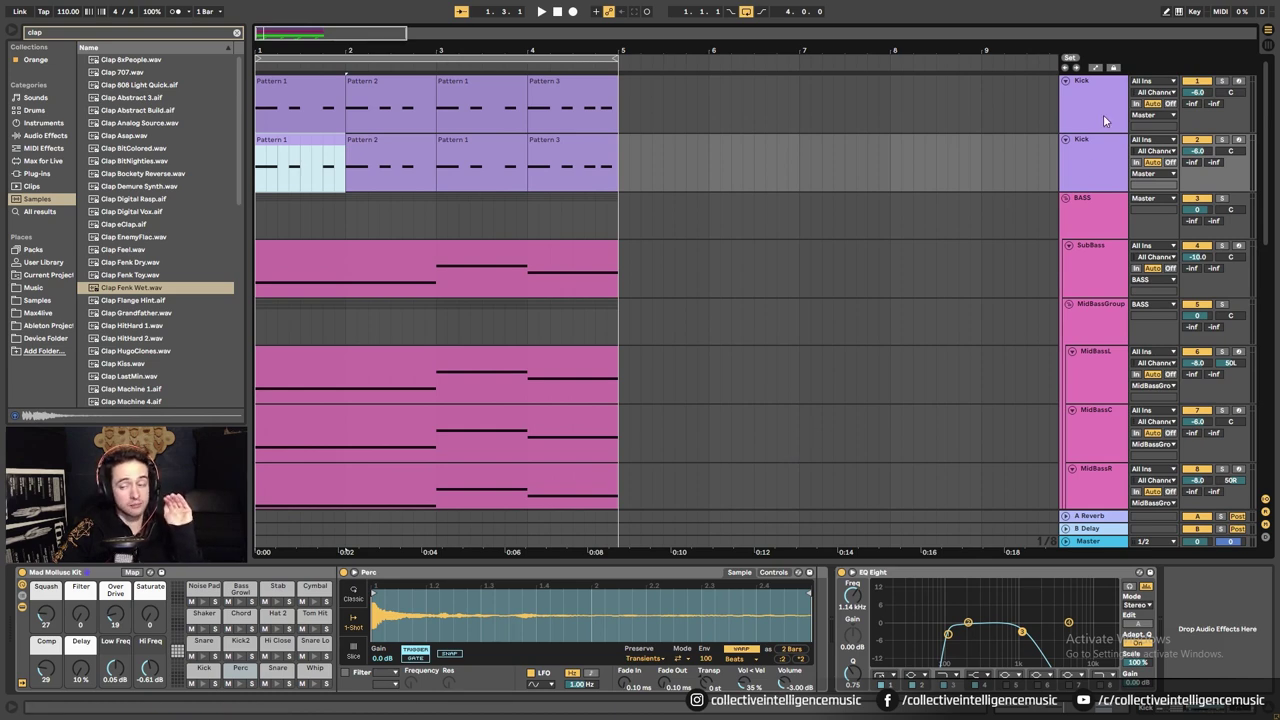
Review the device chains of the SubBass, MidBassC and MidBassR tracks and look over the remaining tracks.
{"action": "left_click", "coordinate": [1093, 225]}
{"action": "left_click", "coordinate": [1094, 261]}
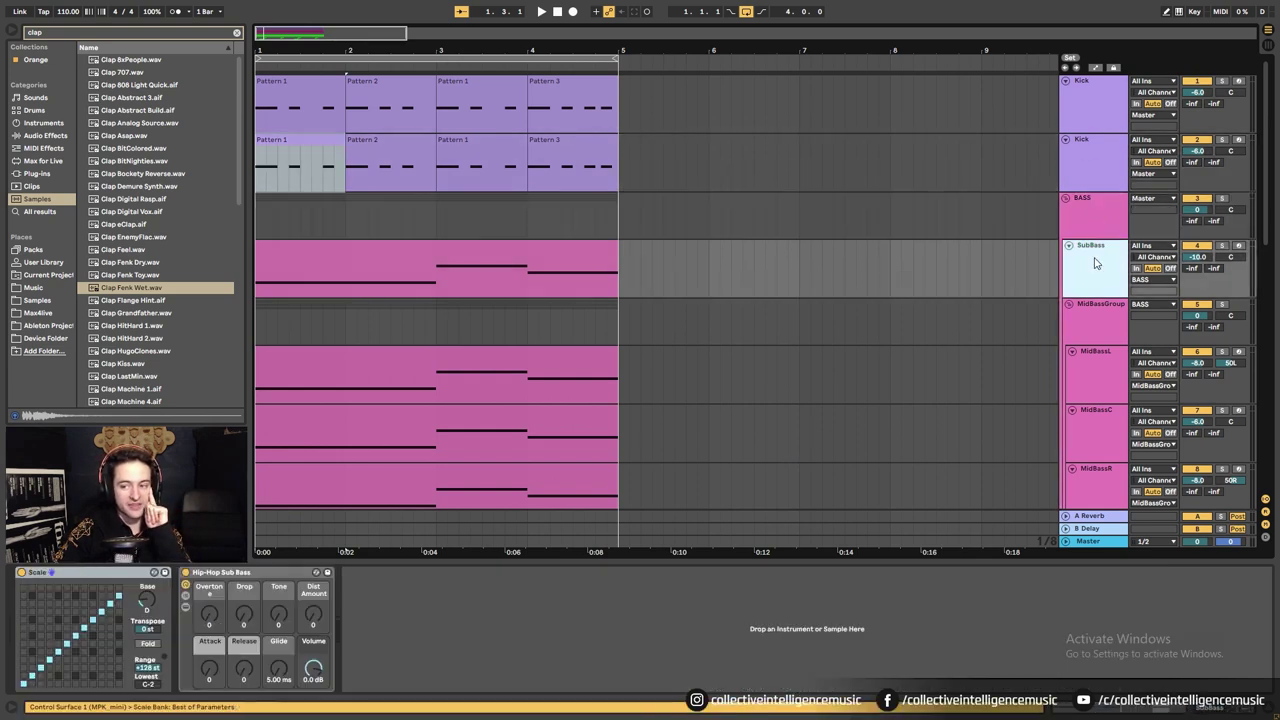
{"action": "scroll", "coordinate": [1094, 263], "scroll_direction": "down", "scroll_amount": 2}
{"action": "left_click", "coordinate": [1094, 284]}
{"action": "left_click", "coordinate": [1100, 362]}
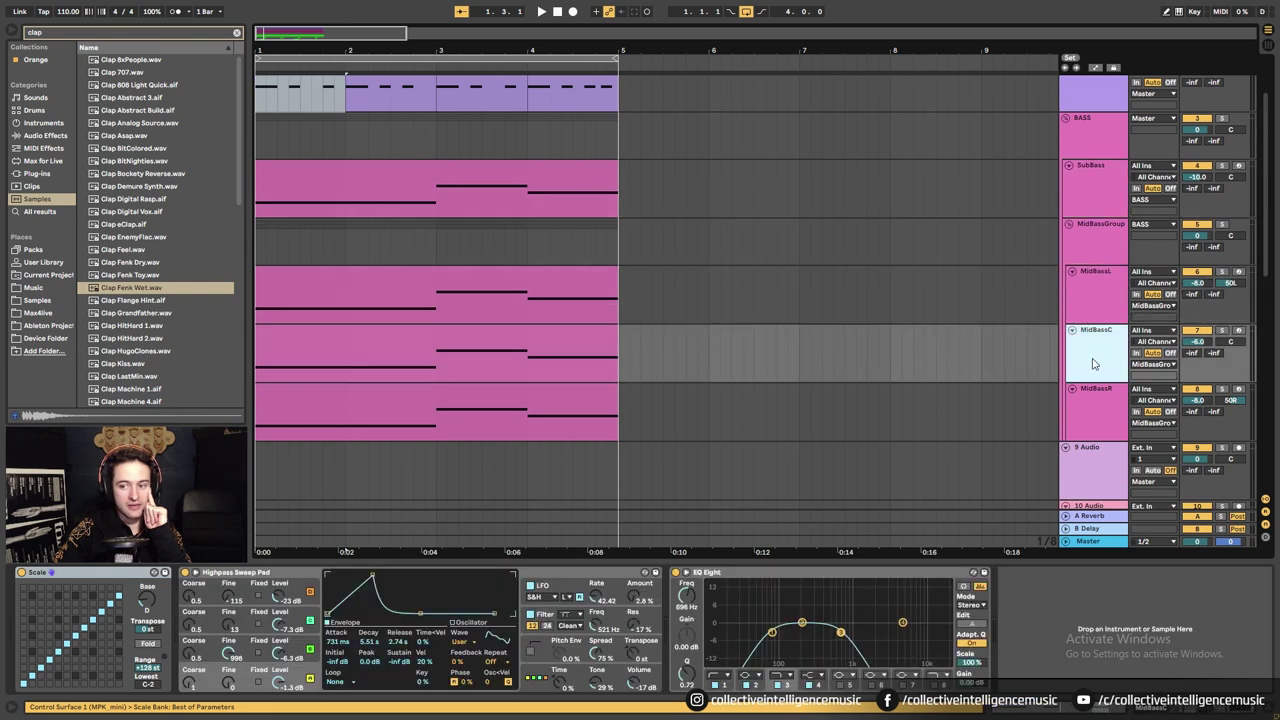
{"action": "left_click", "coordinate": [1096, 392]}
{"action": "scroll", "coordinate": [1093, 383], "scroll_direction": "down", "scroll_amount": 2}
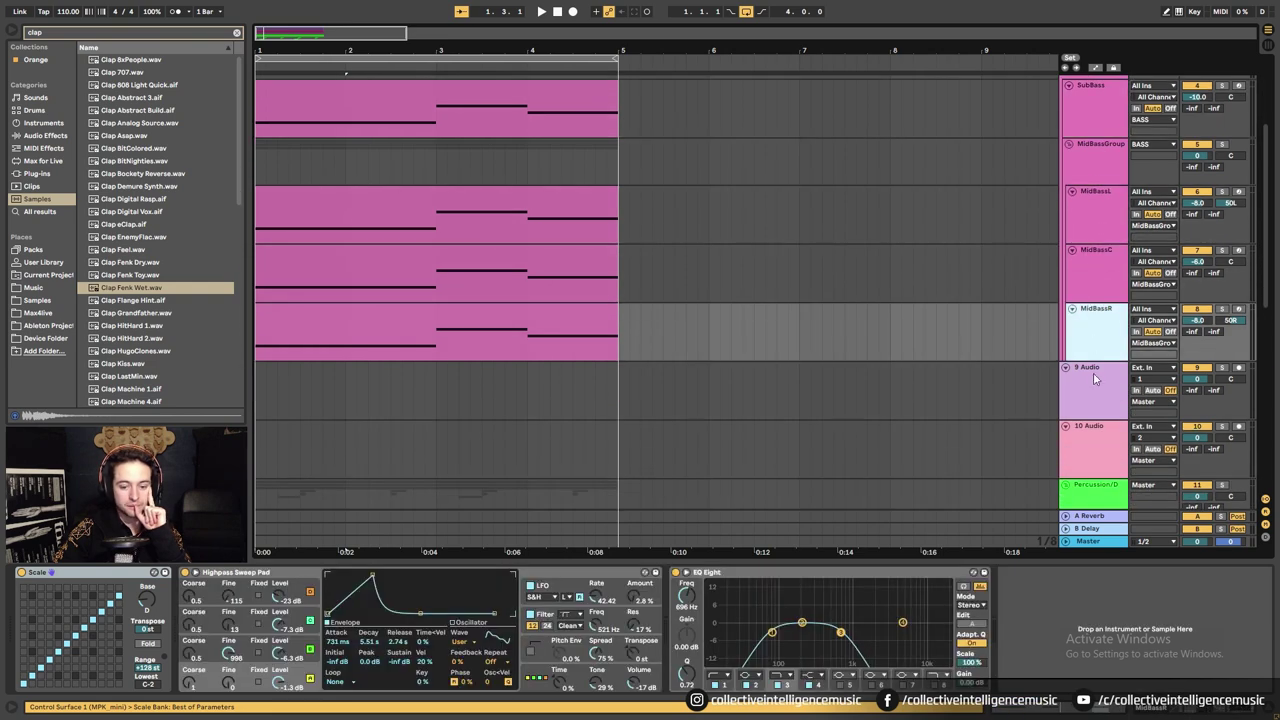
{"action": "scroll", "coordinate": [1047, 232], "scroll_direction": "up", "scroll_amount": 2}
{"action": "scroll", "coordinate": [990, 394], "scroll_direction": "down", "scroll_amount": 6}
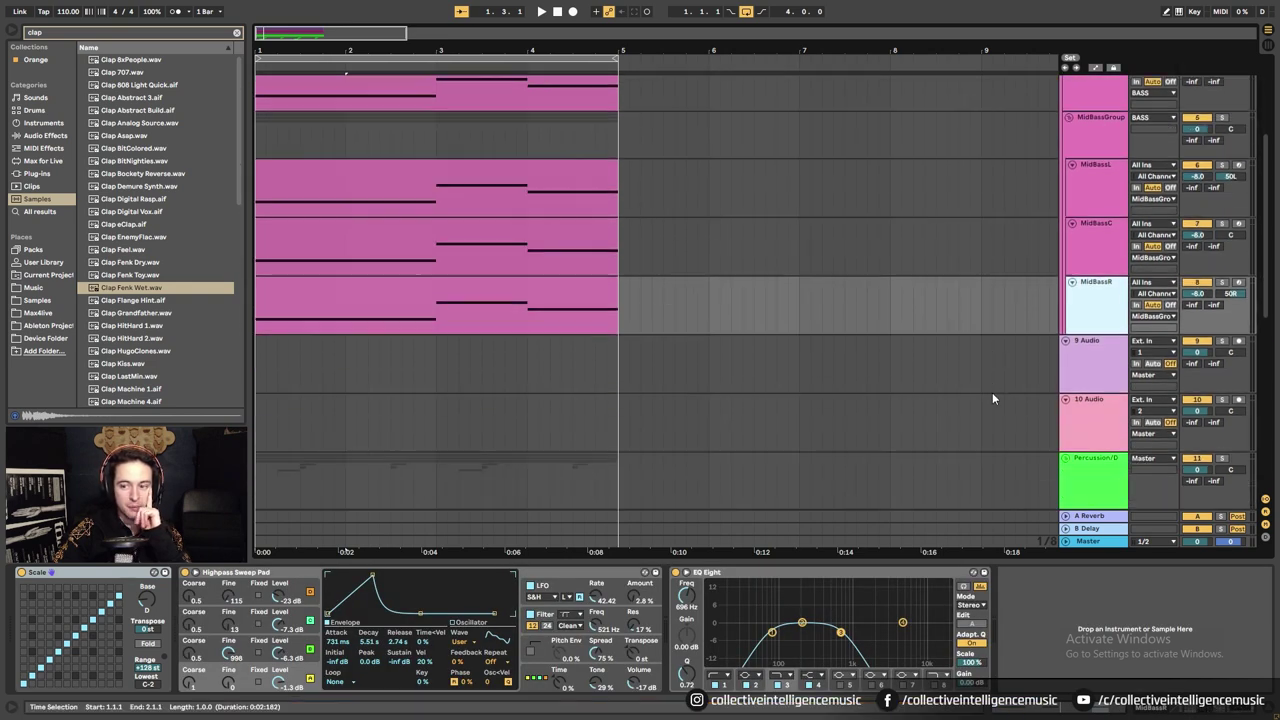
{"action": "scroll", "coordinate": [997, 391], "scroll_direction": "down", "scroll_amount": 3}
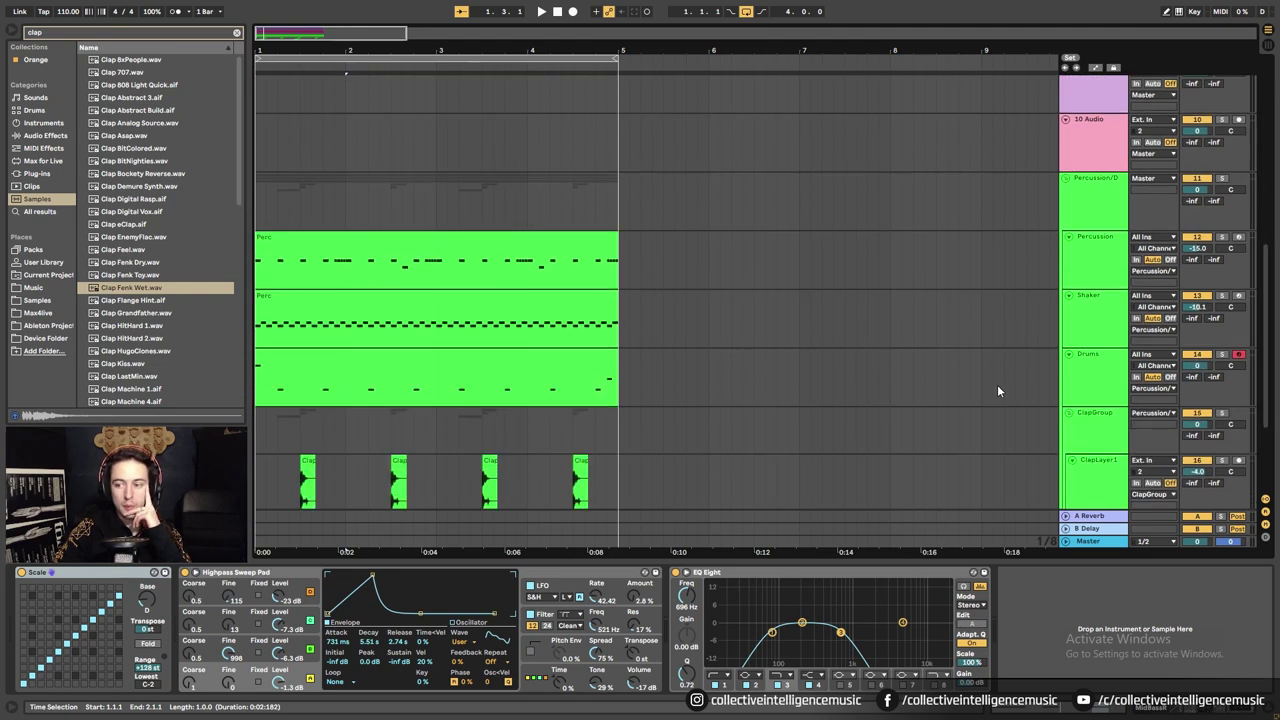
Show the Percussion/Drums group's sidechain Compressor and review the whole arrangement from the claps to the kicks.
{"action": "left_click", "coordinate": [505, 205]}
{"action": "scroll", "coordinate": [507, 296], "scroll_direction": "down", "scroll_amount": 4}
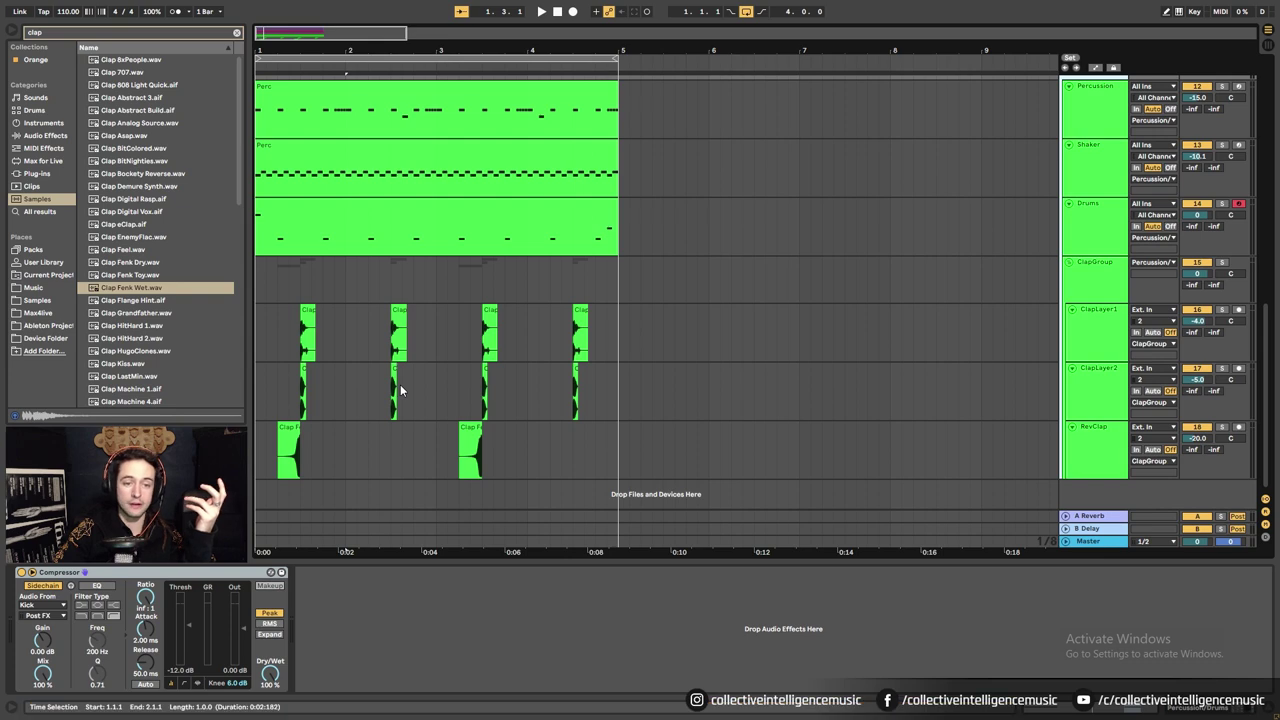
{"action": "scroll", "coordinate": [400, 390], "scroll_direction": "up", "scroll_amount": 7}
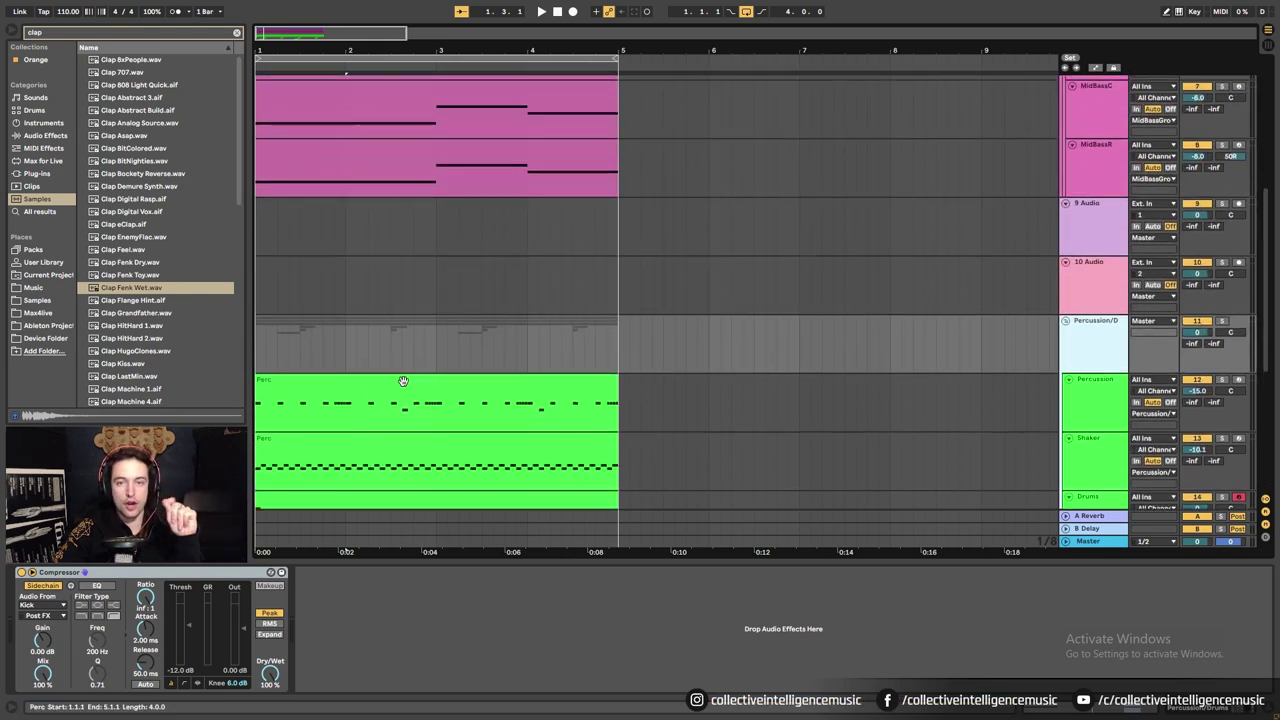
{"action": "scroll", "coordinate": [403, 381], "scroll_direction": "up", "scroll_amount": 8}
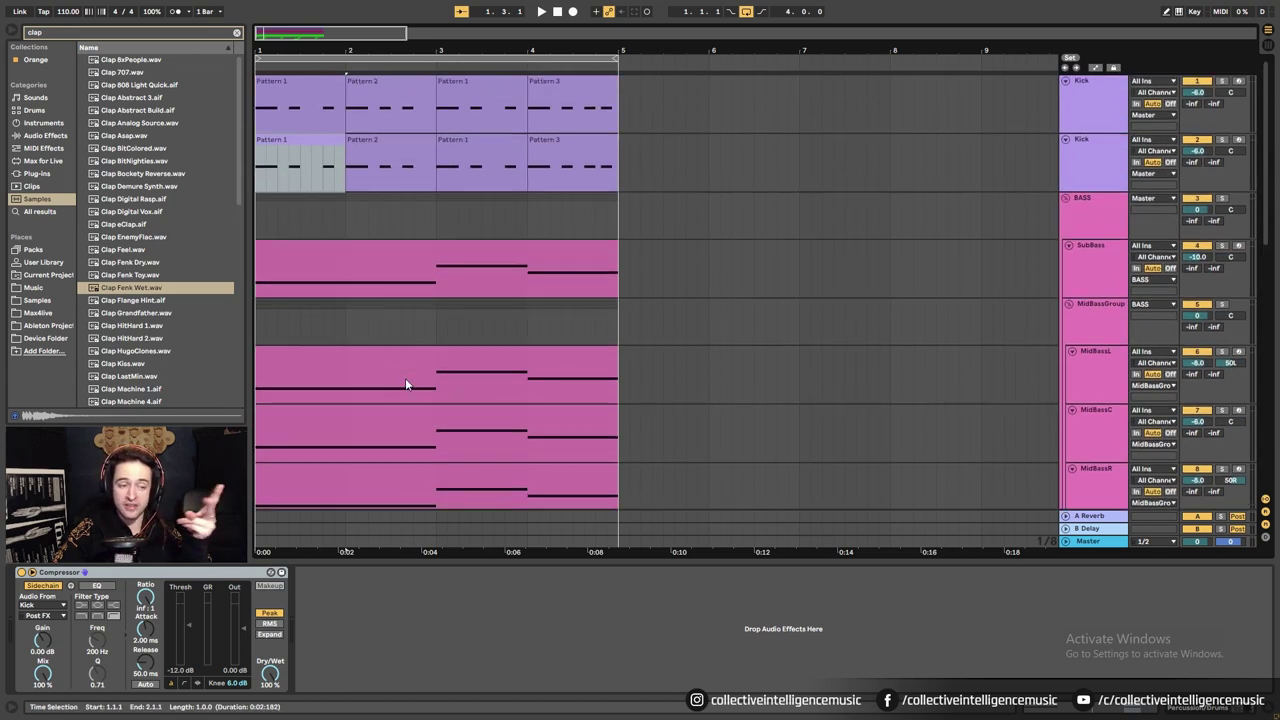
{"action": "scroll", "coordinate": [398, 370], "scroll_direction": "down", "scroll_amount": 7}
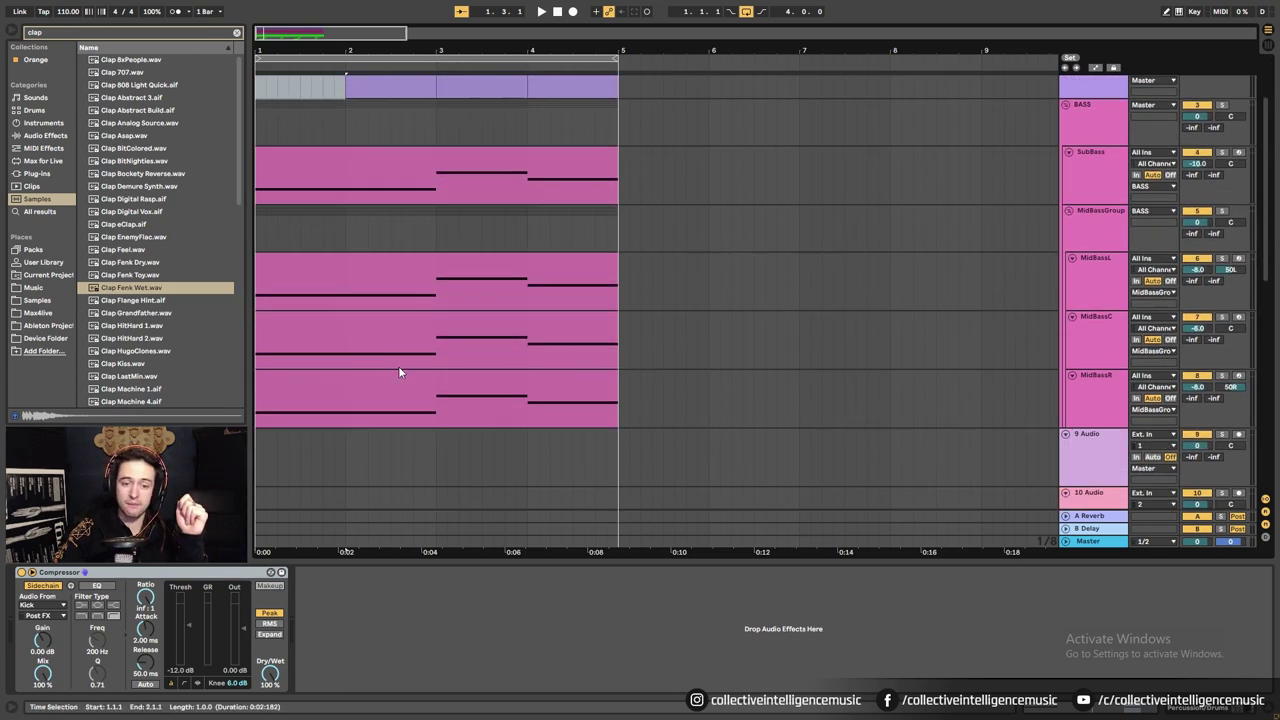